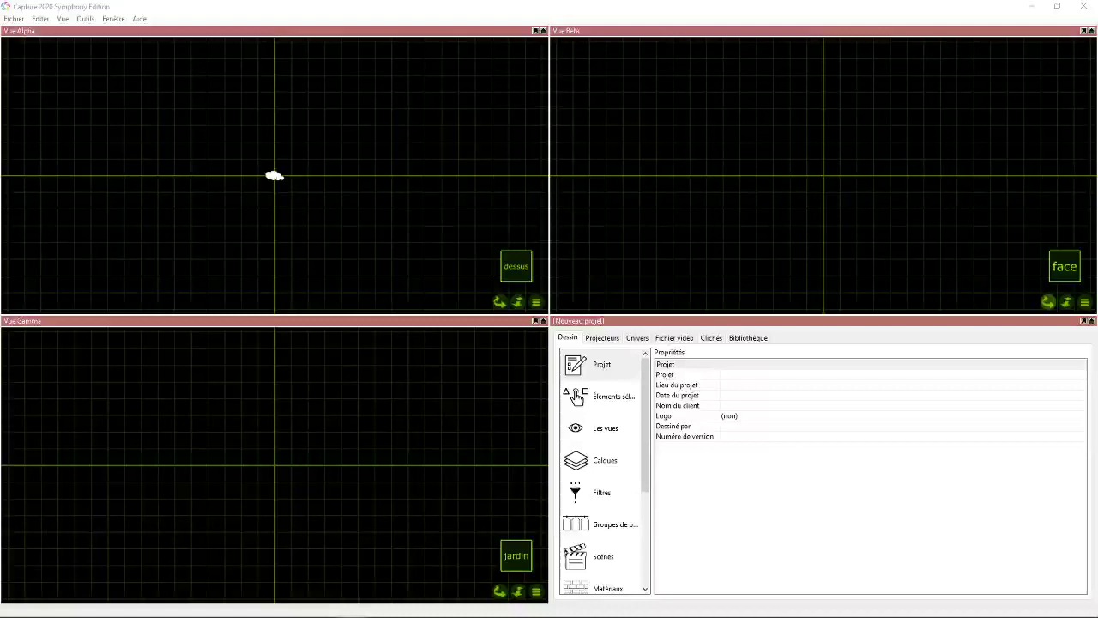
- Choose the Band And Wedges file from the Capture folder for import into the project
{"action": "left_click", "coordinate": [363, 7]}
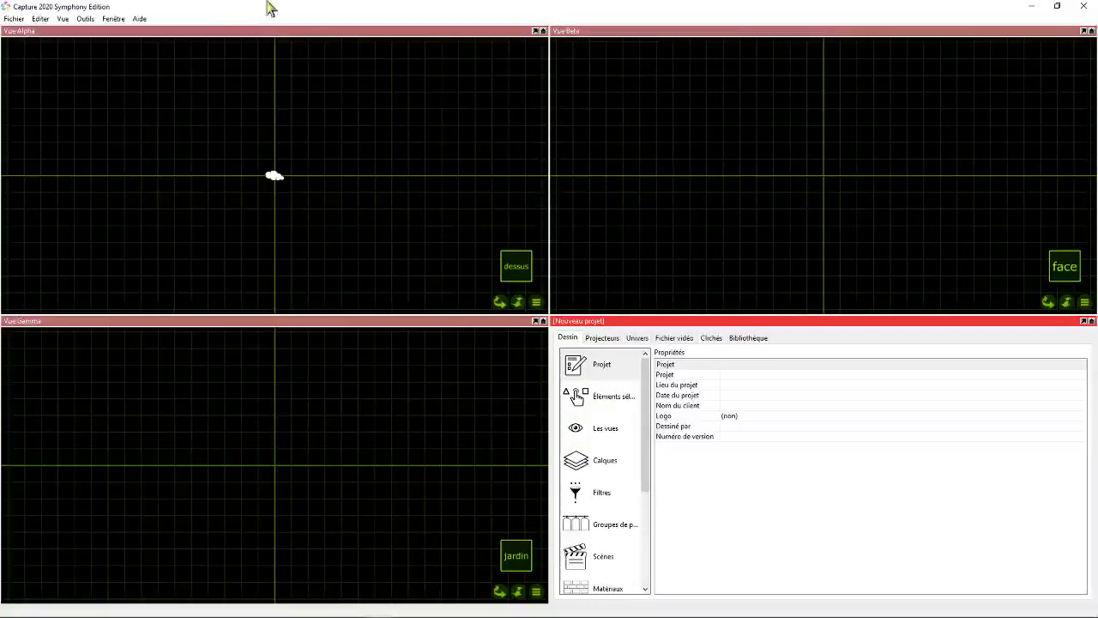
{"action": "left_click", "coordinate": [14, 18]}
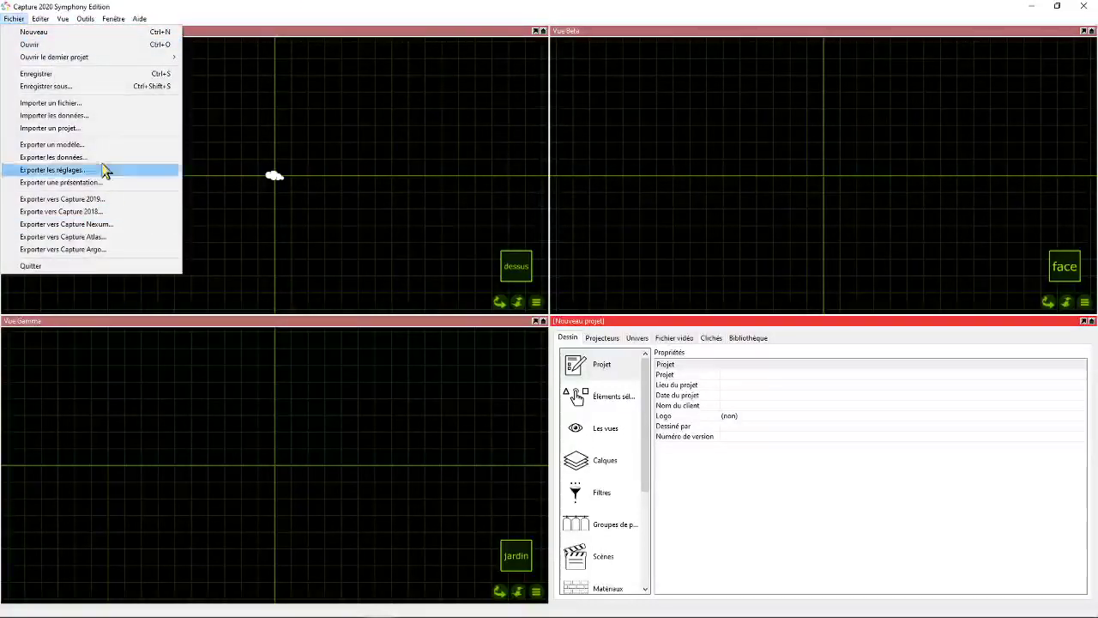
{"action": "left_click", "coordinate": [79, 104]}
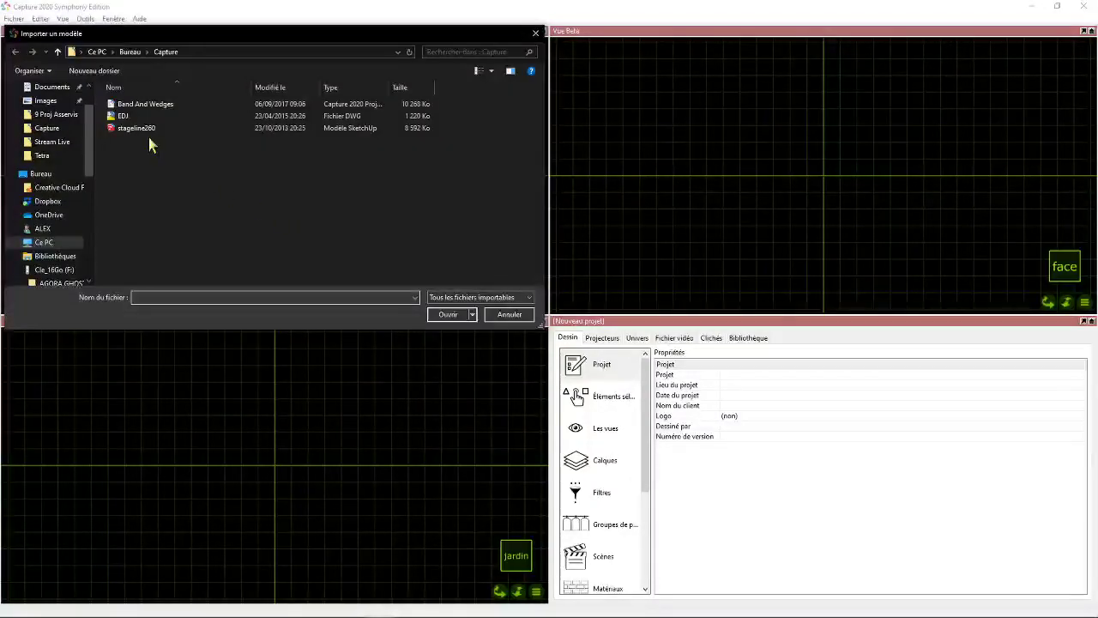
{"action": "left_click", "coordinate": [127, 118]}
{"action": "left_click", "coordinate": [151, 104]}
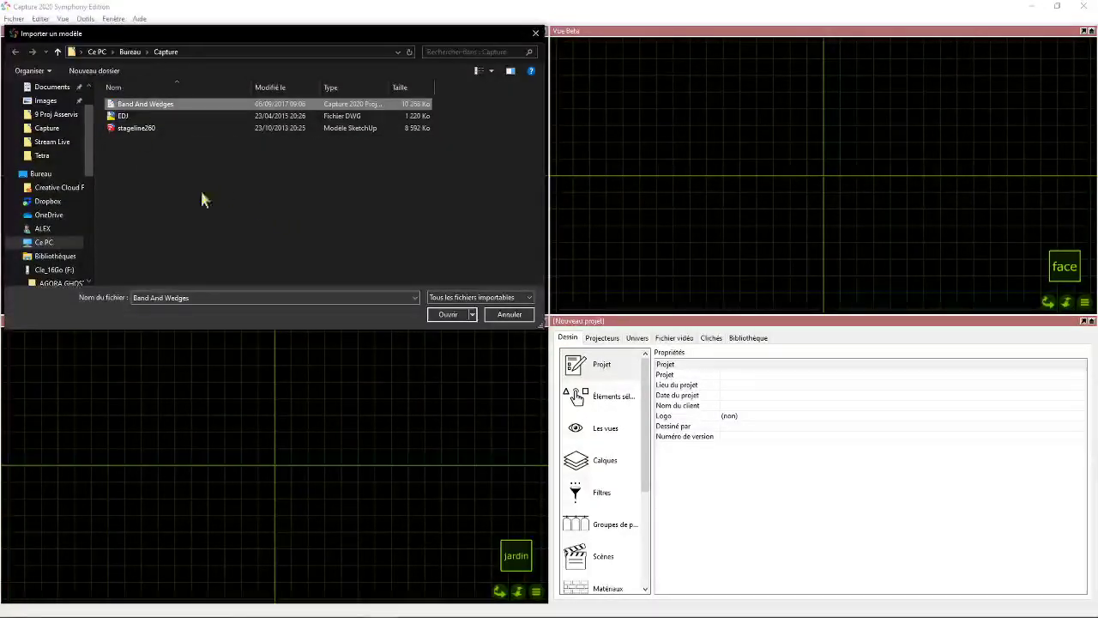
{"action": "left_click", "coordinate": [447, 315]}
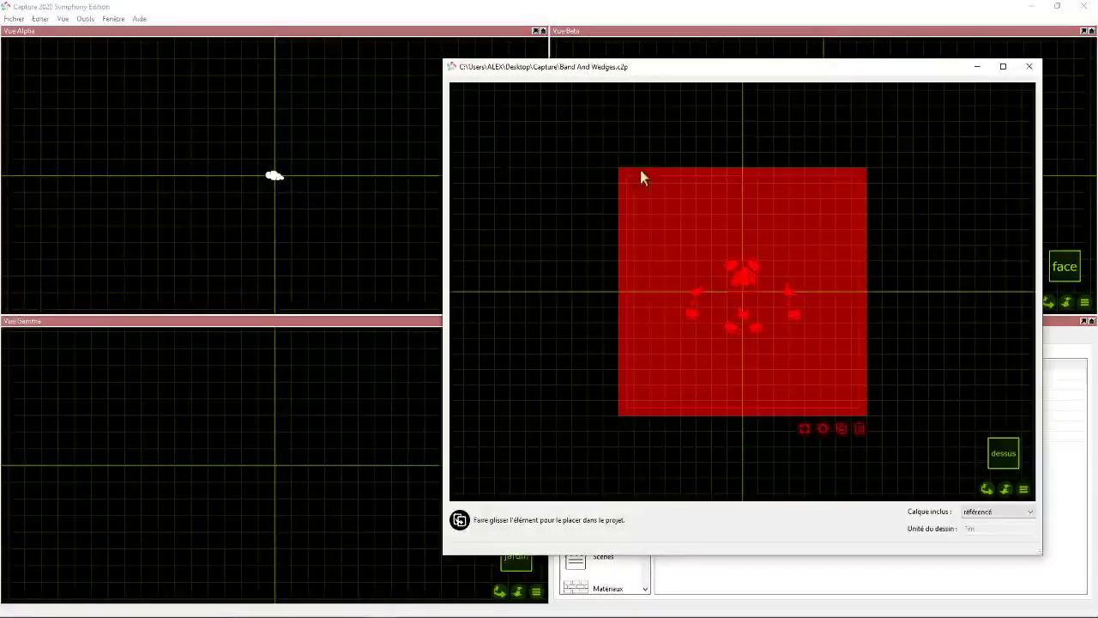
- Place the imported band model in the top view, centred on the vertical axis, and close the import preview
{"action": "left_click_drag", "start_coordinate": [838, 430], "coordinate": [292, 123]}
{"action": "left_click", "coordinate": [309, 132]}
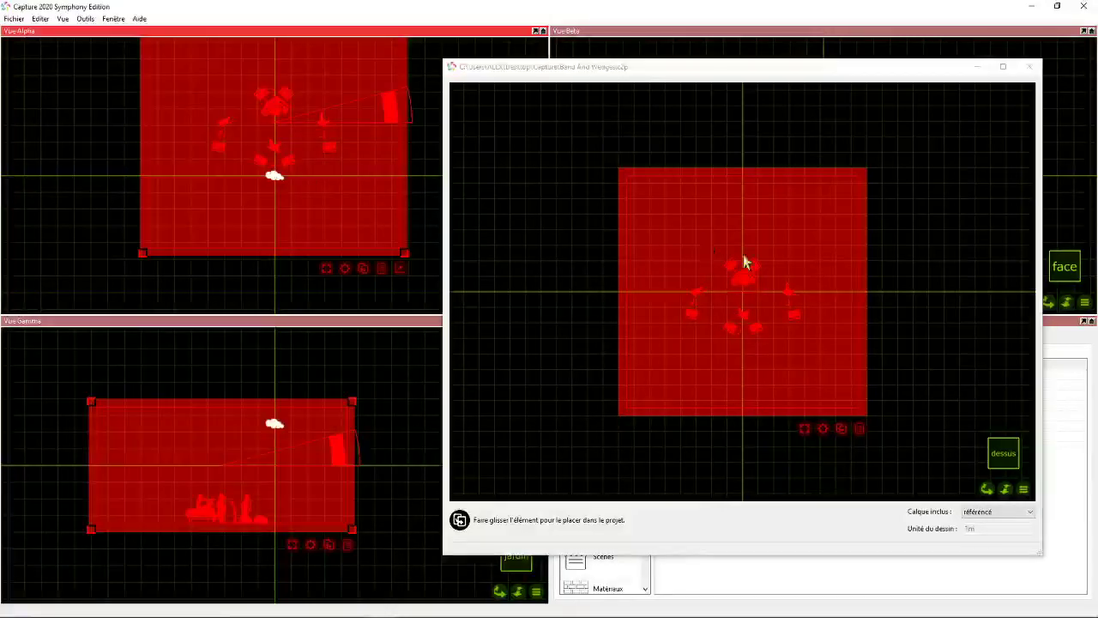
{"action": "left_click", "coordinate": [1030, 67]}
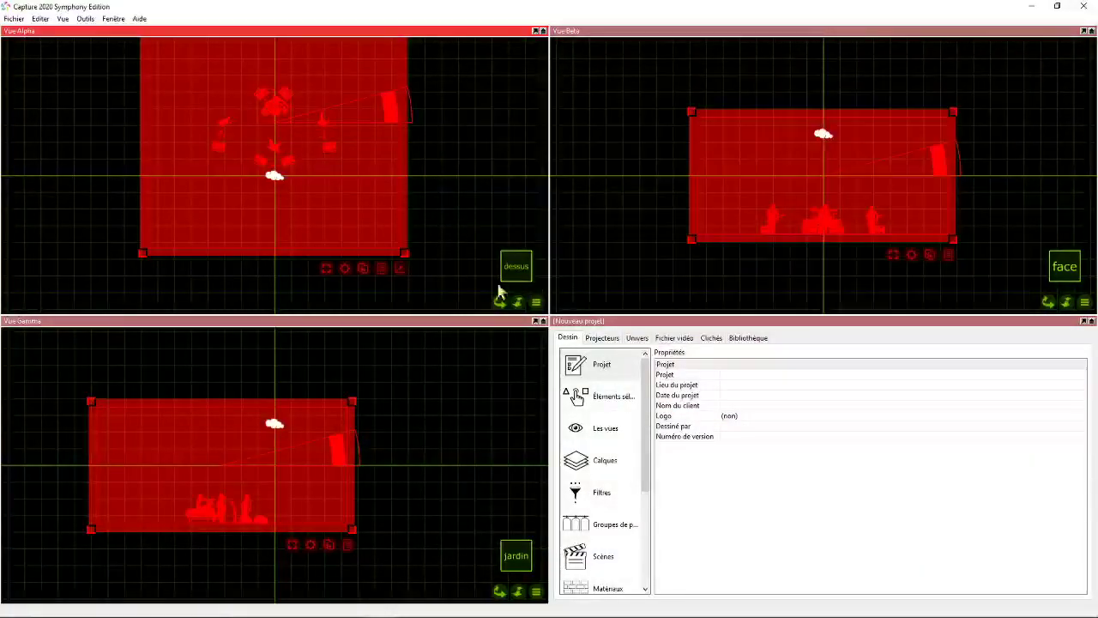
- Show the properties of the views and switch Vue Gamma to live mode
{"action": "left_click", "coordinate": [498, 303]}
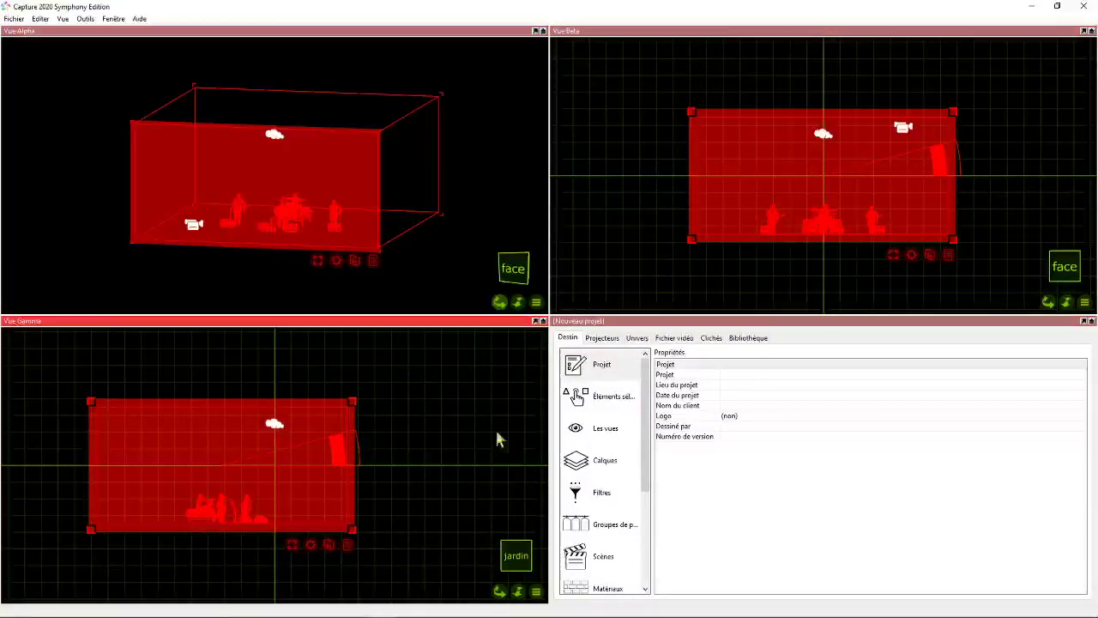
{"action": "left_click", "coordinate": [596, 431]}
{"action": "left_click", "coordinate": [537, 591]}
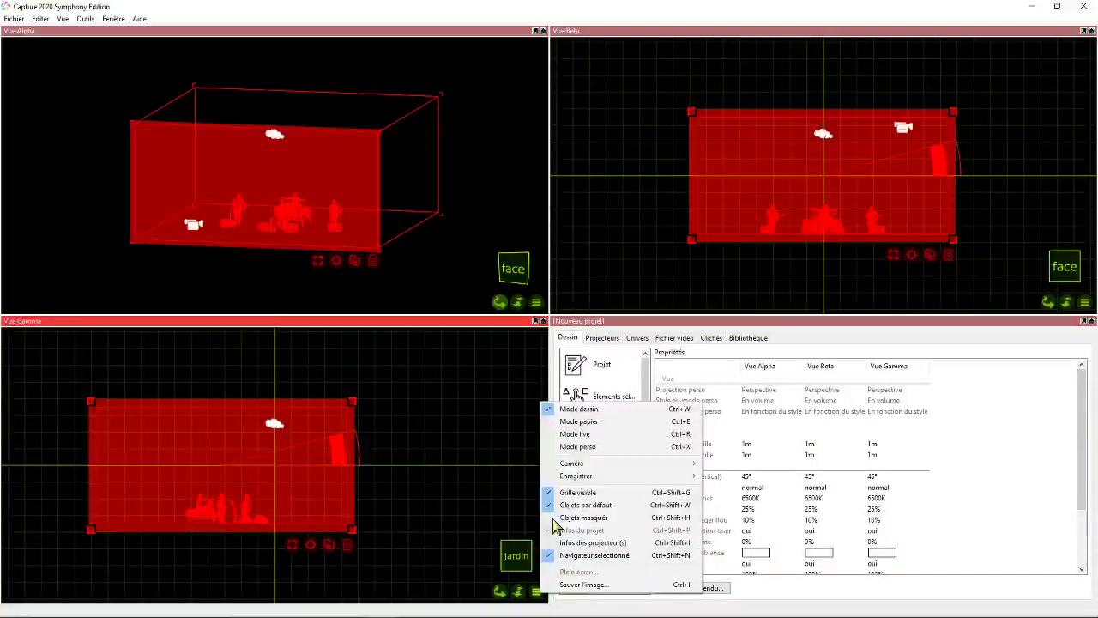
{"action": "left_click", "coordinate": [573, 434]}
- Set the ambient light of Vue Gamma to 100%
{"action": "left_click", "coordinate": [873, 542]}
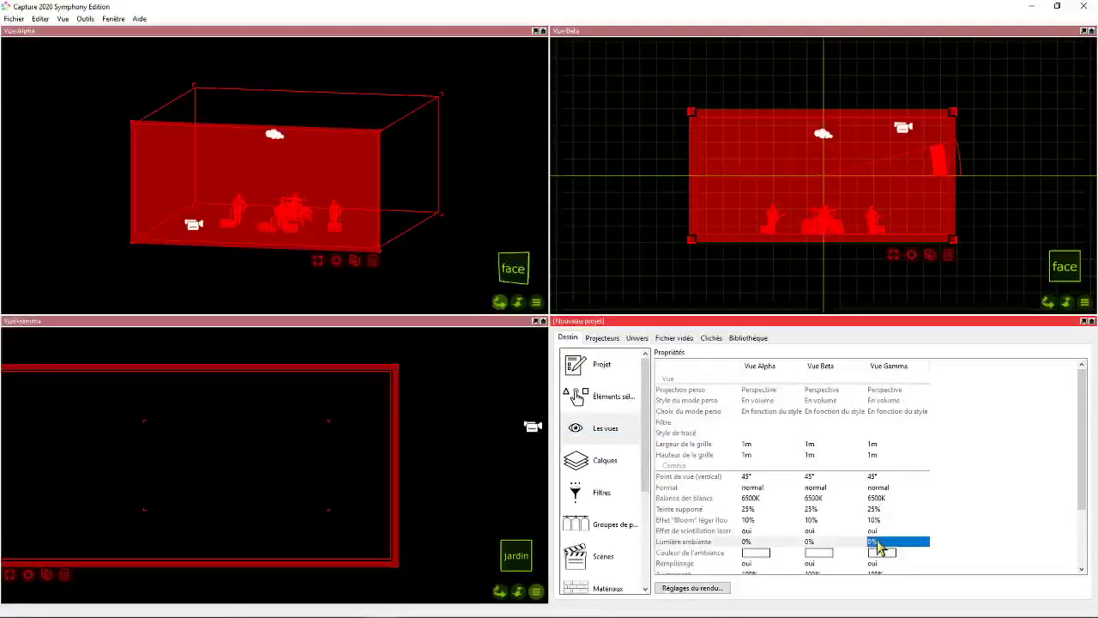
{"action": "left_click", "coordinate": [874, 544]}
{"action": "left_click_drag", "start_coordinate": [830, 546], "coordinate": [933, 546]}
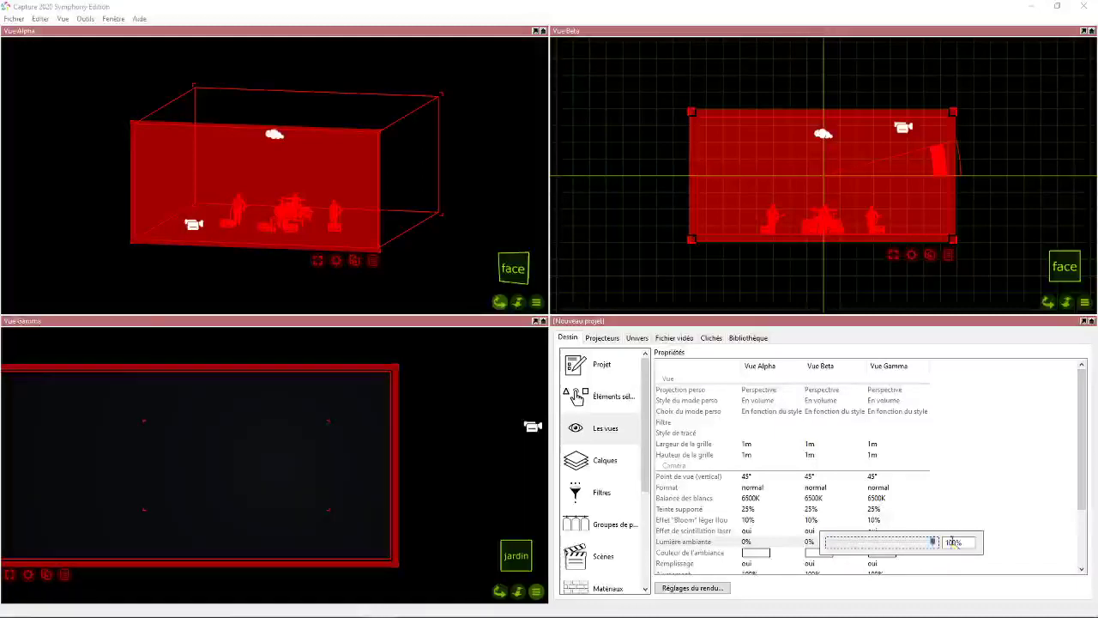
{"action": "left_click", "coordinate": [499, 591]}
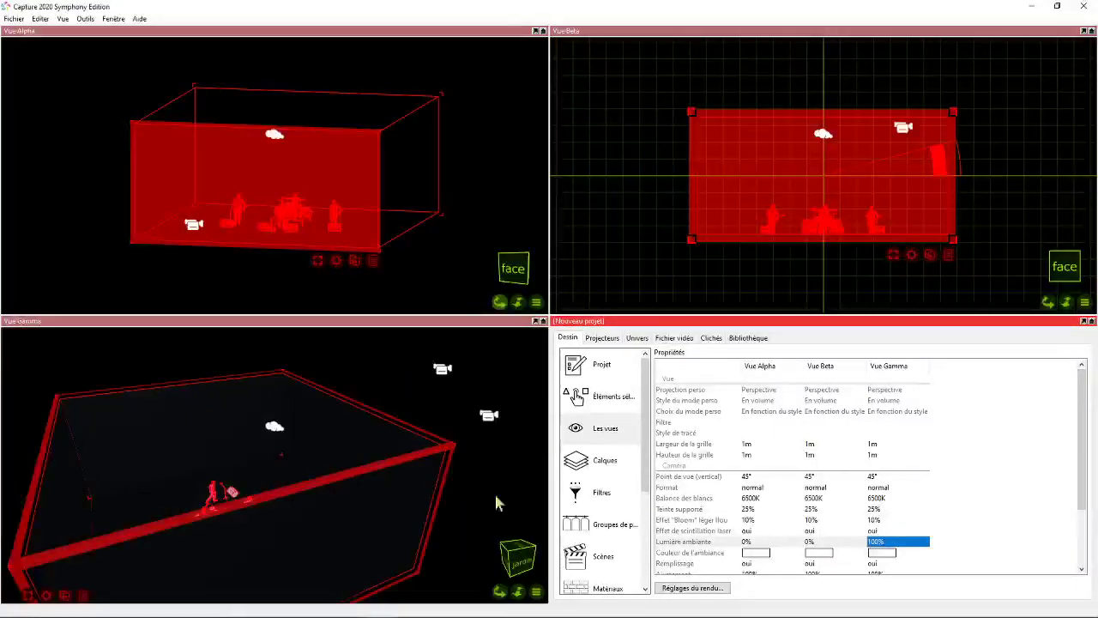
- Deselect the imported model and delete the large wireframe room enclosing the band
{"action": "left_click", "coordinate": [443, 127]}
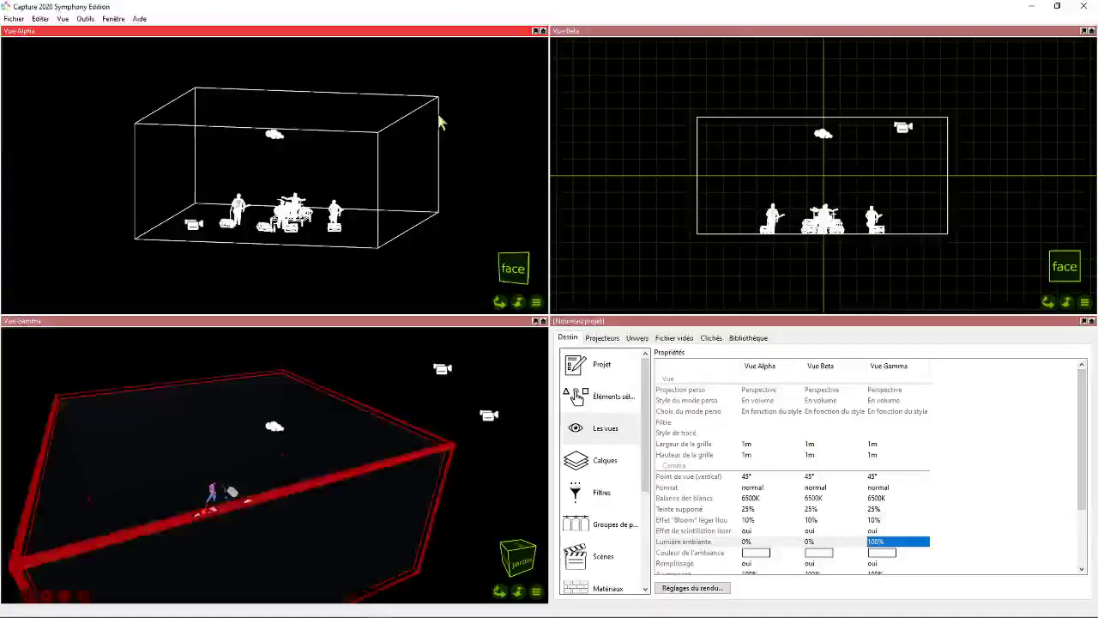
{"action": "left_click", "coordinate": [446, 172]}
{"action": "key", "text": "Delete"}
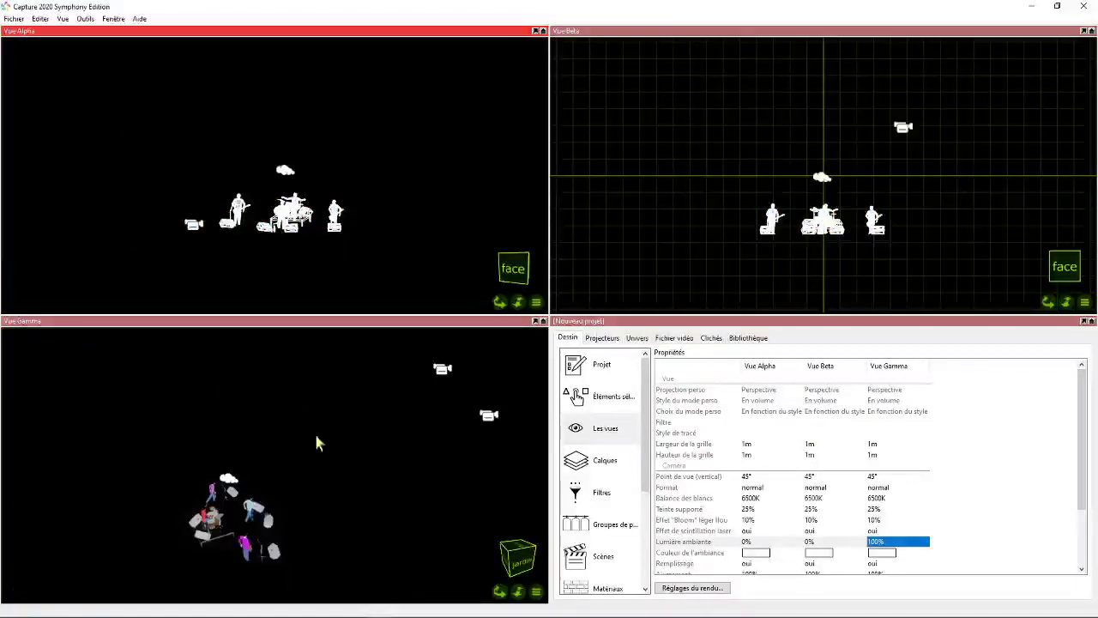
- Raise the whole band above the horizontal axis in the front view and deselect it
{"action": "left_click", "coordinate": [517, 590]}
{"action": "right_click_drag", "start_coordinate": [480, 527], "coordinate": [341, 540]}
{"action": "scroll", "coordinate": [294, 508], "scroll_direction": "up", "scroll_amount": 8}
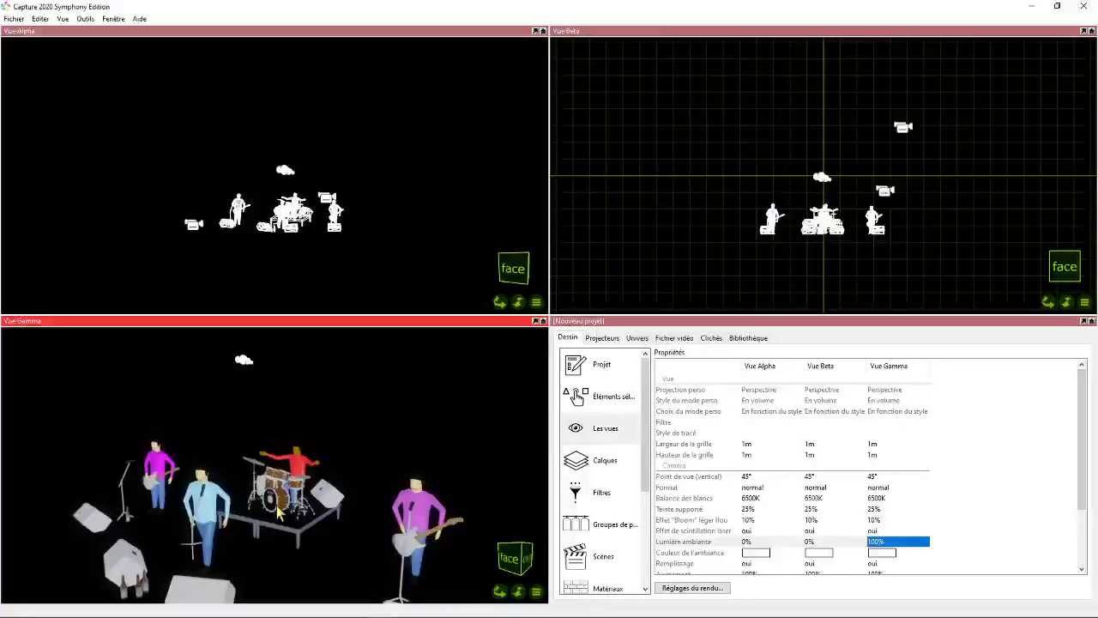
{"action": "left_click", "coordinate": [821, 240]}
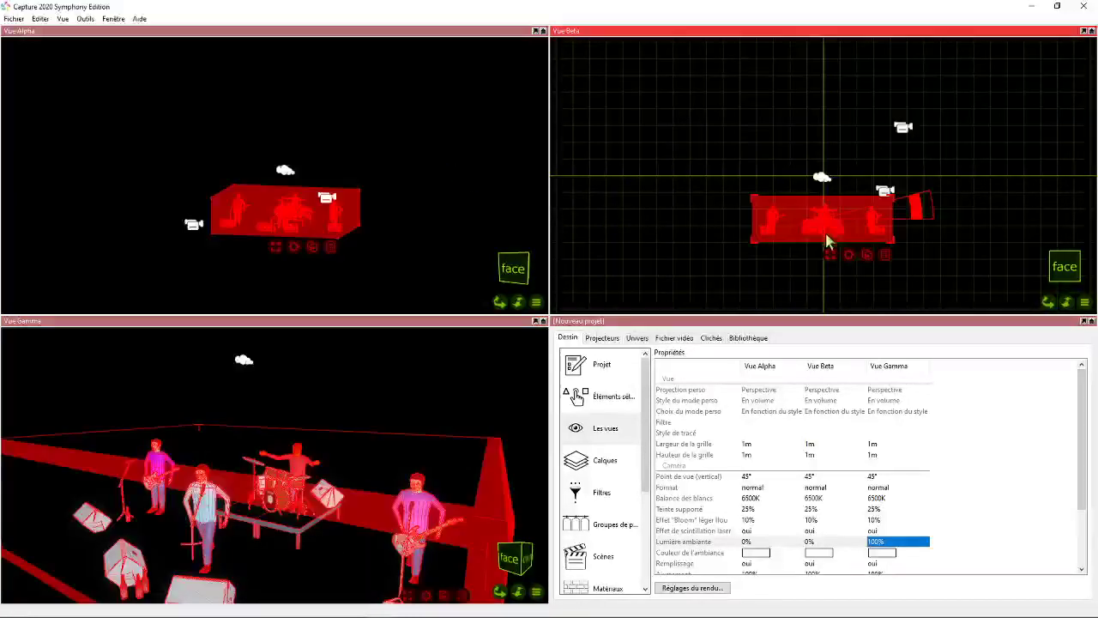
{"action": "left_click_drag", "start_coordinate": [827, 239], "coordinate": [815, 159]}
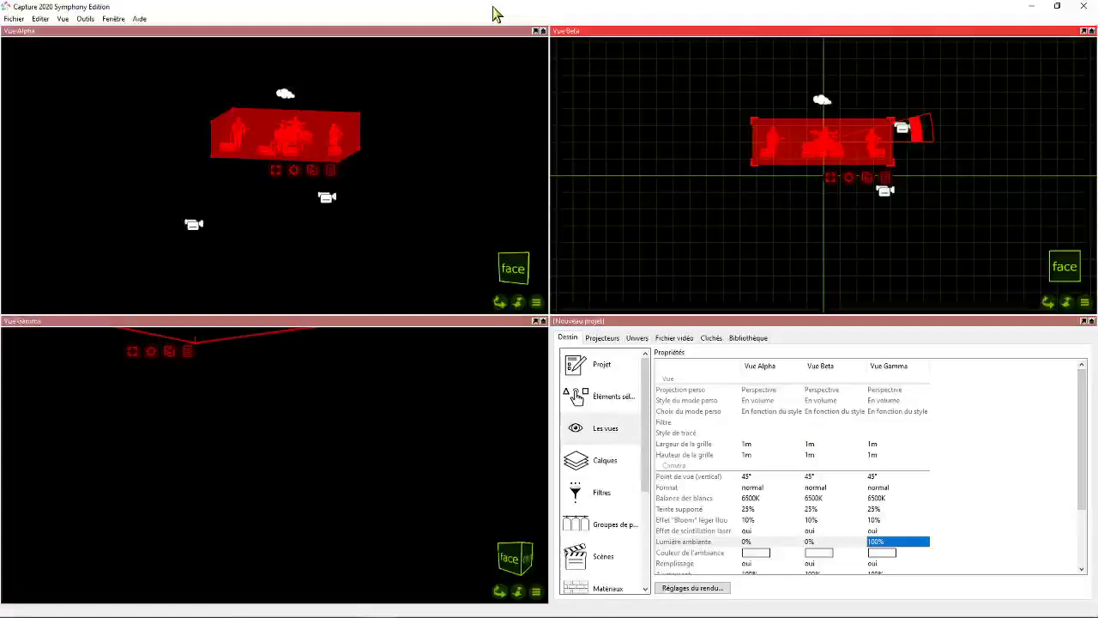
{"action": "left_click", "coordinate": [679, 161]}
- Add a Box from the library's Forms objects below the band in the front view
{"action": "scroll", "coordinate": [805, 126], "scroll_direction": "up", "scroll_amount": 5}
{"action": "scroll", "coordinate": [905, 197], "scroll_direction": "down", "scroll_amount": 3}
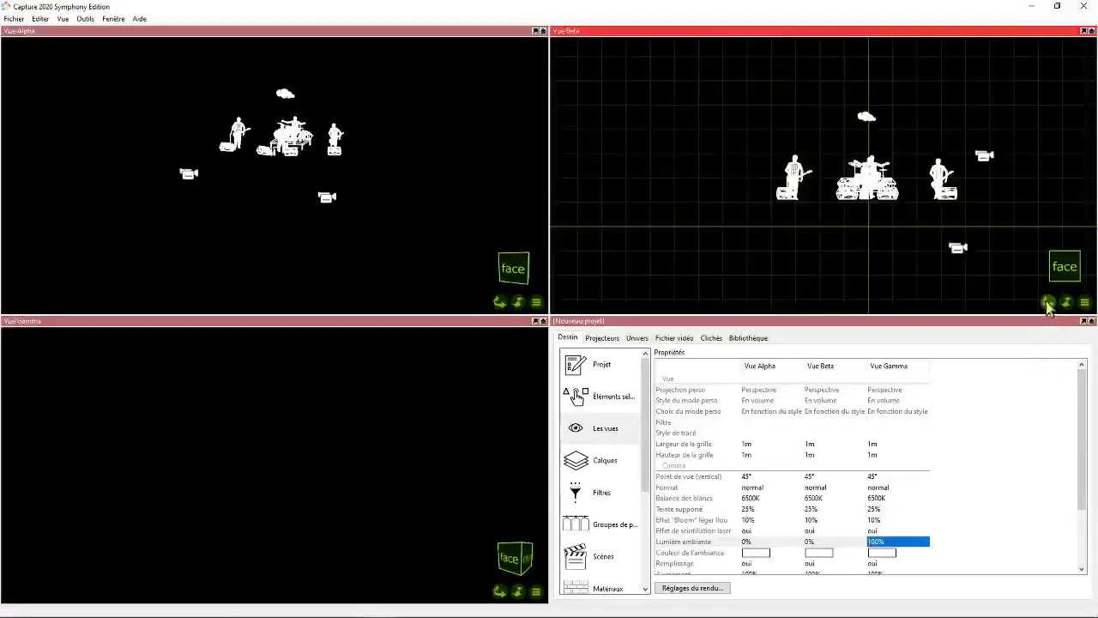
{"action": "left_click_drag", "start_coordinate": [1047, 301], "coordinate": [964, 278]}
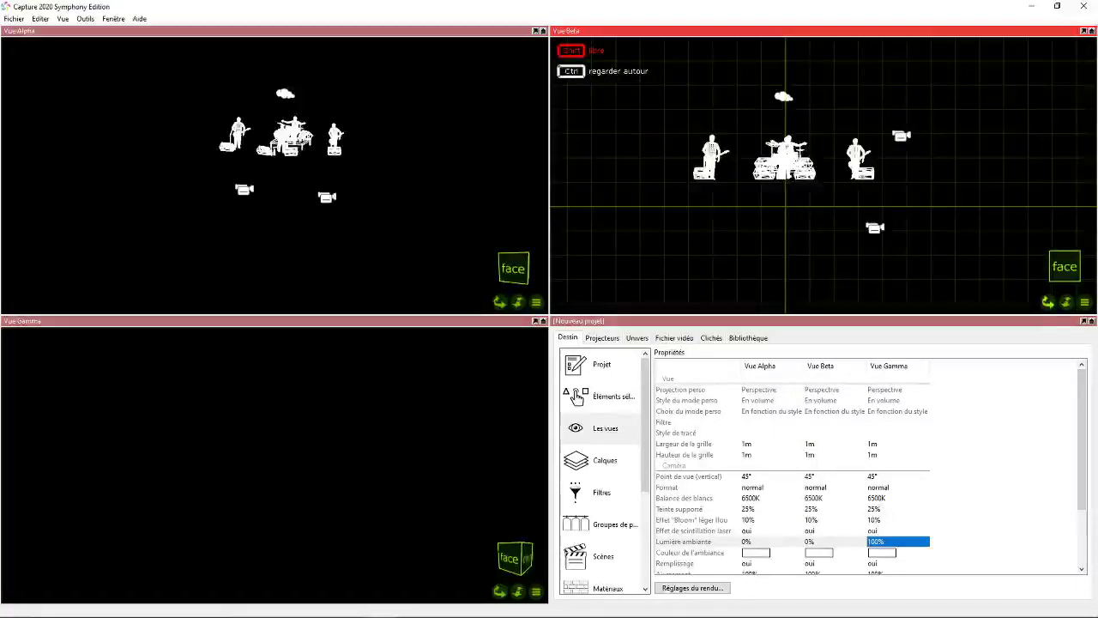
{"action": "left_click", "coordinate": [749, 338]}
{"action": "left_click", "coordinate": [599, 449]}
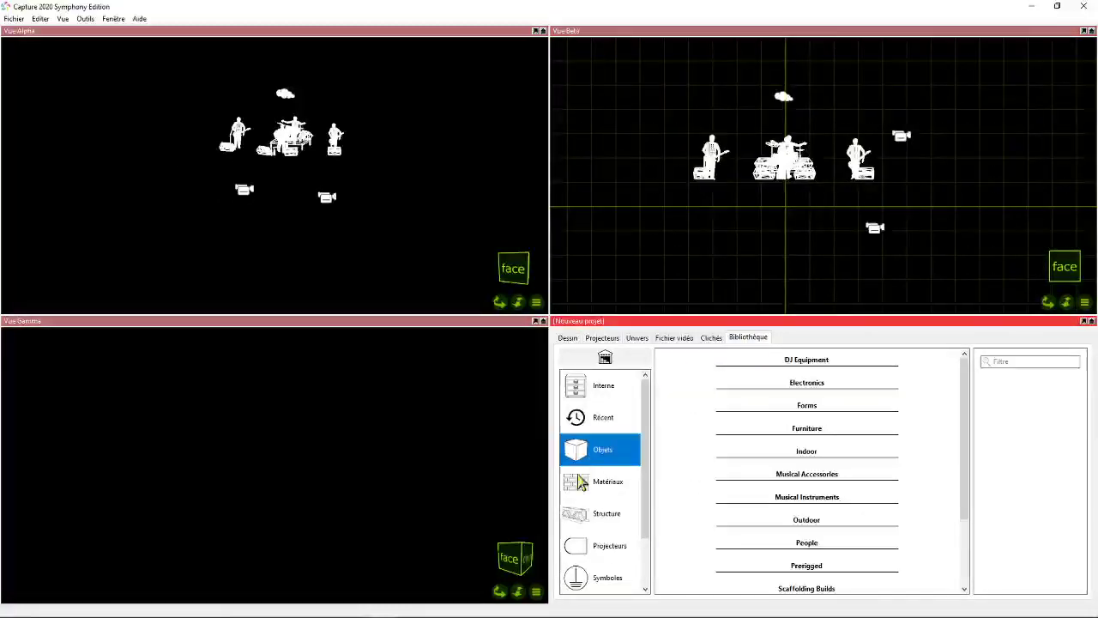
{"action": "left_click", "coordinate": [827, 409]}
{"action": "left_click", "coordinate": [665, 452]}
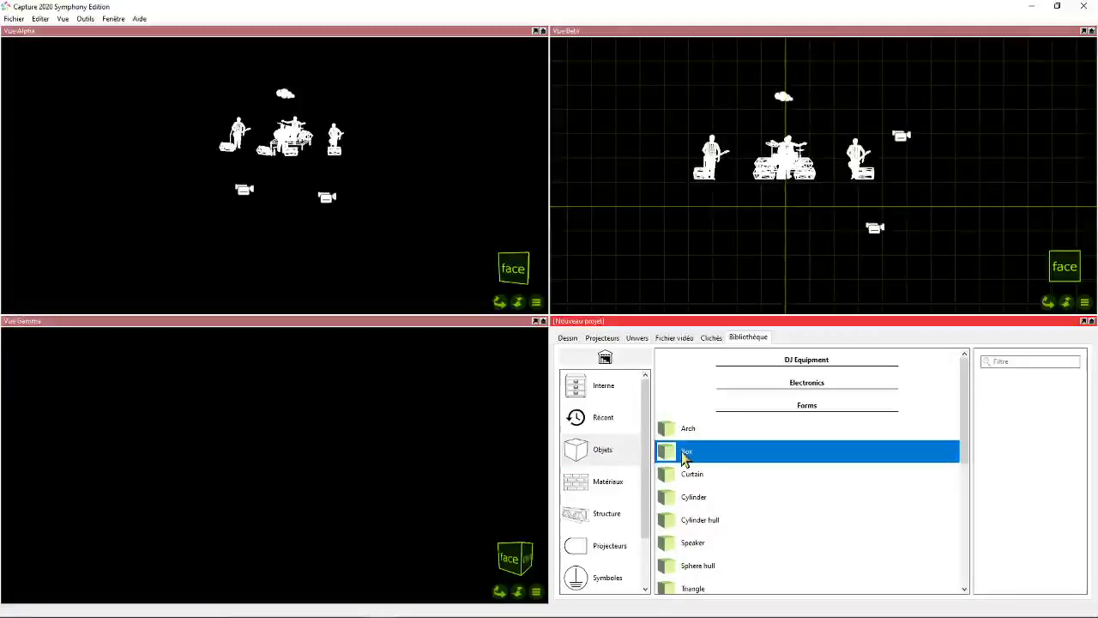
{"action": "left_click_drag", "start_coordinate": [686, 456], "coordinate": [789, 196]}
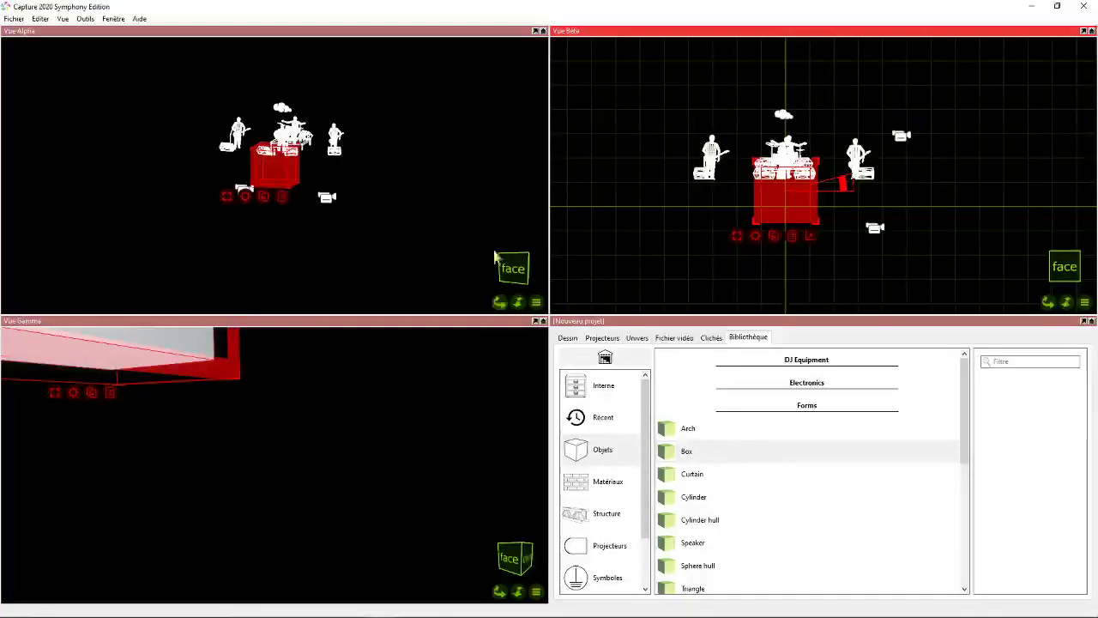
- Set Vue Alpha to the top view in drawing mode, framing the band and the box
{"action": "left_click", "coordinate": [536, 302]}
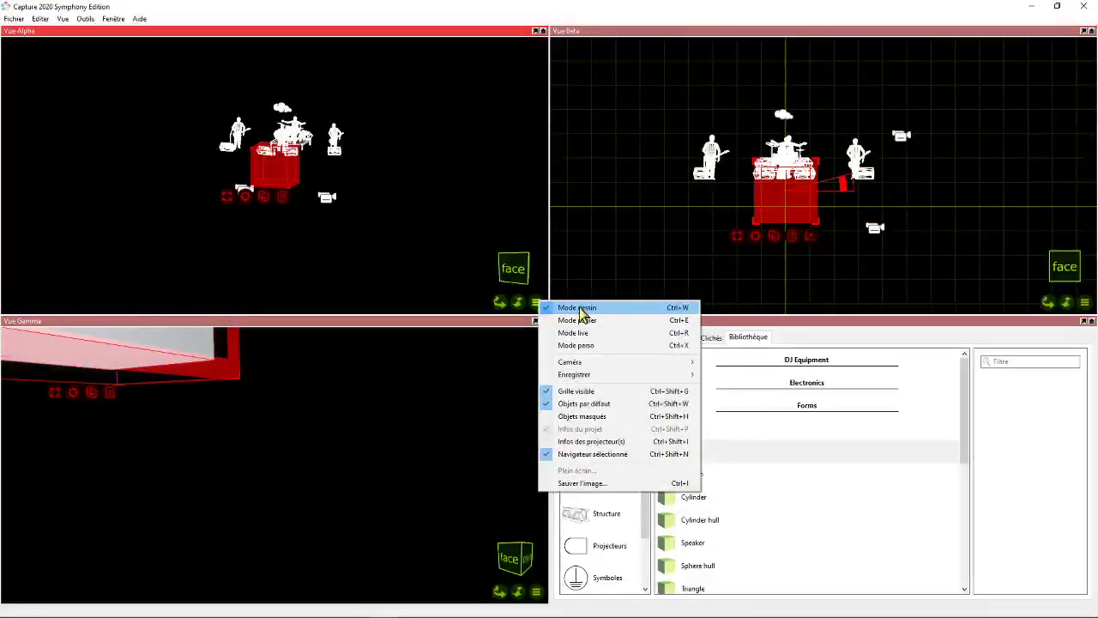
{"action": "left_click", "coordinate": [581, 310]}
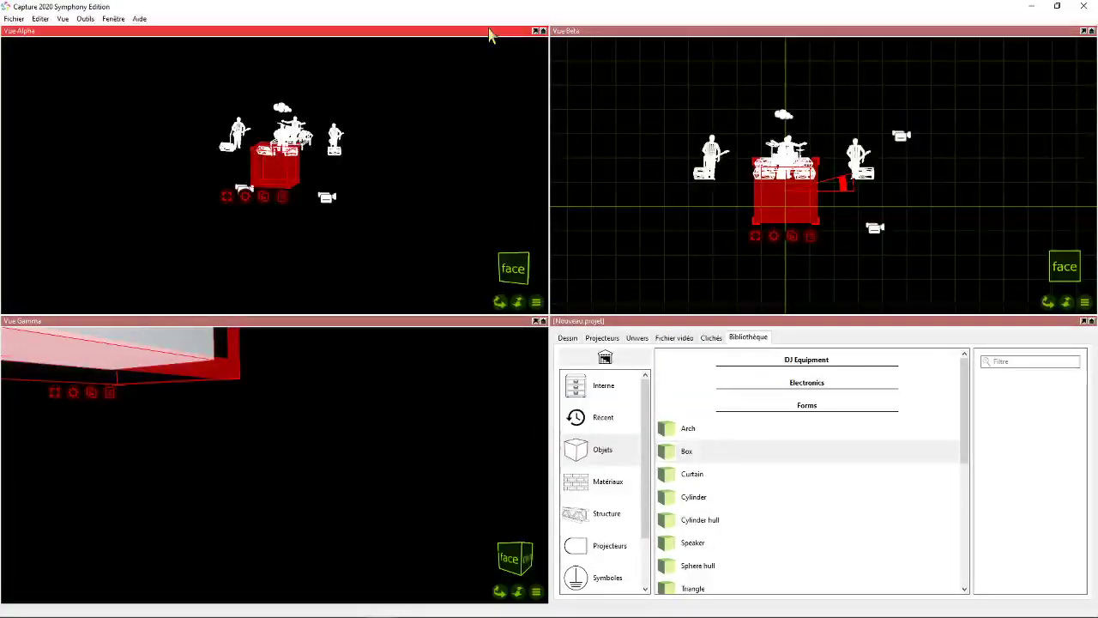
{"action": "key", "text": "t"}
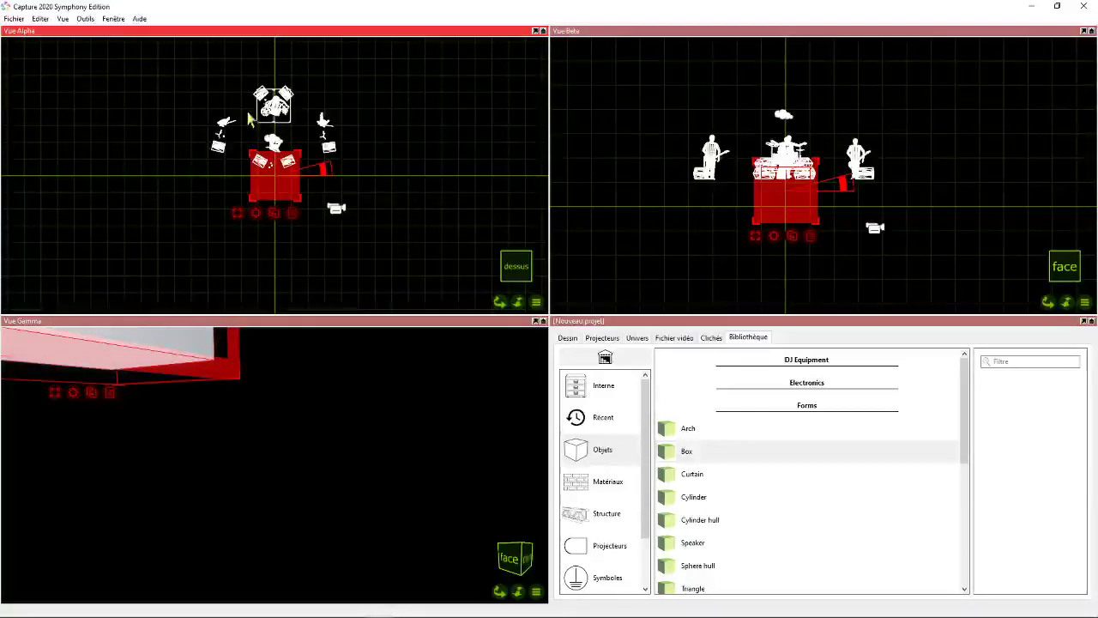
{"action": "scroll", "coordinate": [250, 119], "scroll_direction": "up", "scroll_amount": 2}
- Set the selected box's width (Largeur) to 12 m in its element properties
{"action": "left_click", "coordinate": [566, 337]}
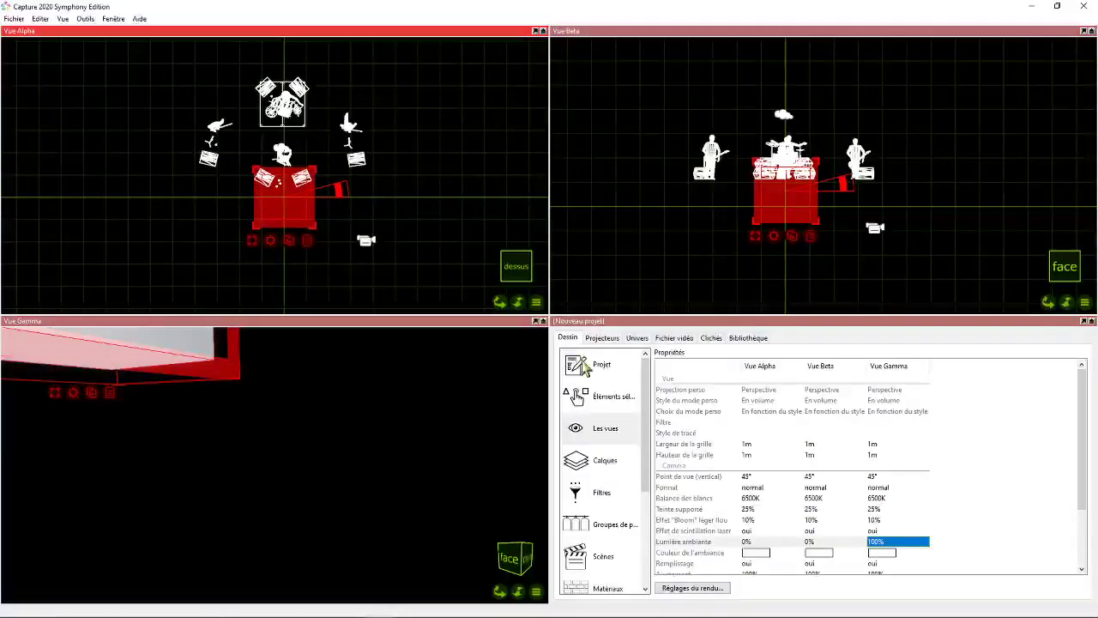
{"action": "left_click", "coordinate": [576, 396]}
{"action": "left_click", "coordinate": [734, 539]}
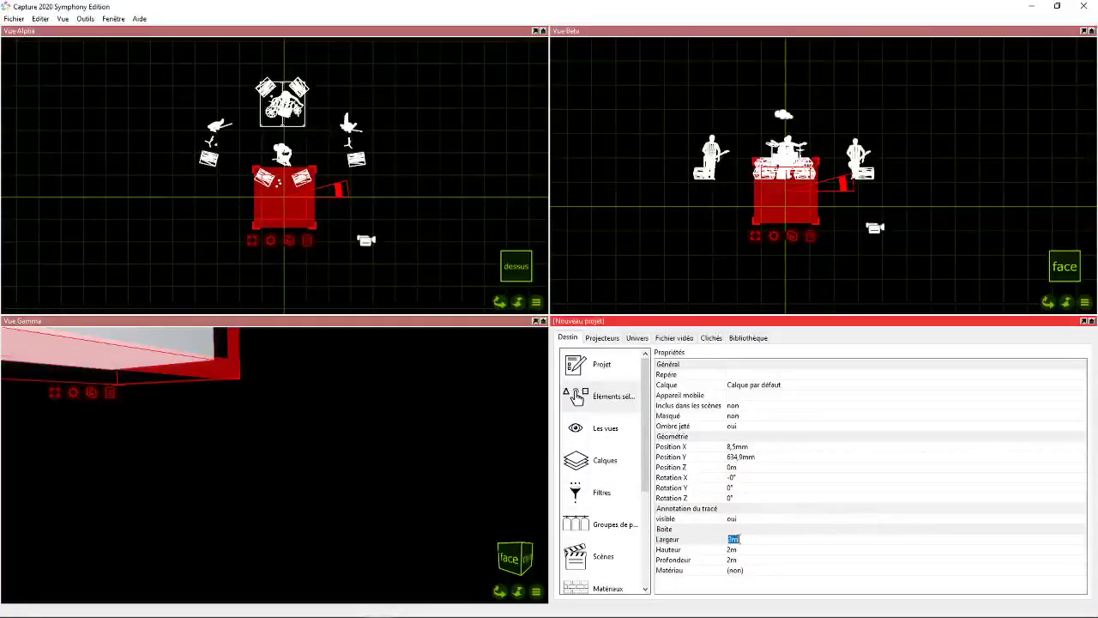
{"action": "type", "text": "12"}
- Set the box's height (Hauteur) to 6 m
{"action": "left_click", "coordinate": [734, 549]}
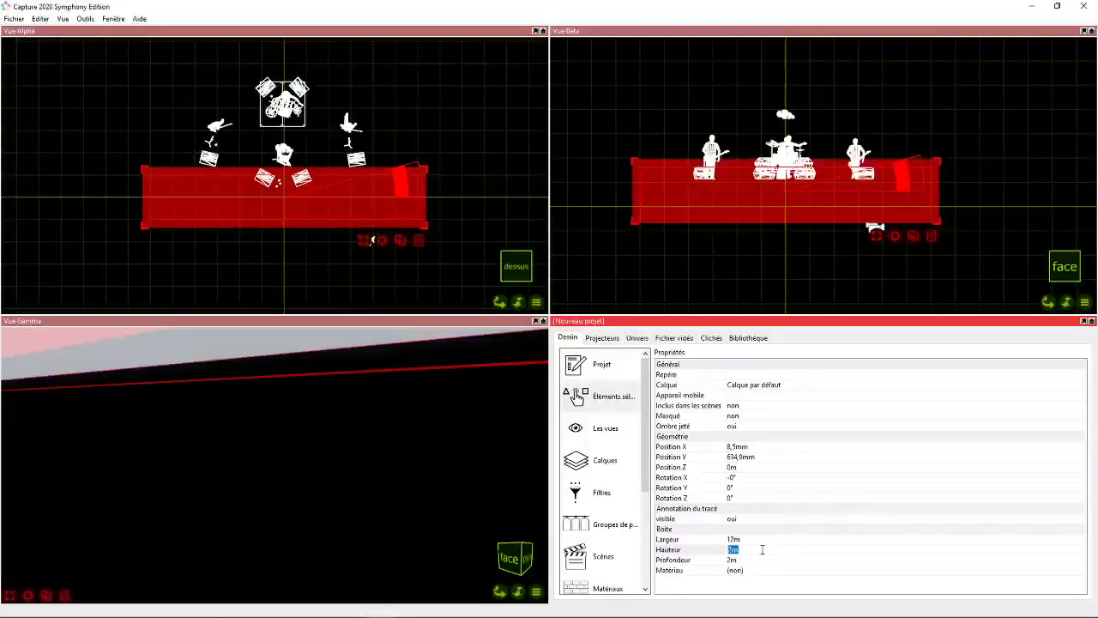
{"action": "type", "text": "6"}
{"action": "key", "text": "Return"}
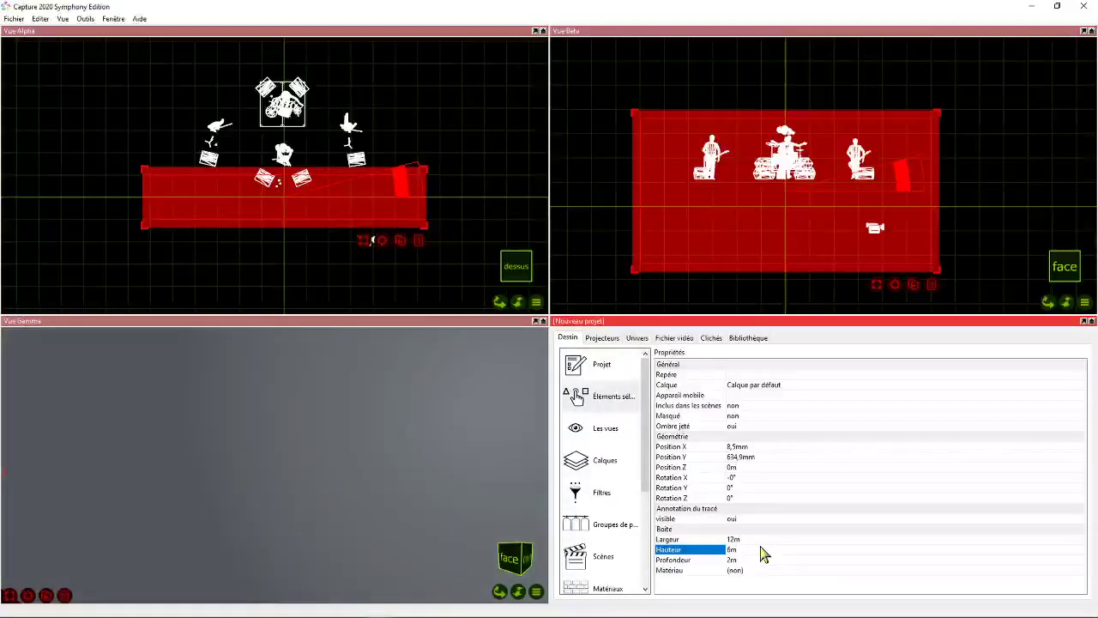
- Set the box's height (Hauteur) to 1 m and its depth (Profondeur) to 8 m
{"action": "left_click", "coordinate": [755, 549]}
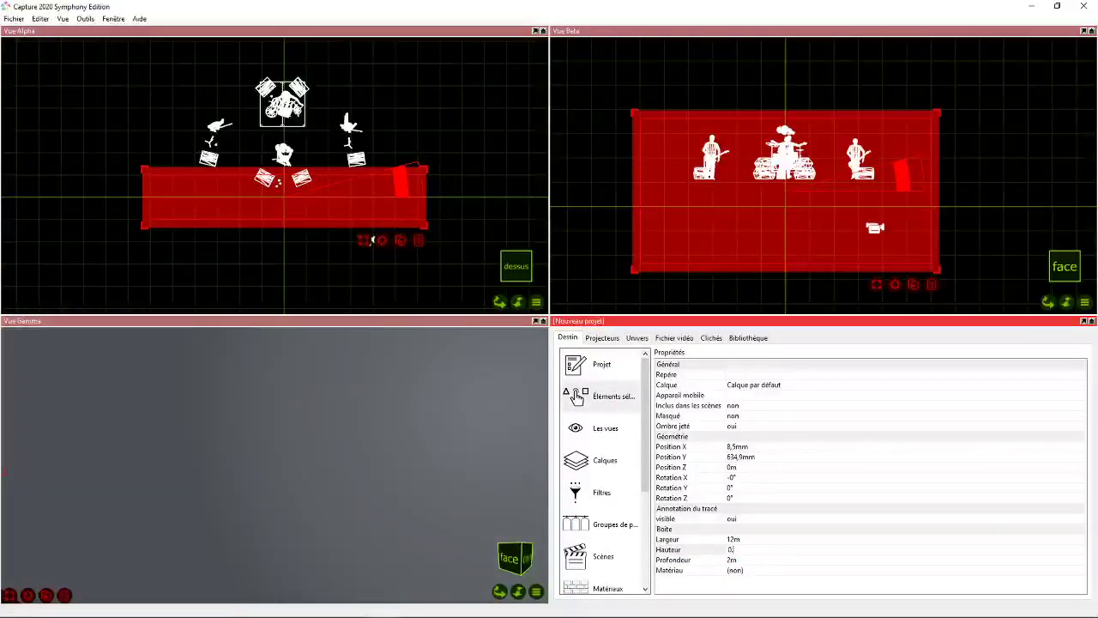
{"action": "type", "text": "1"}
{"action": "key", "text": "Return"}
{"action": "left_click", "coordinate": [755, 559]}
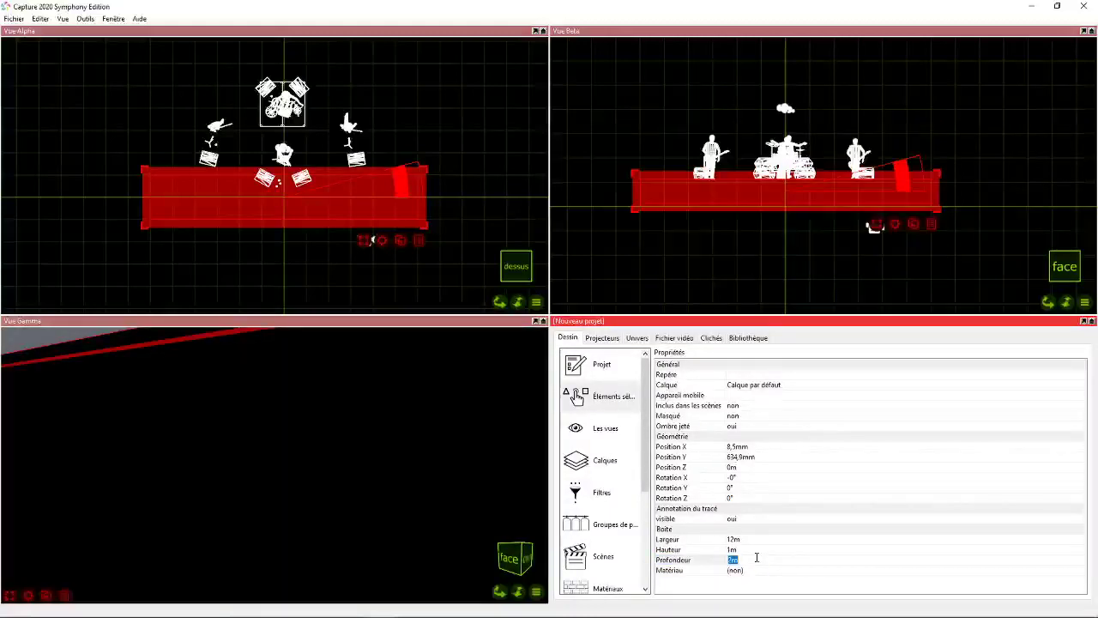
{"action": "type", "text": "54,"}
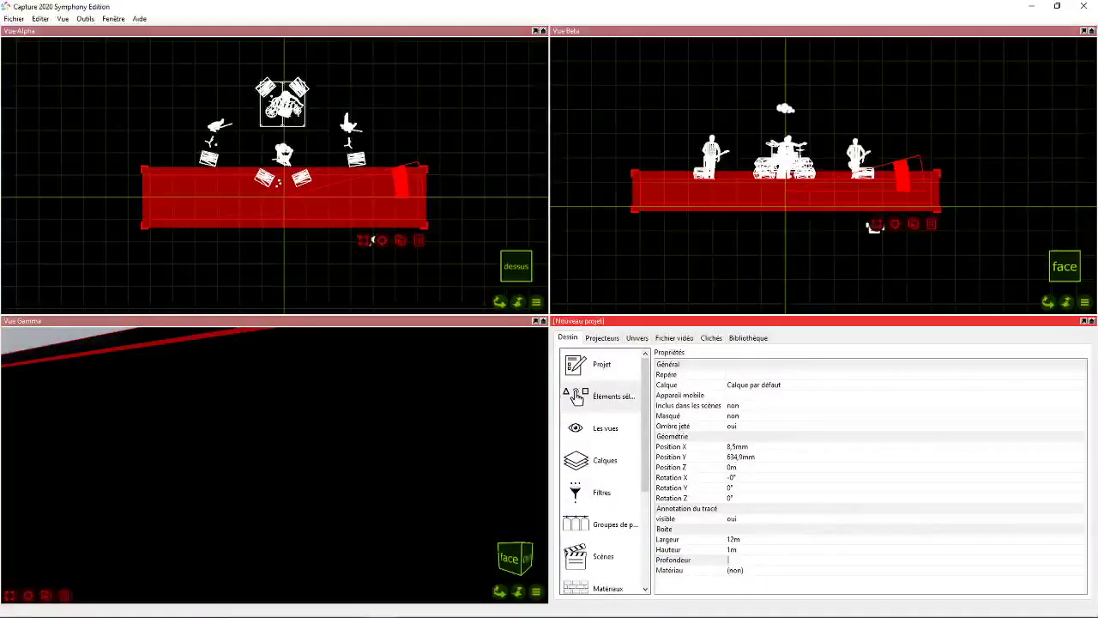
{"action": "type", "text": "8"}
{"action": "key", "text": "Return"}
- Move the stage box beneath the band to about Position Z -3.62 m in Vue Alpha and set its Position X to 0 m
{"action": "left_click_drag", "start_coordinate": [308, 224], "coordinate": [315, 150], "text": "shift"}
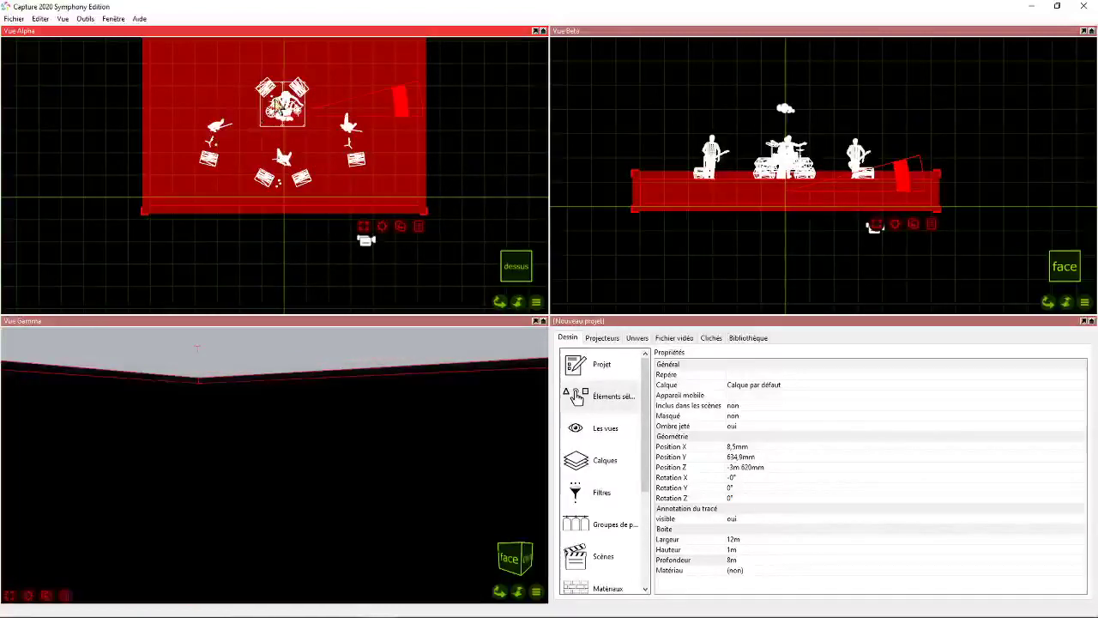
{"action": "left_click", "coordinate": [603, 395]}
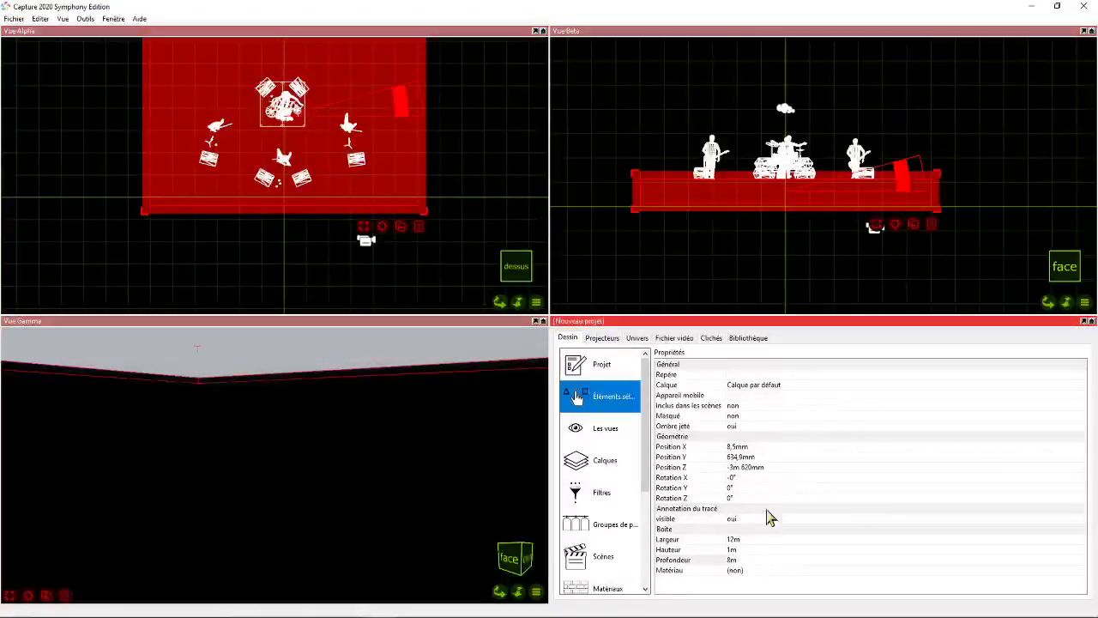
{"action": "left_click", "coordinate": [735, 447]}
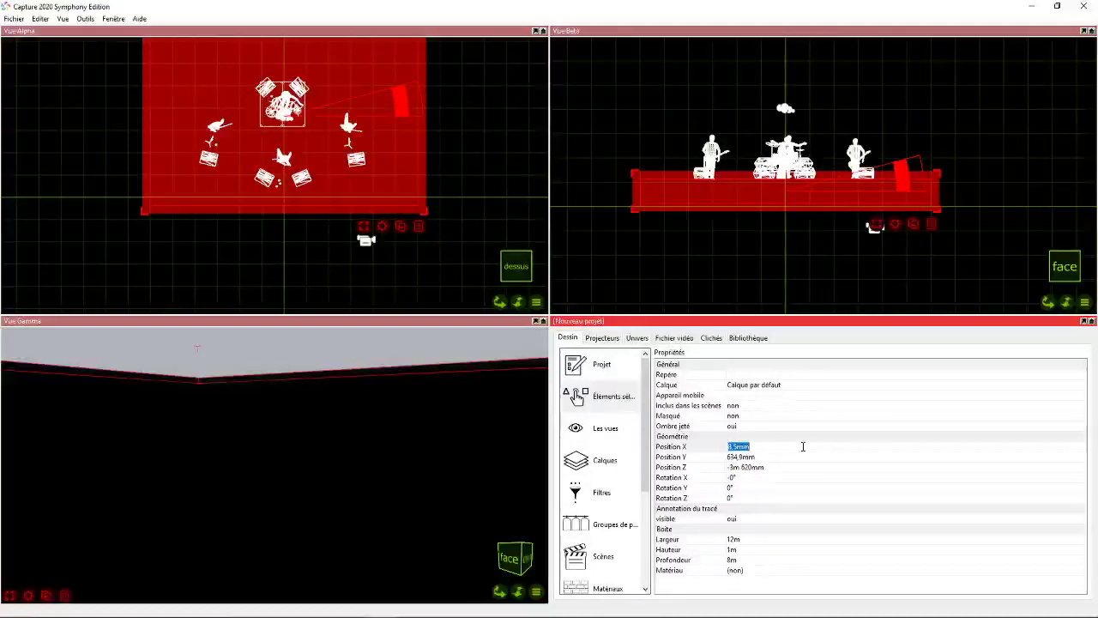
{"action": "type", "text": "0"}
{"action": "key", "text": "Return"}
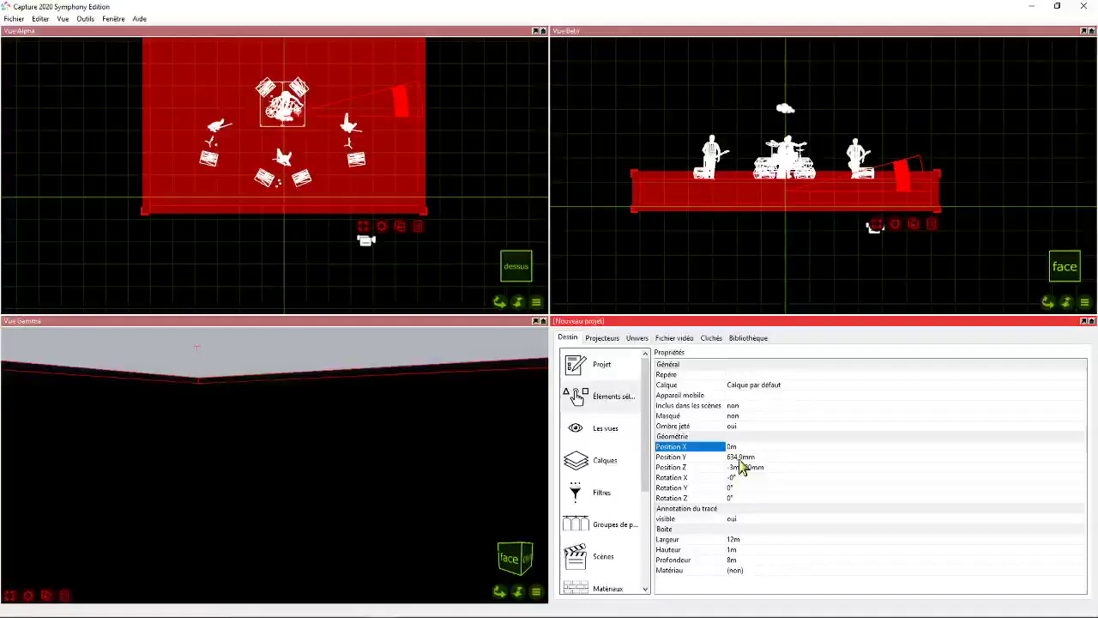
- Set the stage box's Position Y to 1 m
{"action": "left_click", "coordinate": [740, 457]}
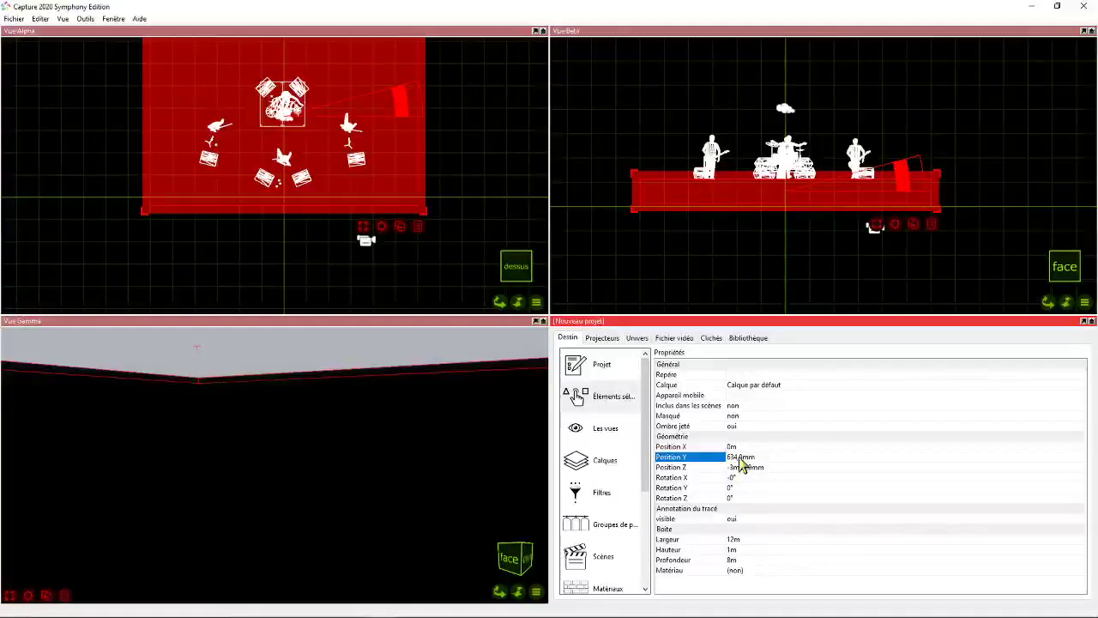
{"action": "type", "text": "1"}
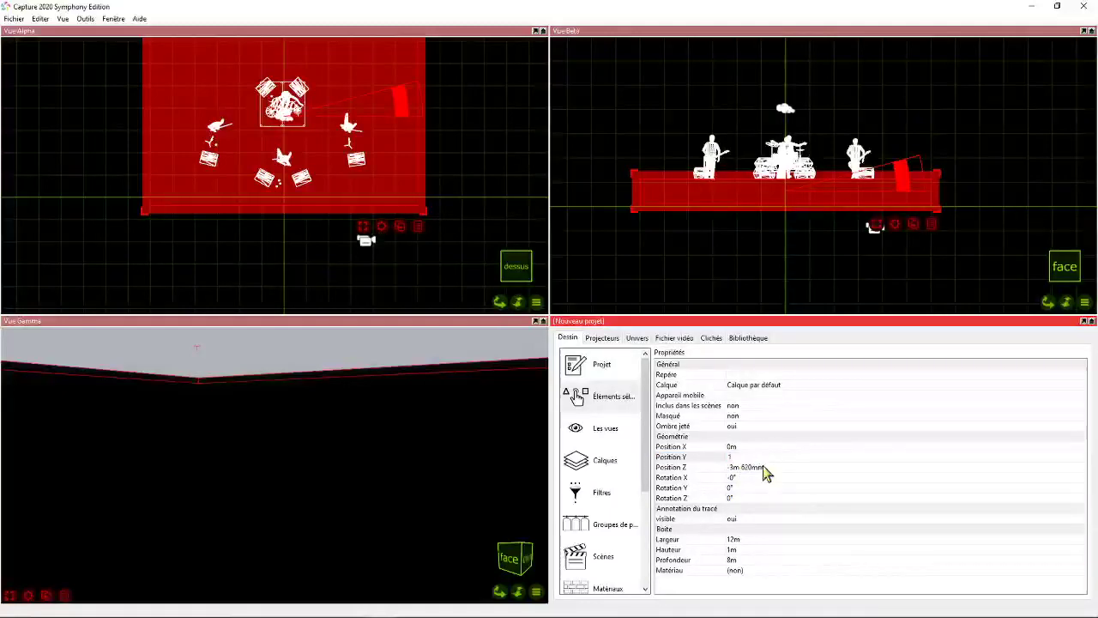
{"action": "key", "text": "Return"}
- Set the stage box's Position Y to 0.5 m and Position Z to -4 m, and deselect it
{"action": "left_click", "coordinate": [734, 457]}
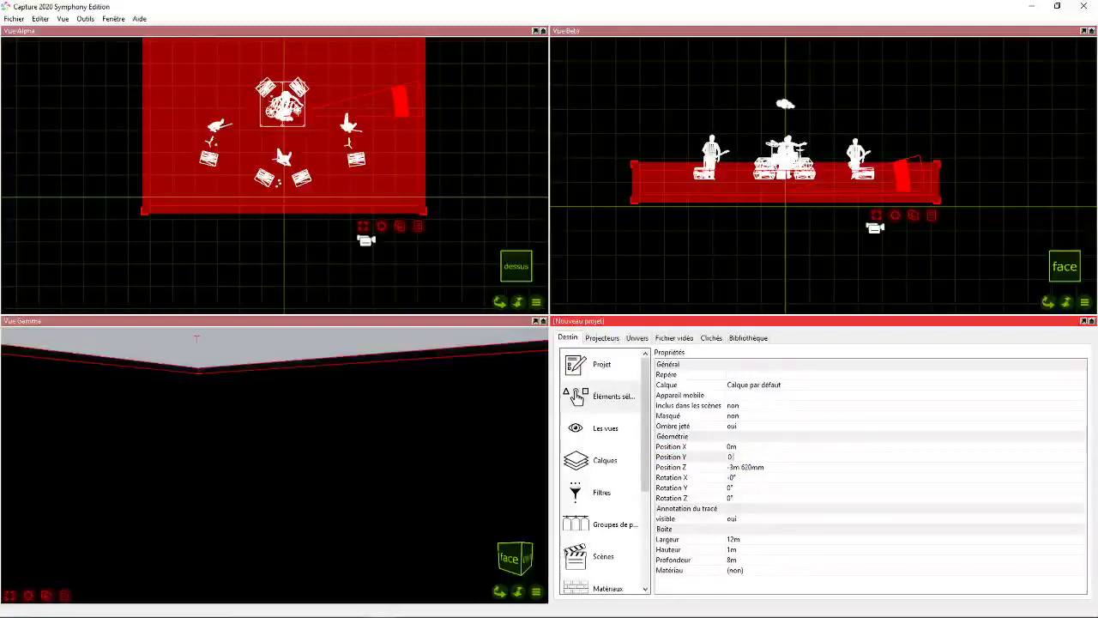
{"action": "type", "text": "0,5"}
{"action": "key", "text": "Return"}
{"action": "left_click", "coordinate": [746, 466]}
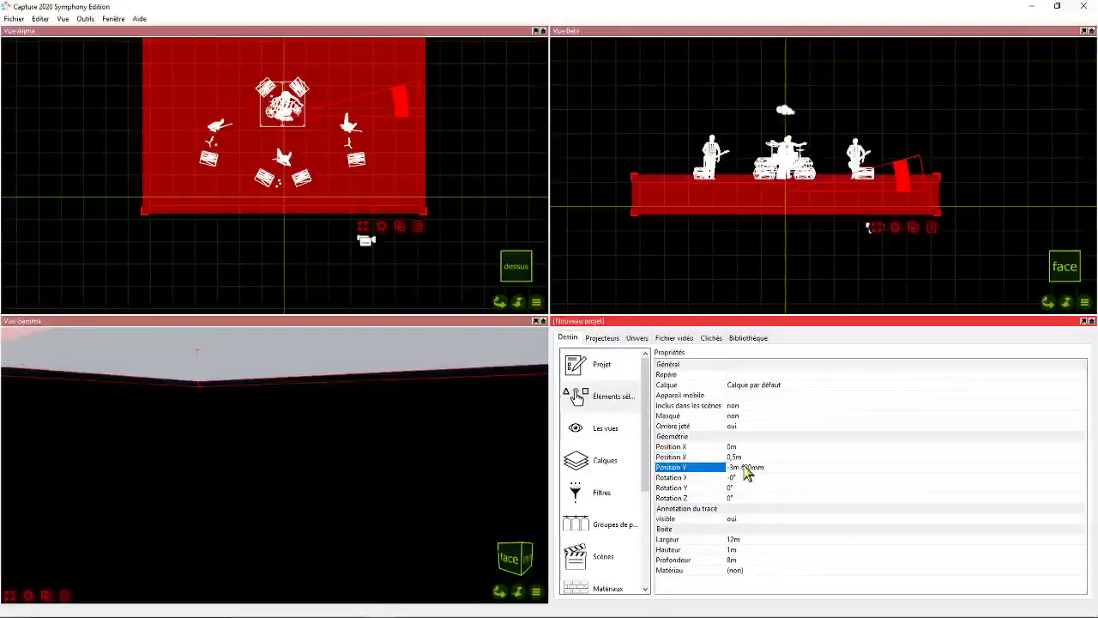
{"action": "key", "text": "BackSpace"}
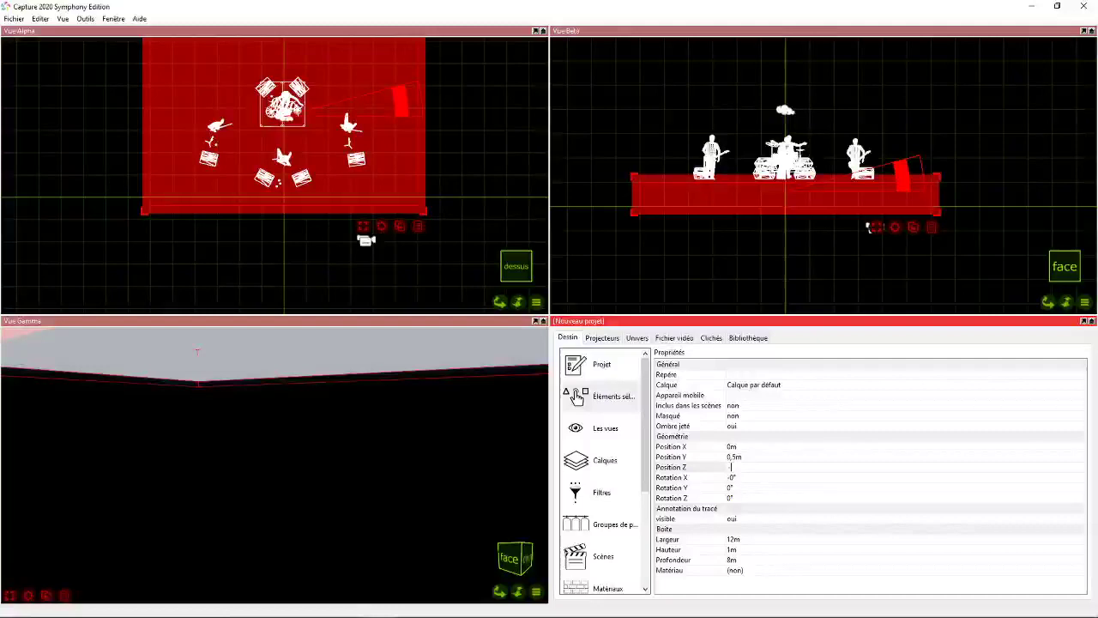
{"action": "key", "text": "Return"}
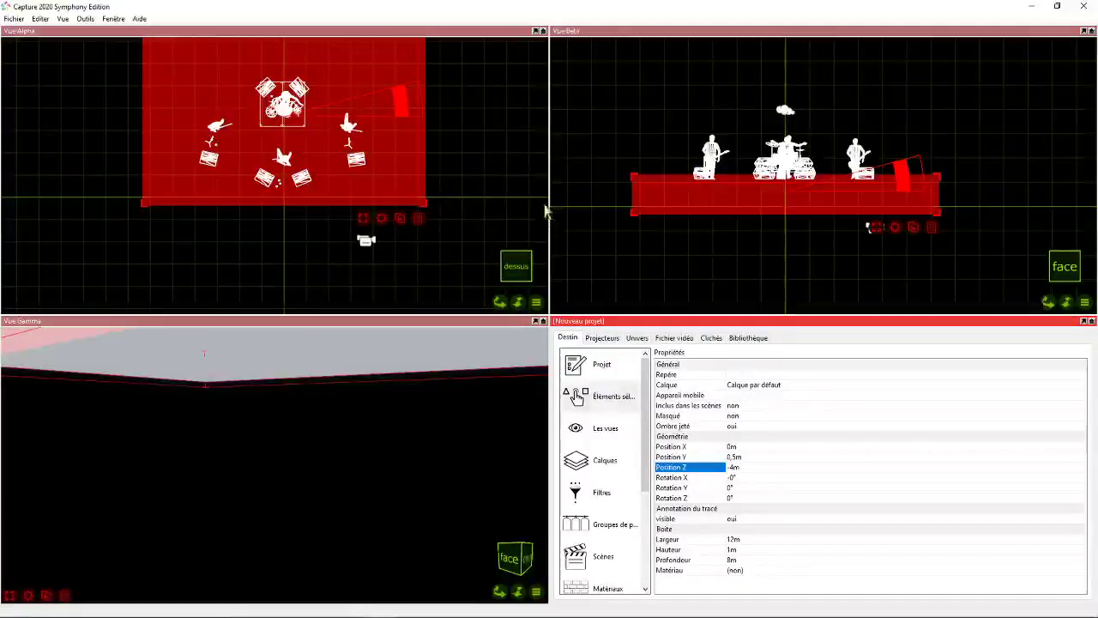
{"action": "left_click", "coordinate": [472, 206]}
- Examine the stage and band from the side (jardin) in Vue Alpha and return to the top view
{"action": "left_click", "coordinate": [498, 302]}
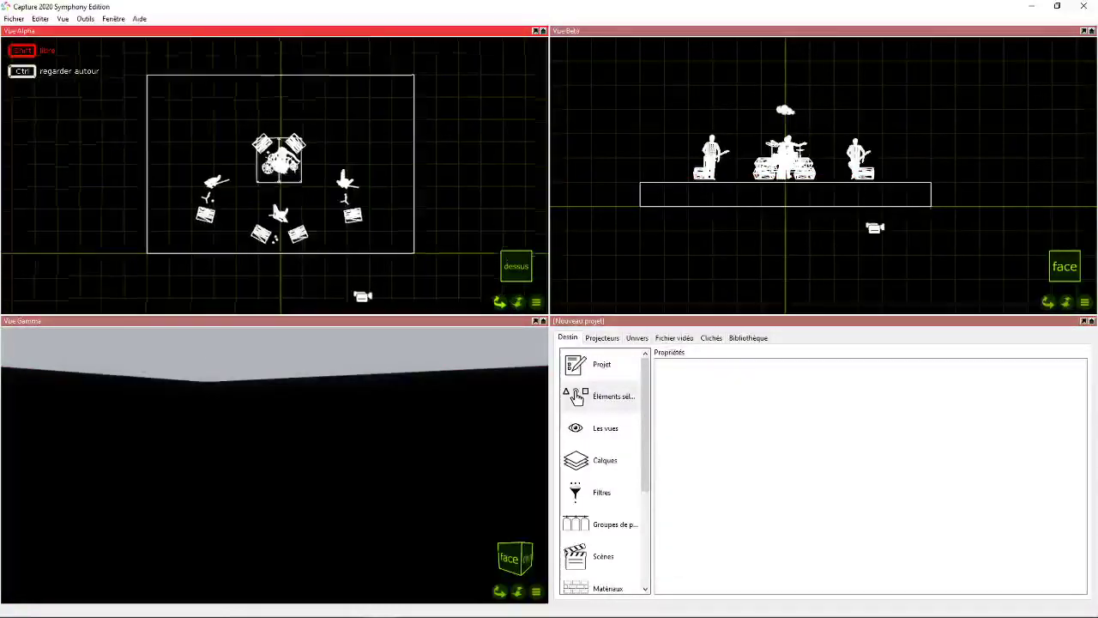
{"action": "mouse_move", "coordinate": [501, 302]}
{"action": "left_mouse_down"}
{"action": "mouse_move", "coordinate": [549, 268]}
{"action": "mouse_move", "coordinate": [576, 268]}
{"action": "mouse_move", "coordinate": [499, 282]}
{"action": "mouse_move", "coordinate": [501, 303]}
{"action": "left_mouse_up"}
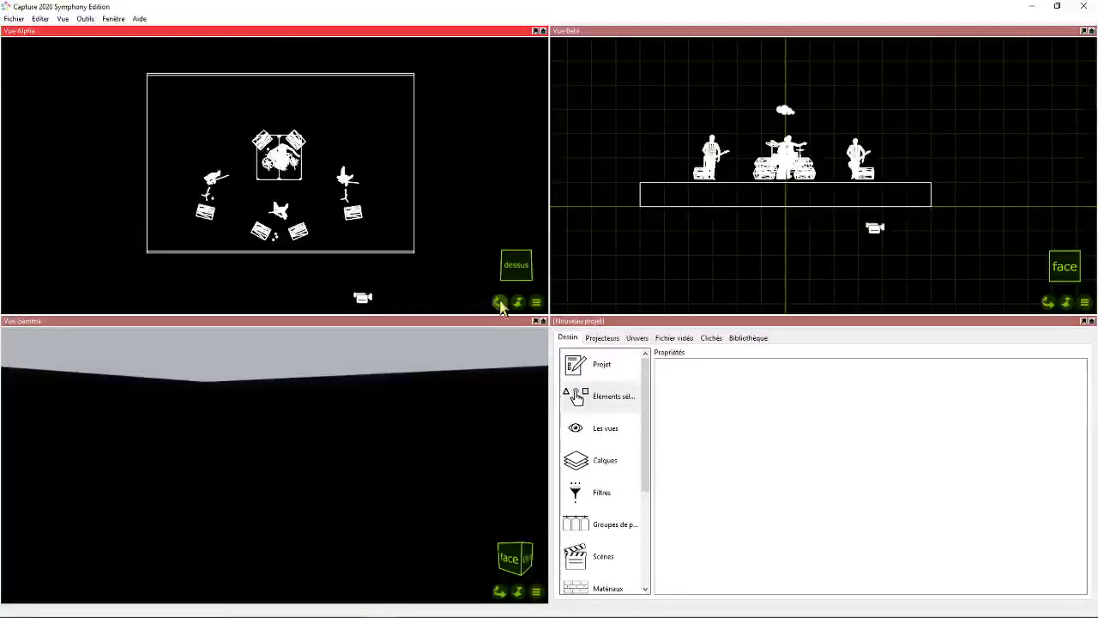
{"action": "left_click", "coordinate": [499, 302]}
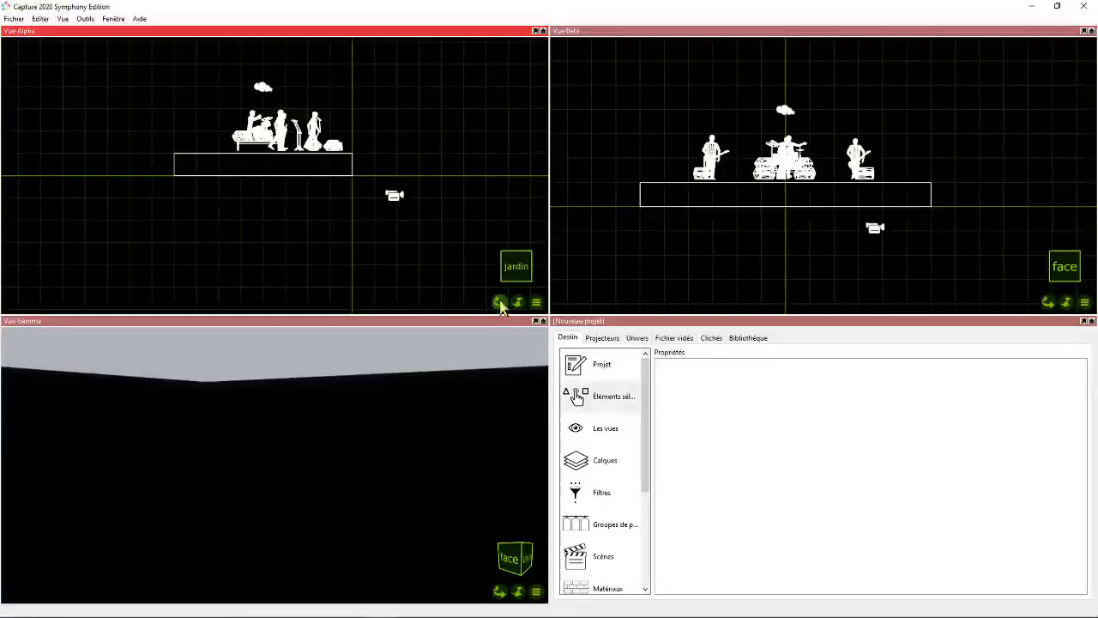
{"action": "left_click", "coordinate": [499, 302]}
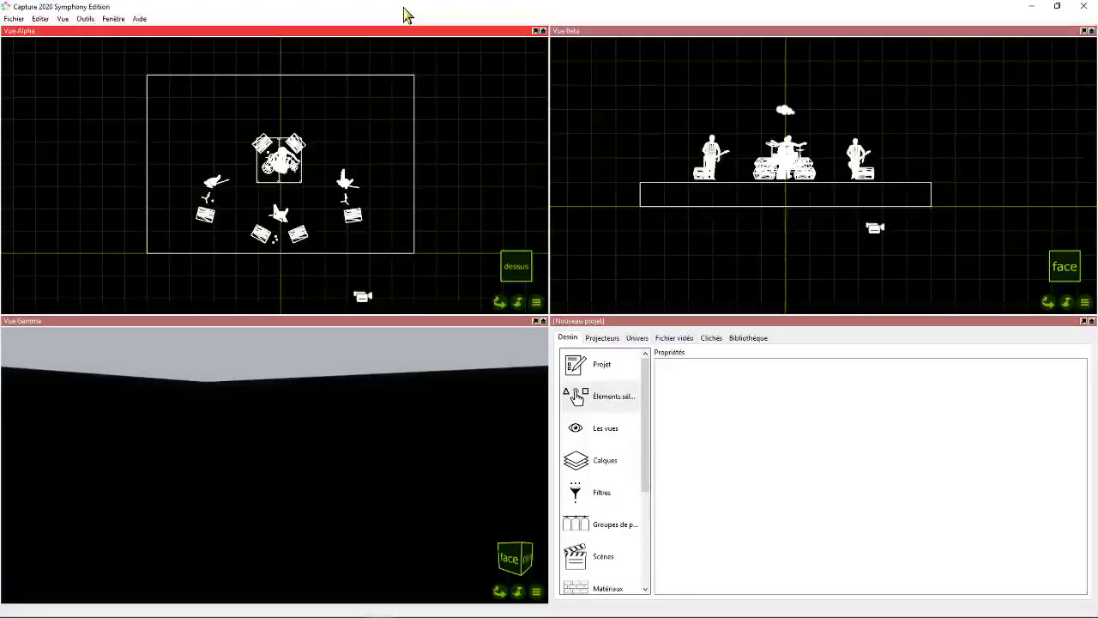
{"action": "scroll", "coordinate": [289, 167], "scroll_direction": "down", "scroll_amount": 1}
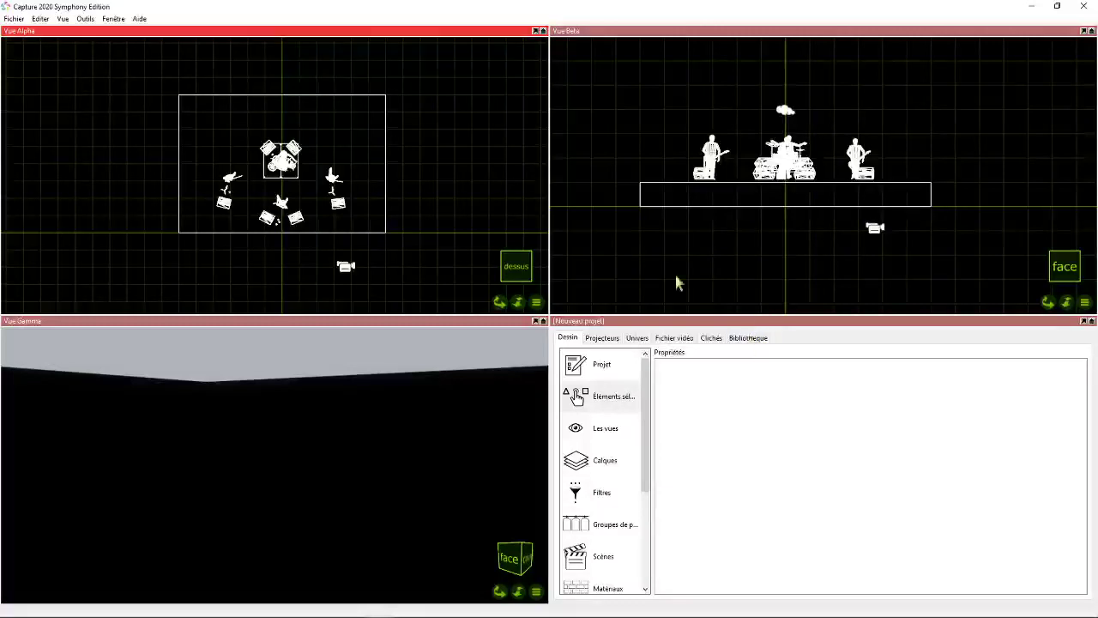
- Duplicate the stage box towards the back and set the copy's height (Hauteur) to 7 m and depth (Profondeur) to 0.2 m
{"action": "left_click", "coordinate": [300, 103]}
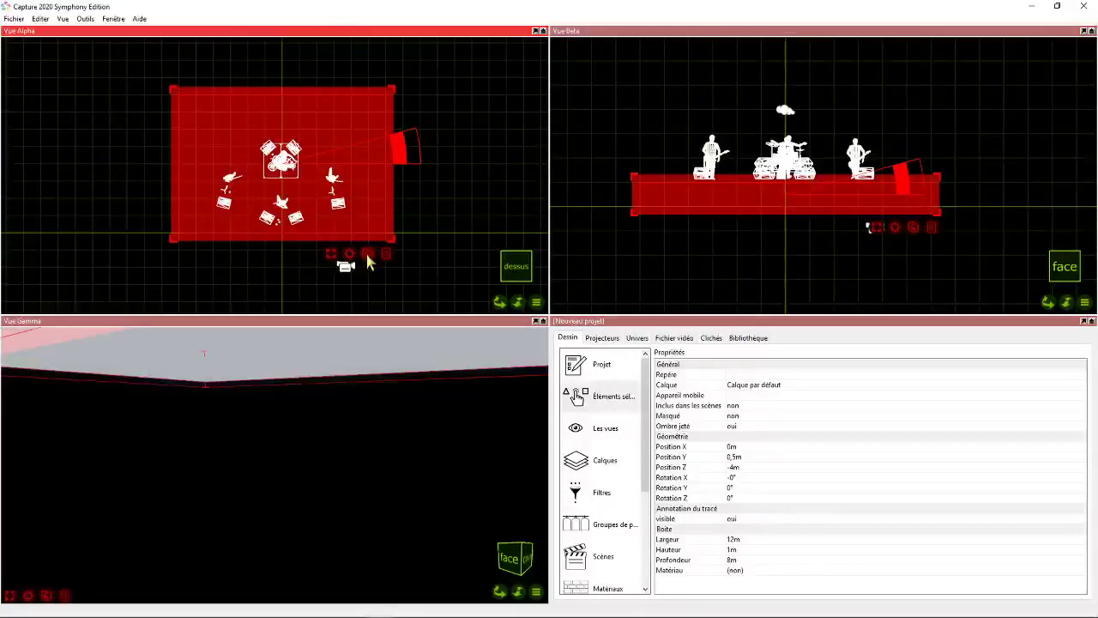
{"action": "left_click_drag", "start_coordinate": [368, 262], "coordinate": [283, 98]}
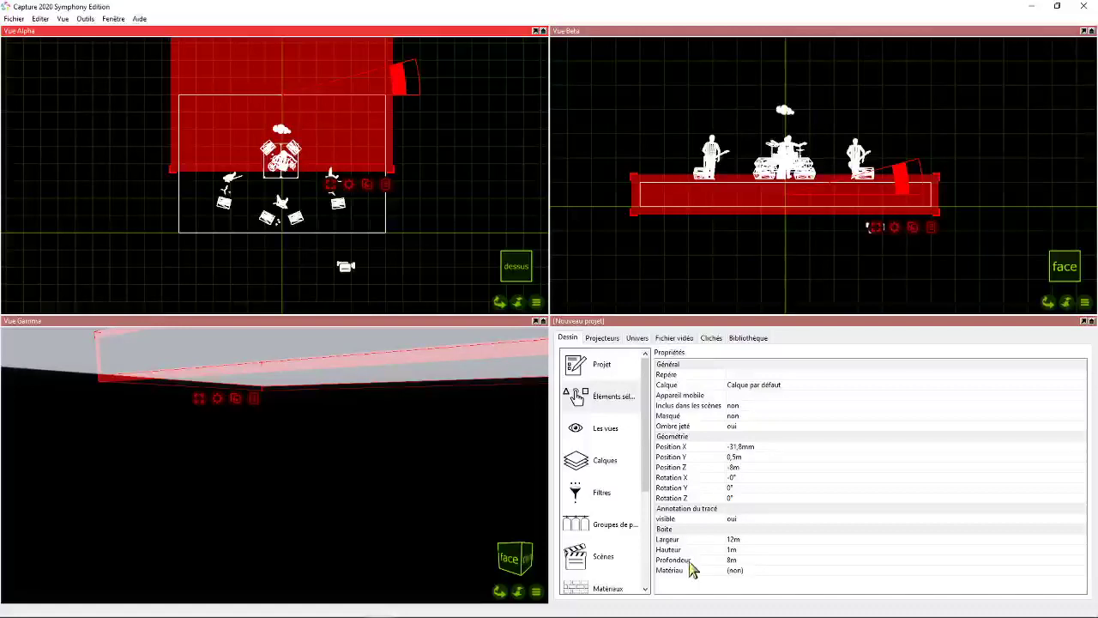
{"action": "left_click", "coordinate": [738, 540]}
{"action": "left_click", "coordinate": [742, 551]}
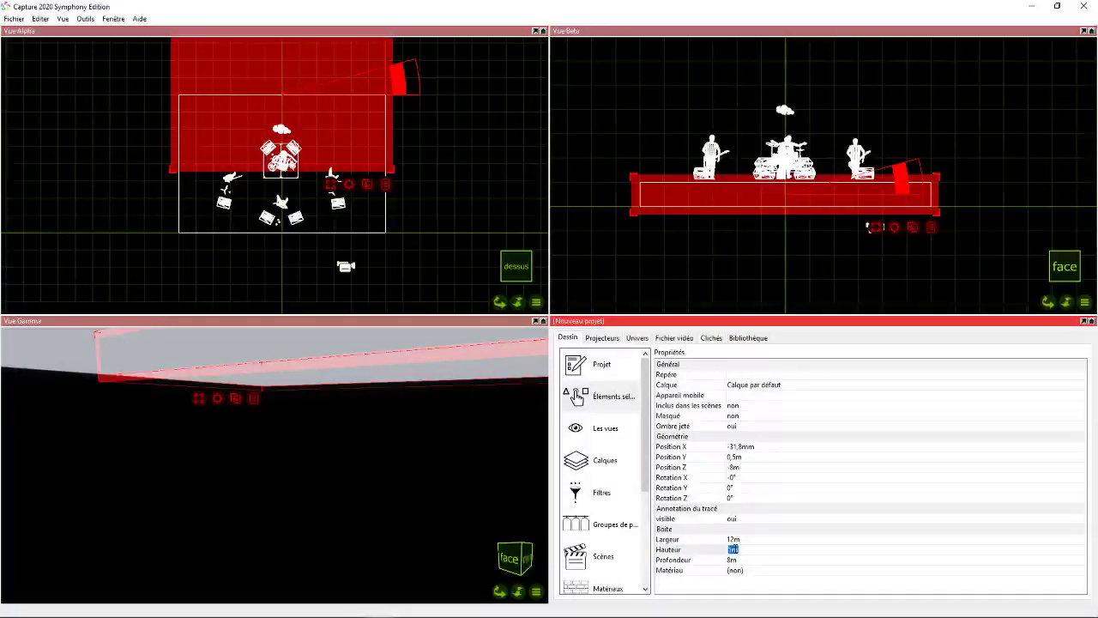
{"action": "left_click", "coordinate": [733, 560]}
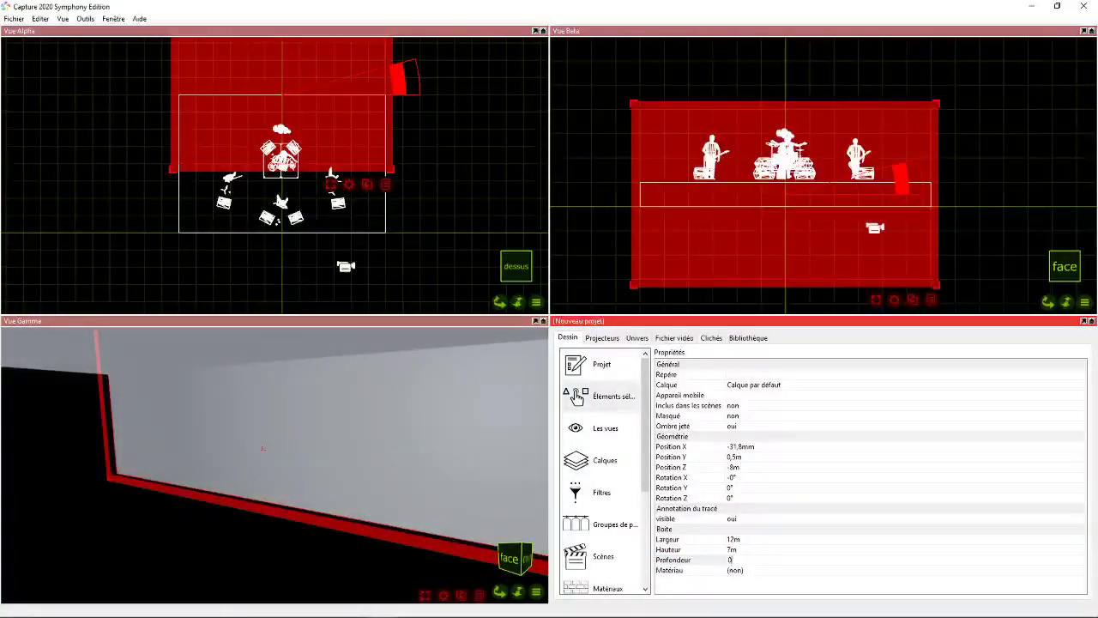
{"action": "type", "text": "0.2"}
{"action": "key", "text": "Return"}
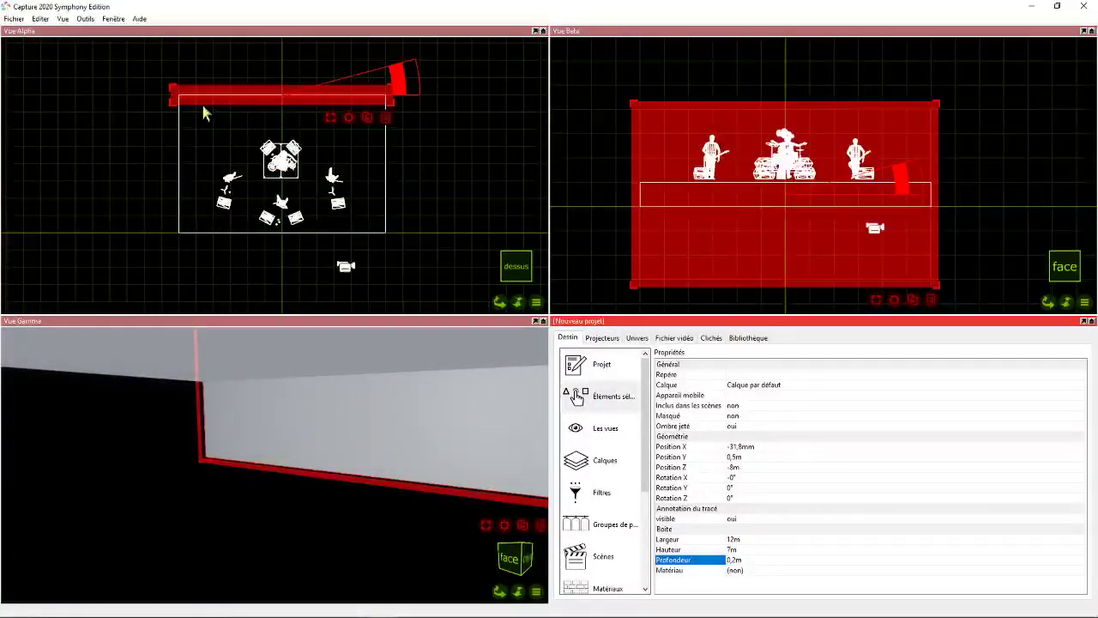
- Raise the back wall to about Position Y 3.47 m in Vue Beta, bringing its base level with the stage's base
{"action": "scroll", "coordinate": [270, 89], "scroll_direction": "up", "scroll_amount": 1}
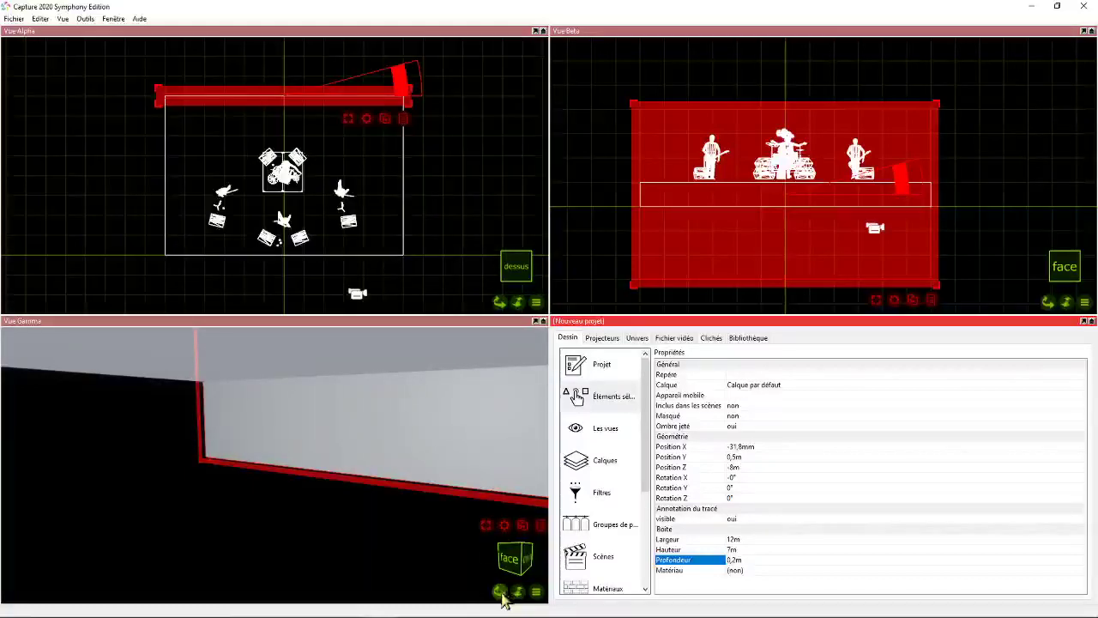
{"action": "left_click_drag", "start_coordinate": [501, 593], "coordinate": [493, 549]}
{"action": "left_click", "coordinate": [461, 121]}
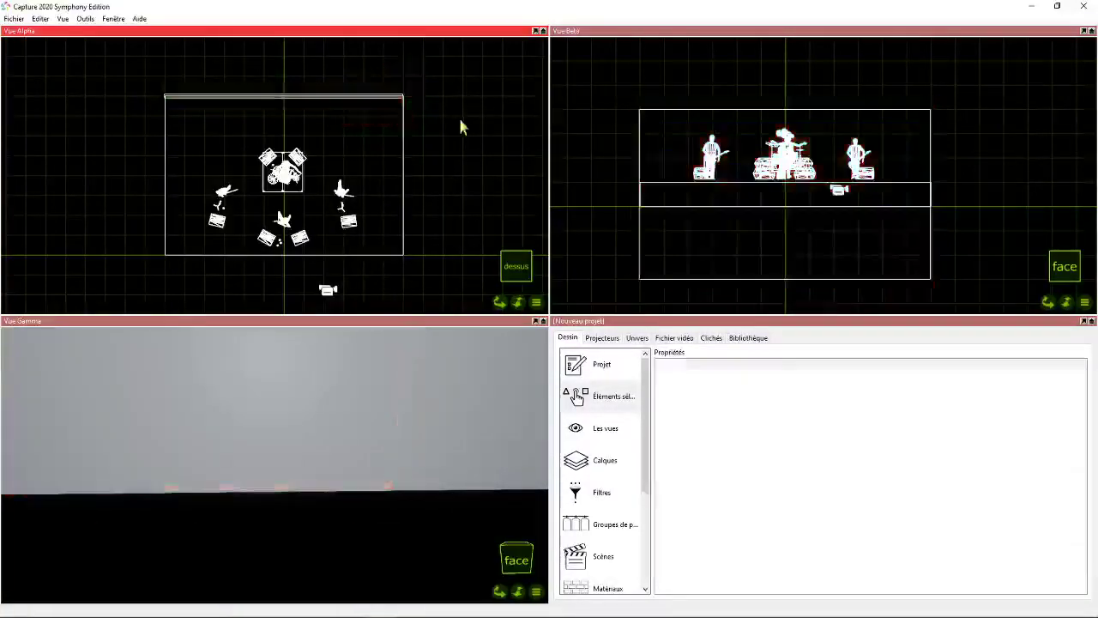
{"action": "left_click", "coordinate": [386, 100]}
{"action": "left_click_drag", "start_coordinate": [837, 240], "coordinate": [778, 211]}
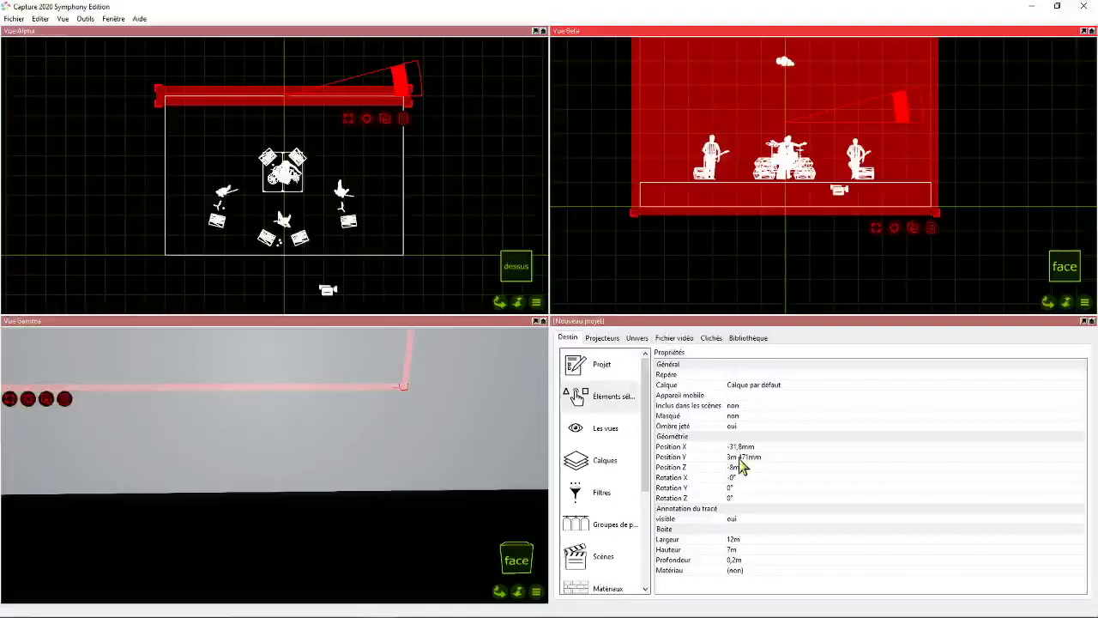
- Set the back wall's Position Y to 3.5 m, Position X to 0 m and Position Z to -8.1 m, and deselect it
{"action": "left_click", "coordinate": [740, 458]}
{"action": "type", "text": "3"}
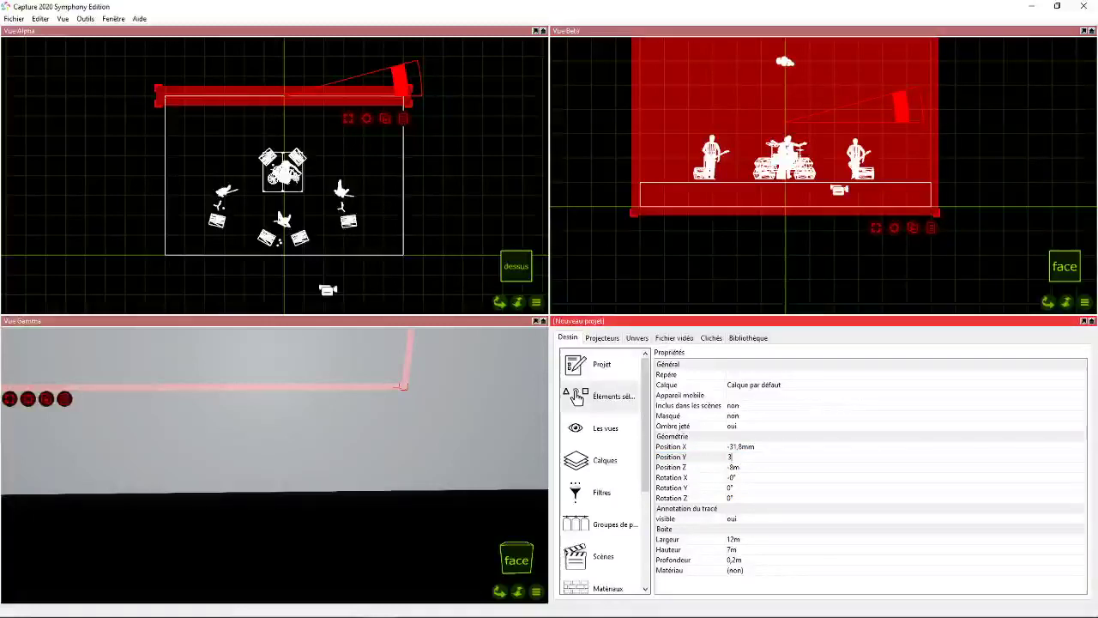
{"action": "type", "text": ",5m"}
{"action": "key", "text": "Return"}
{"action": "left_click", "coordinate": [743, 447]}
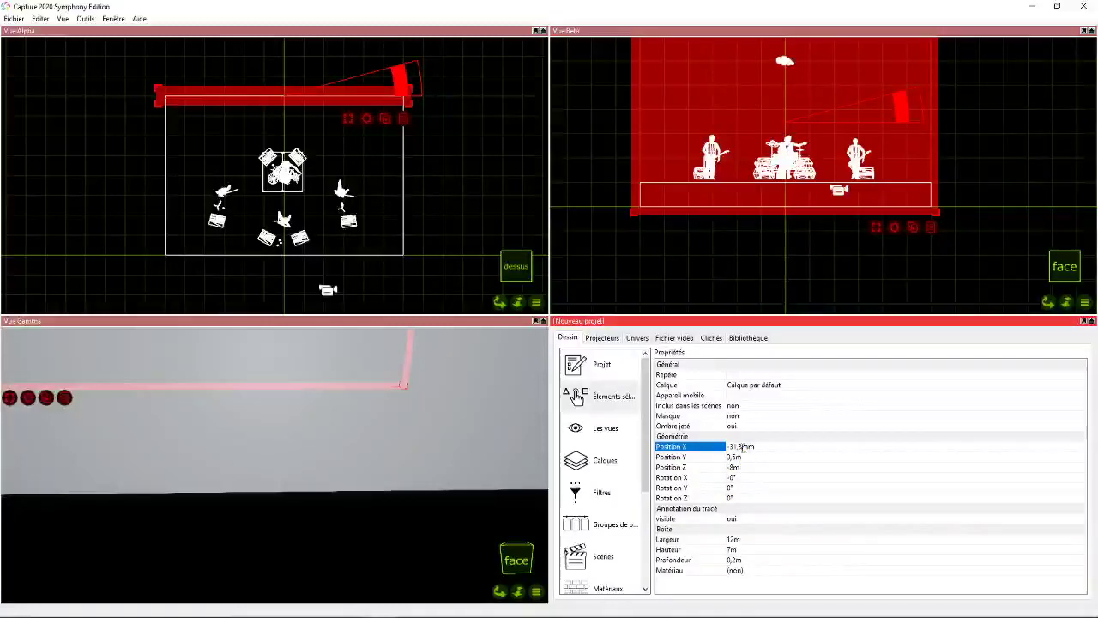
{"action": "type", "text": "0"}
{"action": "key", "text": "Return"}
{"action": "left_click", "coordinate": [745, 467]}
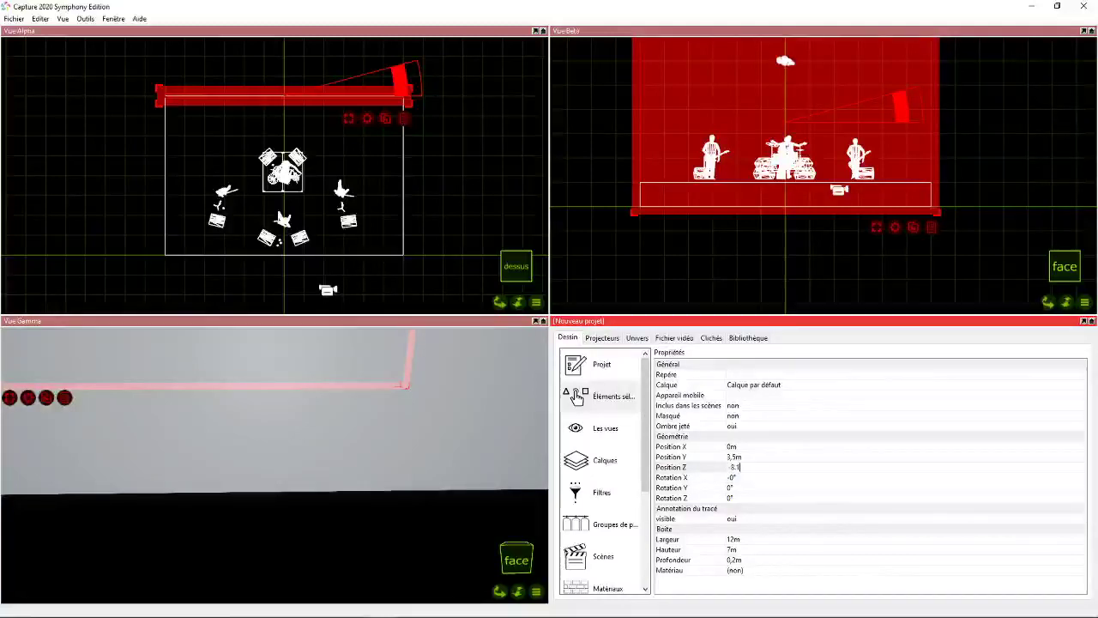
{"action": "type", "text": "-8,1"}
{"action": "key", "text": "Return"}
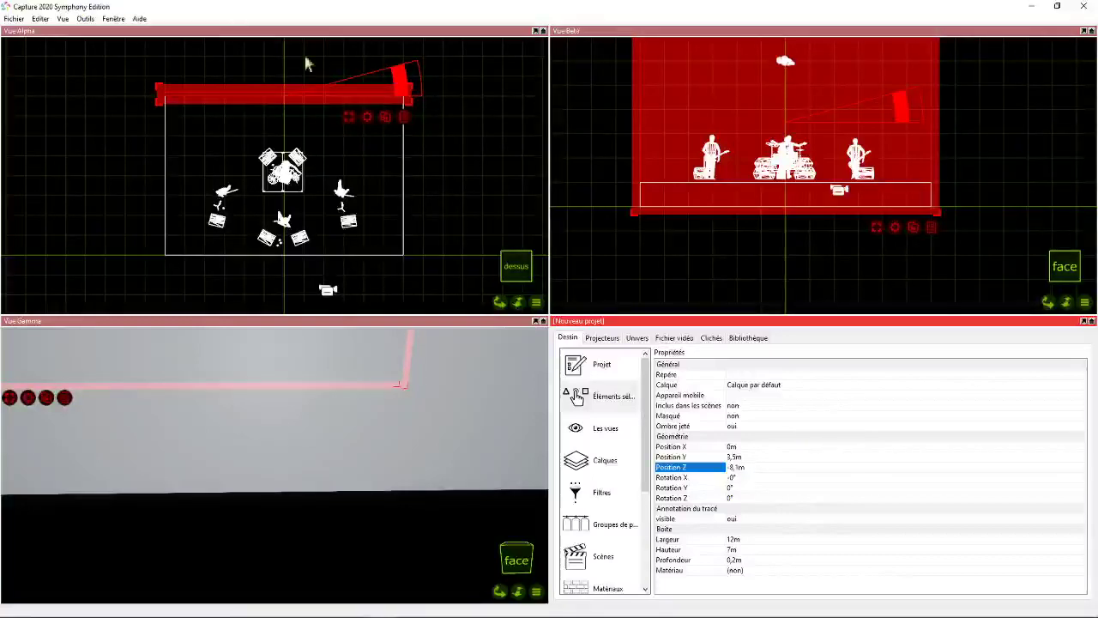
{"action": "left_click", "coordinate": [443, 116]}
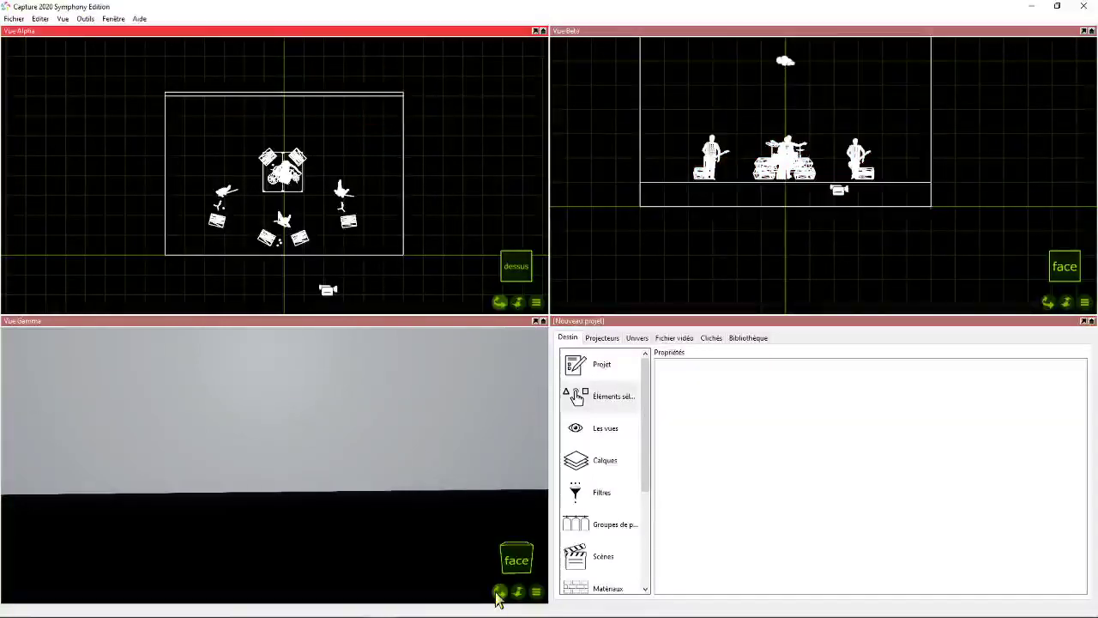
- Orbit and zoom Vue Gamma to view the whole stage, back wall and band from the front and slightly above
{"action": "left_click_drag", "start_coordinate": [497, 593], "coordinate": [437, 517]}
{"action": "scroll", "coordinate": [437, 517], "scroll_direction": "down", "scroll_amount": 2}
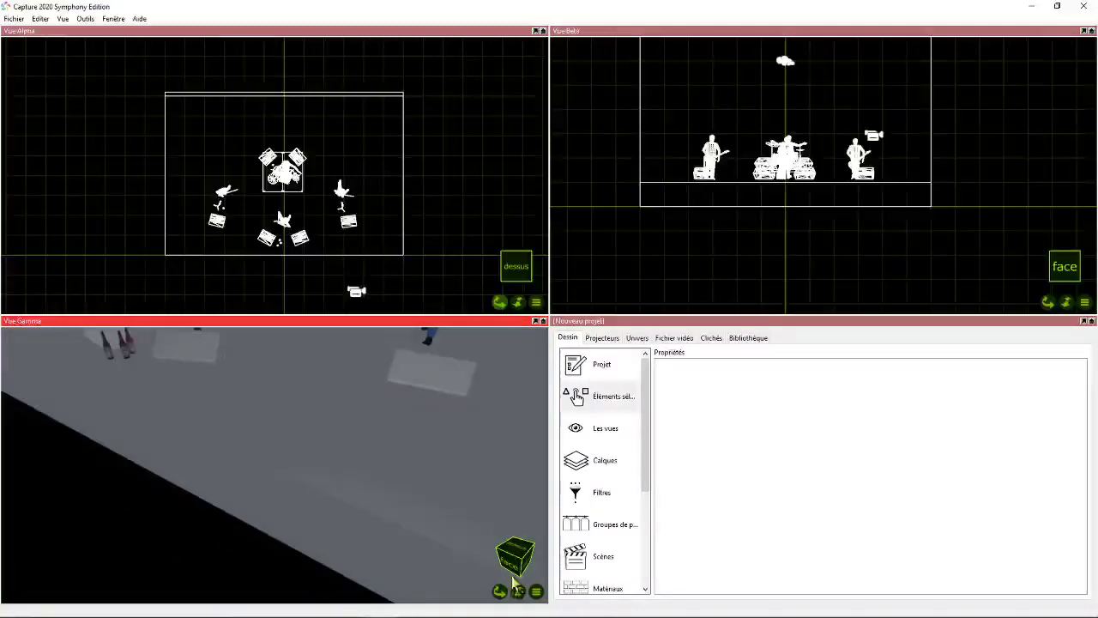
{"action": "scroll", "coordinate": [513, 584], "scroll_direction": "down", "scroll_amount": 3}
{"action": "left_click_drag", "start_coordinate": [500, 591], "coordinate": [571, 538]}
{"action": "scroll", "coordinate": [419, 488], "scroll_direction": "down", "scroll_amount": 3}
{"action": "left_click_drag", "start_coordinate": [500, 593], "coordinate": [525, 588], "text": "shift"}
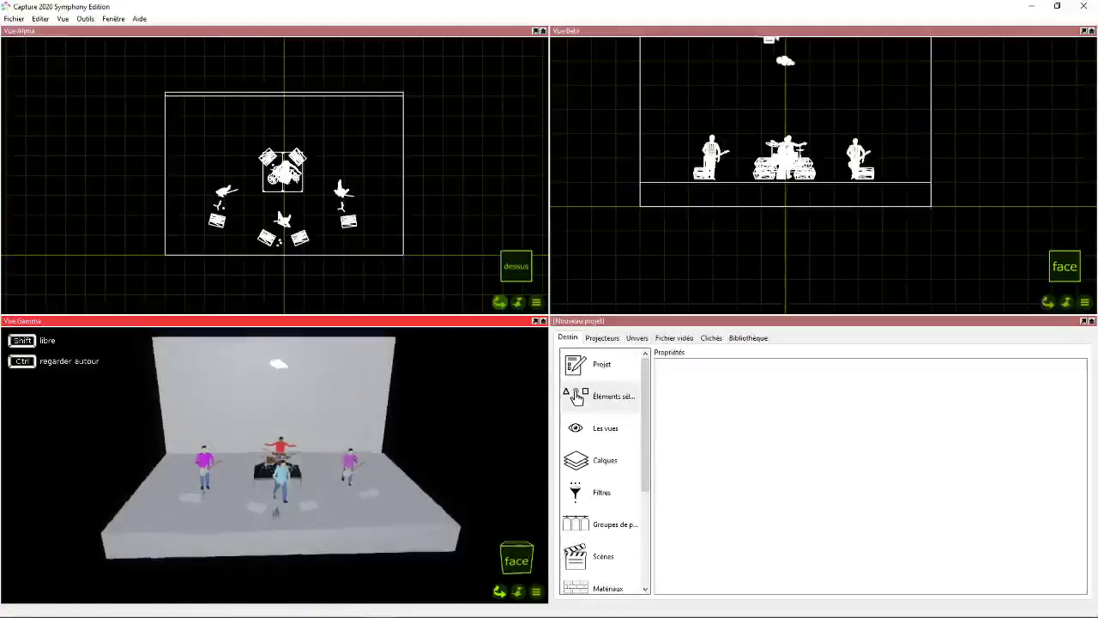
- Duplicate the stage box towards the front in Vue Alpha, placing the copy at about Position Z 1.97 m
{"action": "scroll", "coordinate": [456, 199], "scroll_direction": "down", "scroll_amount": 3}
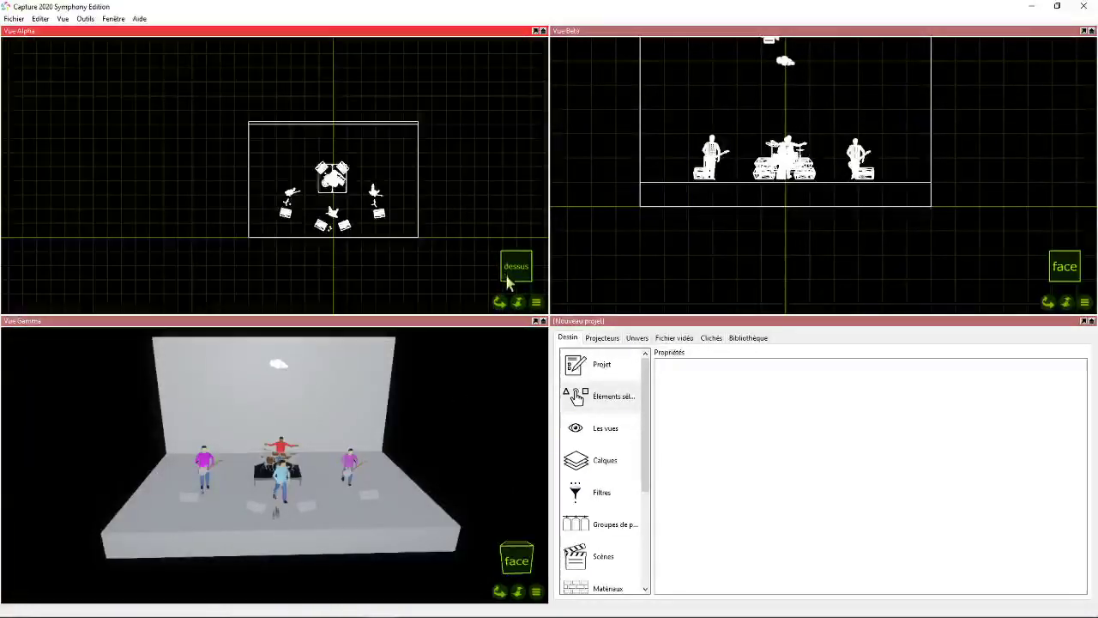
{"action": "left_click_drag", "start_coordinate": [500, 301], "coordinate": [486, 289]}
{"action": "left_click", "coordinate": [336, 203]}
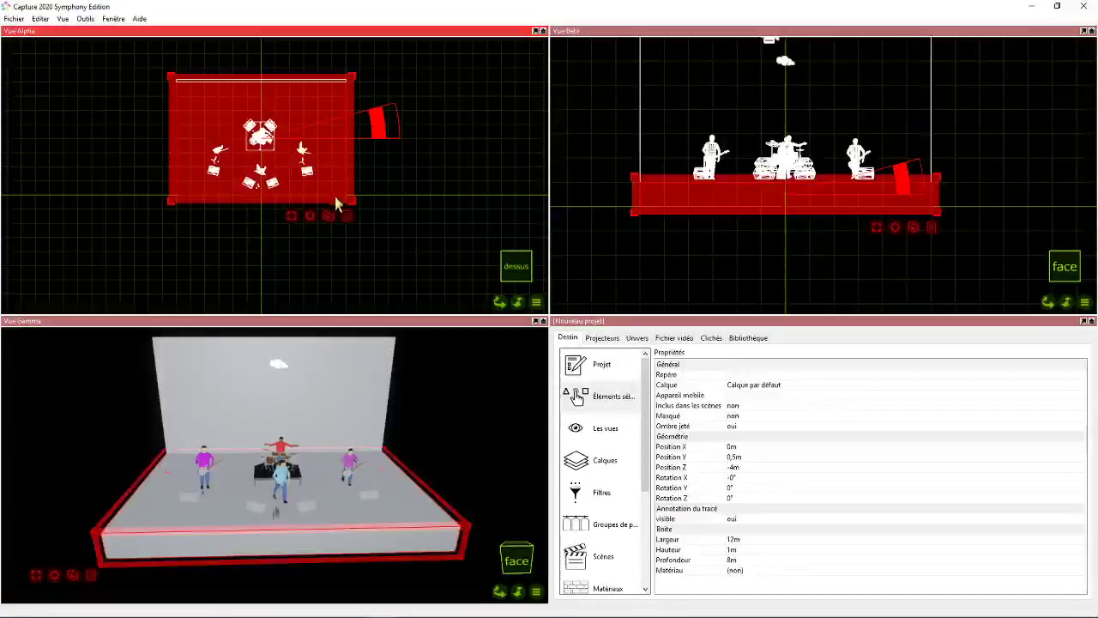
{"action": "left_click", "coordinate": [329, 217]}
{"action": "left_click", "coordinate": [259, 224]}
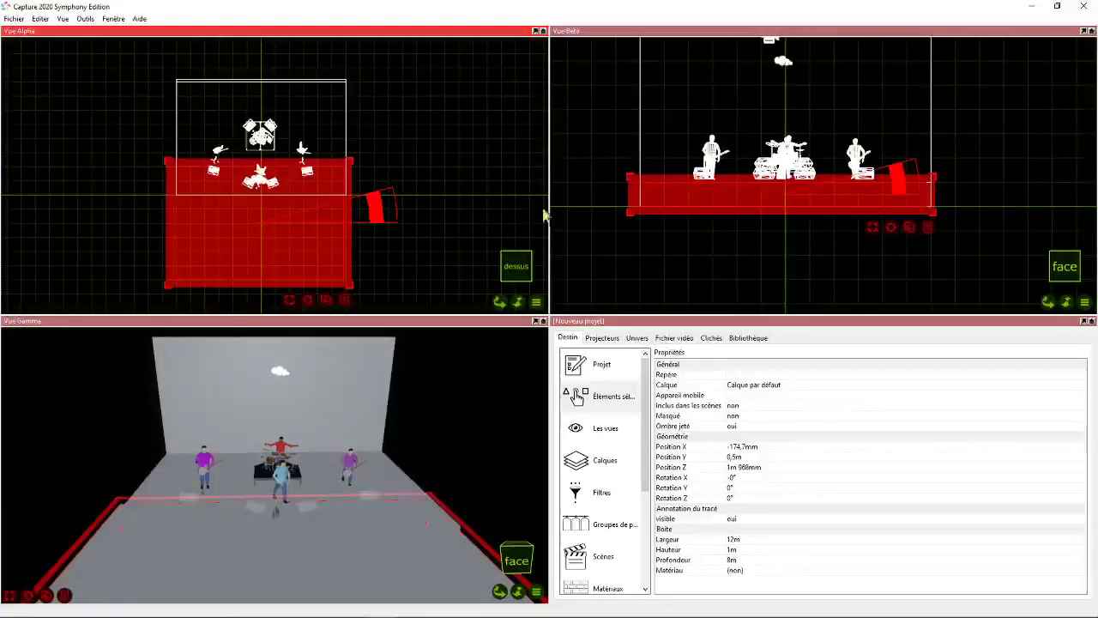
- Resize the stage copy to a floor slab with Largeur 40 m, Profondeur 40 m and Hauteur 0.1 m
{"action": "left_click", "coordinate": [596, 397]}
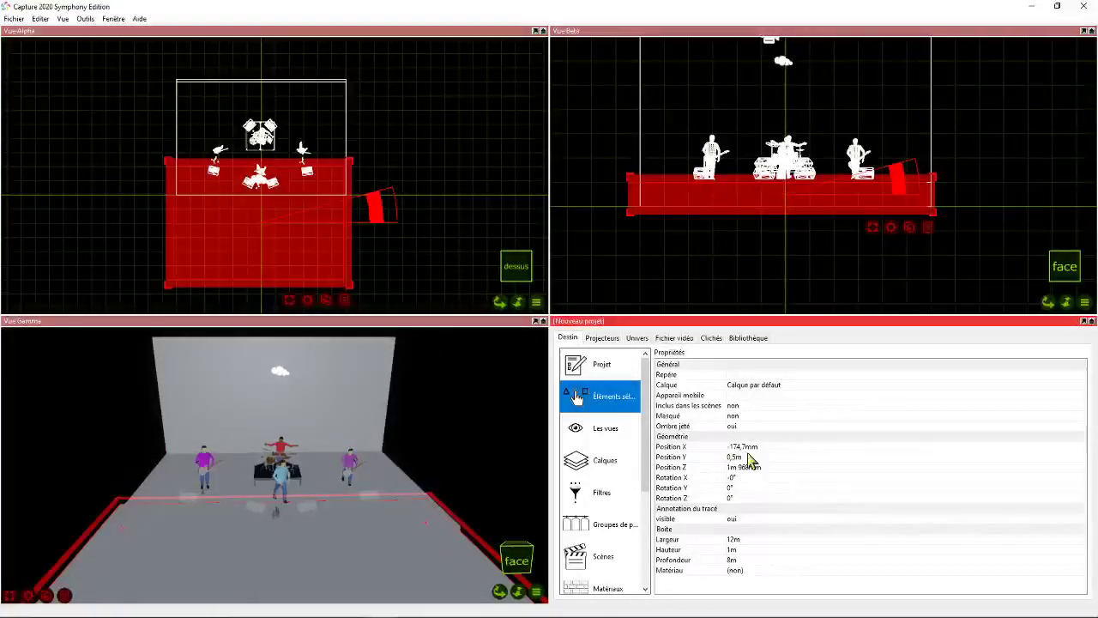
{"action": "left_click", "coordinate": [738, 539]}
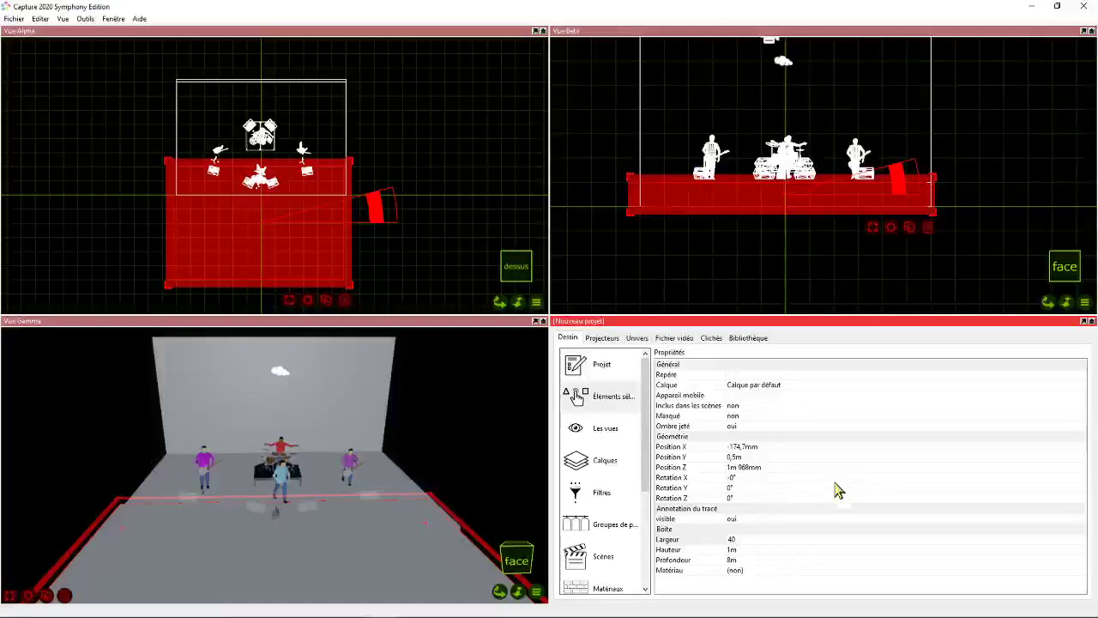
{"action": "key", "text": "Return"}
{"action": "left_click", "coordinate": [740, 561]}
{"action": "type", "text": "40"}
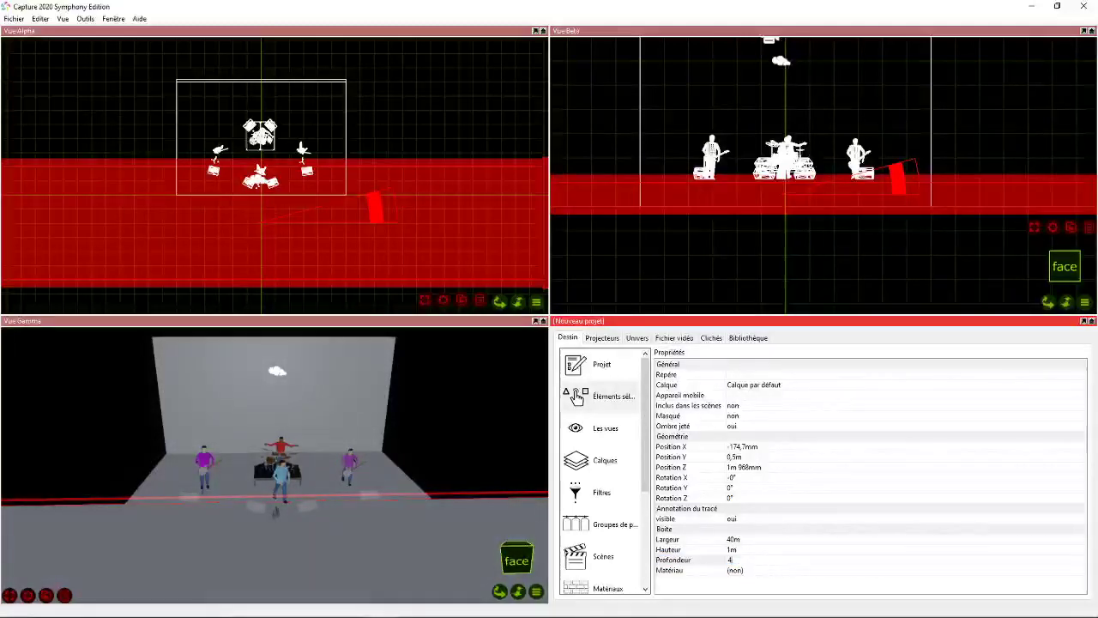
{"action": "key", "text": "Return"}
{"action": "left_click", "coordinate": [738, 550]}
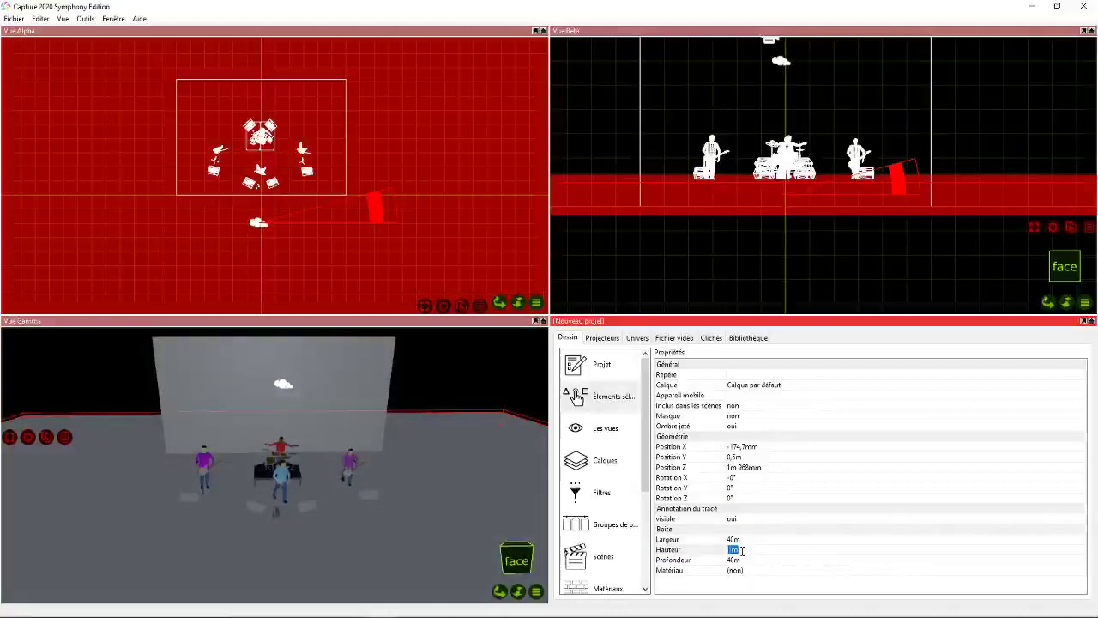
{"action": "type", "text": "0,1"}
{"action": "key", "text": "Return"}
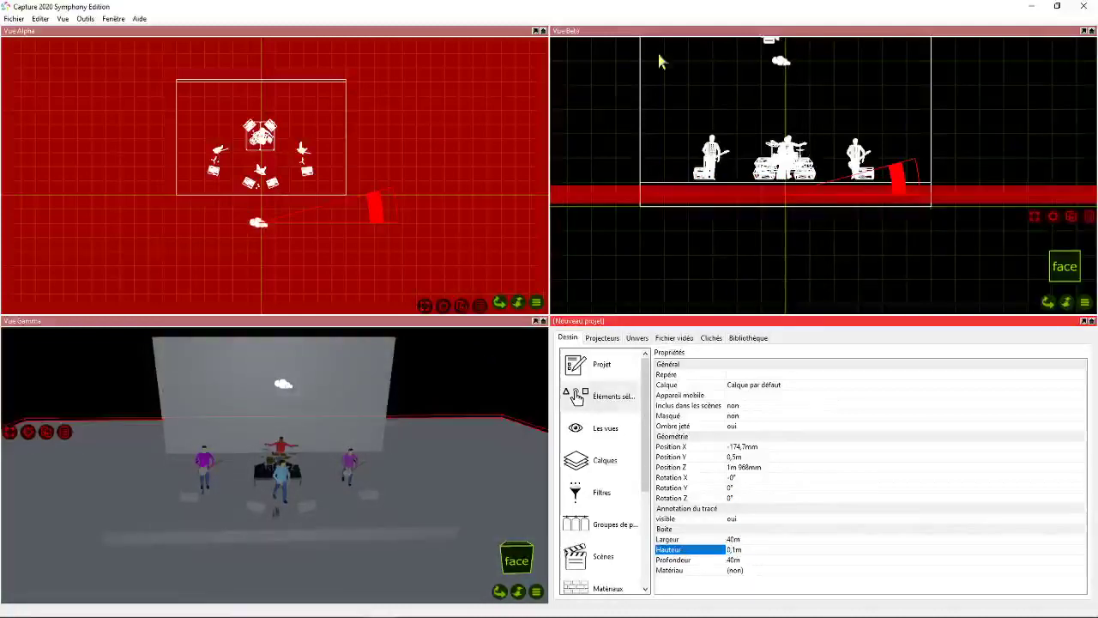
- Lower the floor slab to about Position Y 28 mm in Vue Beta, shift it towards the front in Vue Alpha, and deselect it
{"action": "left_click_drag", "start_coordinate": [617, 205], "coordinate": [614, 212]}
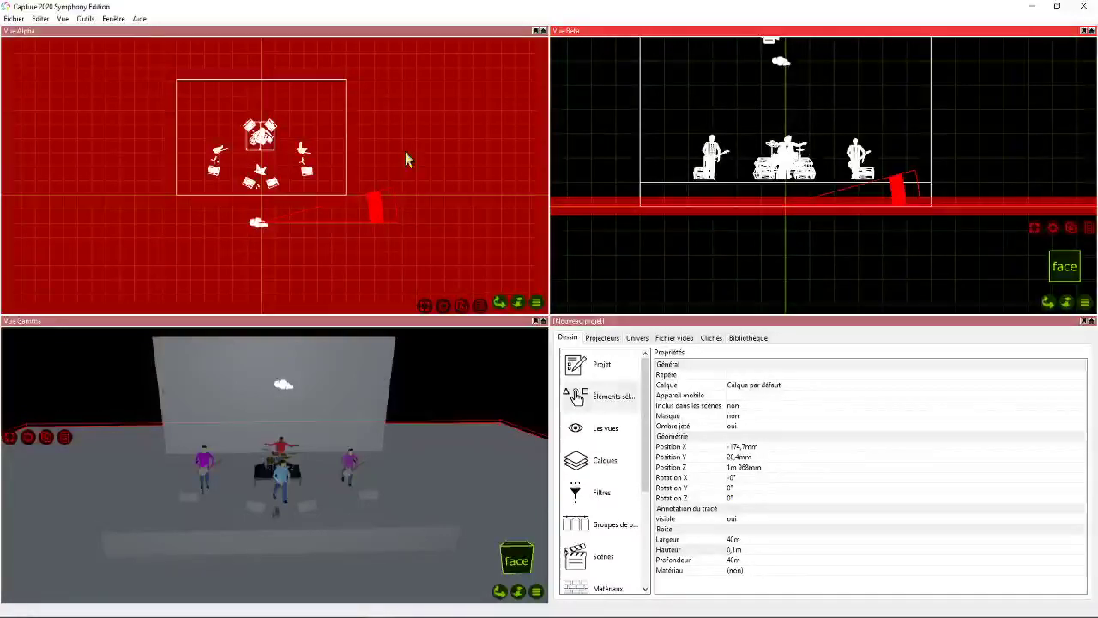
{"action": "scroll", "coordinate": [406, 153], "scroll_direction": "down", "scroll_amount": 5}
{"action": "left_click_drag", "start_coordinate": [420, 198], "coordinate": [417, 226]}
{"action": "left_click", "coordinate": [482, 99]}
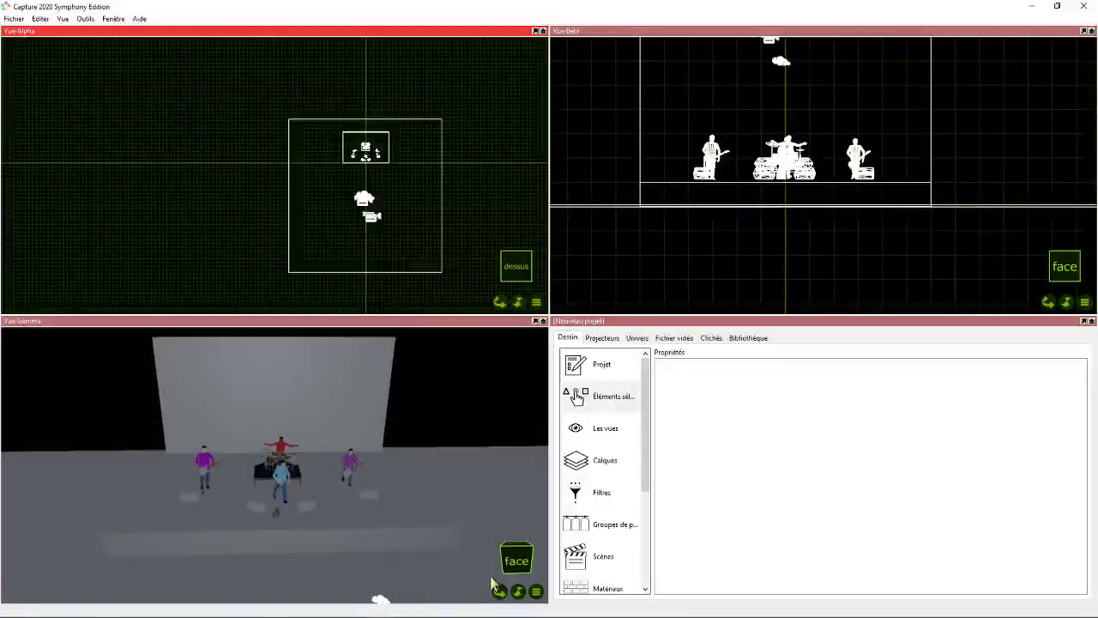
- Add a new material named Plateau to the project's materials
{"action": "left_click_drag", "start_coordinate": [500, 591], "coordinate": [525, 583]}
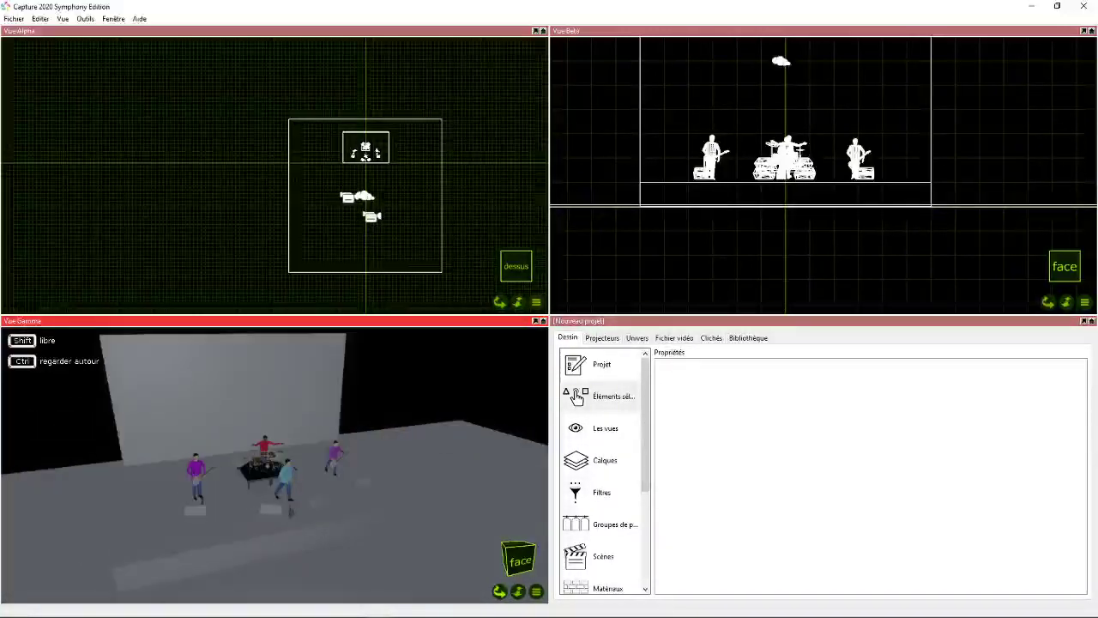
{"action": "scroll", "coordinate": [595, 449], "scroll_direction": "down", "scroll_amount": 2}
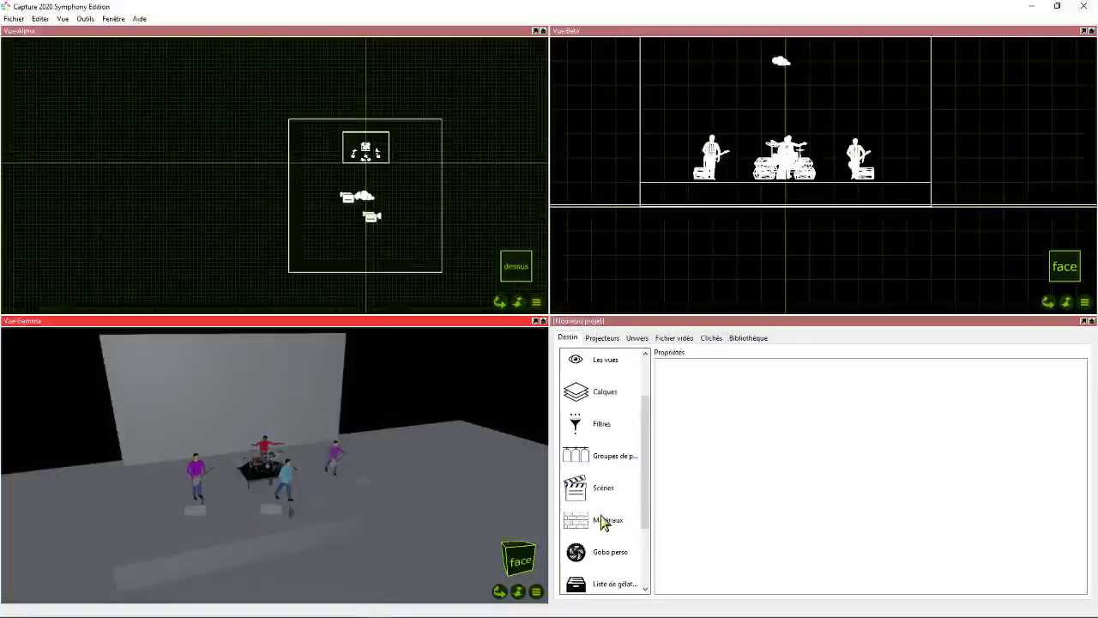
{"action": "left_click", "coordinate": [606, 520]}
{"action": "scroll", "coordinate": [711, 515], "scroll_direction": "down", "scroll_amount": 5}
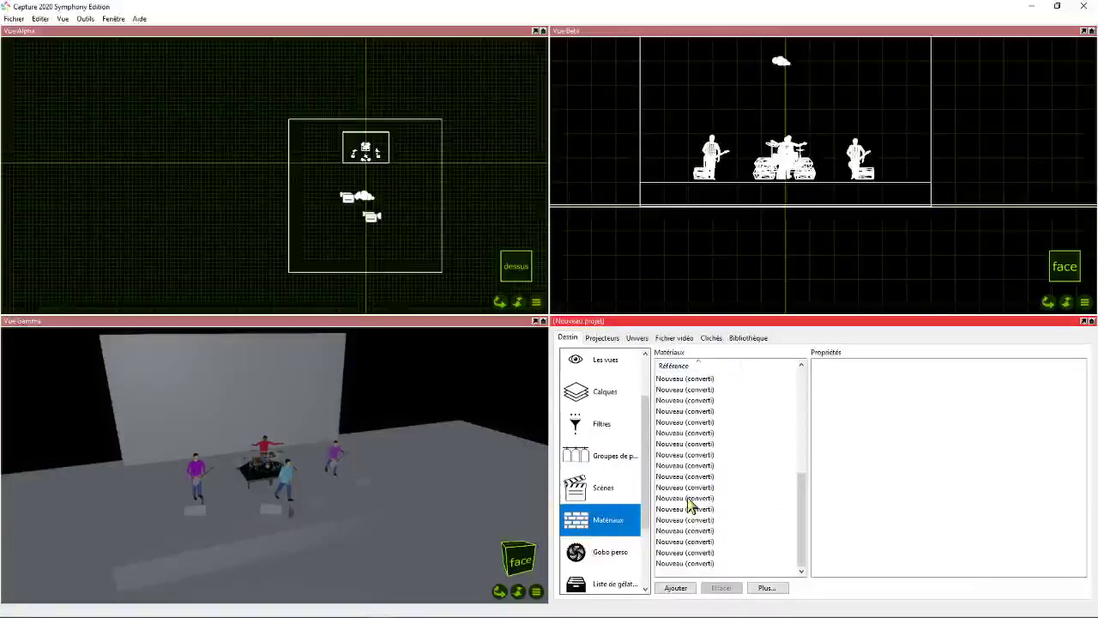
{"action": "scroll", "coordinate": [686, 485], "scroll_direction": "up", "scroll_amount": 5}
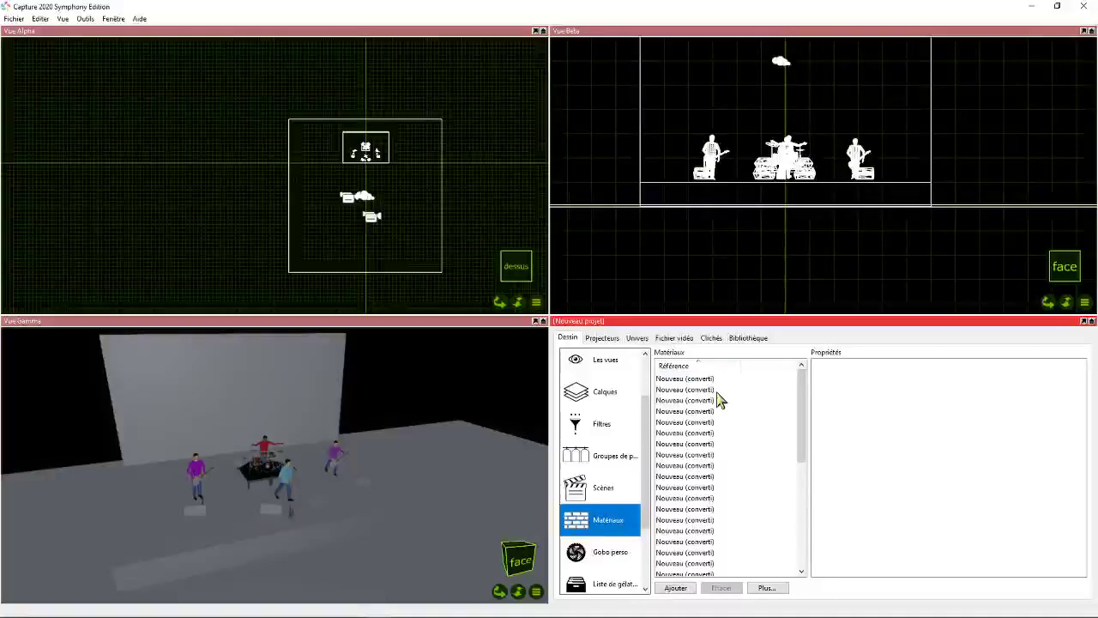
{"action": "scroll", "coordinate": [717, 455], "scroll_direction": "down", "scroll_amount": 8}
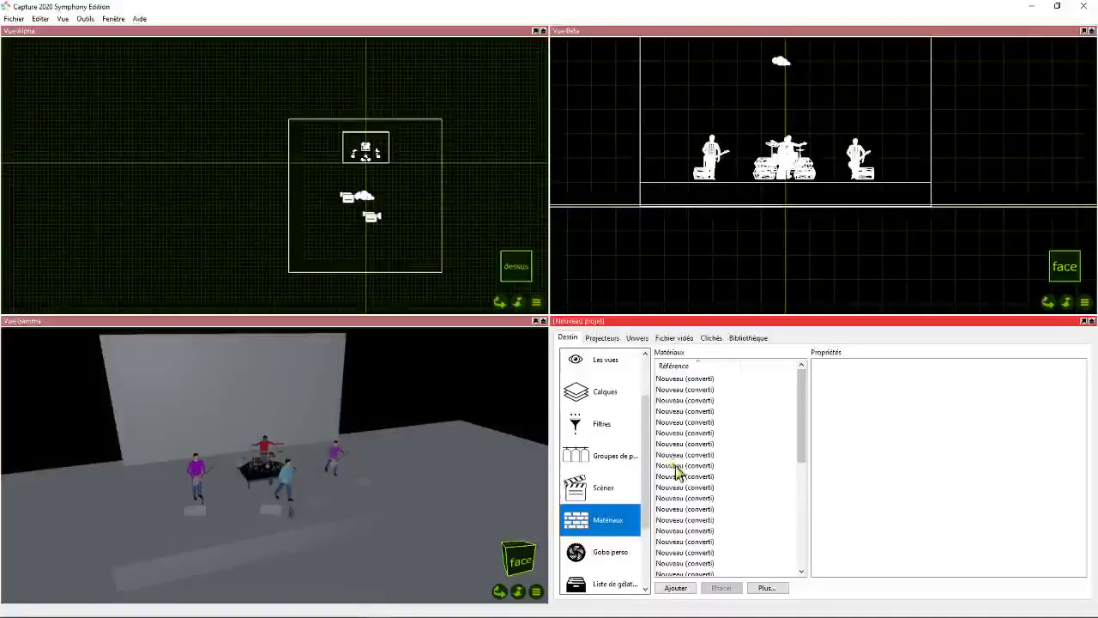
{"action": "left_click", "coordinate": [675, 587]}
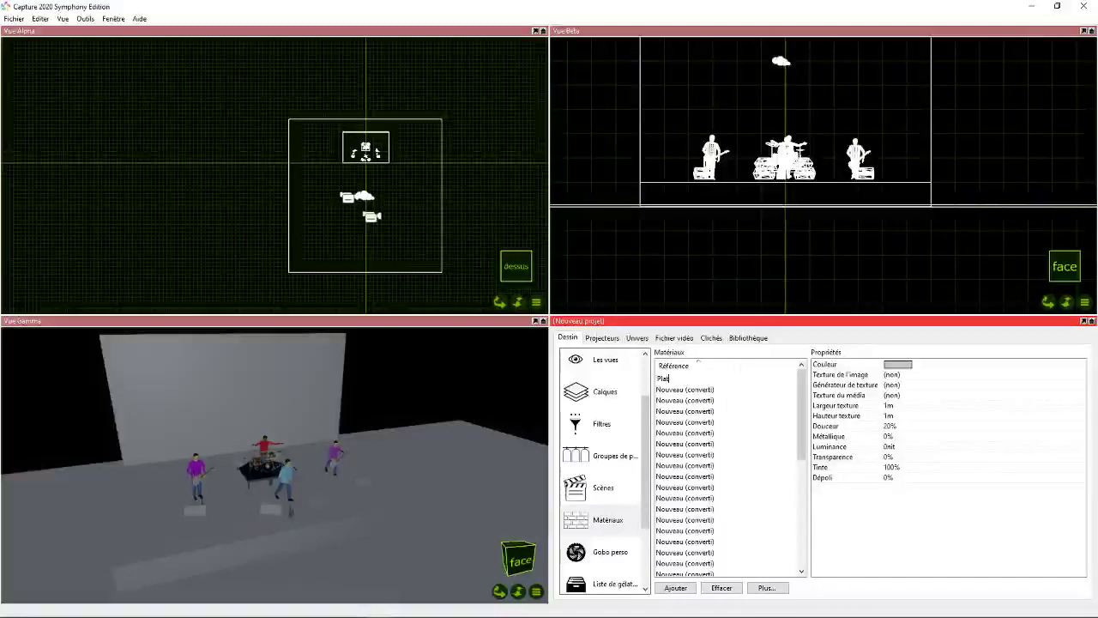
{"action": "type", "text": "Plateau"}
{"action": "key", "text": "Return"}
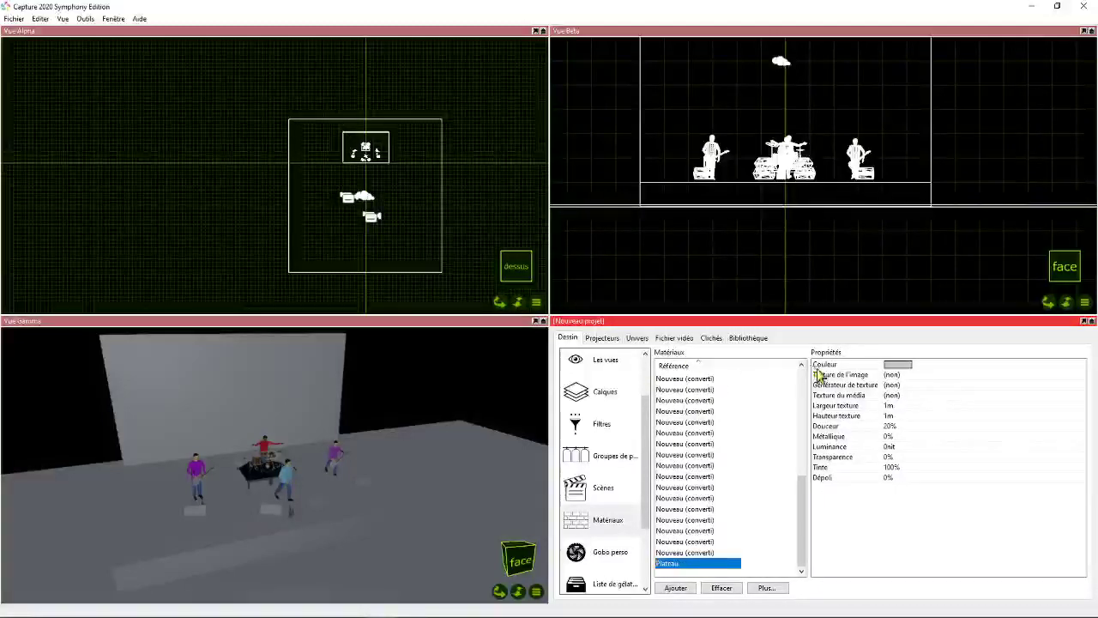
- Switch the Plateau material's colour definition from sRGB to Catalogue
{"action": "left_click", "coordinate": [896, 364]}
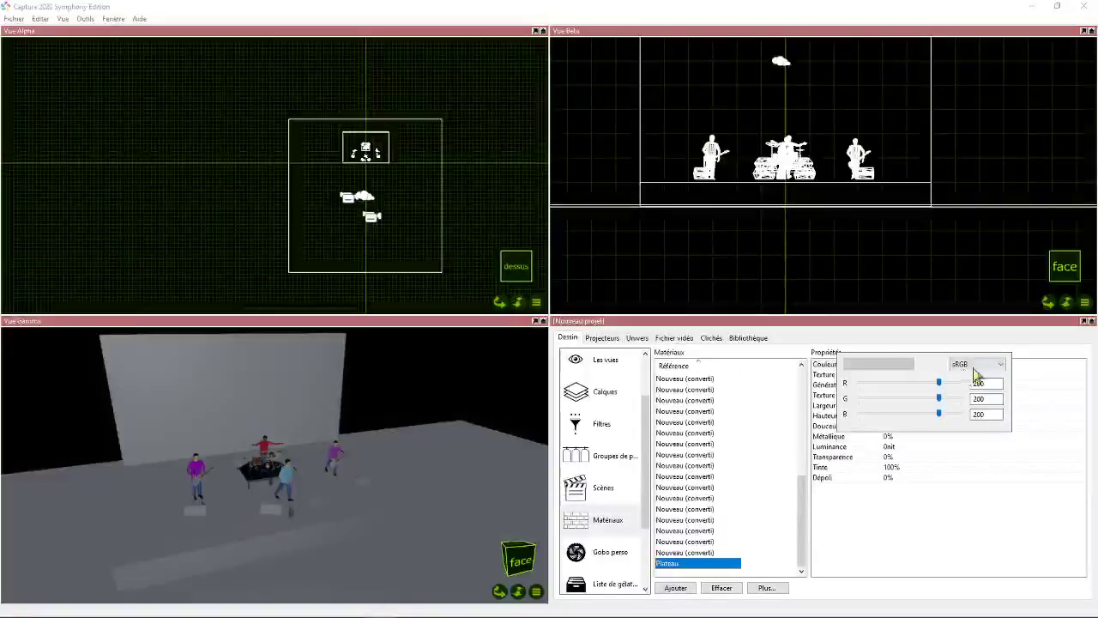
{"action": "left_click", "coordinate": [974, 371]}
{"action": "left_click", "coordinate": [965, 369]}
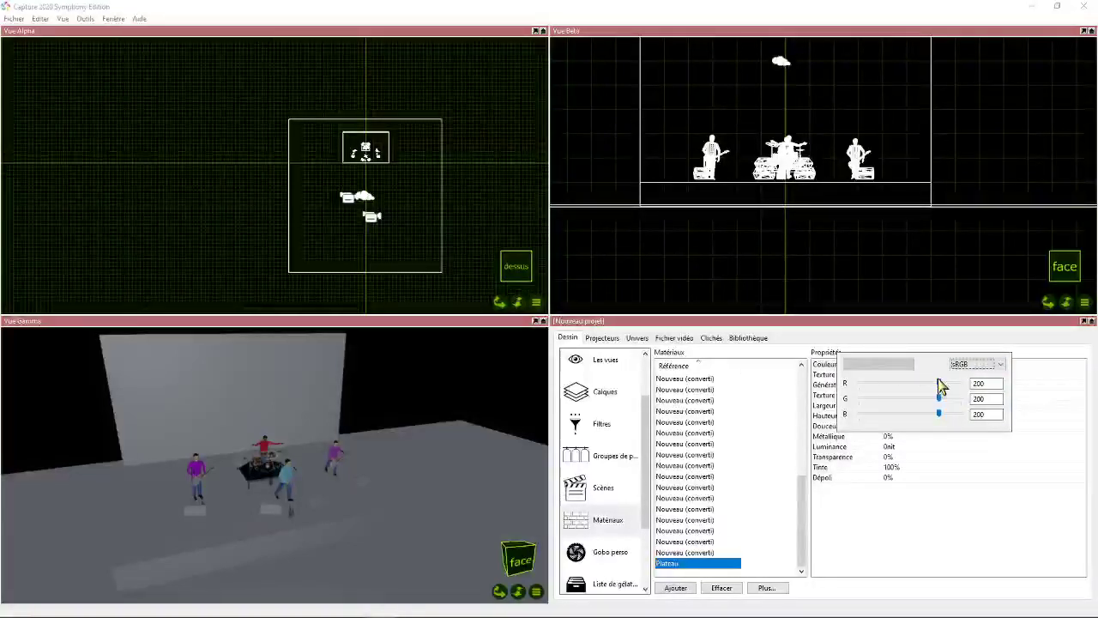
{"action": "left_click", "coordinate": [974, 364]}
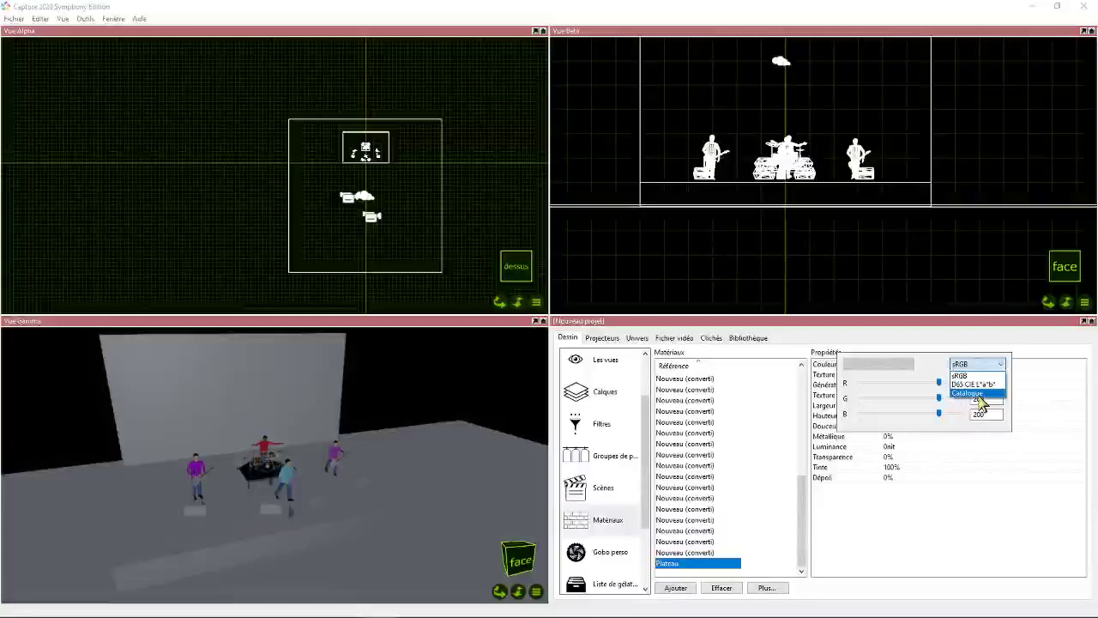
{"action": "left_click", "coordinate": [970, 393]}
{"action": "left_click", "coordinate": [916, 386]}
{"action": "left_click", "coordinate": [967, 386]}
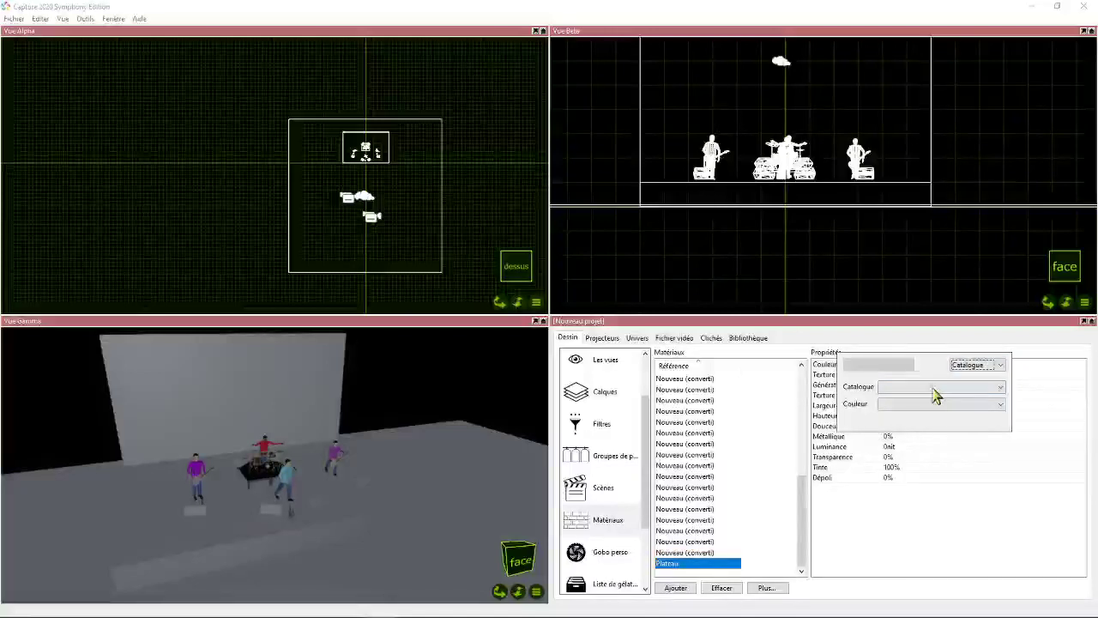
- Set the Plateau material's colour to RAL 3011 Brown red from the RAL Classic catalogue
{"action": "left_click", "coordinate": [950, 387]}
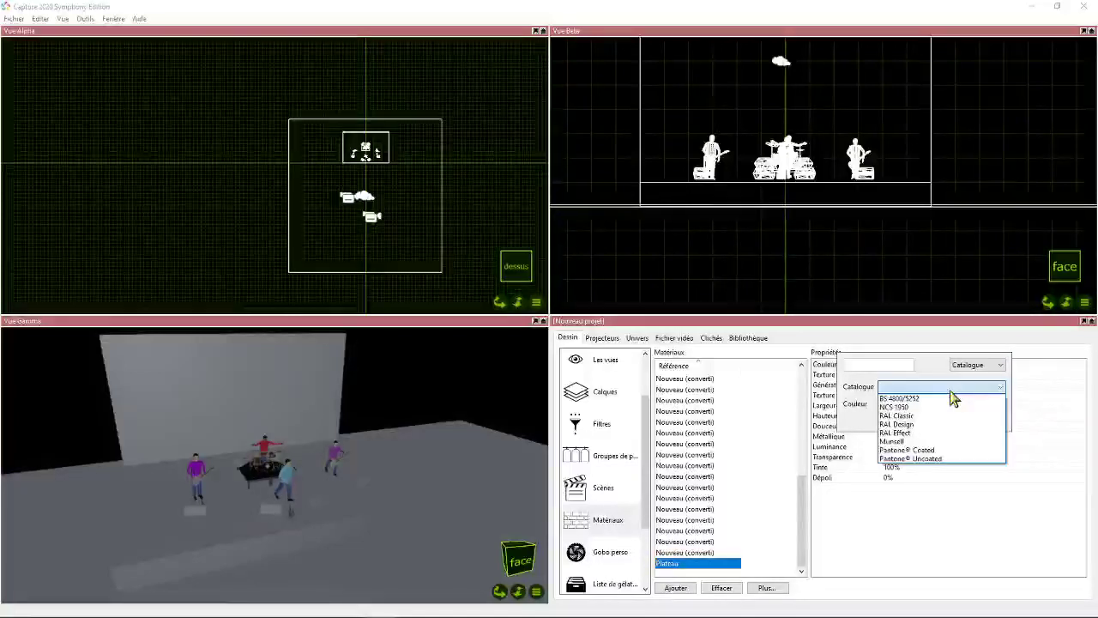
{"action": "left_click", "coordinate": [897, 415]}
{"action": "left_click", "coordinate": [941, 403]}
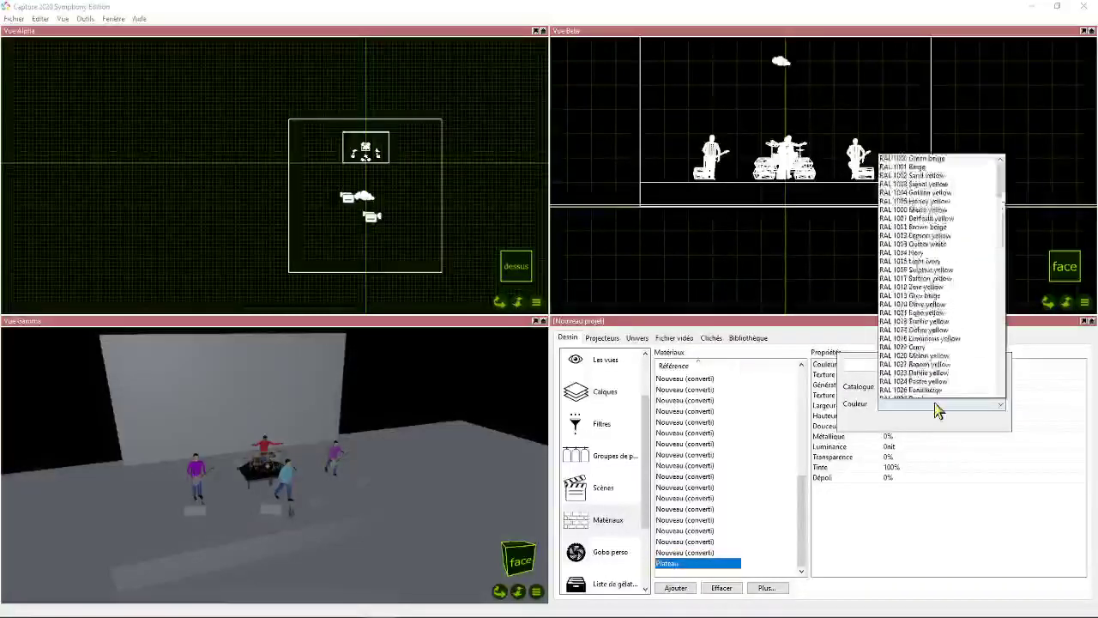
{"action": "scroll", "coordinate": [1037, 184], "scroll_direction": "down", "scroll_amount": 4}
{"action": "left_click", "coordinate": [1035, 185]}
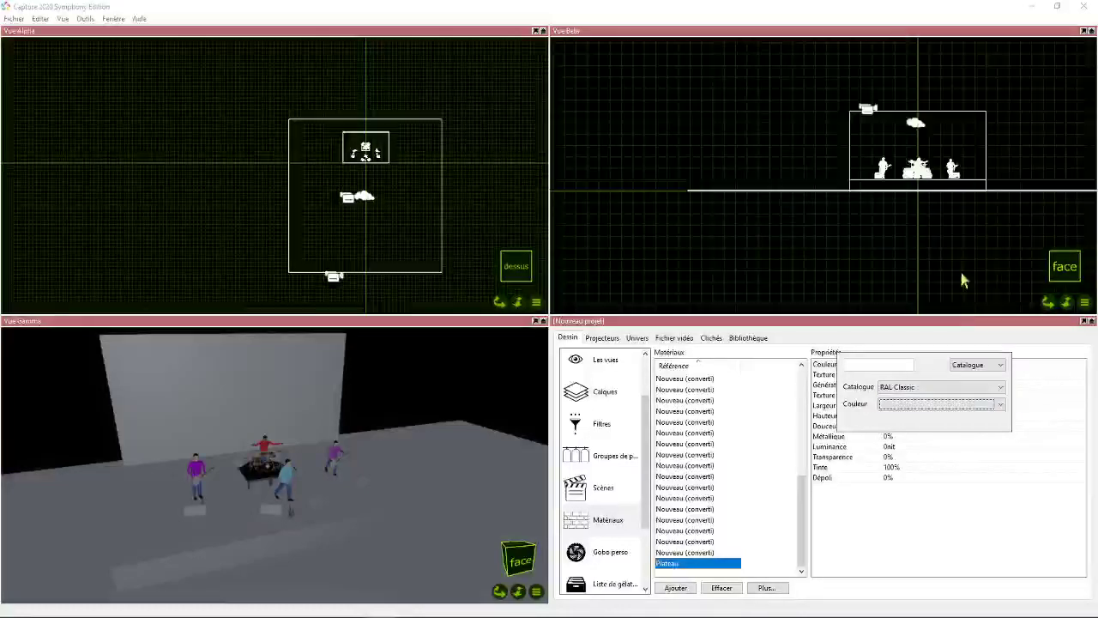
{"action": "left_click", "coordinate": [955, 403]}
{"action": "scroll", "coordinate": [926, 377], "scroll_direction": "down", "scroll_amount": 10}
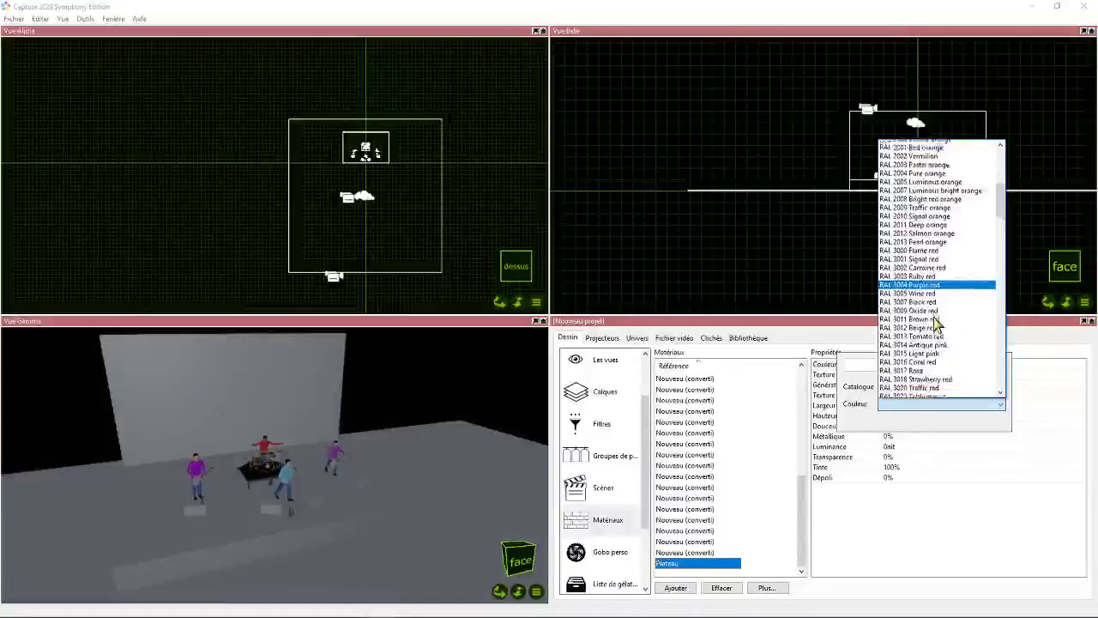
{"action": "scroll", "coordinate": [935, 324], "scroll_direction": "down", "scroll_amount": 2}
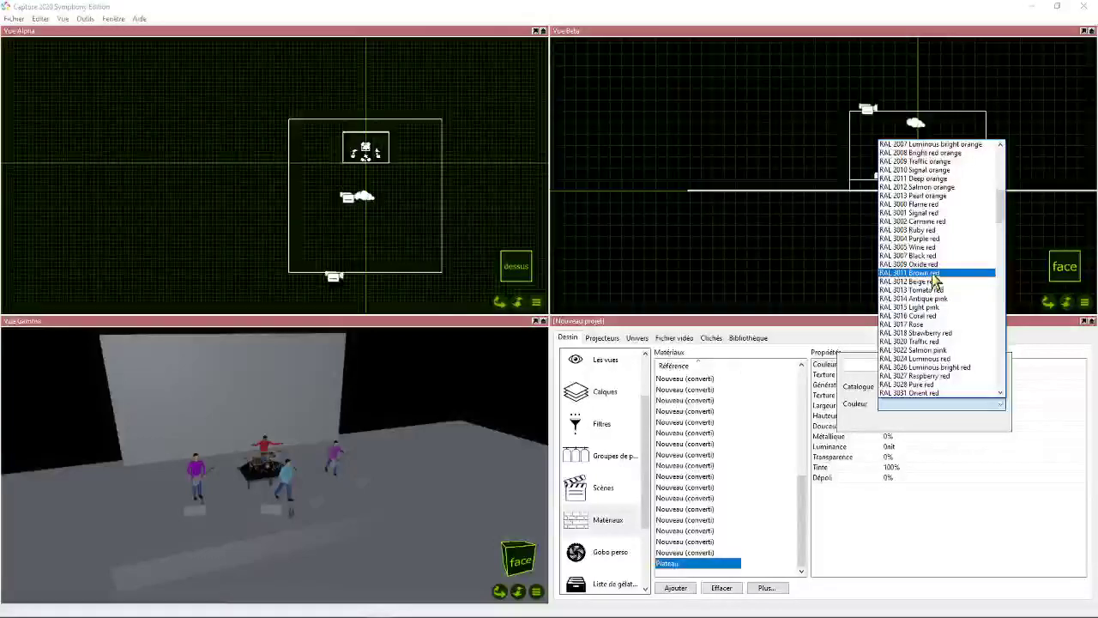
{"action": "left_click", "coordinate": [933, 274]}
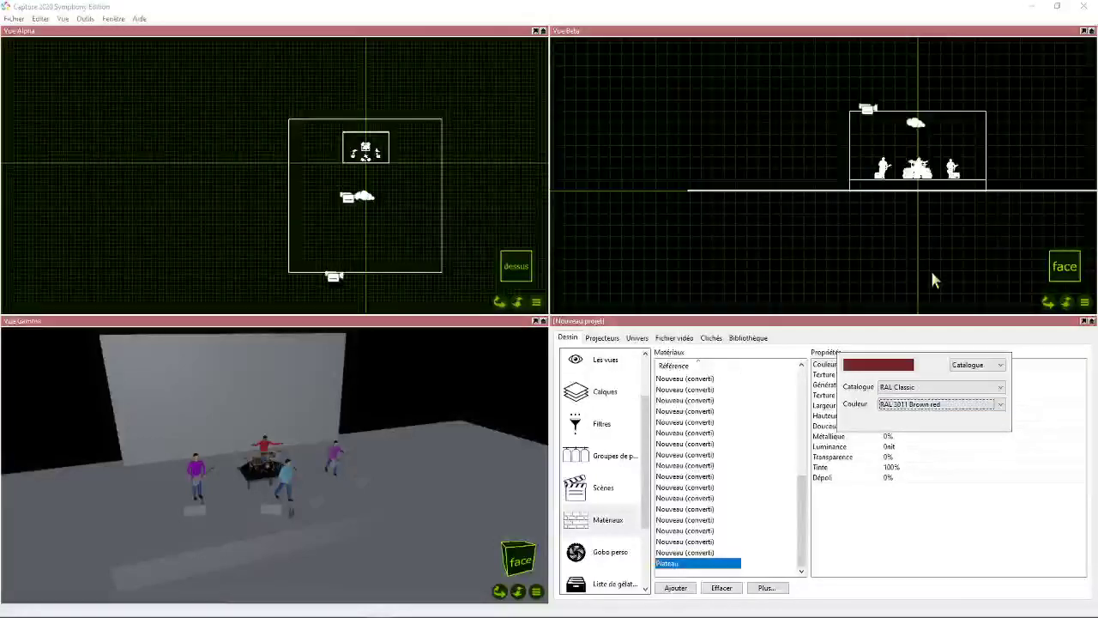
{"action": "left_click", "coordinate": [907, 516]}
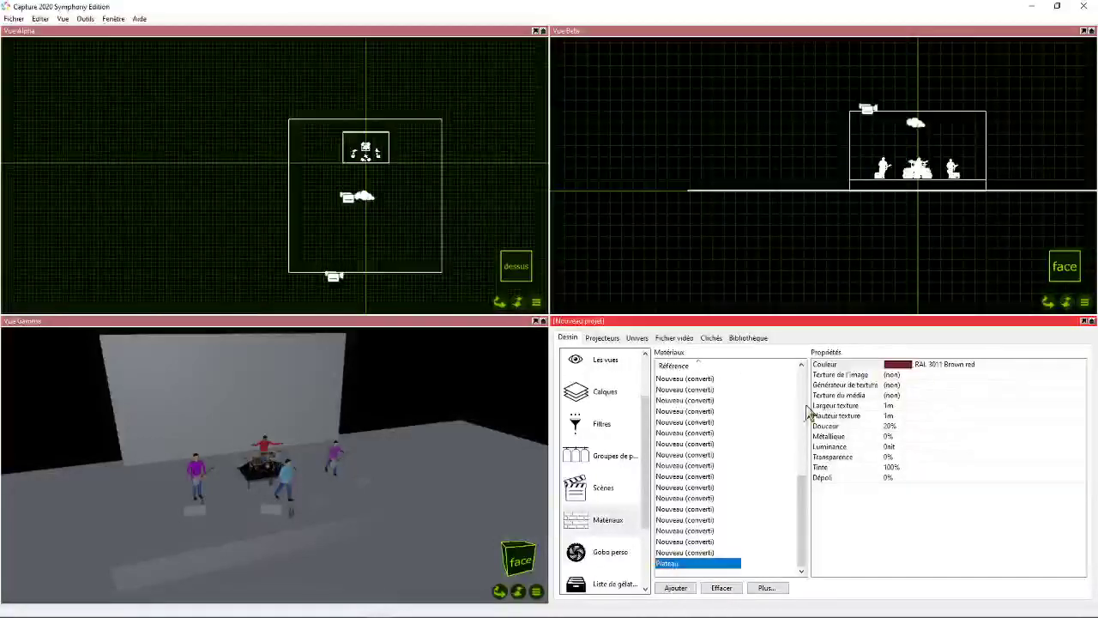
- Browse the Construction materials in the library
{"action": "left_click", "coordinate": [747, 339]}
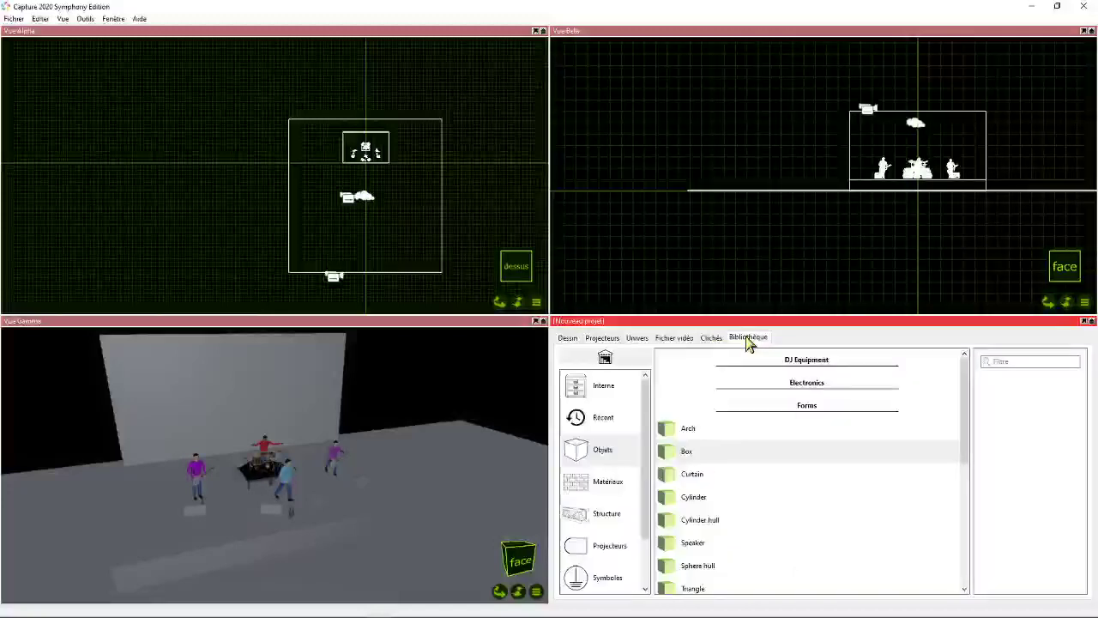
{"action": "left_click", "coordinate": [606, 481]}
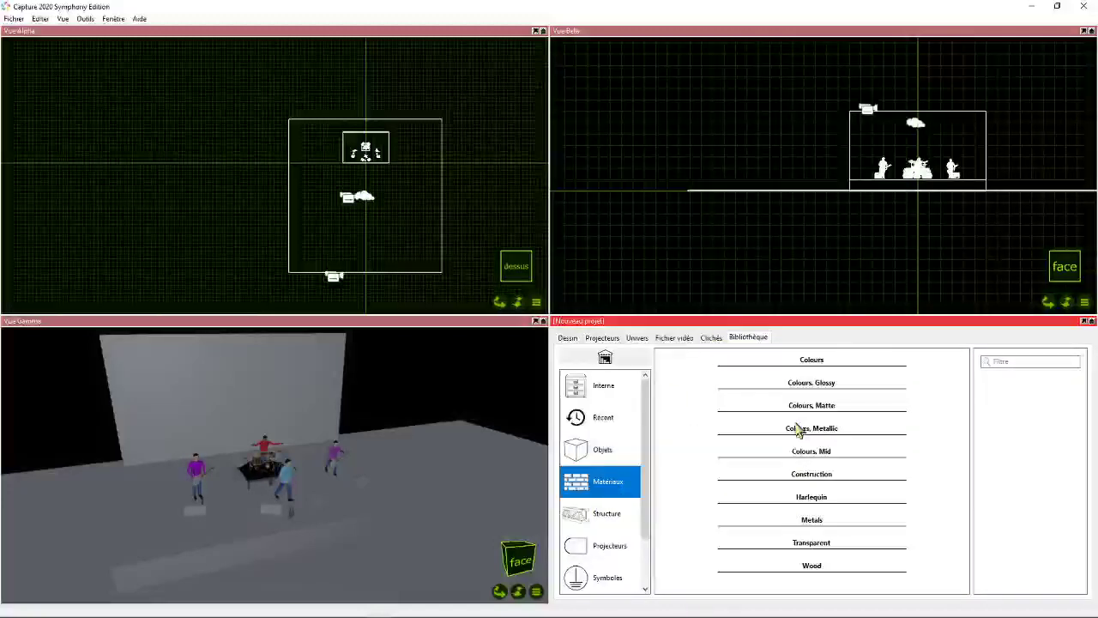
{"action": "left_click", "coordinate": [812, 474]}
{"action": "scroll", "coordinate": [709, 429], "scroll_direction": "down", "scroll_amount": 1}
{"action": "scroll", "coordinate": [858, 437], "scroll_direction": "up", "scroll_amount": 1}
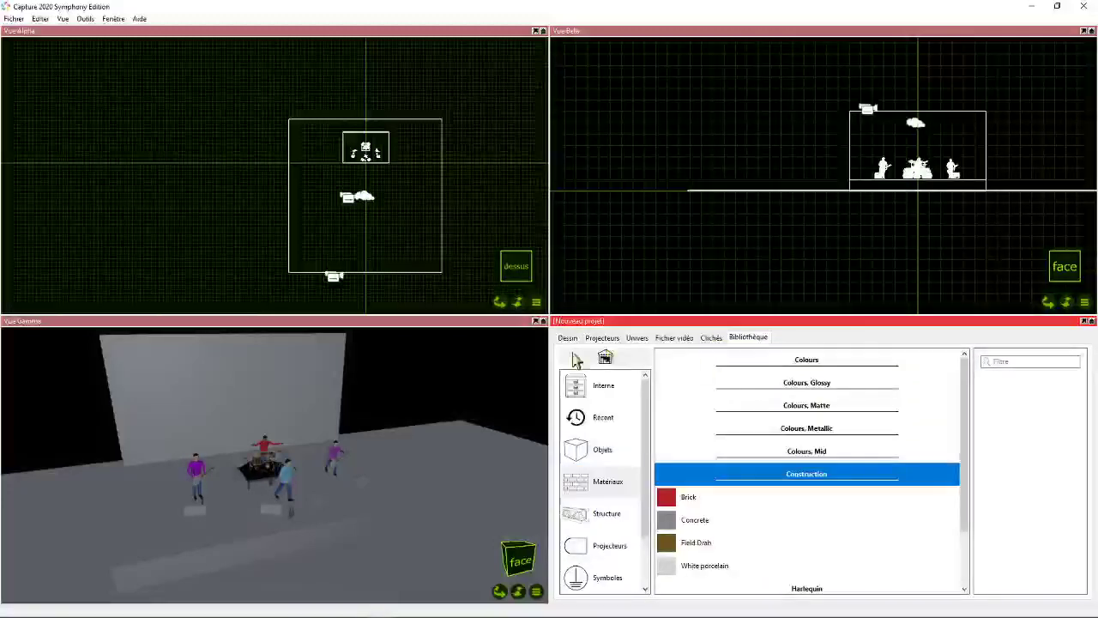
- Apply the project's Plateau material to the stage box in Vue Gamma
{"action": "left_click", "coordinate": [566, 341]}
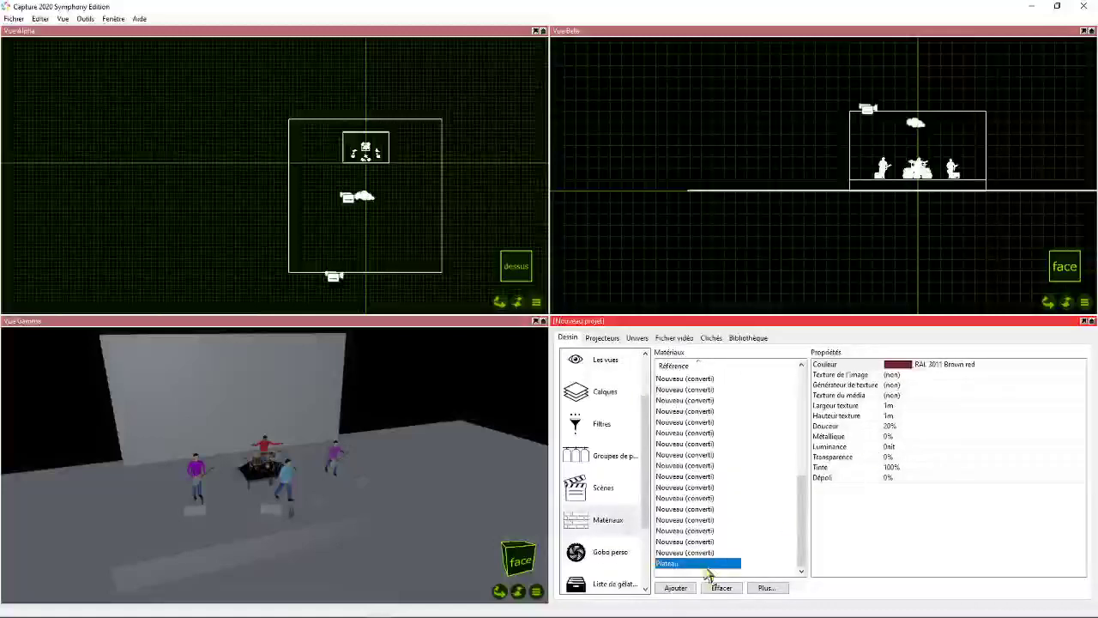
{"action": "left_click", "coordinate": [667, 566]}
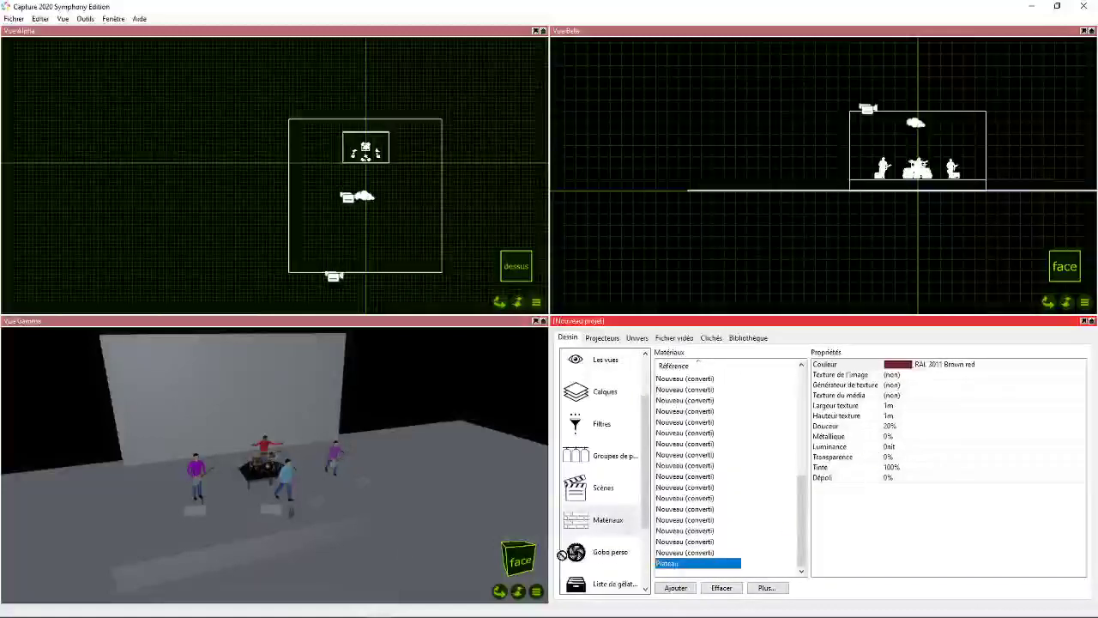
{"action": "left_click", "coordinate": [268, 532]}
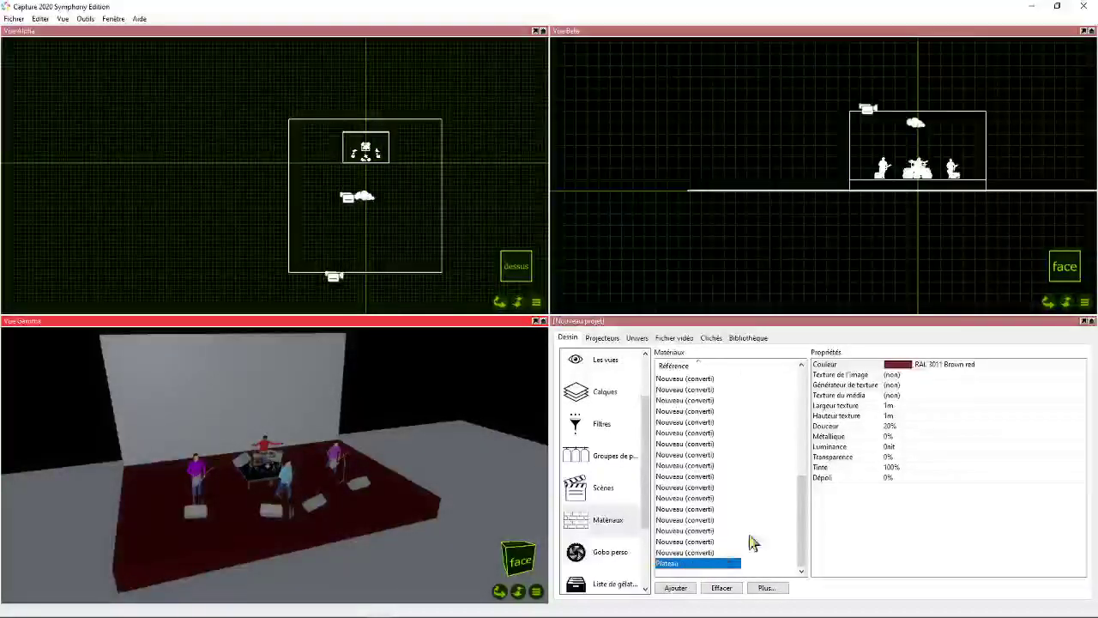
- Apply the library's Dark Plywood material from the Wood category to the large floor slab in Vue Gamma
{"action": "left_click", "coordinate": [748, 337]}
{"action": "left_click", "coordinate": [607, 481]}
{"action": "left_click", "coordinate": [822, 473]}
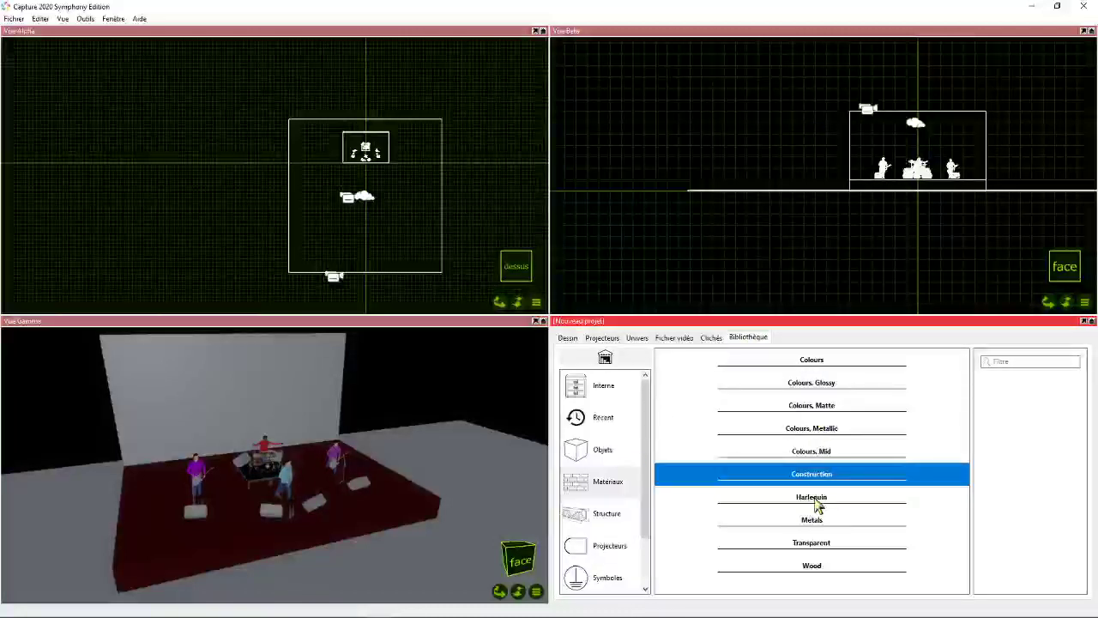
{"action": "left_click", "coordinate": [811, 566]}
{"action": "scroll", "coordinate": [753, 486], "scroll_direction": "down", "scroll_amount": 2}
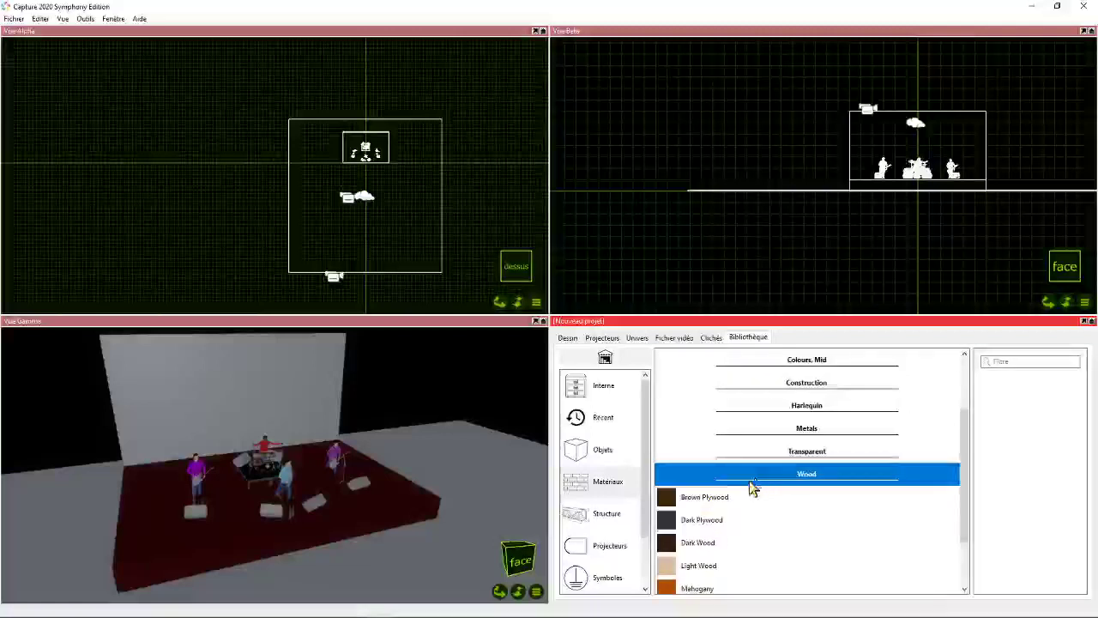
{"action": "left_click", "coordinate": [700, 520]}
{"action": "left_click_drag", "start_coordinate": [717, 532], "coordinate": [487, 508]}
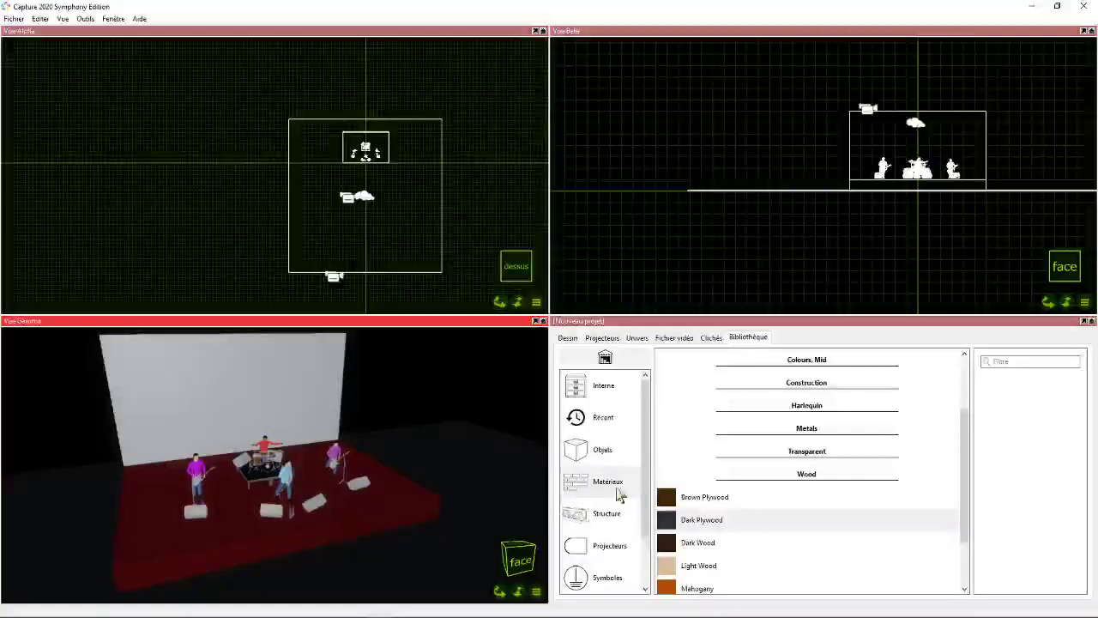
{"action": "scroll", "coordinate": [714, 535], "scroll_direction": "down", "scroll_amount": 1}
{"action": "scroll", "coordinate": [674, 472], "scroll_direction": "up", "scroll_amount": 2}
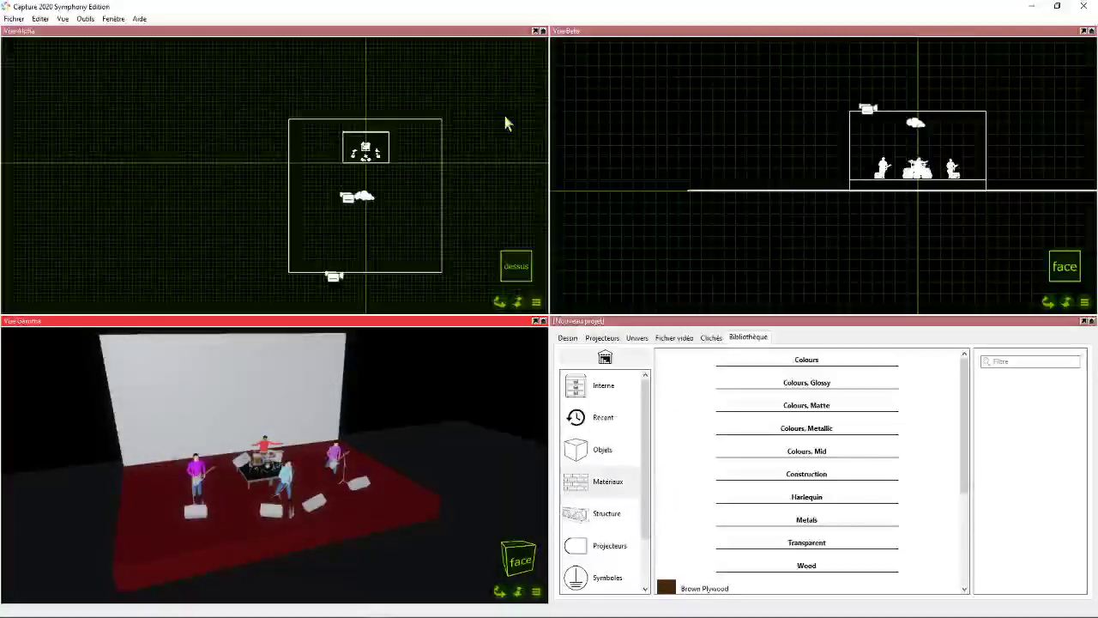
- Select the back wall and add a new material named Logo to the project's materials
{"action": "left_click", "coordinate": [198, 358]}
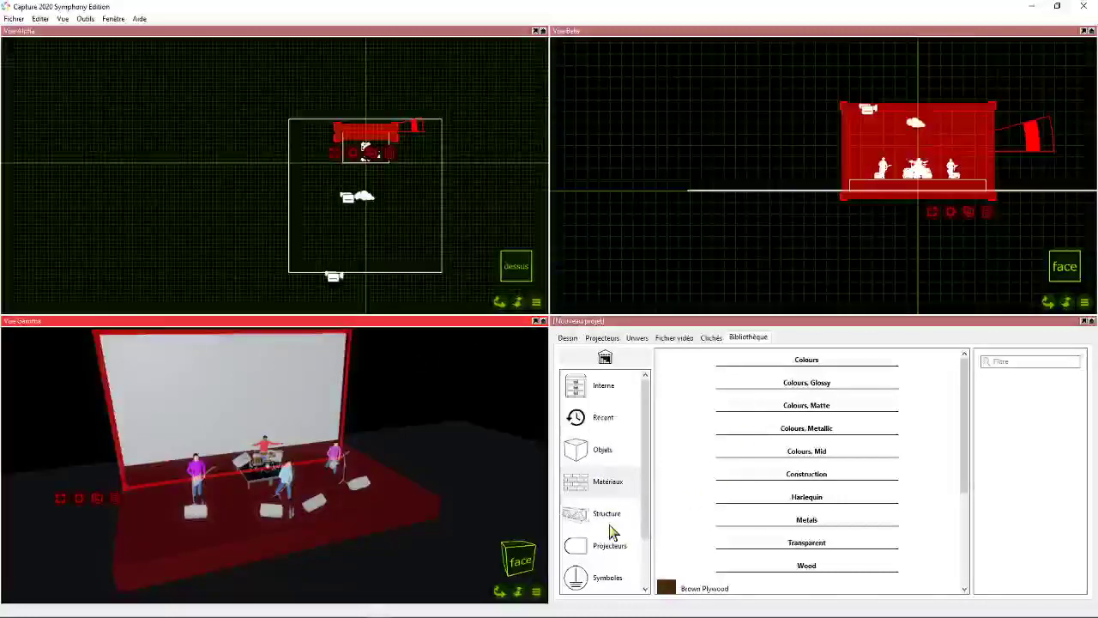
{"action": "left_click", "coordinate": [607, 486]}
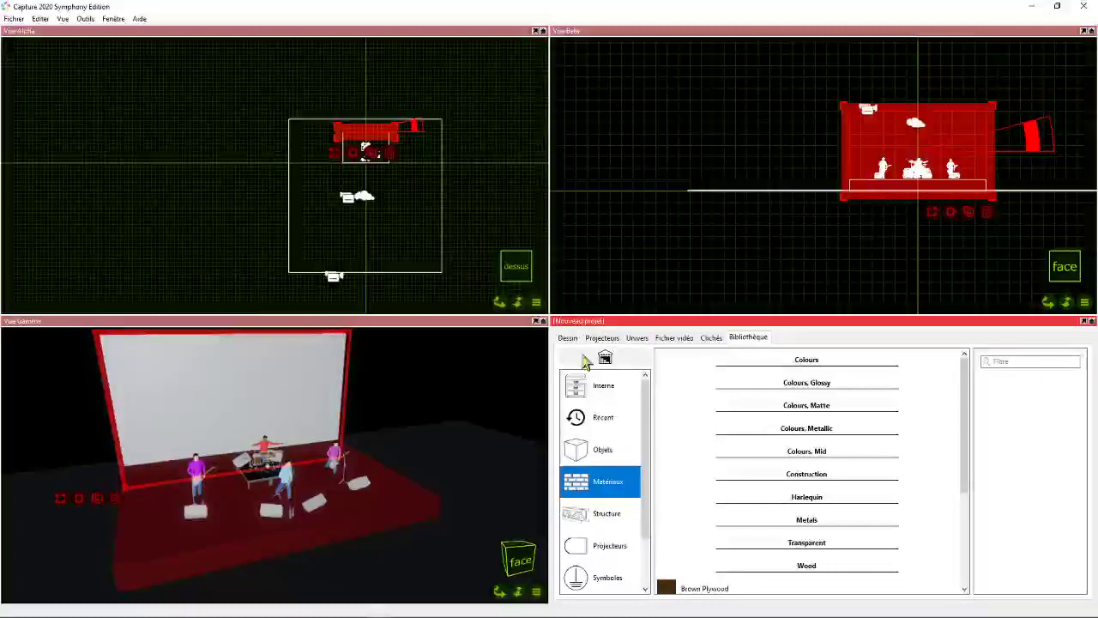
{"action": "left_click", "coordinate": [567, 337]}
{"action": "left_click", "coordinate": [601, 519]}
{"action": "scroll", "coordinate": [726, 535], "scroll_direction": "down", "scroll_amount": 5}
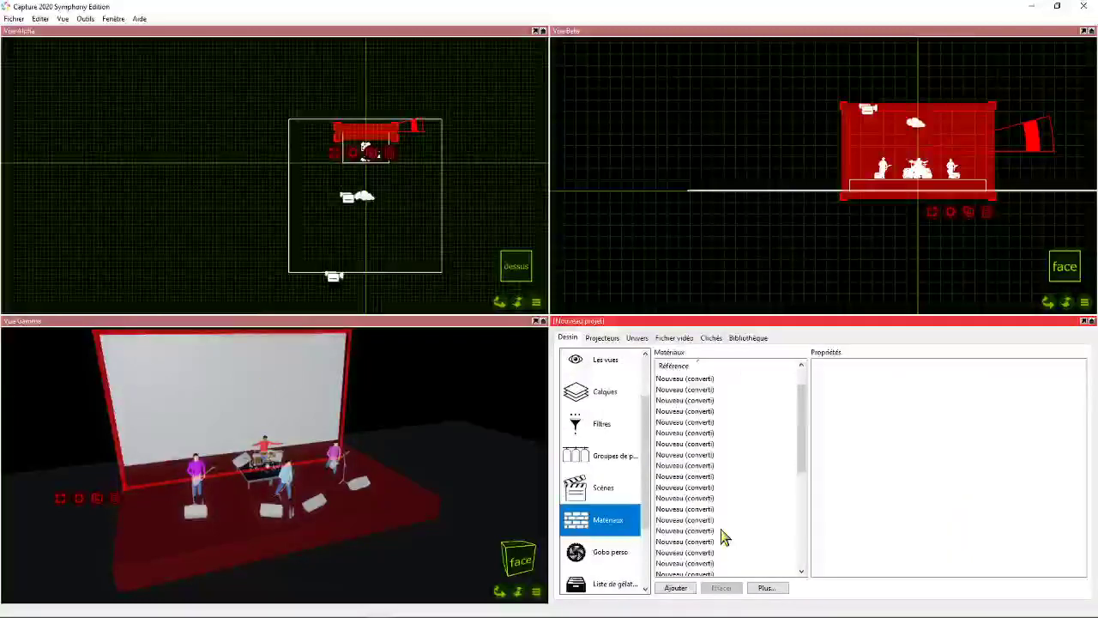
{"action": "left_click", "coordinate": [675, 588]}
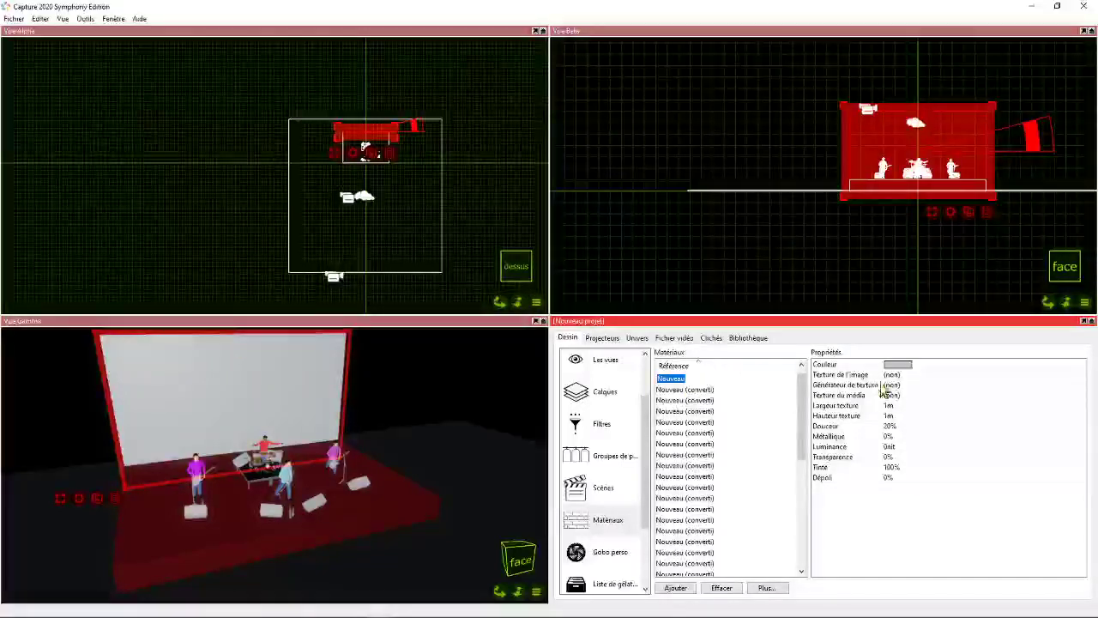
{"action": "type", "text": "Logo"}
{"action": "key", "text": "Return"}
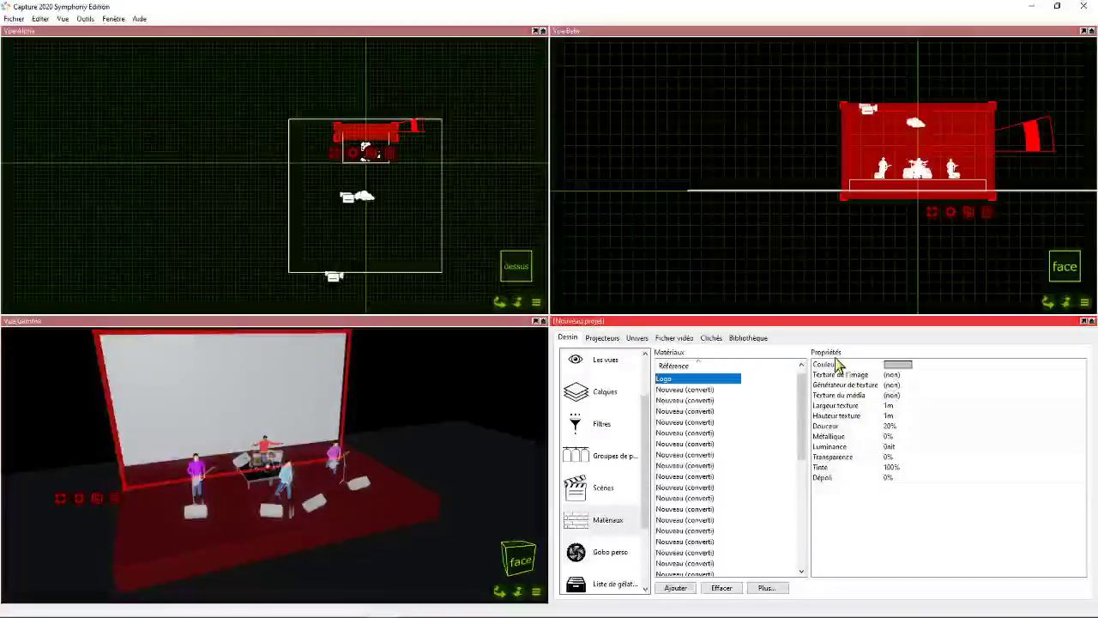
- Set the Logo material's image texture to the file Logo LCDL2000
{"action": "left_click", "coordinate": [892, 375]}
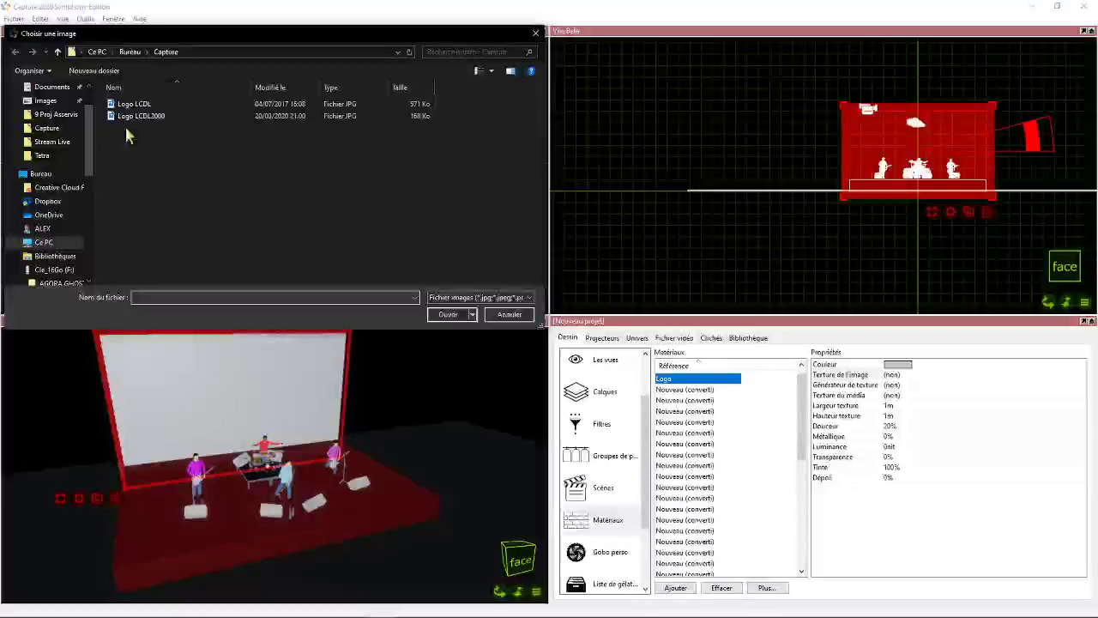
{"action": "left_click", "coordinate": [167, 116]}
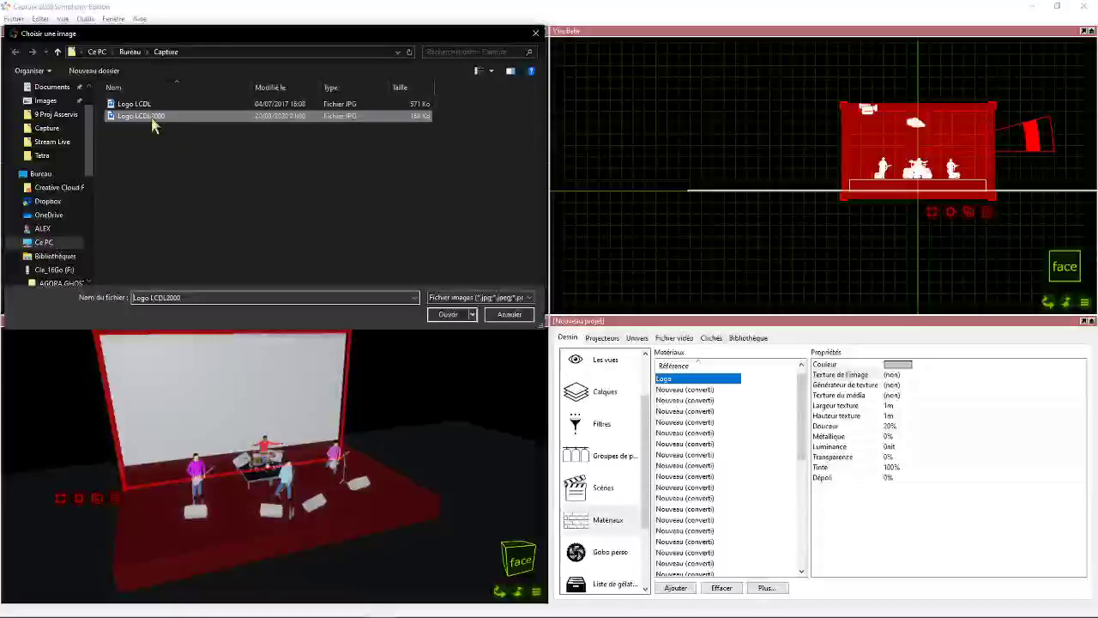
{"action": "left_click", "coordinate": [448, 314]}
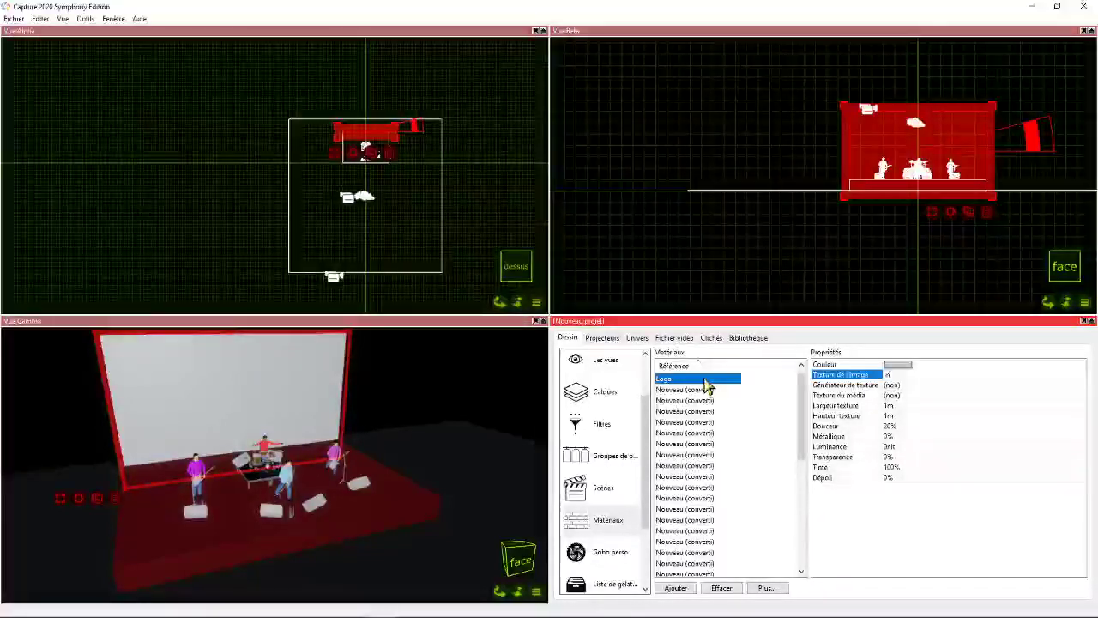
- Apply the Logo material to the back wall in Vue Gamma
{"action": "left_click_drag", "start_coordinate": [671, 386], "coordinate": [292, 407]}
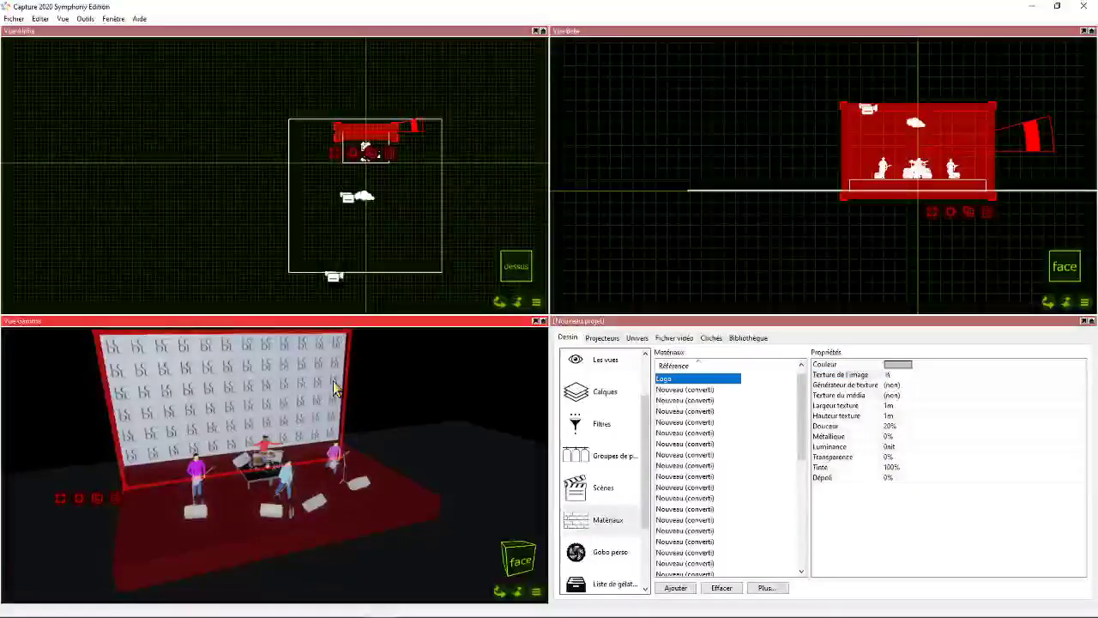
{"action": "left_click_drag", "start_coordinate": [500, 592], "coordinate": [386, 587]}
{"action": "right_click_drag", "start_coordinate": [176, 374], "coordinate": [255, 393]}
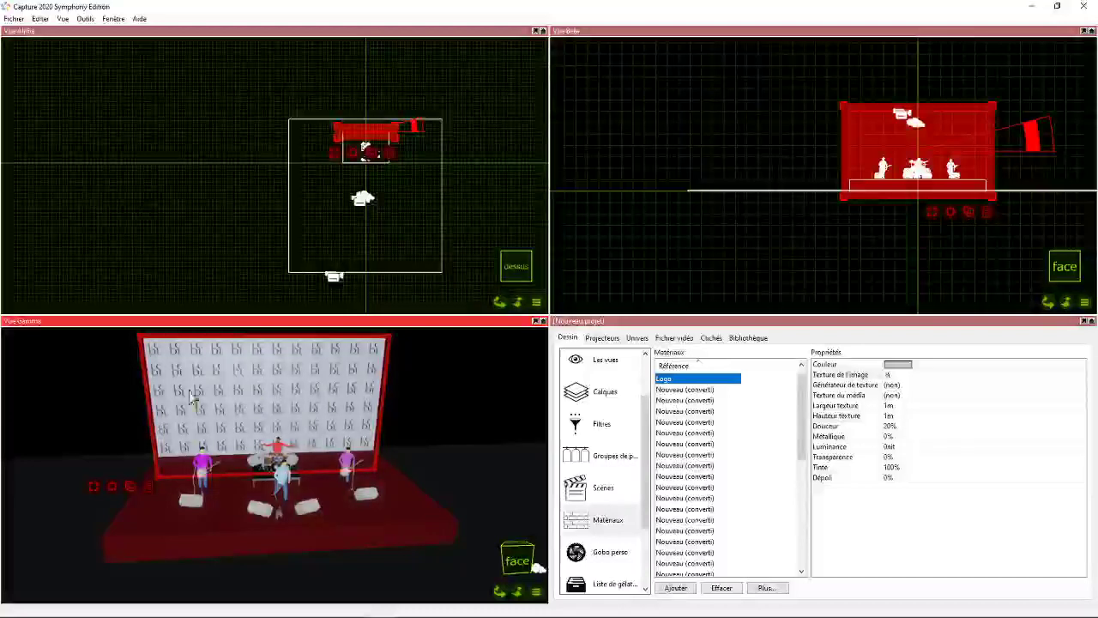
{"action": "right_click", "coordinate": [111, 489]}
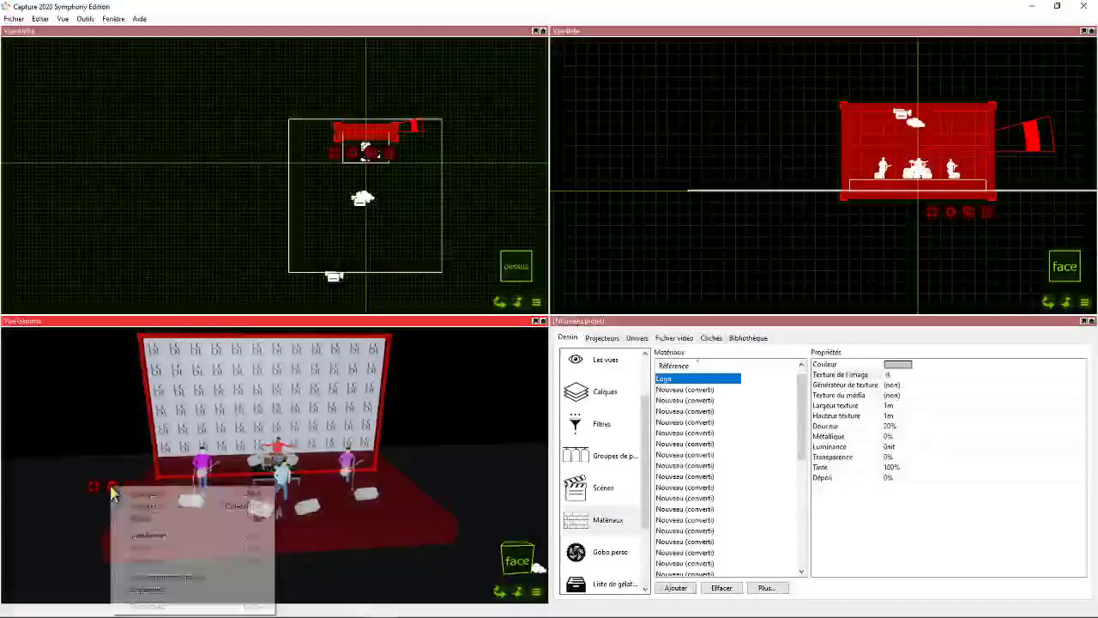
{"action": "left_click", "coordinate": [168, 576]}
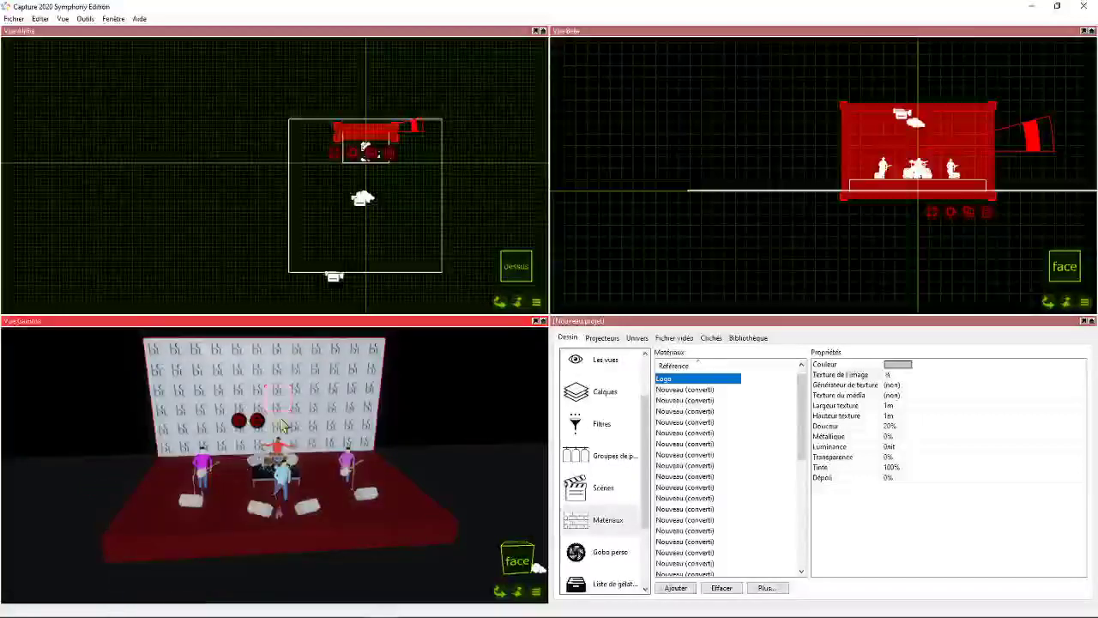
{"action": "key", "text": "Escape"}
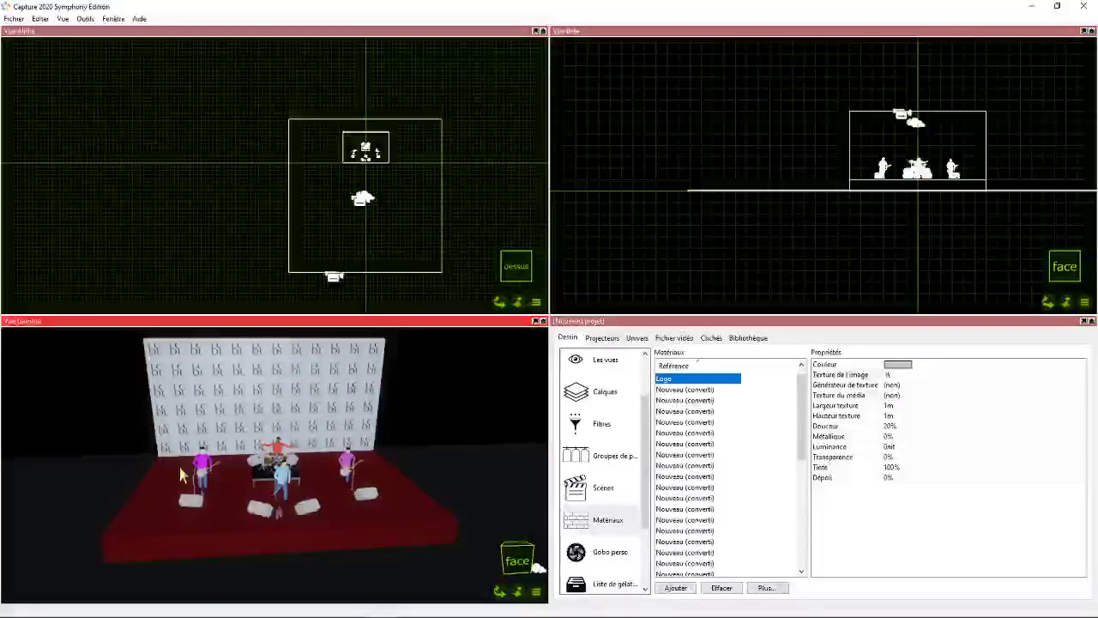
- Use Mouvement de l'image on the back wall and apply Extension de l'image so one logo fills the wall
{"action": "left_click", "coordinate": [199, 426]}
{"action": "right_click", "coordinate": [104, 485]}
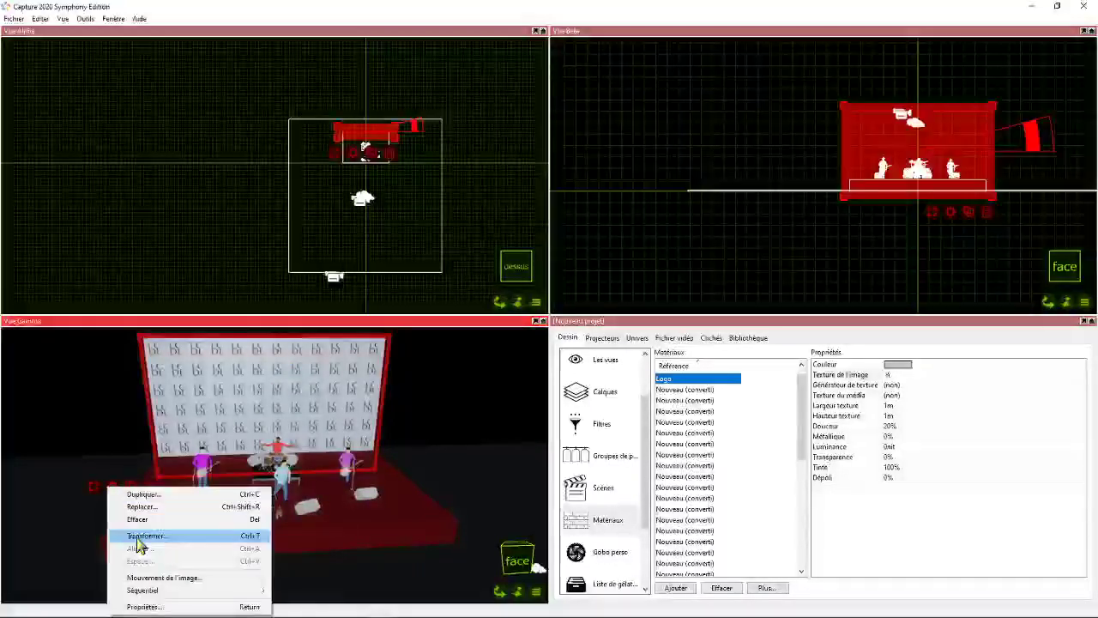
{"action": "left_click", "coordinate": [175, 578]}
{"action": "left_click_drag", "start_coordinate": [263, 405], "coordinate": [241, 430]}
{"action": "right_click", "coordinate": [222, 435]}
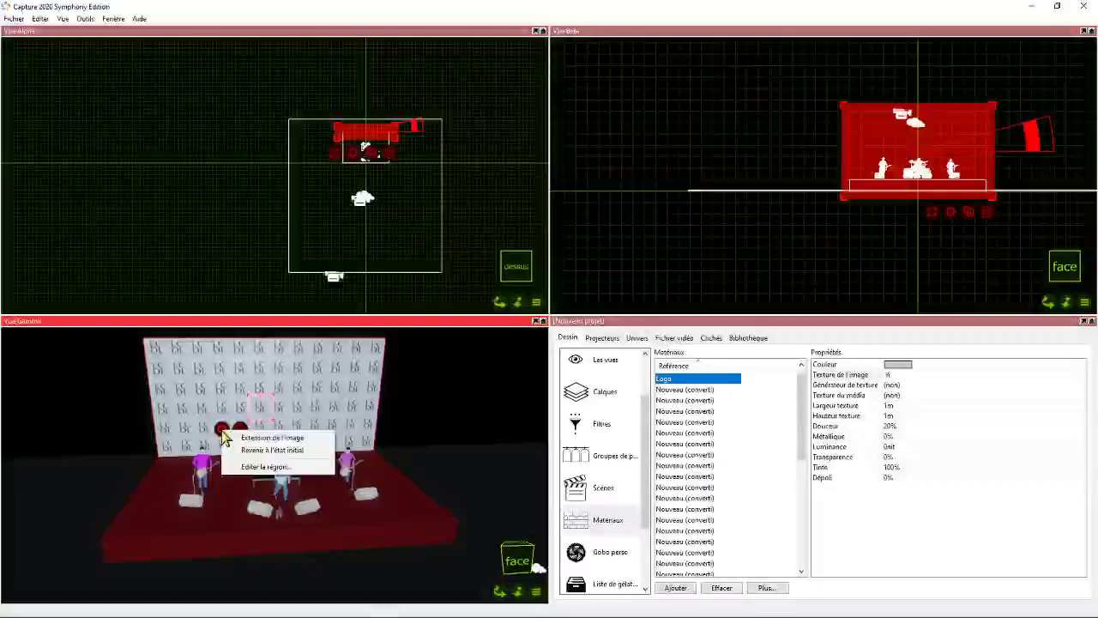
{"action": "left_click", "coordinate": [268, 439]}
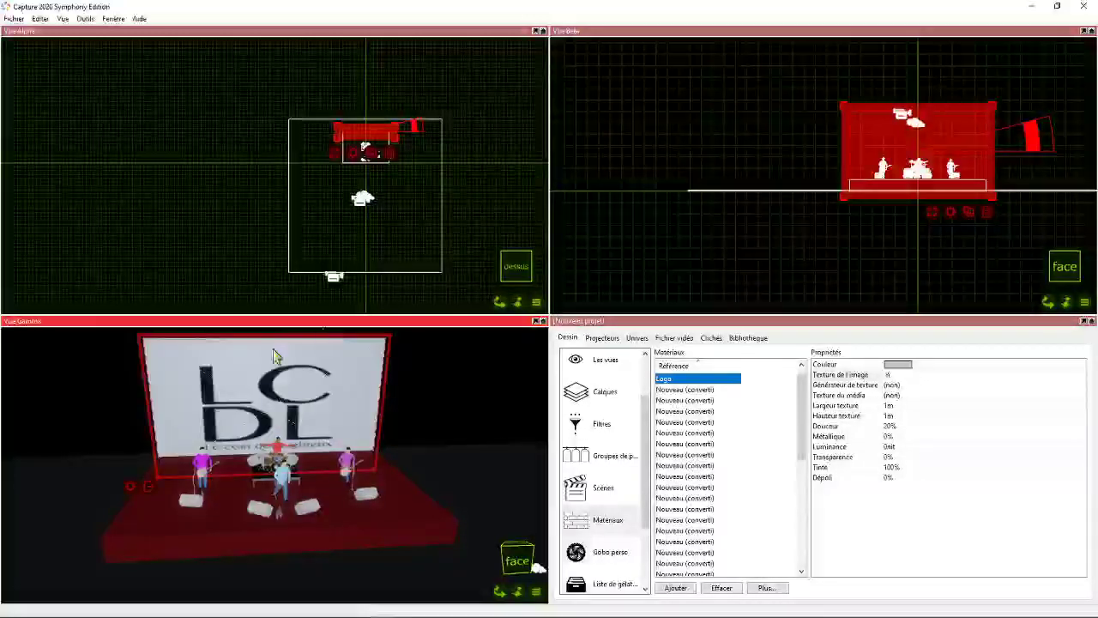
{"action": "left_click", "coordinate": [485, 373]}
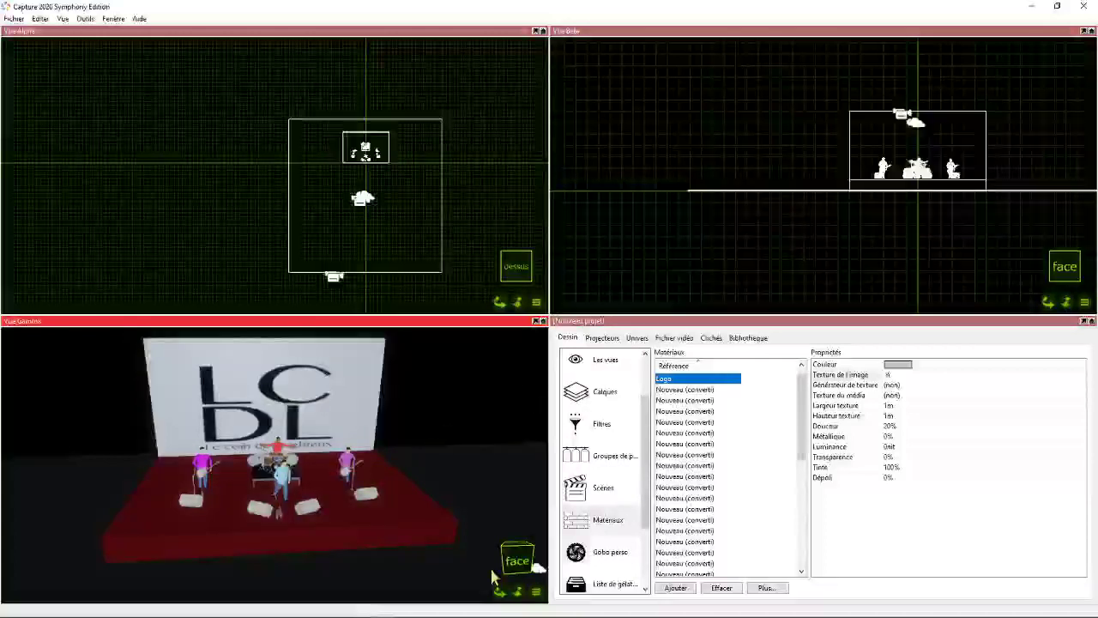
- Switch the window layout to a large Vue Alpha above Vue Beta and Vue Gamma, with the project window alongside at full height
{"action": "left_click_drag", "start_coordinate": [500, 590], "coordinate": [435, 526]}
{"action": "scroll", "coordinate": [435, 526], "scroll_direction": "down", "scroll_amount": 5}
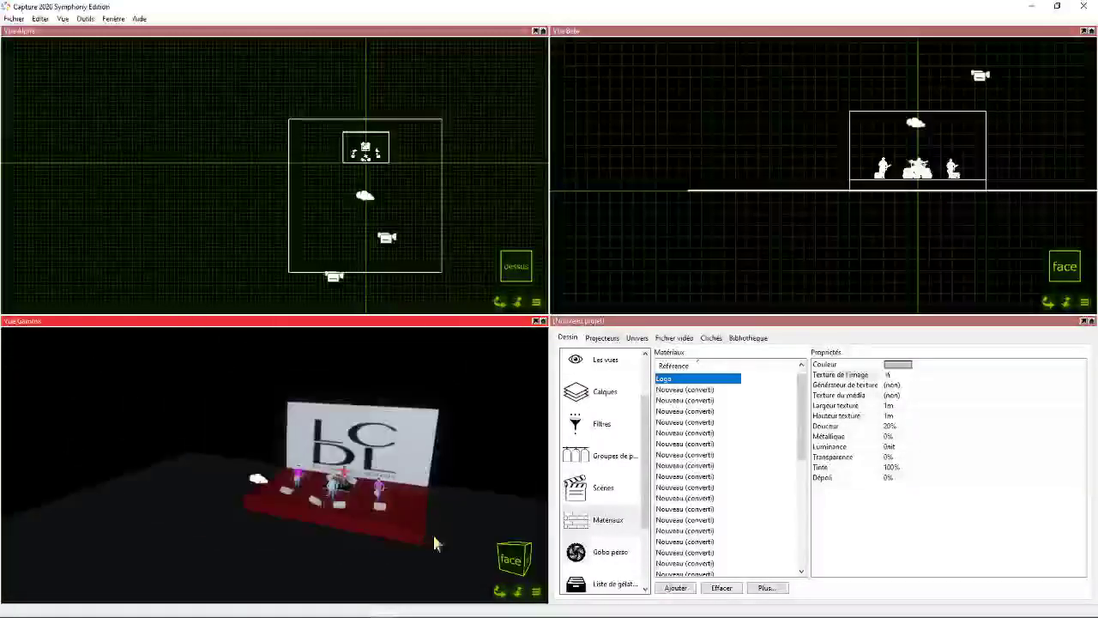
{"action": "left_click_drag", "start_coordinate": [502, 593], "coordinate": [474, 508]}
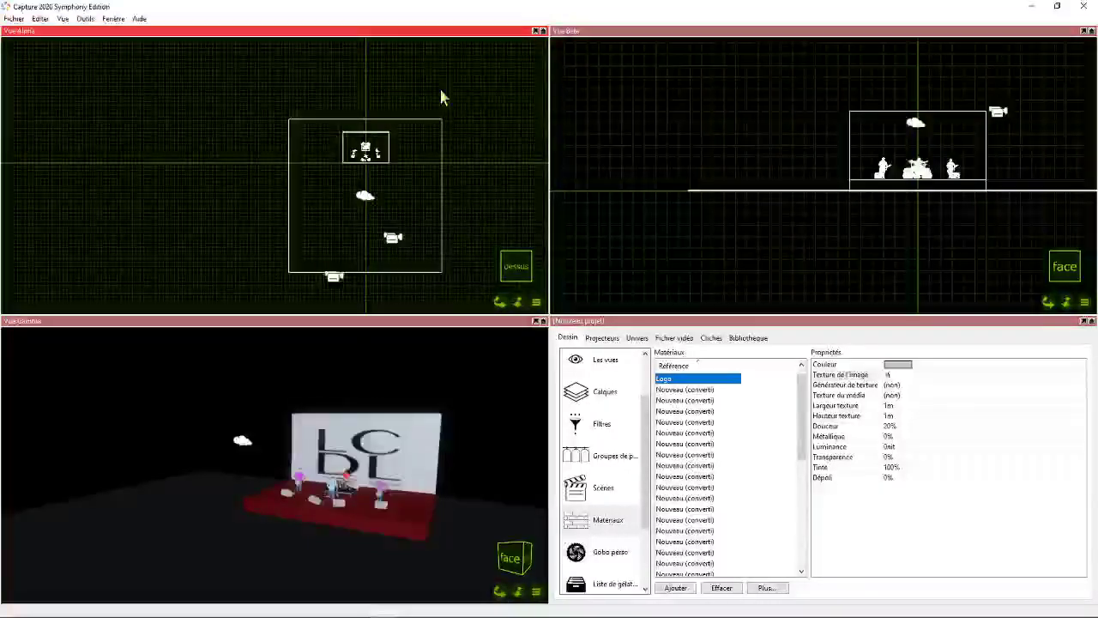
{"action": "scroll", "coordinate": [356, 110], "scroll_direction": "up", "scroll_amount": 3}
{"action": "scroll", "coordinate": [434, 168], "scroll_direction": "up", "scroll_amount": 2}
{"action": "left_click_drag", "start_coordinate": [518, 301], "coordinate": [470, 284]}
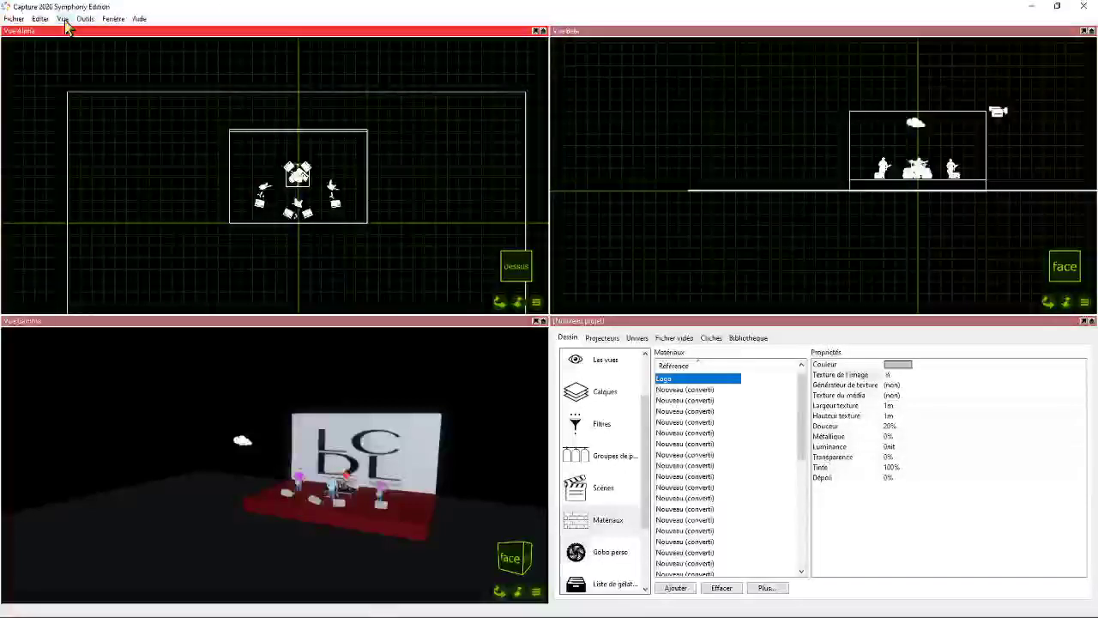
{"action": "left_click", "coordinate": [113, 18]}
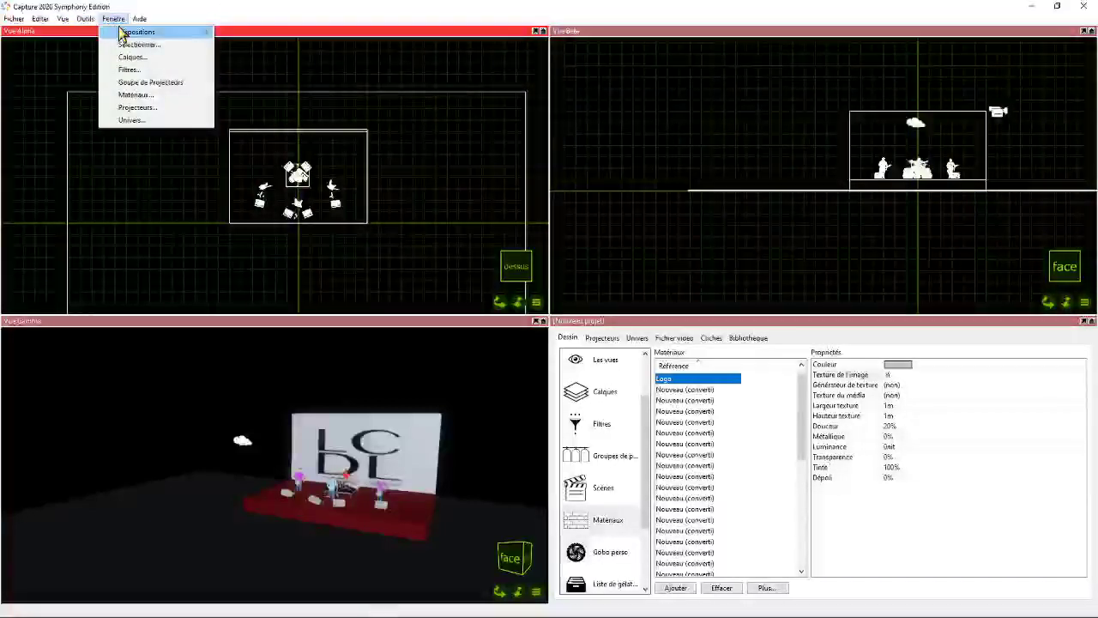
{"action": "mouse_move", "coordinate": [125, 32]}
{"action": "left_click", "coordinate": [249, 44]}
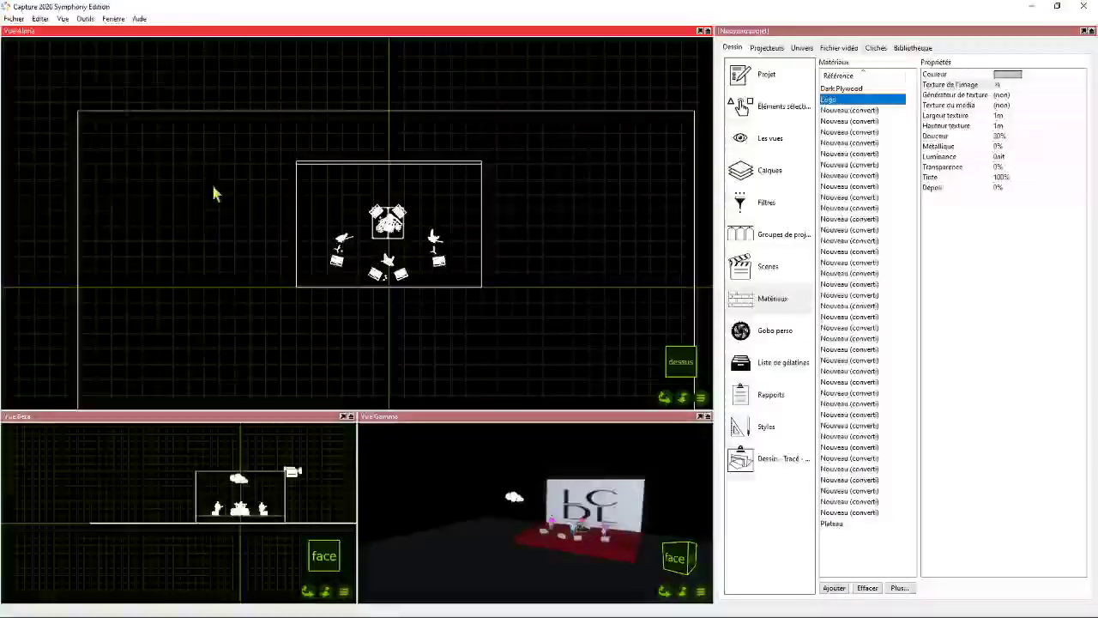
- Frame the stage closely in Vue Alpha and turn Vue Beta to the jardin side view of the band
{"action": "scroll", "coordinate": [480, 249], "scroll_direction": "up", "scroll_amount": 3}
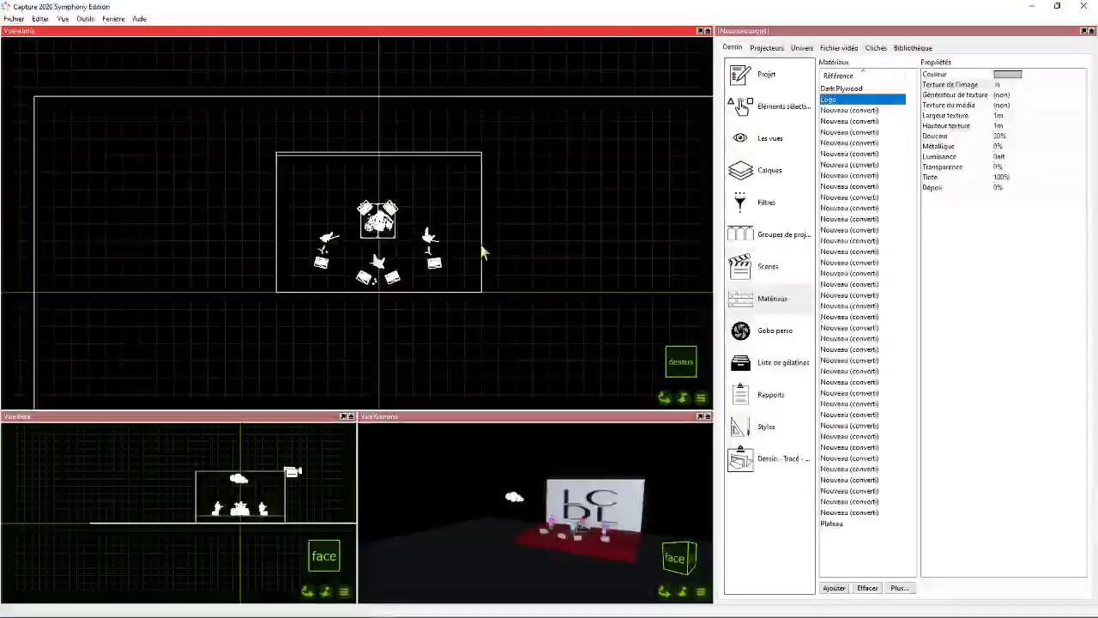
{"action": "scroll", "coordinate": [654, 566], "scroll_direction": "up", "scroll_amount": 4}
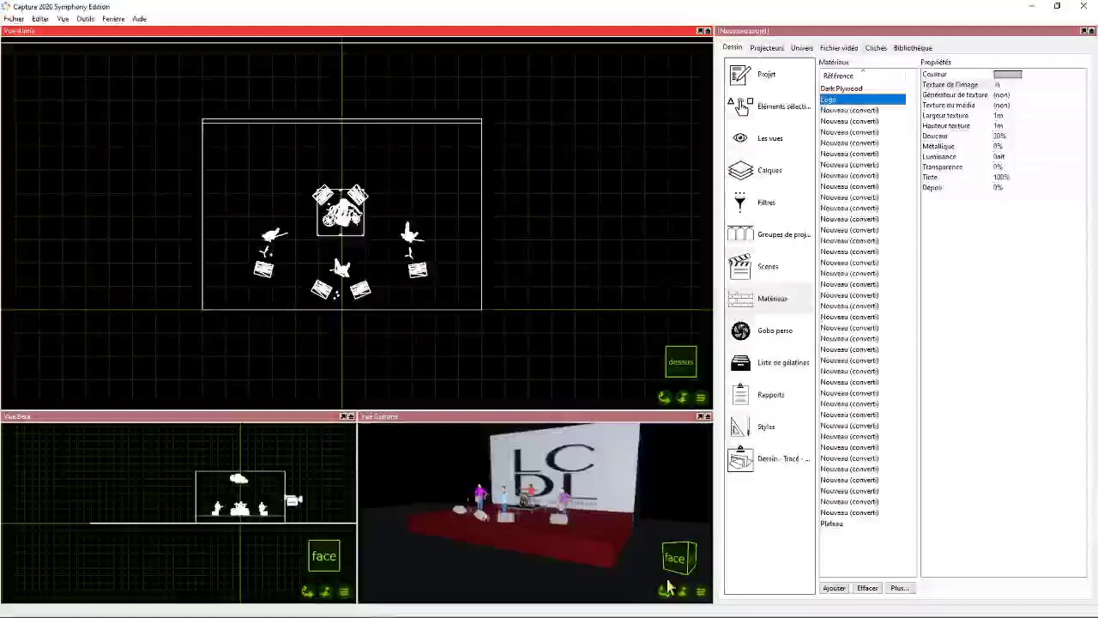
{"action": "scroll", "coordinate": [666, 589], "scroll_direction": "down", "scroll_amount": 1}
{"action": "left_click_drag", "start_coordinate": [665, 592], "coordinate": [671, 585]}
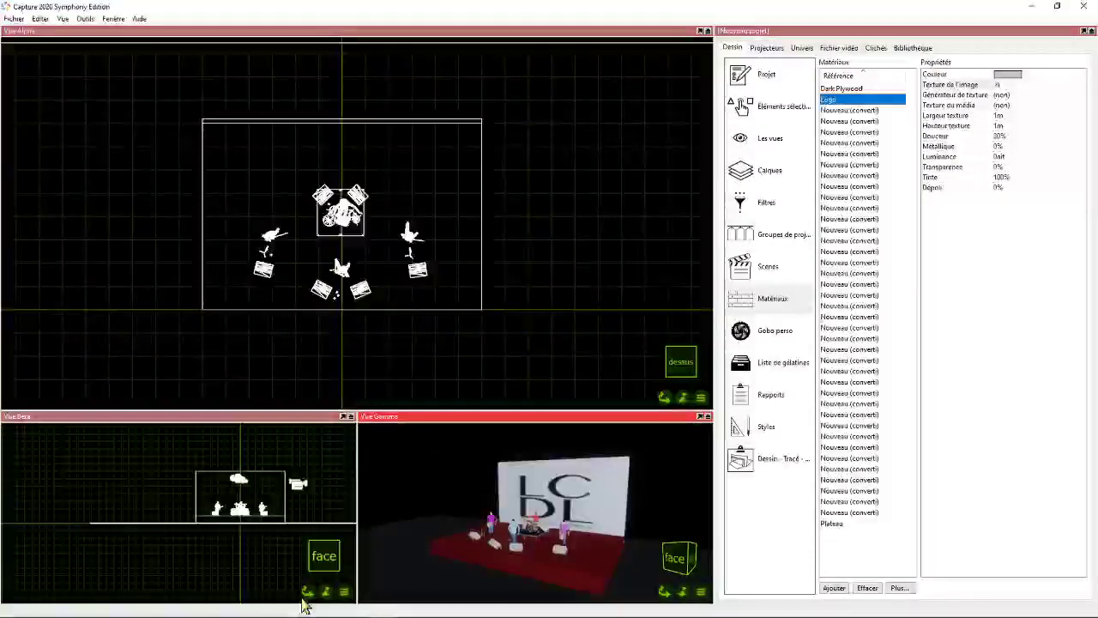
{"action": "left_click_drag", "start_coordinate": [307, 591], "coordinate": [305, 595]}
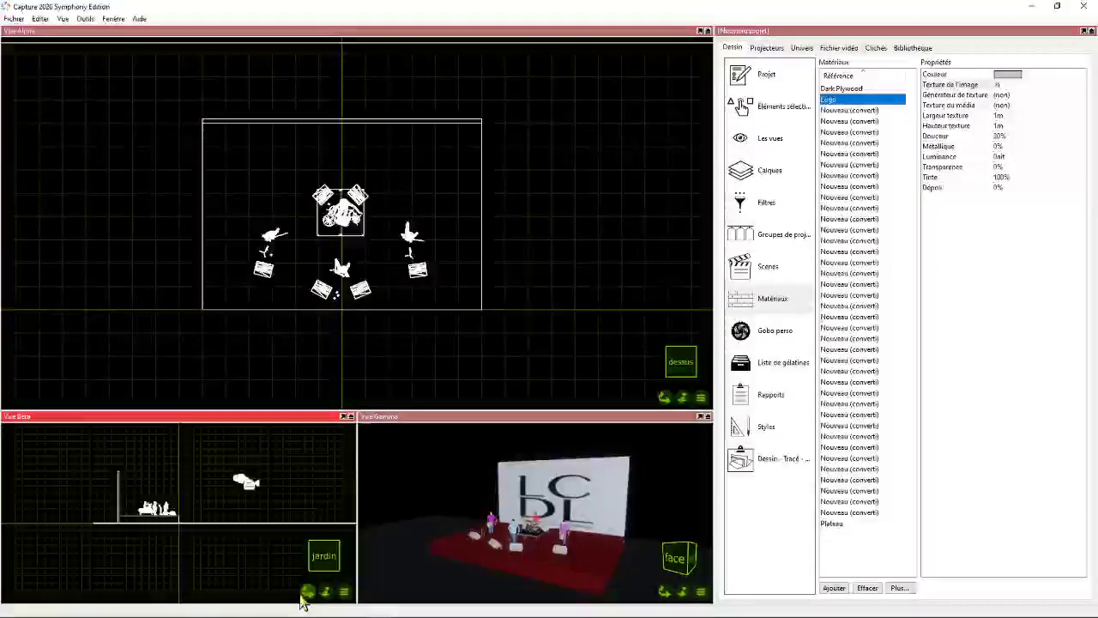
{"action": "middle_click_drag", "start_coordinate": [176, 496], "coordinate": [197, 517]}
{"action": "scroll", "coordinate": [197, 518], "scroll_direction": "up", "scroll_amount": 5}
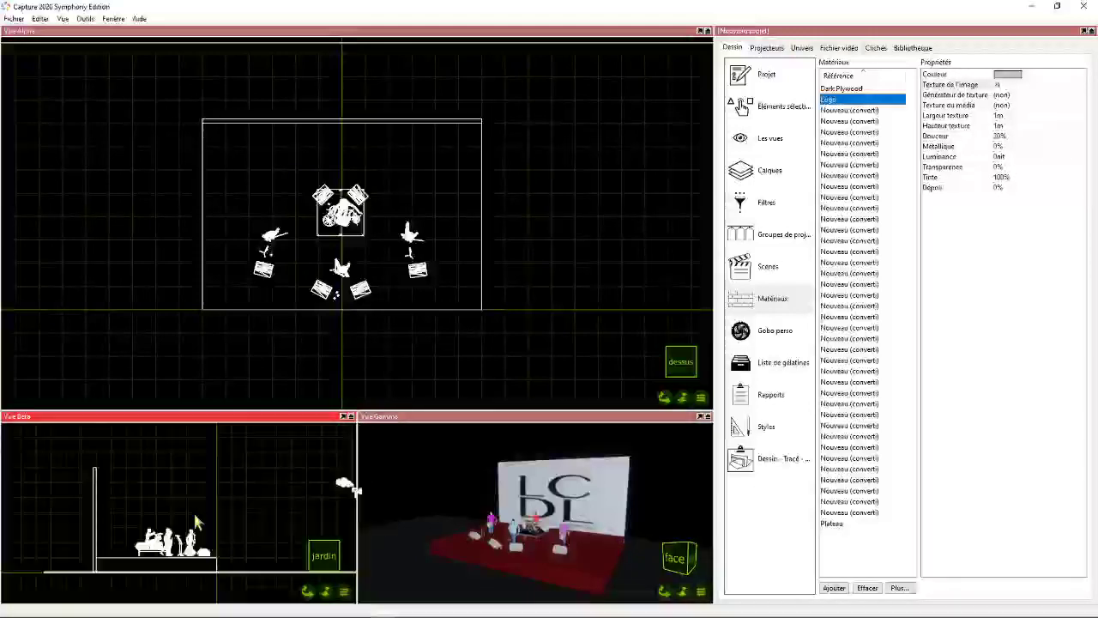
{"action": "left_click_drag", "start_coordinate": [307, 591], "coordinate": [311, 597]}
{"action": "scroll", "coordinate": [191, 570], "scroll_direction": "up", "scroll_amount": 3}
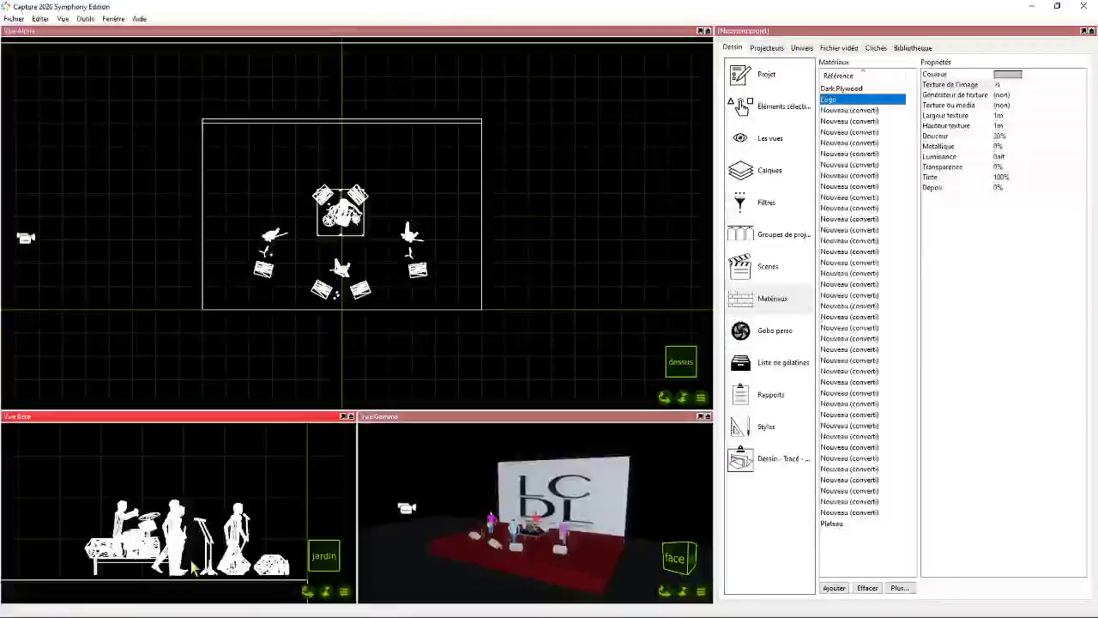
- Lower the band group vertically in Vue Beta so it rests on the stage surface, and deselect it
{"action": "left_click", "coordinate": [179, 562]}
{"action": "left_click_drag", "start_coordinate": [182, 566], "coordinate": [175, 564]}
{"action": "scroll", "coordinate": [168, 583], "scroll_direction": "up", "scroll_amount": 8}
{"action": "scroll", "coordinate": [234, 536], "scroll_direction": "down", "scroll_amount": 8}
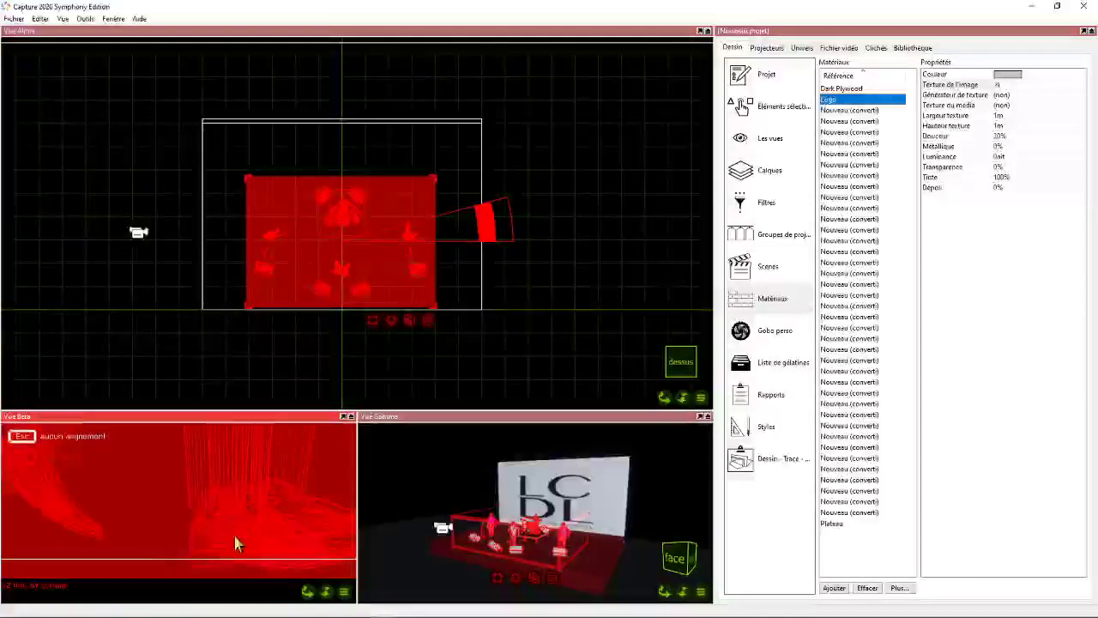
{"action": "scroll", "coordinate": [230, 514], "scroll_direction": "down", "scroll_amount": 1}
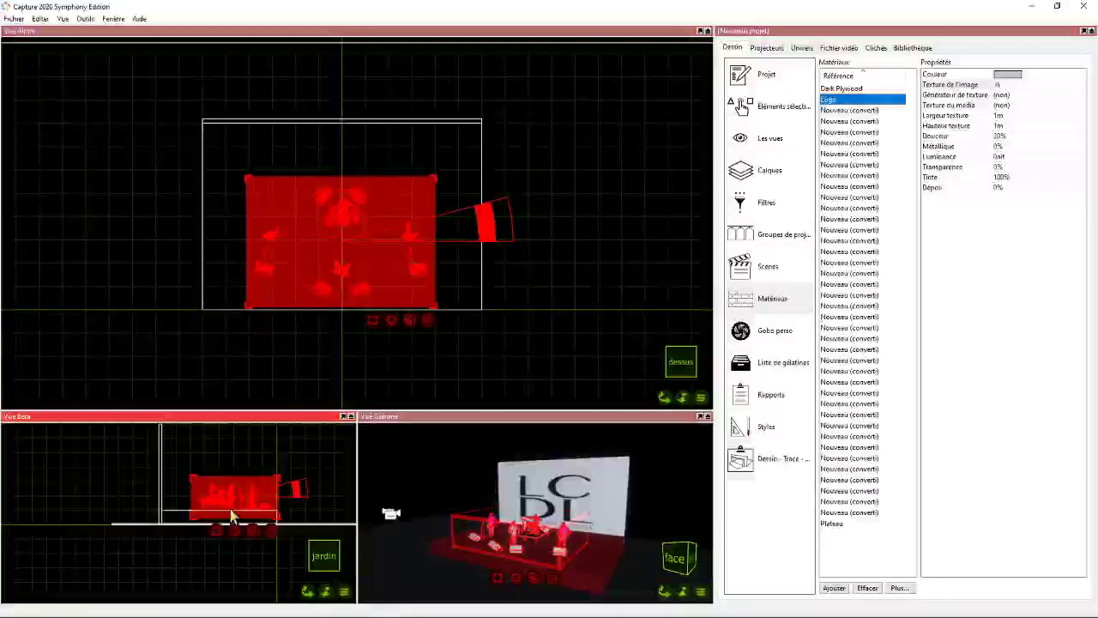
{"action": "middle_click_drag", "start_coordinate": [237, 504], "coordinate": [210, 529]}
{"action": "scroll", "coordinate": [210, 529], "scroll_direction": "up", "scroll_amount": 1}
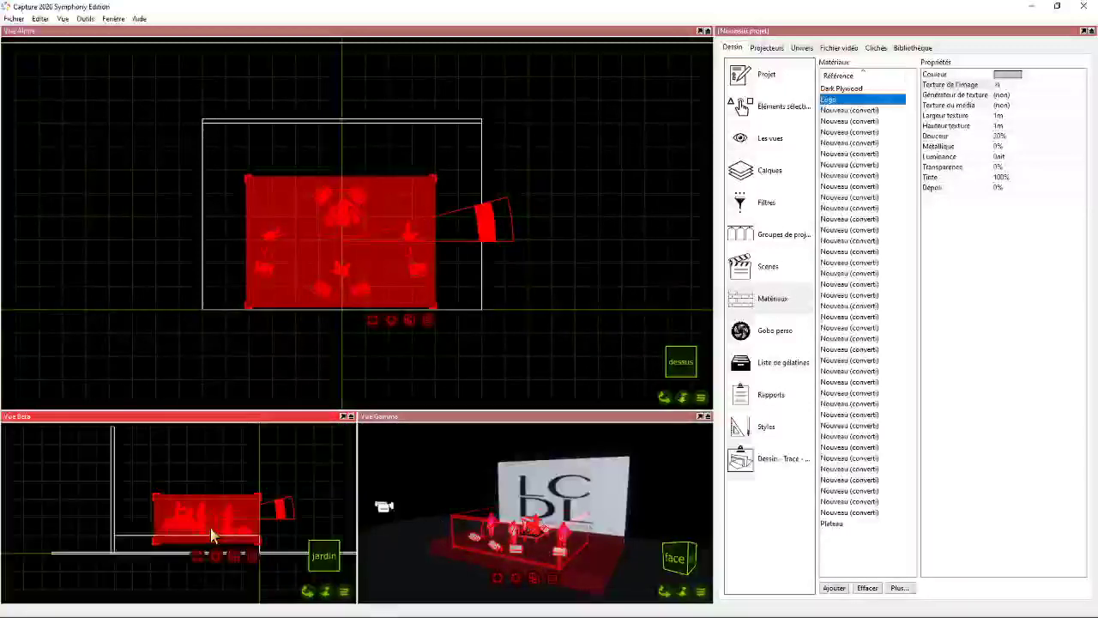
{"action": "mouse_move", "coordinate": [307, 592]}
{"action": "left_mouse_down"}
{"action": "mouse_move", "coordinate": [343, 603]}
{"action": "mouse_move", "coordinate": [304, 613]}
{"action": "left_mouse_up"}
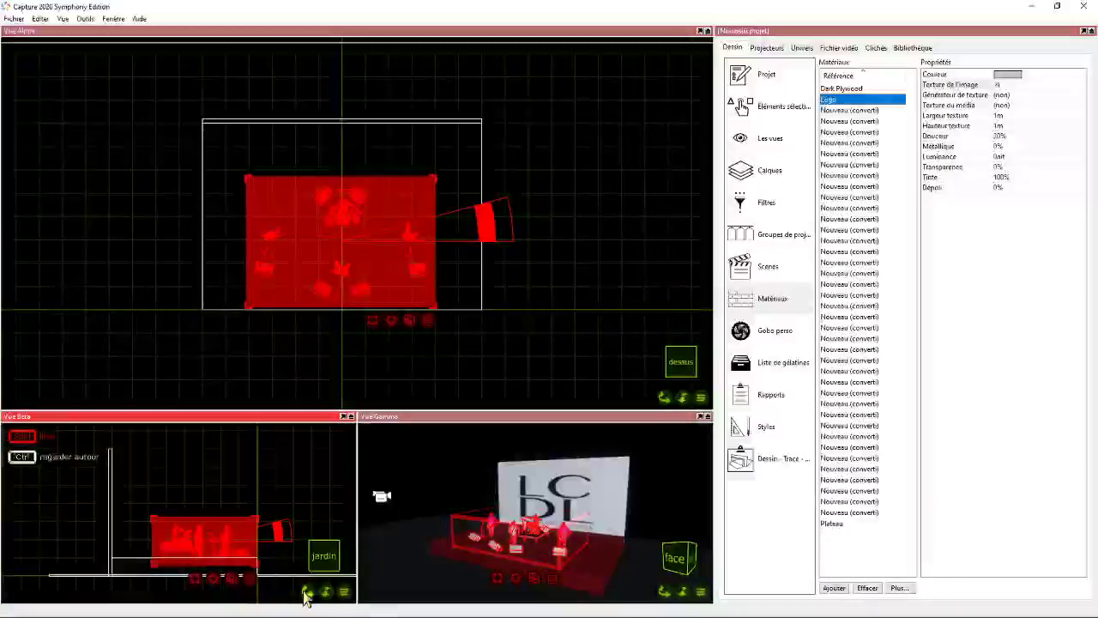
{"action": "left_click", "coordinate": [184, 171]}
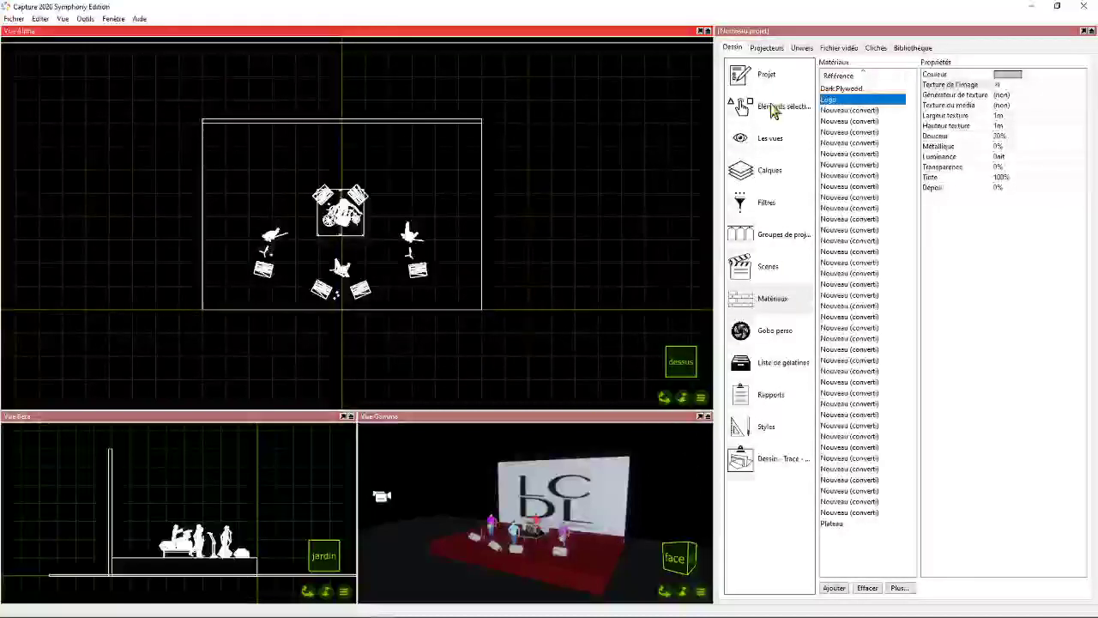
- Search the library's projector category for ayrton fixtures
{"action": "left_click", "coordinate": [913, 48]}
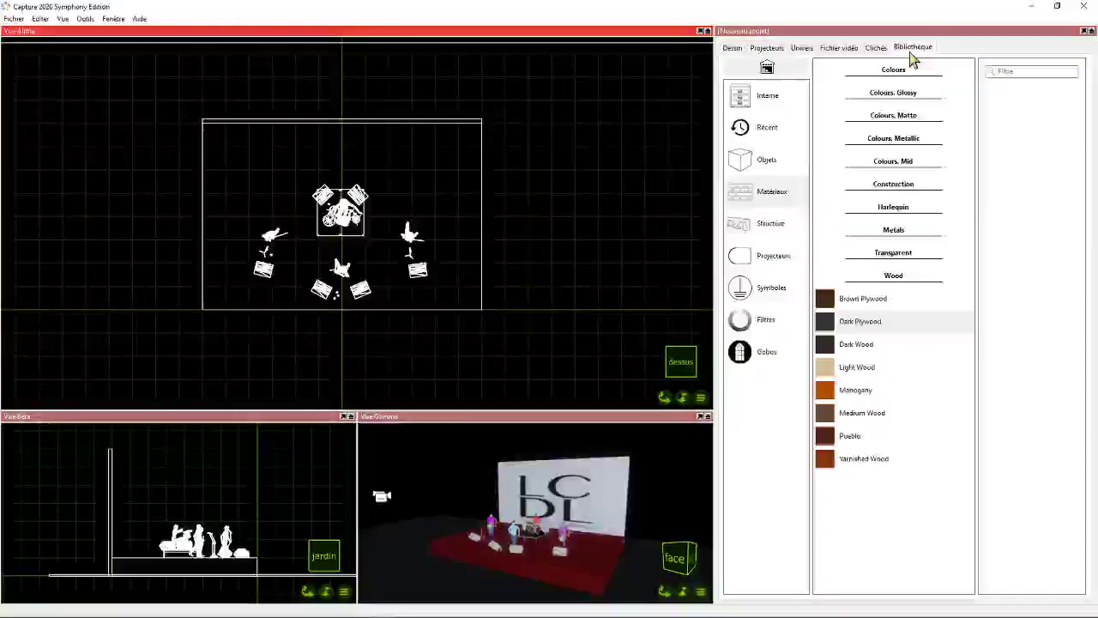
{"action": "left_click", "coordinate": [738, 253]}
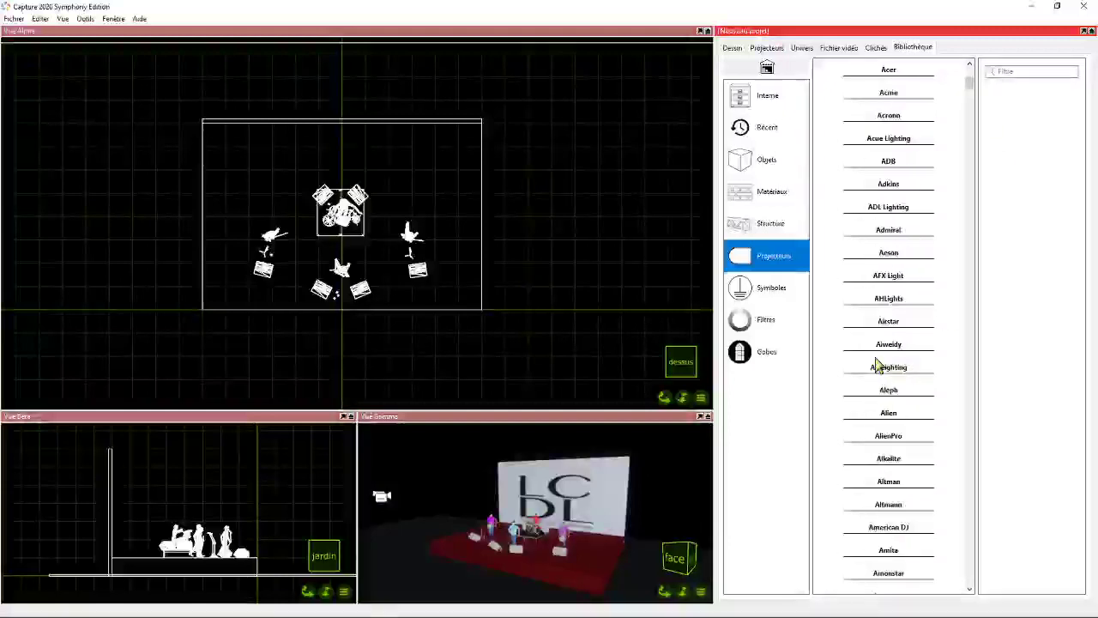
{"action": "scroll", "coordinate": [876, 364], "scroll_direction": "up", "scroll_amount": 3}
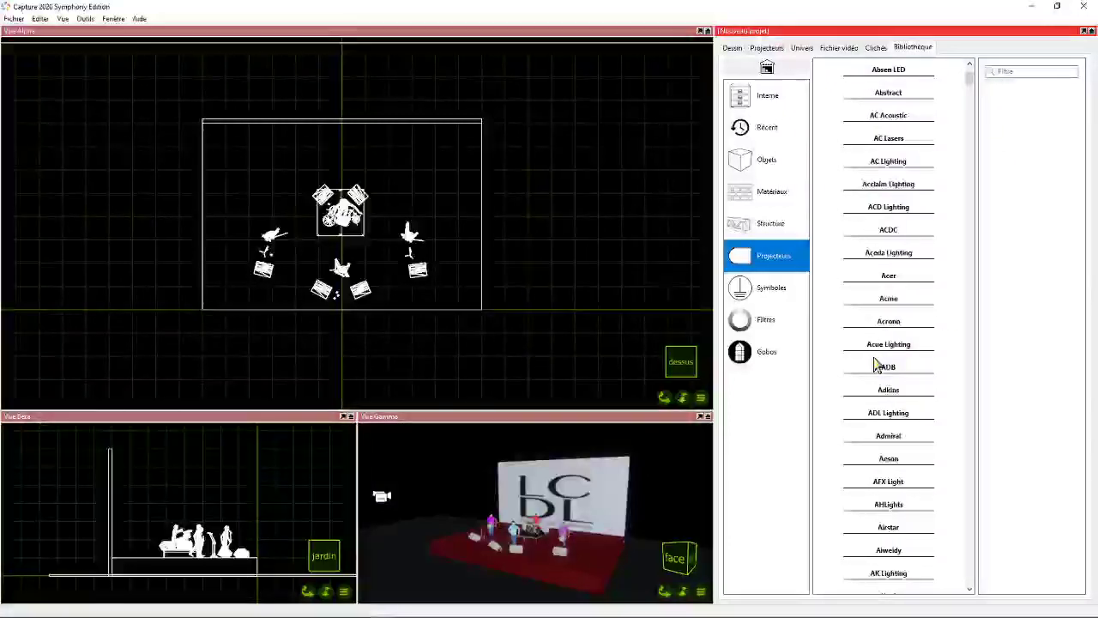
{"action": "scroll", "coordinate": [897, 282], "scroll_direction": "down", "scroll_amount": 10}
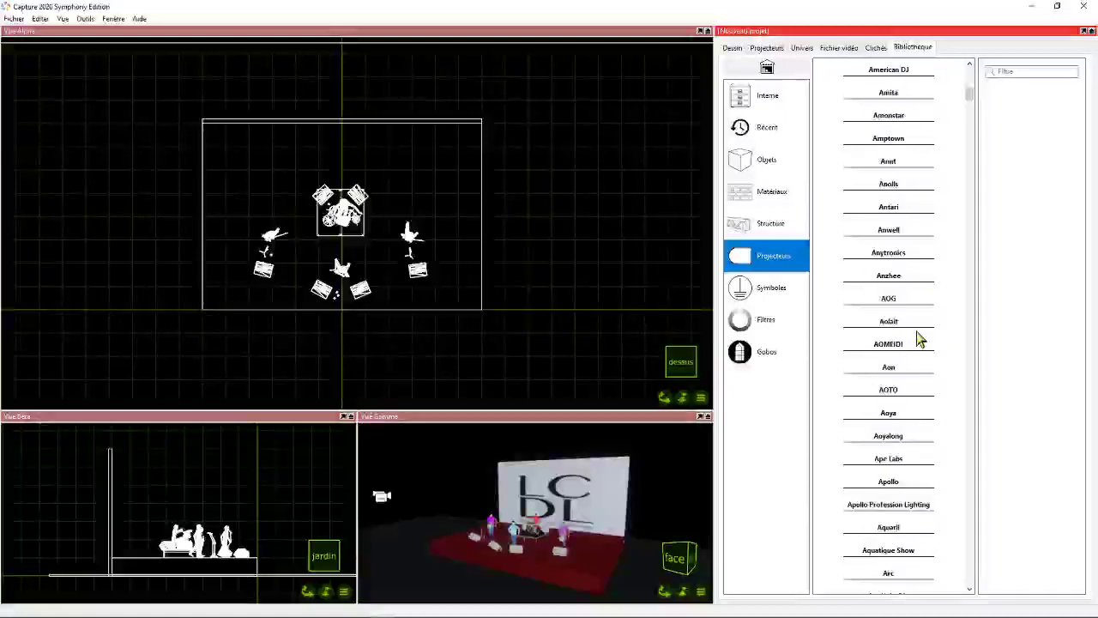
{"action": "scroll", "coordinate": [915, 340], "scroll_direction": "down", "scroll_amount": 3}
{"action": "left_click", "coordinate": [1002, 71]}
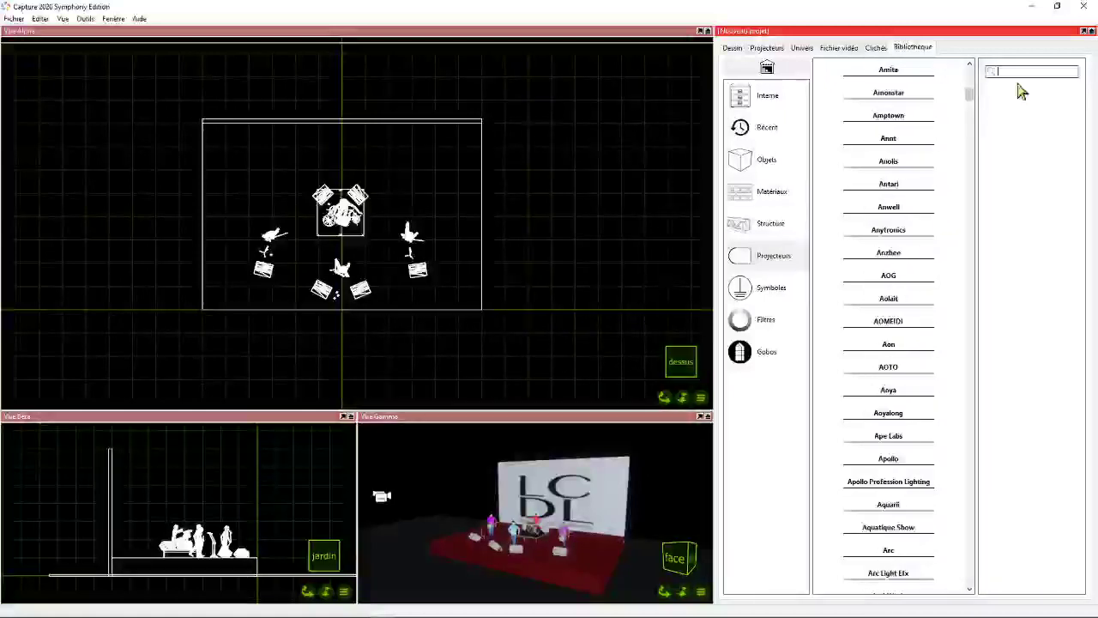
{"action": "type", "text": "ayrton"}
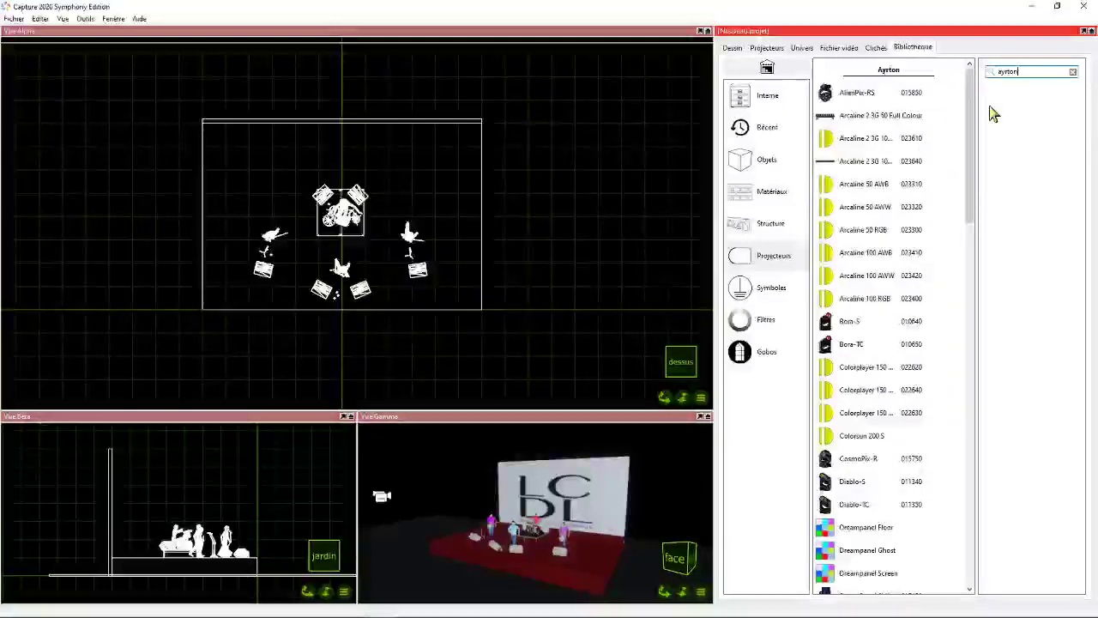
- Place one Ayrton Diablo-TC from the library in Vue Alpha, between the back wall and the drum riser, on the jardin side
{"action": "scroll", "coordinate": [887, 385], "scroll_direction": "down", "scroll_amount": 3}
{"action": "scroll", "coordinate": [889, 389], "scroll_direction": "down", "scroll_amount": 2}
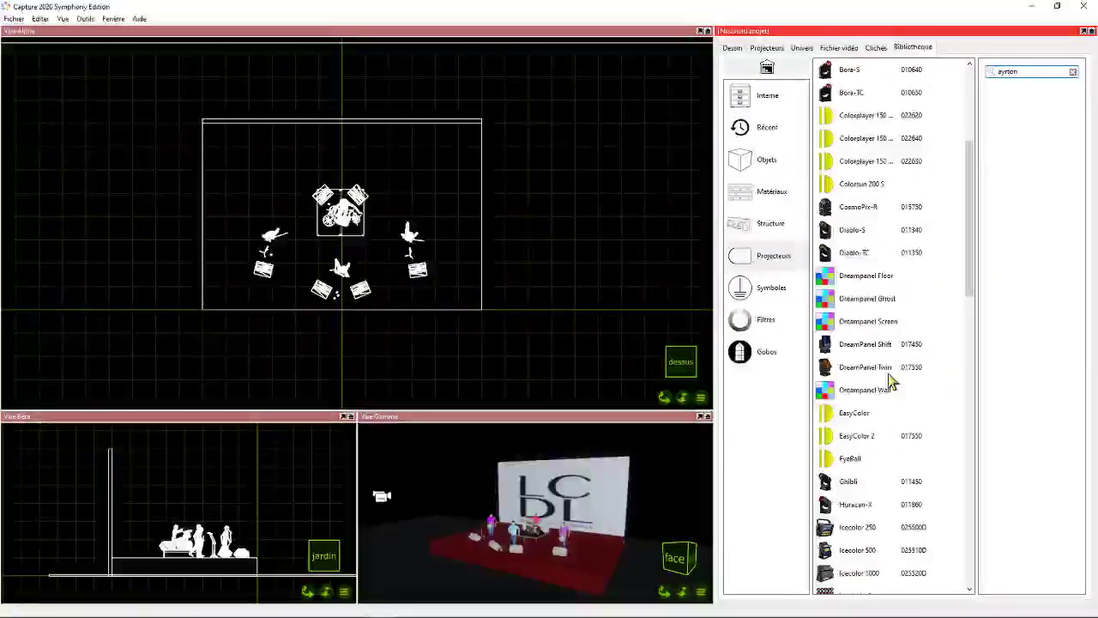
{"action": "scroll", "coordinate": [892, 311], "scroll_direction": "down", "scroll_amount": 2}
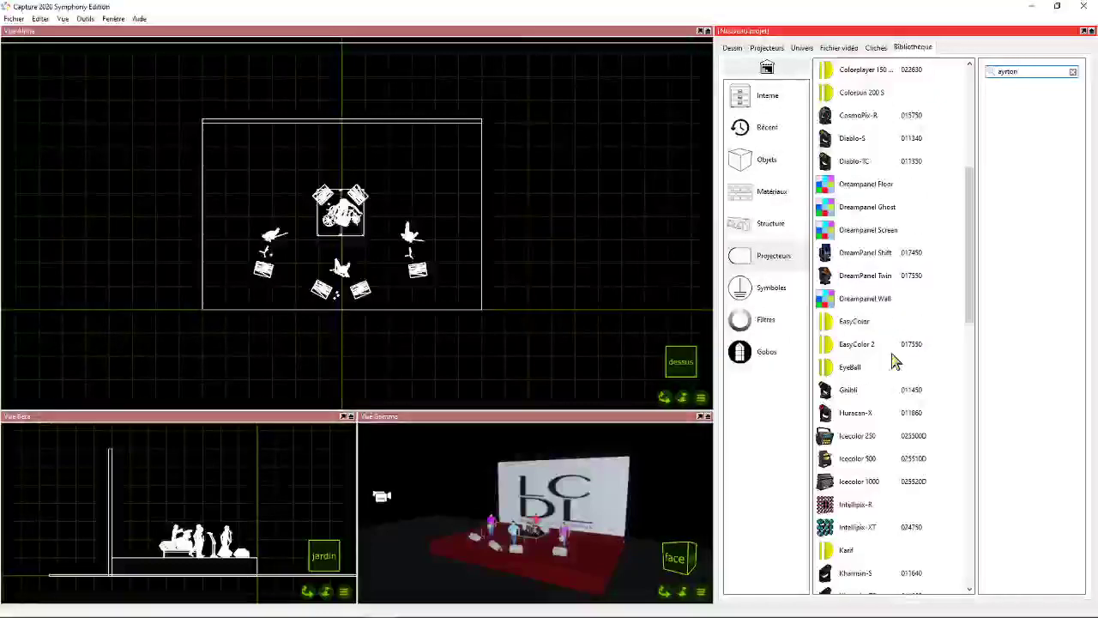
{"action": "scroll", "coordinate": [845, 338], "scroll_direction": "down", "scroll_amount": 5}
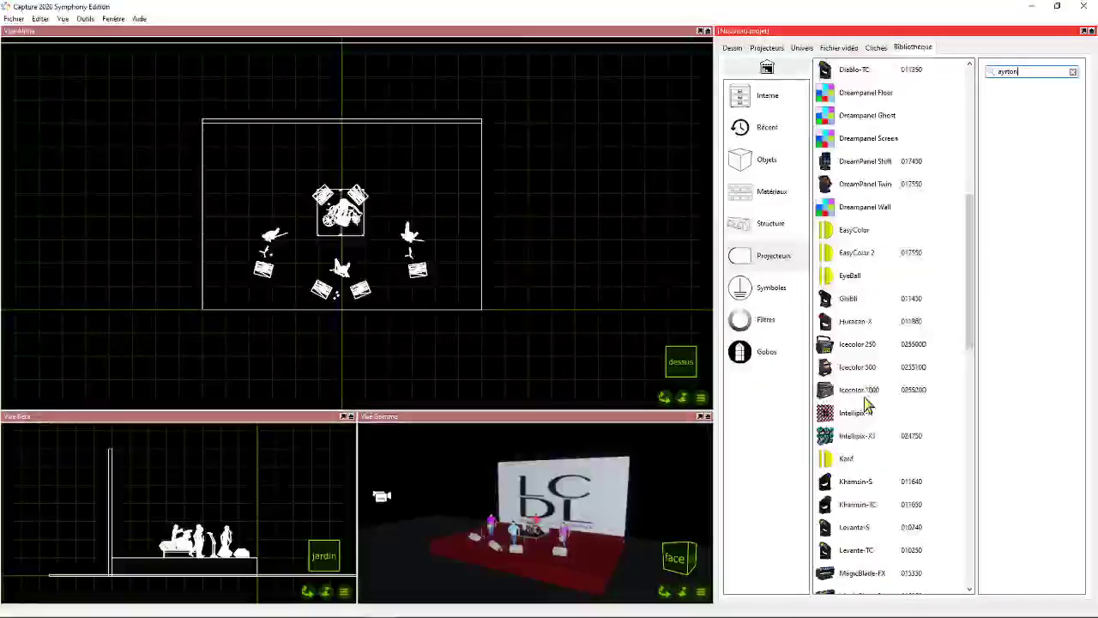
{"action": "scroll", "coordinate": [884, 413], "scroll_direction": "up", "scroll_amount": 7}
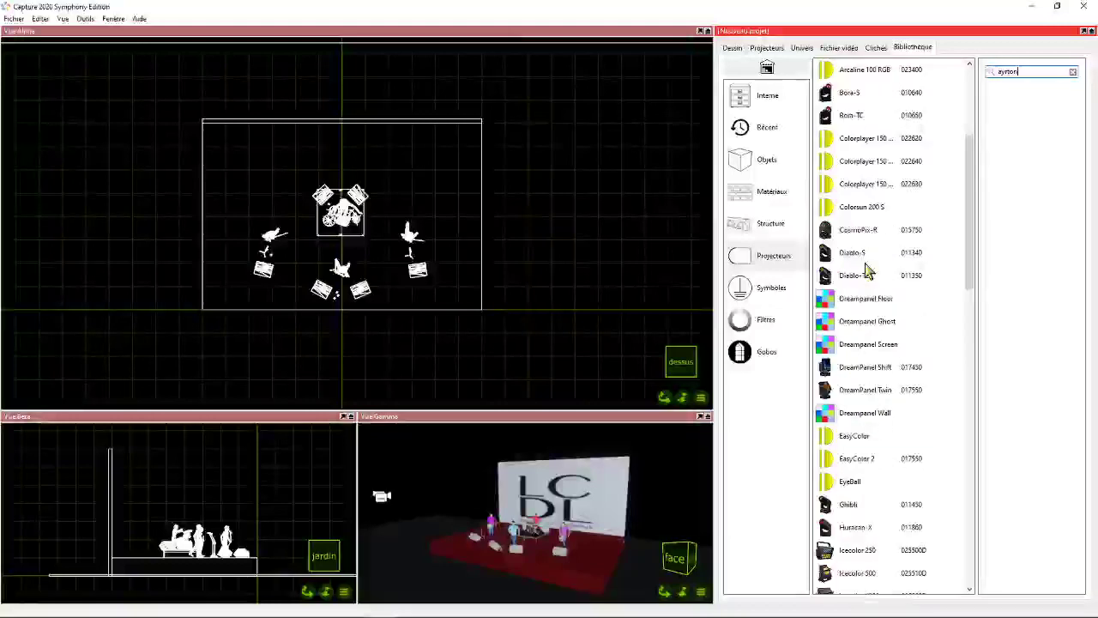
{"action": "left_click", "coordinate": [860, 282]}
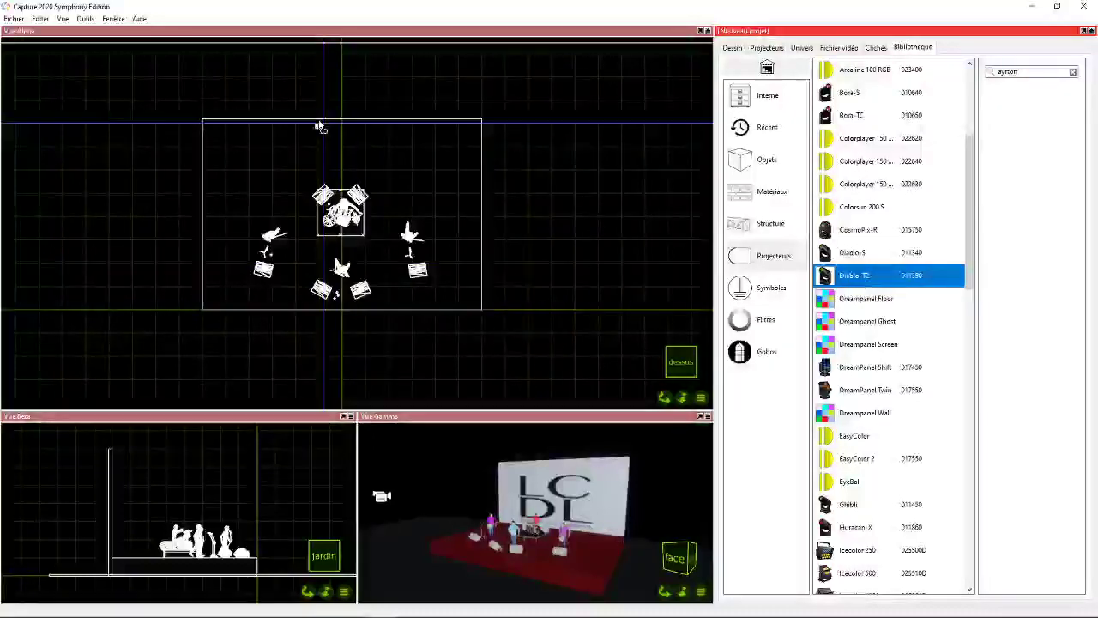
{"action": "left_click", "coordinate": [287, 157]}
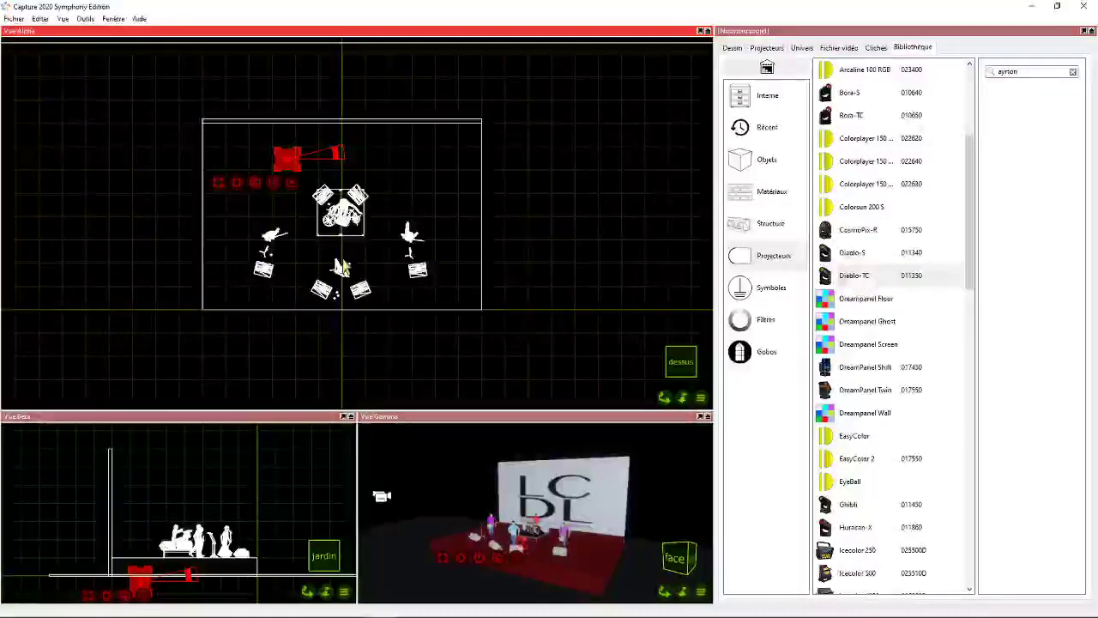
- Duplicate the placed Diablo-TC with a Décalage X of 1 m and 5 copies
{"action": "scroll", "coordinate": [288, 167], "scroll_direction": "up", "scroll_amount": 2}
{"action": "scroll", "coordinate": [287, 172], "scroll_direction": "up", "scroll_amount": 1}
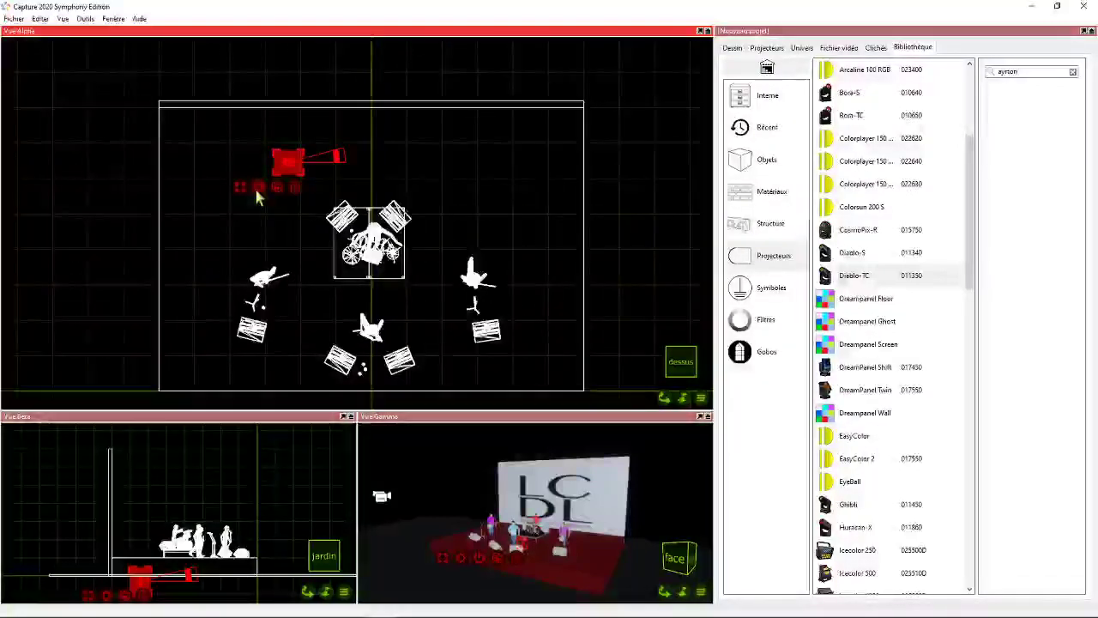
{"action": "right_click", "coordinate": [256, 196]}
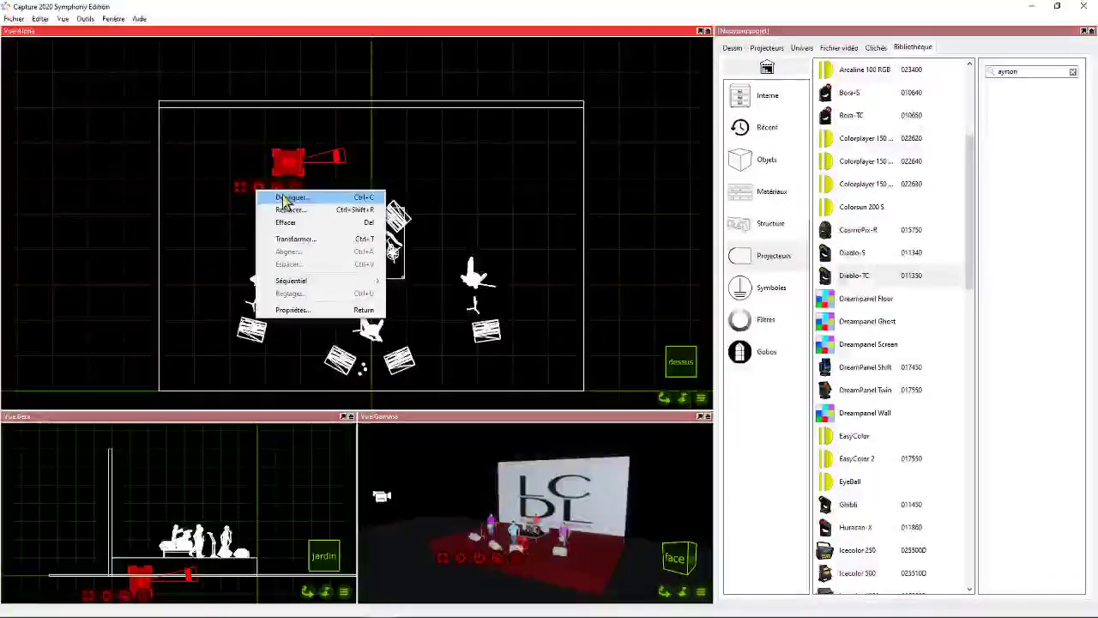
{"action": "left_click", "coordinate": [285, 198]}
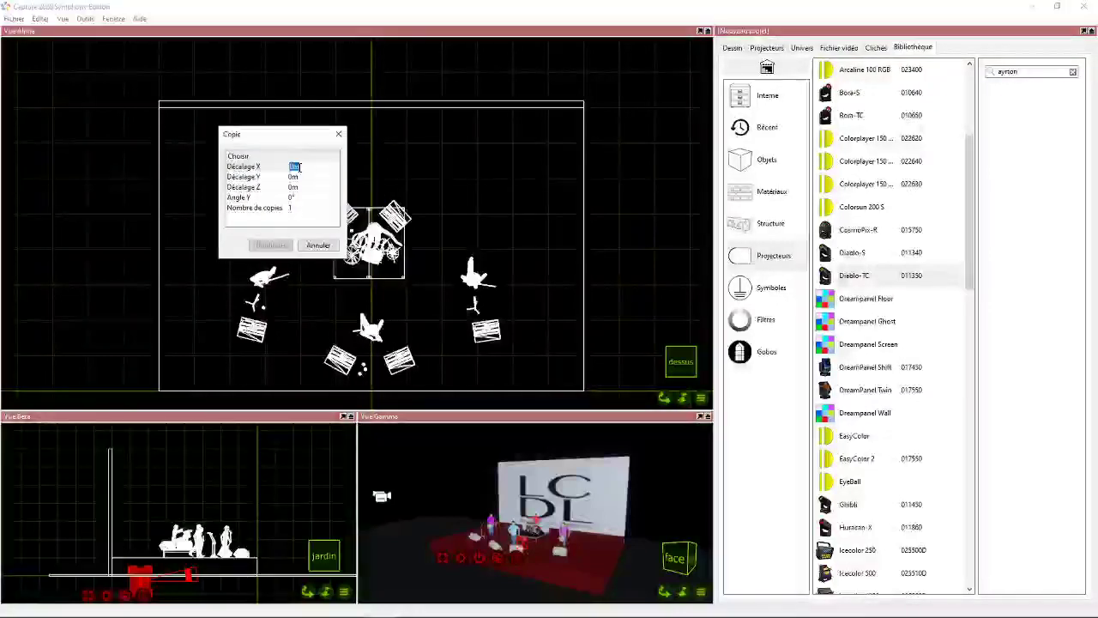
{"action": "left_click", "coordinate": [311, 206]}
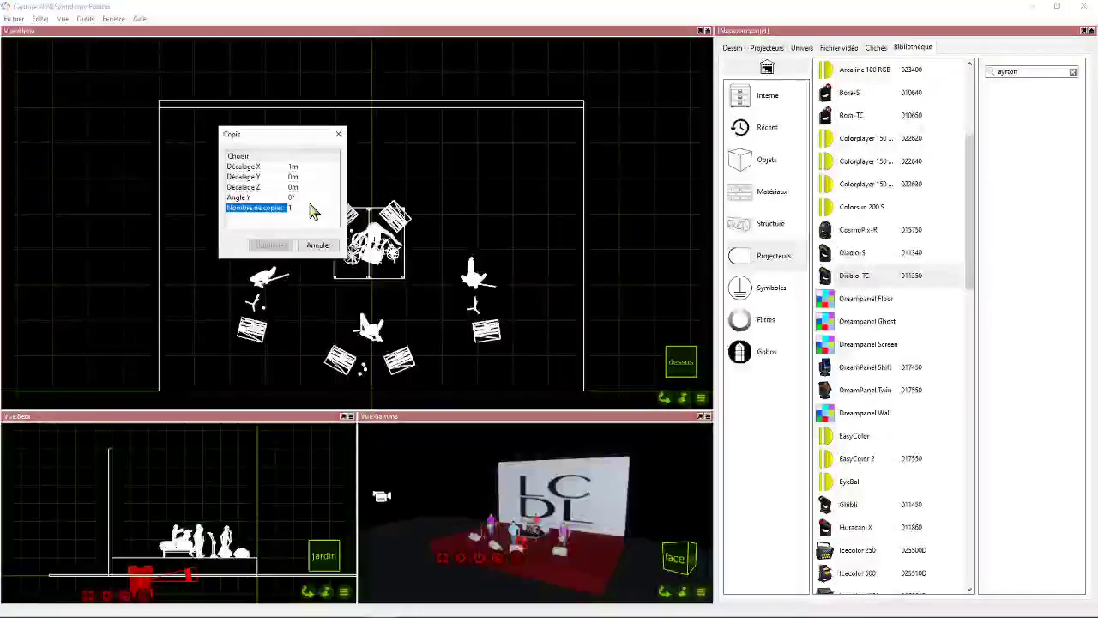
{"action": "type", "text": "5"}
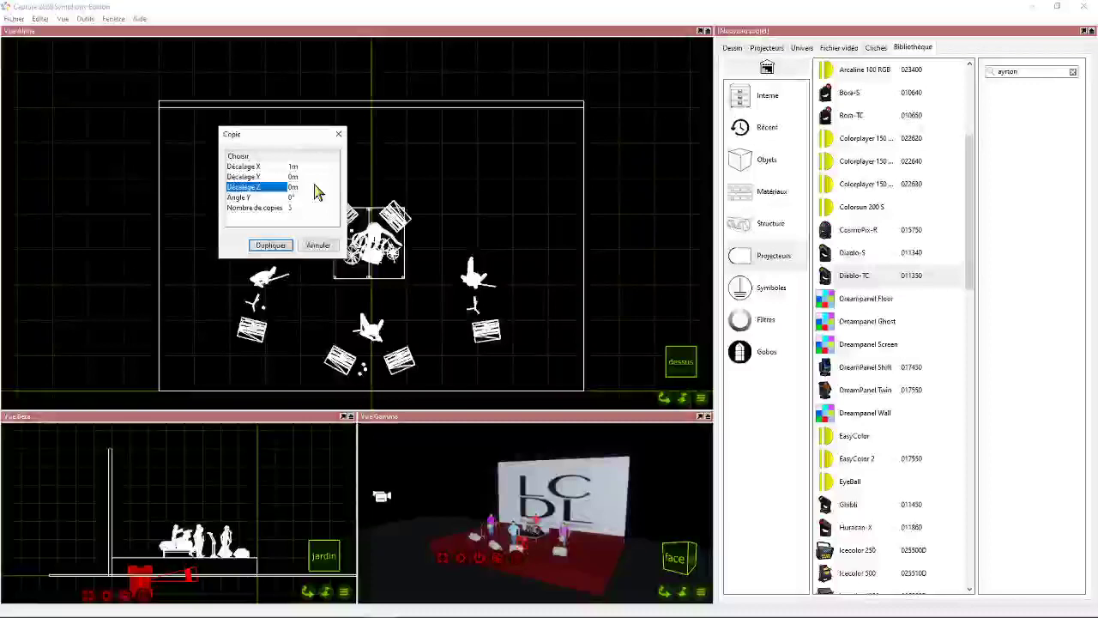
{"action": "left_click", "coordinate": [270, 244]}
- Move the whole row of Diablo-TC fixtures to the absolute position X 0 m, Y 6 m, Z -7 m, and deselect it
{"action": "left_click", "coordinate": [254, 157]}
{"action": "left_click_drag", "start_coordinate": [220, 128], "coordinate": [520, 199]}
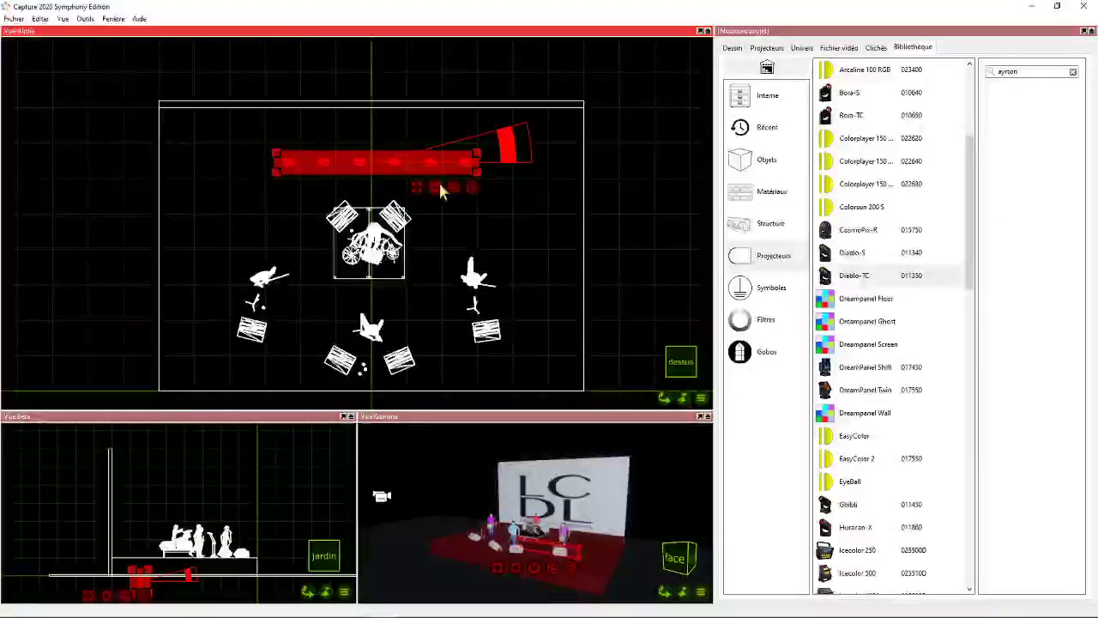
{"action": "right_click", "coordinate": [437, 191]}
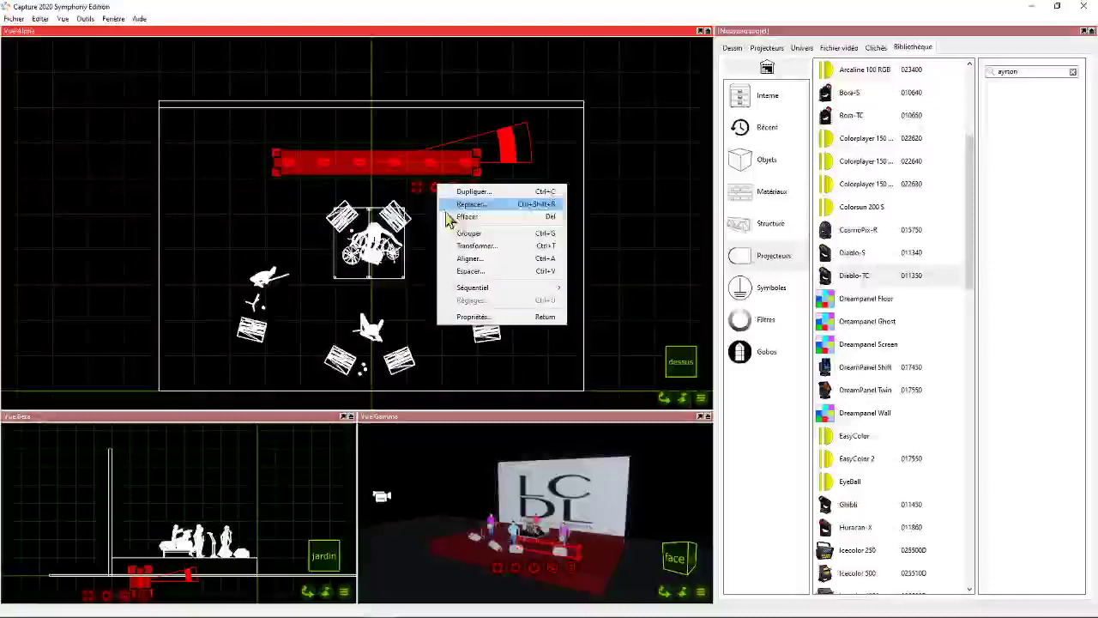
{"action": "left_click", "coordinate": [464, 246]}
{"action": "left_click", "coordinate": [468, 225]}
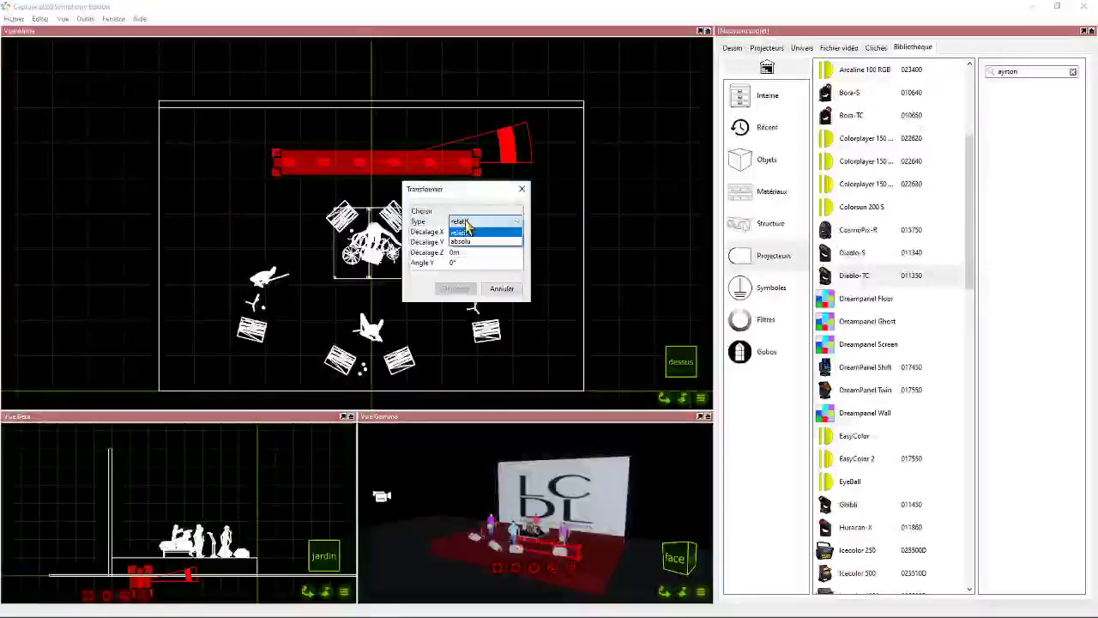
{"action": "left_click", "coordinate": [468, 242]}
{"action": "left_click", "coordinate": [455, 231]}
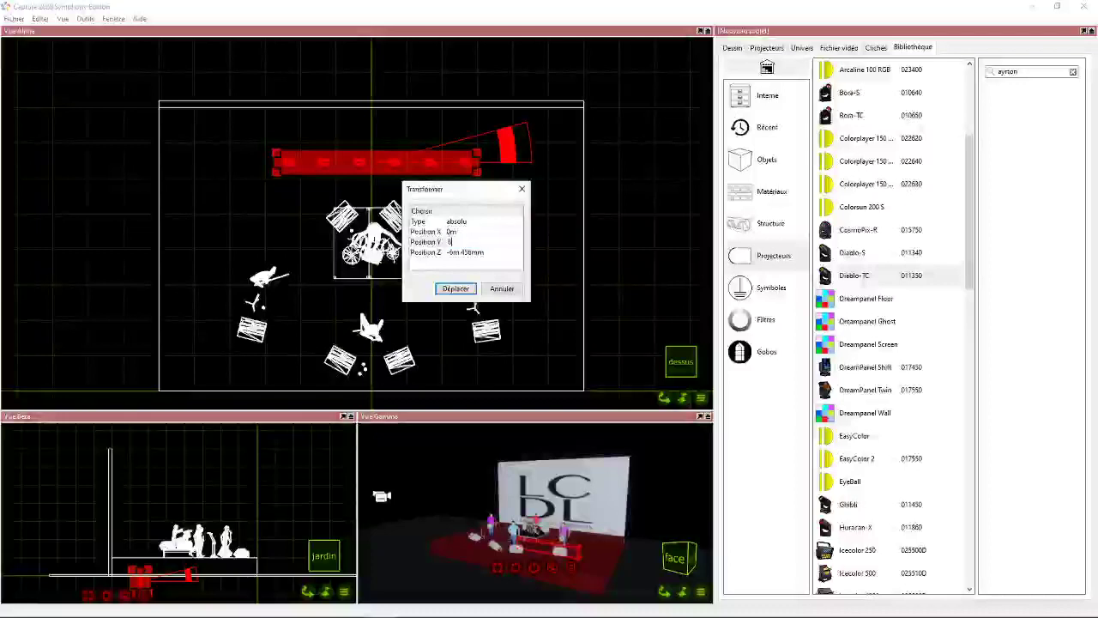
{"action": "left_click", "coordinate": [482, 251]}
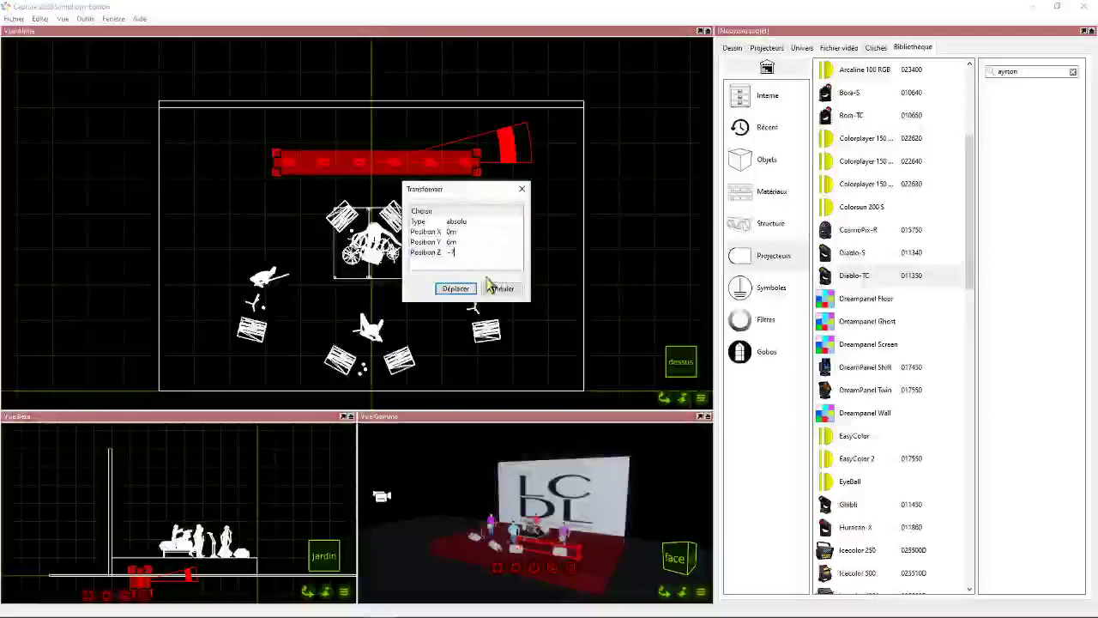
{"action": "key", "text": "Return"}
{"action": "left_click", "coordinate": [456, 289]}
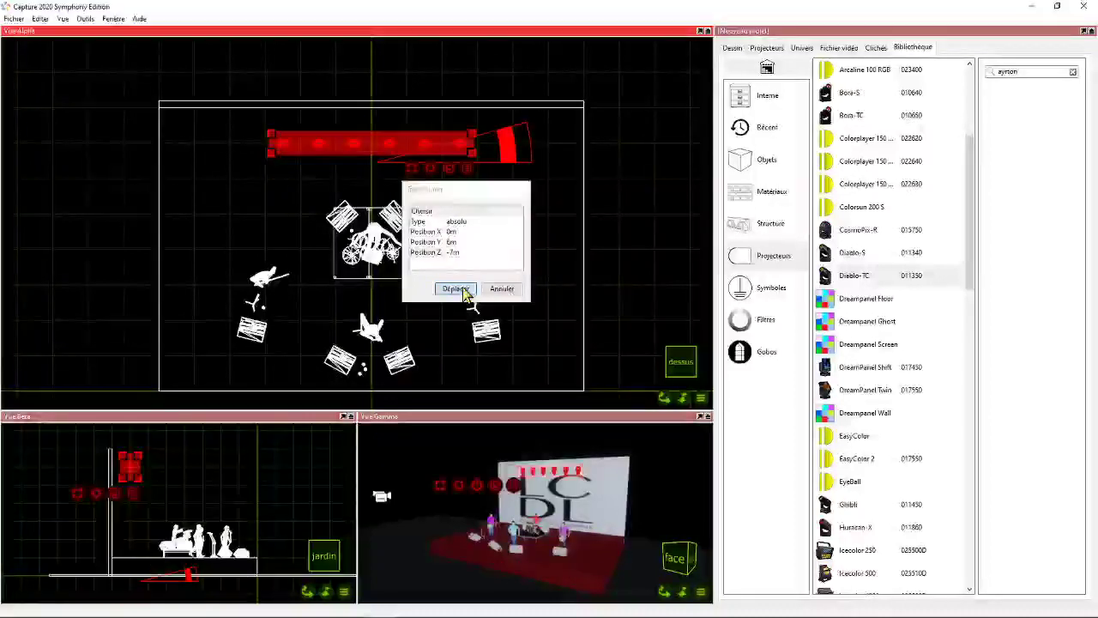
{"action": "left_click", "coordinate": [171, 482]}
- Set the control mode of the Diablo-TC row to Standard Mode, 36 chs in the properties of the selected elements
{"action": "scroll", "coordinate": [138, 473], "scroll_direction": "up", "scroll_amount": 4}
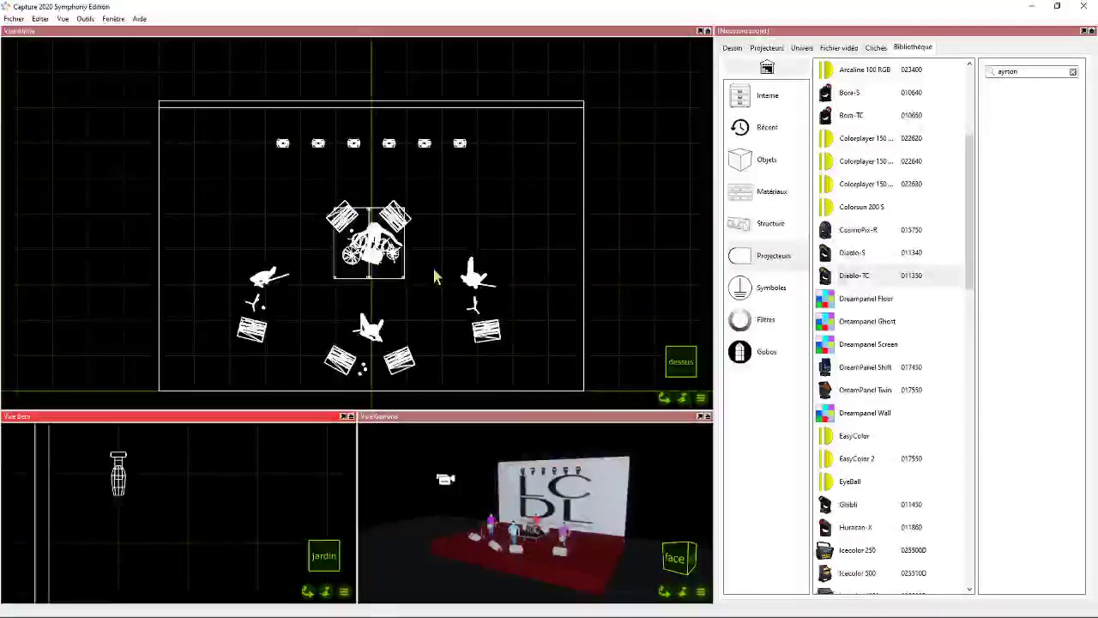
{"action": "scroll", "coordinate": [411, 211], "scroll_direction": "down", "scroll_amount": 2}
{"action": "left_click", "coordinate": [331, 167]}
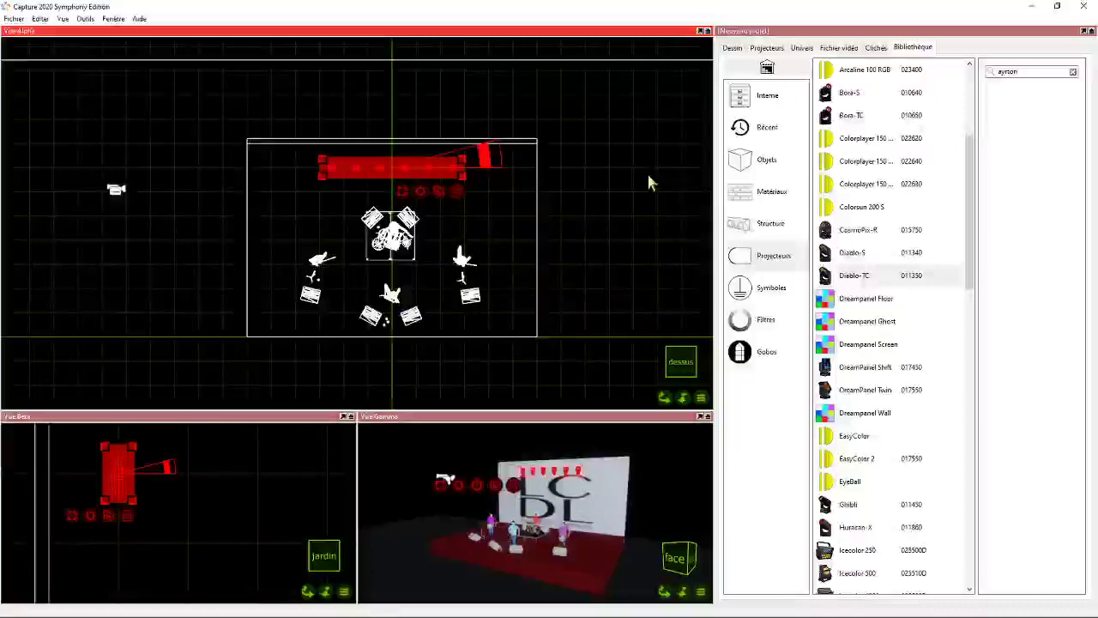
{"action": "left_click", "coordinate": [733, 48]}
{"action": "left_click", "coordinate": [761, 114]}
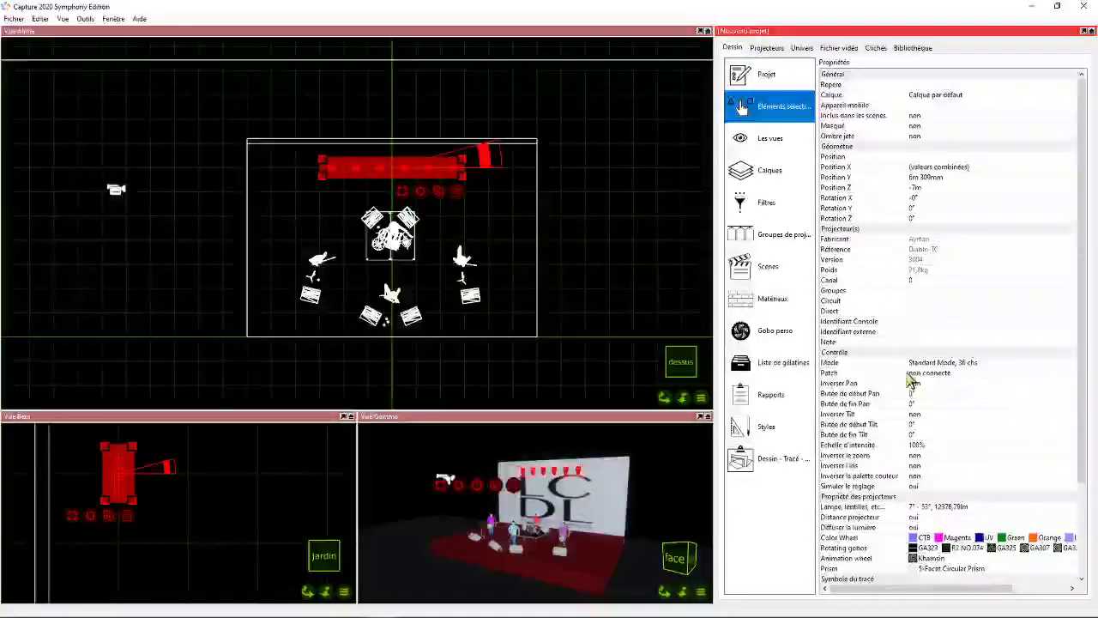
{"action": "left_click", "coordinate": [952, 363]}
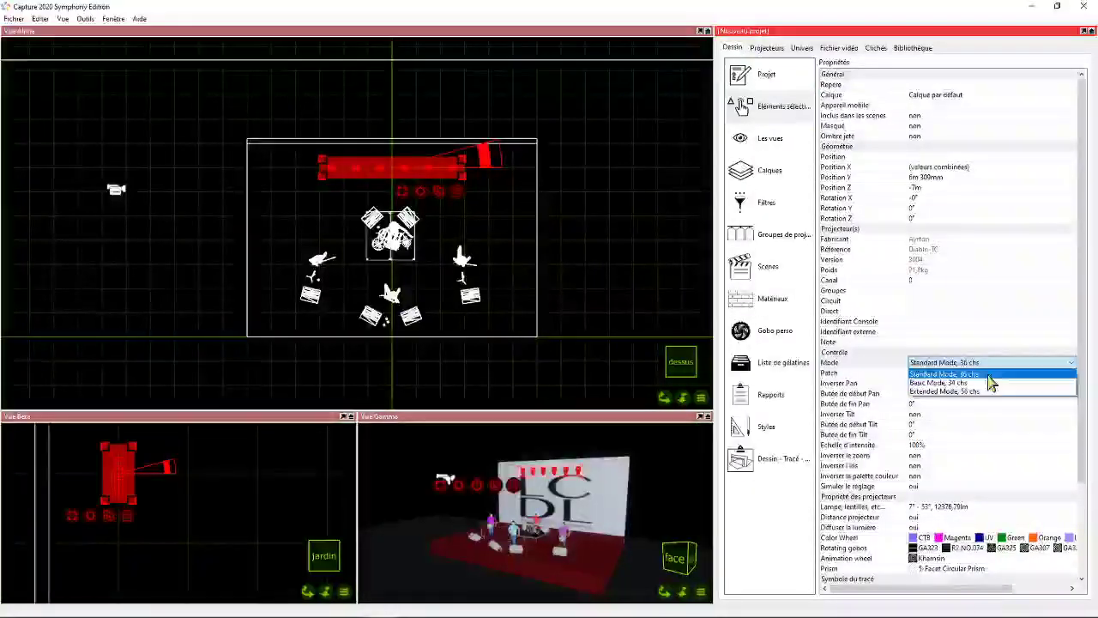
{"action": "left_click", "coordinate": [961, 375]}
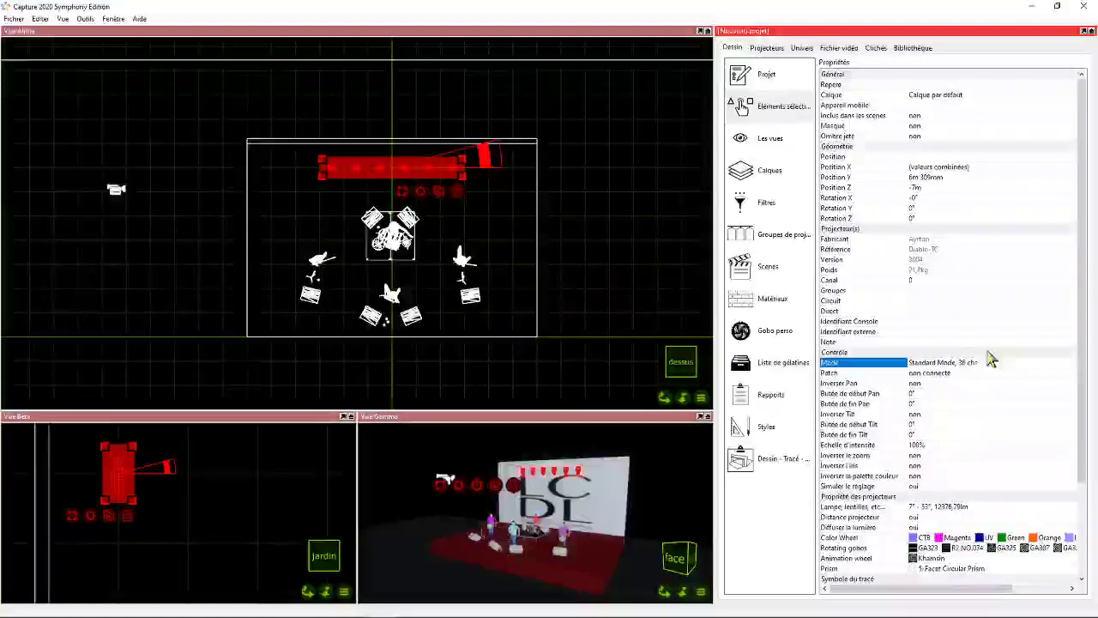
- Patch the Diablo-TC row into universe A from address A.1, check its channel layout, and deselect the fixtures
{"action": "left_click", "coordinate": [803, 49]}
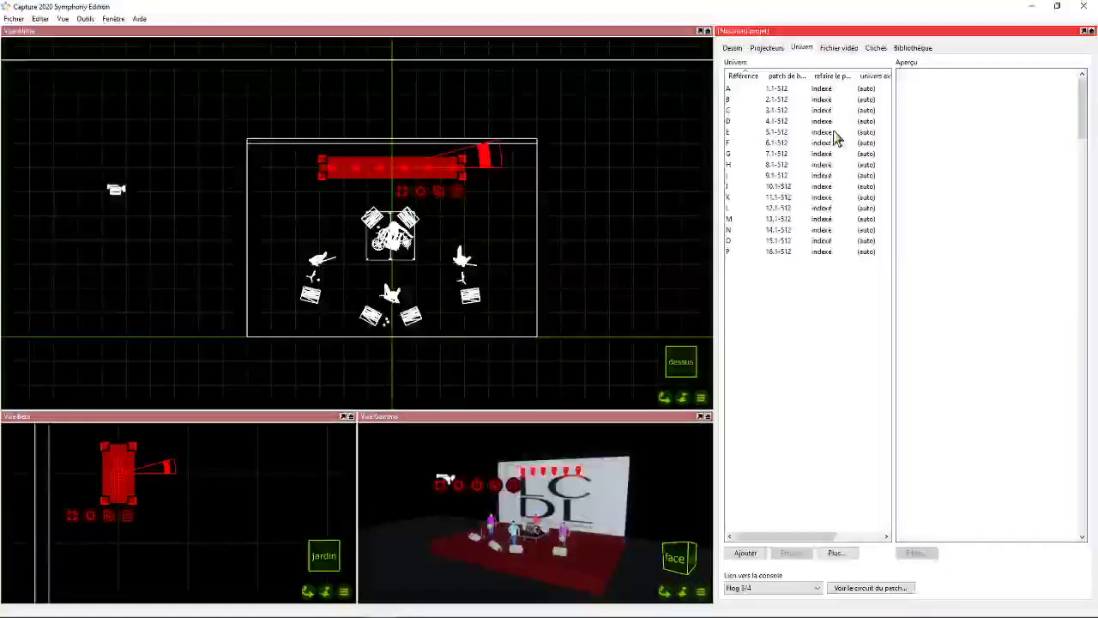
{"action": "left_click", "coordinate": [776, 91]}
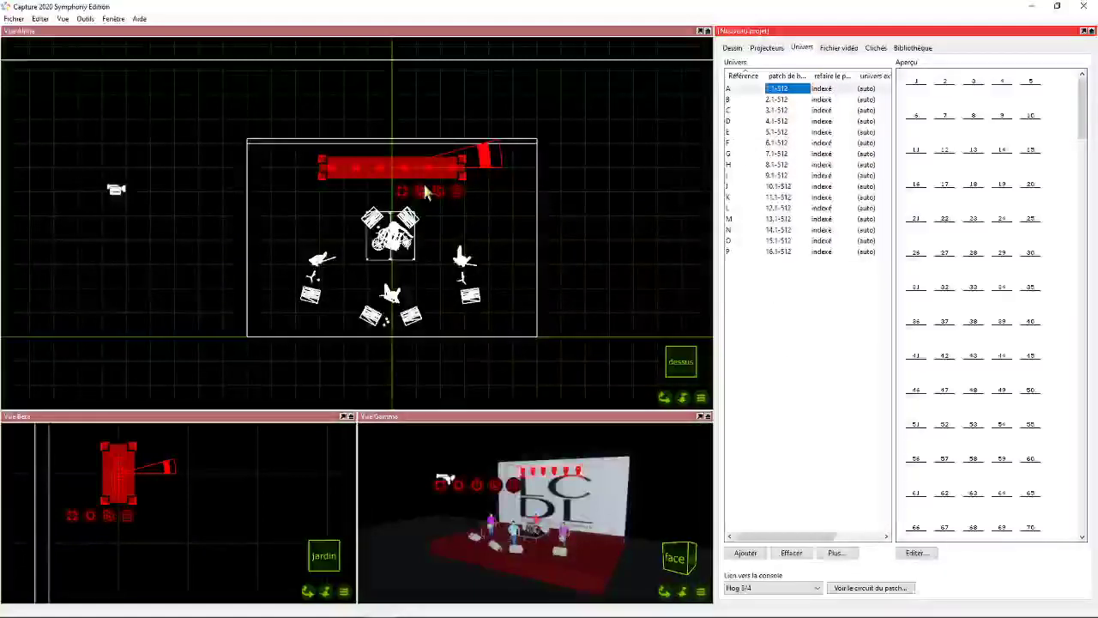
{"action": "left_click_drag", "start_coordinate": [438, 192], "coordinate": [916, 99]}
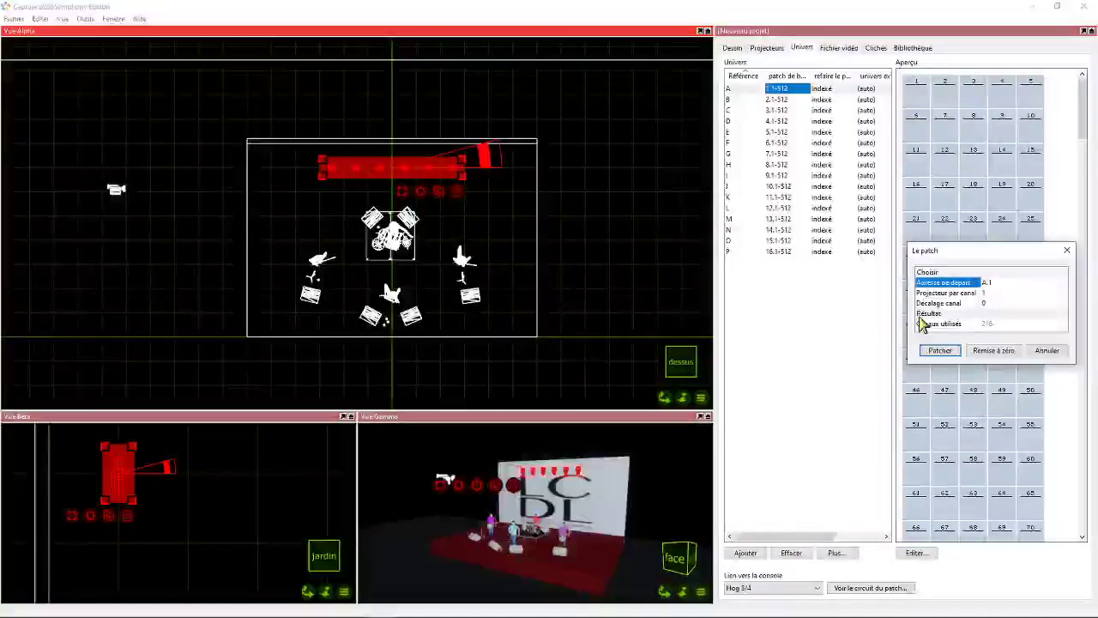
{"action": "left_click", "coordinate": [939, 350]}
{"action": "left_click", "coordinate": [821, 318]}
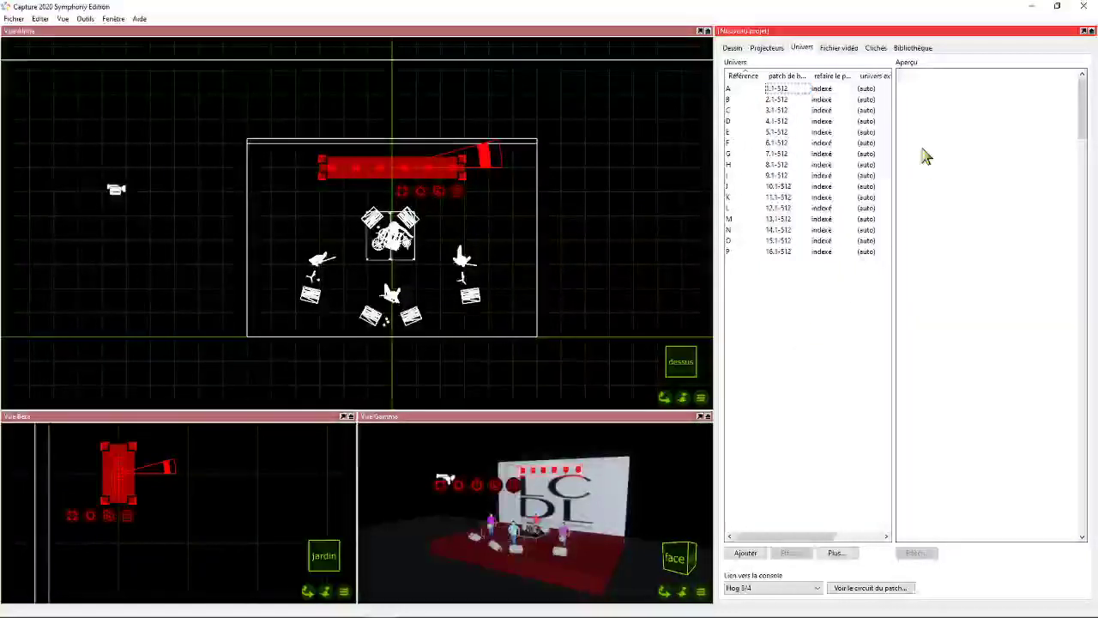
{"action": "left_click", "coordinate": [776, 89]}
{"action": "scroll", "coordinate": [950, 230], "scroll_direction": "down", "scroll_amount": 5}
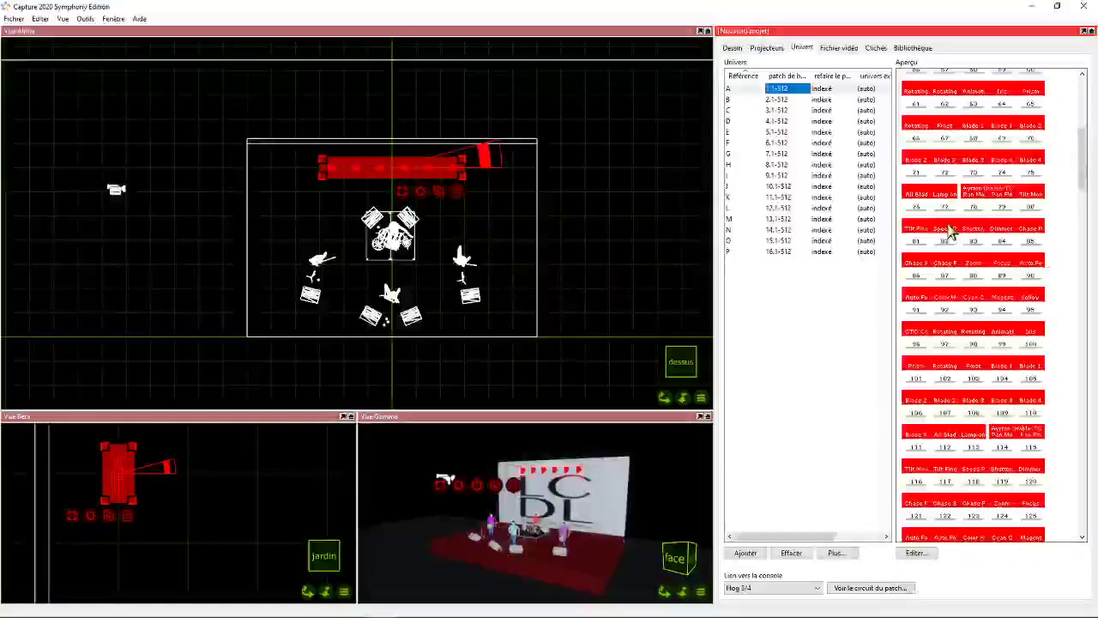
{"action": "scroll", "coordinate": [950, 230], "scroll_direction": "down", "scroll_amount": 5}
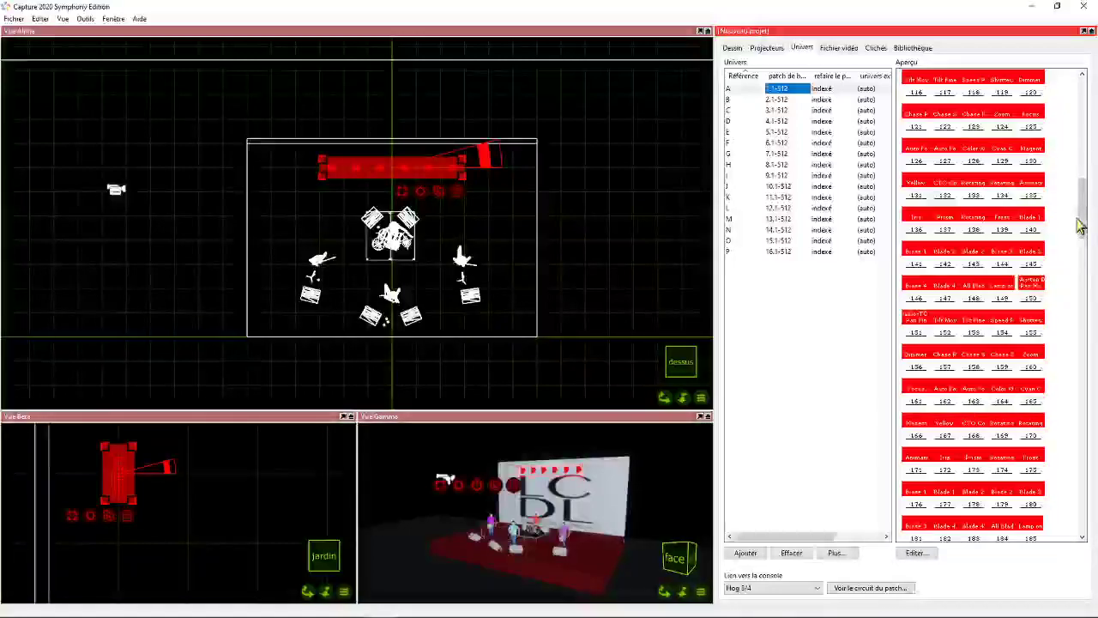
{"action": "left_click_drag", "start_coordinate": [1081, 221], "coordinate": [1085, 77]}
{"action": "left_click", "coordinate": [197, 237]}
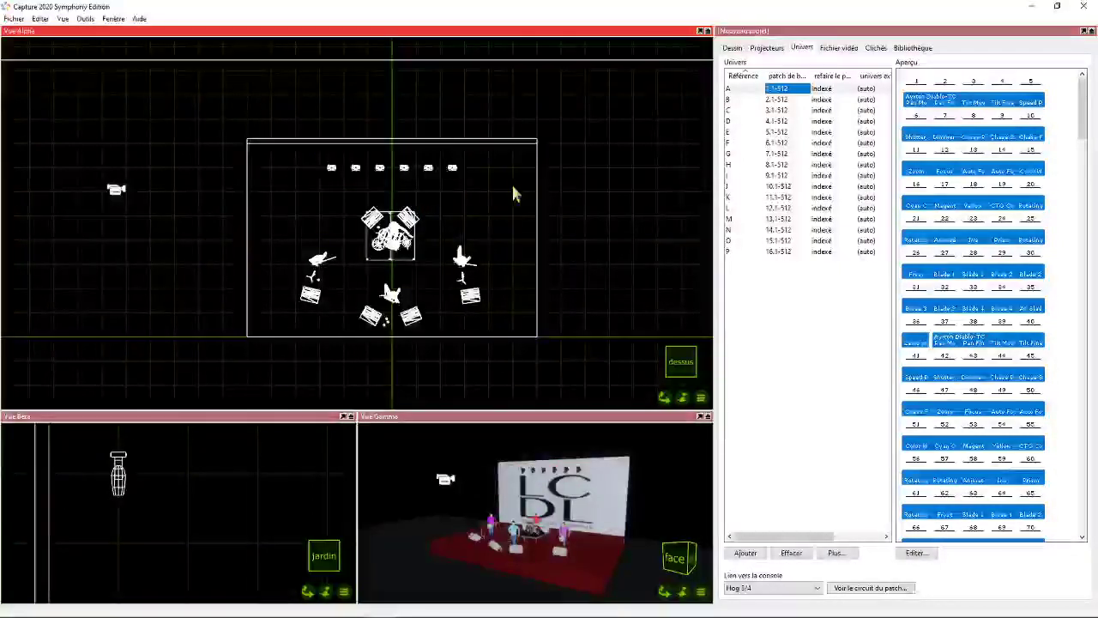
- Search the library for 614 and place a Robert Juliat 614SX 16°-35° on the centre axis in front of the stage
{"action": "left_click", "coordinate": [915, 47]}
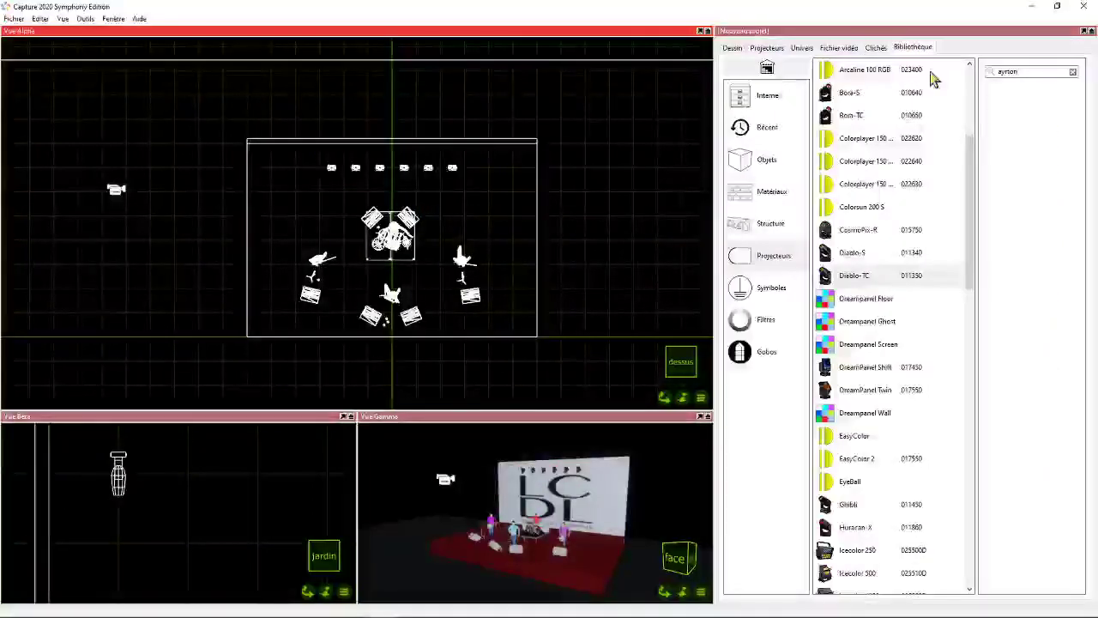
{"action": "left_click_drag", "start_coordinate": [1035, 72], "coordinate": [932, 63]}
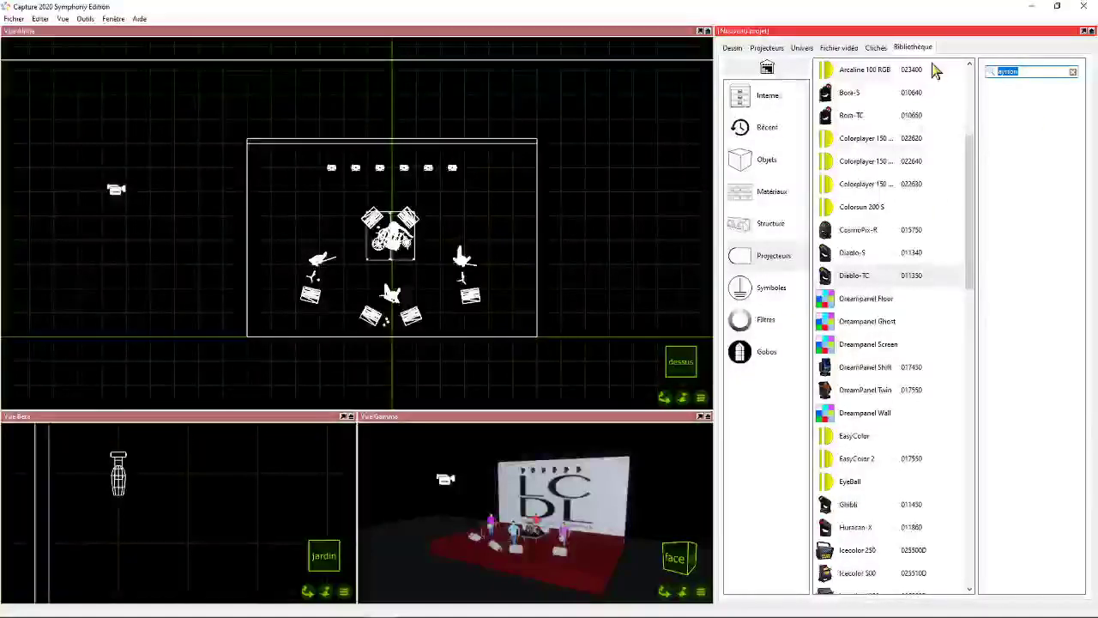
{"action": "type", "text": "814"}
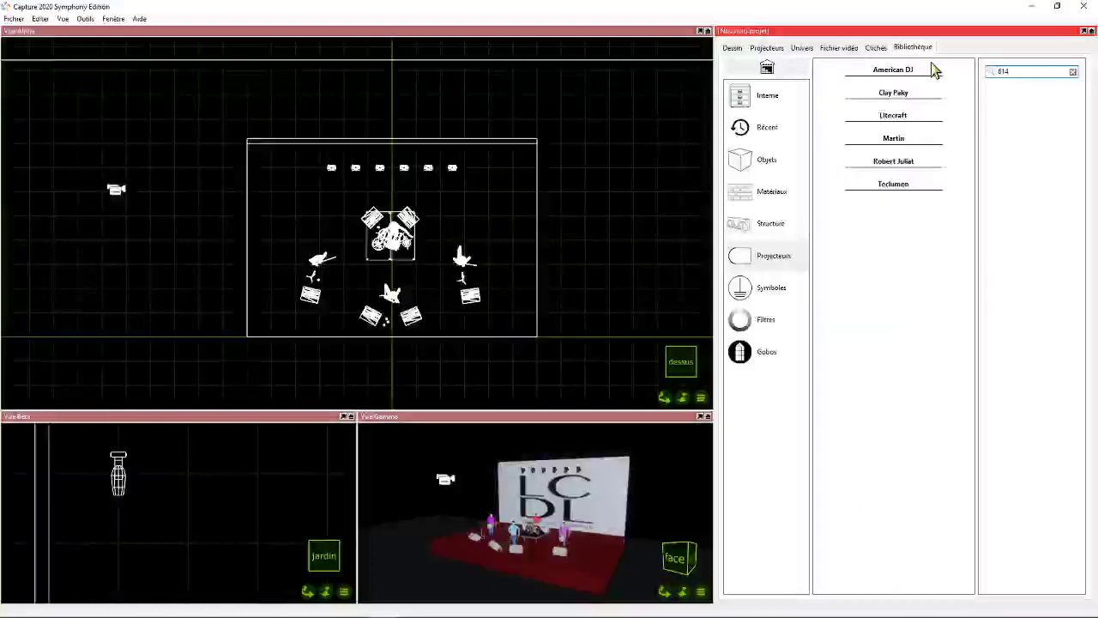
{"action": "left_click", "coordinate": [908, 163]}
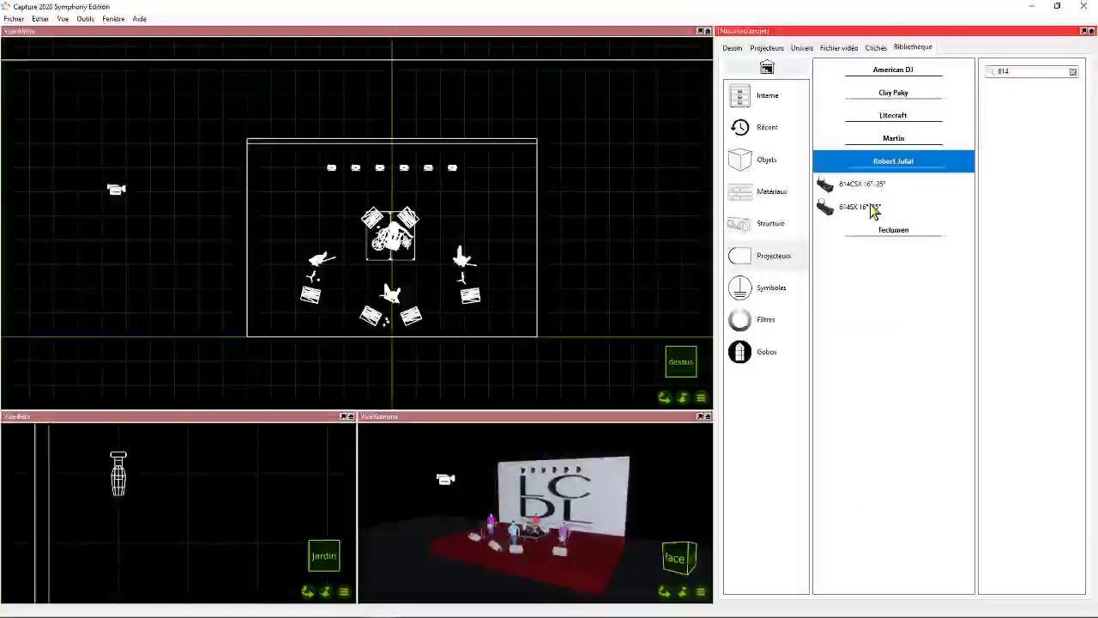
{"action": "left_click_drag", "start_coordinate": [873, 212], "coordinate": [391, 387]}
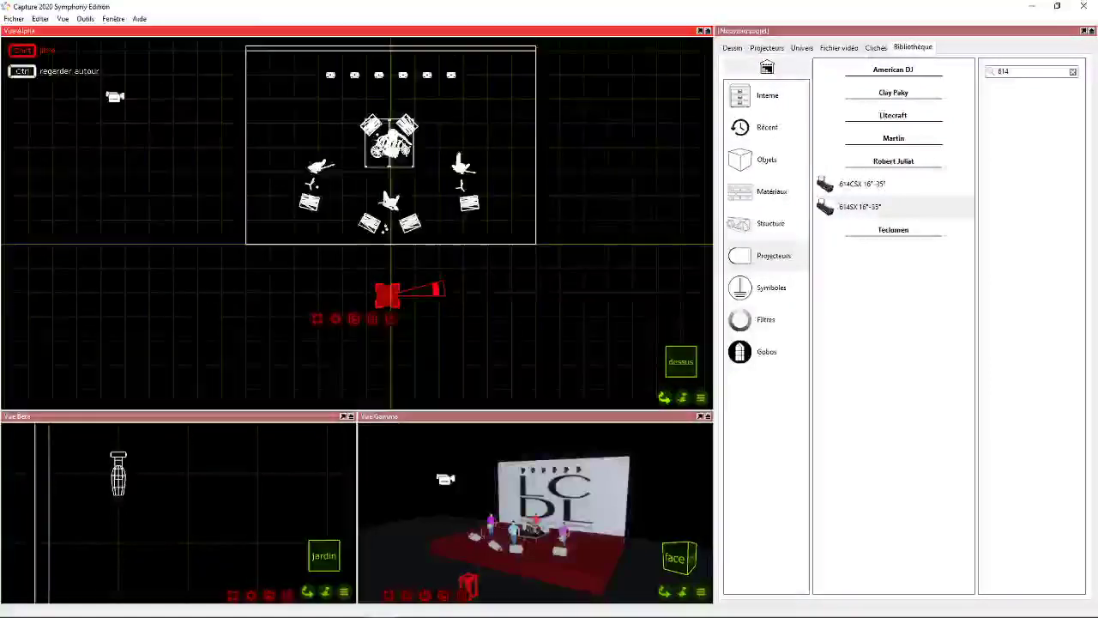
{"action": "left_click_drag", "start_coordinate": [664, 400], "coordinate": [665, 393]}
{"action": "left_click_drag", "start_coordinate": [386, 291], "coordinate": [387, 331]}
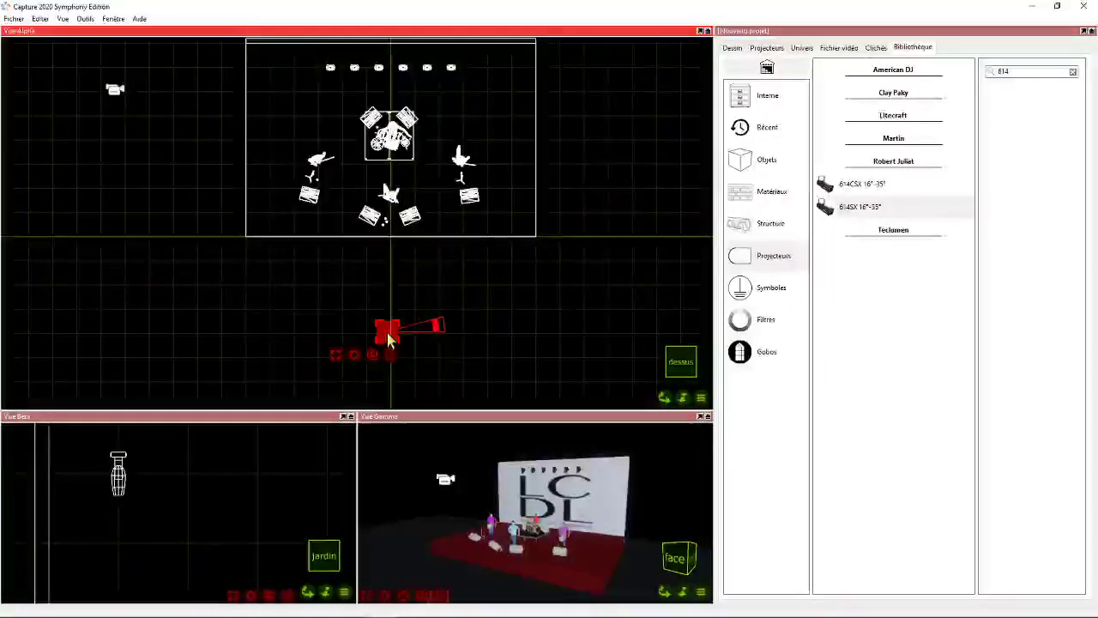
- Duplicate the placed 614SX with a Décalage X of 1 m and 7 copies
{"action": "right_click", "coordinate": [357, 358]}
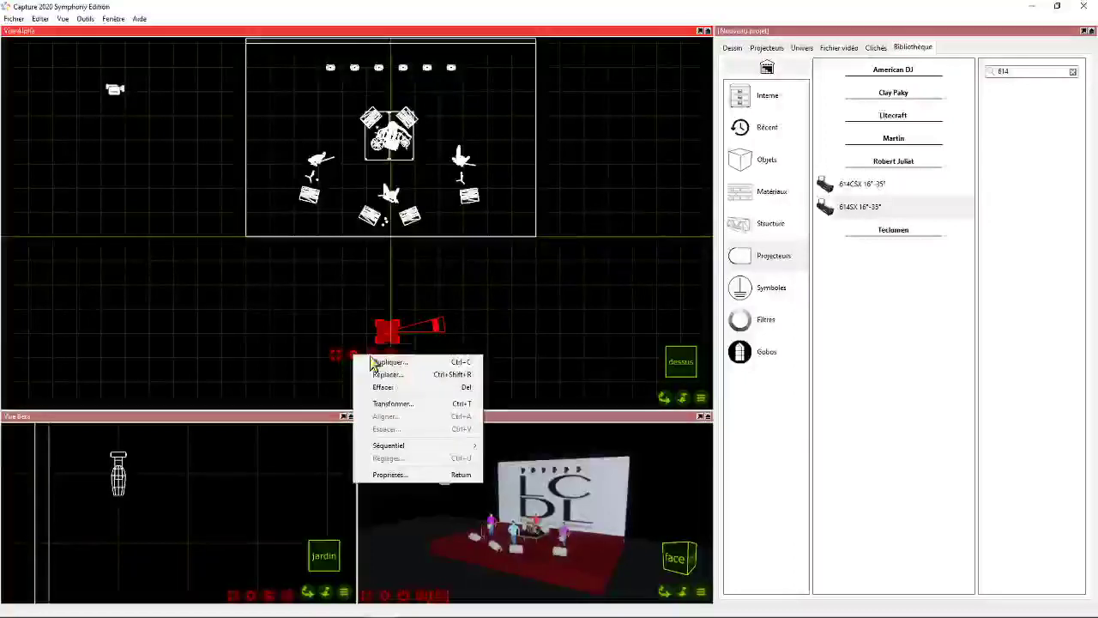
{"action": "left_click", "coordinate": [390, 360]}
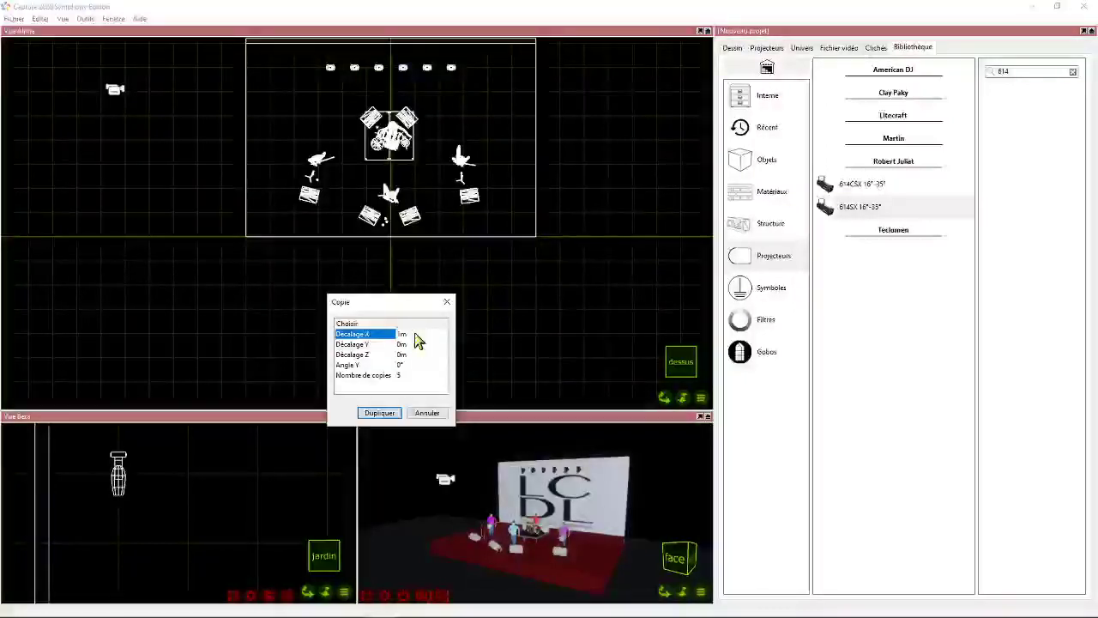
{"action": "left_click", "coordinate": [400, 375]}
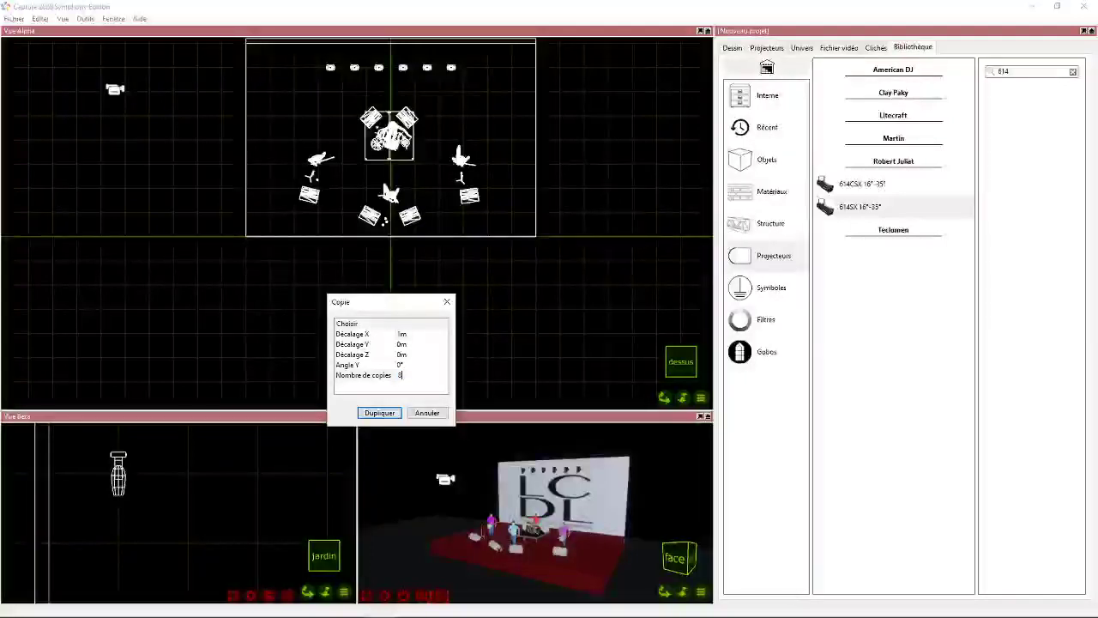
{"action": "type", "text": "7"}
{"action": "left_click", "coordinate": [381, 414]}
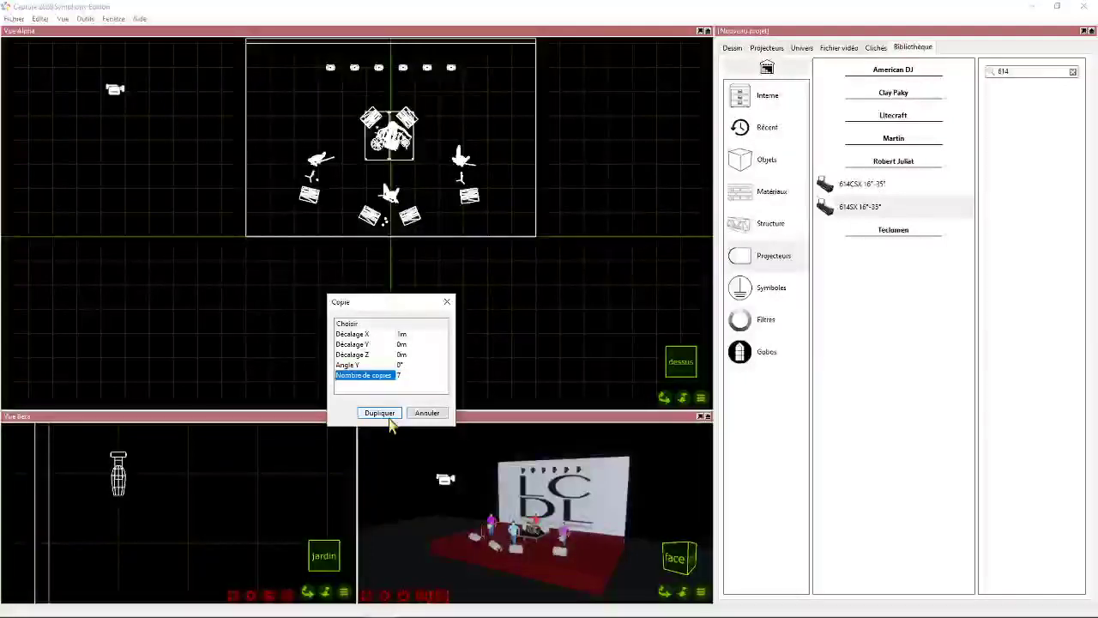
- Select the whole row of 614SX fixtures and move it to the absolute position X 0 m, Y 7 m, Z 4 m
{"action": "left_click_drag", "start_coordinate": [366, 296], "coordinate": [626, 382]}
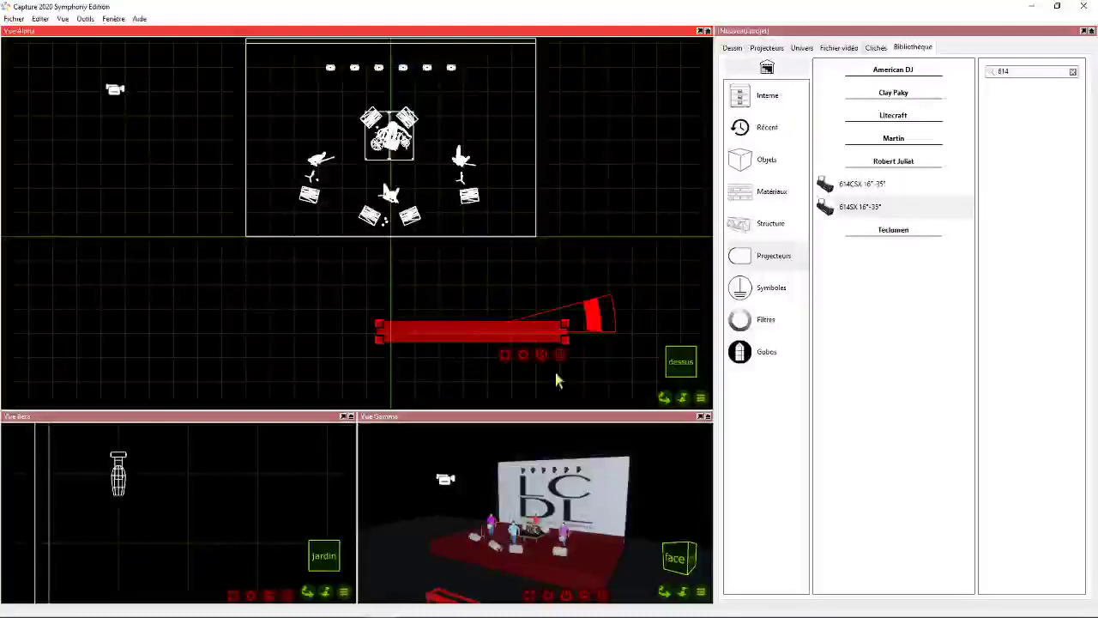
{"action": "left_click_drag", "start_coordinate": [463, 339], "coordinate": [392, 335]}
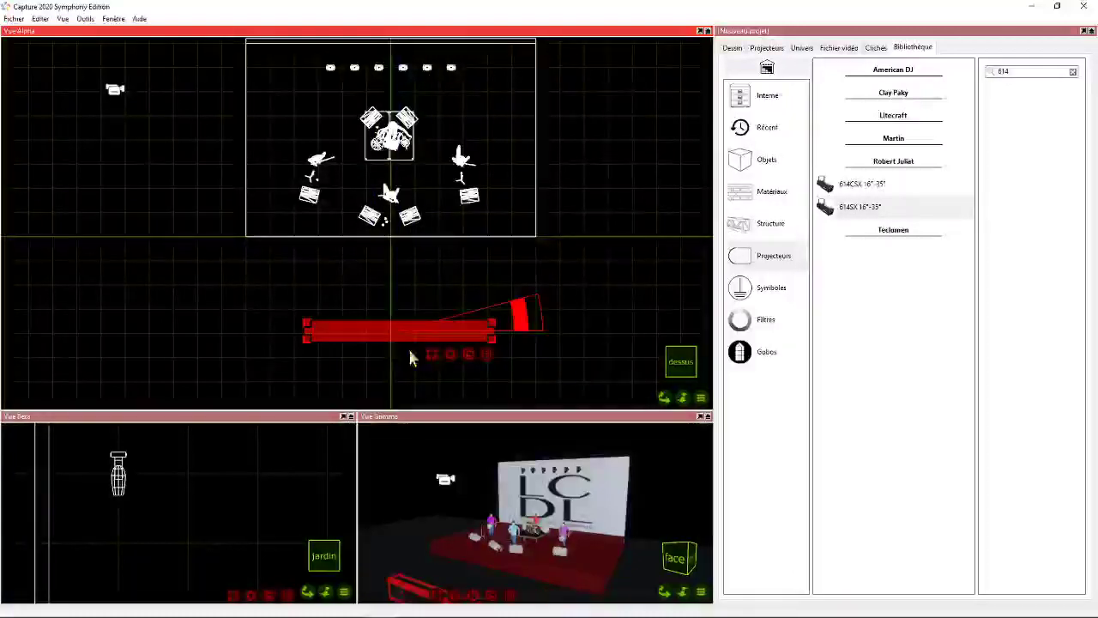
{"action": "right_click", "coordinate": [447, 352]}
{"action": "left_click", "coordinate": [504, 415]}
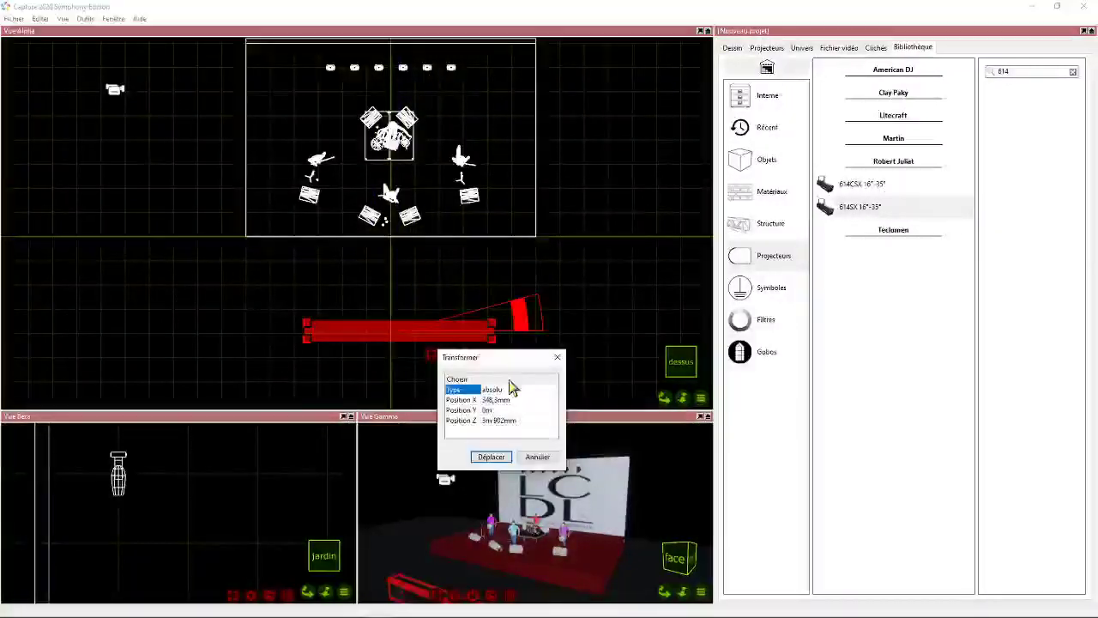
{"action": "left_click", "coordinate": [497, 400]}
{"action": "type", "text": "0"}
{"action": "key", "text": "Return"}
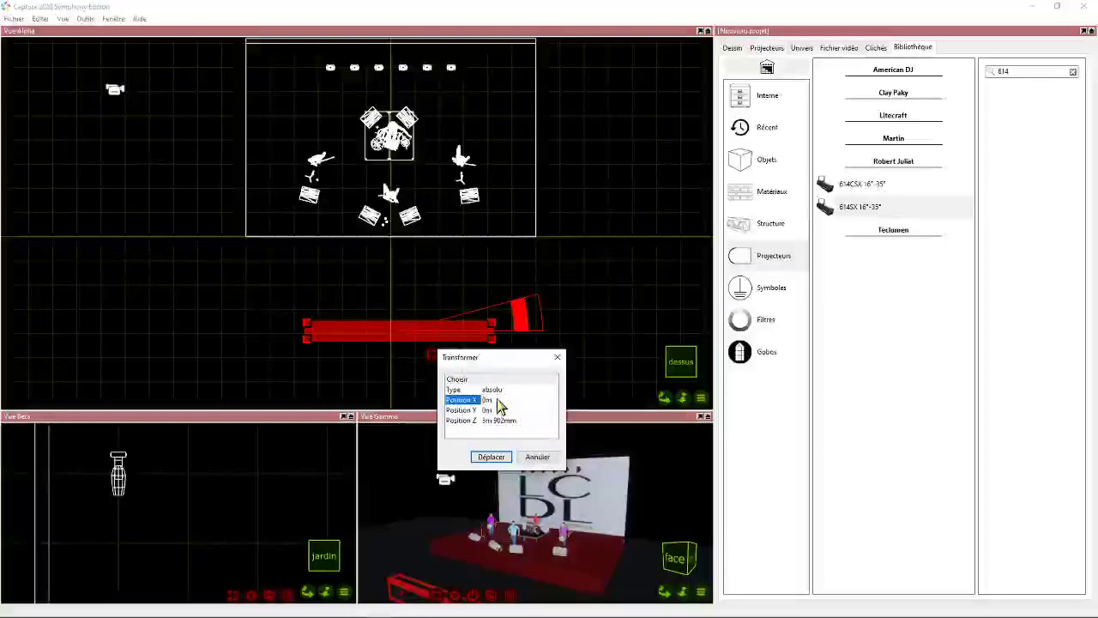
{"action": "left_click", "coordinate": [493, 410]}
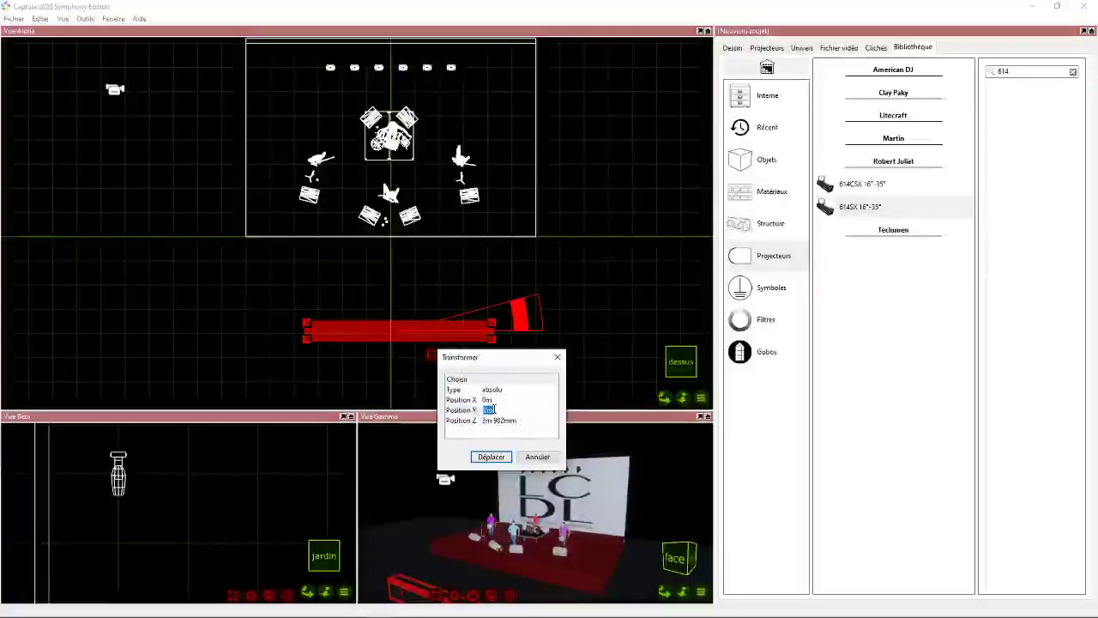
{"action": "type", "text": "7"}
{"action": "key", "text": "Return"}
{"action": "left_click", "coordinate": [498, 420]}
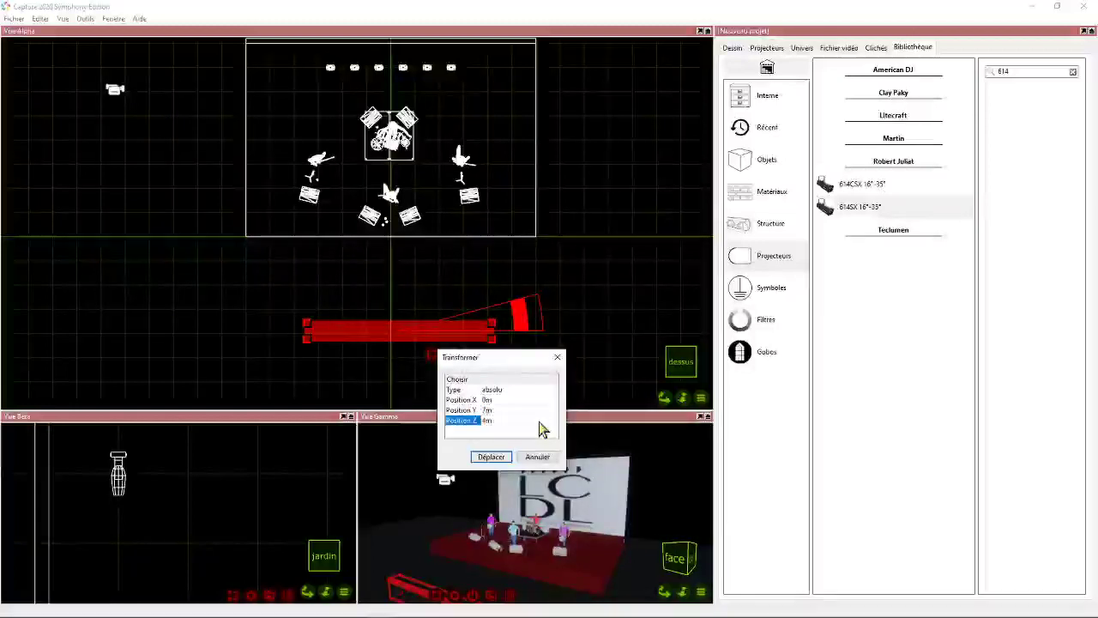
{"action": "left_click", "coordinate": [491, 456]}
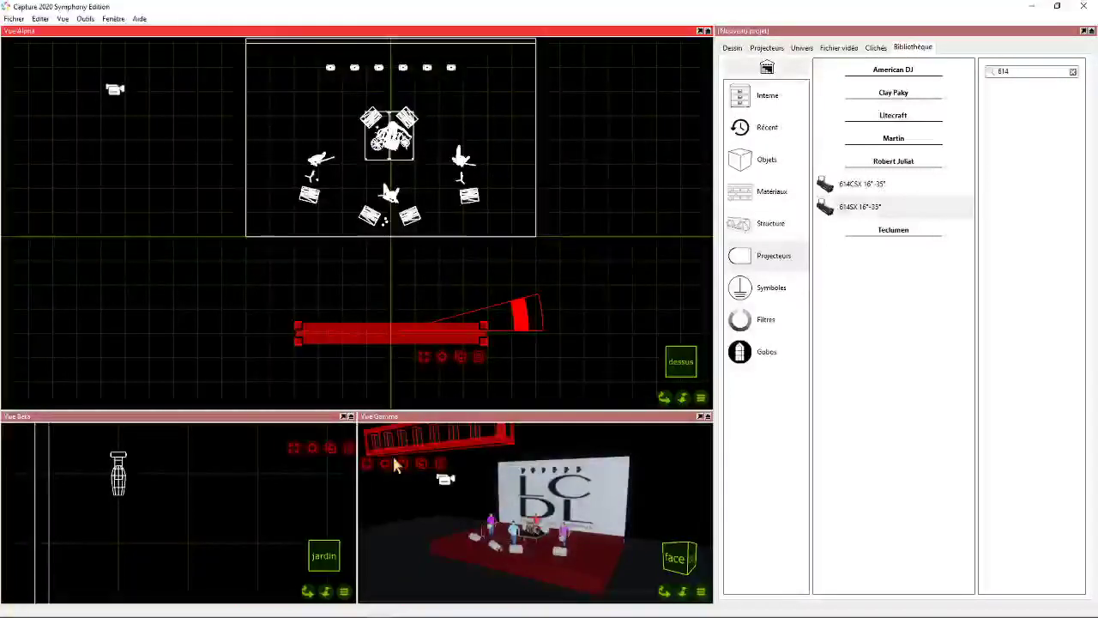
- Switch on the light of the selected 614SX row at 100% in the perspective view
{"action": "scroll", "coordinate": [266, 480], "scroll_direction": "down", "scroll_amount": 5}
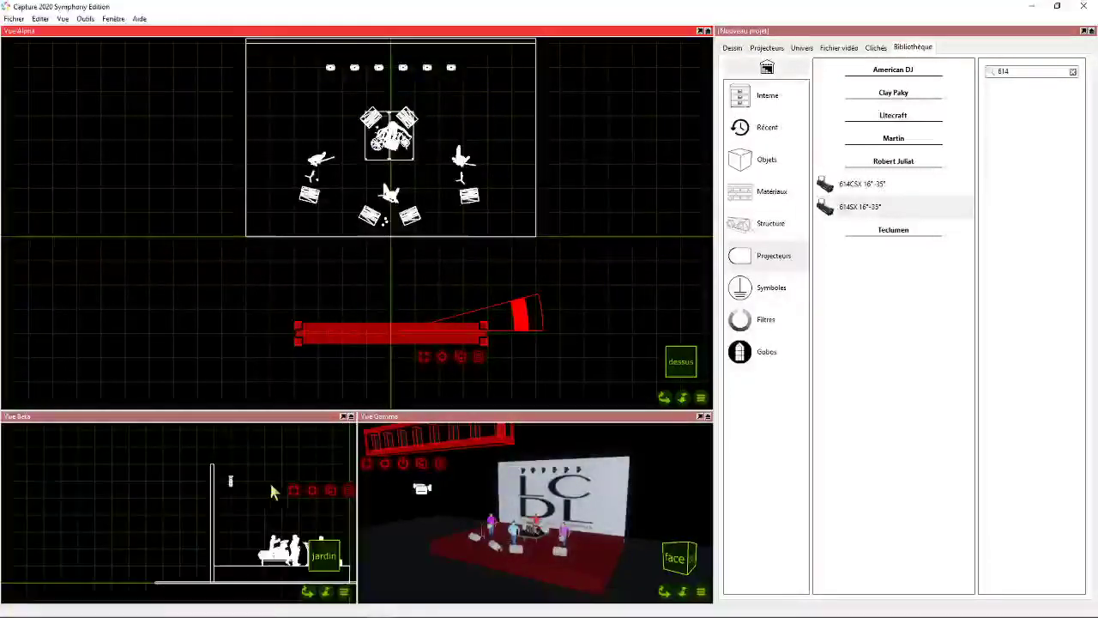
{"action": "left_click", "coordinate": [307, 591]}
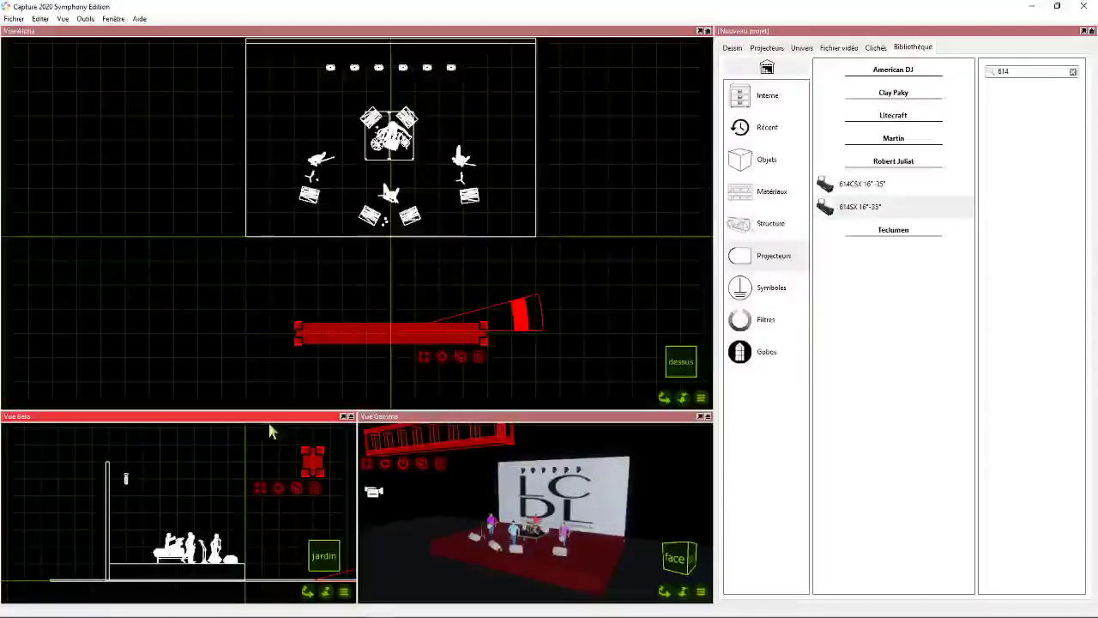
{"action": "left_click", "coordinate": [403, 467]}
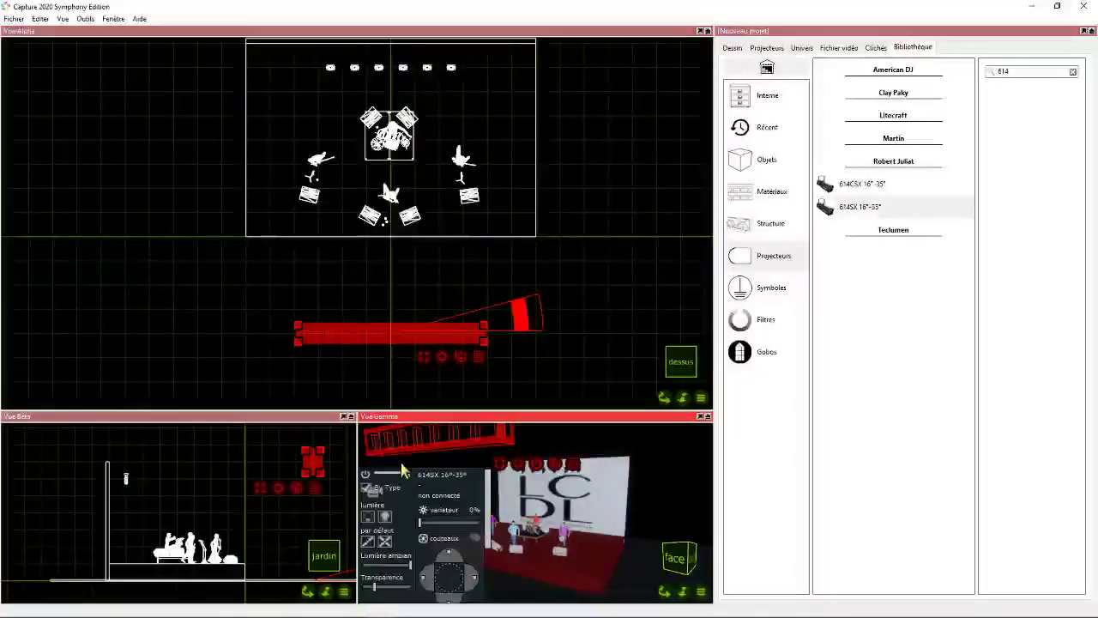
{"action": "left_click", "coordinate": [384, 517]}
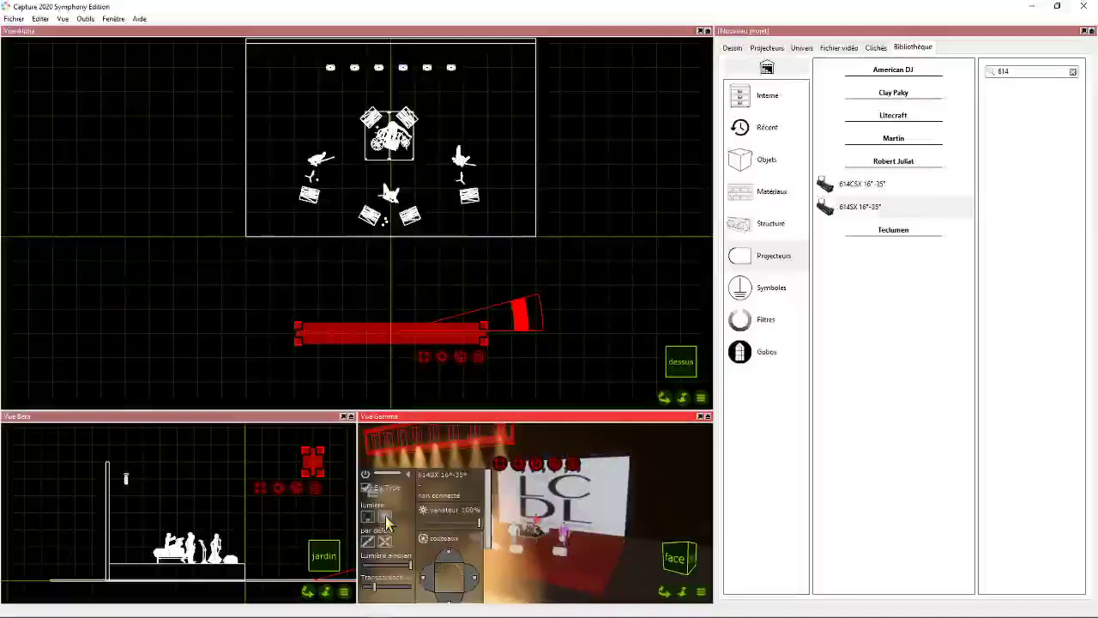
{"action": "left_click", "coordinate": [365, 477]}
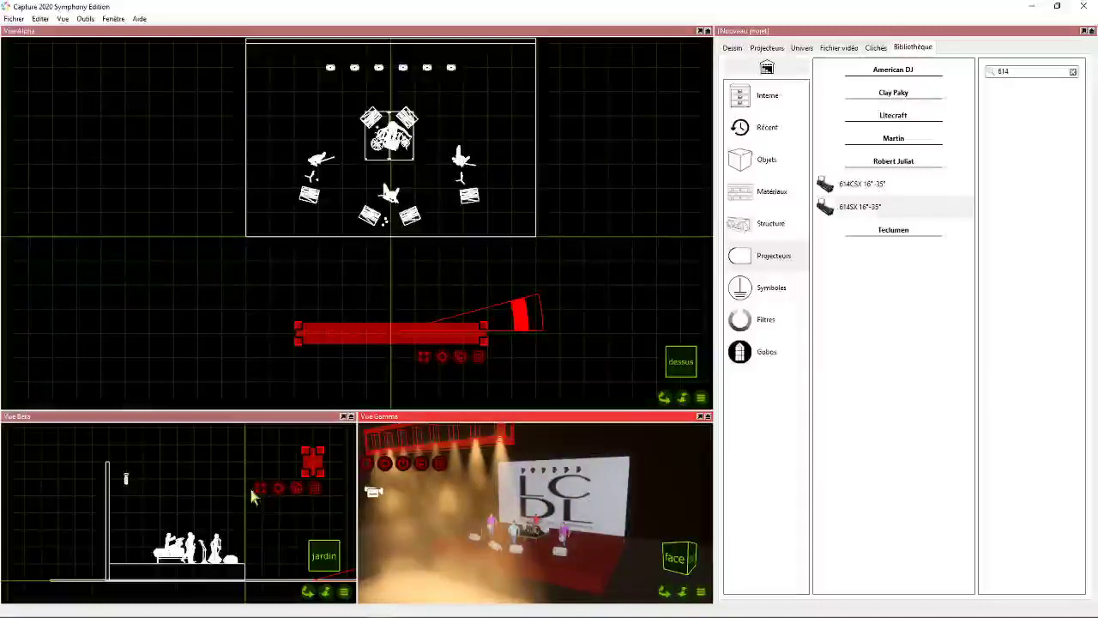
- Tilt the 614SX row down in the side view so the beams aim at the musicians on stage
{"action": "left_click", "coordinate": [327, 464]}
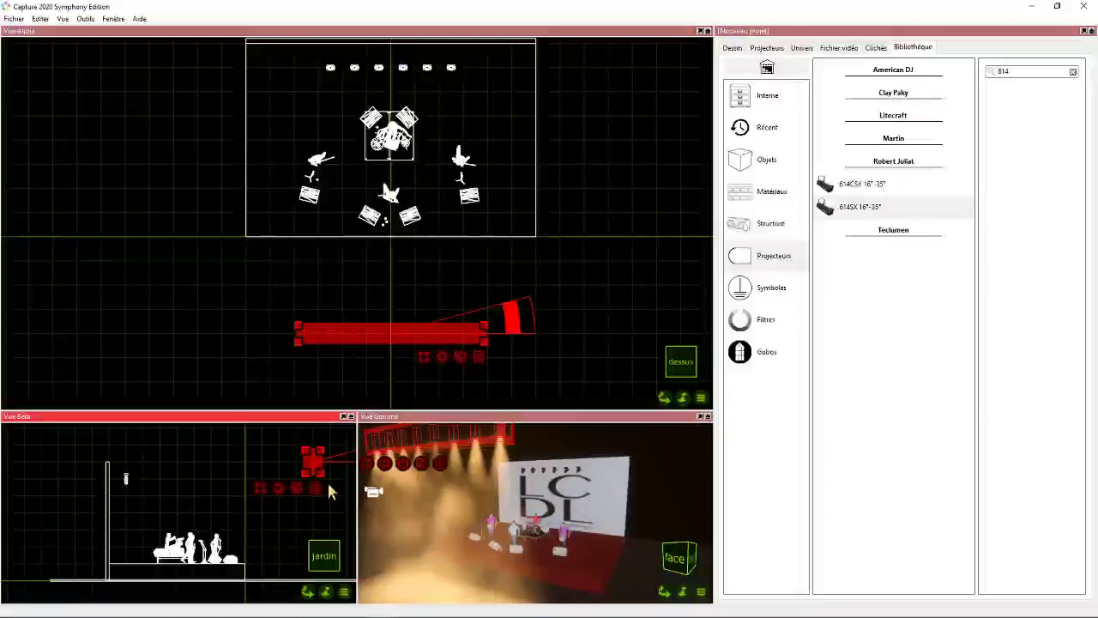
{"action": "left_click", "coordinate": [324, 560]}
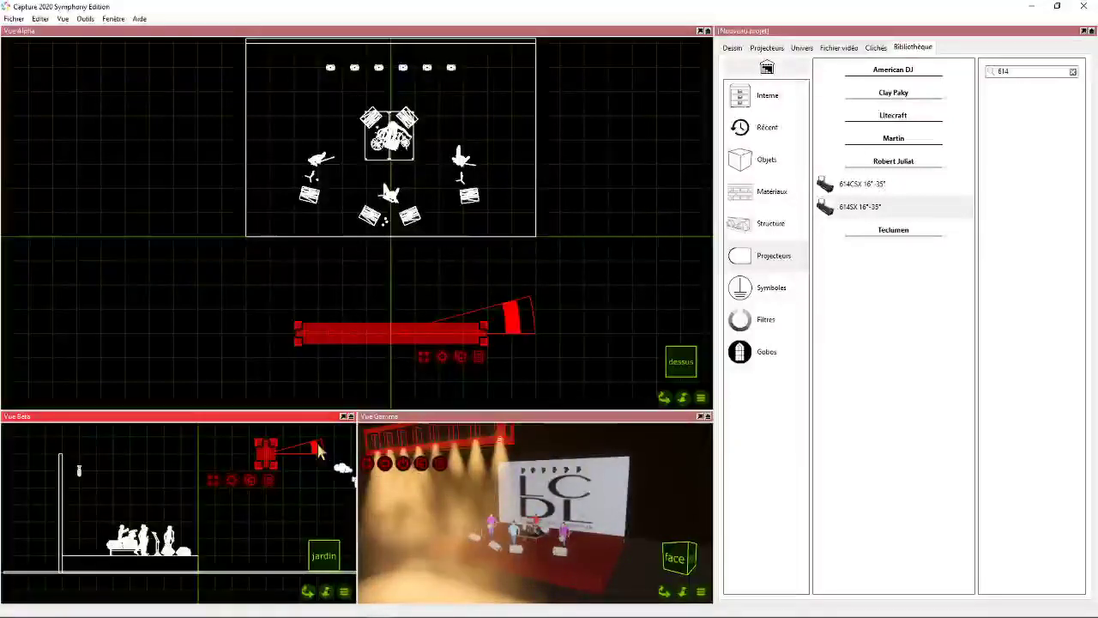
{"action": "left_click_drag", "start_coordinate": [325, 447], "coordinate": [320, 503], "text": "shift"}
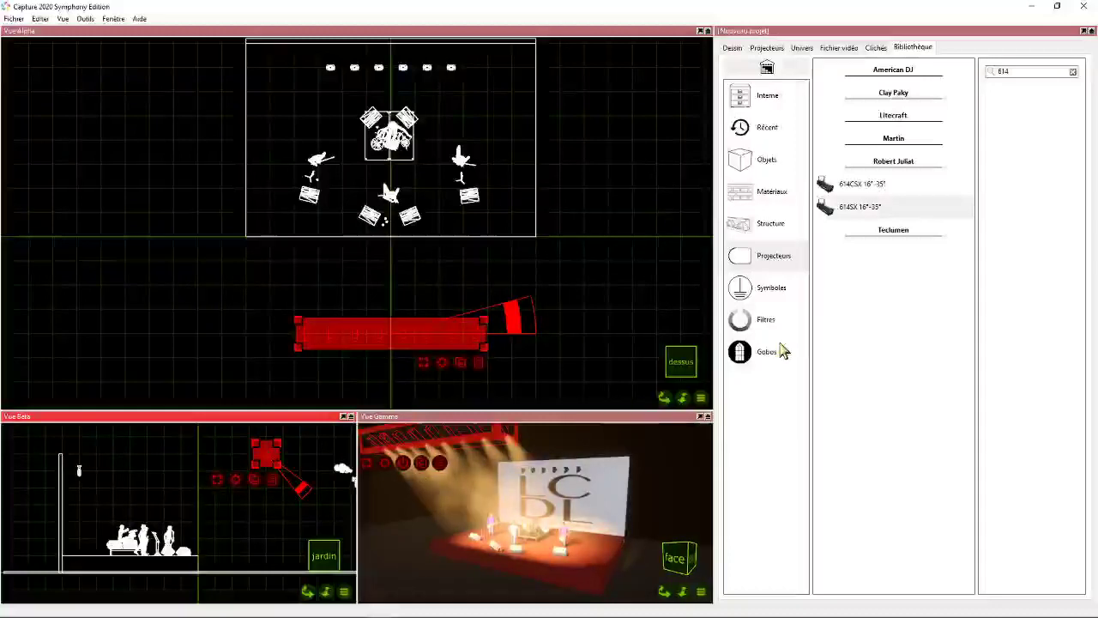
- Lower the ambient light of the perspective view to roughly a quarter of its range
{"action": "left_click", "coordinate": [523, 426]}
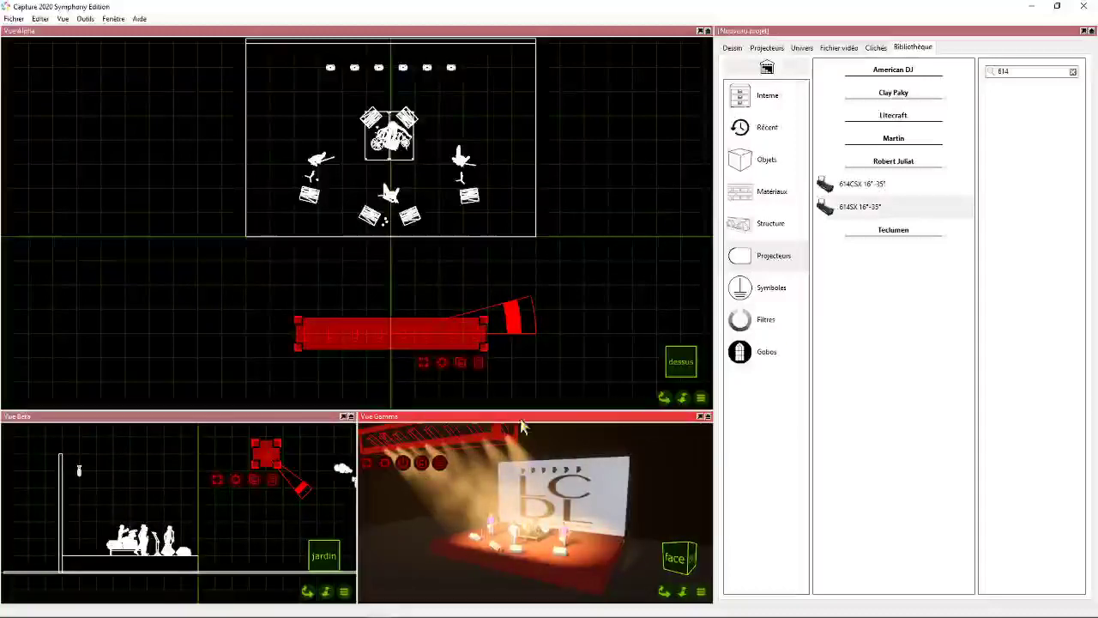
{"action": "left_click", "coordinate": [403, 465]}
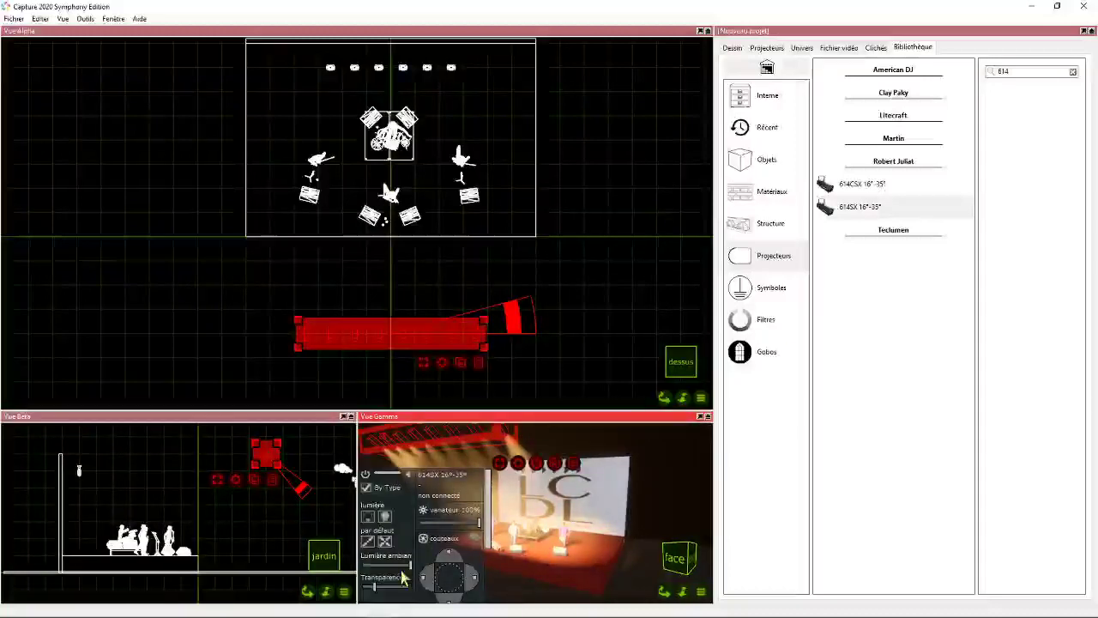
{"action": "left_click_drag", "start_coordinate": [410, 565], "coordinate": [391, 566]}
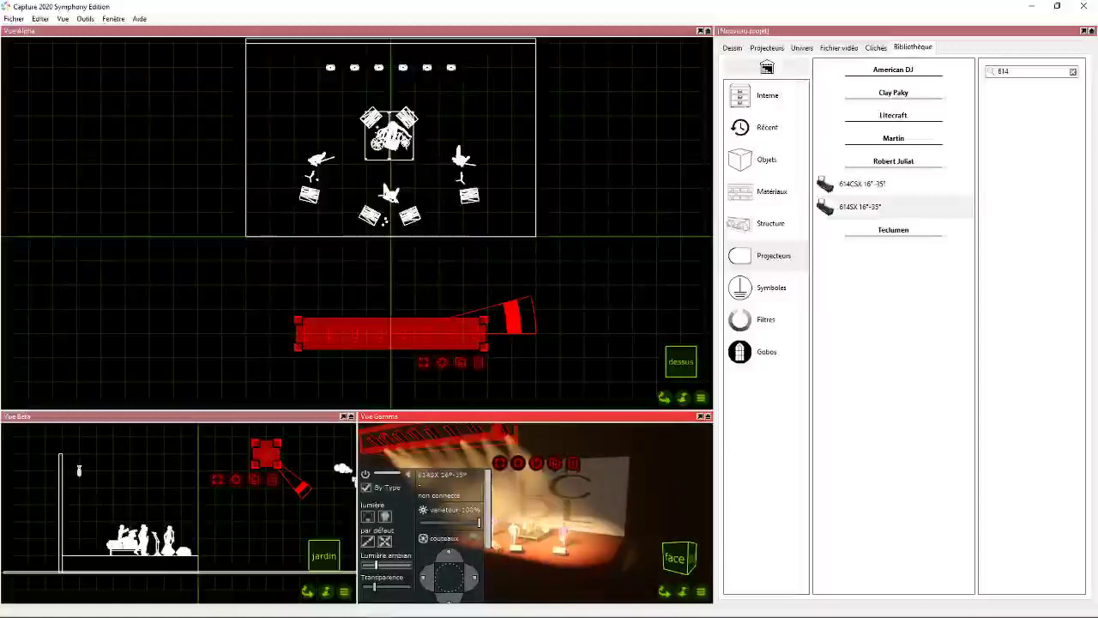
{"action": "left_click", "coordinate": [367, 476]}
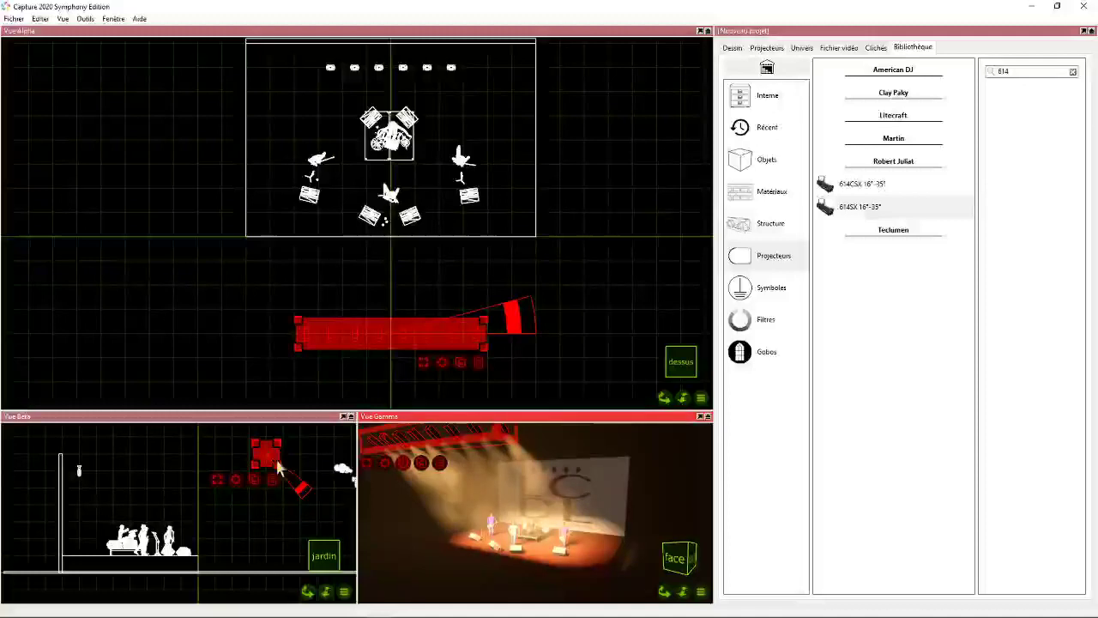
- Narrow the zoom of the whole 614SX row to about 22.1°
{"action": "left_click", "coordinate": [405, 467]}
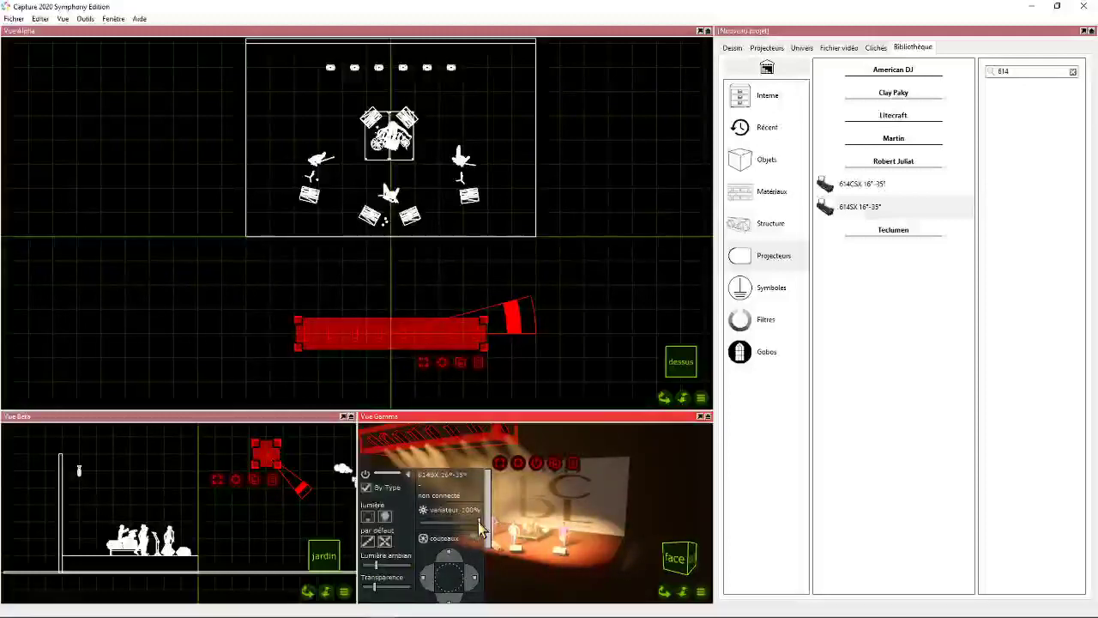
{"action": "scroll", "coordinate": [443, 495], "scroll_direction": "down", "scroll_amount": 3}
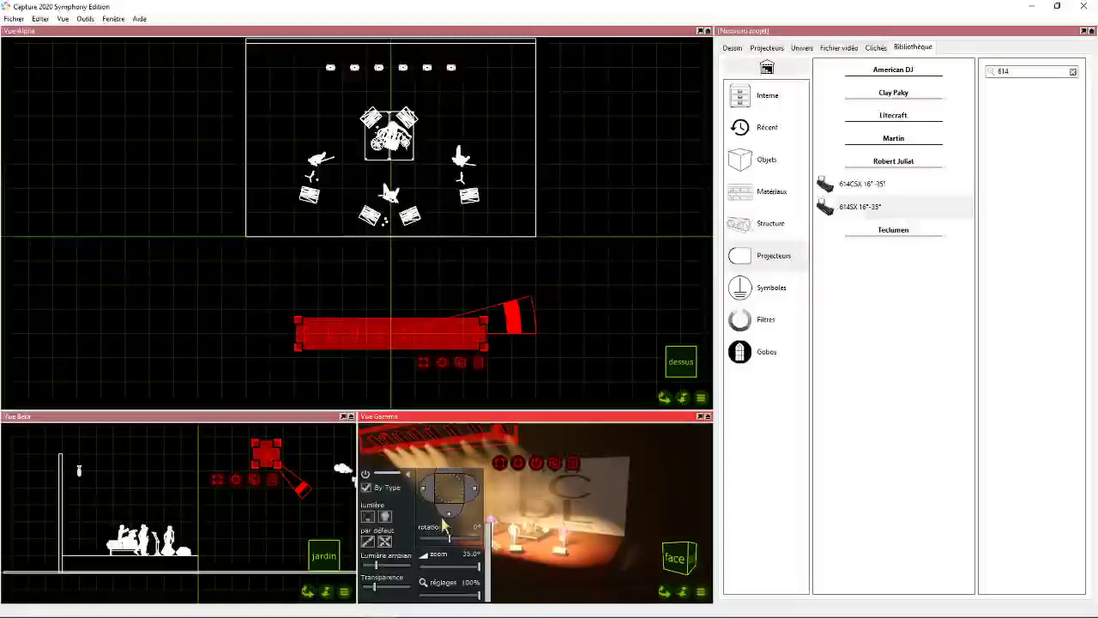
{"action": "left_click_drag", "start_coordinate": [452, 567], "coordinate": [445, 566]}
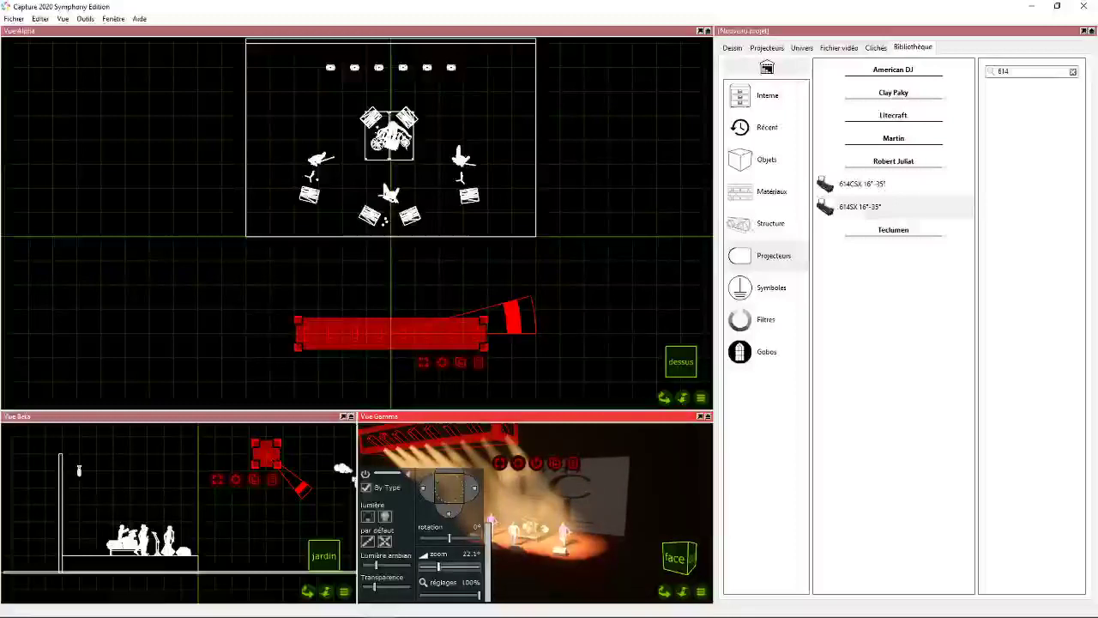
- Narrow the zoom of the two leftmost 614SX fixtures in the plan to about 17.7° and deselect them
{"action": "left_click_drag", "start_coordinate": [287, 324], "coordinate": [347, 386]}
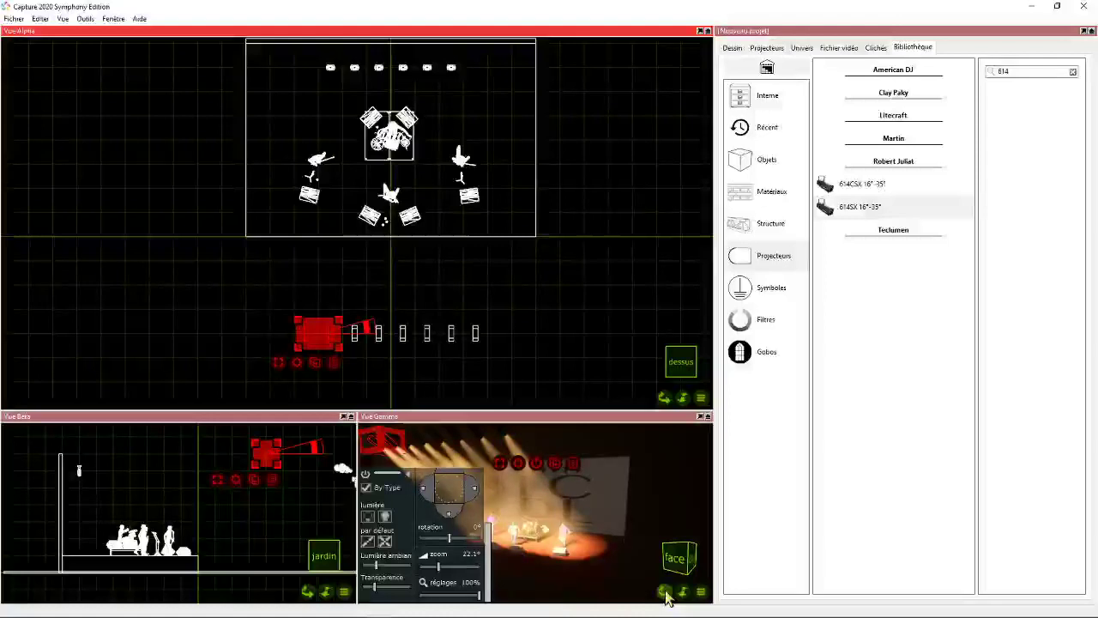
{"action": "left_click_drag", "start_coordinate": [666, 593], "coordinate": [573, 558]}
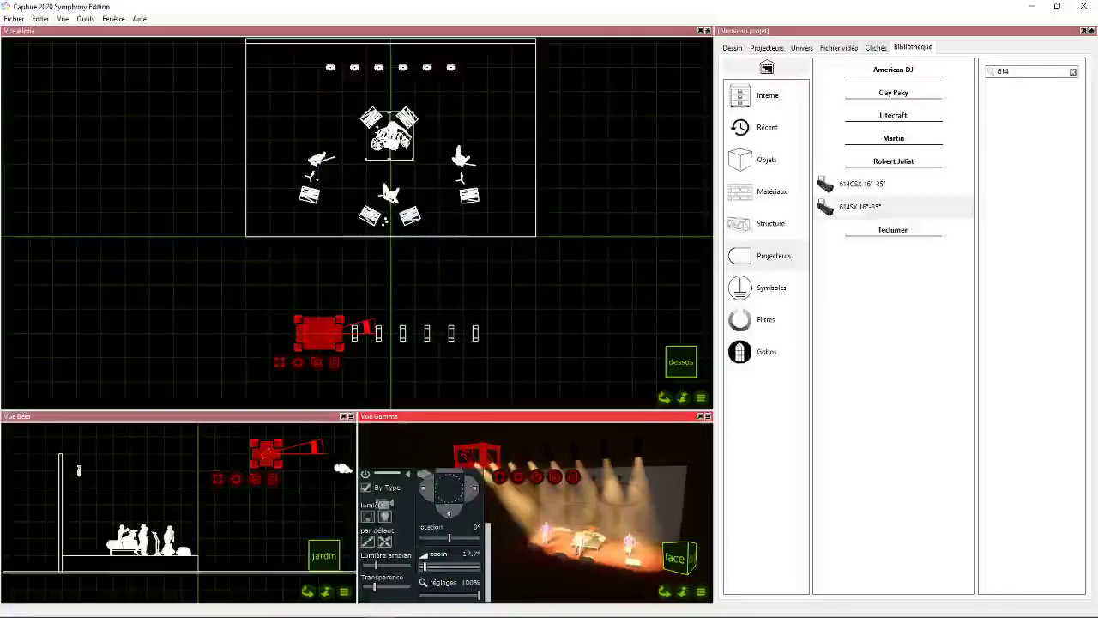
{"action": "left_click", "coordinate": [464, 309]}
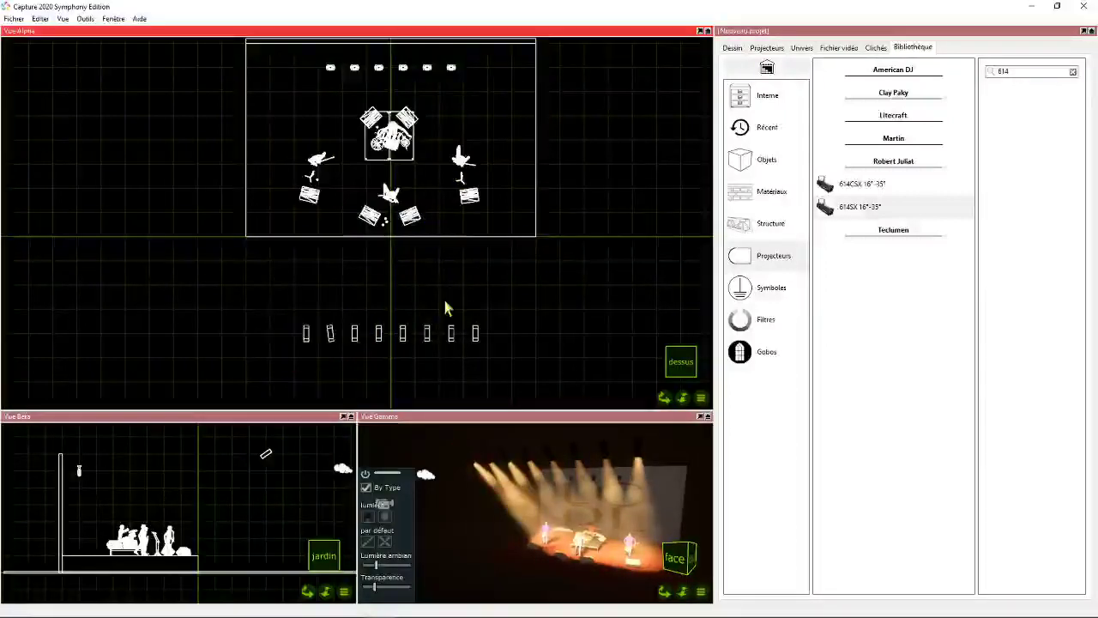
- Aim the two rightmost 614SX fixtures in the plan at the right-hand musician and narrow their zoom to about 18.5°
{"action": "left_click_drag", "start_coordinate": [443, 299], "coordinate": [495, 350]}
{"action": "left_click", "coordinate": [631, 548]}
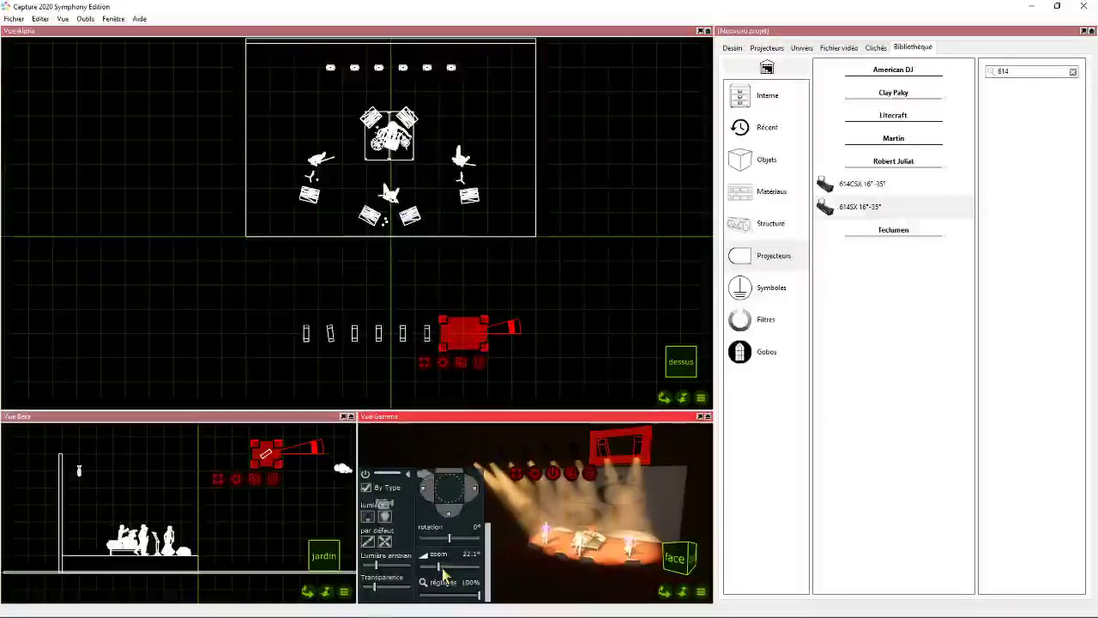
{"action": "left_click_drag", "start_coordinate": [434, 566], "coordinate": [426, 566]}
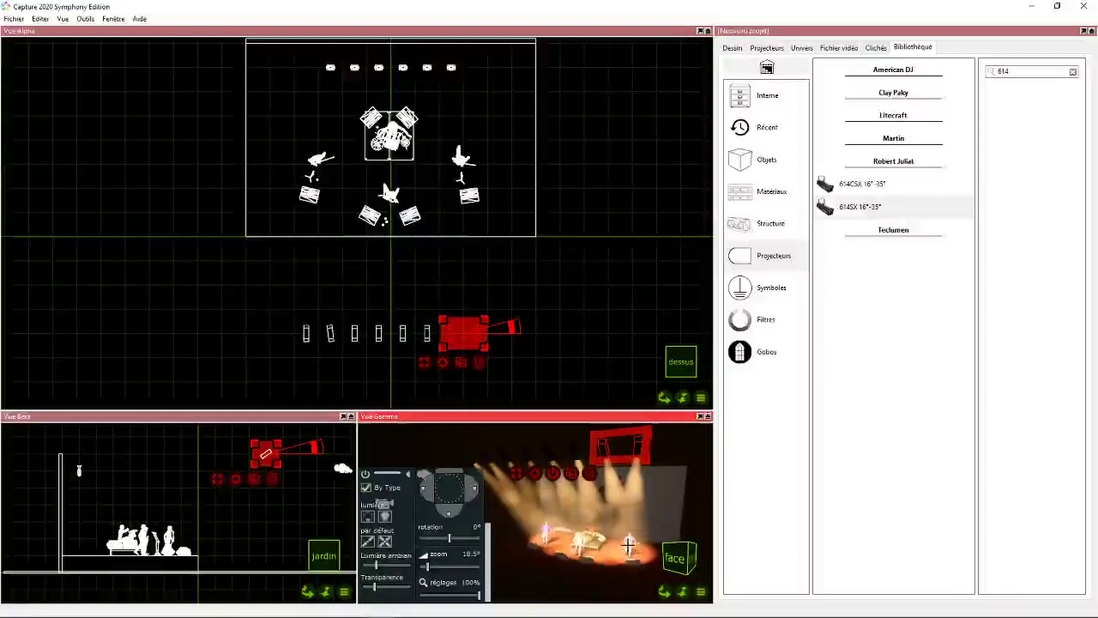
- Aim the third and sixth 614SX fixtures of the row at the drummer, with their zoom narrowed to about 16.4°
{"action": "left_click", "coordinate": [353, 328]}
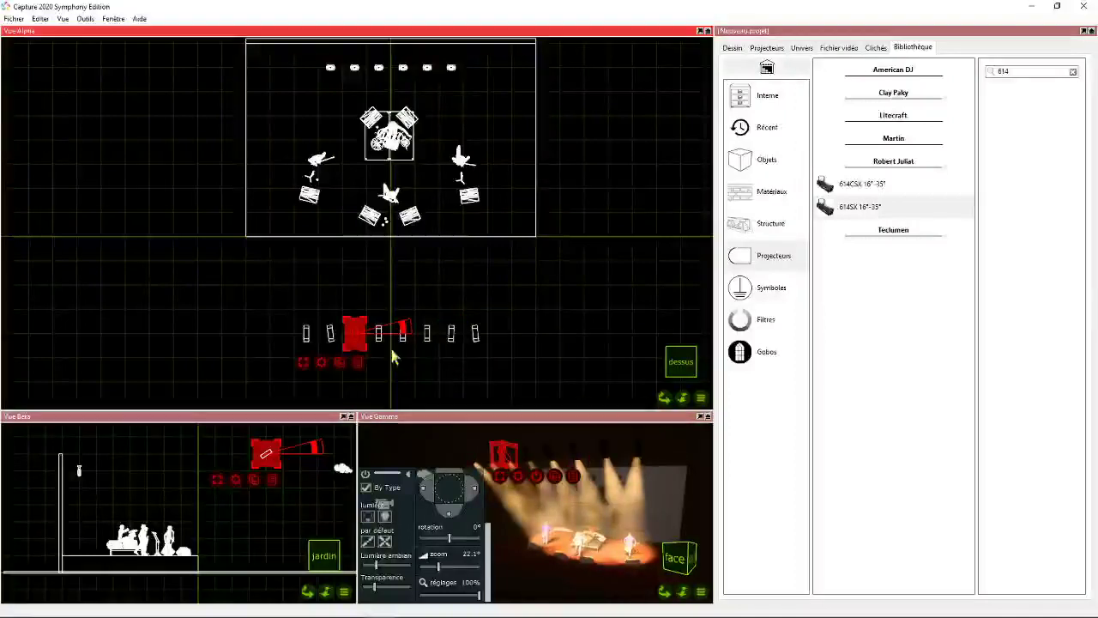
{"action": "left_click_drag", "start_coordinate": [417, 308], "coordinate": [433, 354], "text": "shift"}
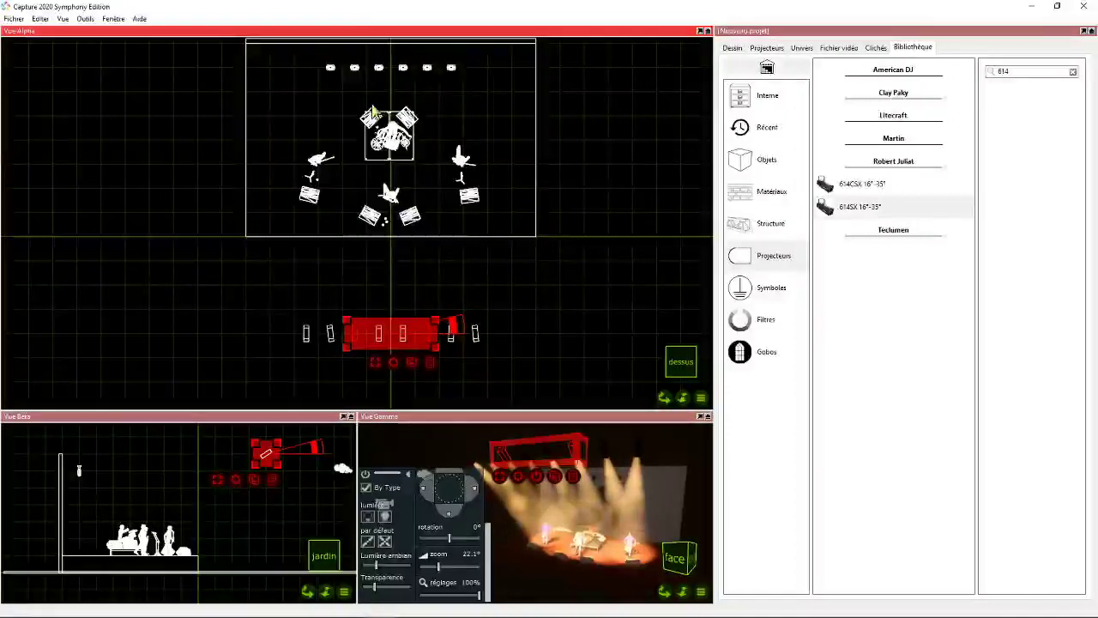
{"action": "left_click", "coordinate": [588, 532]}
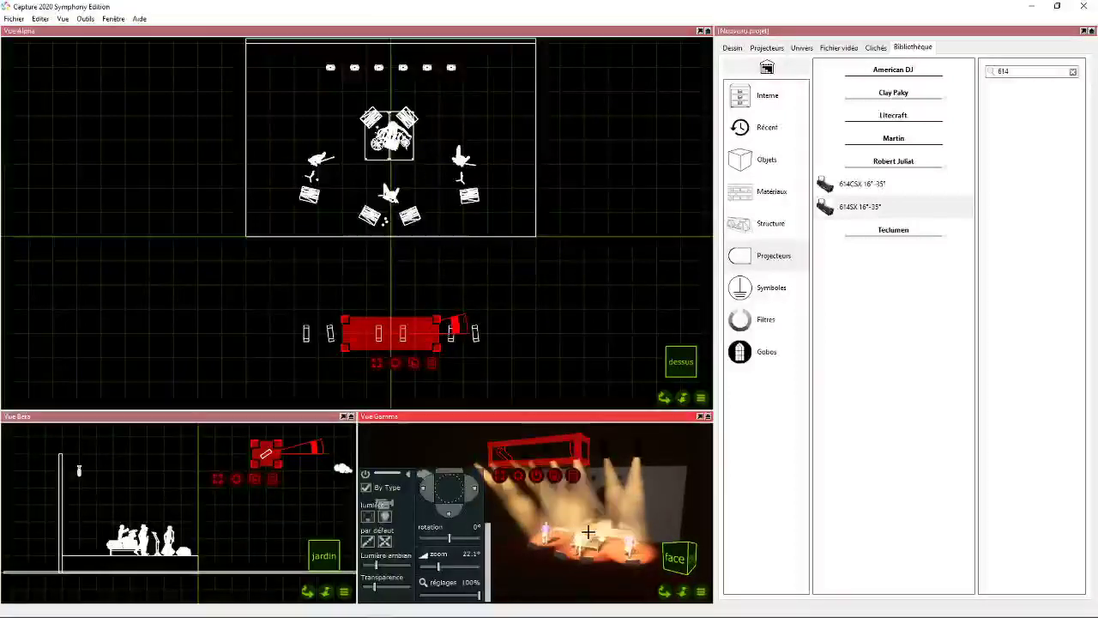
{"action": "scroll", "coordinate": [592, 542], "scroll_direction": "up", "scroll_amount": 5}
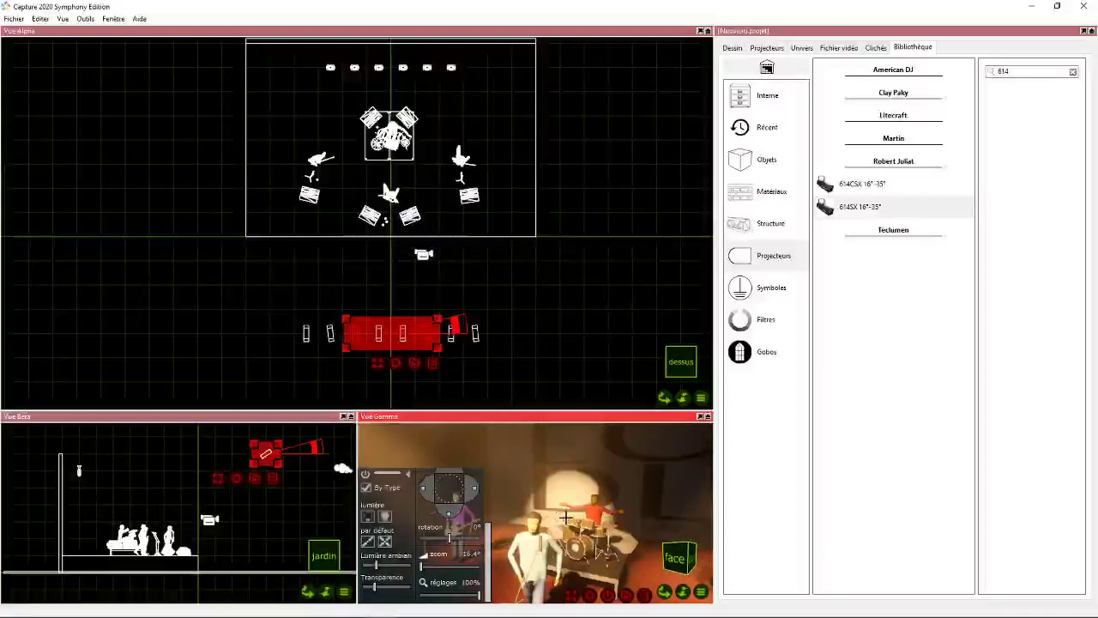
{"action": "left_click_drag", "start_coordinate": [666, 592], "coordinate": [696, 606]}
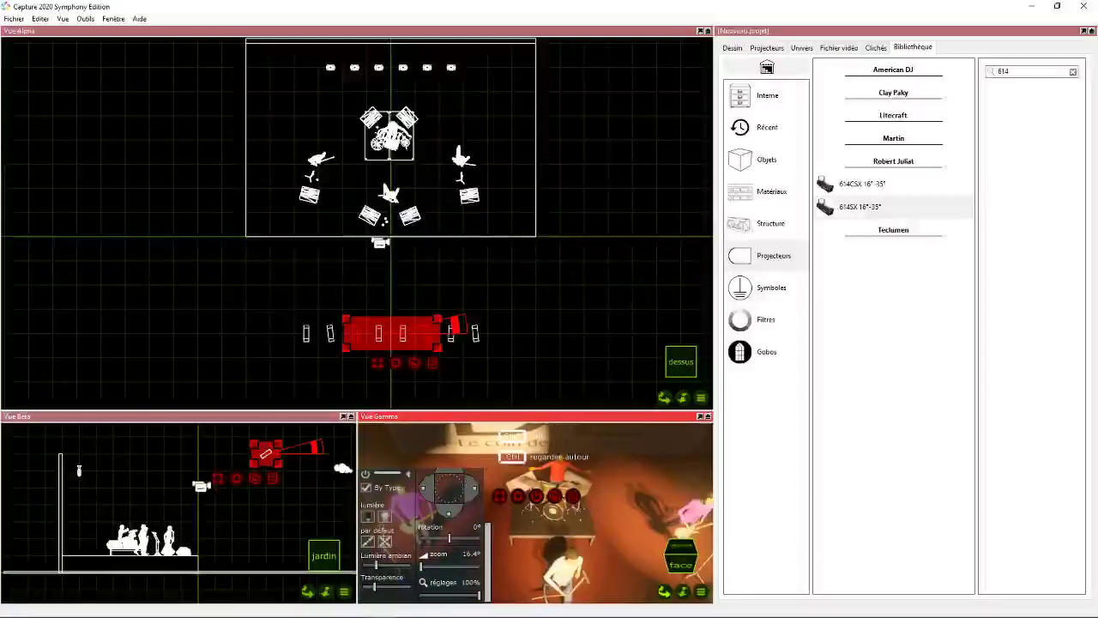
{"action": "left_click_drag", "start_coordinate": [555, 491], "coordinate": [555, 496]}
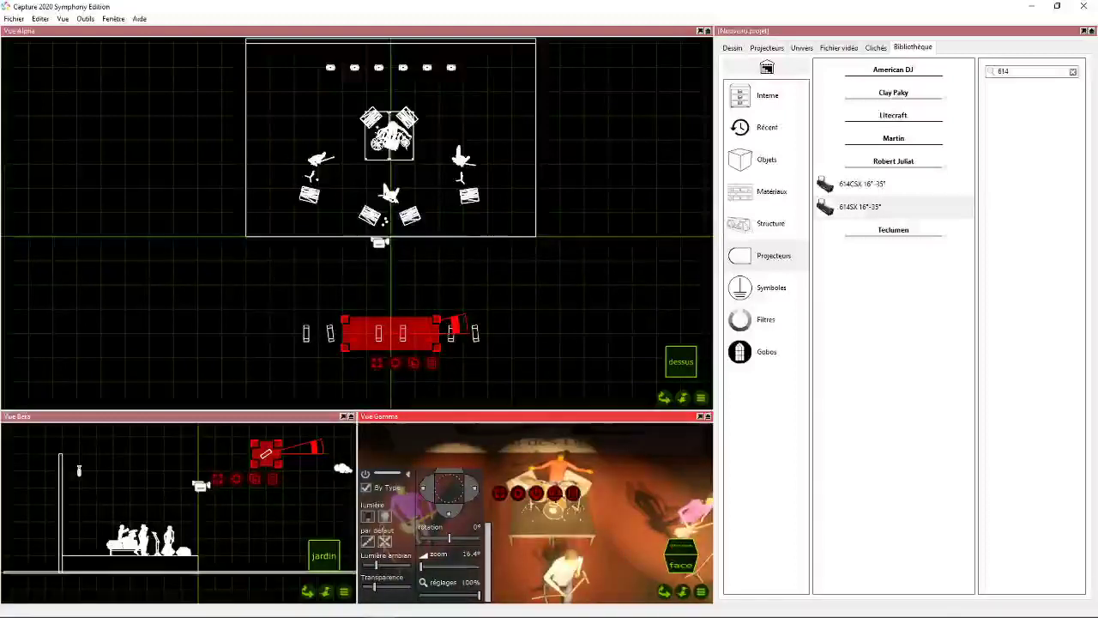
- Aim the two middle 614SX fixtures at the front singer, narrow their zoom to about 19.4° and deselect them
{"action": "mouse_move", "coordinate": [660, 590]}
{"action": "left_mouse_down"}
{"action": "mouse_move", "coordinate": [598, 557]}
{"action": "mouse_move", "coordinate": [643, 583]}
{"action": "left_mouse_up"}
{"action": "left_click_drag", "start_coordinate": [360, 298], "coordinate": [410, 353]}
{"action": "left_click", "coordinate": [550, 512]}
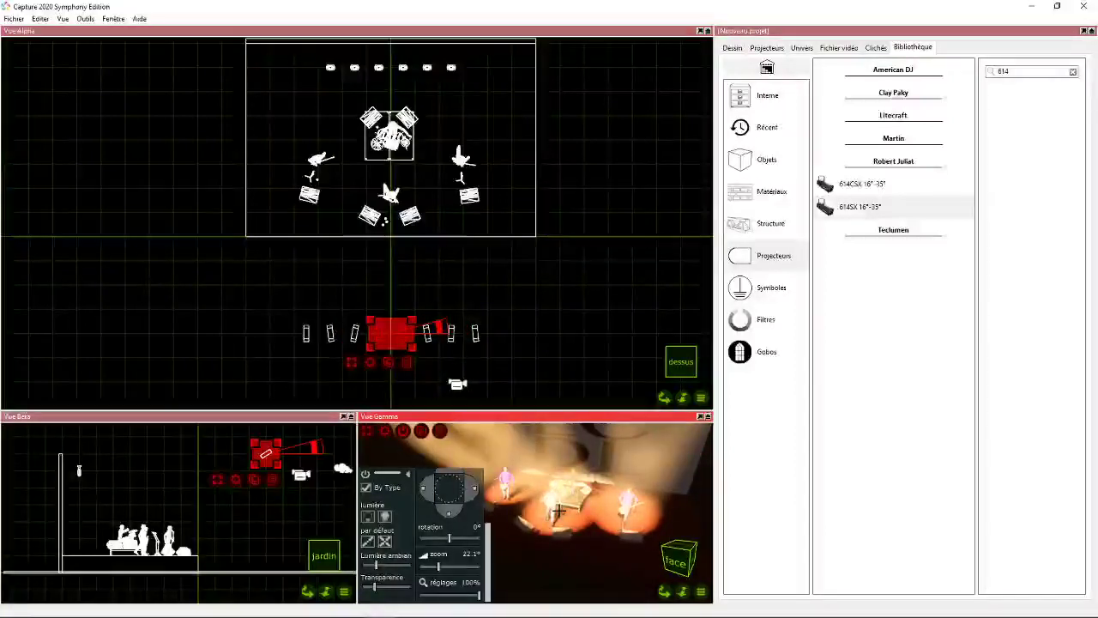
{"action": "left_click_drag", "start_coordinate": [663, 592], "coordinate": [579, 593]}
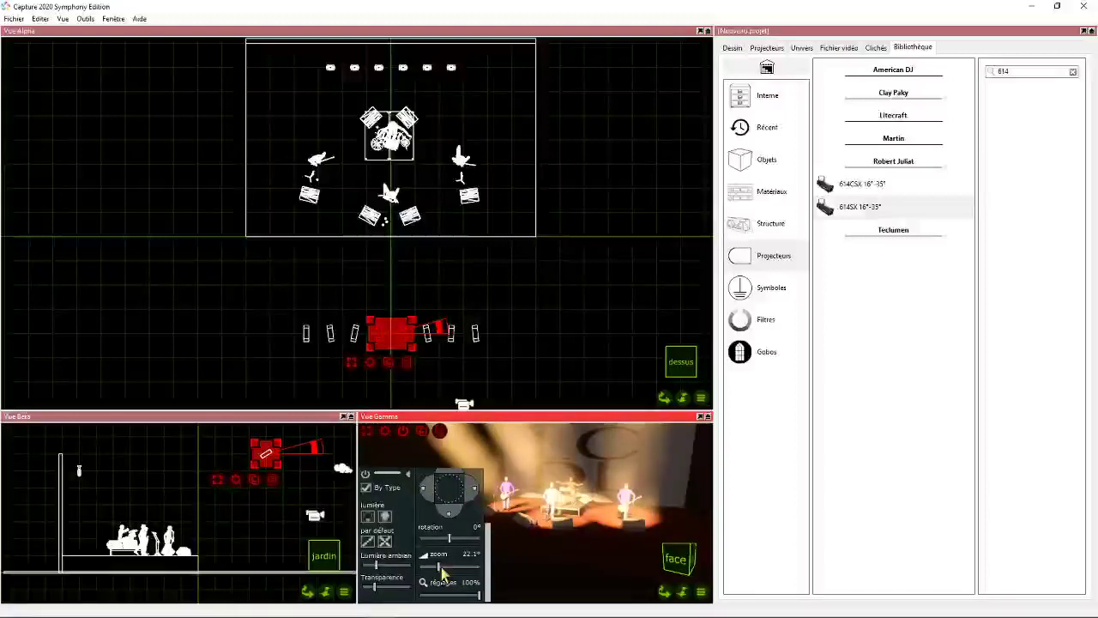
{"action": "left_click_drag", "start_coordinate": [440, 568], "coordinate": [431, 568]}
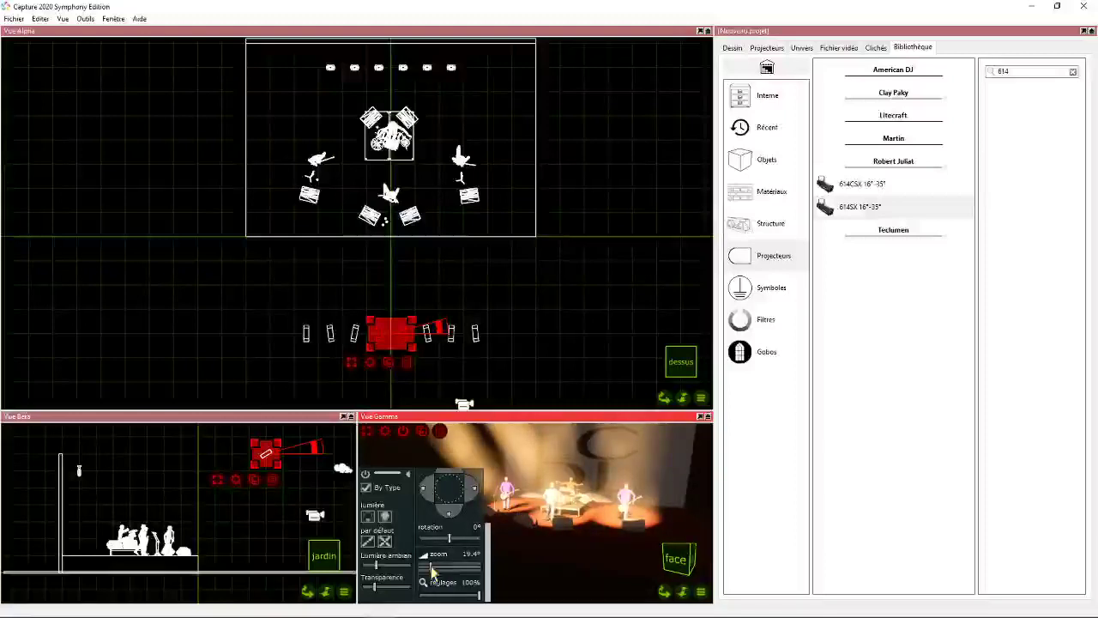
{"action": "left_click", "coordinate": [538, 314]}
- Patch the whole row of eight 614SX fixtures in universe A starting at channel 226, then deselect them
{"action": "left_click_drag", "start_coordinate": [248, 300], "coordinate": [501, 367]}
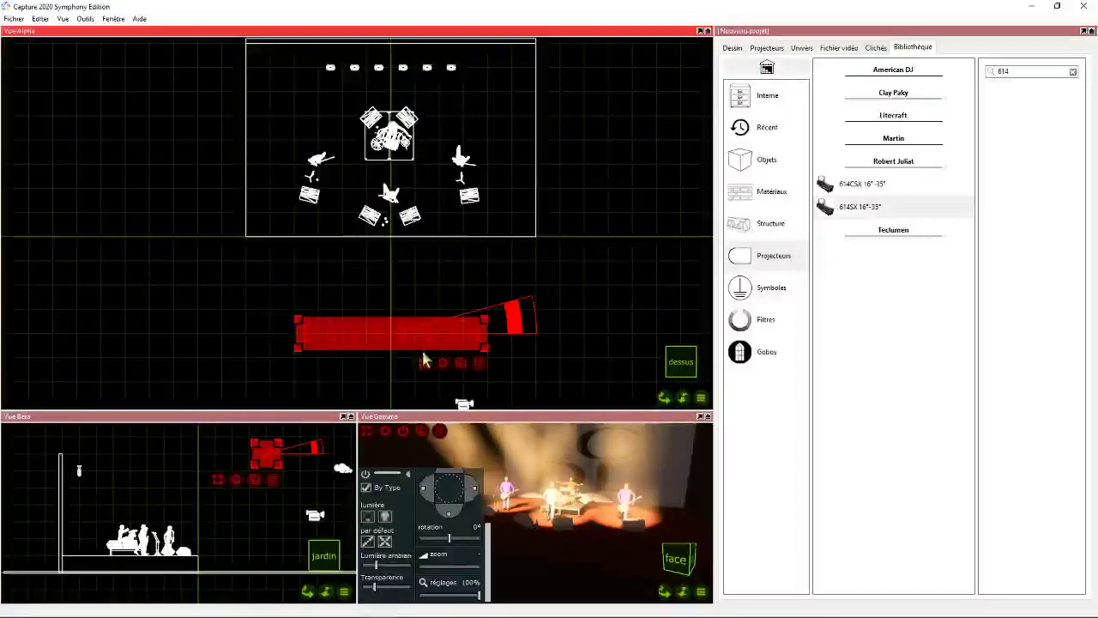
{"action": "left_click", "coordinate": [765, 47]}
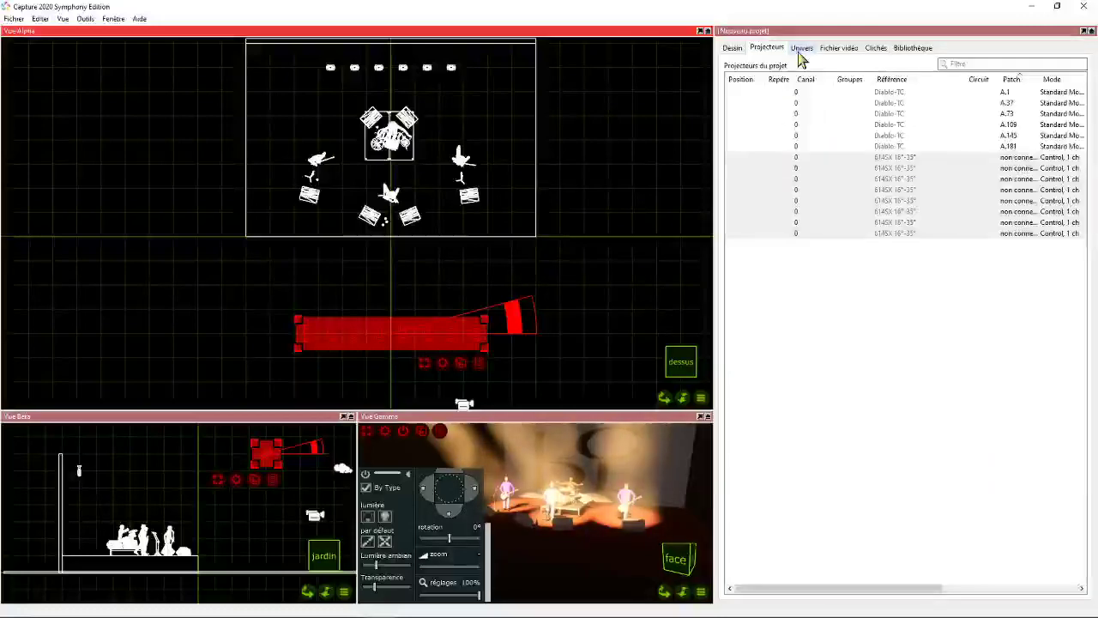
{"action": "left_click", "coordinate": [801, 47]}
{"action": "scroll", "coordinate": [960, 292], "scroll_direction": "down", "scroll_amount": 5}
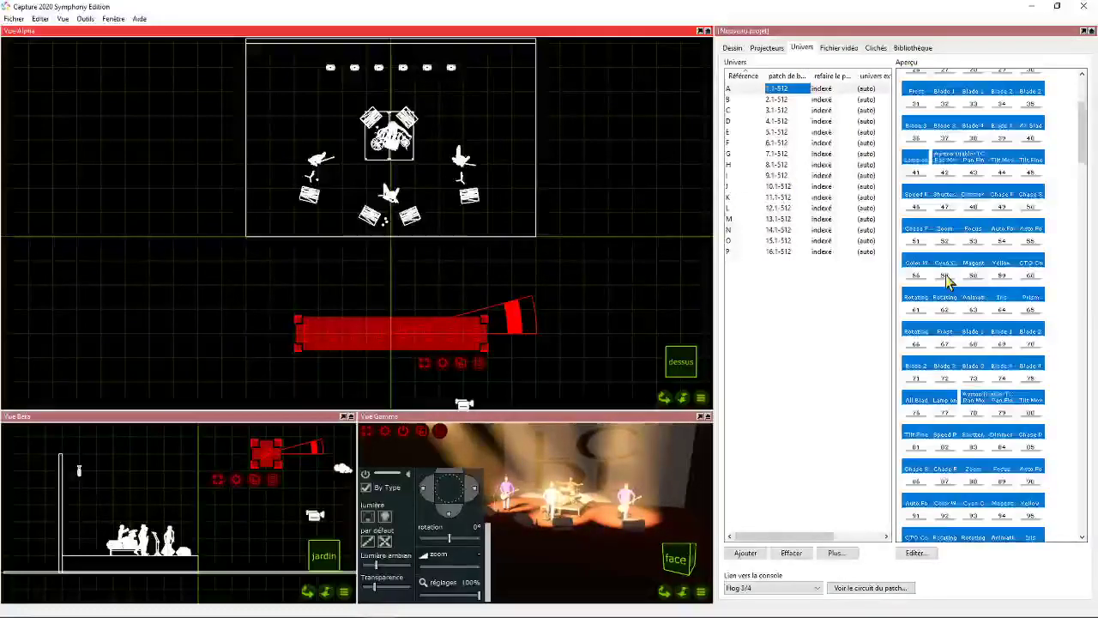
{"action": "scroll", "coordinate": [968, 317], "scroll_direction": "down", "scroll_amount": 7}
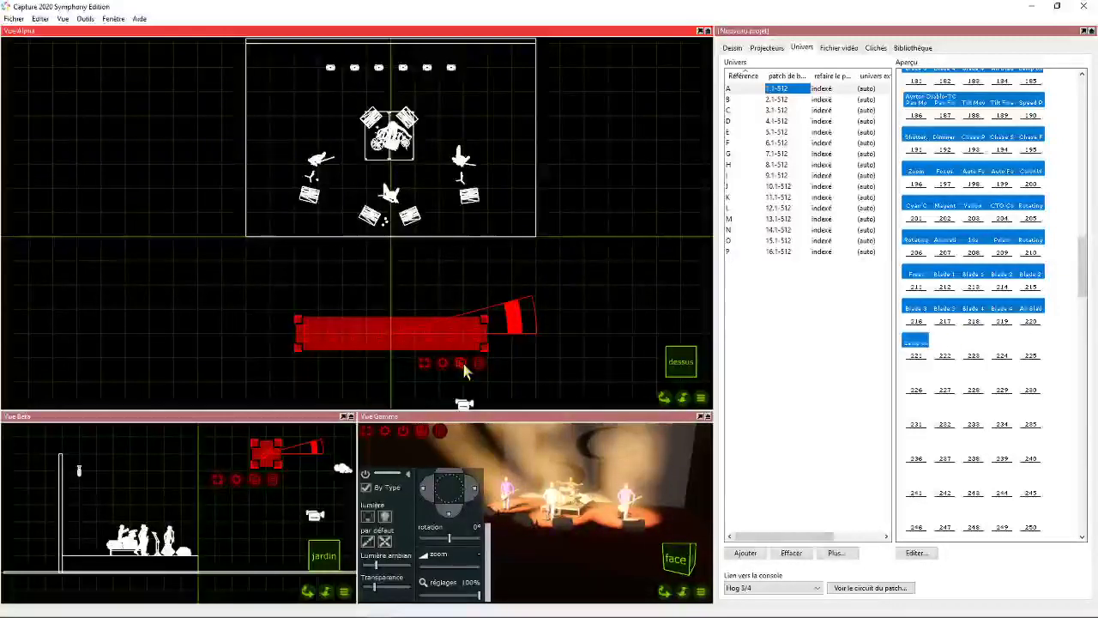
{"action": "left_click_drag", "start_coordinate": [464, 363], "coordinate": [917, 369]}
{"action": "left_click", "coordinate": [940, 350]}
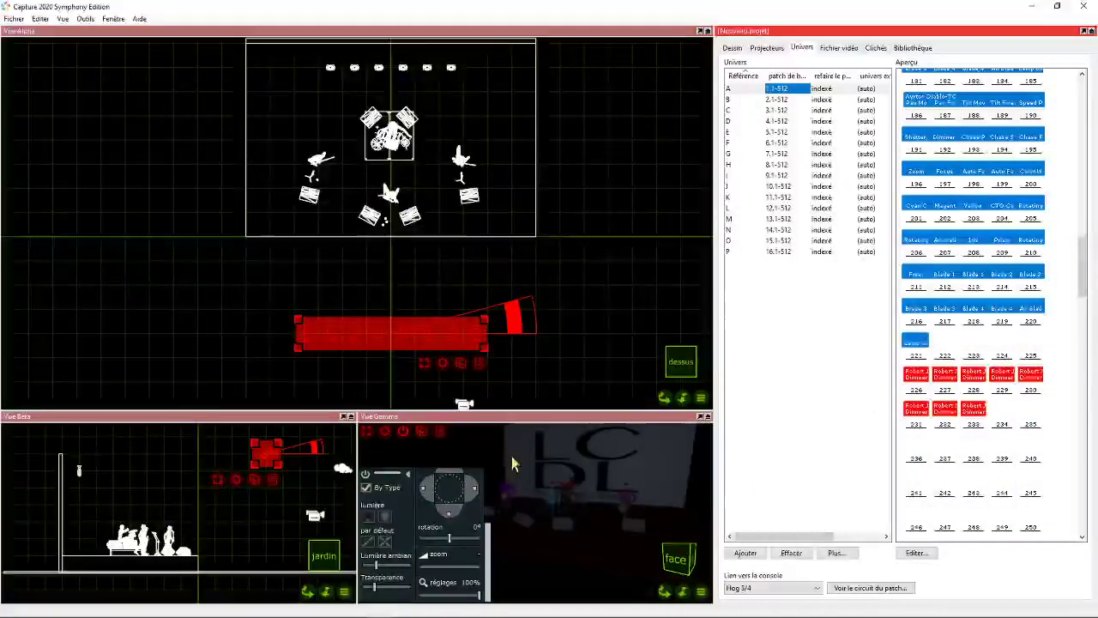
{"action": "left_click", "coordinate": [364, 477]}
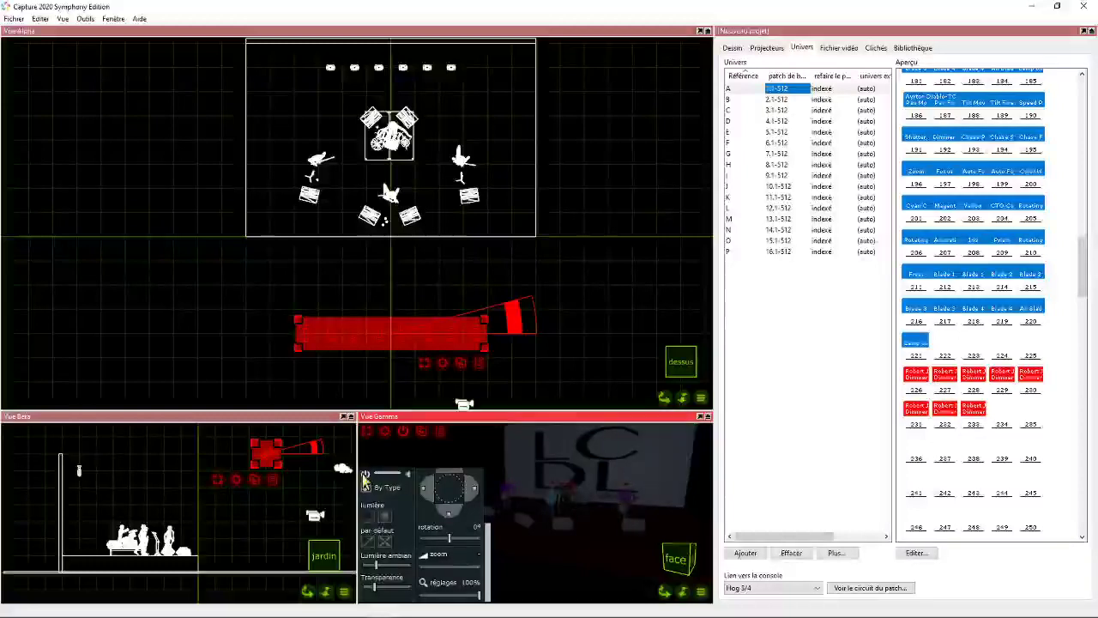
{"action": "left_click", "coordinate": [614, 335]}
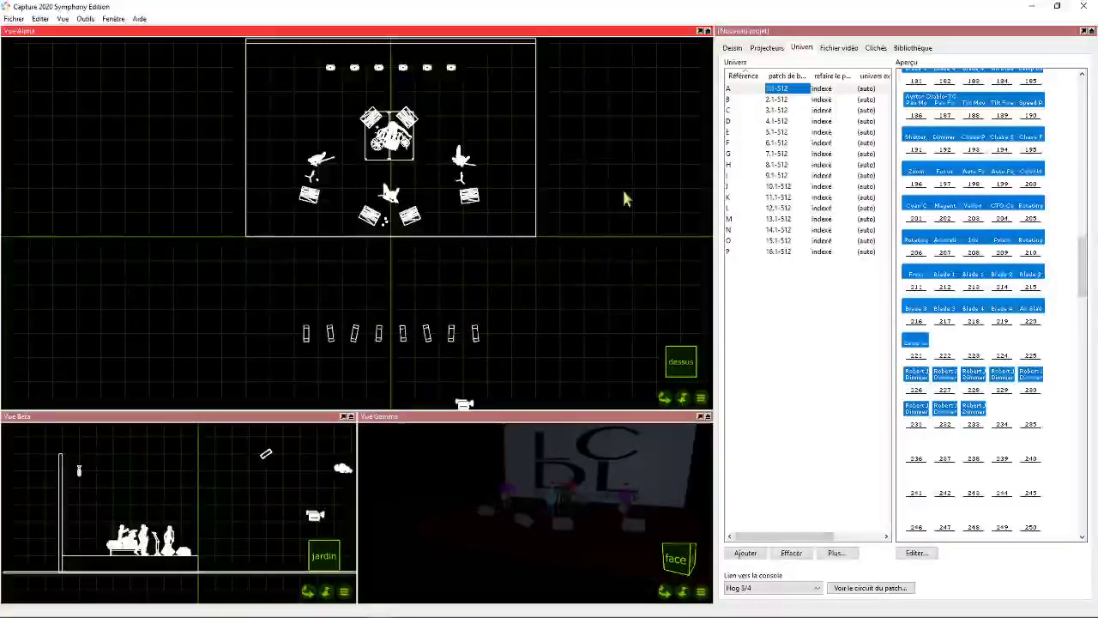
- Find the generic Par 64 in the library, place one just outside the stage's left edge in plan and raise it above stage level
{"action": "left_click", "coordinate": [913, 47]}
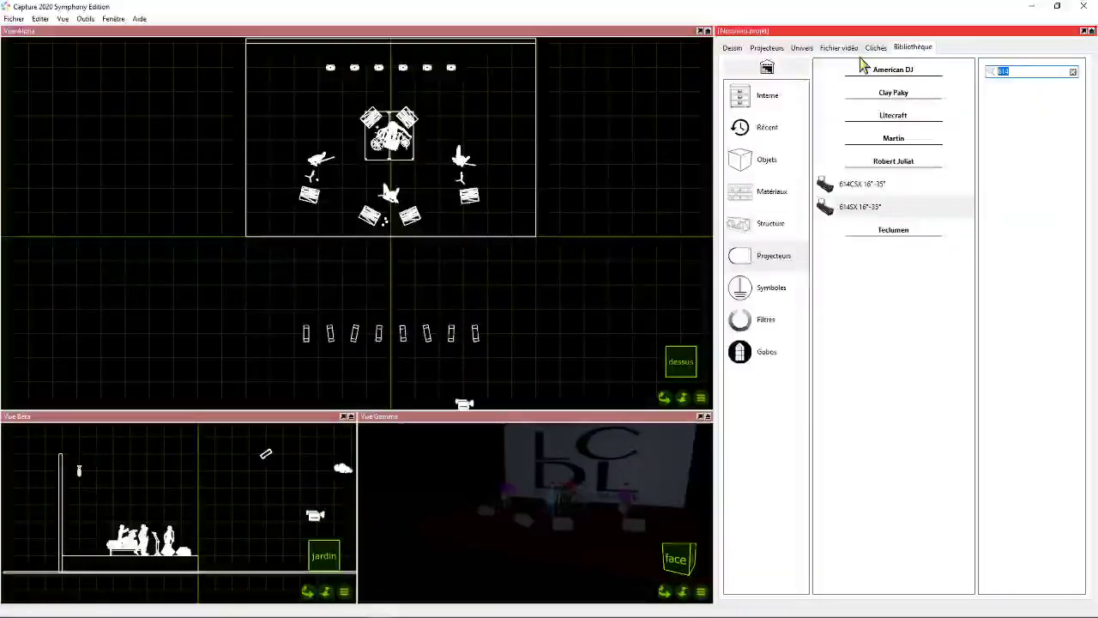
{"action": "type", "text": "par 64"}
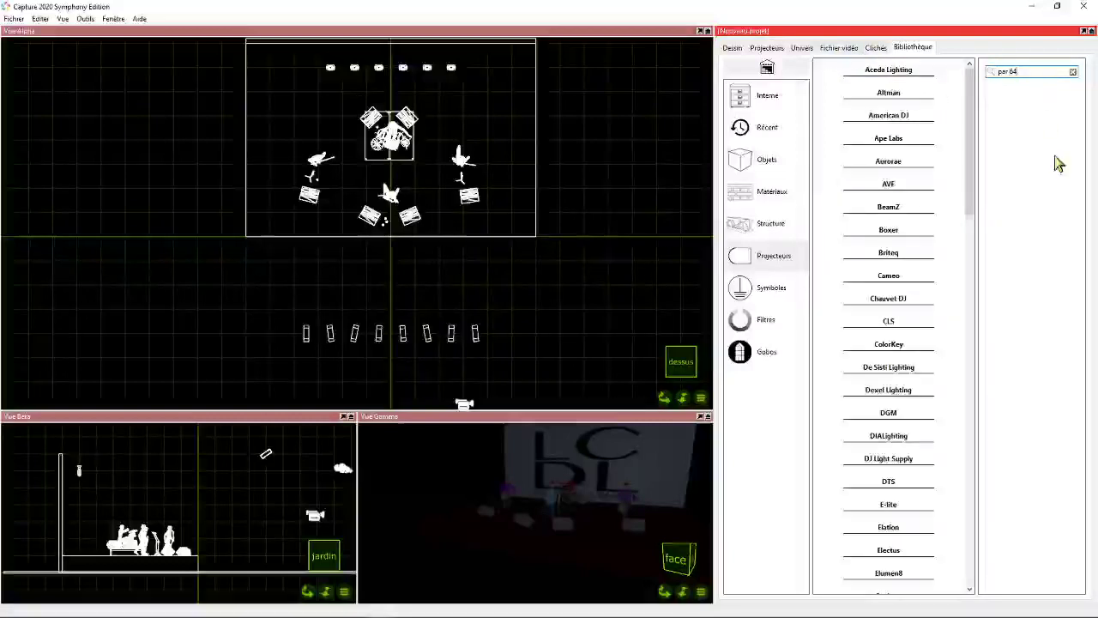
{"action": "scroll", "coordinate": [872, 325], "scroll_direction": "down", "scroll_amount": 5}
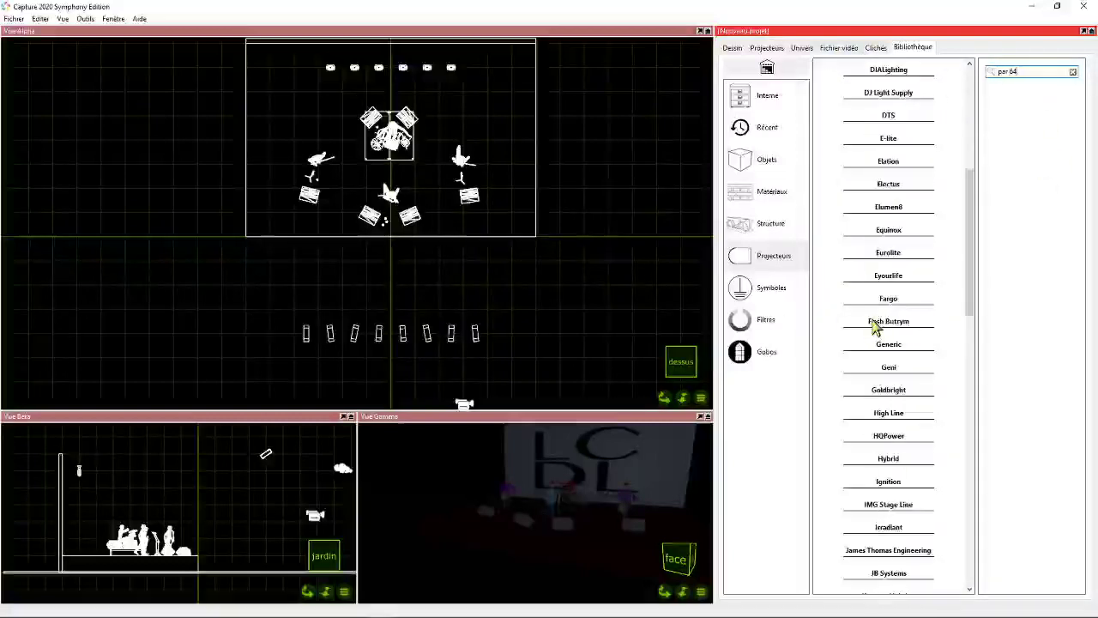
{"action": "left_click", "coordinate": [888, 344]}
{"action": "left_click_drag", "start_coordinate": [857, 369], "coordinate": [270, 199]}
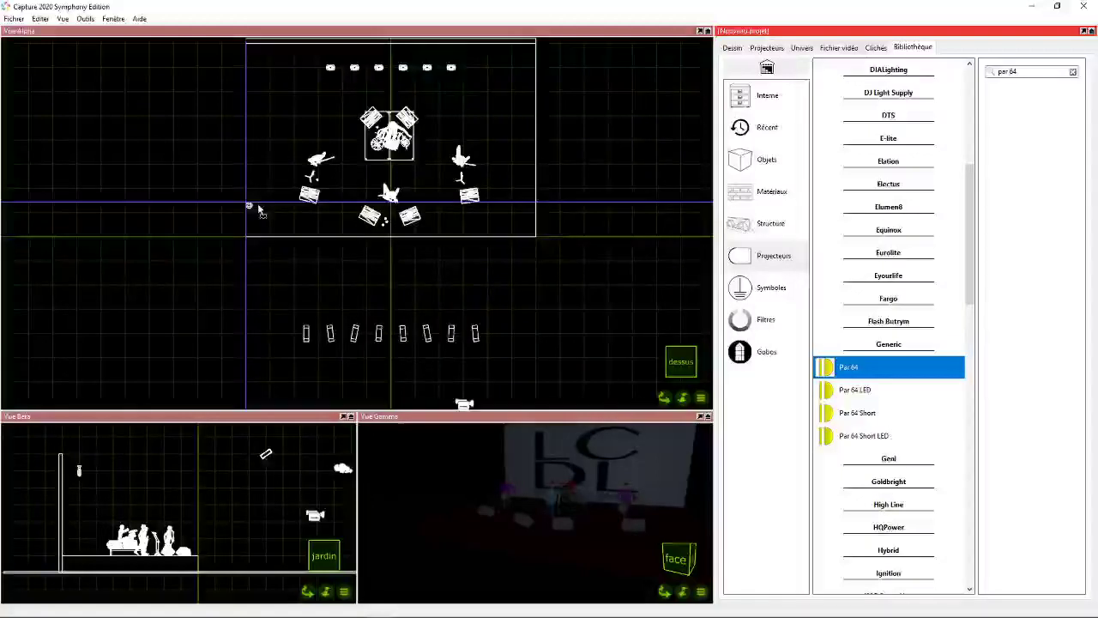
{"action": "left_click", "coordinate": [223, 210]}
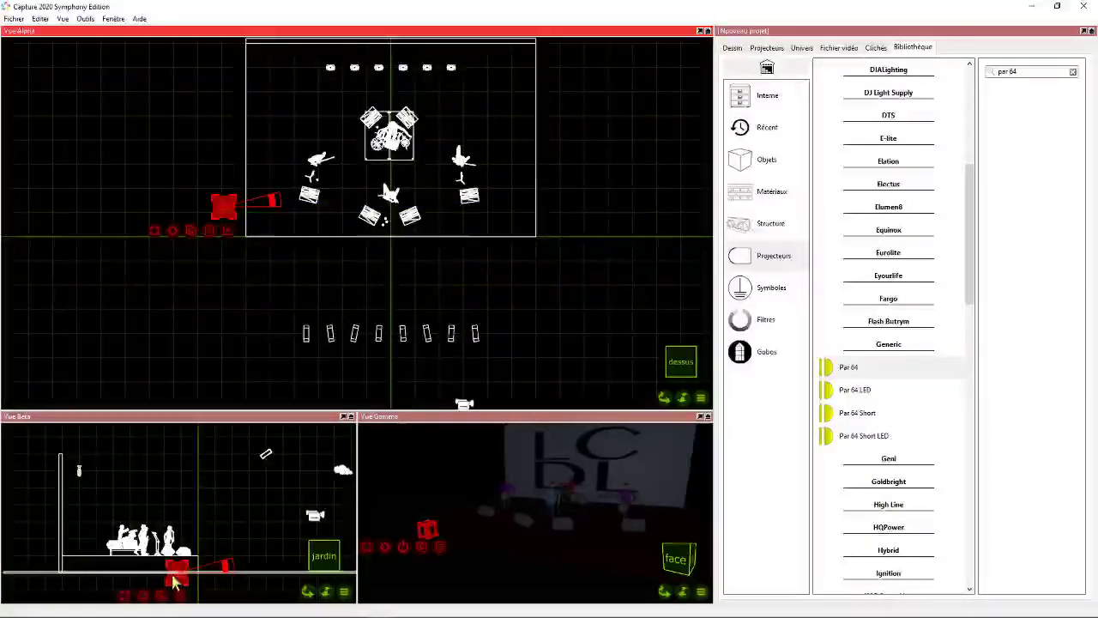
{"action": "left_click_drag", "start_coordinate": [179, 582], "coordinate": [172, 553]}
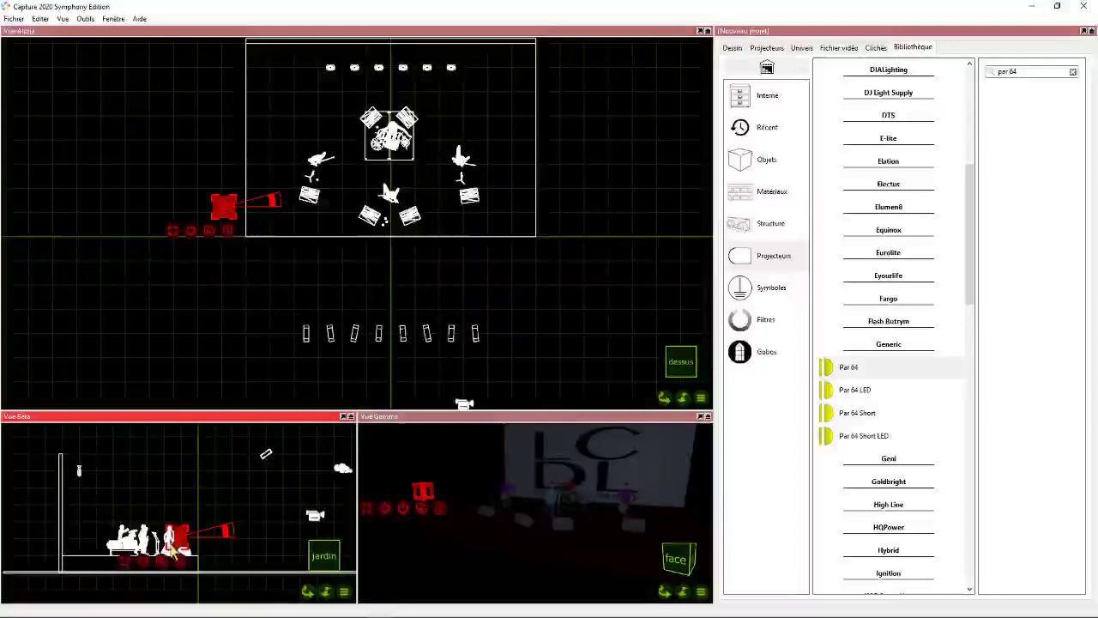
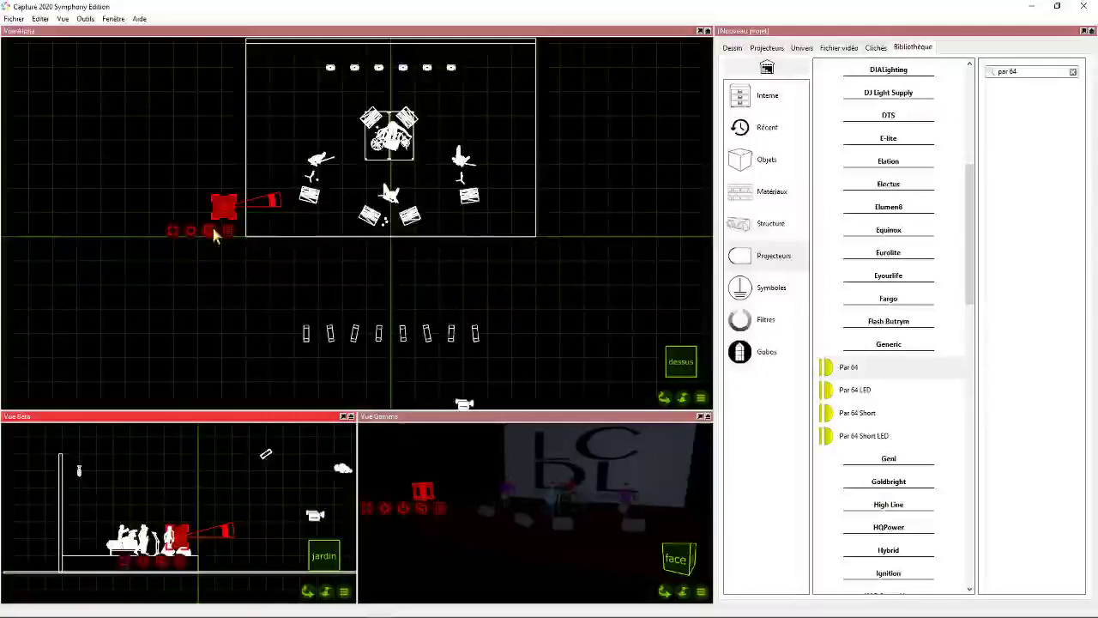
- Set the lamp of the Par 64 beside the stage to CP61
{"action": "mouse_move", "coordinate": [310, 592]}
{"action": "left_mouse_down"}
{"action": "mouse_move", "coordinate": [276, 592]}
{"action": "mouse_move", "coordinate": [311, 595]}
{"action": "left_mouse_up"}
{"action": "left_click_drag", "start_coordinate": [255, 529], "coordinate": [166, 457]}
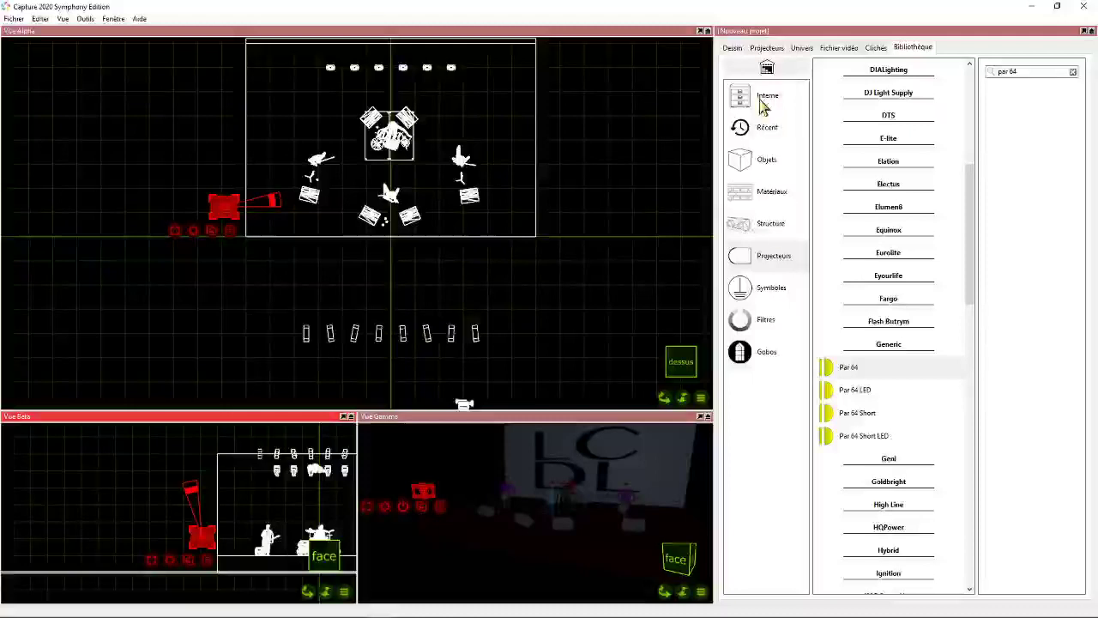
{"action": "left_click", "coordinate": [733, 48]}
{"action": "left_click", "coordinate": [750, 106]}
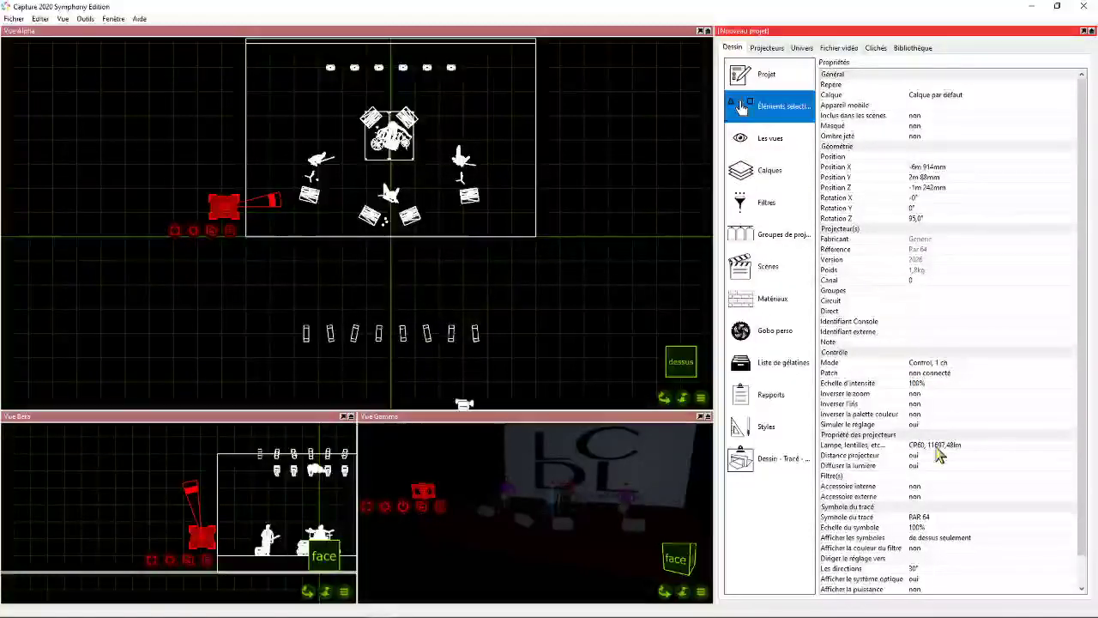
{"action": "left_click", "coordinate": [939, 455]}
{"action": "left_click", "coordinate": [935, 472]}
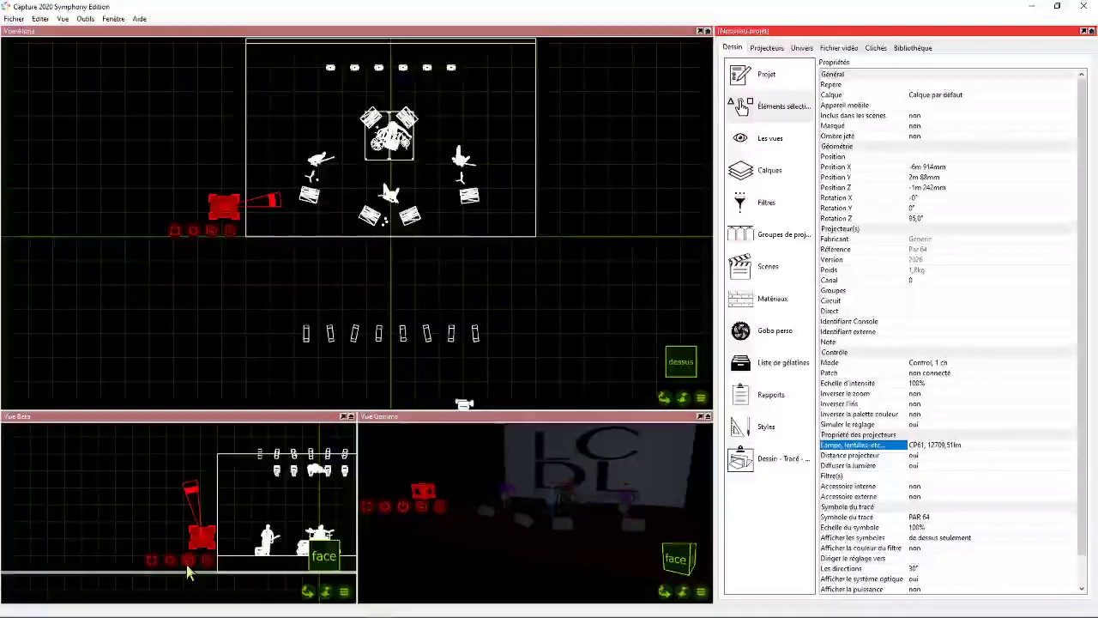
- Light the Par 64 at full and aim it across the stage front with a Y rotation of about 3.2°
{"action": "left_click", "coordinate": [402, 506]}
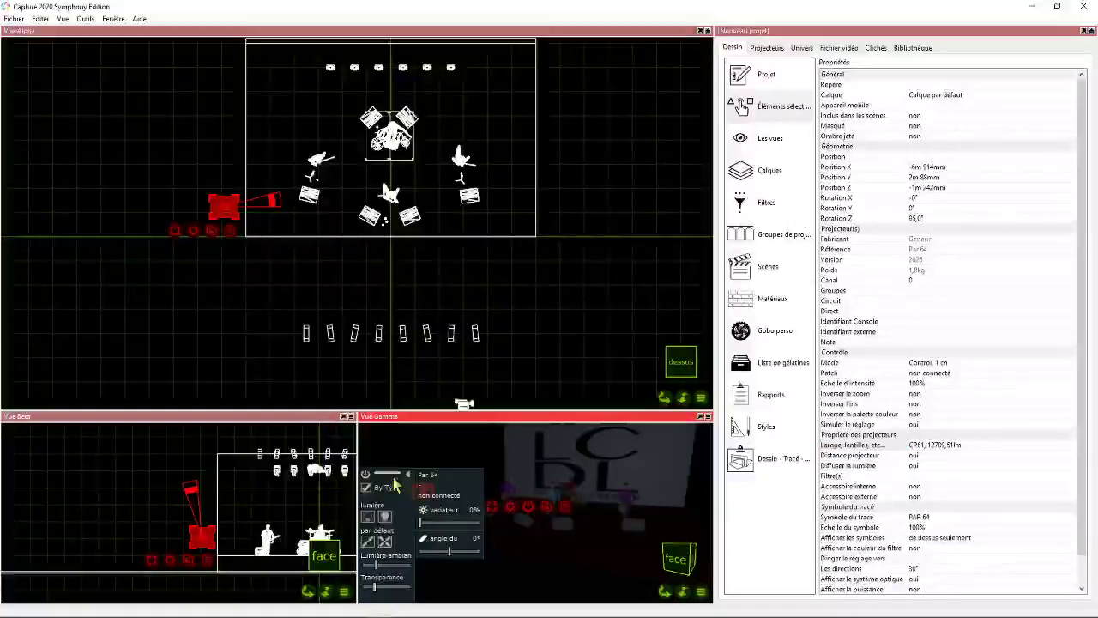
{"action": "left_click", "coordinate": [385, 517]}
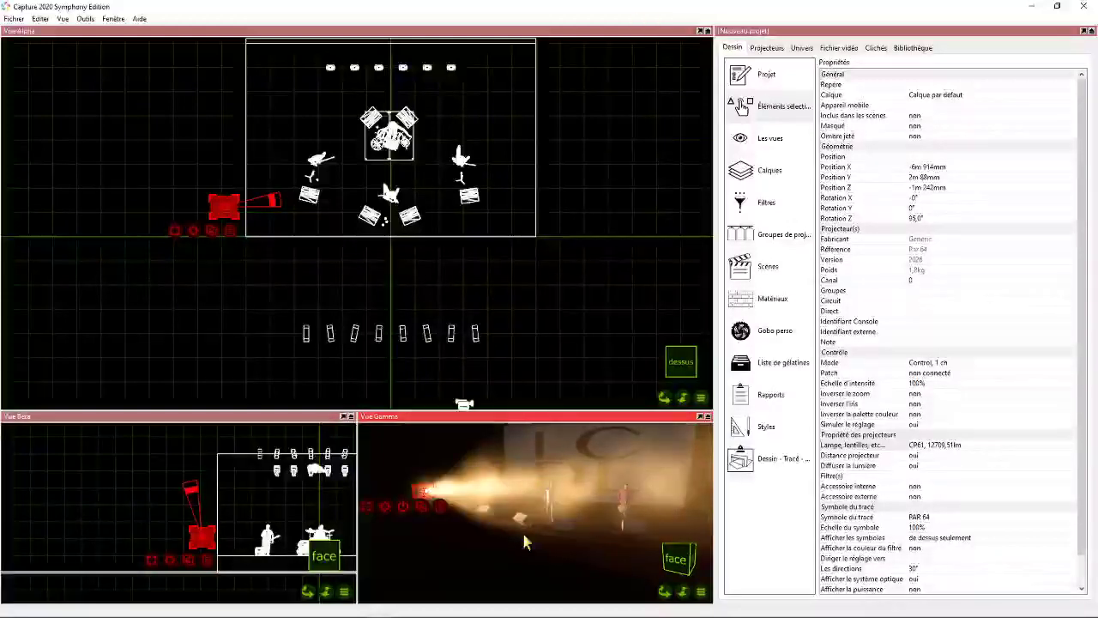
{"action": "left_click_drag", "start_coordinate": [665, 591], "coordinate": [772, 614]}
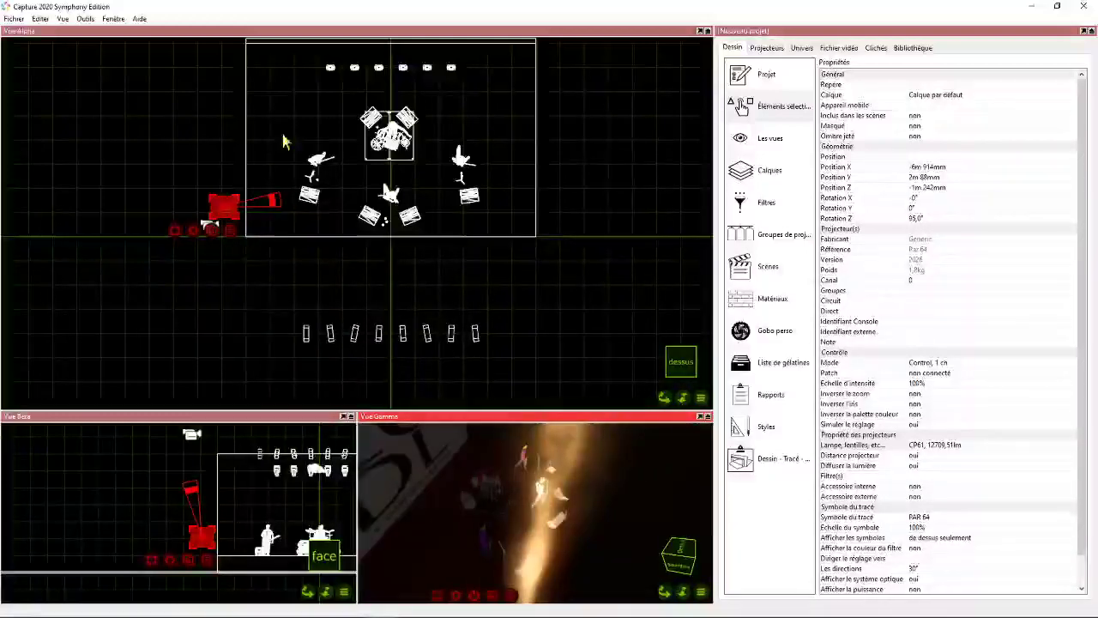
{"action": "left_click", "coordinate": [276, 197]}
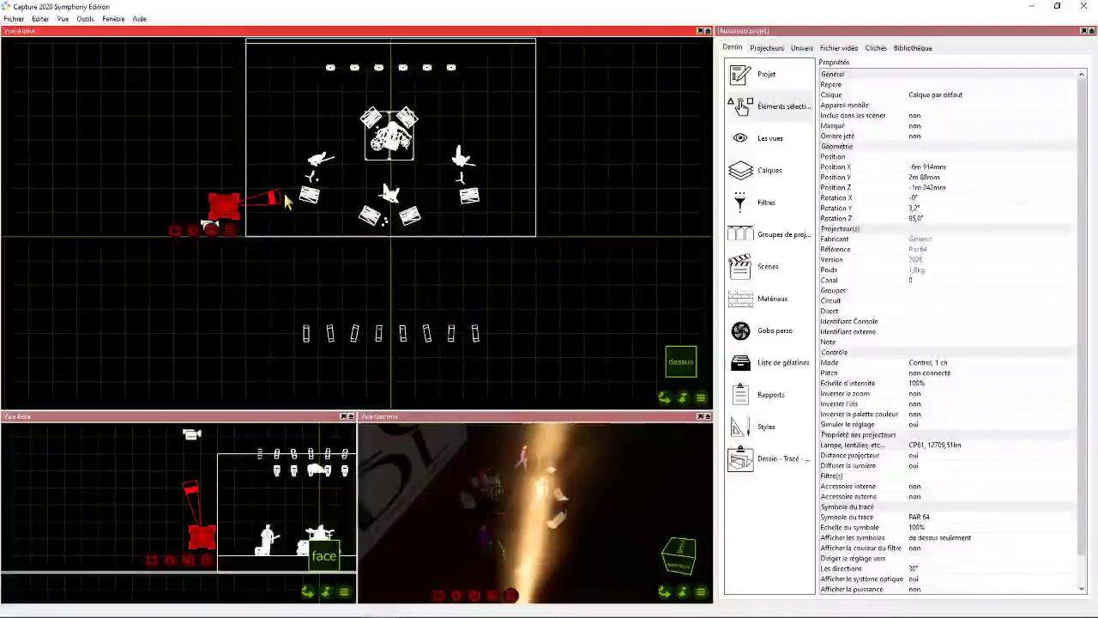
- Duplicate the Par 64 directly upstage of the original at the same X position and light the copy at 100%
{"action": "left_click", "coordinate": [212, 229]}
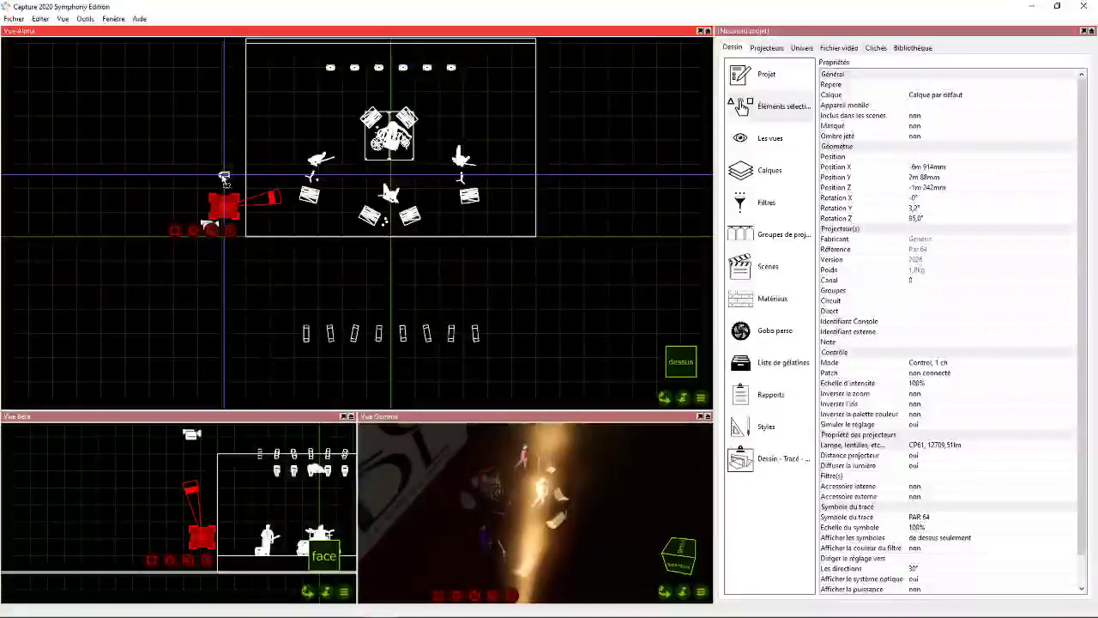
{"action": "left_click", "coordinate": [224, 178]}
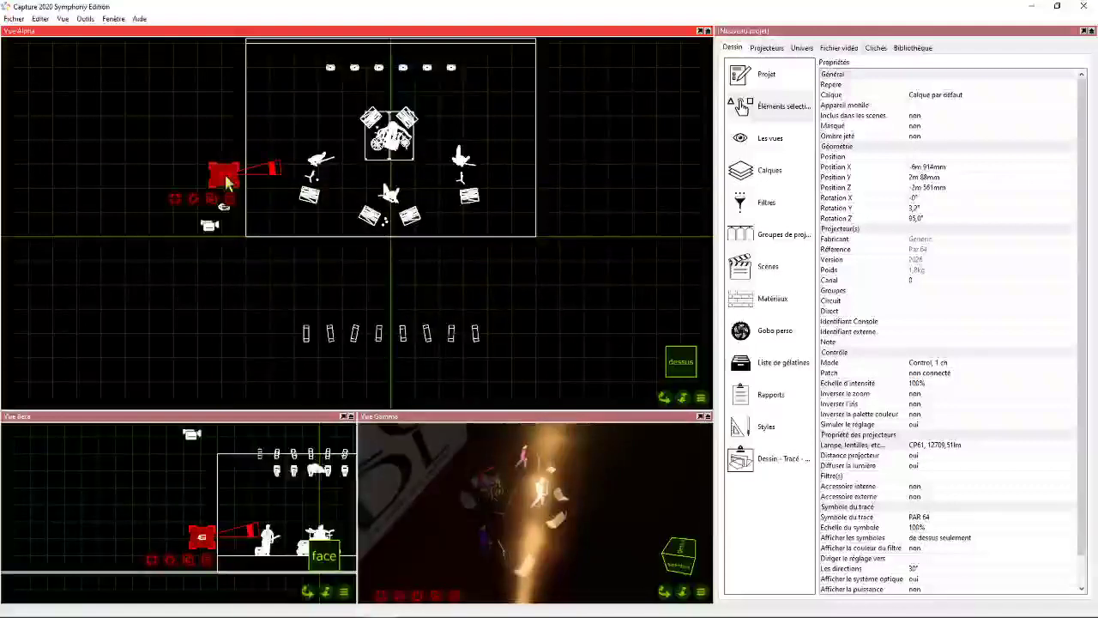
{"action": "left_click", "coordinate": [423, 600]}
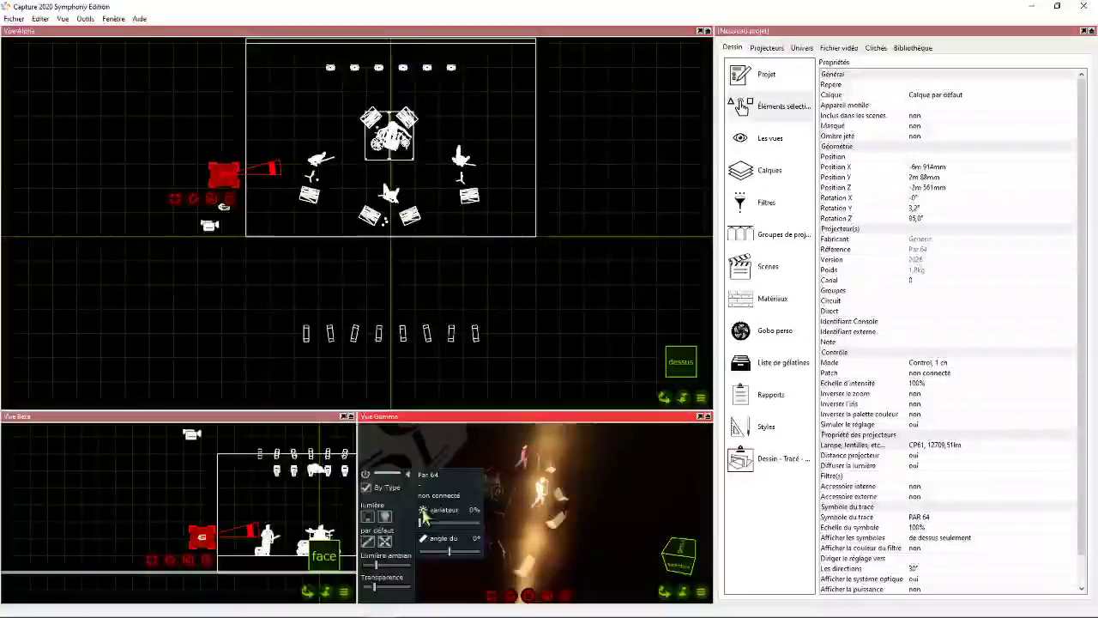
{"action": "left_click", "coordinate": [385, 517]}
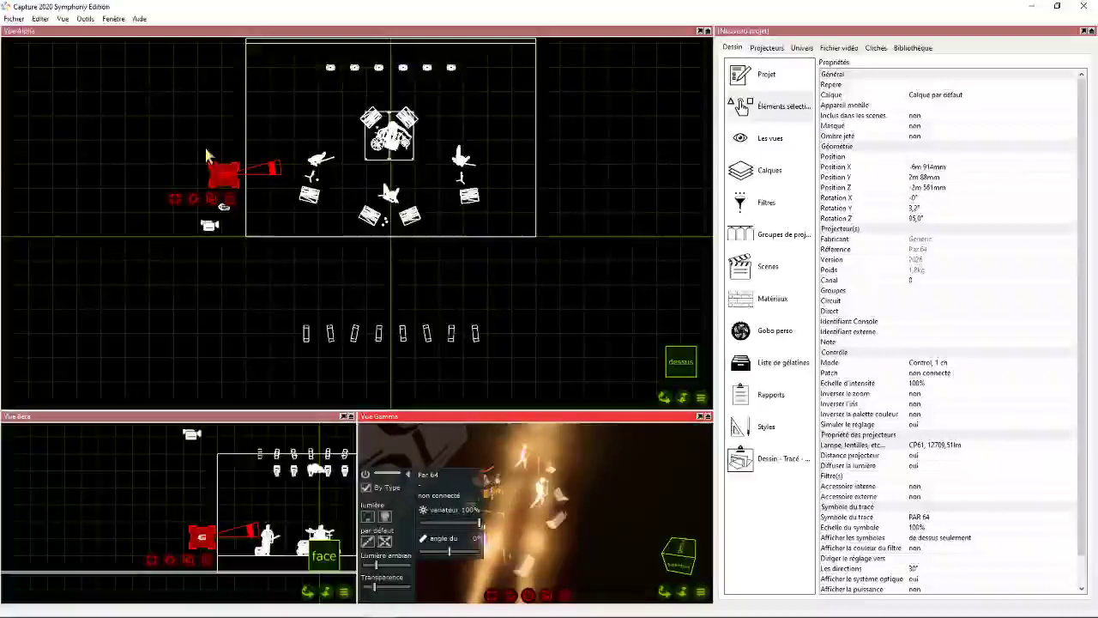
- Move the copied Par 64 further upstage to about Z -2m 891mm and aim it with a Y rotation of about 1.6°
{"action": "left_click", "coordinate": [223, 176]}
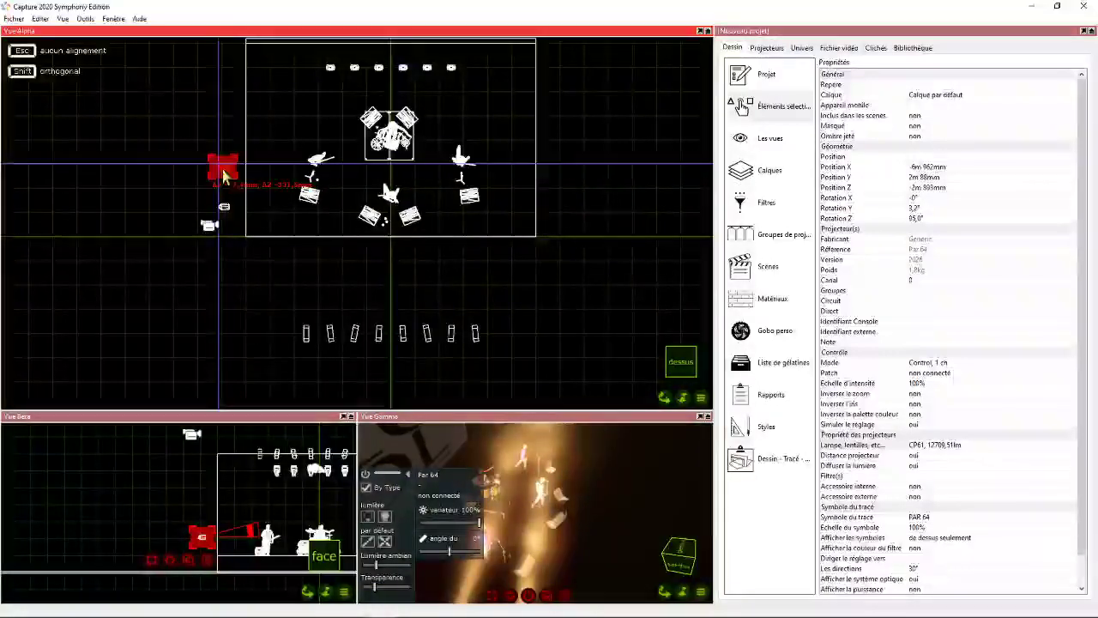
{"action": "left_click", "coordinate": [225, 170]}
{"action": "left_click", "coordinate": [392, 478]}
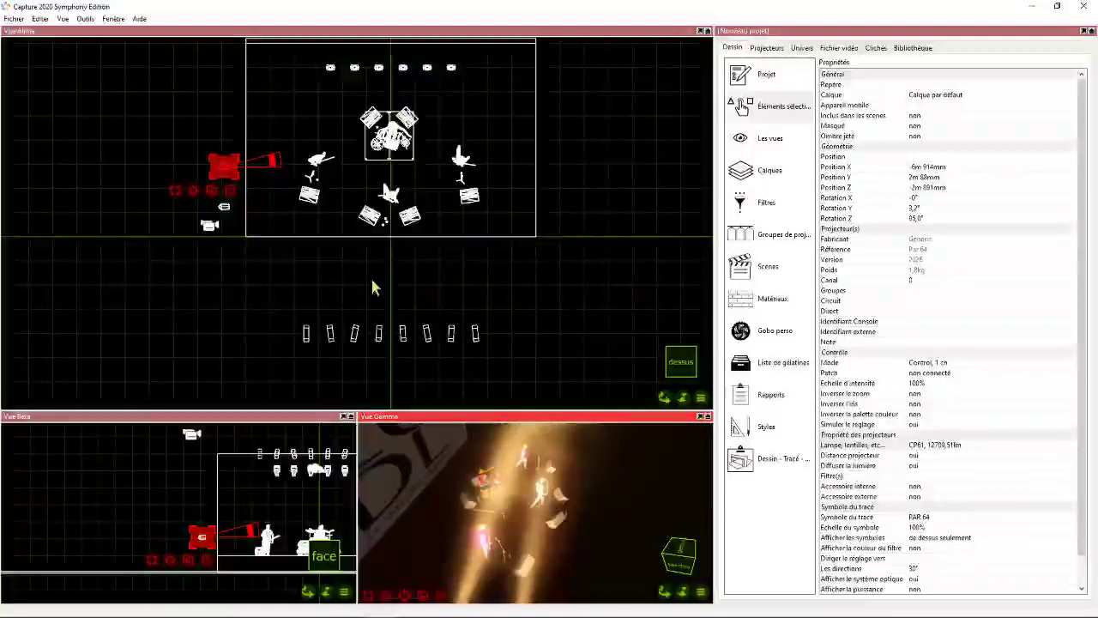
{"action": "left_click_drag", "start_coordinate": [273, 161], "coordinate": [283, 167]}
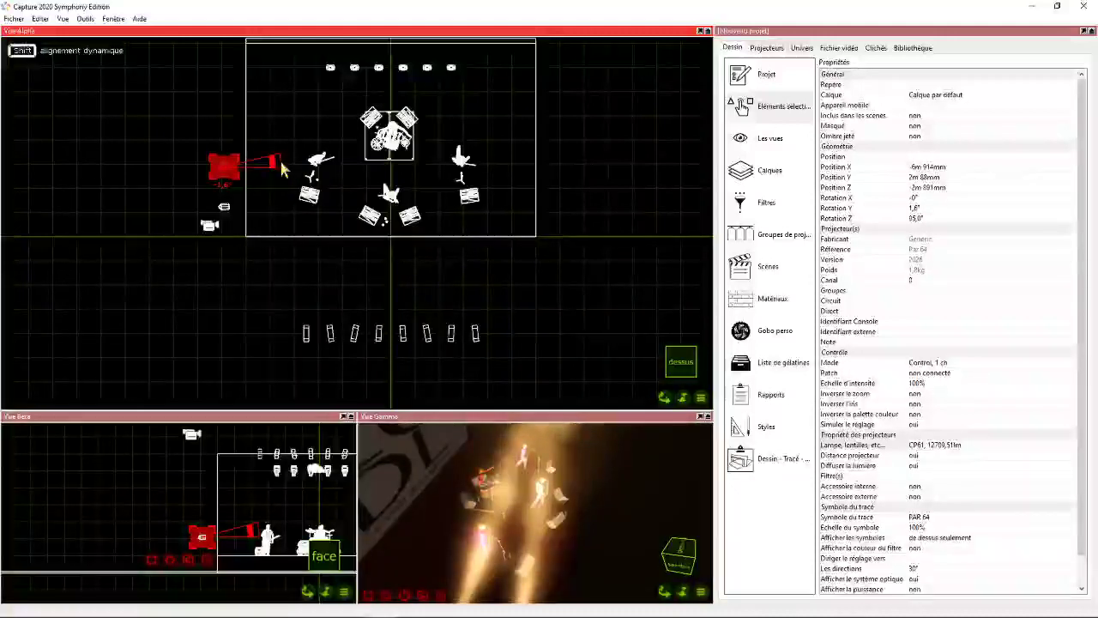
{"action": "left_click_drag", "start_coordinate": [282, 163], "coordinate": [283, 164]}
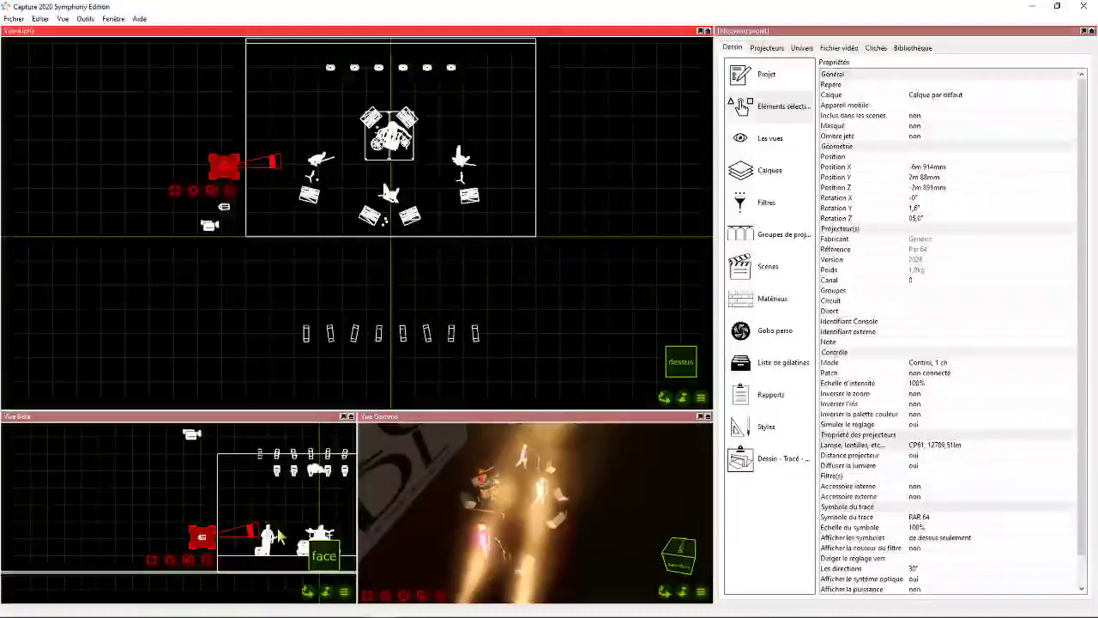
- Copy both Par 64s to the opposite side of the stage at about X 7m 27mm and turn them to face the stage
{"action": "left_click_drag", "start_coordinate": [194, 136], "coordinate": [244, 239]}
{"action": "key", "text": "ctrl+c"}
{"action": "key", "text": "ctrl+v"}
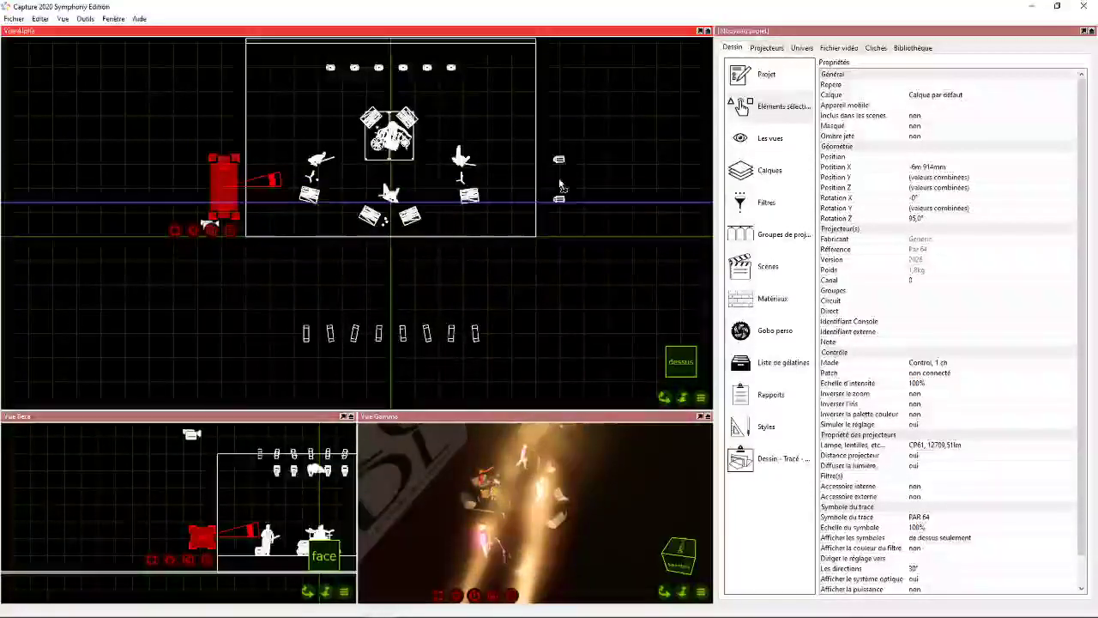
{"action": "left_click", "coordinate": [562, 185]}
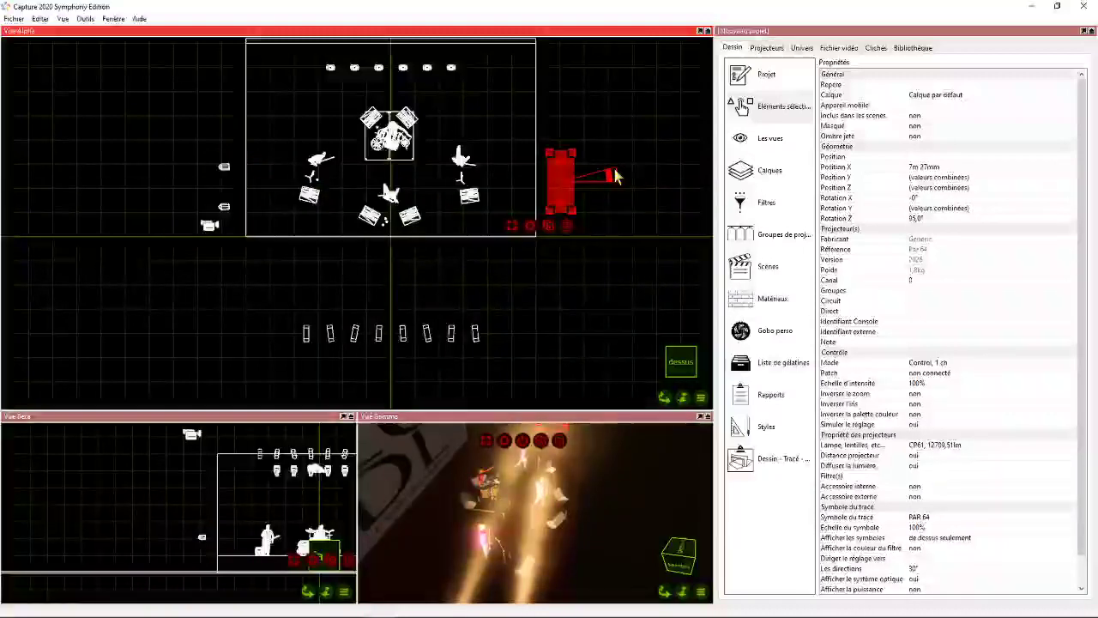
{"action": "left_click_drag", "start_coordinate": [614, 180], "coordinate": [445, 172]}
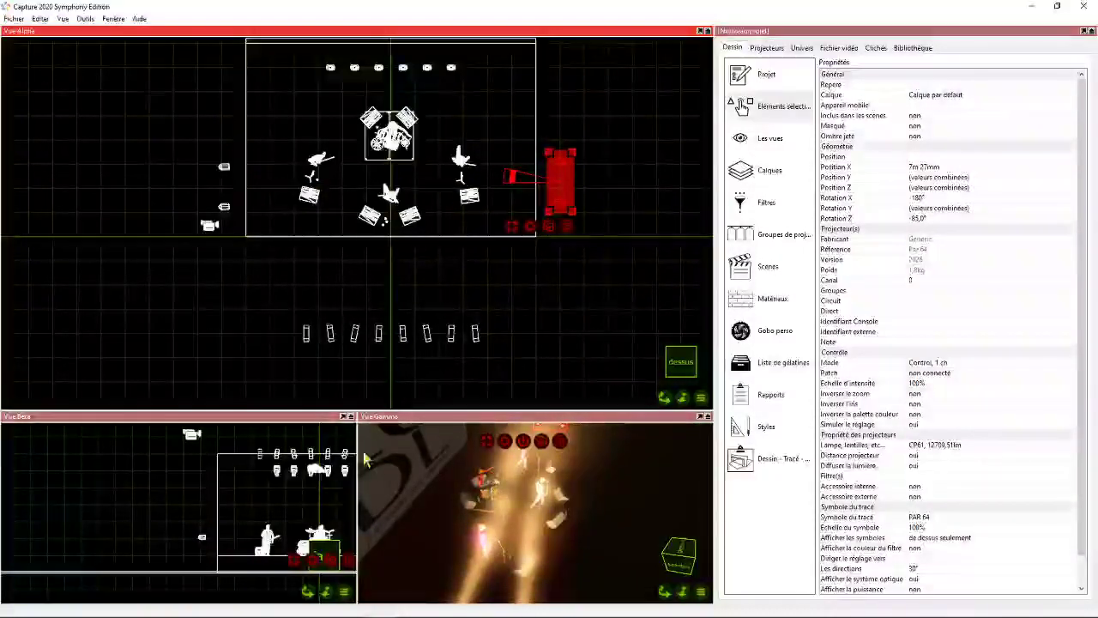
- Light the two copied Par 64s at 100% and fine-tune their aim straight across the stage towards the musicians
{"action": "left_click", "coordinate": [525, 442]}
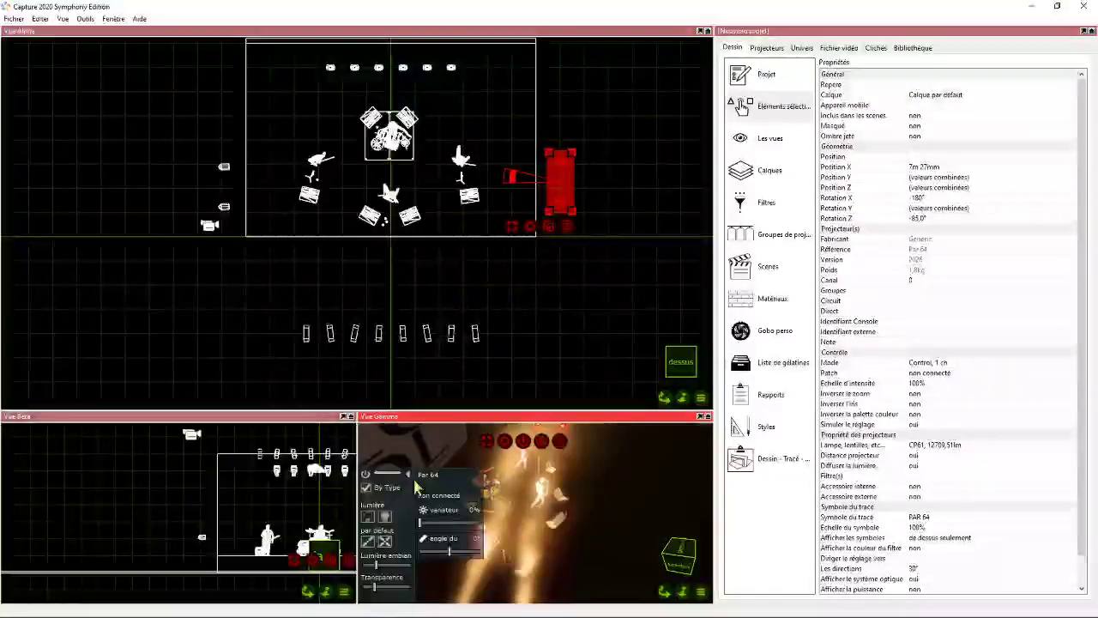
{"action": "left_click", "coordinate": [385, 518]}
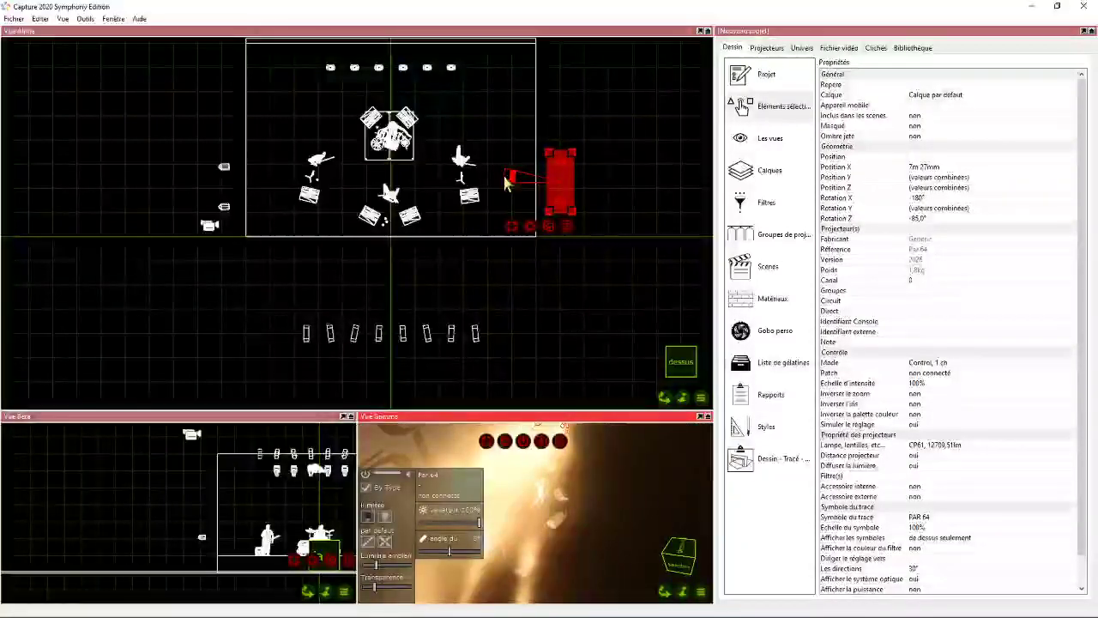
{"action": "left_click_drag", "start_coordinate": [507, 182], "coordinate": [508, 177]}
{"action": "left_click_drag", "start_coordinate": [664, 592], "coordinate": [553, 605]}
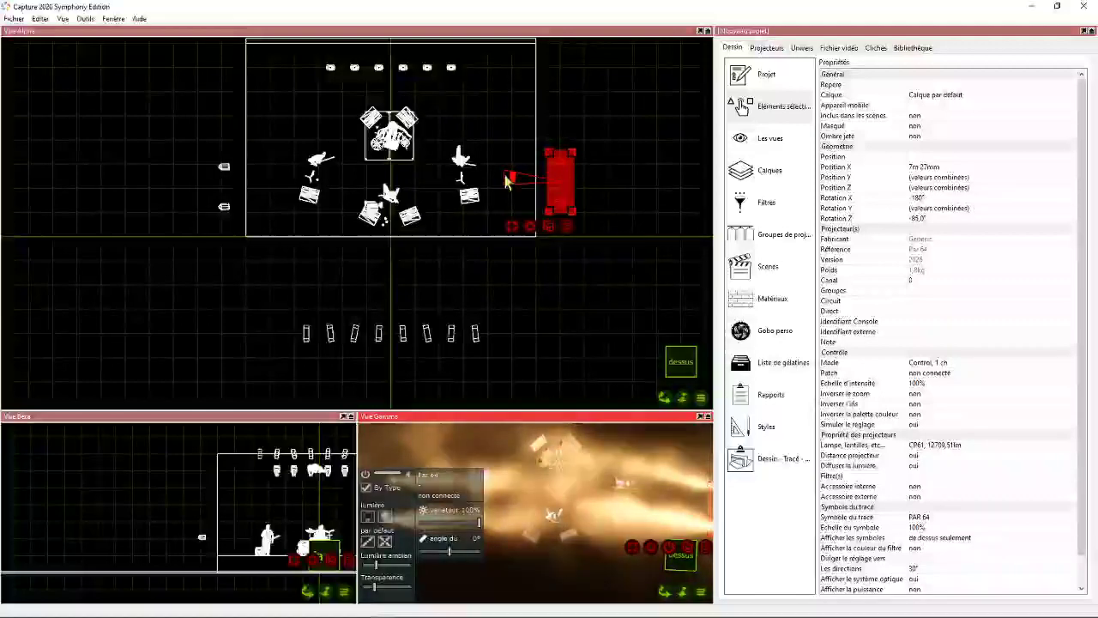
{"action": "mouse_move", "coordinate": [506, 180]}
{"action": "left_mouse_down"}
{"action": "mouse_move", "coordinate": [504, 190]}
{"action": "mouse_move", "coordinate": [501, 182]}
{"action": "left_mouse_up"}
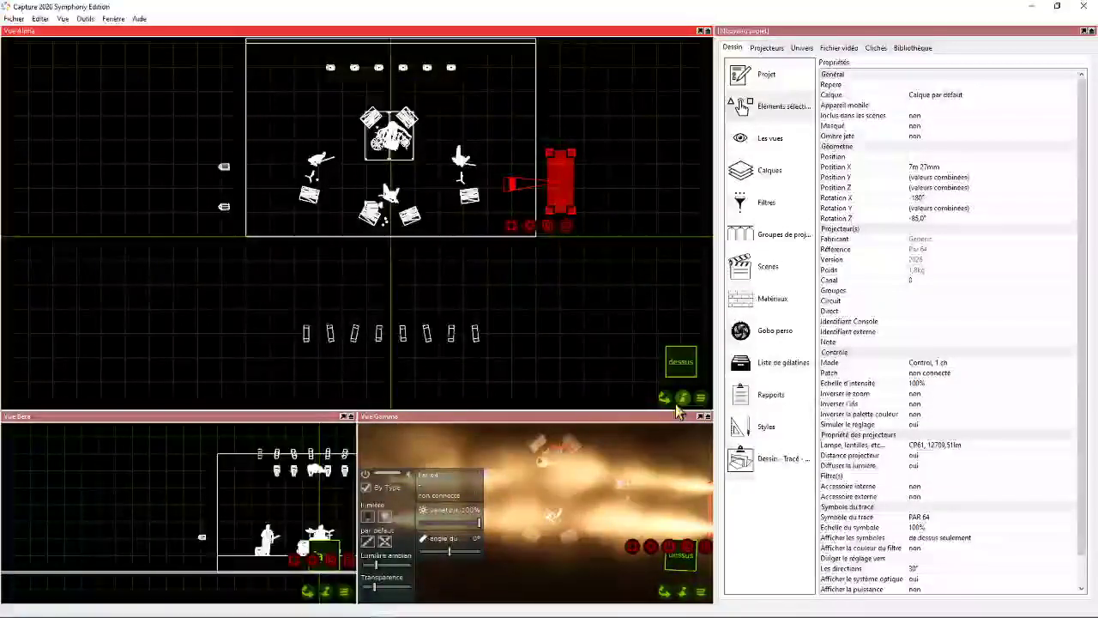
{"action": "mouse_move", "coordinate": [665, 398]}
{"action": "left_mouse_down"}
{"action": "mouse_move", "coordinate": [661, 348]}
{"action": "mouse_move", "coordinate": [668, 401]}
{"action": "left_mouse_up"}
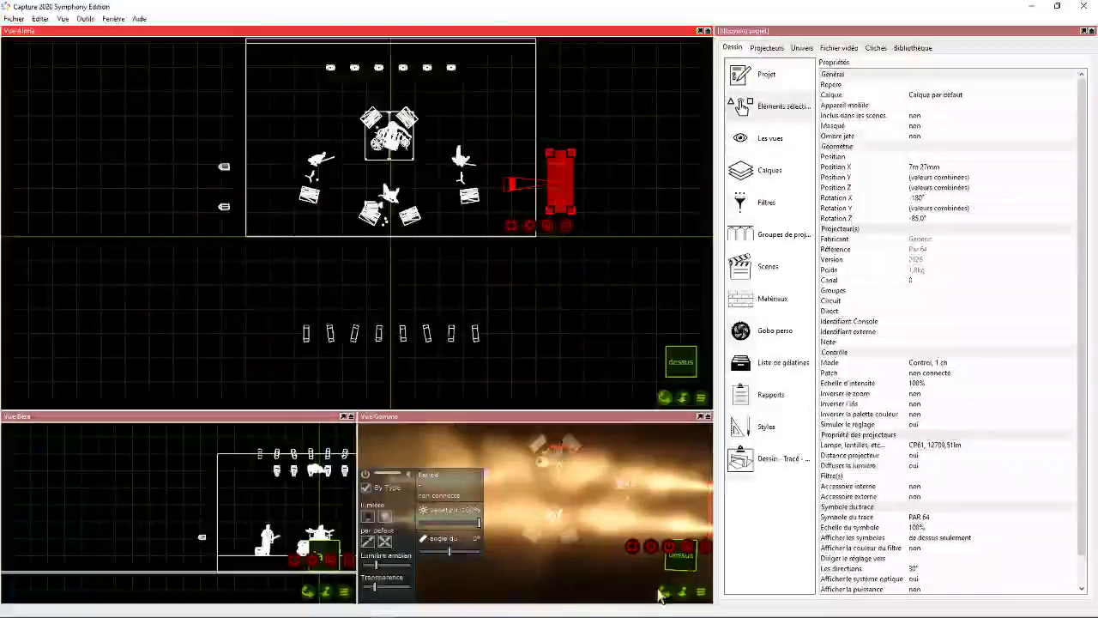
{"action": "mouse_move", "coordinate": [664, 592]}
{"action": "left_mouse_down"}
{"action": "mouse_move", "coordinate": [663, 549]}
{"action": "mouse_move", "coordinate": [665, 591]}
{"action": "left_mouse_up"}
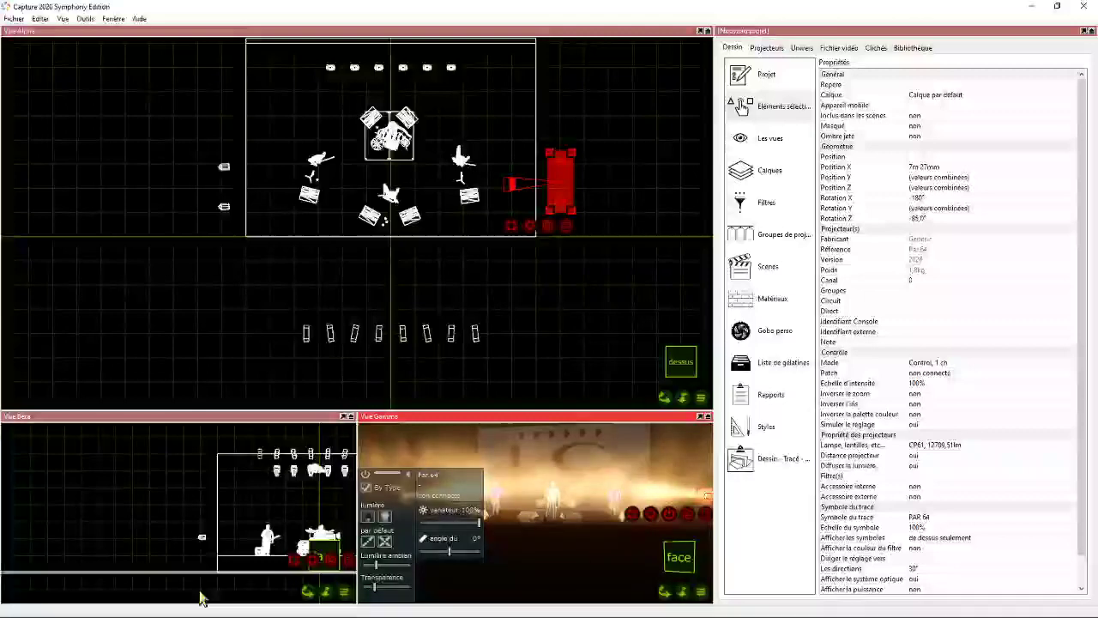
- Dim all four side Par 64s together to about 38% and deselect them
{"action": "left_click_drag", "start_coordinate": [182, 518], "coordinate": [211, 550]}
{"action": "left_click_drag", "start_coordinate": [308, 591], "coordinate": [314, 540]}
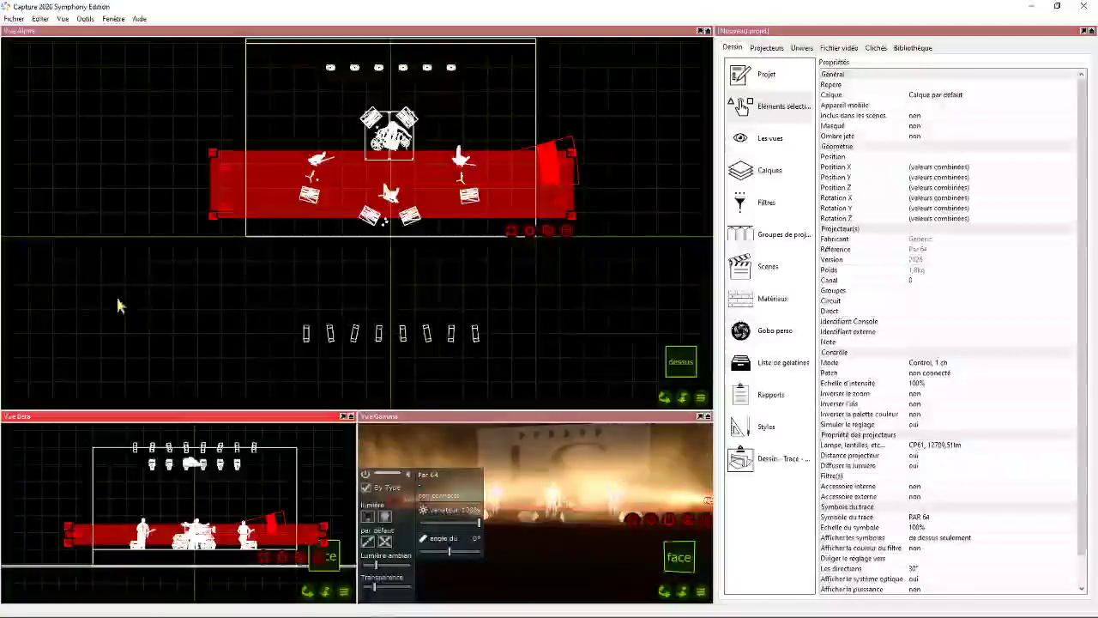
{"action": "left_click_drag", "start_coordinate": [479, 527], "coordinate": [443, 522]}
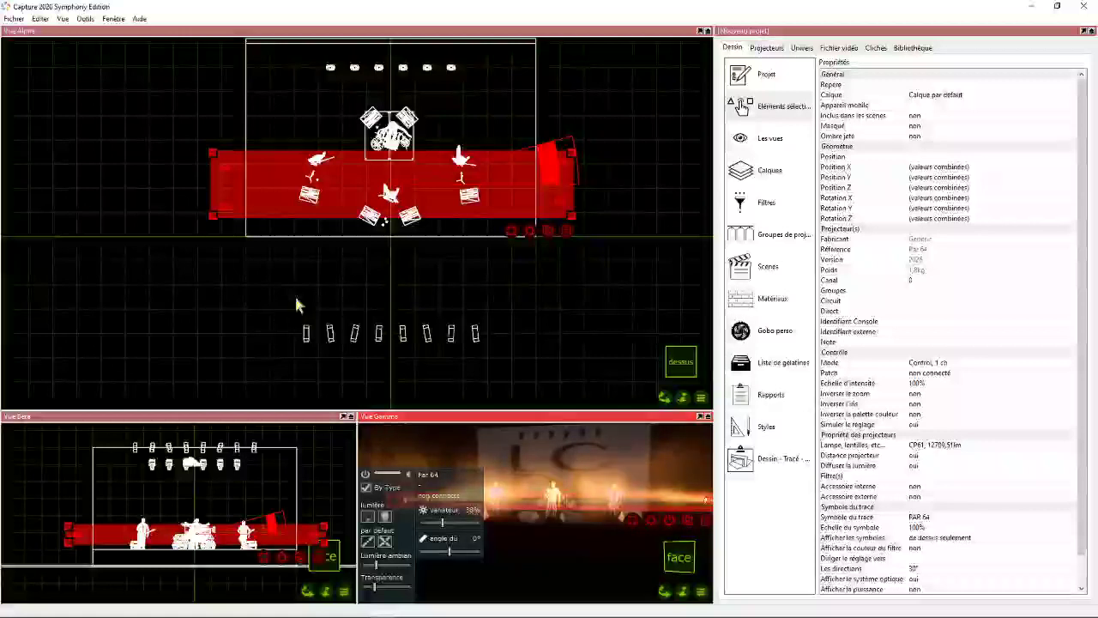
{"action": "left_click", "coordinate": [106, 306]}
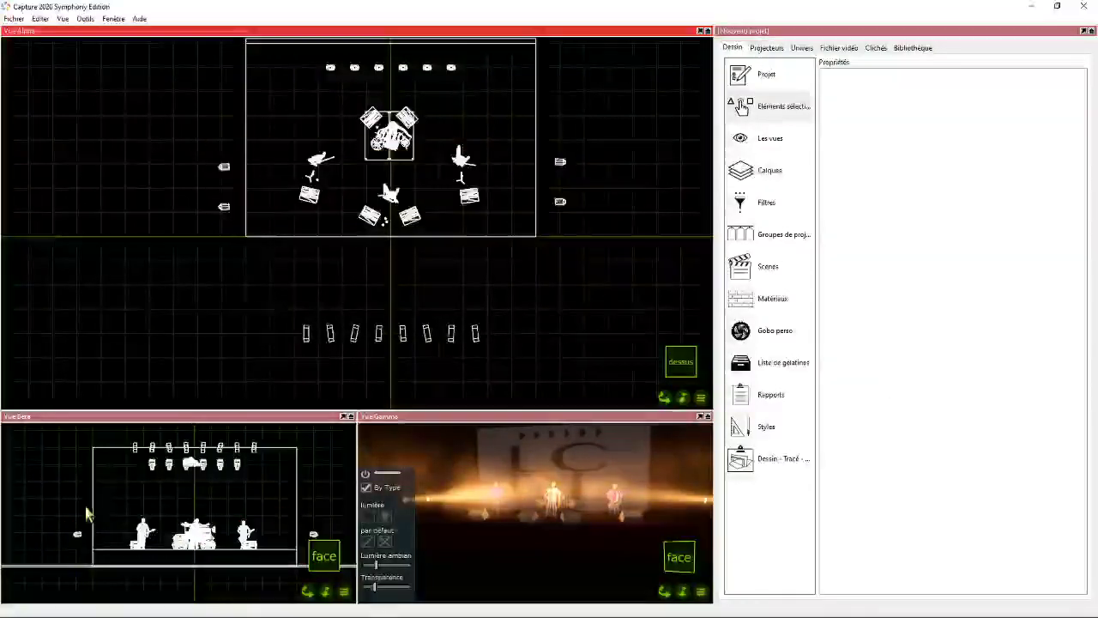
- Find filter 202 in the library, apply LEE L202 Half C.T. Blue to all four side Par 64s and deselect them
{"action": "left_click", "coordinate": [81, 548]}
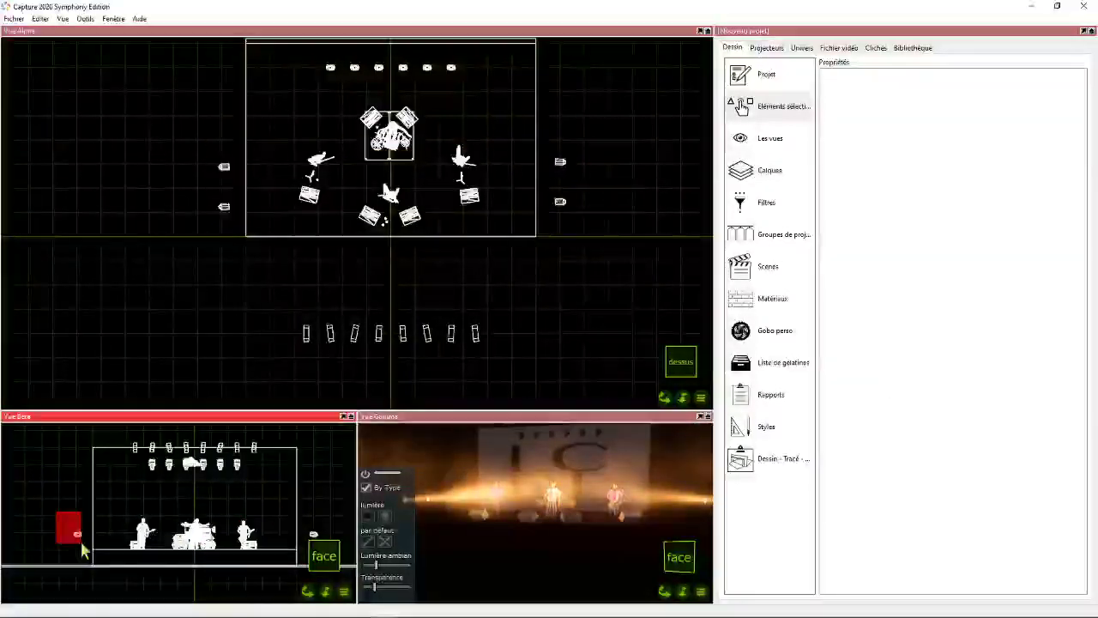
{"action": "left_click_drag", "start_coordinate": [82, 543], "coordinate": [86, 547]}
{"action": "left_click_drag", "start_coordinate": [312, 526], "coordinate": [325, 545], "text": "shift"}
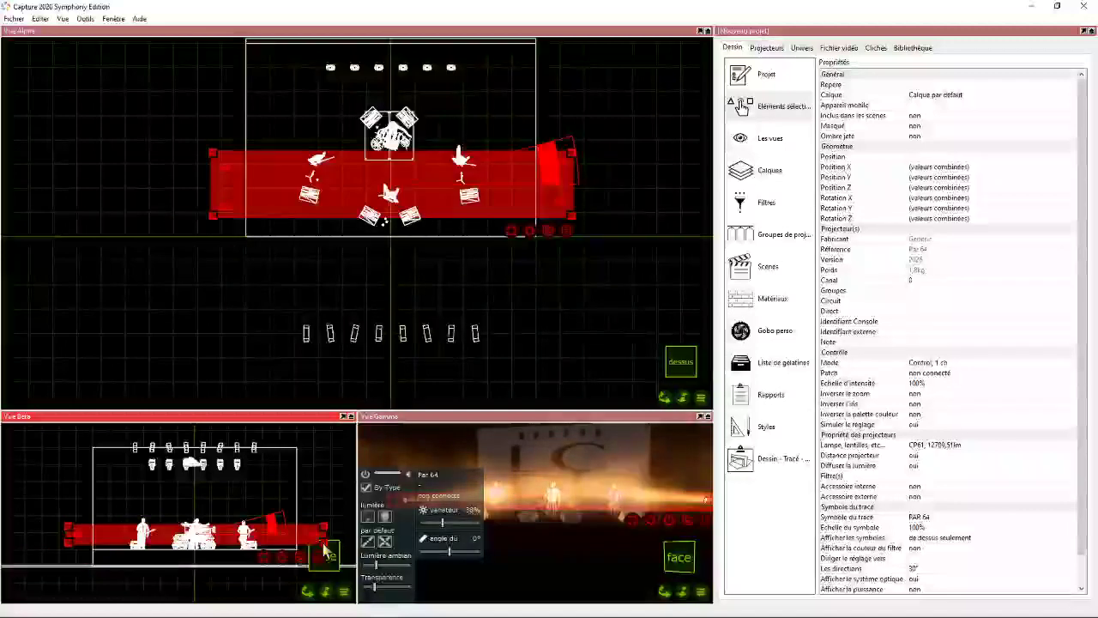
{"action": "left_click", "coordinate": [913, 48]}
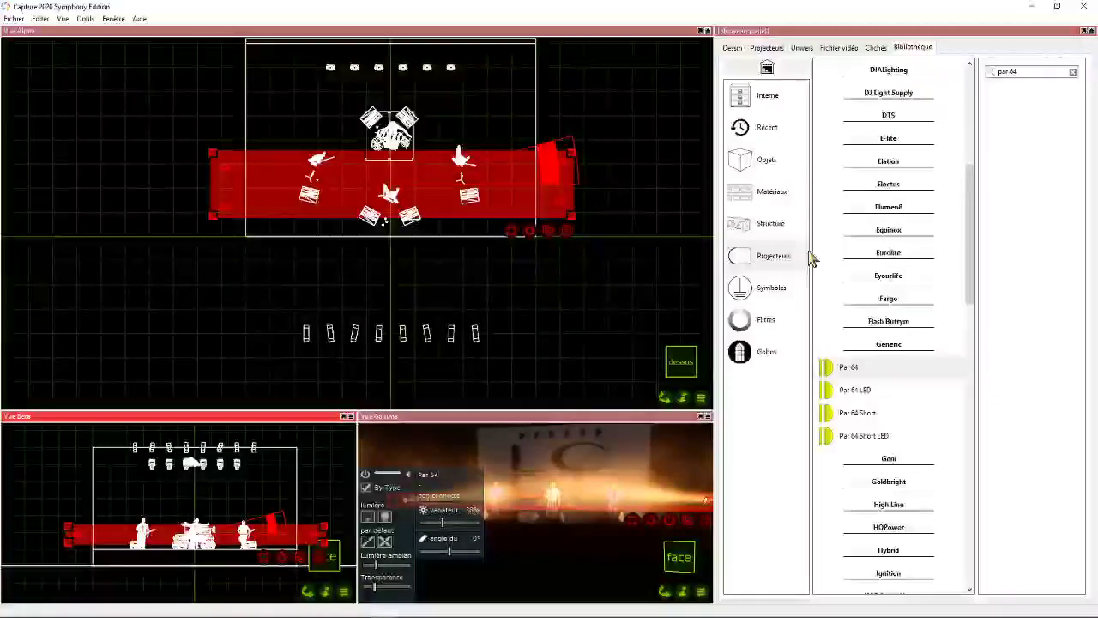
{"action": "left_click", "coordinate": [765, 320]}
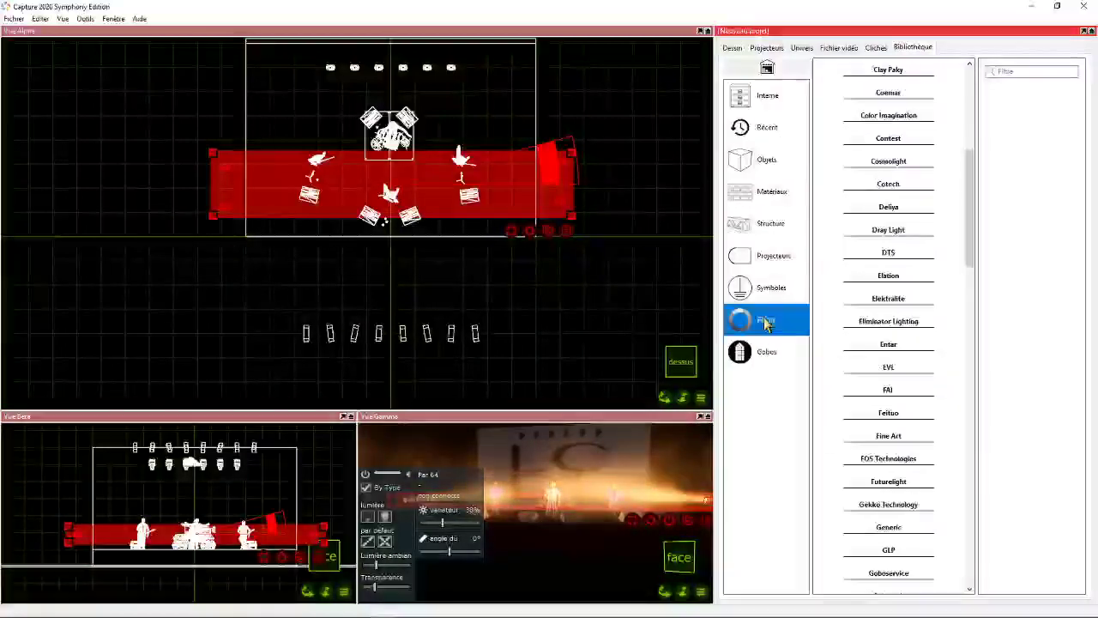
{"action": "left_click", "coordinate": [1031, 72]}
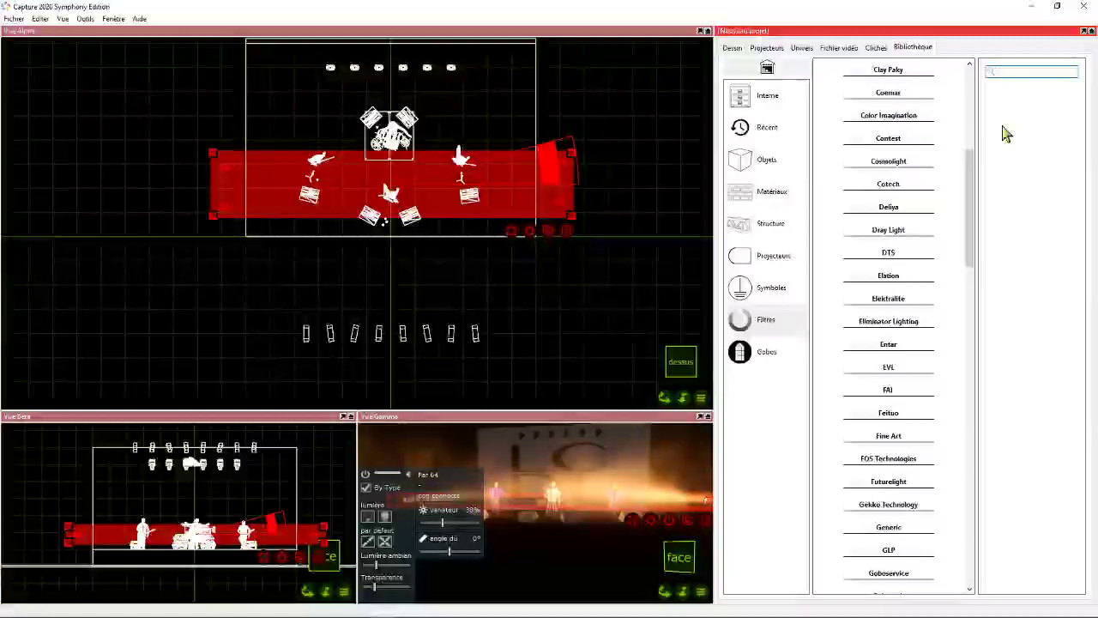
{"action": "type", "text": "202"}
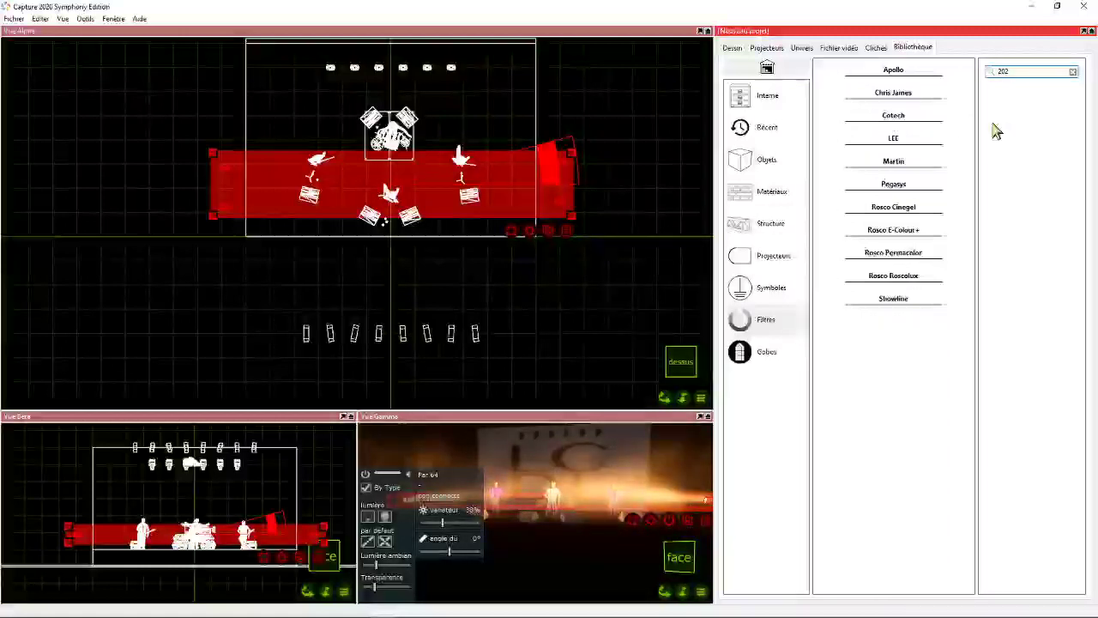
{"action": "left_click", "coordinate": [924, 138]}
{"action": "left_click", "coordinate": [870, 182]}
{"action": "left_click_drag", "start_coordinate": [846, 168], "coordinate": [558, 209]}
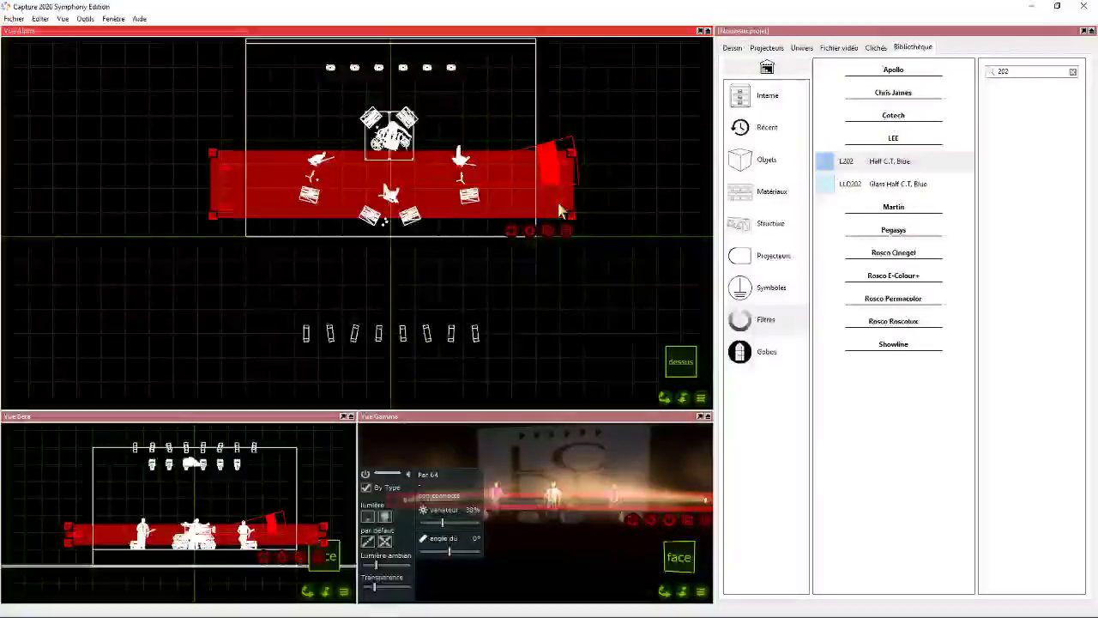
{"action": "left_click", "coordinate": [155, 151]}
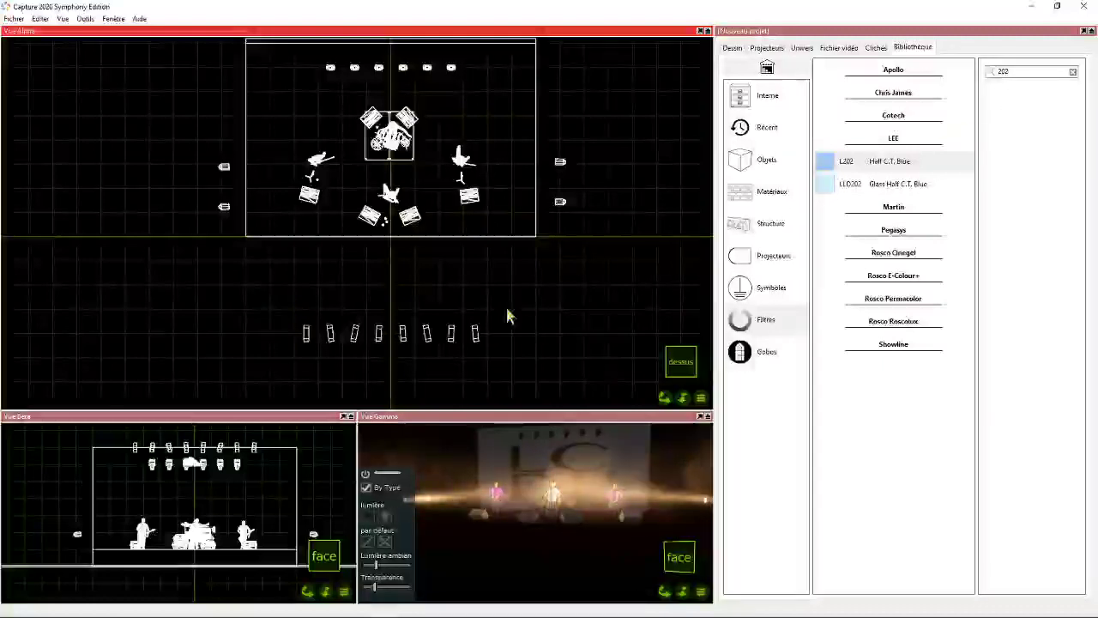
- Apply LEE L202 Half C.T. Blue to the entire row of front fixtures beyond the stage edge and deselect them
{"action": "left_click_drag", "start_coordinate": [257, 307], "coordinate": [544, 389]}
{"action": "left_click_drag", "start_coordinate": [892, 162], "coordinate": [407, 343]}
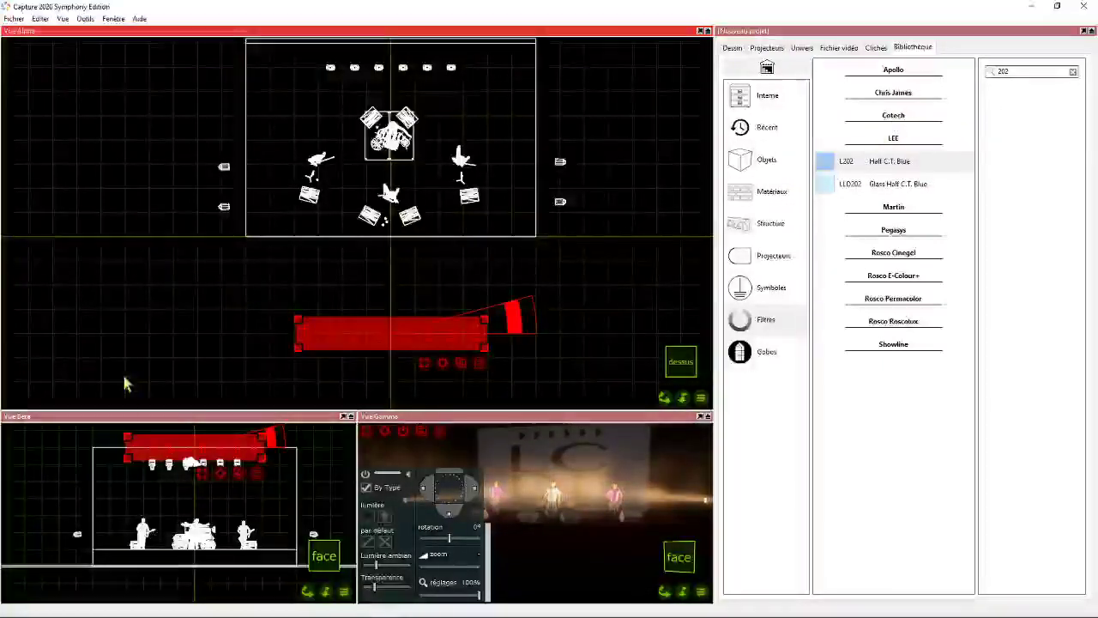
{"action": "left_click", "coordinate": [235, 343]}
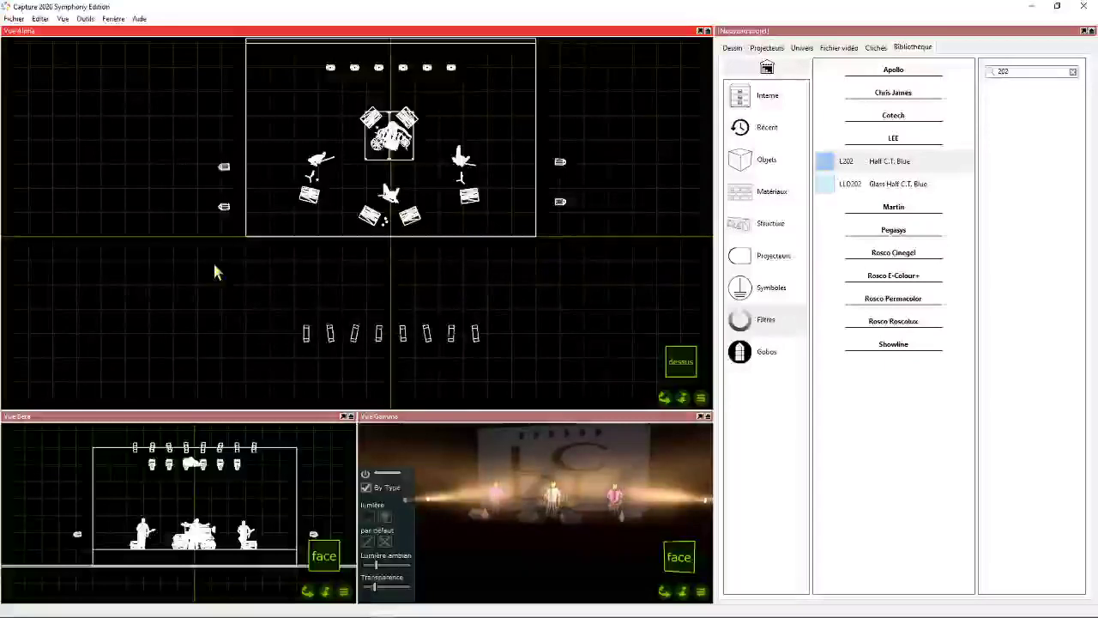
- Search the fixture library for "sunstrip" and expand the Showtec models
{"action": "left_click_drag", "start_coordinate": [666, 397], "coordinate": [664, 420]}
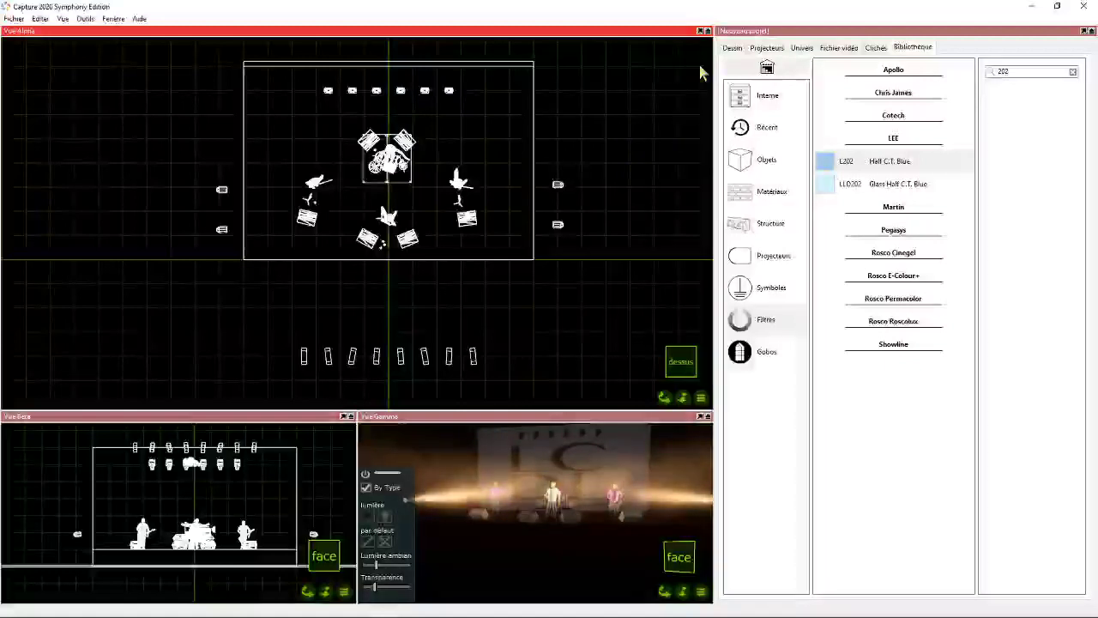
{"action": "left_click", "coordinate": [732, 48]}
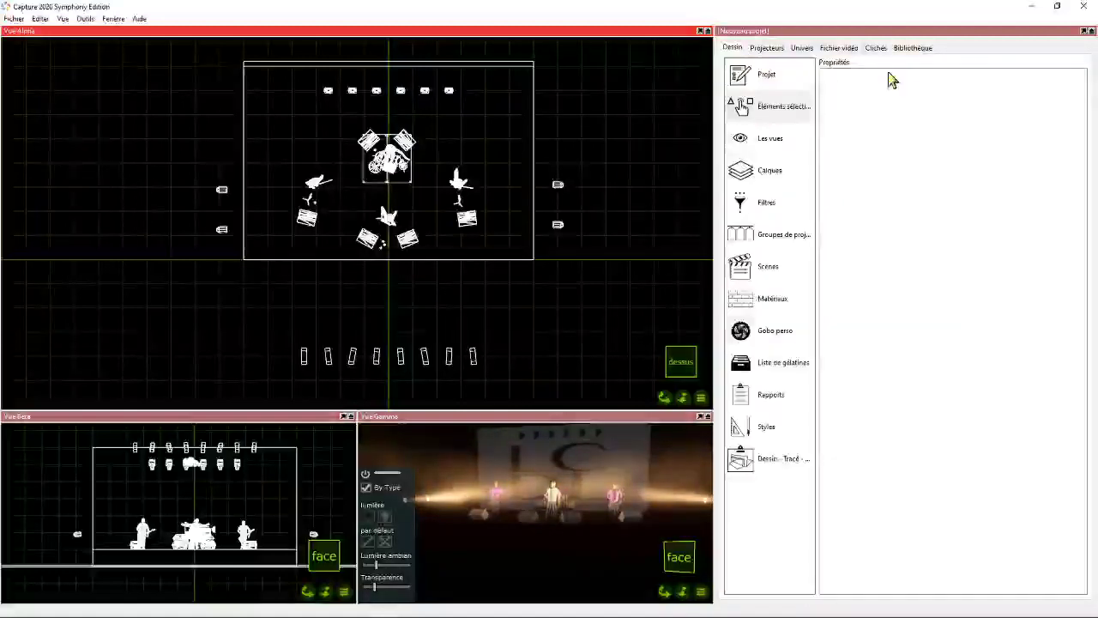
{"action": "left_click", "coordinate": [913, 48]}
{"action": "left_click", "coordinate": [774, 256]}
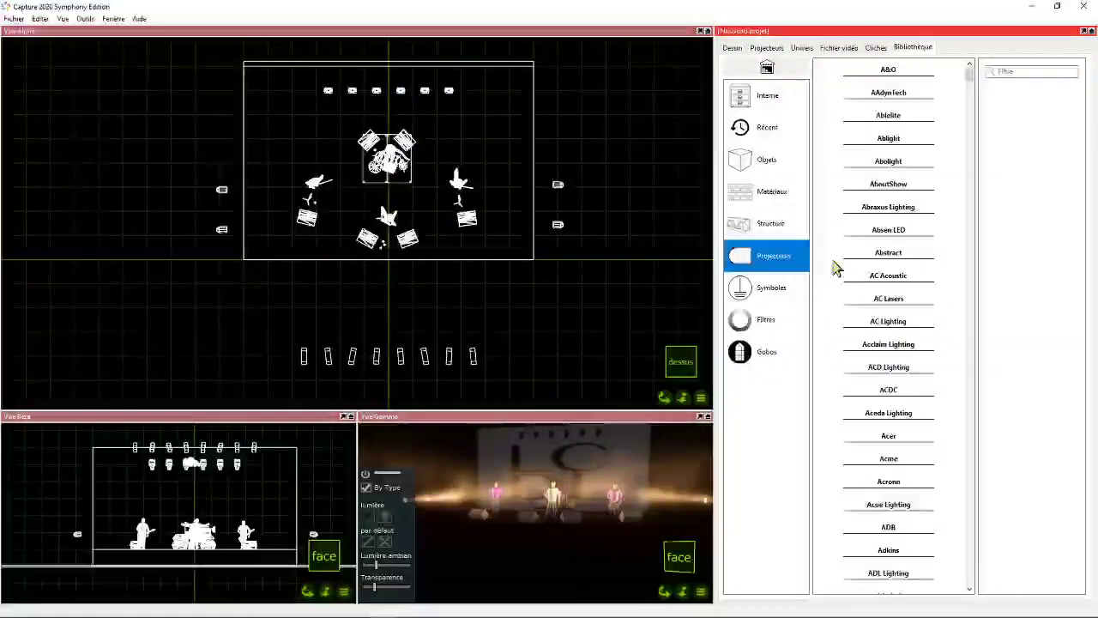
{"action": "left_click", "coordinate": [1003, 72]}
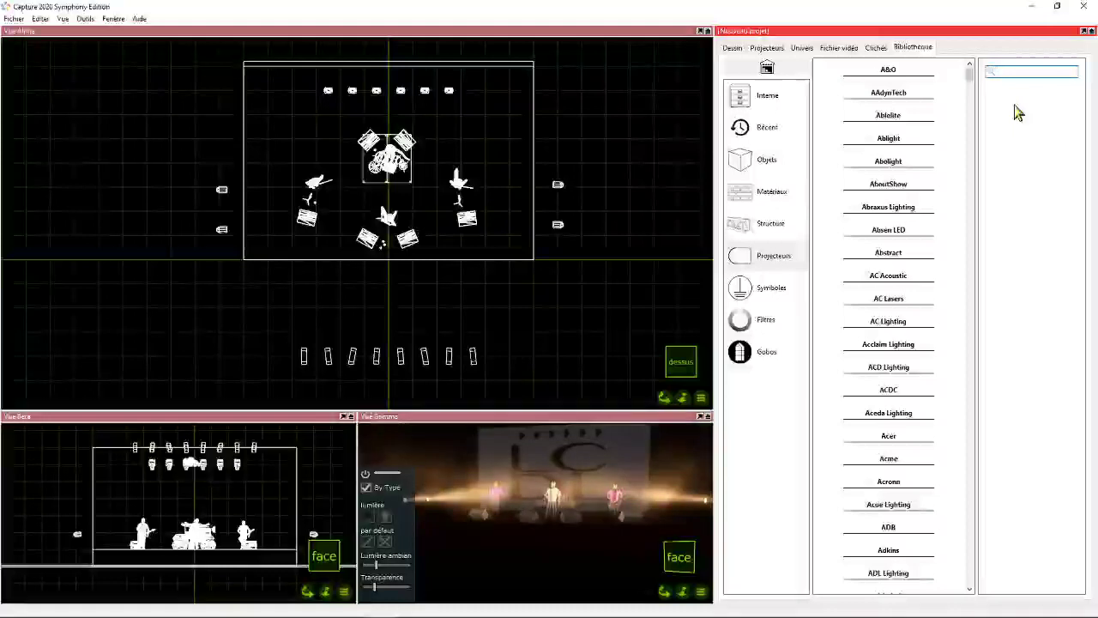
{"action": "type", "text": "sur"}
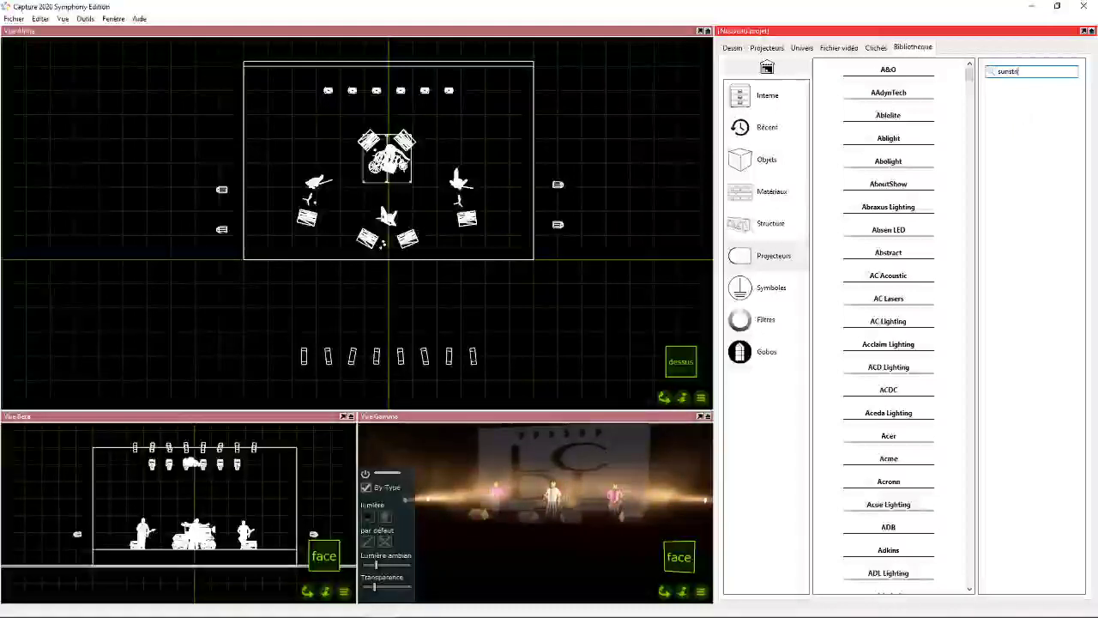
{"action": "key", "text": "Return"}
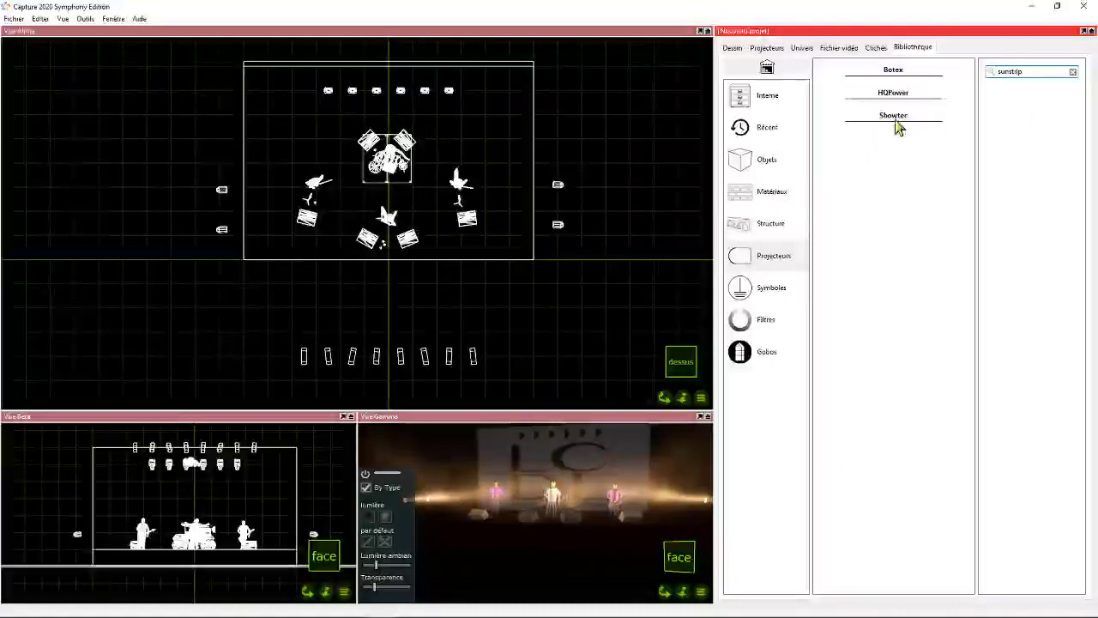
{"action": "left_click", "coordinate": [896, 116]}
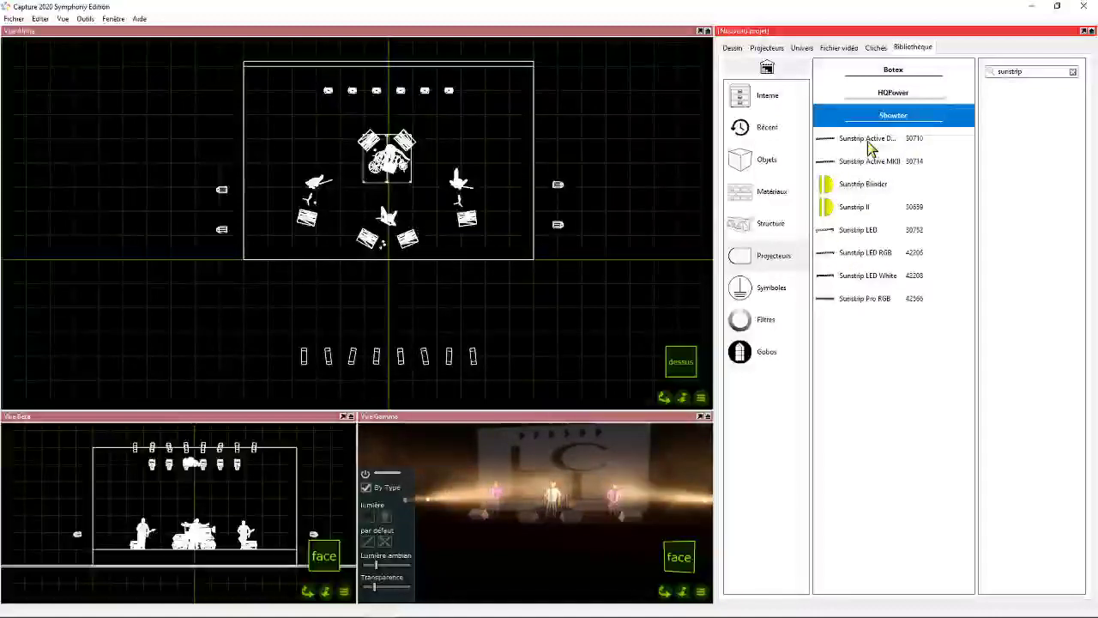
- Add a Showtec Sunstrip Active DMX upstage, standing vertically above the floor between the guitarist and the drummer
{"action": "left_click", "coordinate": [866, 143]}
{"action": "left_click_drag", "start_coordinate": [866, 142], "coordinate": [340, 106]}
{"action": "mouse_move", "coordinate": [159, 573]}
{"action": "left_mouse_down"}
{"action": "mouse_move", "coordinate": [155, 505]}
{"action": "mouse_move", "coordinate": [143, 568]}
{"action": "left_mouse_up"}
{"action": "scroll", "coordinate": [162, 514], "scroll_direction": "up", "scroll_amount": 3}
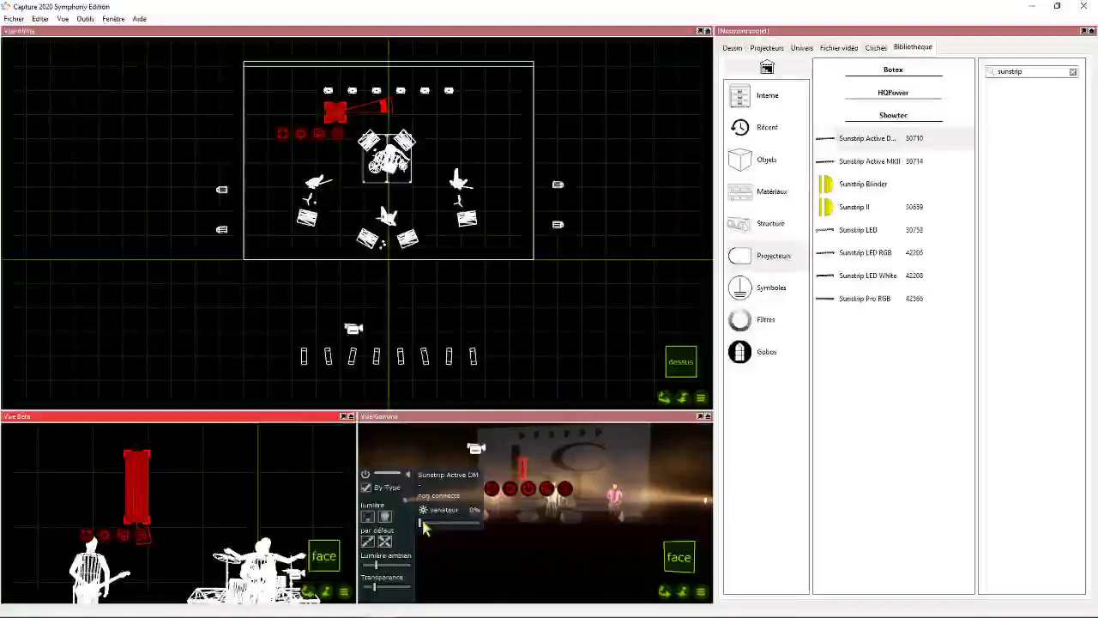
- Light the Sunstrip, shift its focus point to the upstage edge and set its dimmer to about 20%
{"action": "left_click_drag", "start_coordinate": [421, 524], "coordinate": [429, 522]}
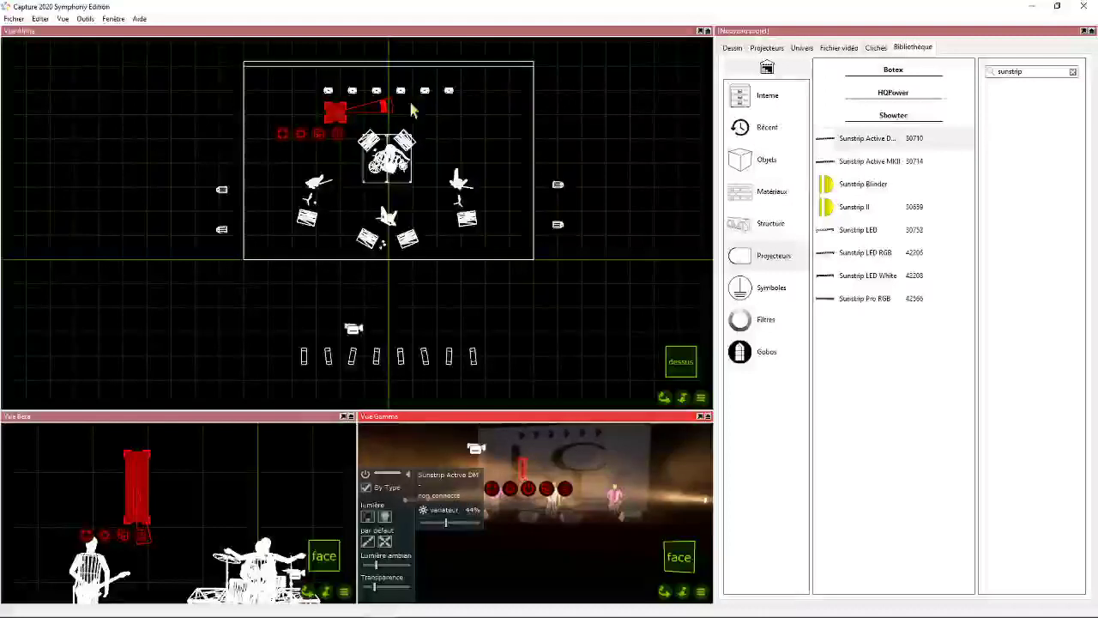
{"action": "left_click_drag", "start_coordinate": [387, 106], "coordinate": [329, 66]}
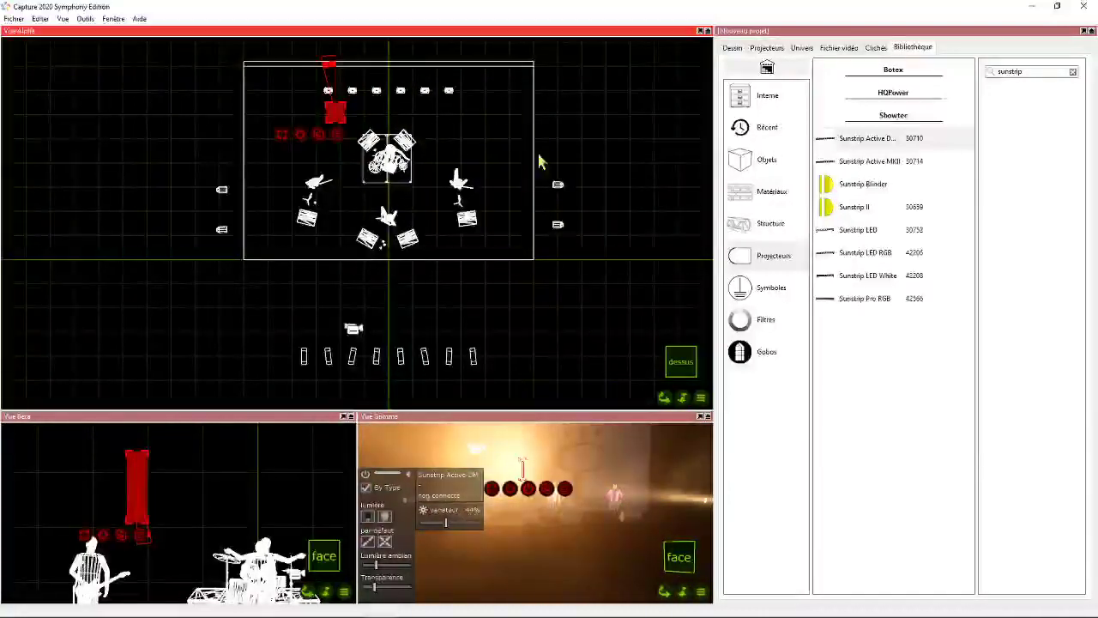
{"action": "left_click_drag", "start_coordinate": [445, 521], "coordinate": [431, 521]}
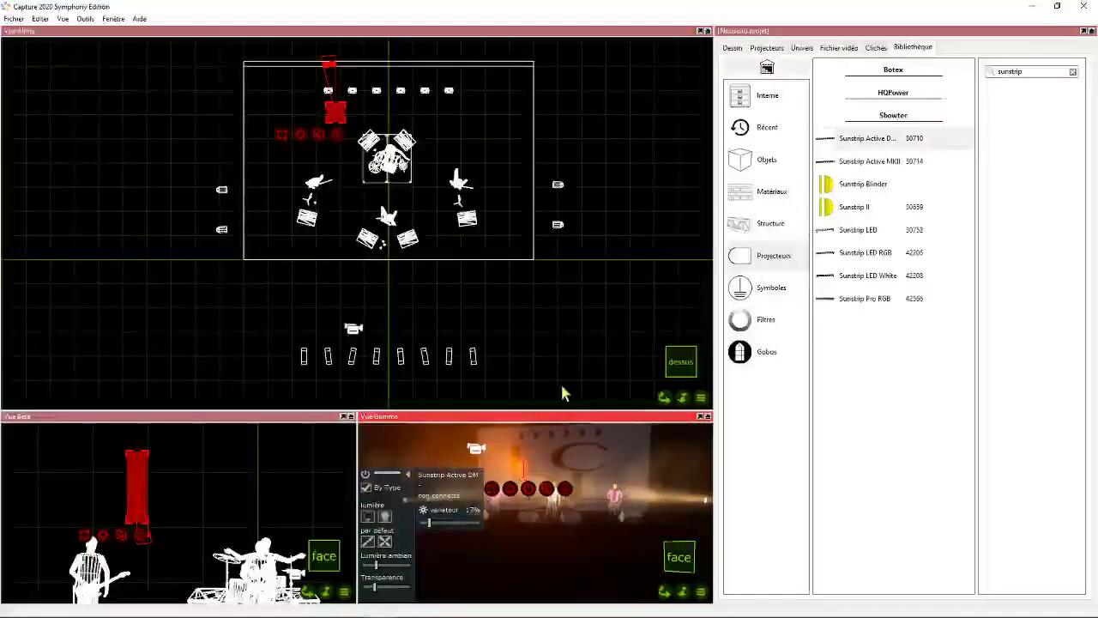
{"action": "left_click_drag", "start_coordinate": [665, 593], "coordinate": [695, 593]}
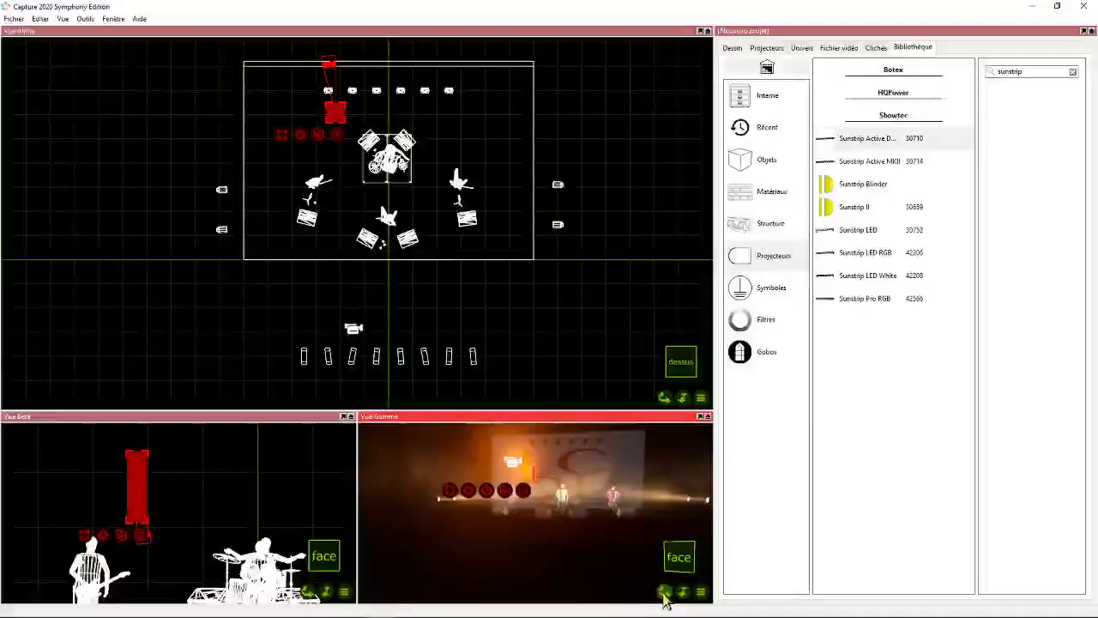
{"action": "mouse_move", "coordinate": [665, 593]}
{"action": "left_mouse_down"}
{"action": "mouse_move", "coordinate": [658, 613]}
{"action": "mouse_move", "coordinate": [654, 594]}
{"action": "mouse_move", "coordinate": [684, 581]}
{"action": "mouse_move", "coordinate": [665, 585]}
{"action": "left_mouse_up"}
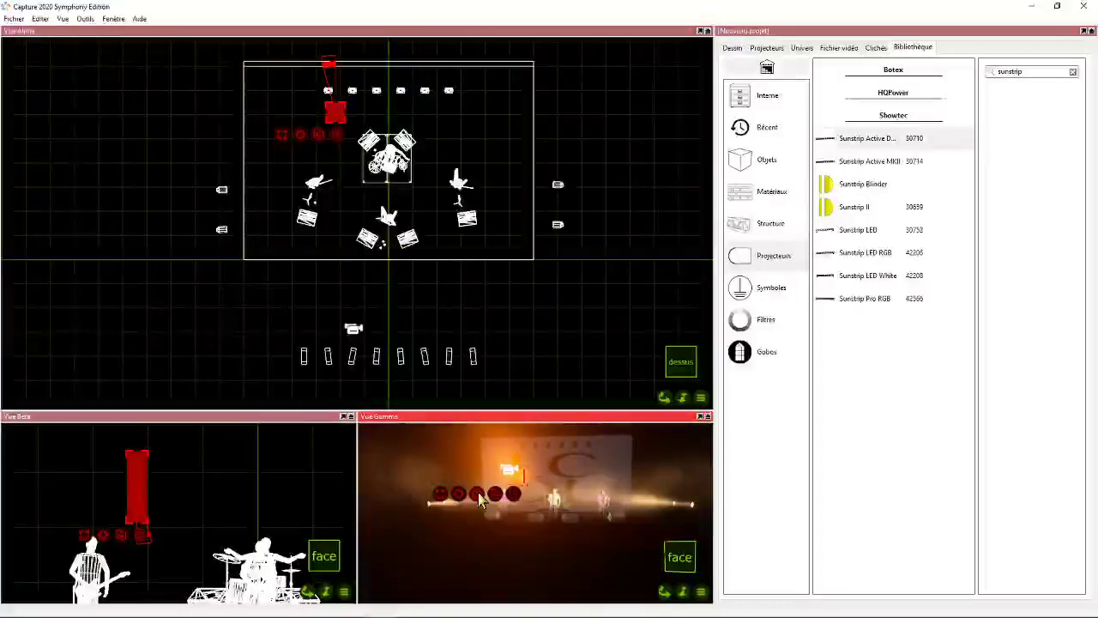
{"action": "mouse_move", "coordinate": [428, 522]}
{"action": "left_mouse_down"}
{"action": "mouse_move", "coordinate": [471, 522]}
{"action": "mouse_move", "coordinate": [432, 522]}
{"action": "left_mouse_up"}
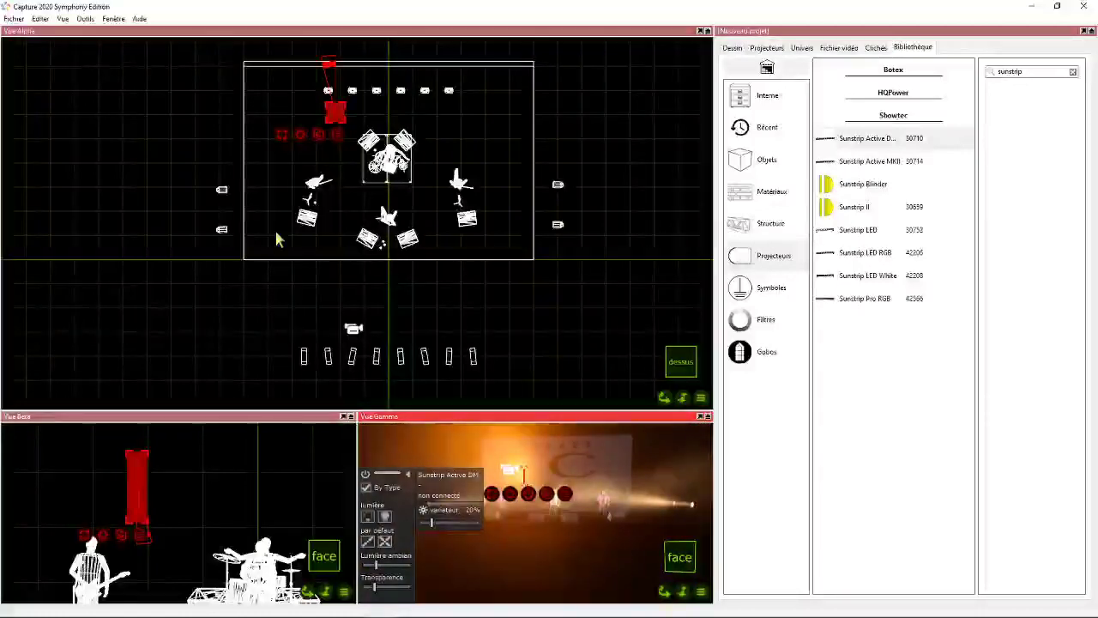
- Move the Sunstrip outwards along its row and set its Position X to -4 m and Position Z to -6 m
{"action": "scroll", "coordinate": [157, 483], "scroll_direction": "down", "scroll_amount": 4}
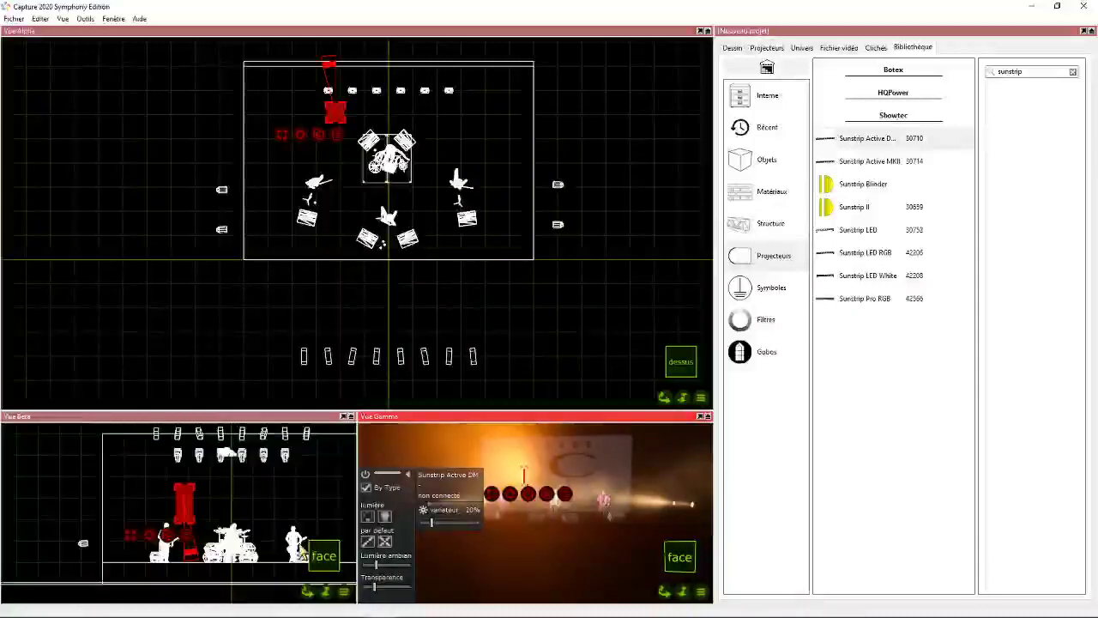
{"action": "left_click_drag", "start_coordinate": [175, 488], "coordinate": [144, 490]}
{"action": "left_click", "coordinate": [732, 48]}
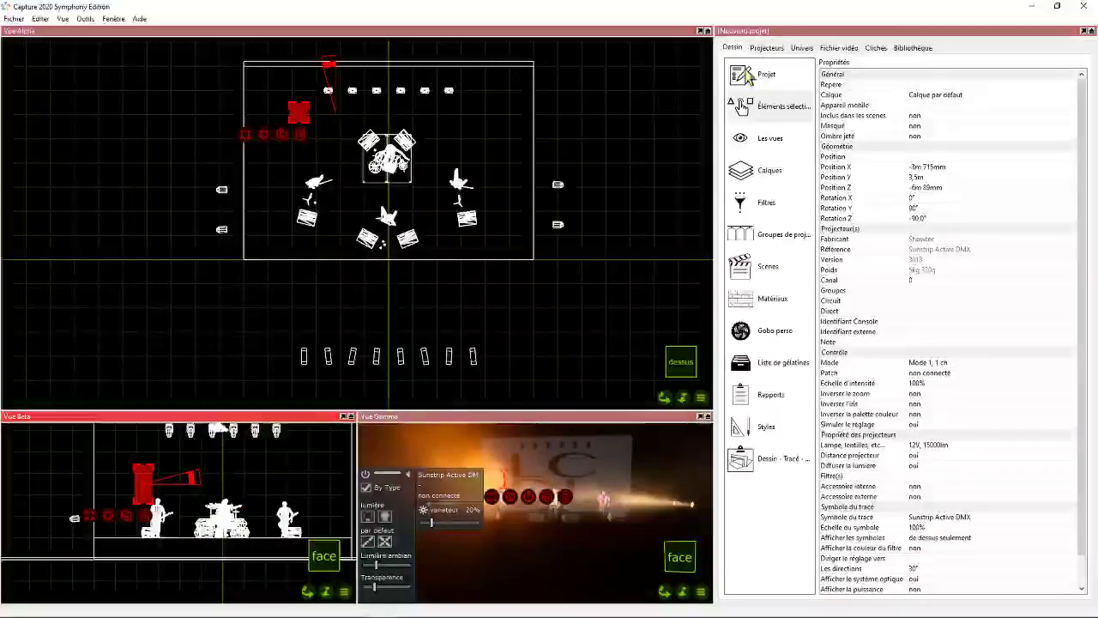
{"action": "left_click", "coordinate": [769, 106]}
{"action": "scroll", "coordinate": [929, 465], "scroll_direction": "down", "scroll_amount": 1}
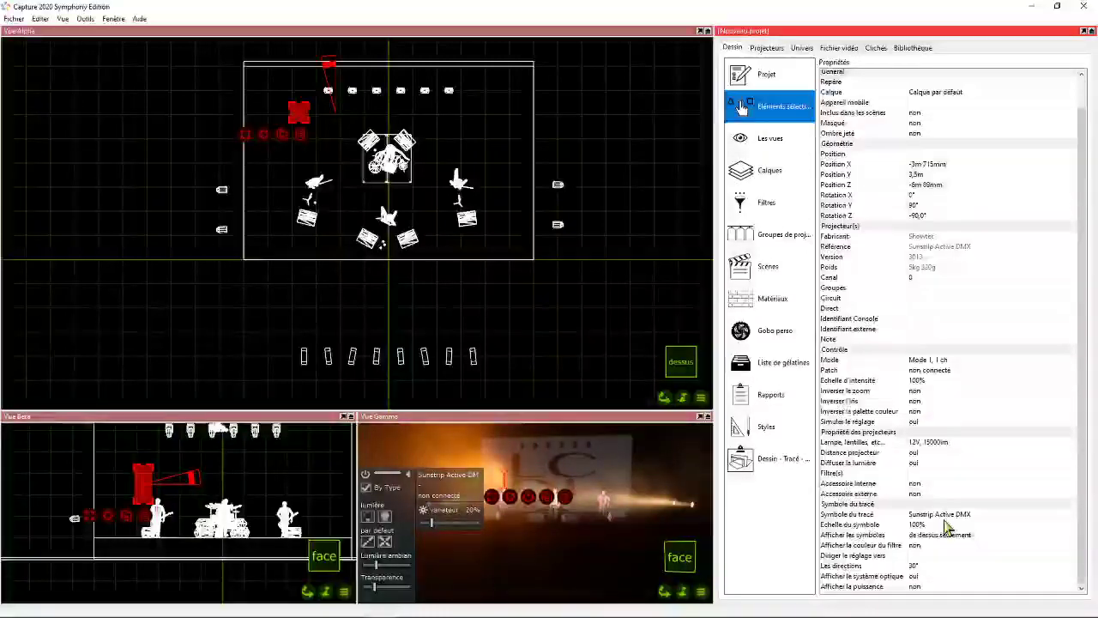
{"action": "left_click", "coordinate": [928, 135]}
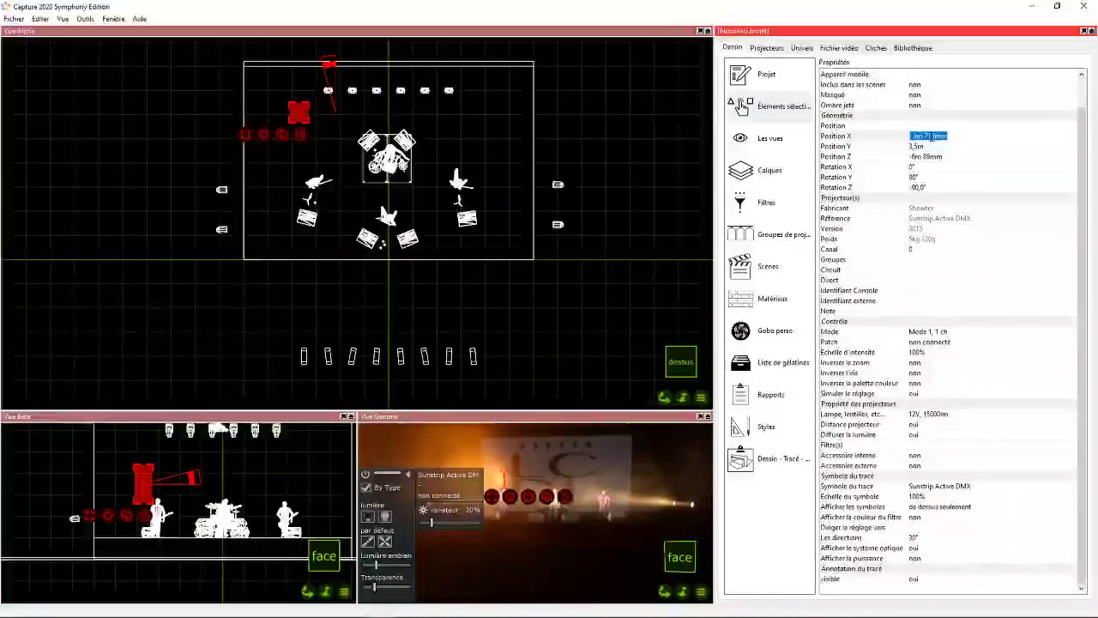
{"action": "type", "text": "-4"}
{"action": "key", "text": "Return"}
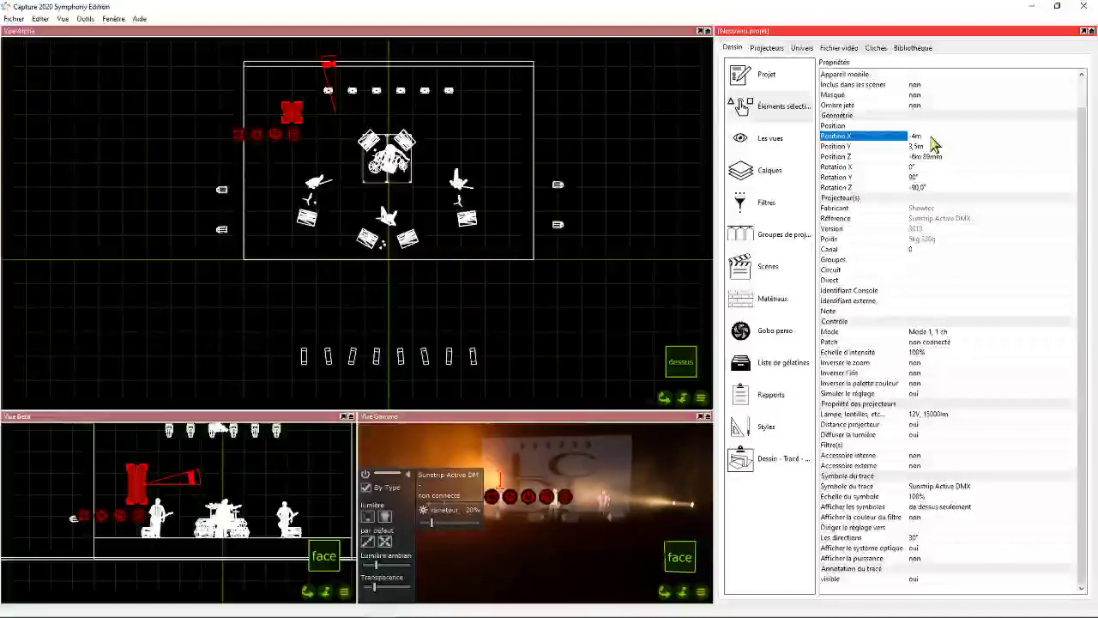
{"action": "left_click", "coordinate": [926, 156]}
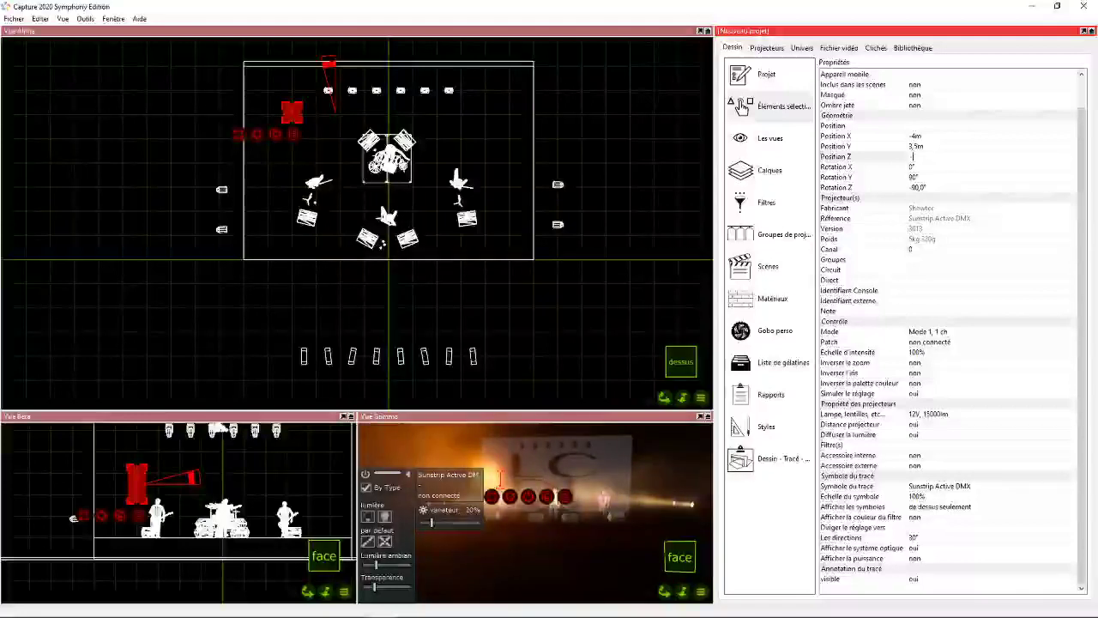
{"action": "type", "text": "-"}
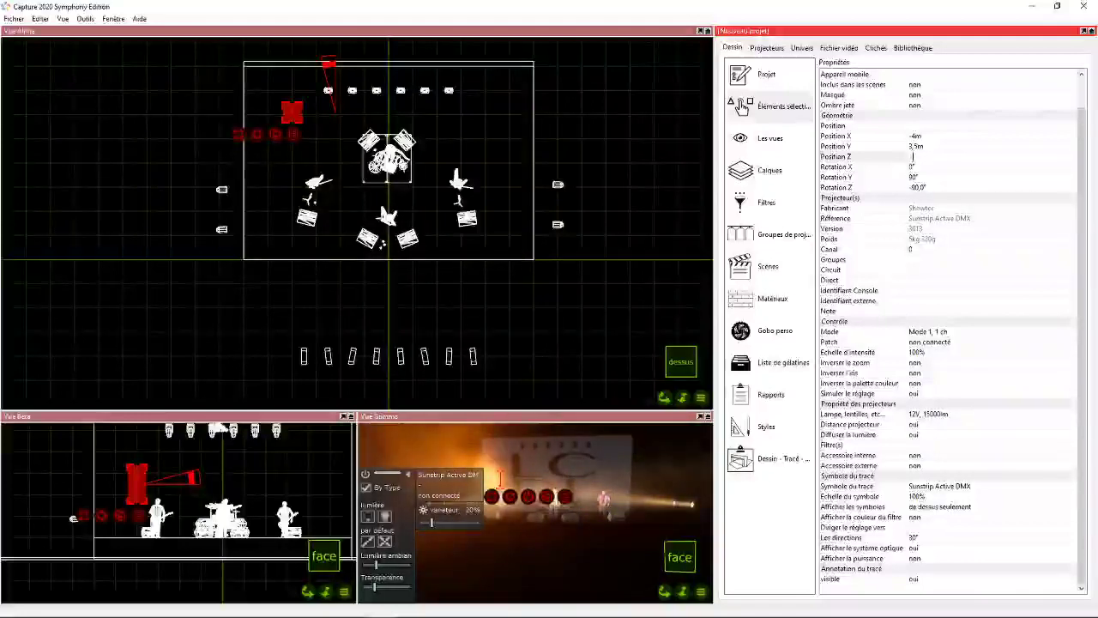
{"action": "type", "text": "6"}
{"action": "key", "text": "Return"}
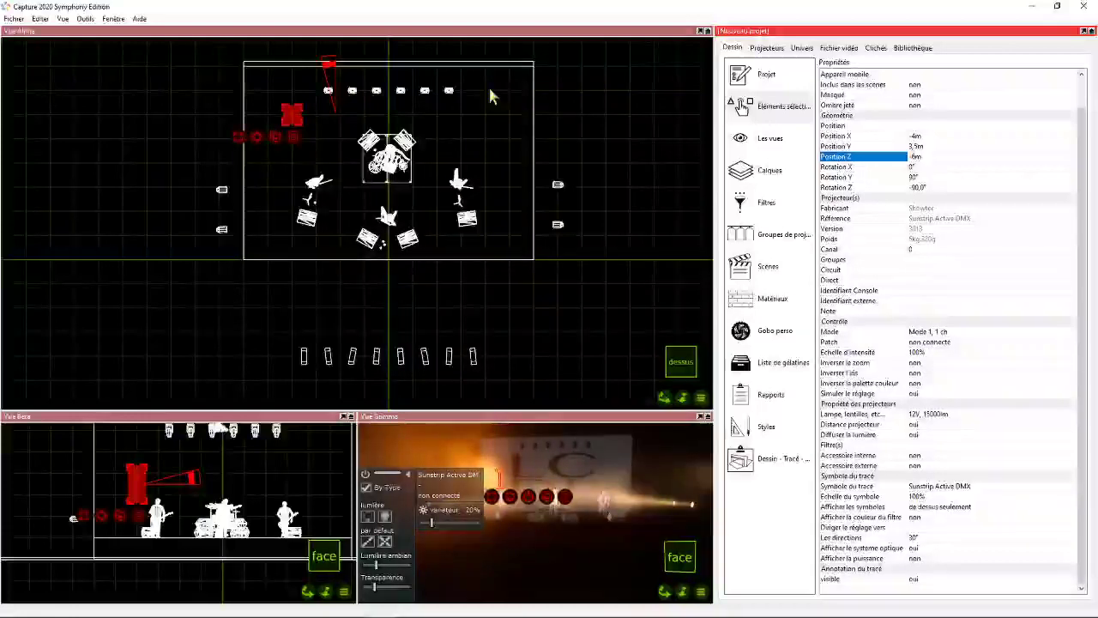
- Duplicate the Sunstrip across the stage with 8 copies at a 1 m X offset, then clear the selection
{"action": "left_click", "coordinate": [331, 112]}
{"action": "left_click_drag", "start_coordinate": [281, 106], "coordinate": [316, 129]}
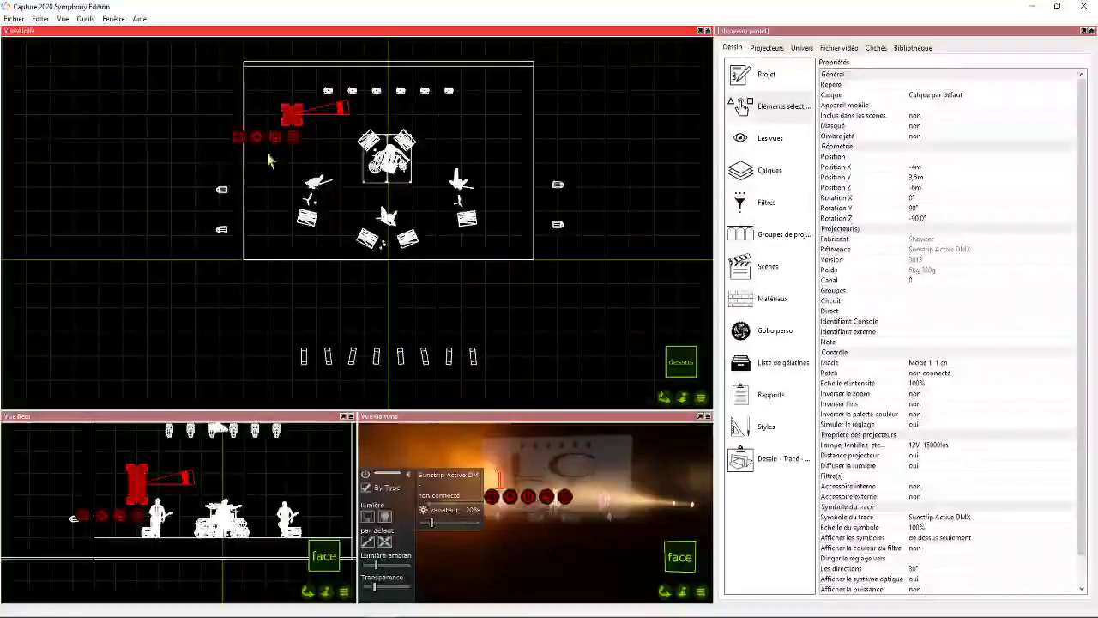
{"action": "right_click", "coordinate": [253, 133]}
{"action": "left_click", "coordinate": [369, 141]}
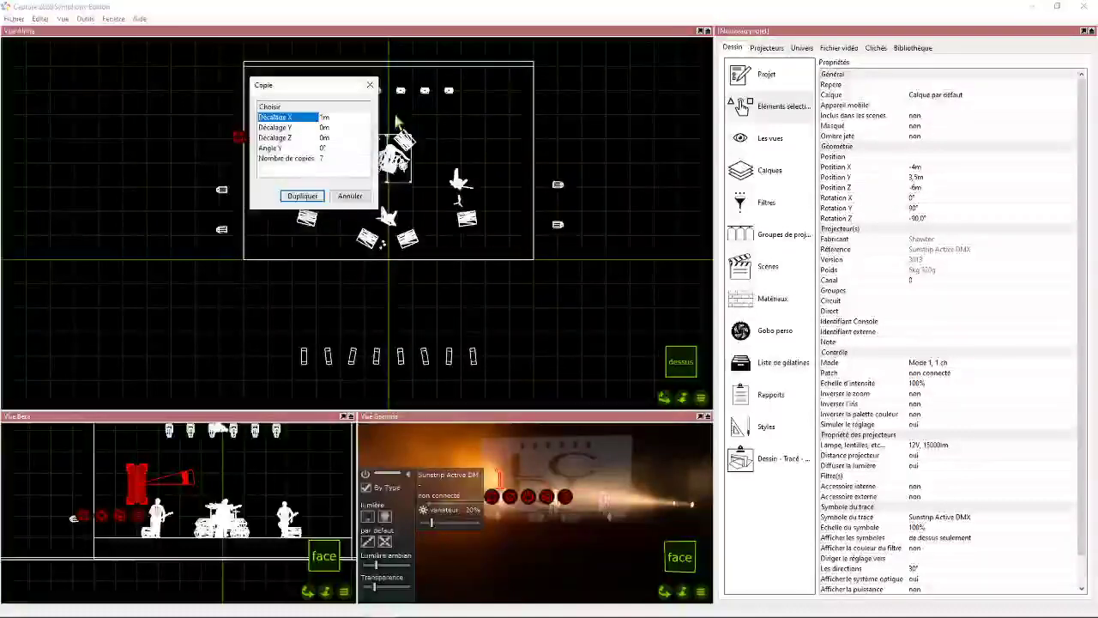
{"action": "left_click", "coordinate": [325, 116]}
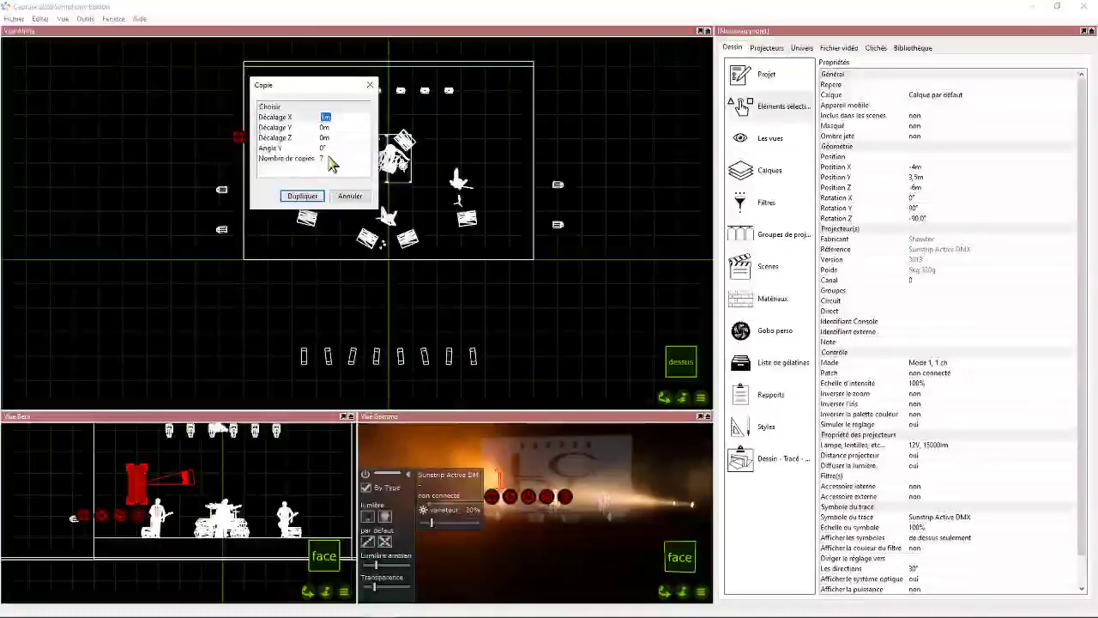
{"action": "left_click_drag", "start_coordinate": [346, 88], "coordinate": [244, 182]}
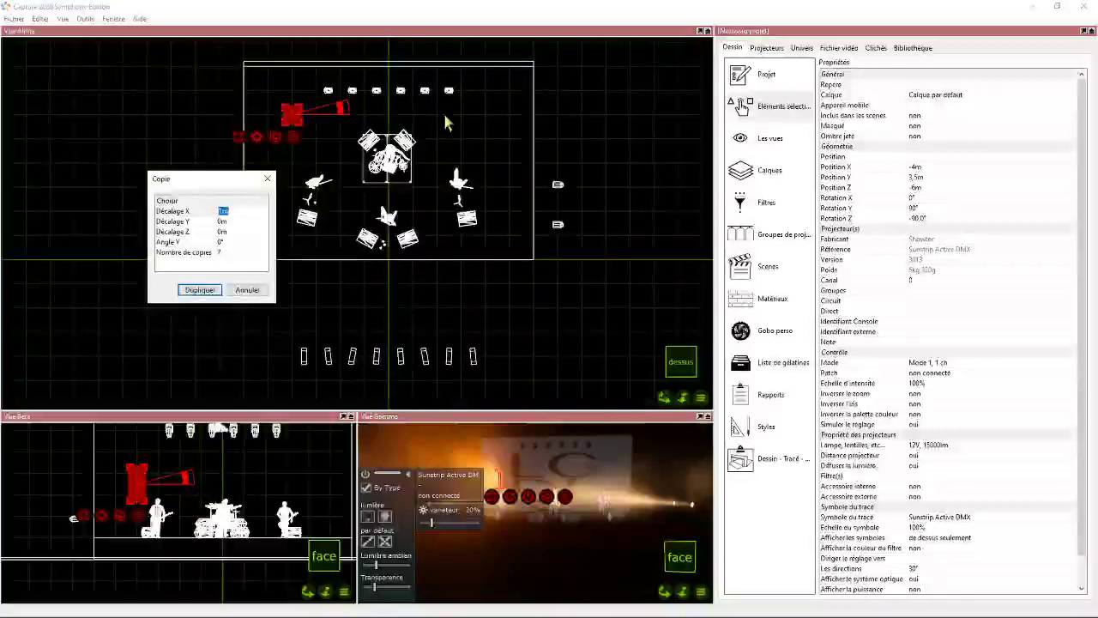
{"action": "double_click", "coordinate": [229, 251]}
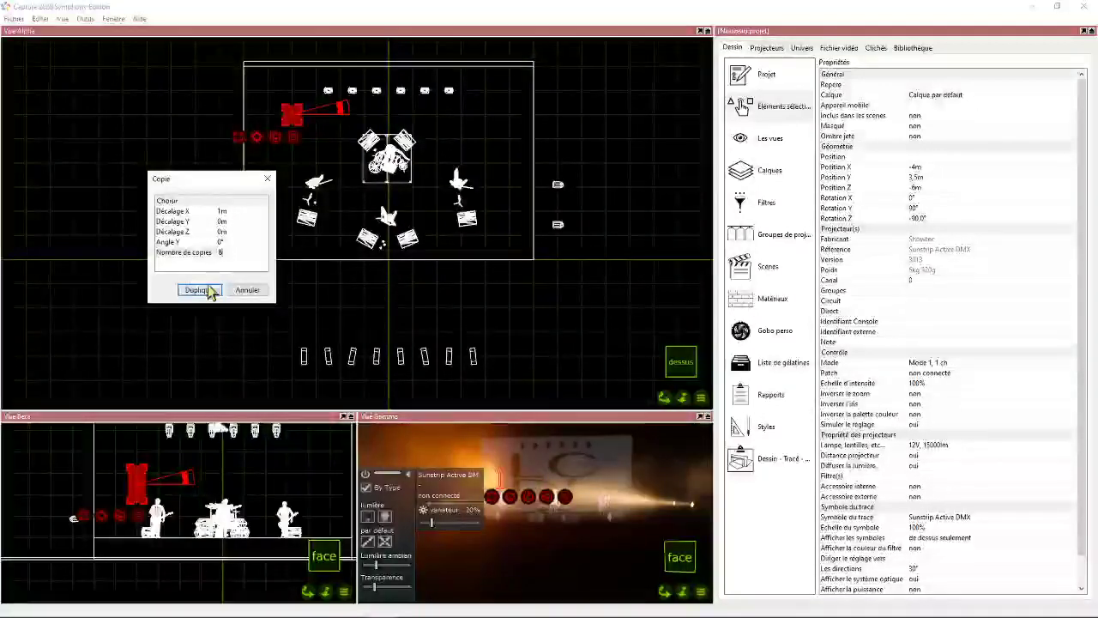
{"action": "type", "text": "8"}
{"action": "left_click", "coordinate": [214, 290]}
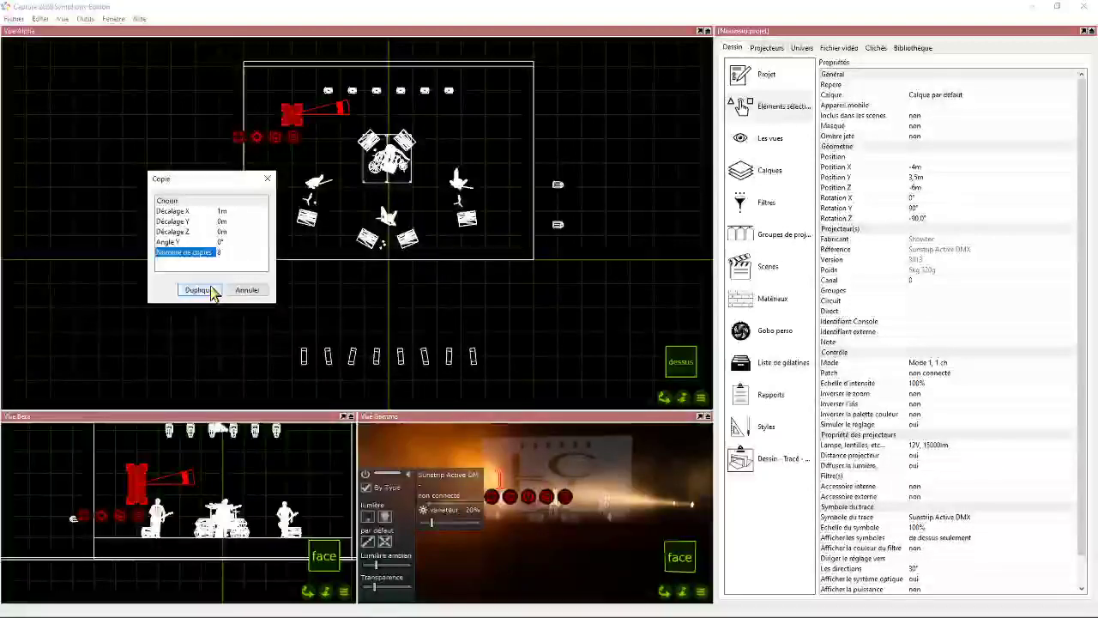
{"action": "left_click", "coordinate": [278, 114]}
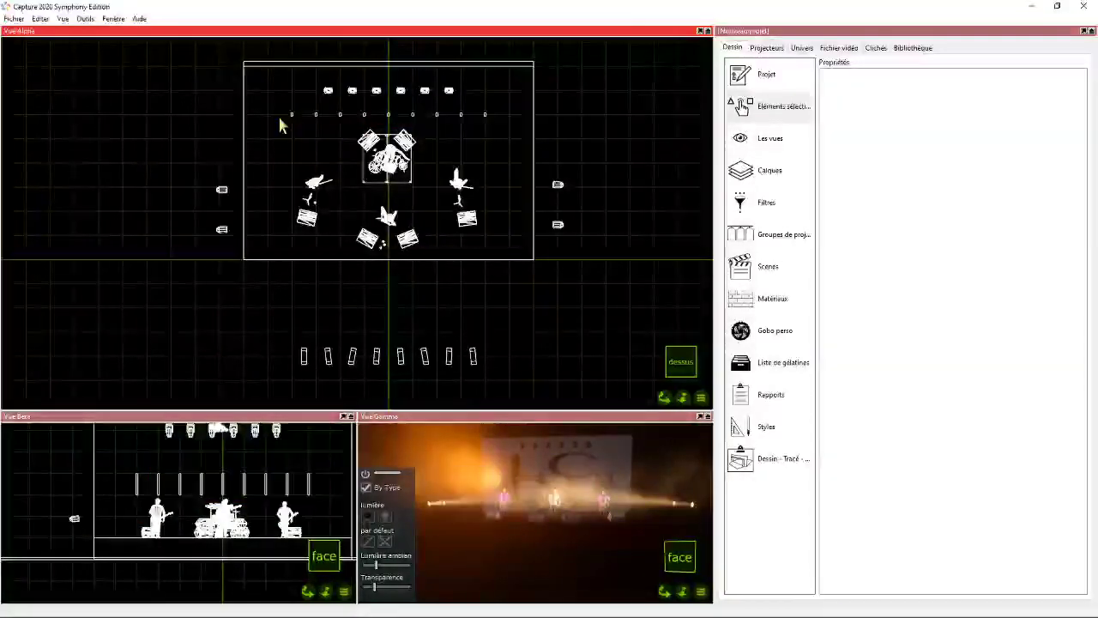
- Set all nine Sunstrips together to the 10-channel Mode 4 and open the universe patch overview
{"action": "left_click_drag", "start_coordinate": [279, 100], "coordinate": [510, 122]}
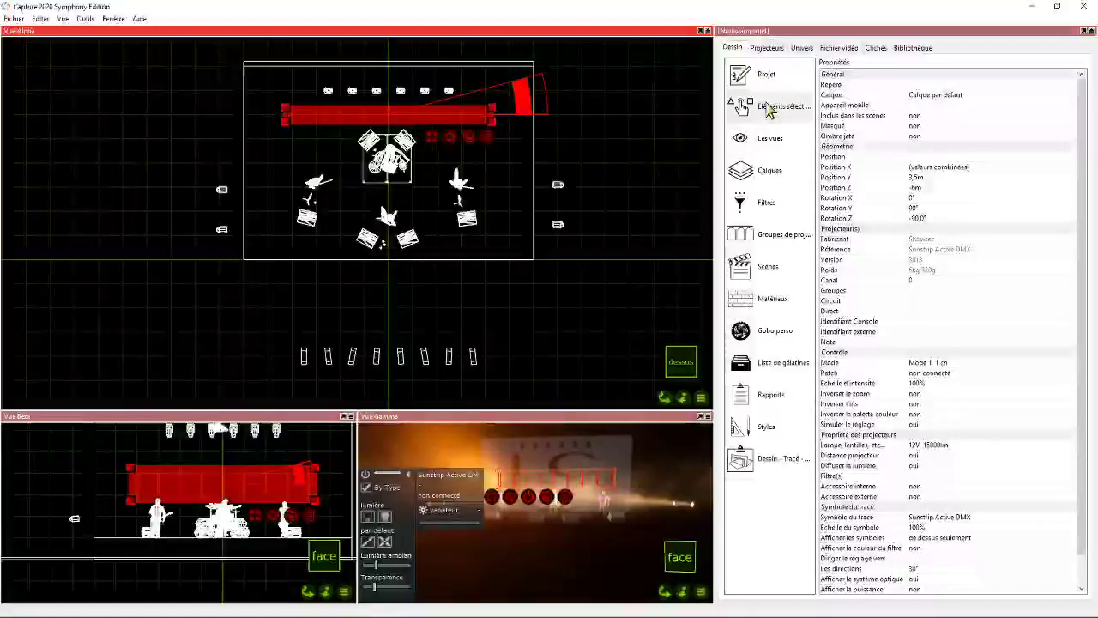
{"action": "left_click", "coordinate": [743, 107]}
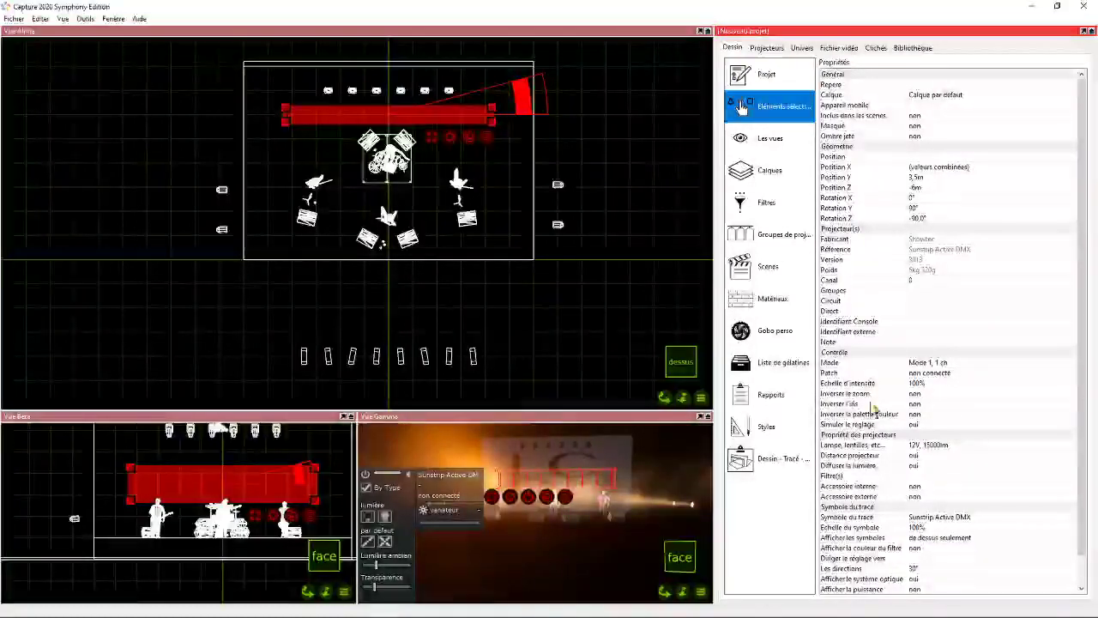
{"action": "left_click", "coordinate": [931, 362]}
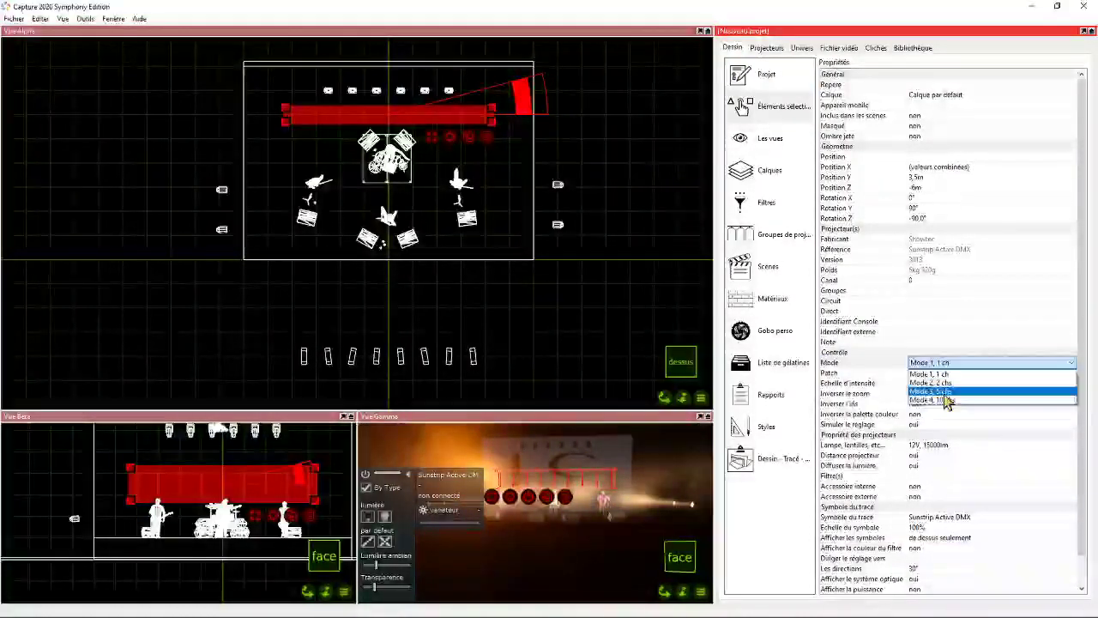
{"action": "left_click", "coordinate": [931, 399]}
{"action": "left_click", "coordinate": [798, 48]}
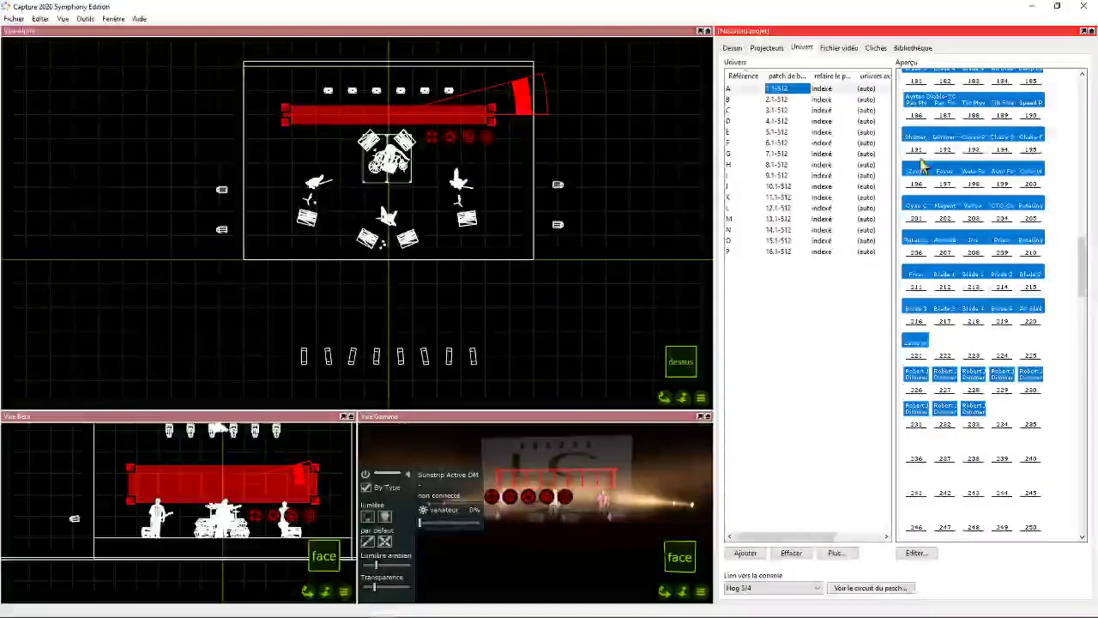
- Patch the nine selected Sunstrips consecutively in universe A from address 231 and check the addresses they occupy
{"action": "scroll", "coordinate": [969, 387], "scroll_direction": "down", "scroll_amount": 5}
{"action": "scroll", "coordinate": [964, 385], "scroll_direction": "down", "scroll_amount": 2}
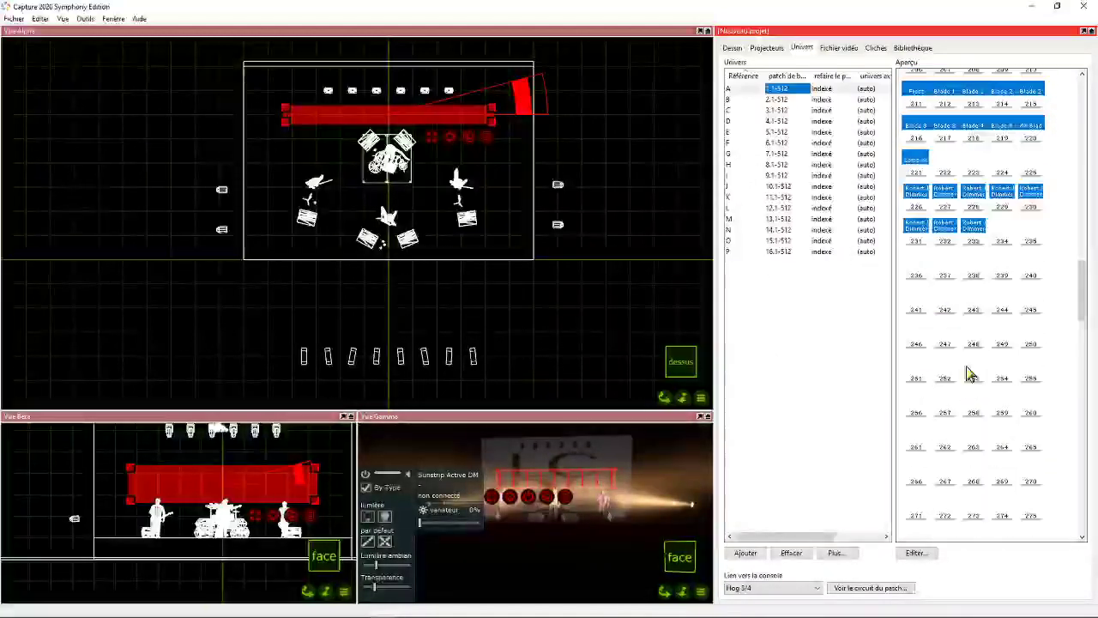
{"action": "left_click_drag", "start_coordinate": [470, 137], "coordinate": [931, 250]}
{"action": "left_click", "coordinate": [939, 350]}
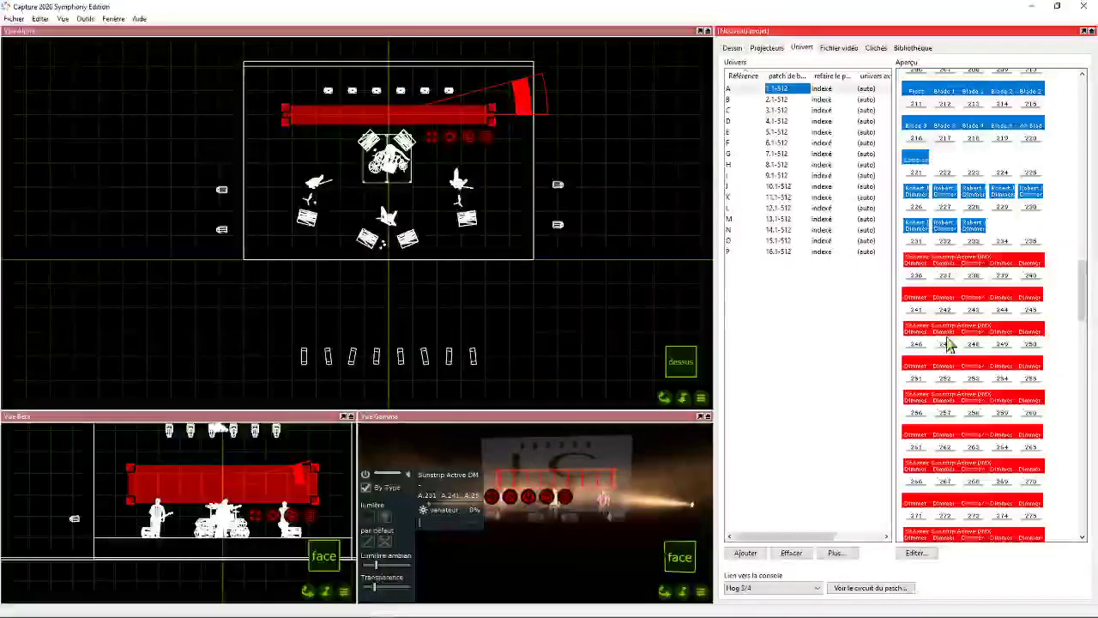
{"action": "scroll", "coordinate": [949, 343], "scroll_direction": "down", "scroll_amount": 5}
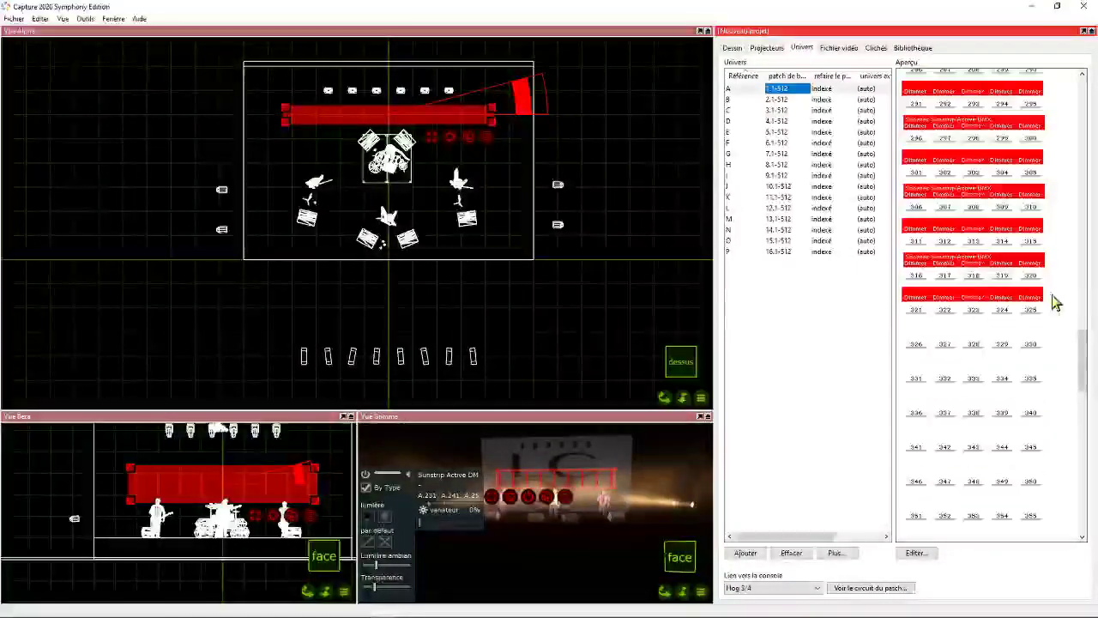
{"action": "scroll", "coordinate": [934, 313], "scroll_direction": "up", "scroll_amount": 5}
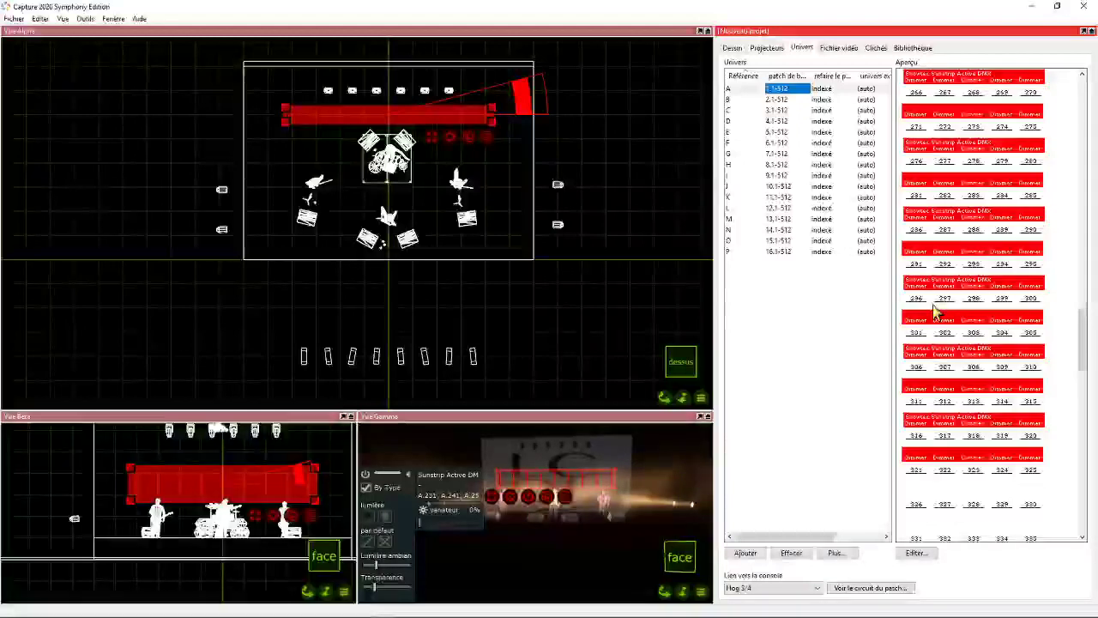
{"action": "scroll", "coordinate": [934, 313], "scroll_direction": "up", "scroll_amount": 1}
- Select the nine Sunstrips again, lower the row behind the musicians in the front view, and clear the selection
{"action": "left_click", "coordinate": [285, 180]}
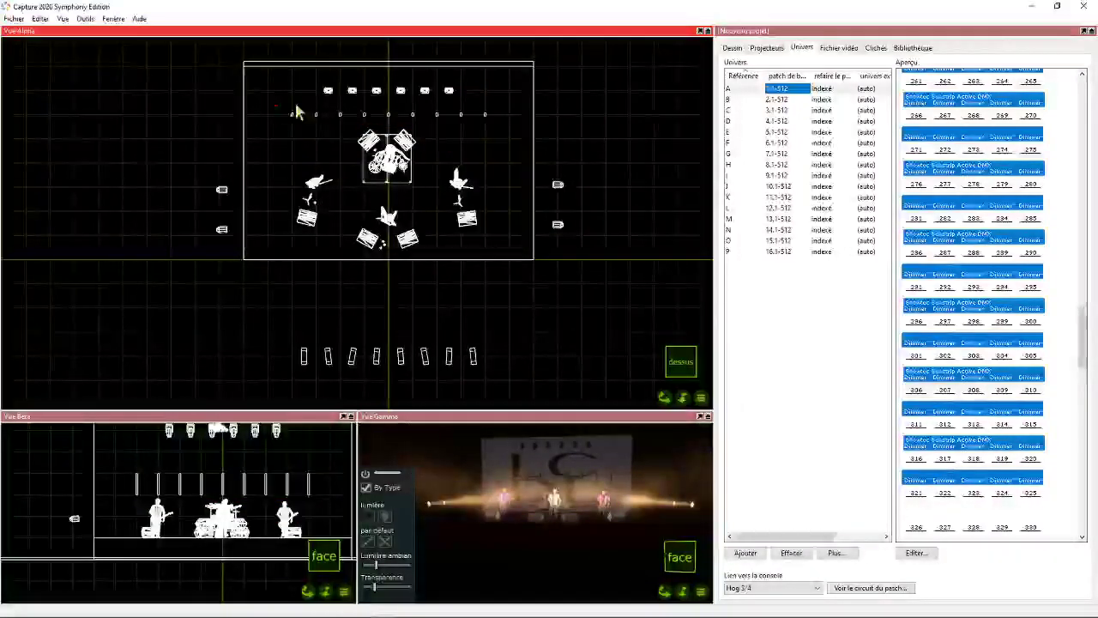
{"action": "left_click_drag", "start_coordinate": [295, 111], "coordinate": [503, 128]}
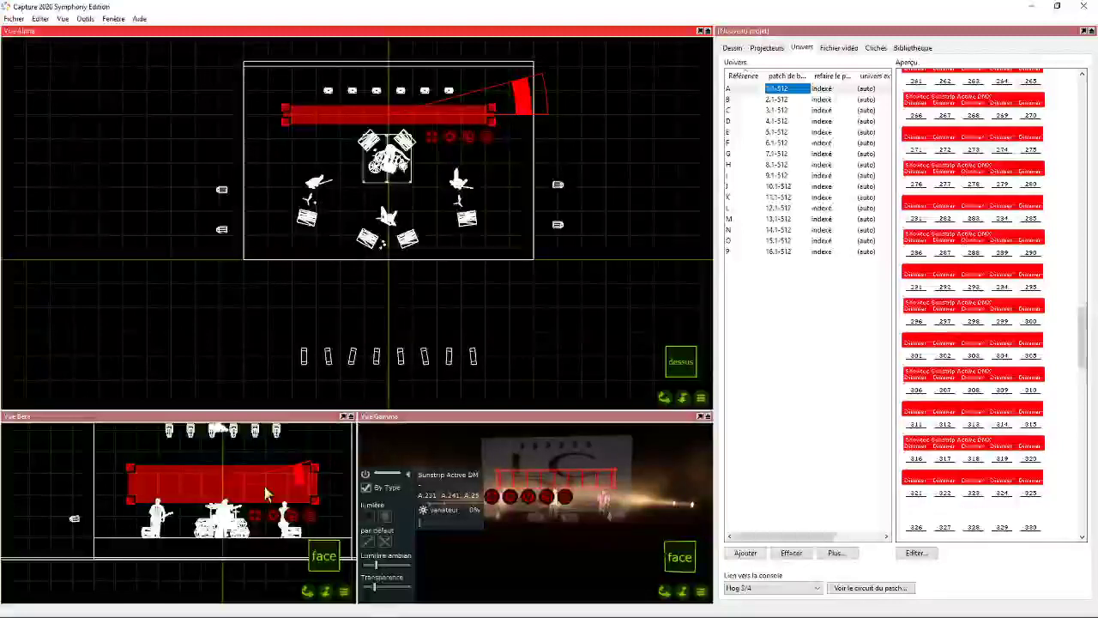
{"action": "left_click_drag", "start_coordinate": [265, 493], "coordinate": [266, 516]}
{"action": "left_click", "coordinate": [164, 240]}
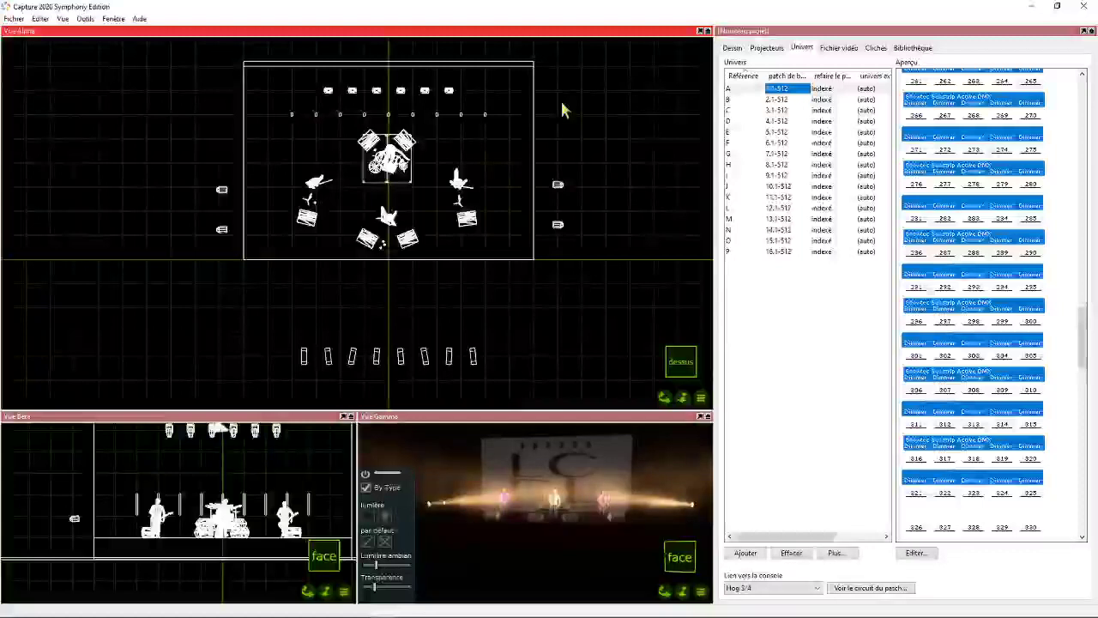
- Search the fixture library for "viva cmy" and place one Robin Viva CMY just downstage of the outer end of the Sunstrip row
{"action": "left_click", "coordinate": [913, 47]}
{"action": "left_click", "coordinate": [777, 268]}
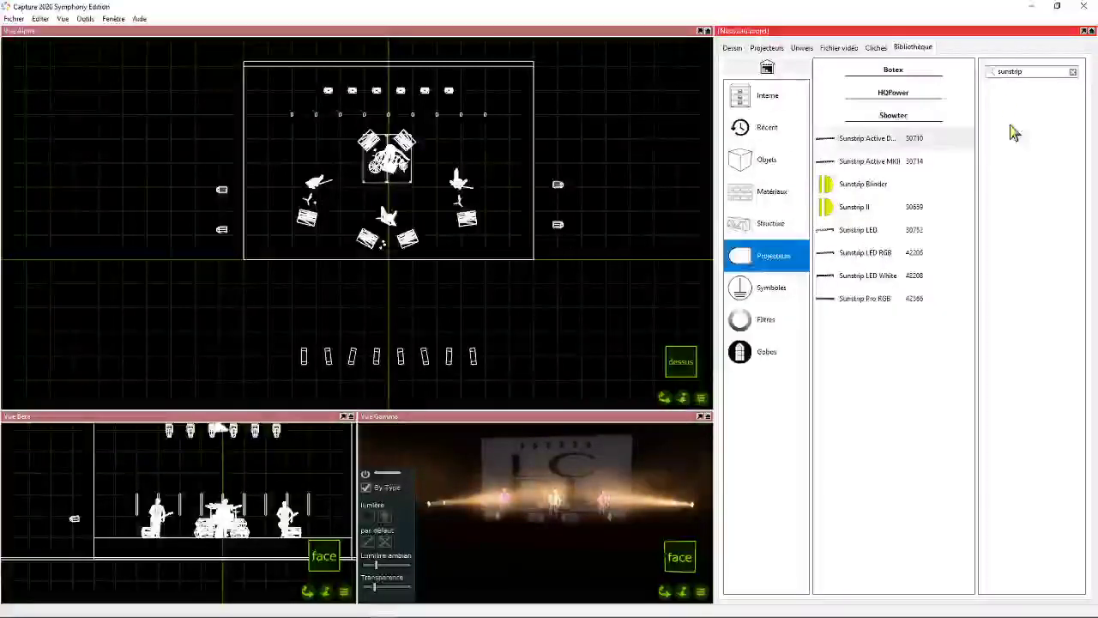
{"action": "left_click", "coordinate": [1072, 72]}
{"action": "left_click", "coordinate": [1022, 71]}
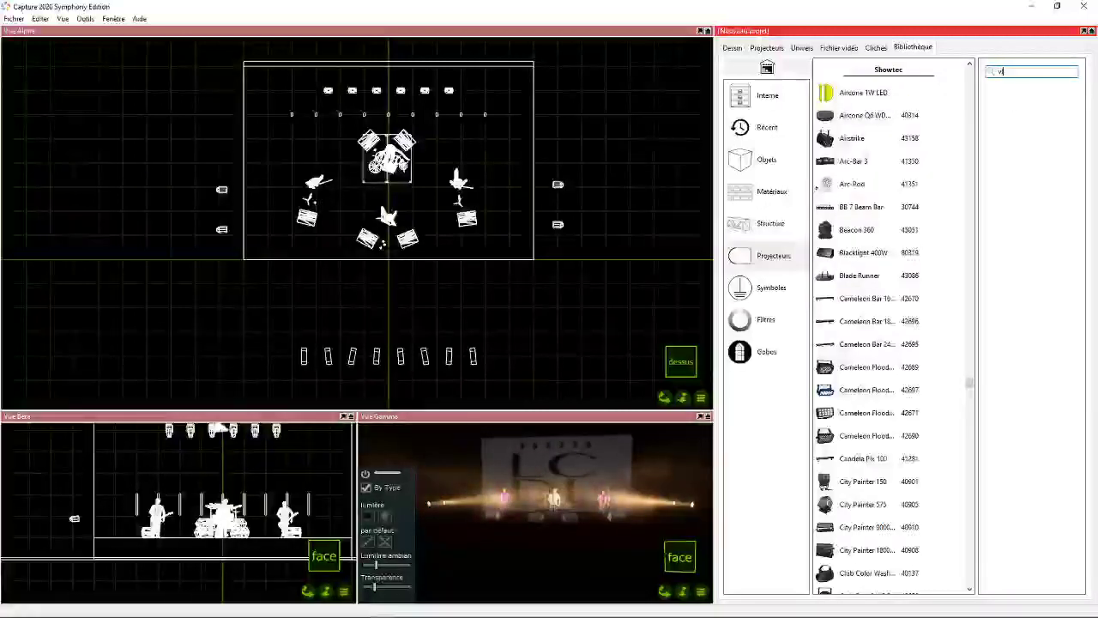
{"action": "type", "text": "iva cmy"}
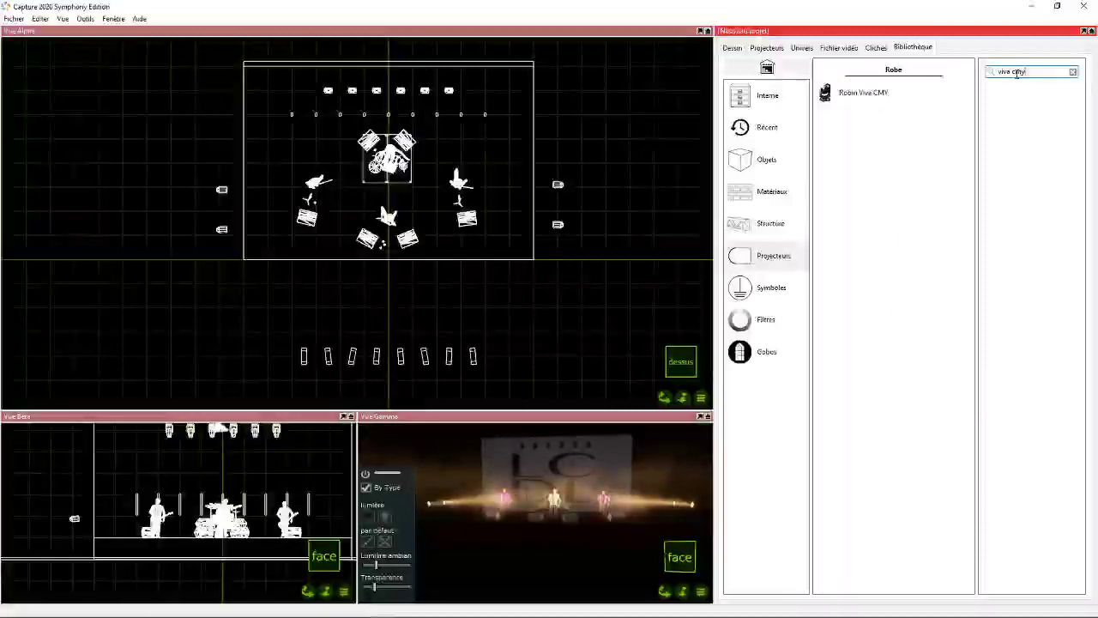
{"action": "left_click_drag", "start_coordinate": [872, 91], "coordinate": [302, 122]}
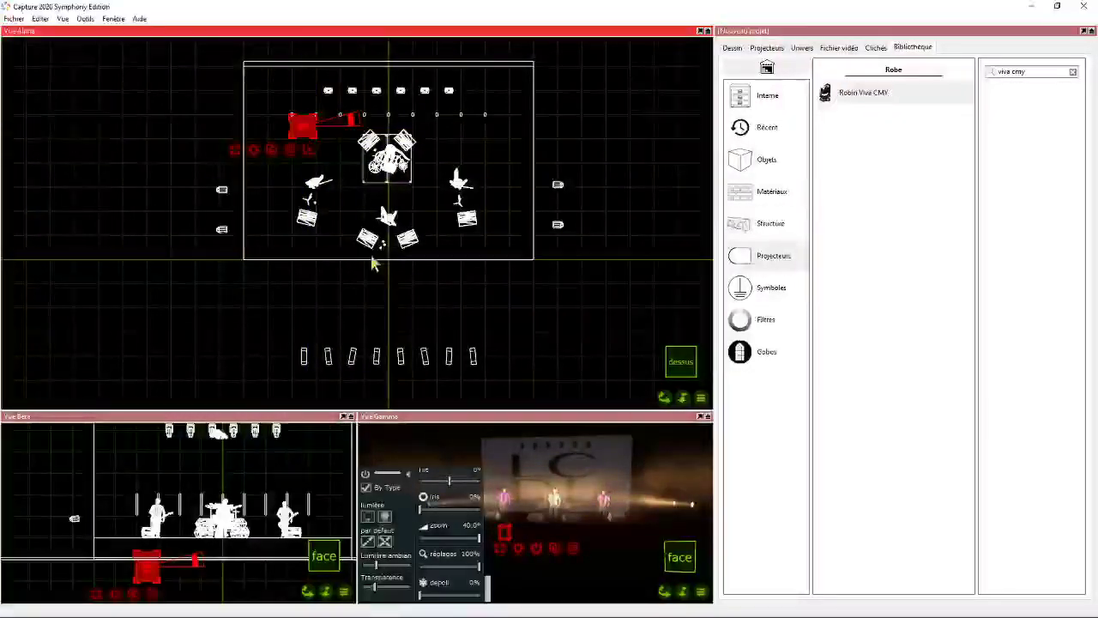
- Duplicate the Robin Viva CMY across the stage with 7 copies at a 1 m X offset
{"action": "right_click", "coordinate": [256, 153]}
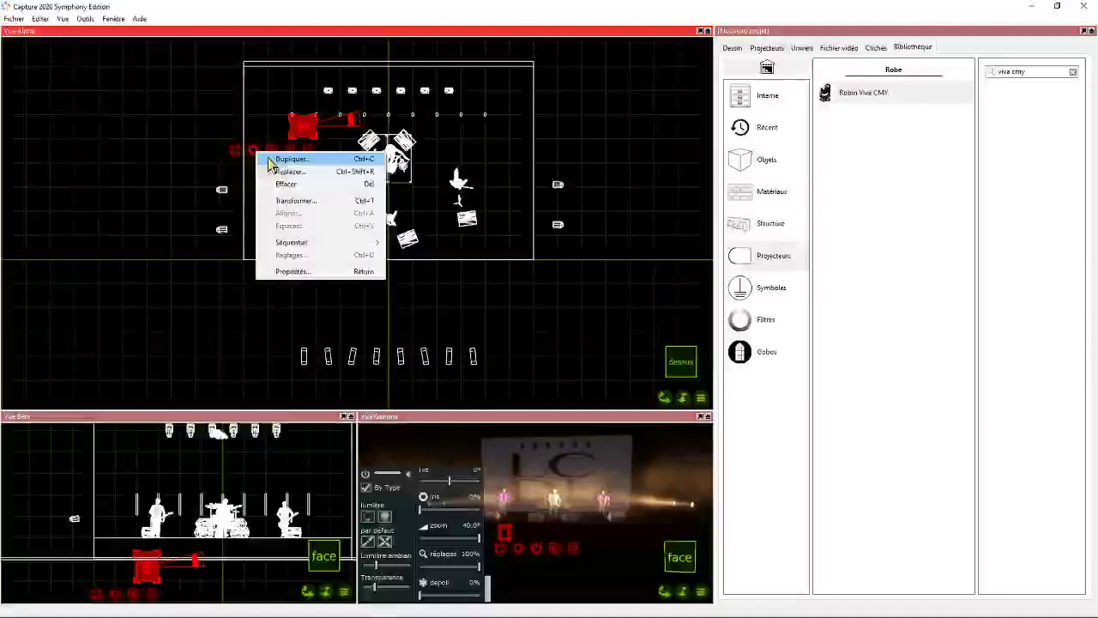
{"action": "left_click", "coordinate": [319, 161]}
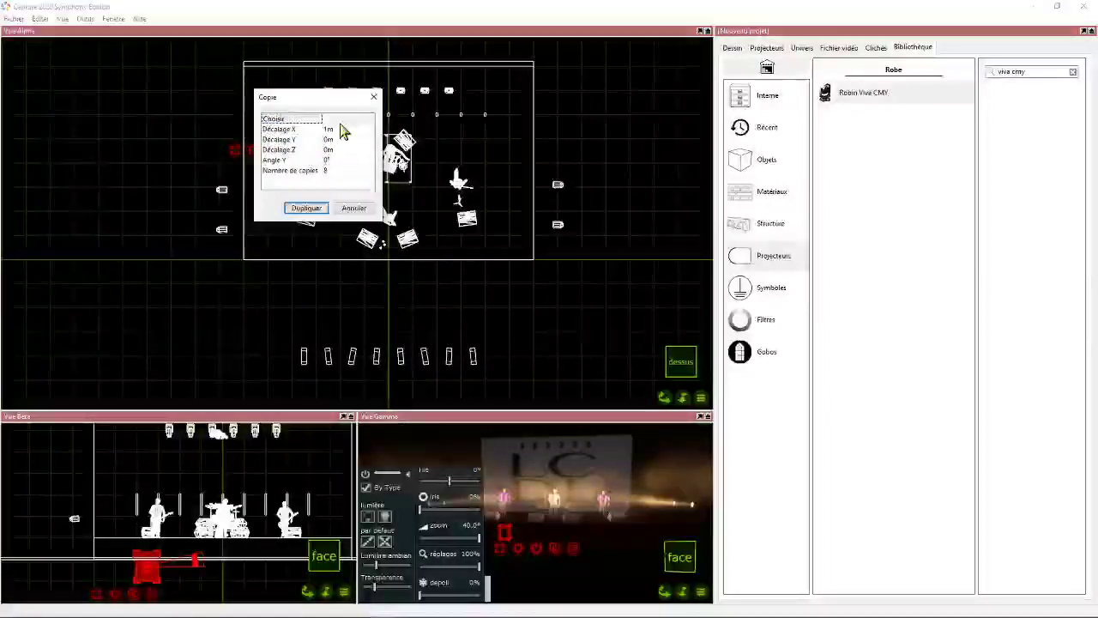
{"action": "left_click", "coordinate": [336, 130]}
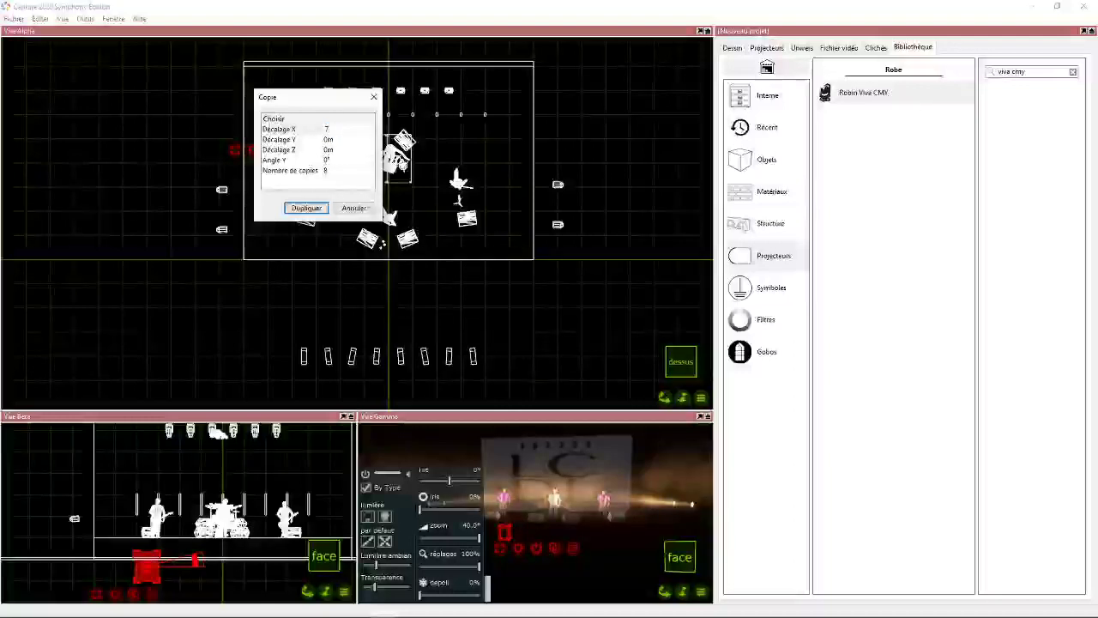
{"action": "type", "text": "7"}
{"action": "left_click", "coordinate": [341, 171]}
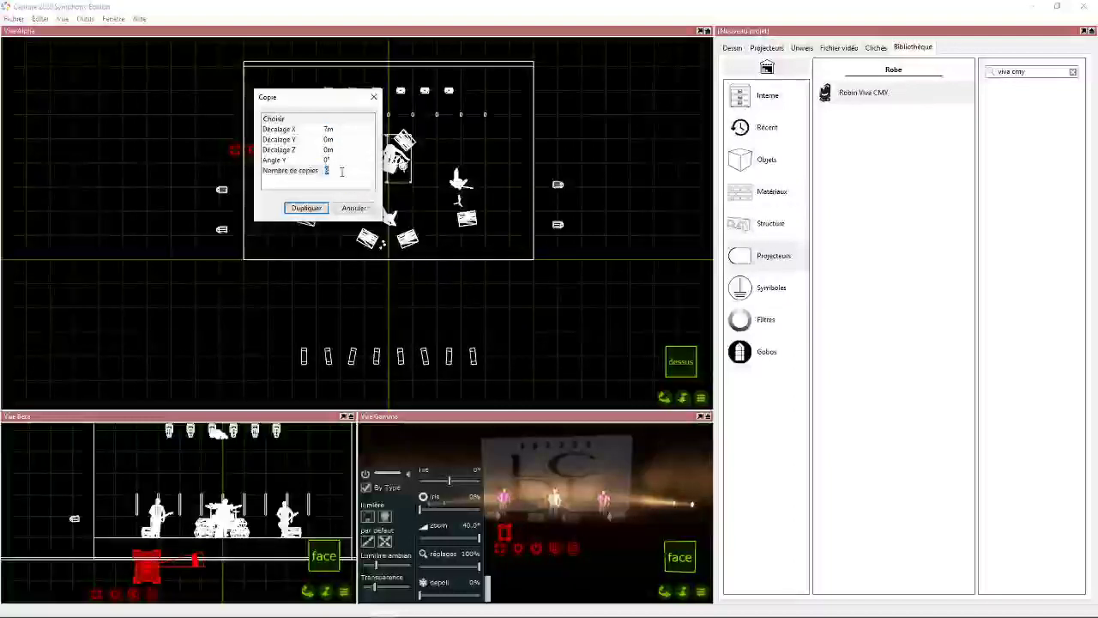
{"action": "left_click", "coordinate": [337, 128]}
{"action": "type", "text": "1"}
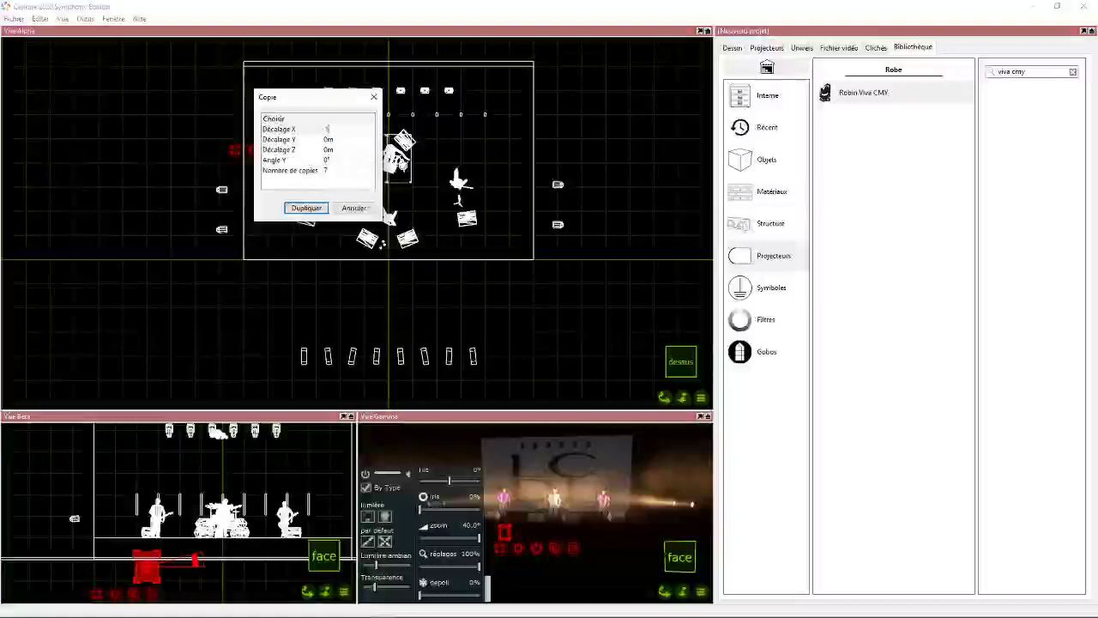
{"action": "key", "text": "Return"}
{"action": "left_click", "coordinate": [312, 209]}
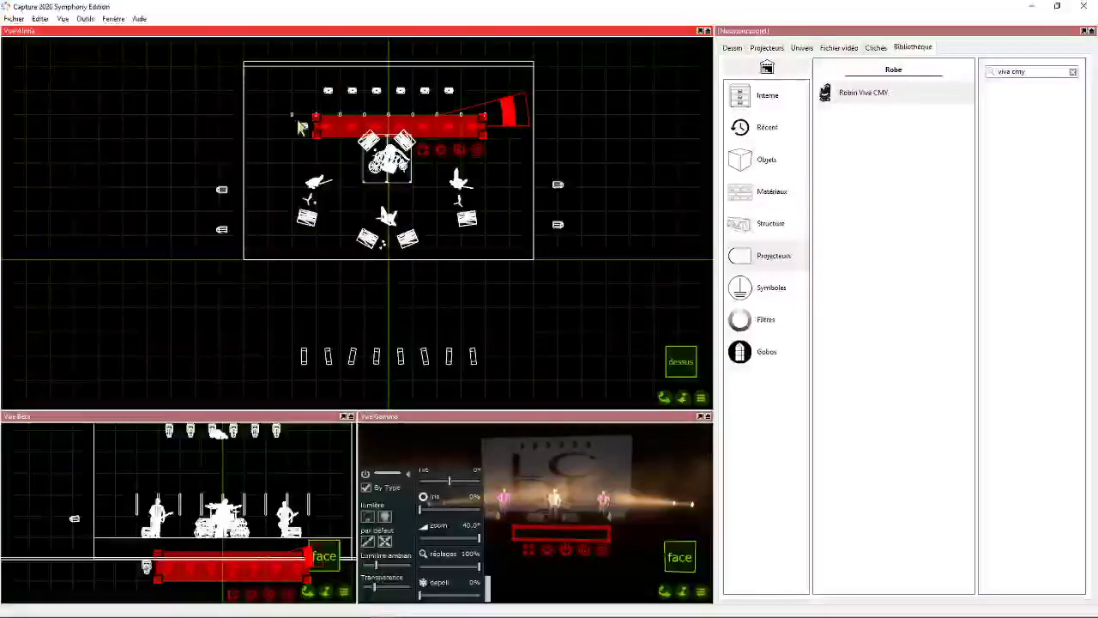
- Select all eight Vivas, centre them at Position X 0 m and stretch the row to nearly the full stage width
{"action": "left_click_drag", "start_coordinate": [516, 132], "coordinate": [500, 135]}
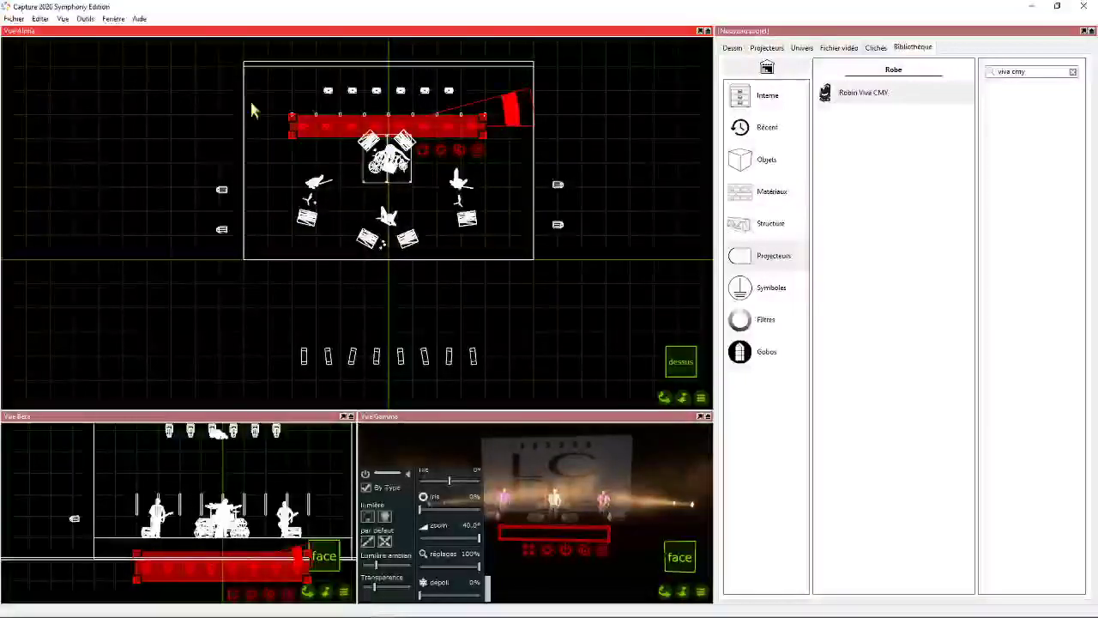
{"action": "left_click_drag", "start_coordinate": [376, 126], "coordinate": [374, 127]}
{"action": "right_click", "coordinate": [436, 153]}
{"action": "left_click", "coordinate": [483, 214]}
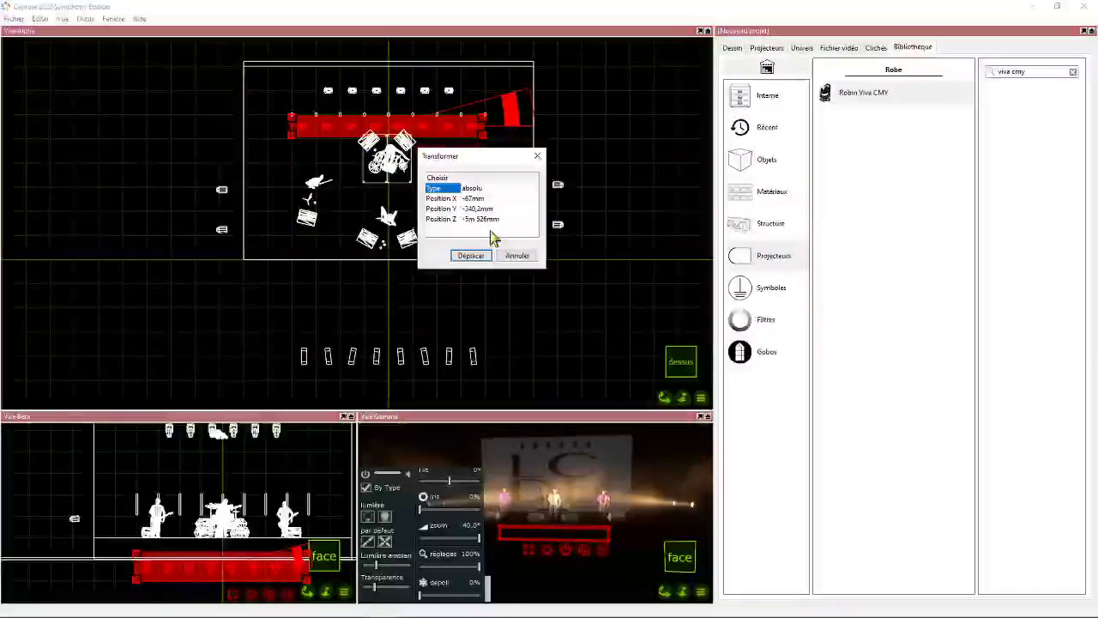
{"action": "left_click", "coordinate": [476, 199]}
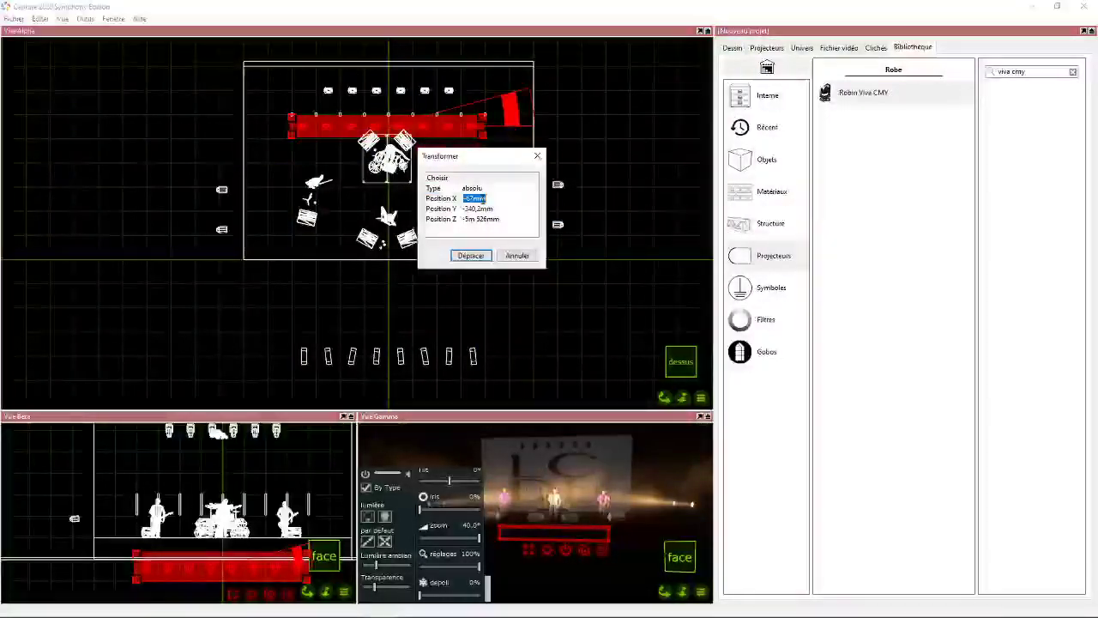
{"action": "left_click", "coordinate": [482, 255]}
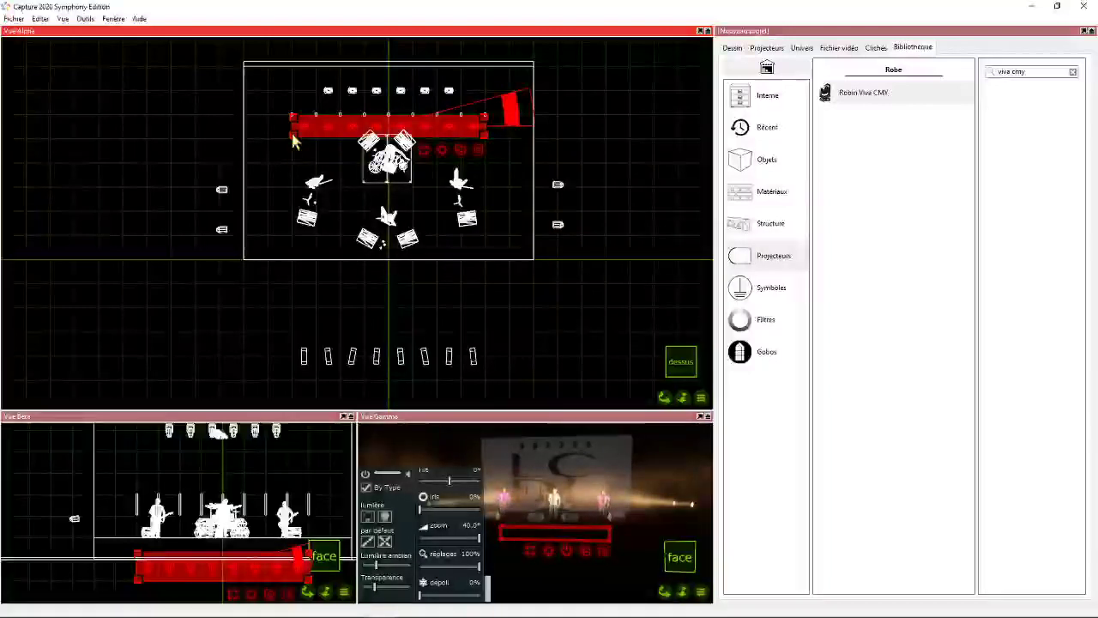
{"action": "left_click_drag", "start_coordinate": [292, 134], "coordinate": [259, 134]}
{"action": "left_click_drag", "start_coordinate": [478, 144], "coordinate": [519, 141]}
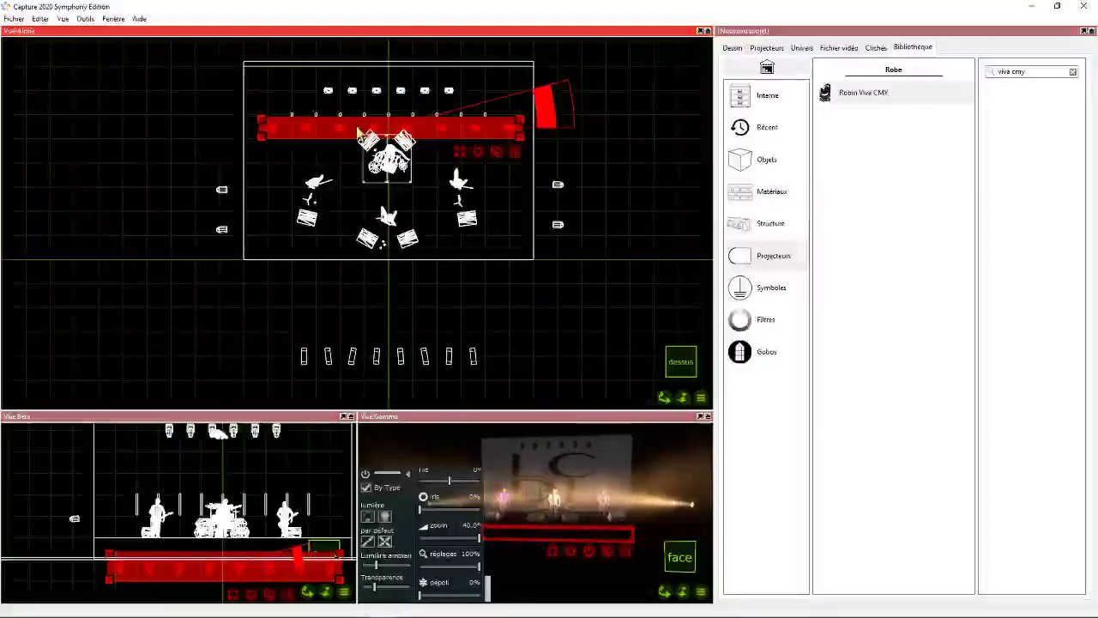
- Set the widened Viva row's absolute position to X 0 m, Y 7 m and Z -5.5 m
{"action": "right_click", "coordinate": [481, 151]}
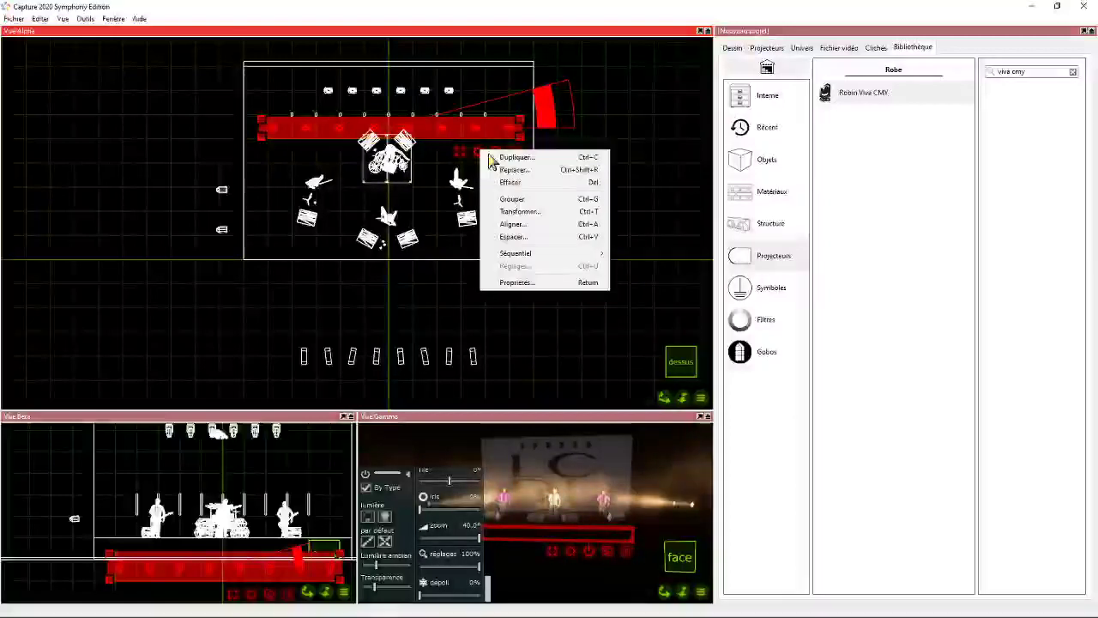
{"action": "left_click", "coordinate": [532, 211]}
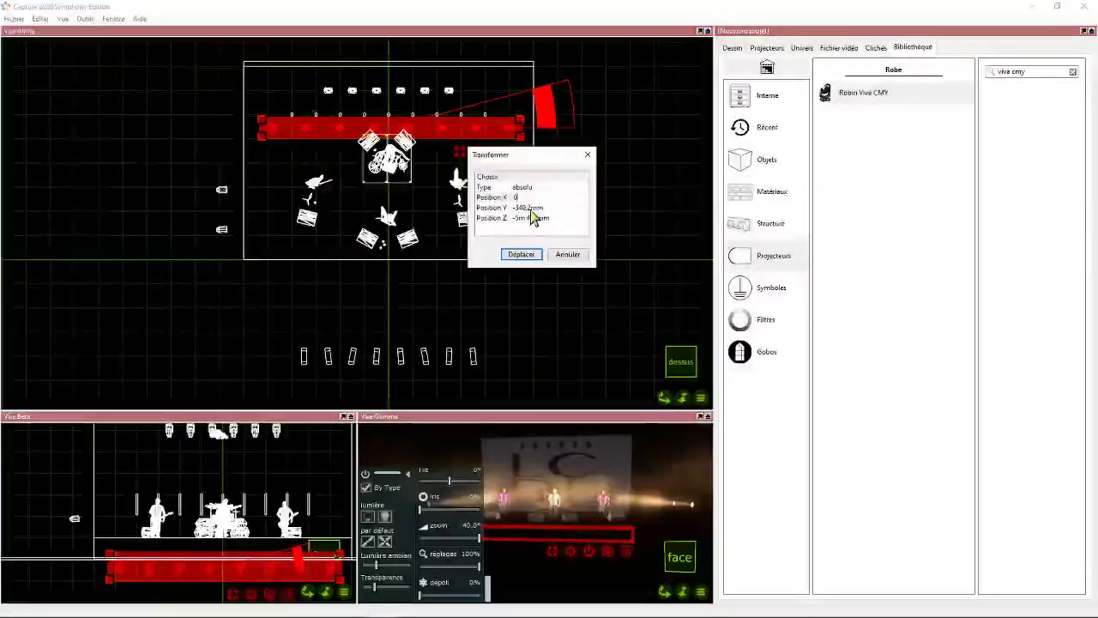
{"action": "left_click", "coordinate": [530, 209]}
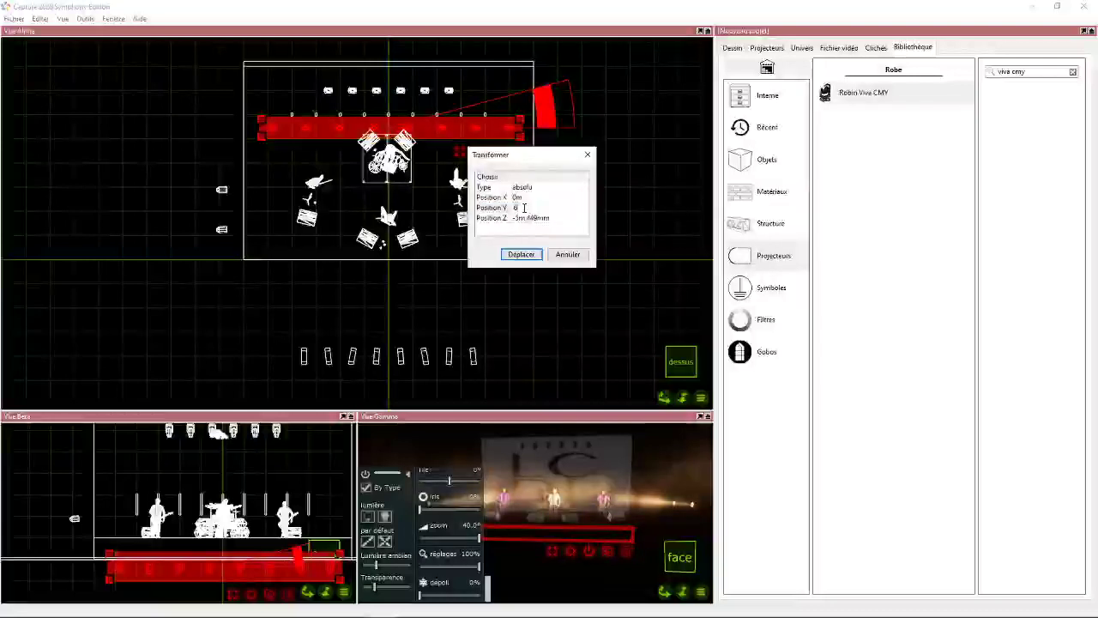
{"action": "key", "text": "BackSpace"}
{"action": "left_click", "coordinate": [530, 219]}
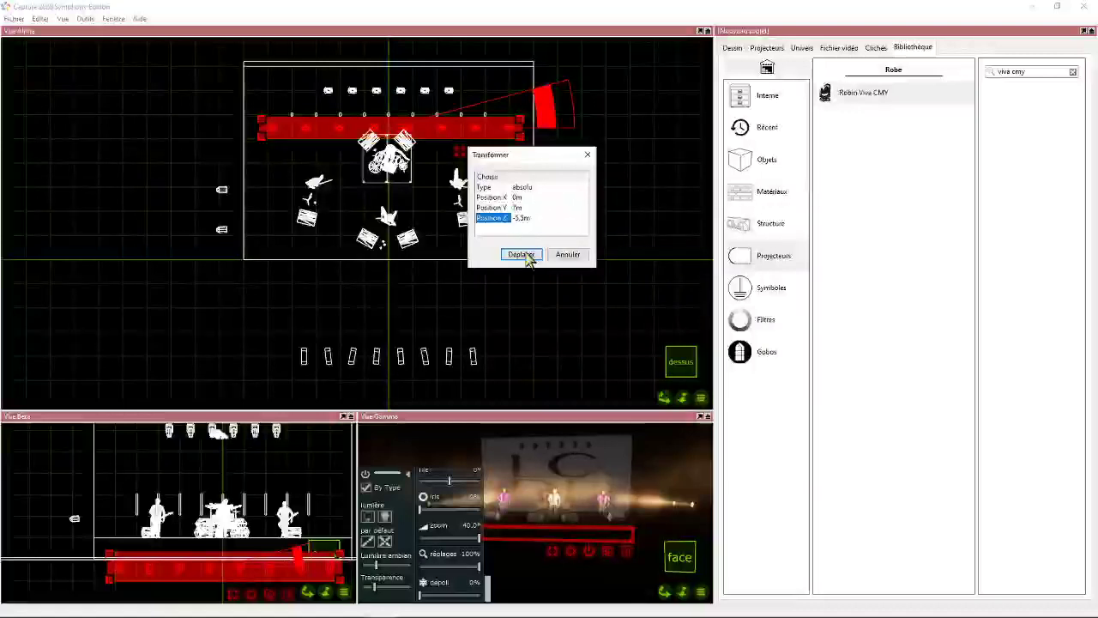
{"action": "left_click", "coordinate": [526, 256]}
- Duplicate the hanging Viva row straight down in the front view, placing the copy just above the musicians
{"action": "scroll", "coordinate": [220, 495], "scroll_direction": "down", "scroll_amount": 3}
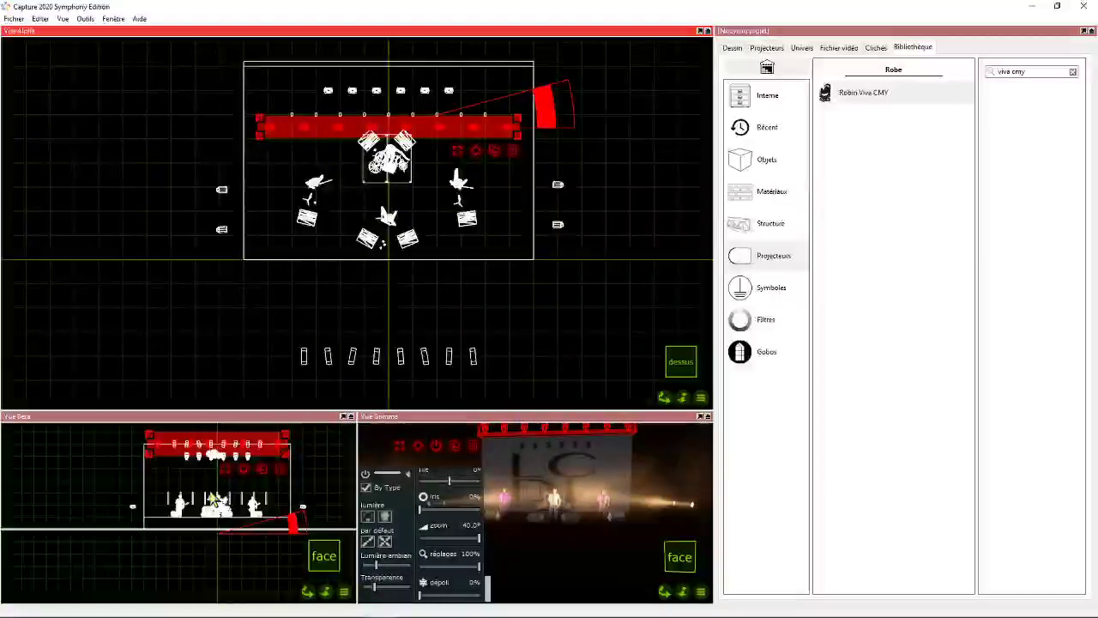
{"action": "mouse_move", "coordinate": [308, 590]}
{"action": "left_mouse_down"}
{"action": "mouse_move", "coordinate": [386, 595]}
{"action": "mouse_move", "coordinate": [308, 592]}
{"action": "left_mouse_up"}
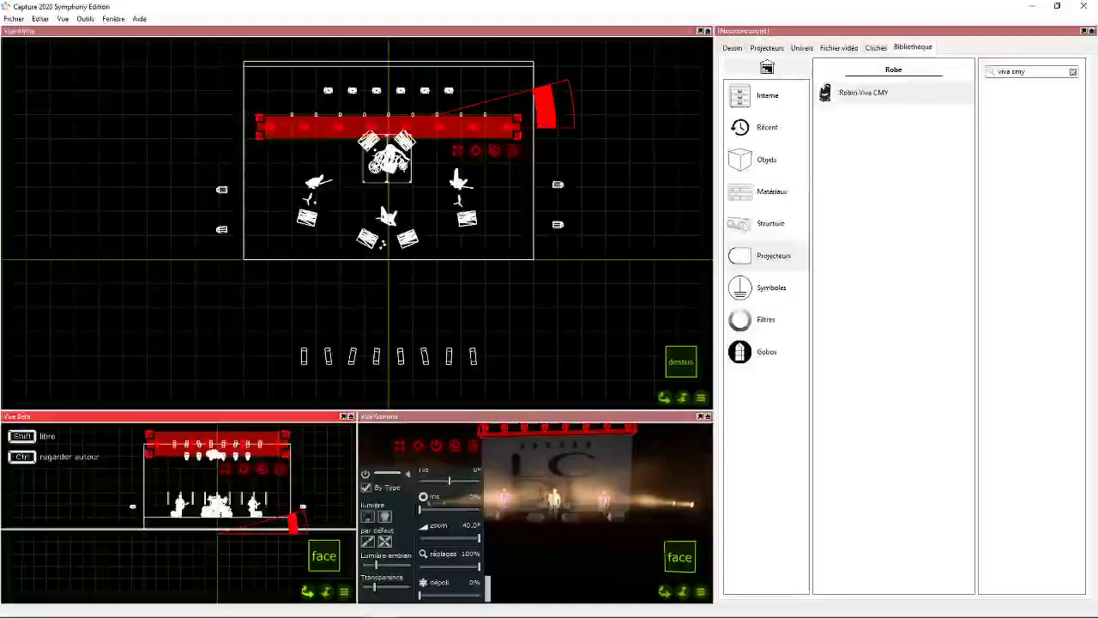
{"action": "left_click", "coordinate": [261, 476]}
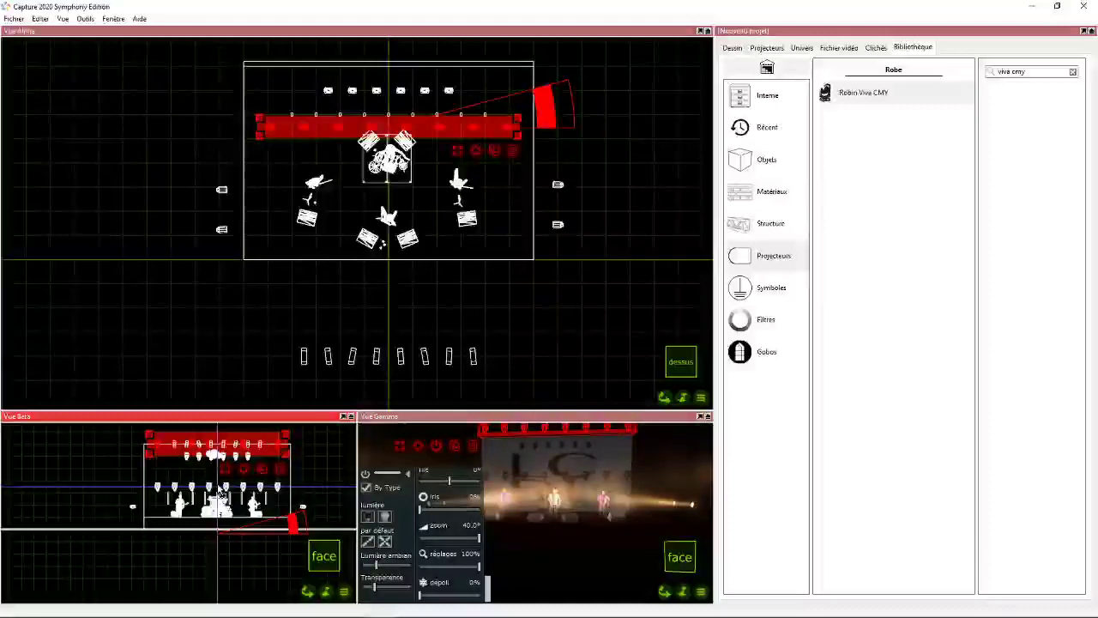
{"action": "left_click", "coordinate": [222, 491]}
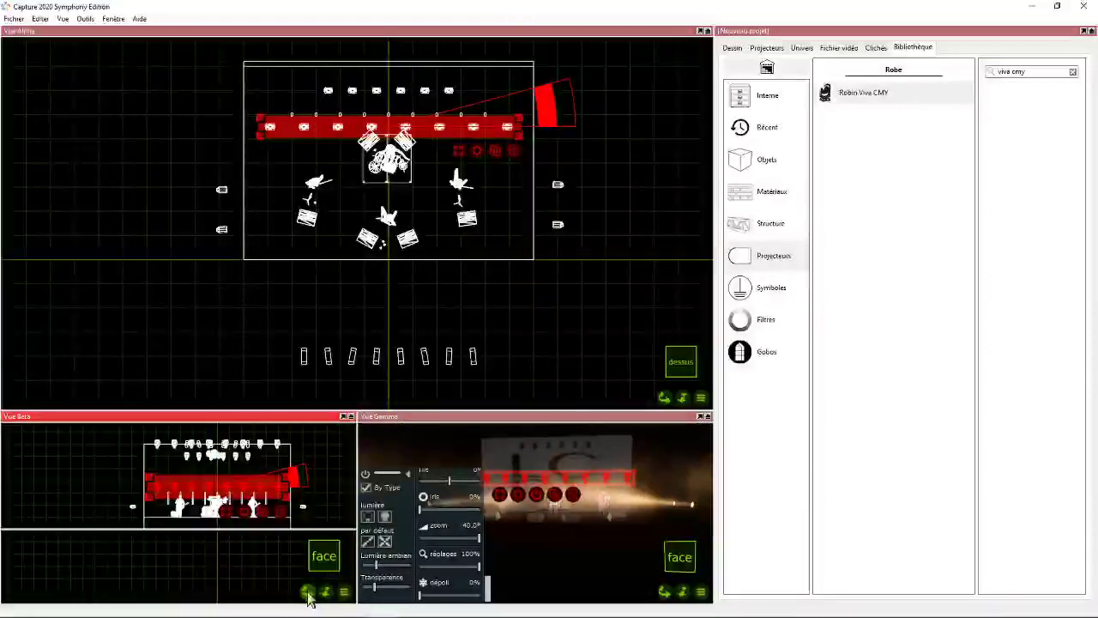
- In the garden-side view, flip the duplicated Viva row upside down and lower it to the stage floor near the backdrop
{"action": "key", "text": "Tab"}
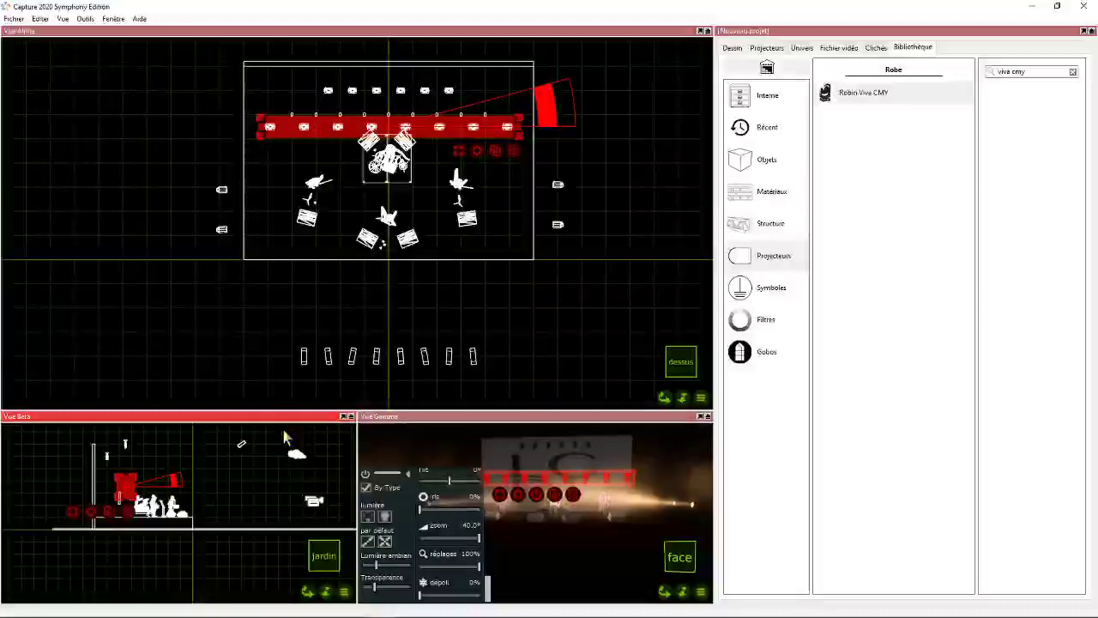
{"action": "left_click_drag", "start_coordinate": [178, 479], "coordinate": [22, 498]}
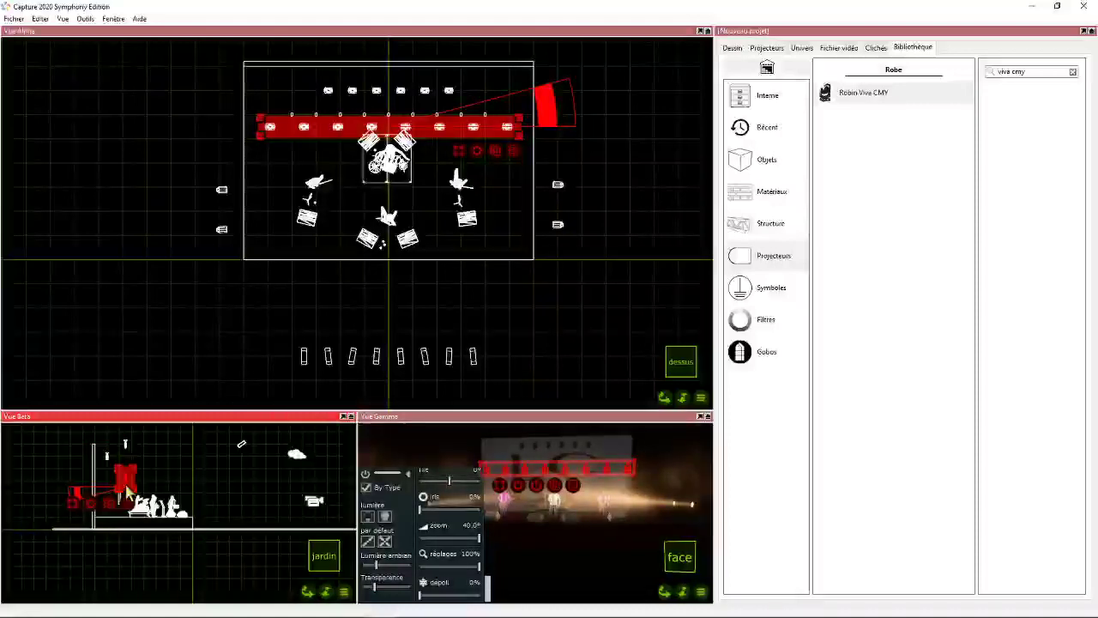
{"action": "left_click_drag", "start_coordinate": [127, 490], "coordinate": [114, 511]}
{"action": "left_click_drag", "start_coordinate": [111, 511], "coordinate": [107, 513]}
- In the plan view, shift the floor Viva row slightly upstage towards the backdrop and line it up with the hanging row
{"action": "scroll", "coordinate": [406, 56], "scroll_direction": "up", "scroll_amount": 3}
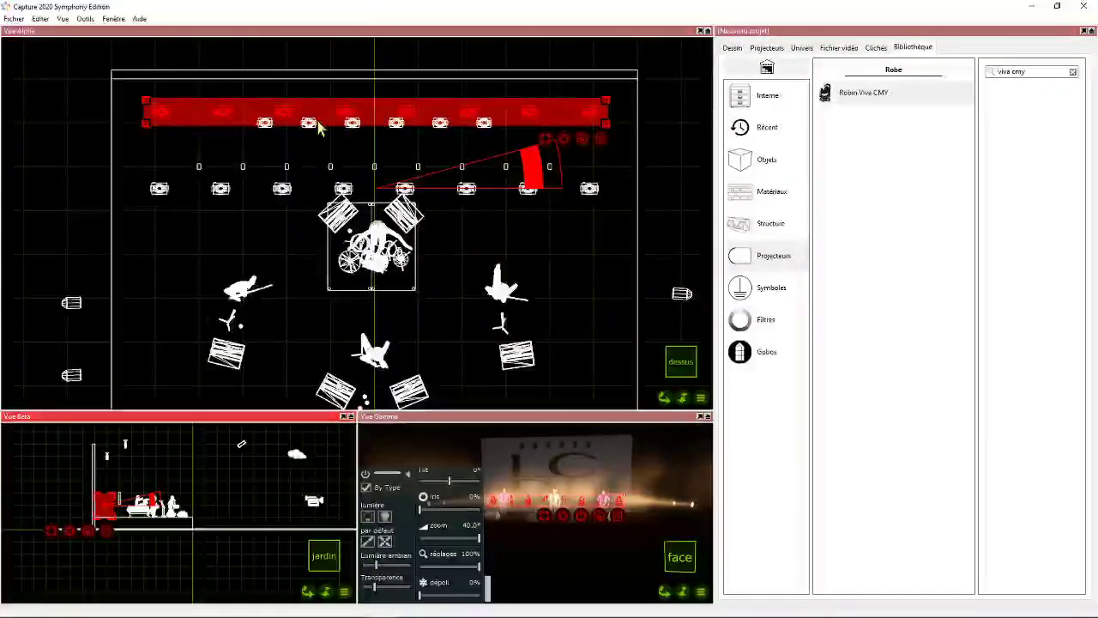
{"action": "left_click_drag", "start_coordinate": [341, 117], "coordinate": [333, 115]}
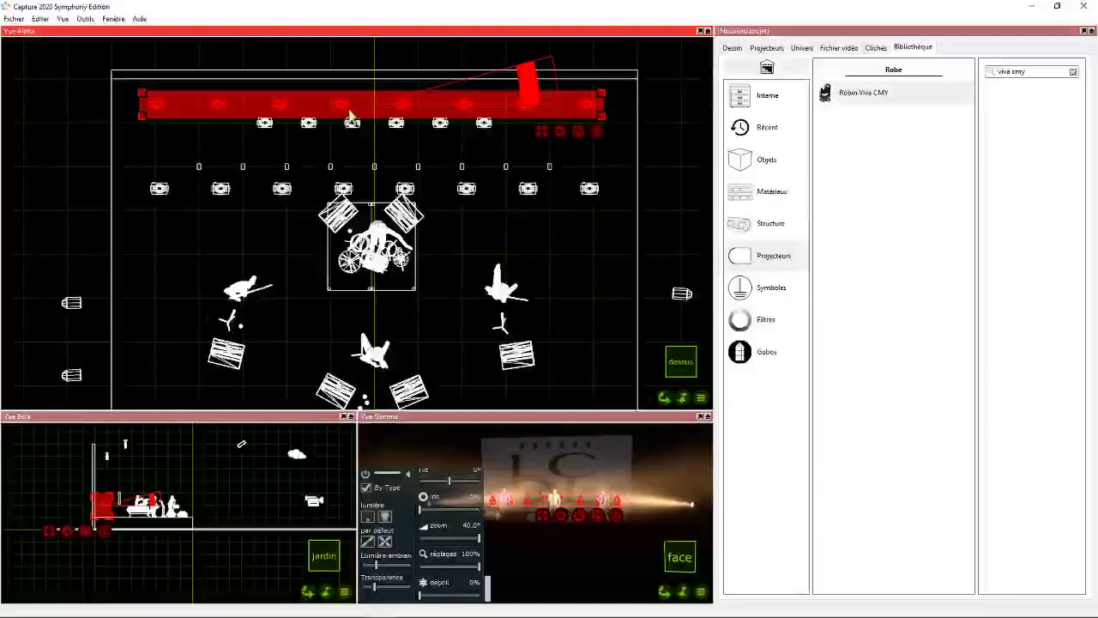
{"action": "left_click_drag", "start_coordinate": [340, 118], "coordinate": [350, 114]}
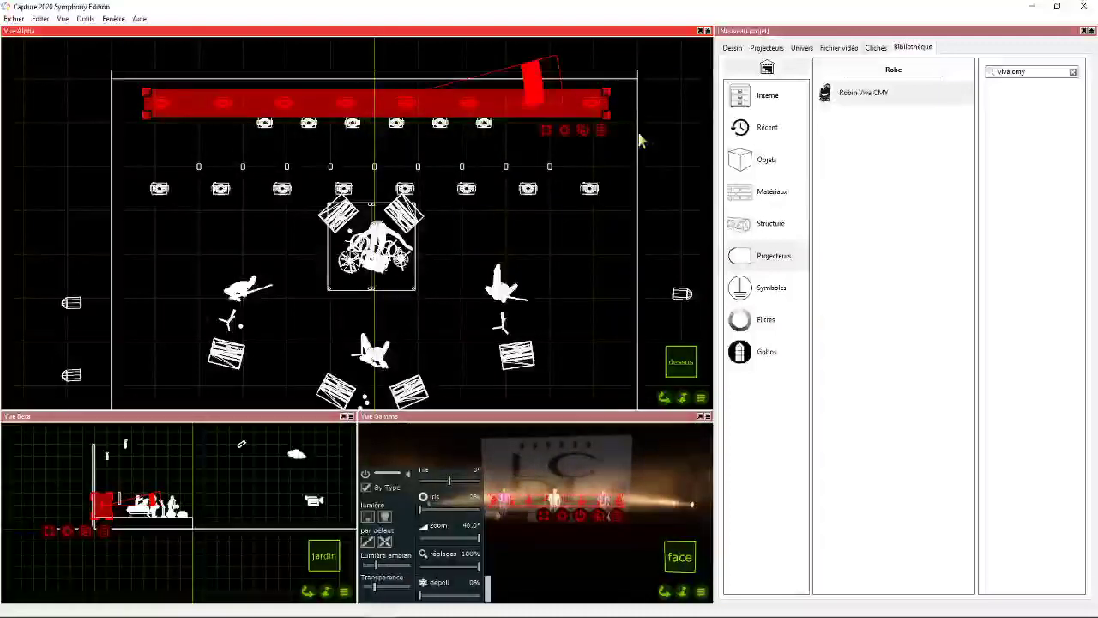
- Set the floor Viva row's absolute position to X 0 m, Y 2 m and Z -7.5 m, and clear the selection
{"action": "right_click", "coordinate": [558, 130]}
{"action": "left_click", "coordinate": [599, 190]}
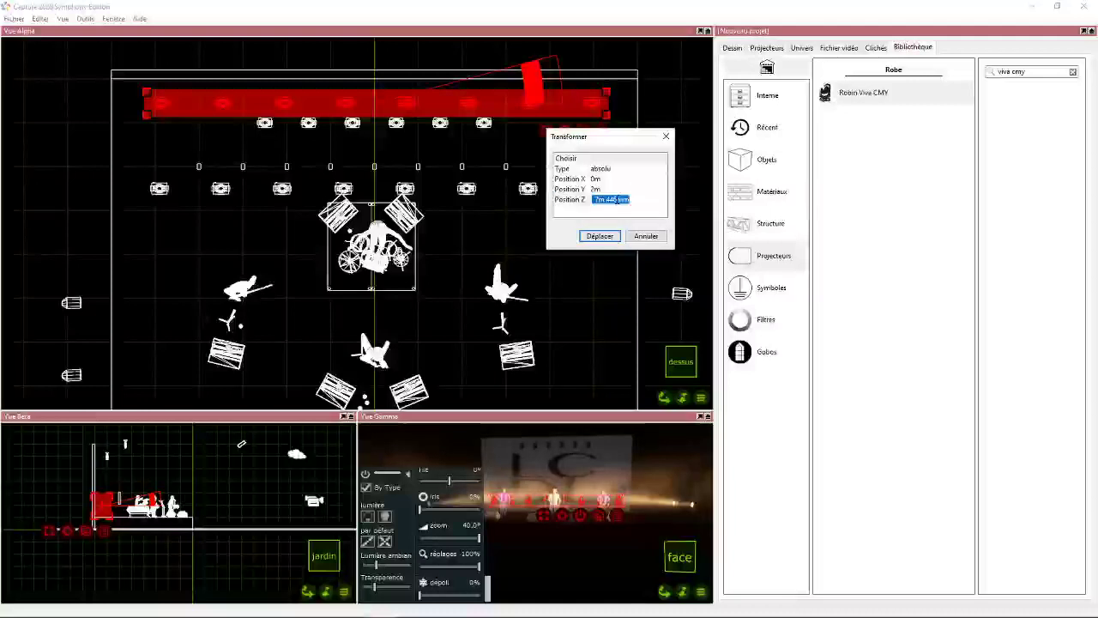
{"action": "left_click", "coordinate": [609, 242]}
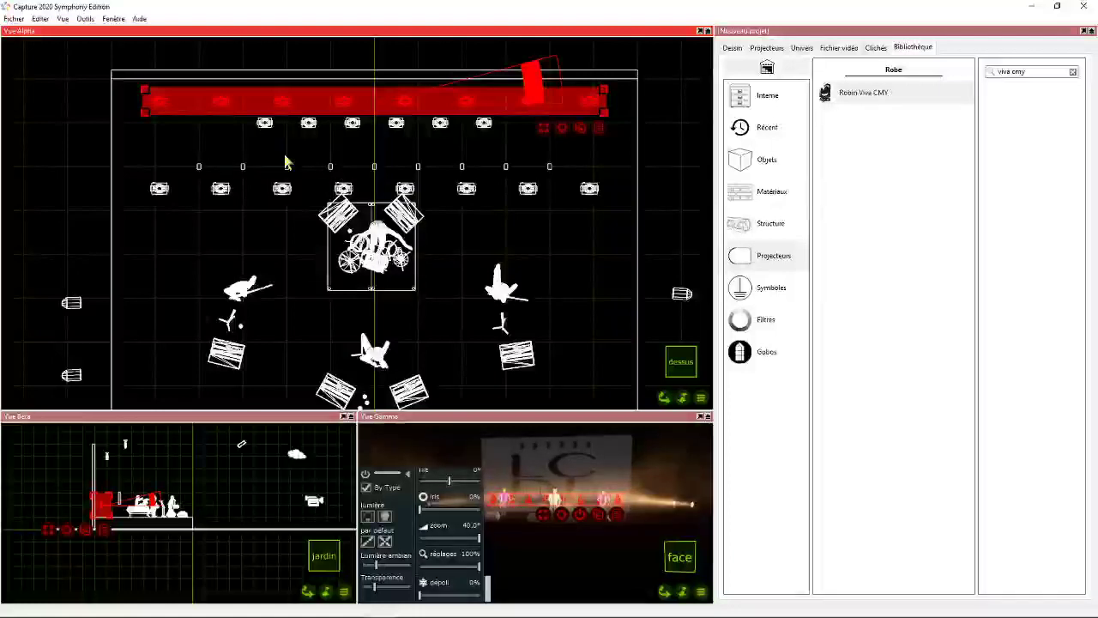
{"action": "left_click", "coordinate": [178, 142]}
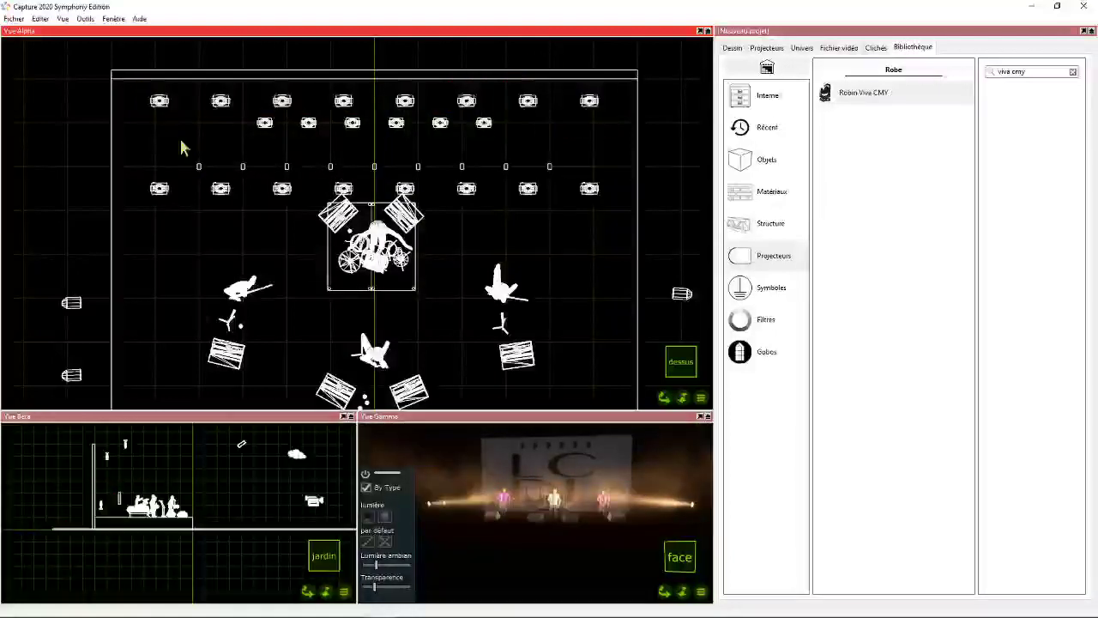
- Select the hanging Viva row in the plan view and set its control mode to Mode 1, 32 channels
{"action": "left_click_drag", "start_coordinate": [157, 184], "coordinate": [618, 208]}
{"action": "left_click", "coordinate": [734, 51]}
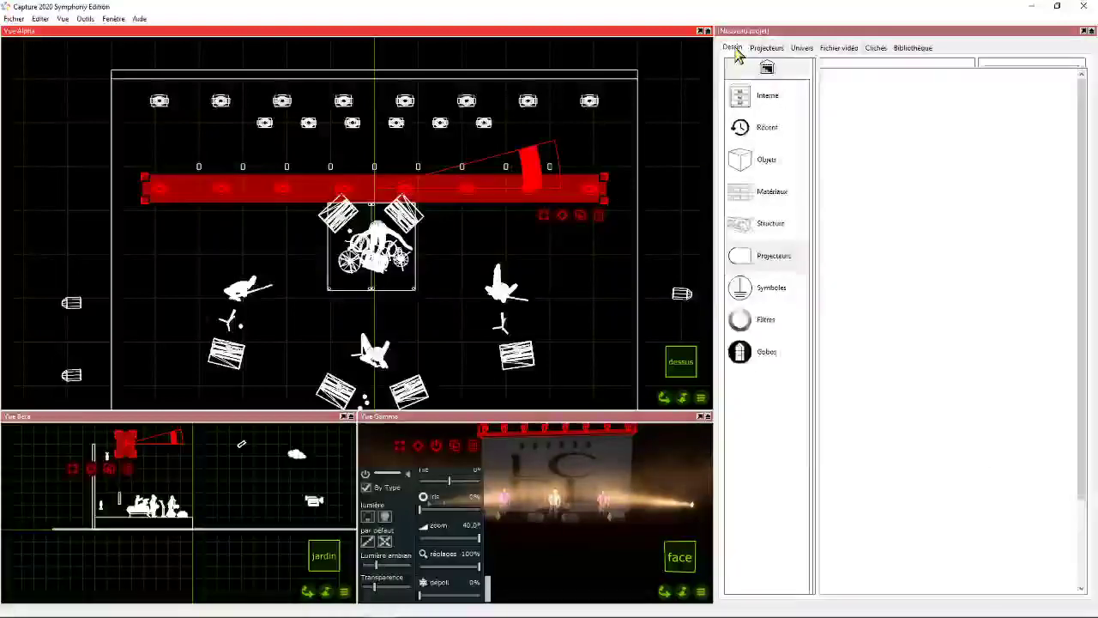
{"action": "left_click", "coordinate": [774, 112]}
{"action": "left_click", "coordinate": [943, 366]}
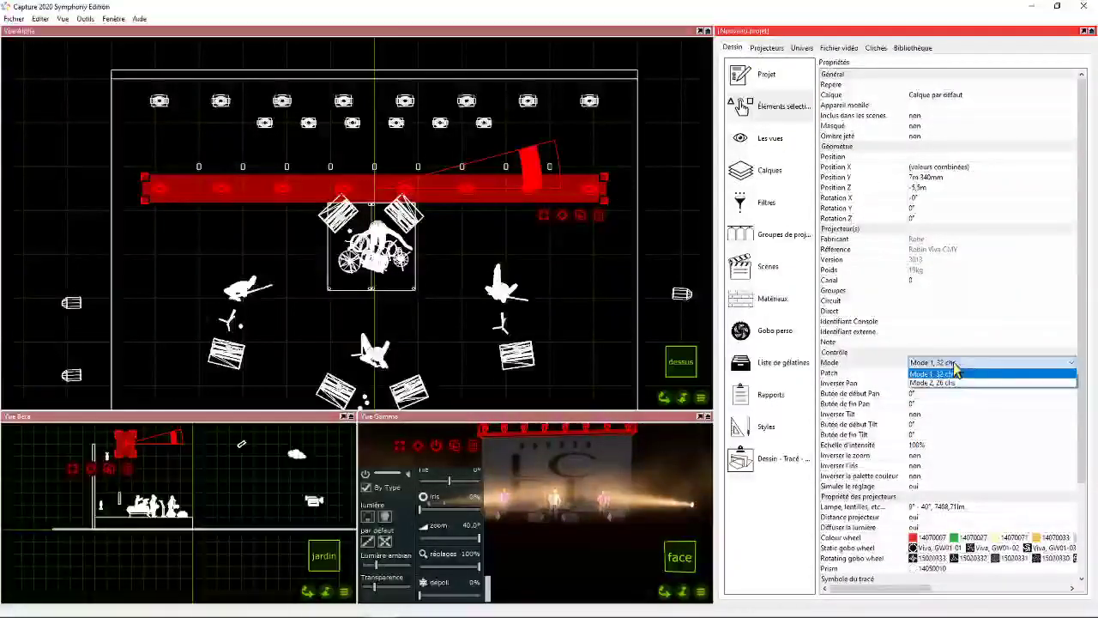
{"action": "left_click", "coordinate": [953, 374]}
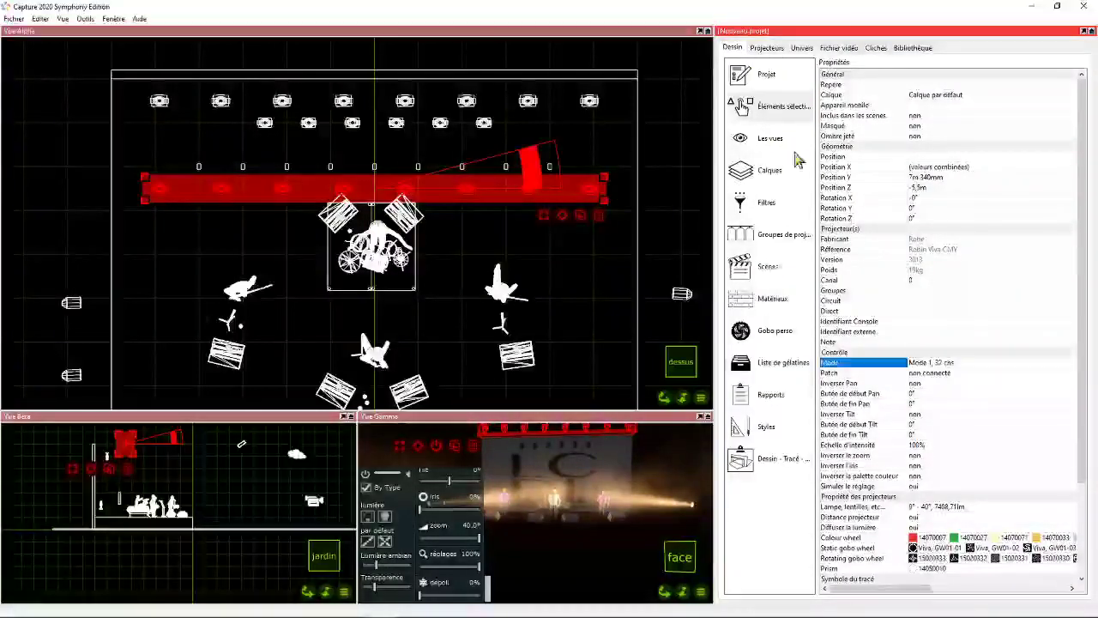
- Patch the hanging Viva row in universe B from start address B.1, and select the floor Viva row near the backdrop
{"action": "left_click", "coordinate": [802, 48]}
{"action": "left_click", "coordinate": [777, 100]}
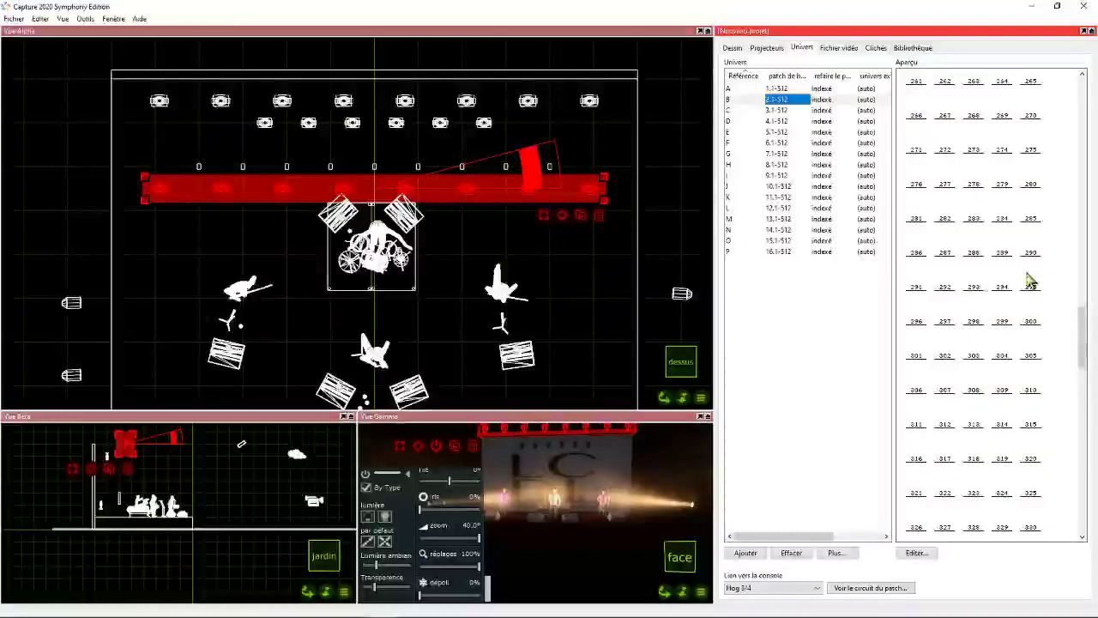
{"action": "left_click_drag", "start_coordinate": [1084, 326], "coordinate": [1085, 99]}
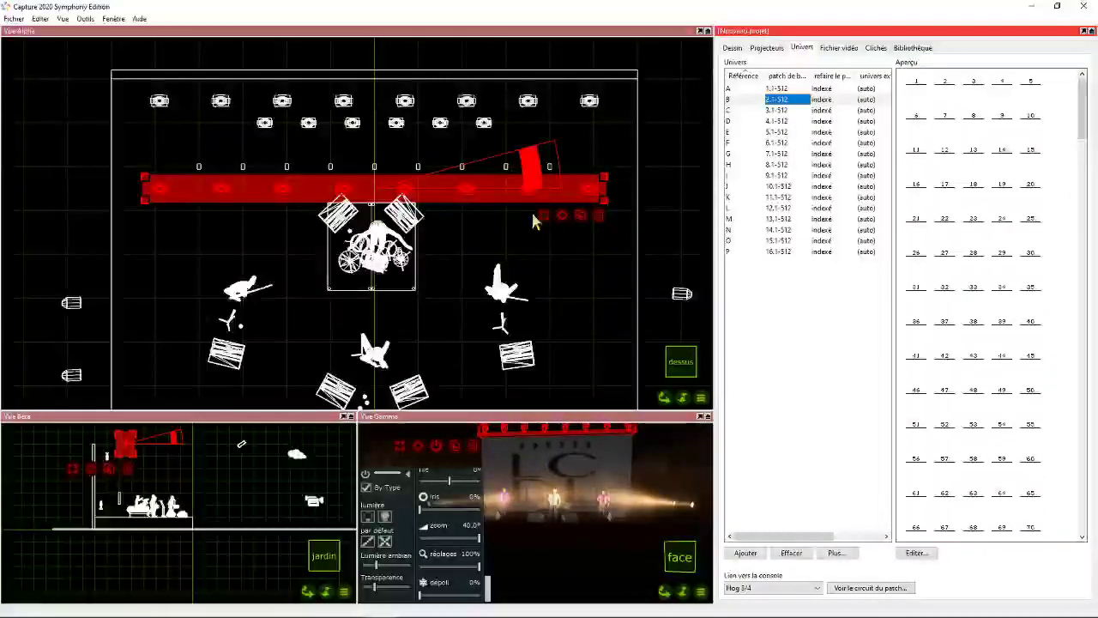
{"action": "left_click_drag", "start_coordinate": [598, 215], "coordinate": [916, 103]}
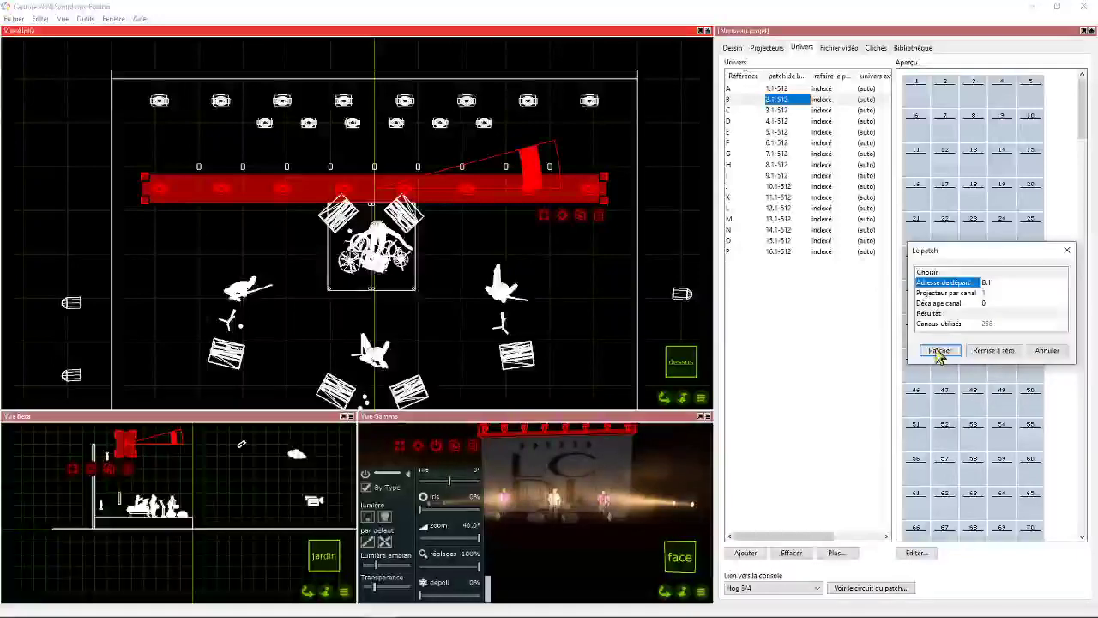
{"action": "left_click", "coordinate": [940, 349]}
{"action": "left_click_drag", "start_coordinate": [374, 101], "coordinate": [623, 119]}
- Try to patch the floor Viva row in universe B from channel 261
{"action": "left_click_drag", "start_coordinate": [1079, 138], "coordinate": [1081, 343]}
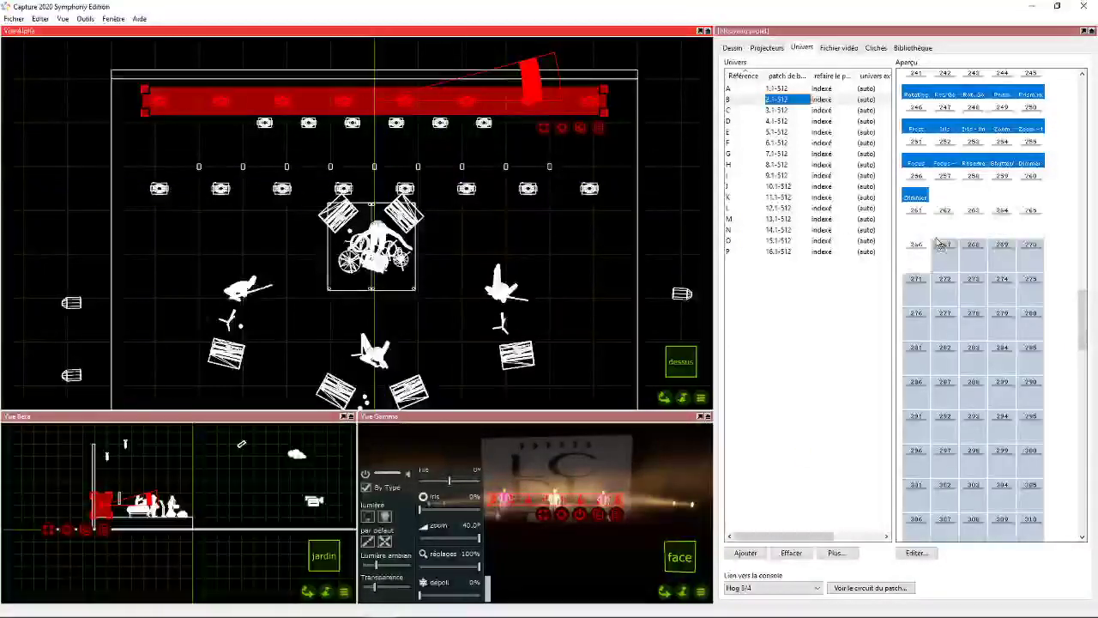
{"action": "left_click", "coordinate": [916, 211]}
{"action": "left_click", "coordinate": [938, 351]}
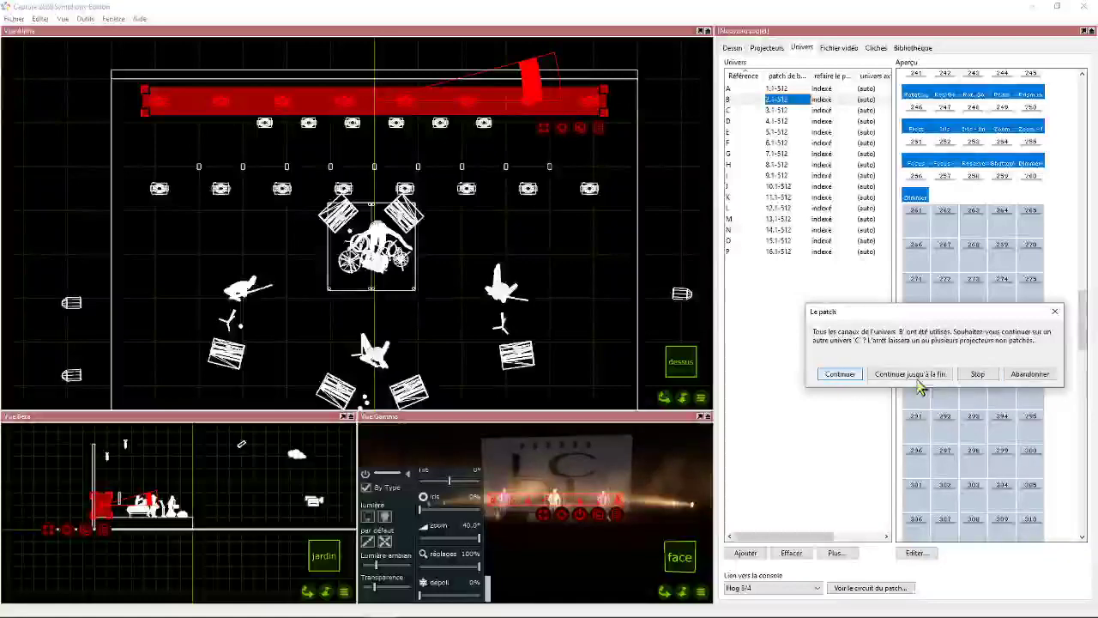
{"action": "left_click", "coordinate": [1030, 375]}
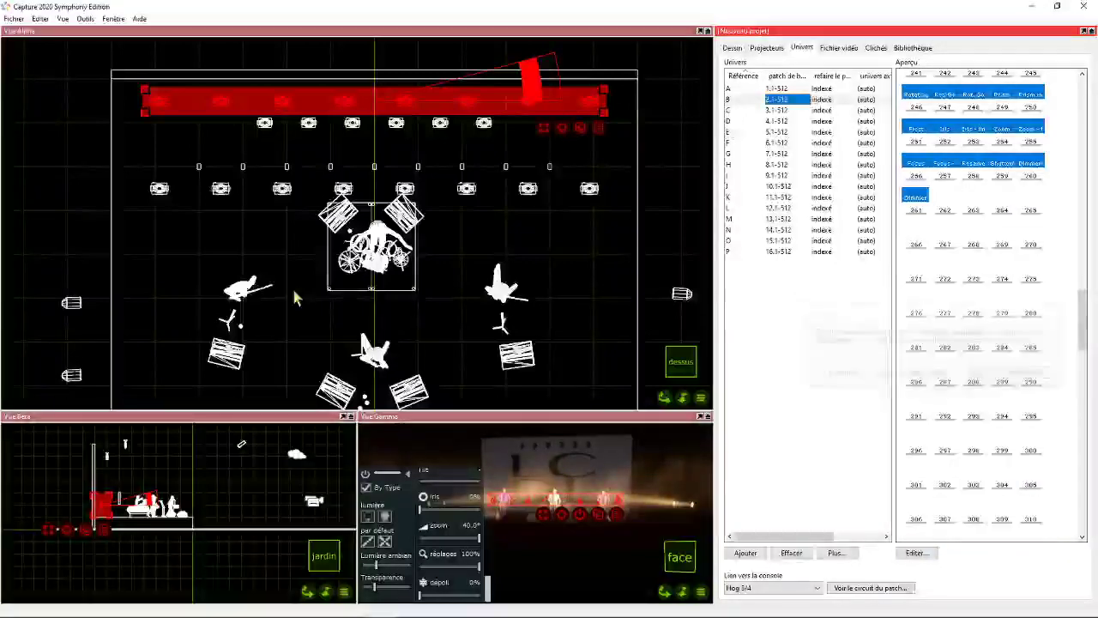
- Patch the floor Viva row in universe C from start address C.1
{"action": "left_click", "coordinate": [772, 110]}
{"action": "left_click_drag", "start_coordinate": [1081, 326], "coordinate": [1084, 110]}
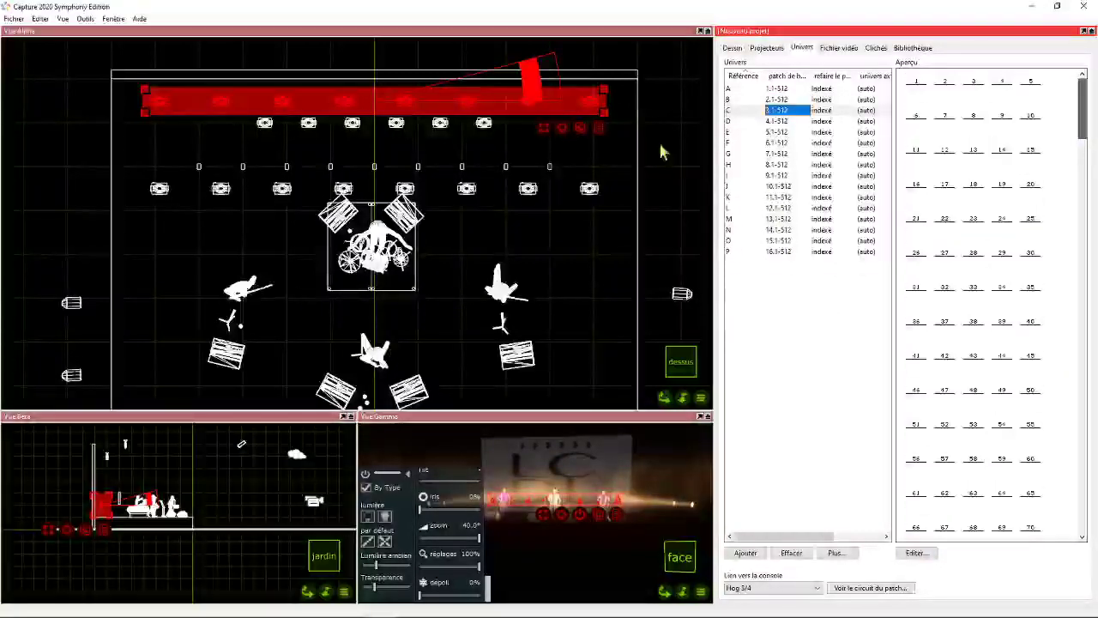
{"action": "left_click_drag", "start_coordinate": [564, 127], "coordinate": [917, 92]}
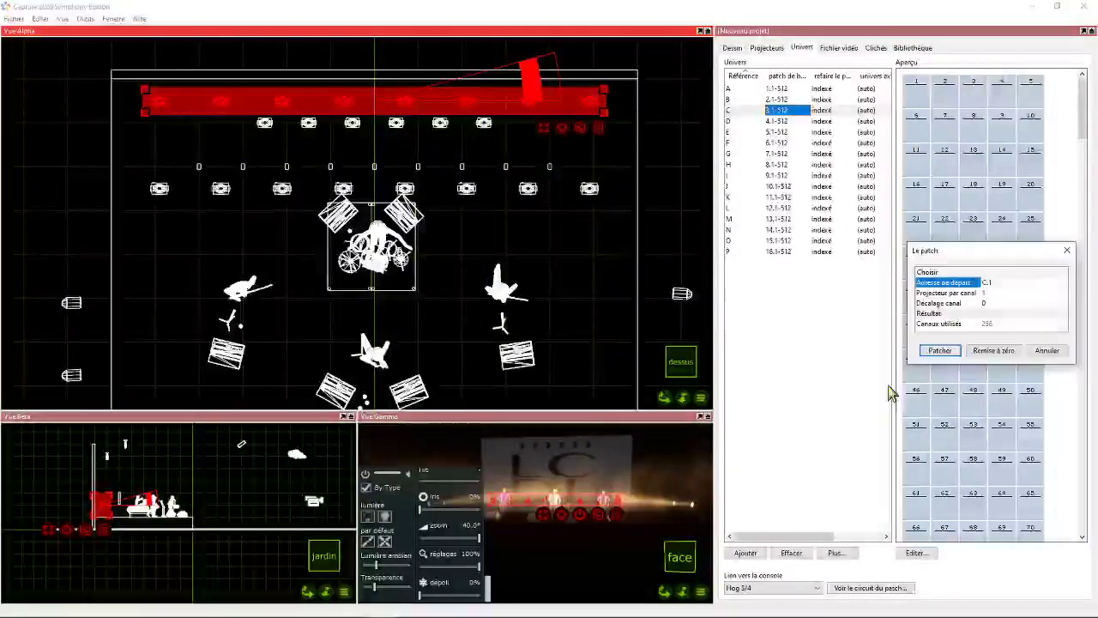
{"action": "left_click", "coordinate": [937, 351]}
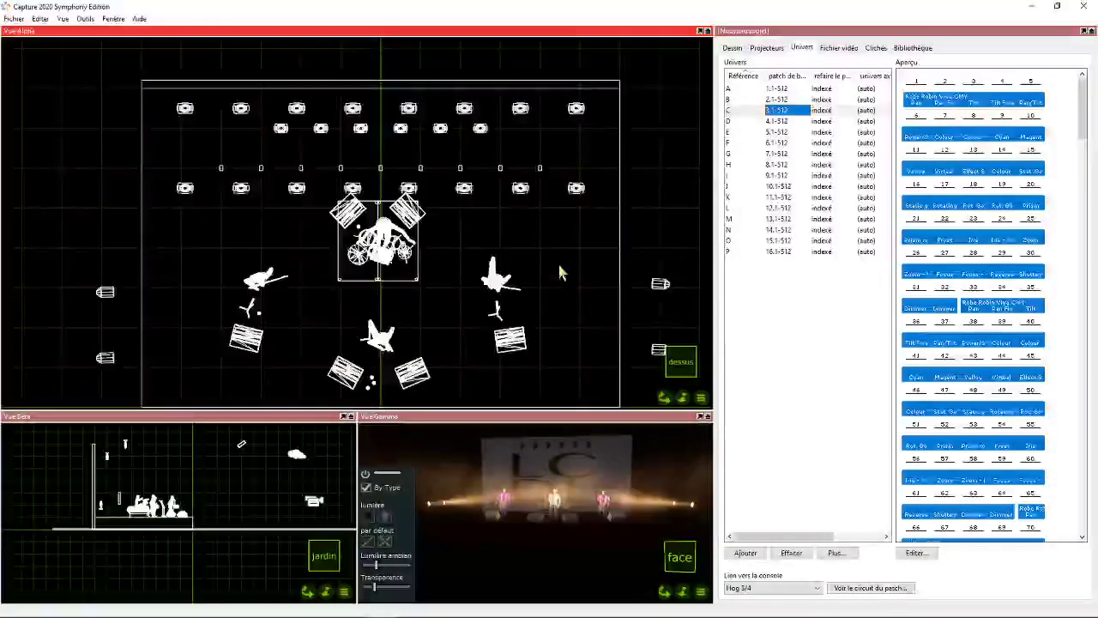
- Switch the Alpha view from drawing mode to live mode
{"action": "left_click_drag", "start_coordinate": [664, 399], "coordinate": [649, 417]}
{"action": "scroll", "coordinate": [602, 379], "scroll_direction": "down", "scroll_amount": 2}
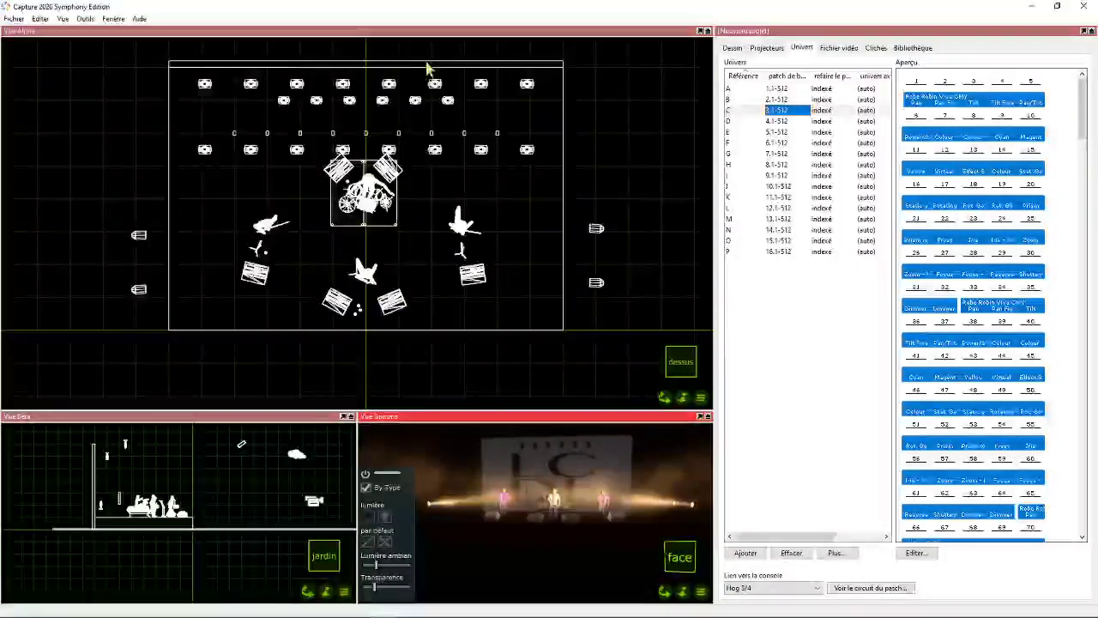
{"action": "left_click", "coordinate": [700, 397]}
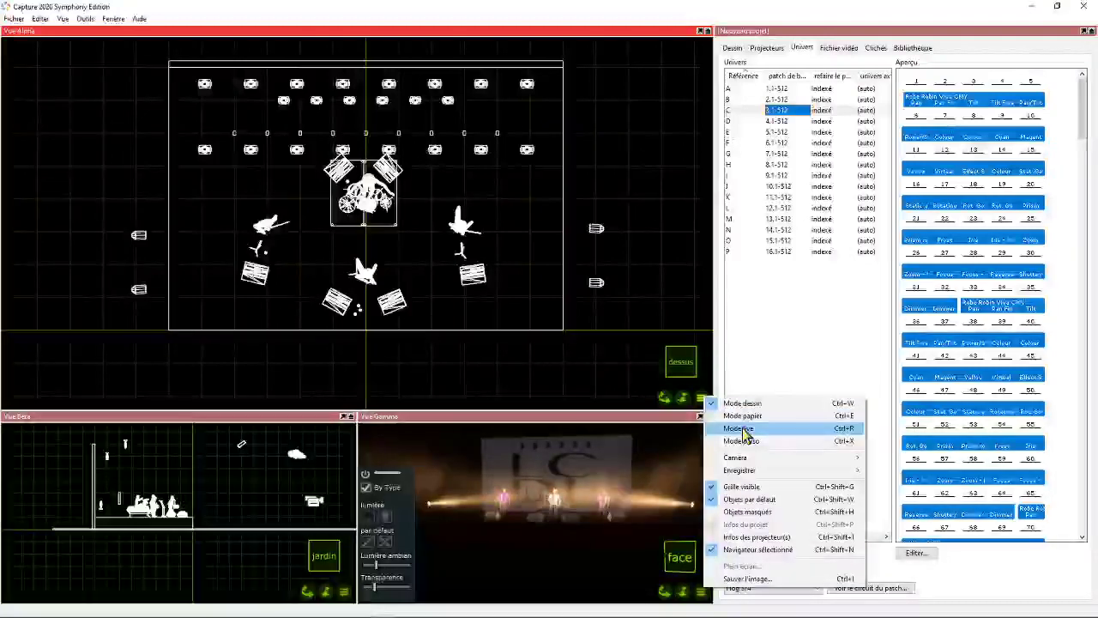
{"action": "left_click", "coordinate": [740, 428]}
- Frame the whole stage from an angled front viewpoint in the Alpha view and save the camera as Position 1
{"action": "middle_click_drag", "start_coordinate": [534, 352], "coordinate": [537, 286]}
{"action": "scroll", "coordinate": [536, 286], "scroll_direction": "down", "scroll_amount": 3}
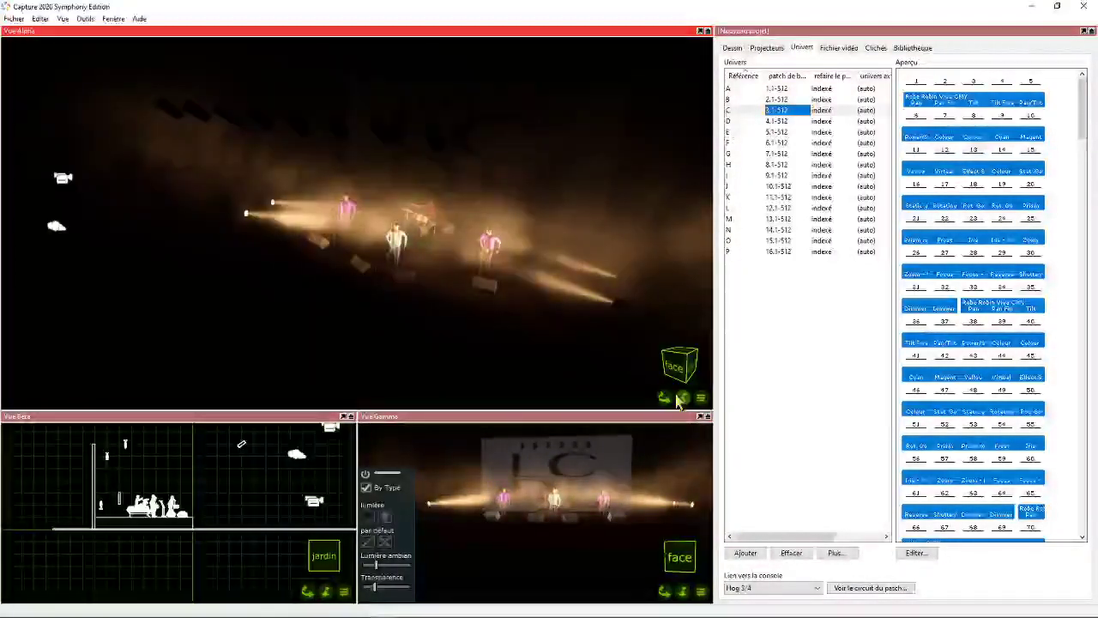
{"action": "mouse_move", "coordinate": [666, 397]}
{"action": "left_mouse_down", "text": "shift"}
{"action": "mouse_move", "coordinate": [624, 410]}
{"action": "mouse_move", "coordinate": [627, 373]}
{"action": "mouse_move", "coordinate": [626, 416]}
{"action": "mouse_move", "coordinate": [664, 399]}
{"action": "left_mouse_up", "text": "shift"}
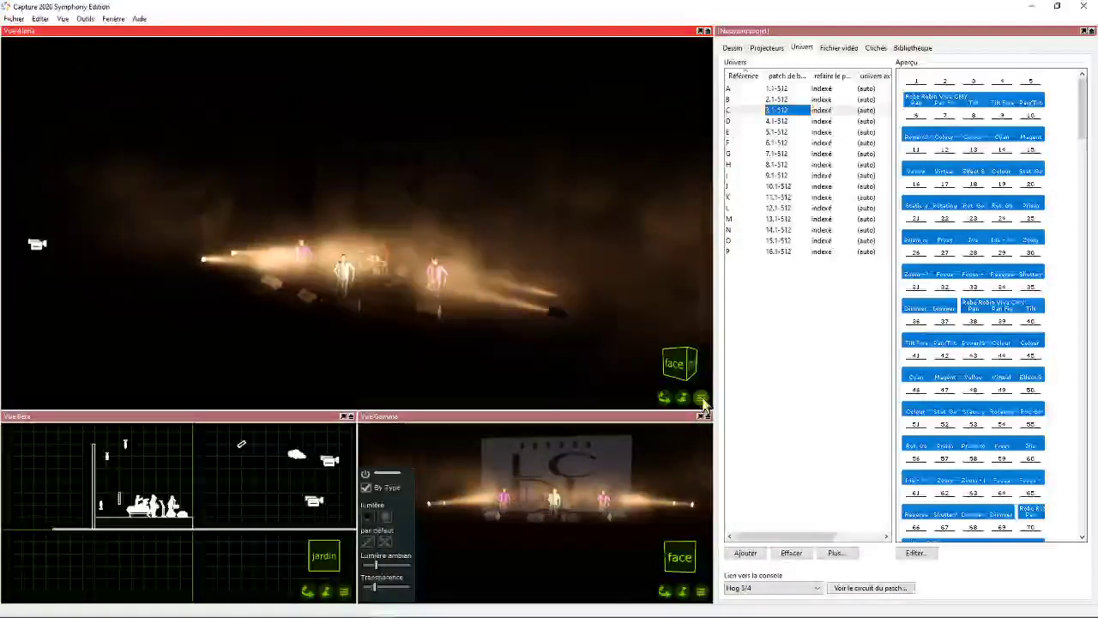
{"action": "left_click", "coordinate": [701, 399]}
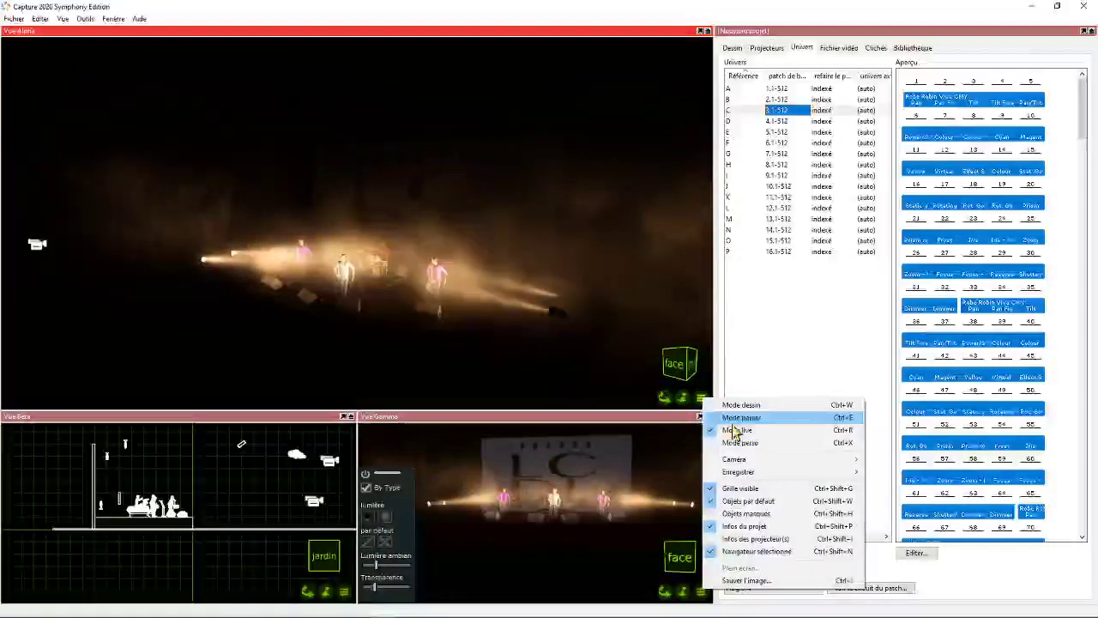
{"action": "mouse_move", "coordinate": [752, 472]}
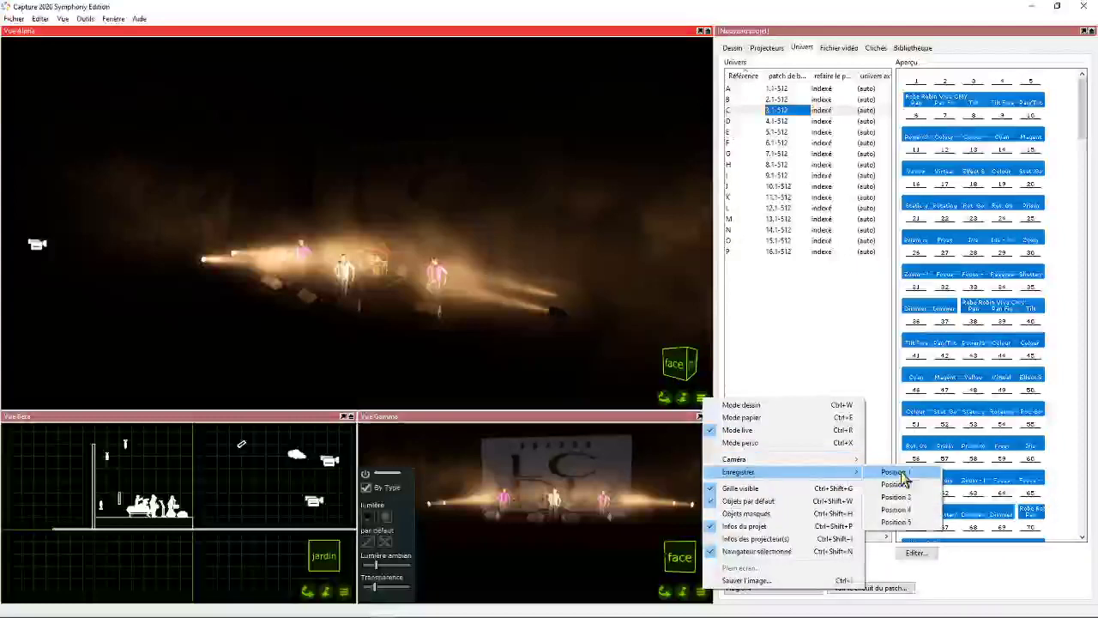
{"action": "left_click", "coordinate": [904, 473]}
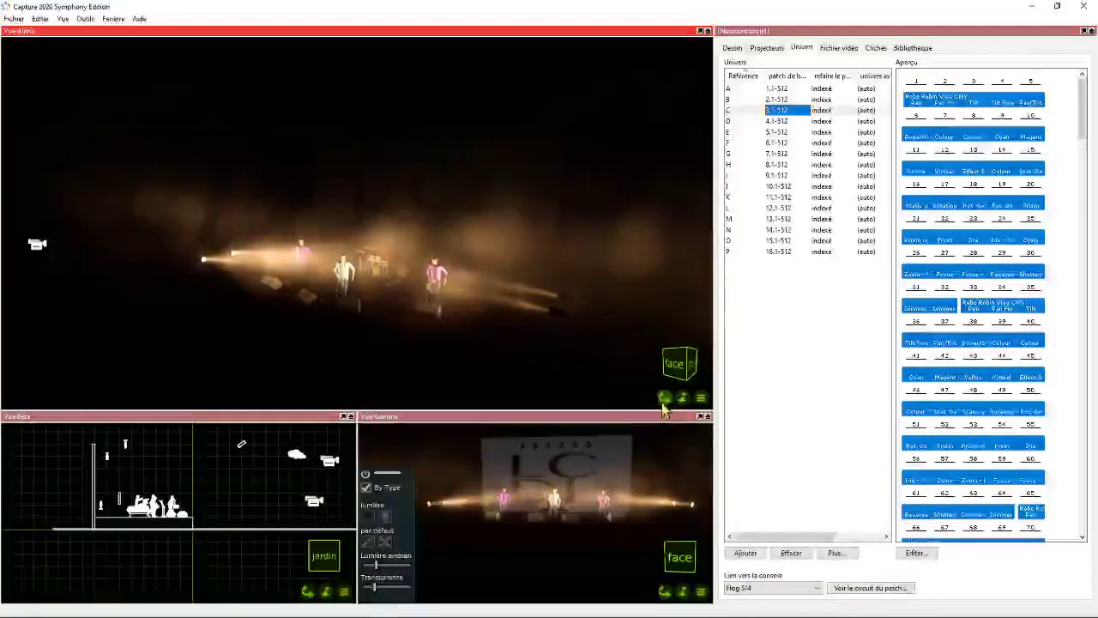
- Frame the stage straight from the front in the Alpha view and save the camera as Position 2
{"action": "left_click_drag", "start_coordinate": [663, 398], "coordinate": [720, 382]}
{"action": "scroll", "coordinate": [443, 312], "scroll_direction": "down", "scroll_amount": 2}
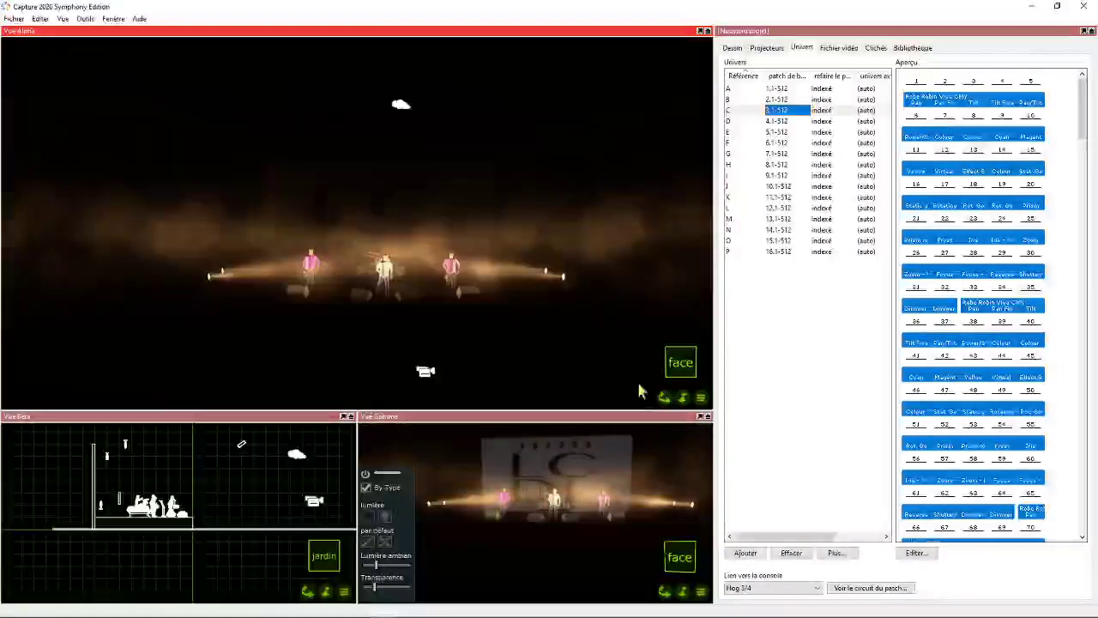
{"action": "middle_click_drag", "start_coordinate": [443, 311], "coordinate": [435, 333], "text": "shift"}
{"action": "left_click", "coordinate": [701, 398]}
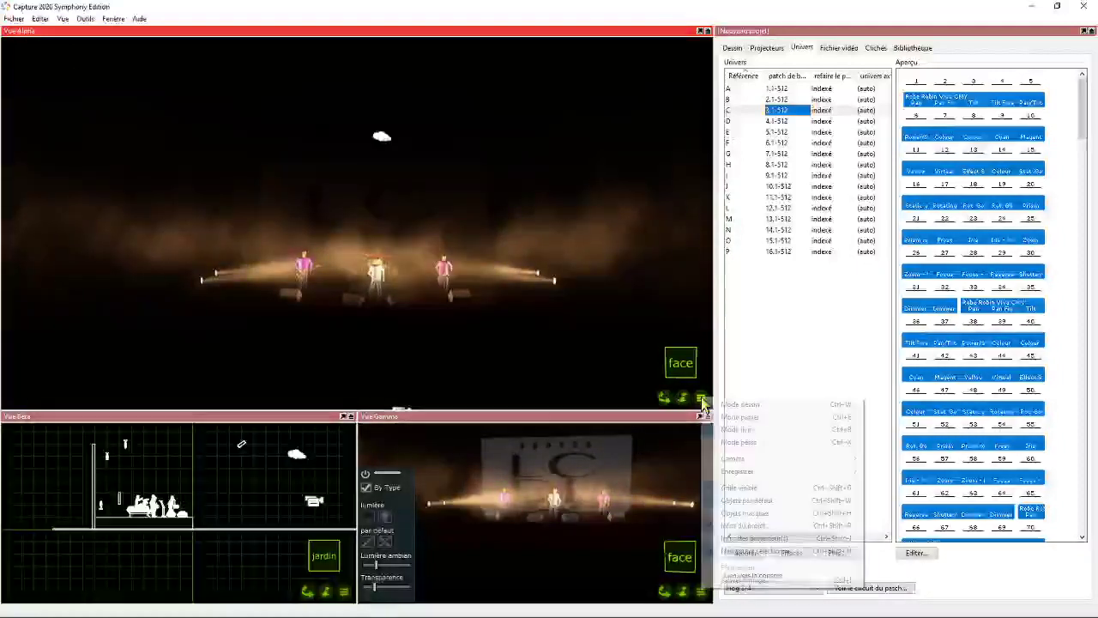
{"action": "mouse_move", "coordinate": [771, 471]}
{"action": "left_click", "coordinate": [878, 484]}
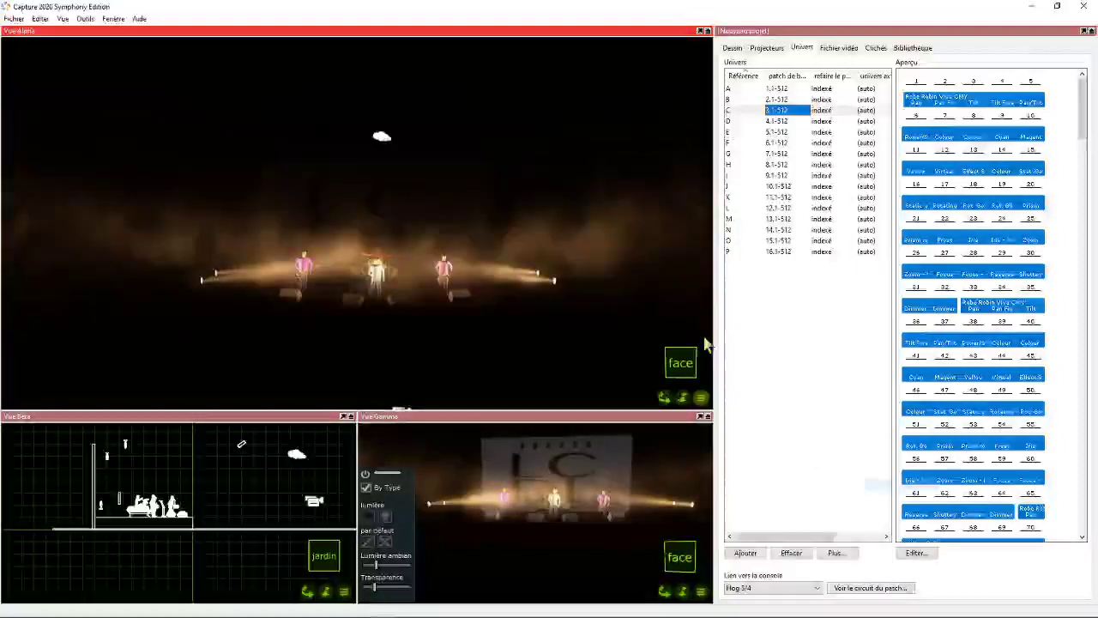
- Recall camera positions 5, 2 and 4 in the Alpha view, finishing on Position 2
{"action": "key", "text": "5"}
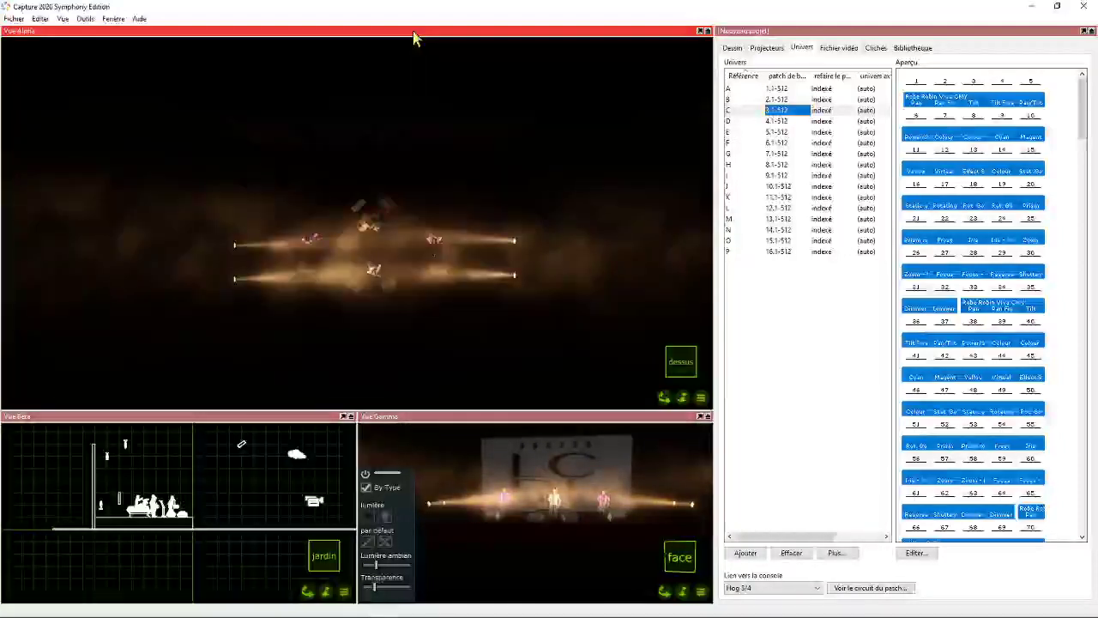
{"action": "key", "text": "2"}
{"action": "key", "text": "4"}
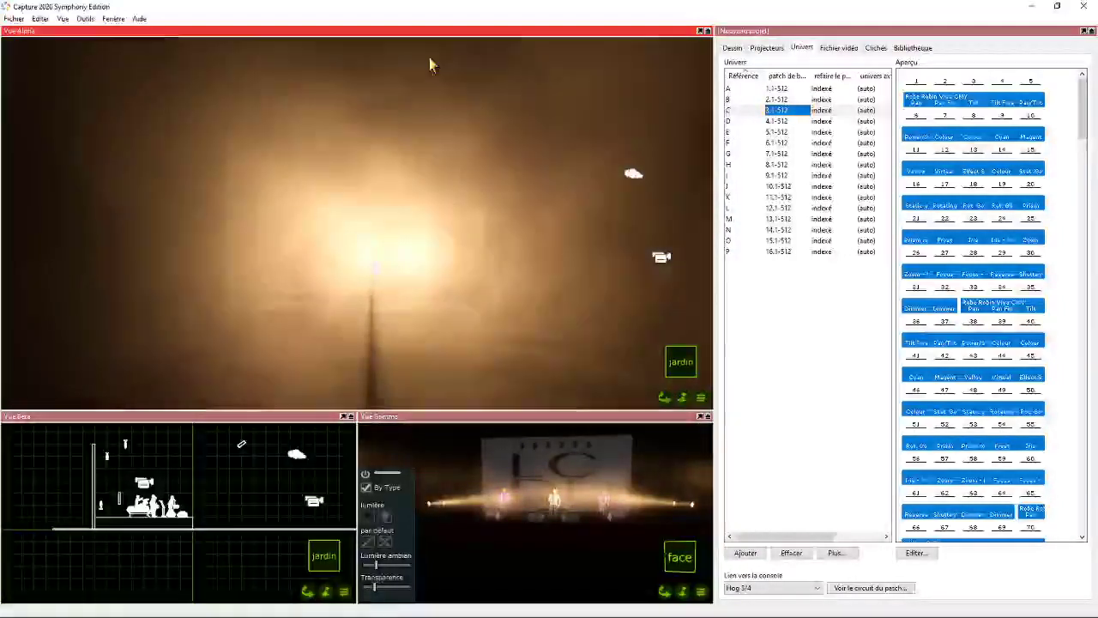
{"action": "key", "text": "2"}
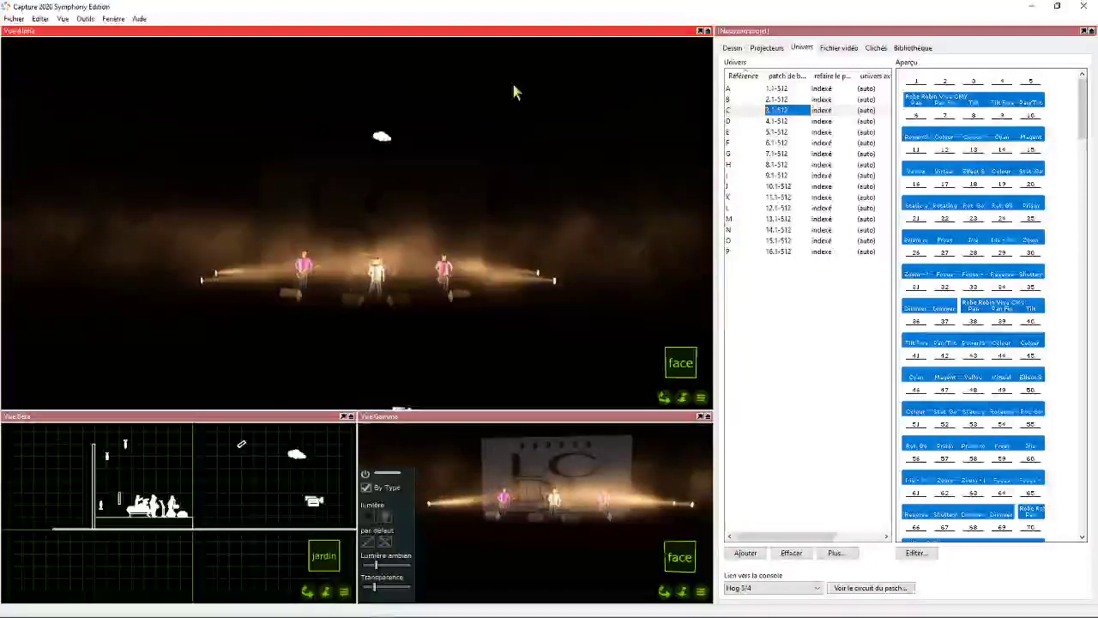
- Hide the default objects in the Alpha view and show them again
{"action": "left_click", "coordinate": [68, 19]}
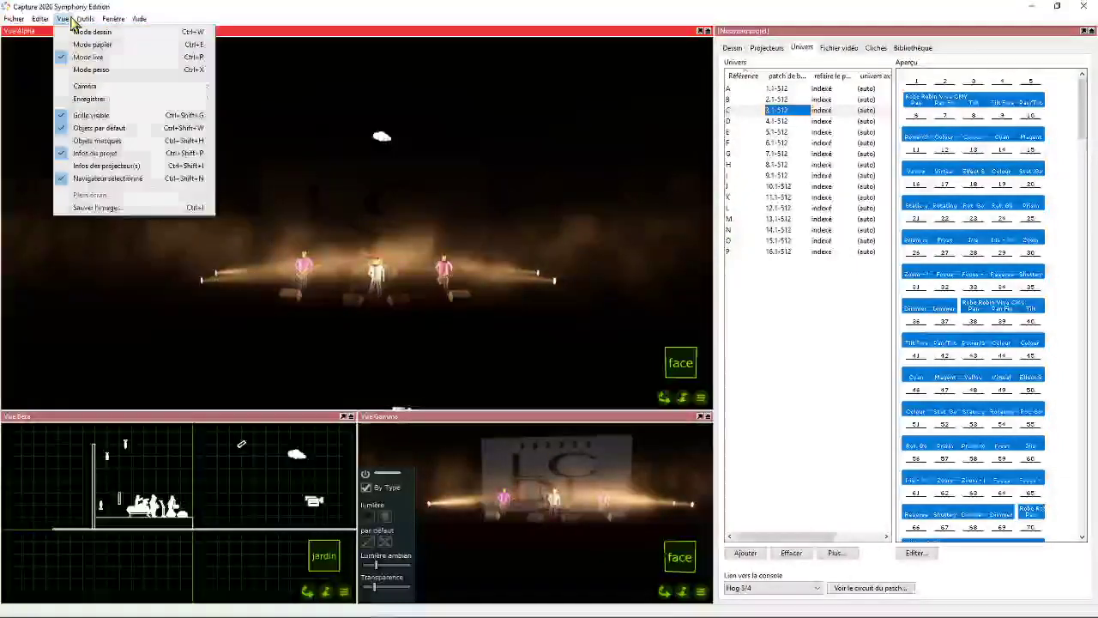
{"action": "left_click", "coordinate": [86, 129]}
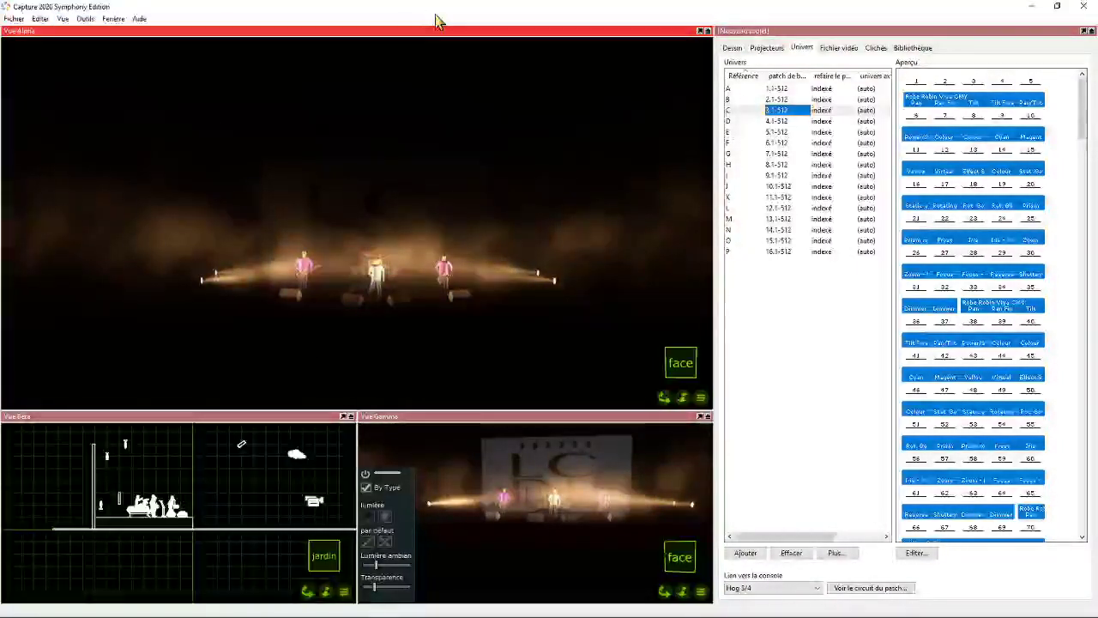
{"action": "left_click", "coordinate": [63, 19]}
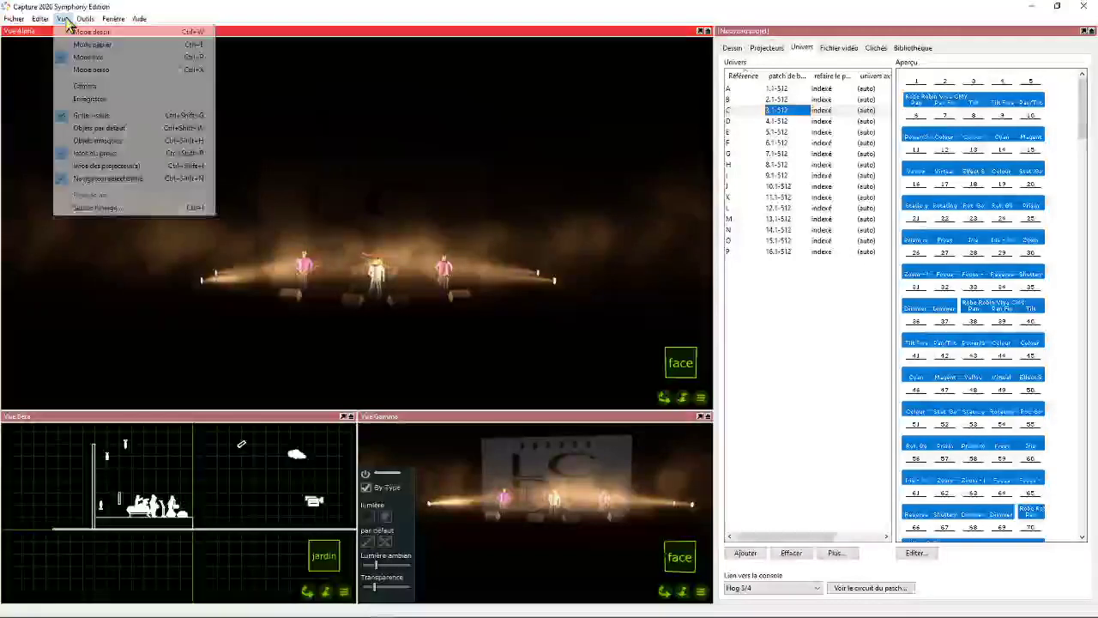
{"action": "left_click", "coordinate": [88, 142]}
- Select the smoke machine above the stage and open its element properties
{"action": "left_click", "coordinate": [381, 141]}
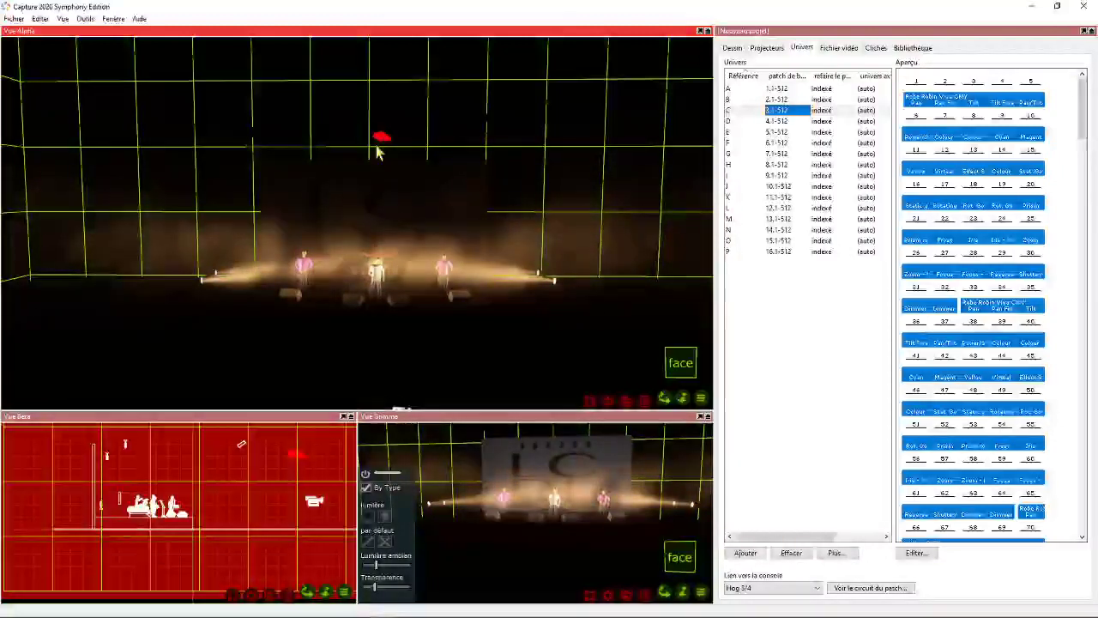
{"action": "left_click", "coordinate": [731, 48]}
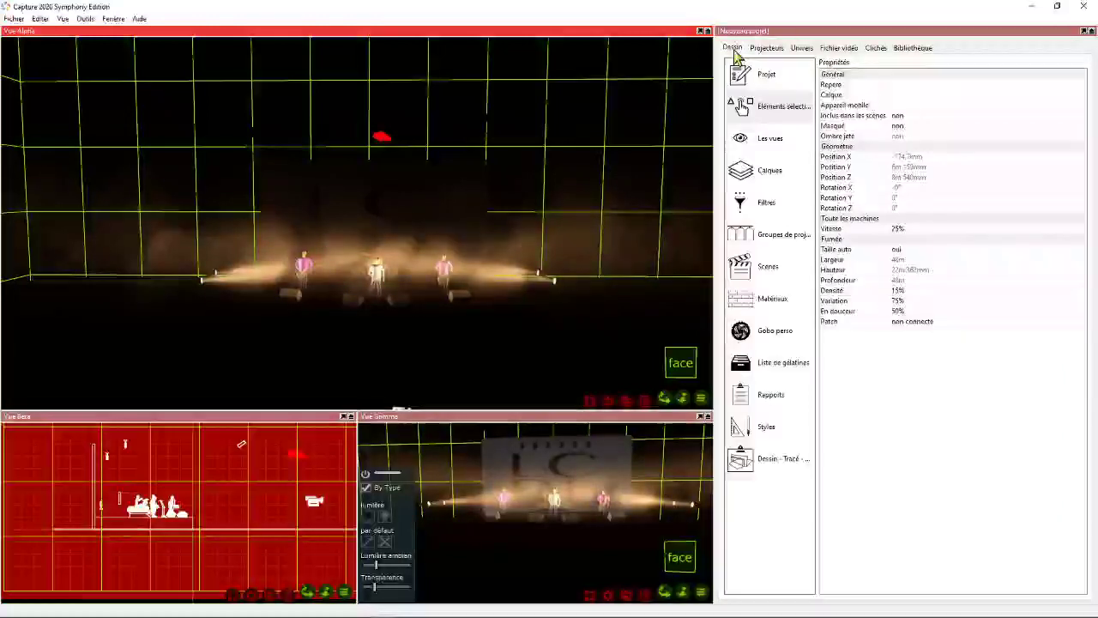
{"action": "left_click", "coordinate": [771, 148]}
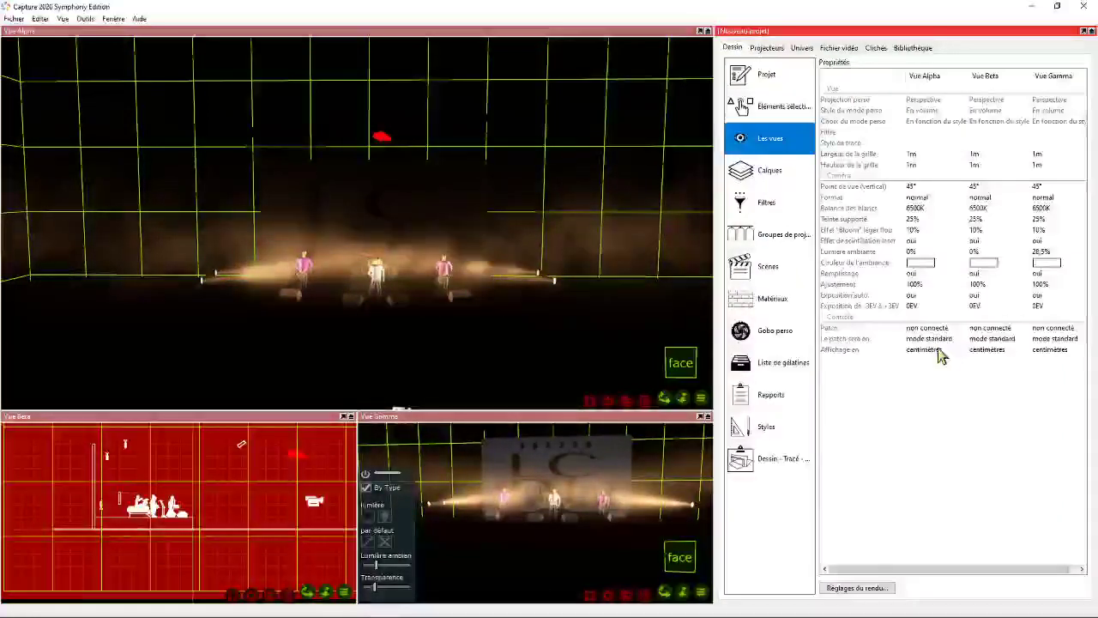
{"action": "left_click", "coordinate": [772, 118]}
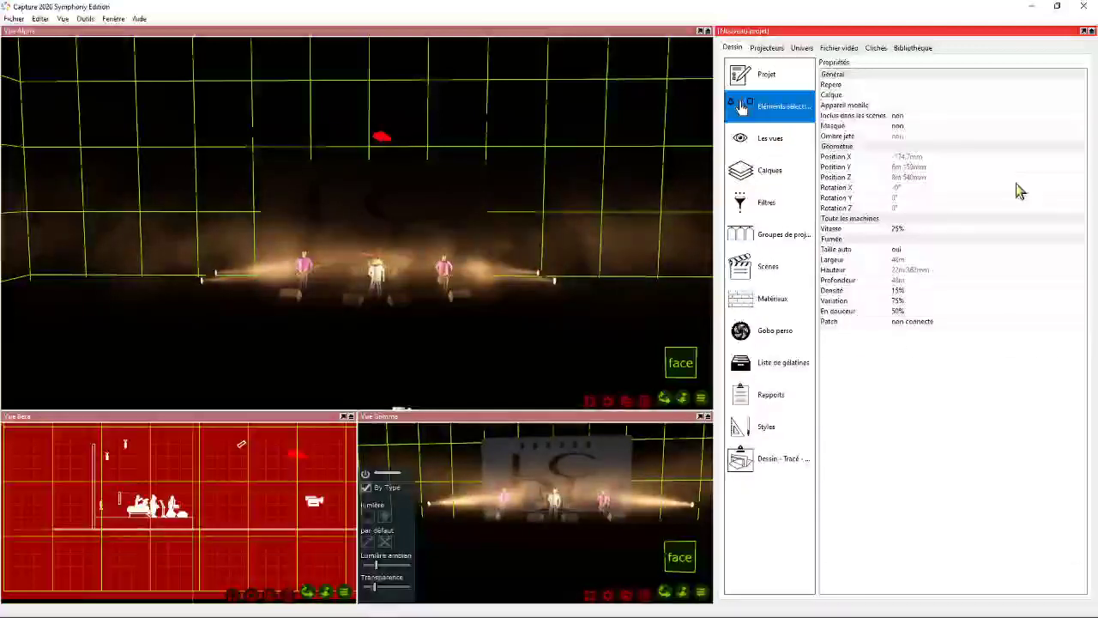
- Set the smoke machine's variation to 10%
{"action": "left_click", "coordinate": [896, 300]}
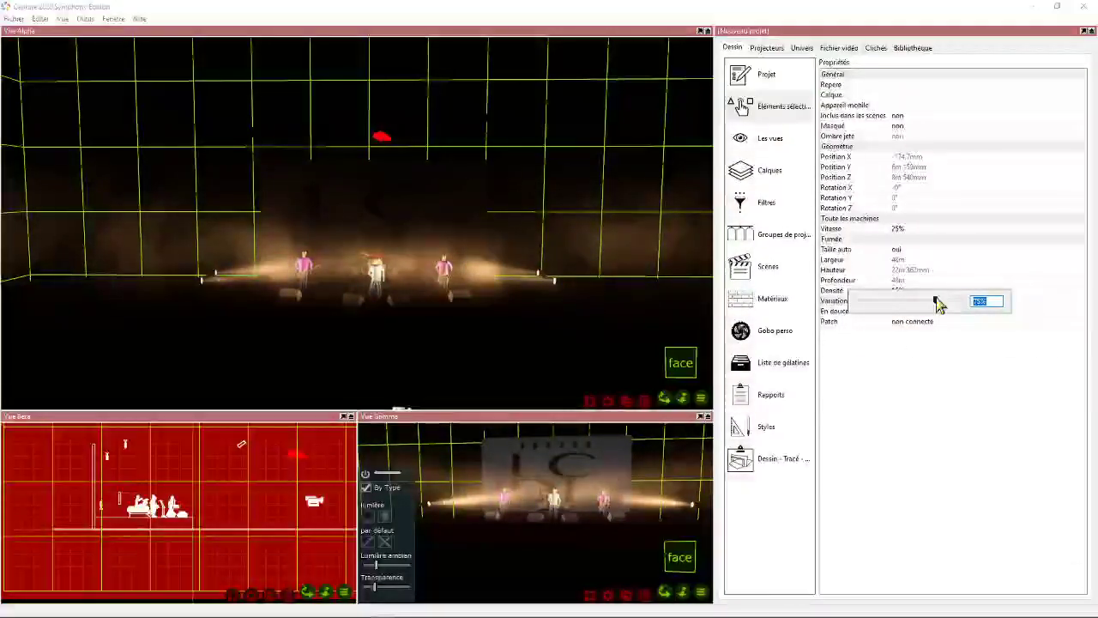
{"action": "left_click_drag", "start_coordinate": [939, 305], "coordinate": [872, 309]}
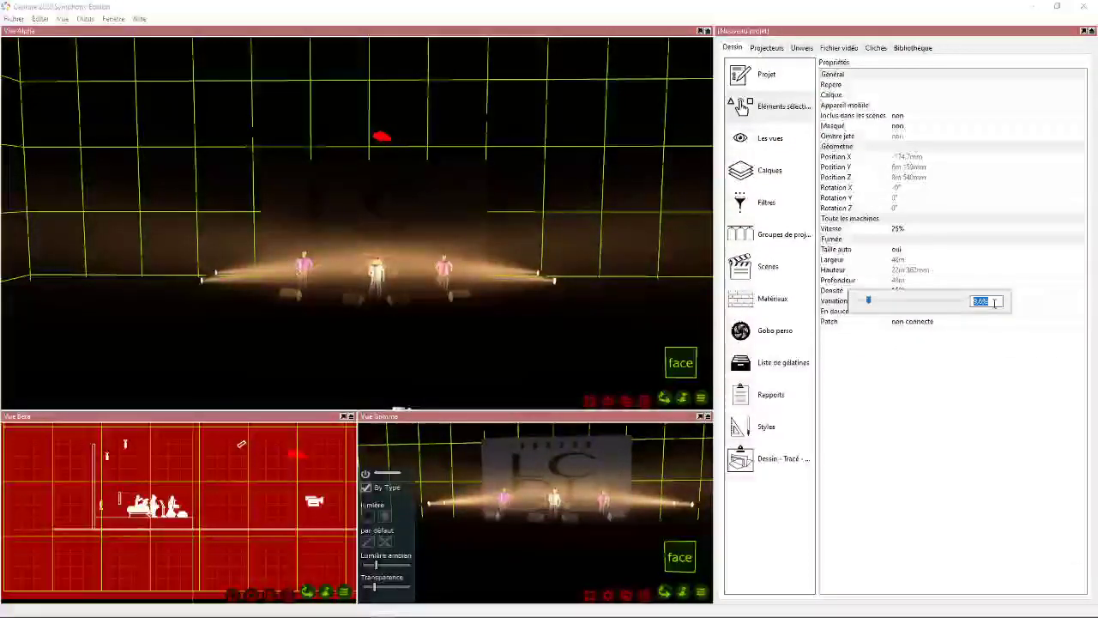
{"action": "key", "text": "Return"}
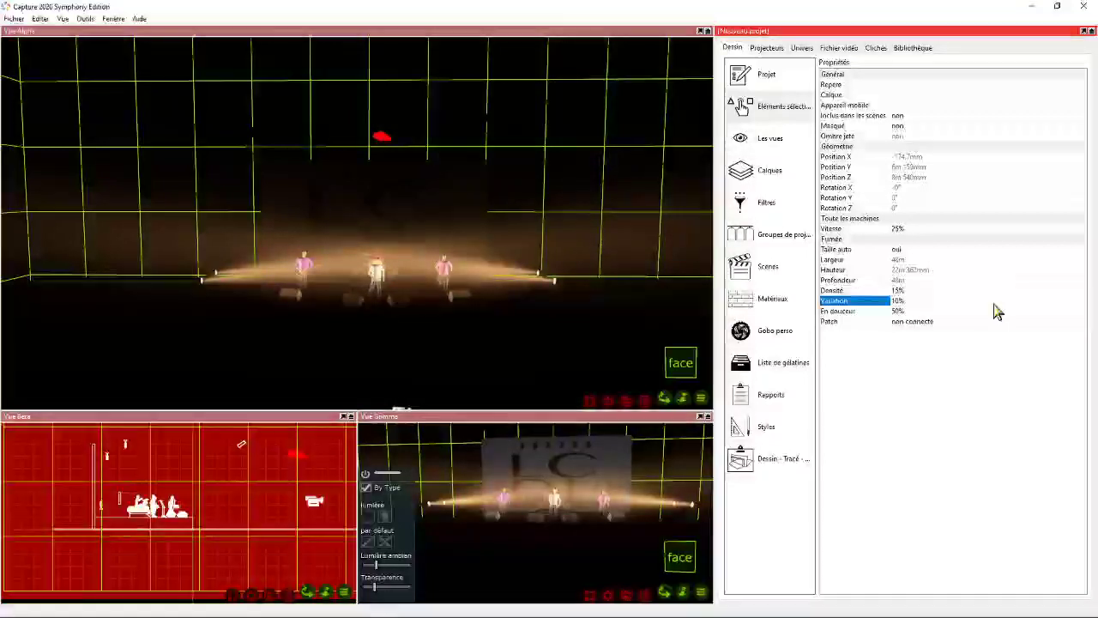
- Set the smoke machine's "En douceur" value to 30%
{"action": "left_click", "coordinate": [905, 293]}
{"action": "left_click", "coordinate": [911, 319]}
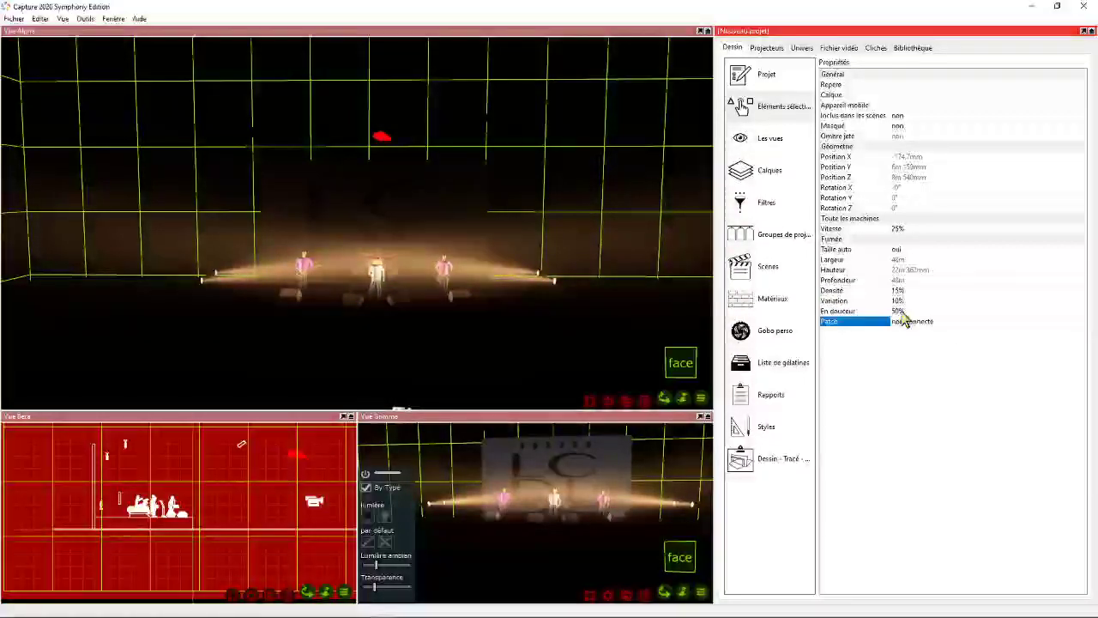
{"action": "left_click", "coordinate": [911, 319]}
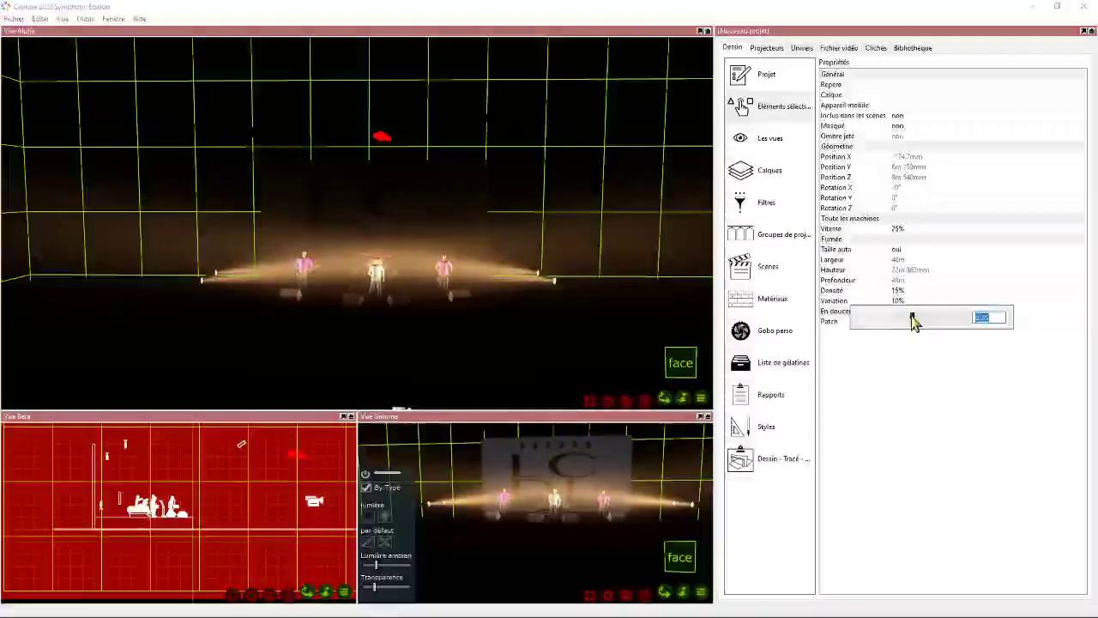
{"action": "mouse_move", "coordinate": [911, 319]}
{"action": "left_mouse_down"}
{"action": "mouse_move", "coordinate": [1002, 315]}
{"action": "mouse_move", "coordinate": [846, 318]}
{"action": "mouse_move", "coordinate": [973, 317]}
{"action": "mouse_move", "coordinate": [853, 326]}
{"action": "mouse_move", "coordinate": [952, 324]}
{"action": "mouse_move", "coordinate": [912, 327]}
{"action": "left_mouse_up"}
{"action": "double_click", "coordinate": [986, 317]}
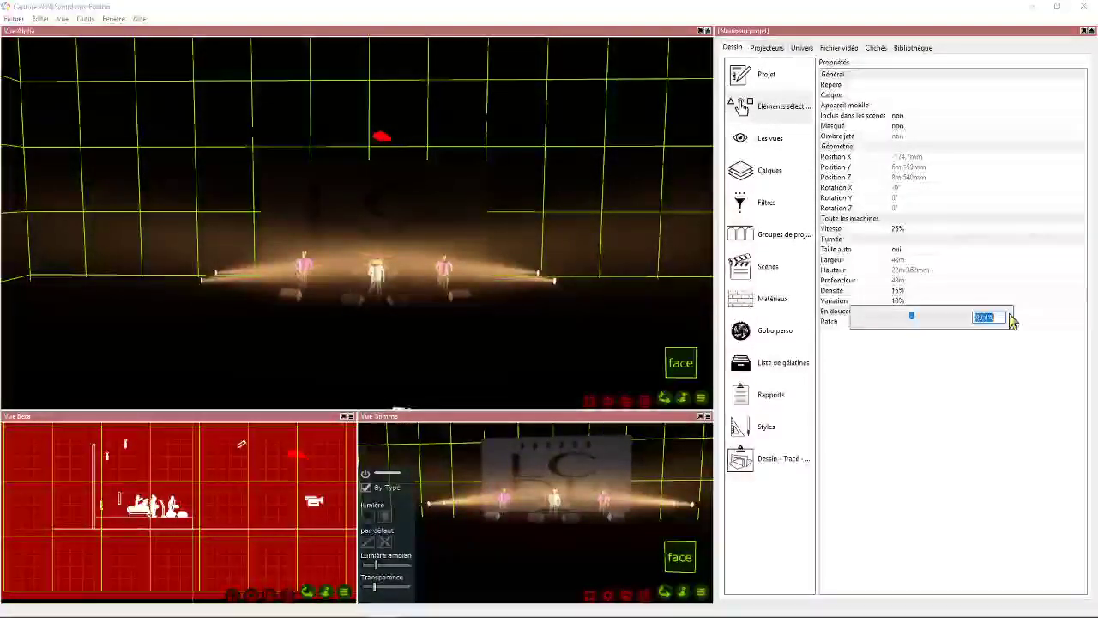
{"action": "type", "text": "30"}
{"action": "key", "text": "Return"}
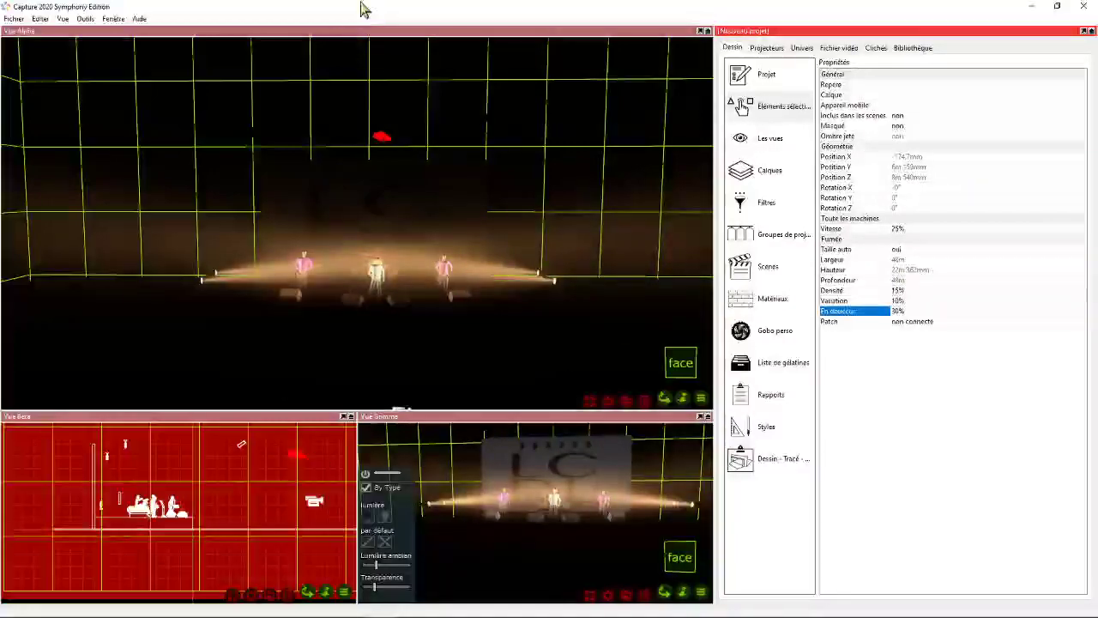
- Deselect the smoke machine and frame the lit stage from an oblique front angle in the Alpha view
{"action": "scroll", "coordinate": [477, 206], "scroll_direction": "down", "scroll_amount": 8}
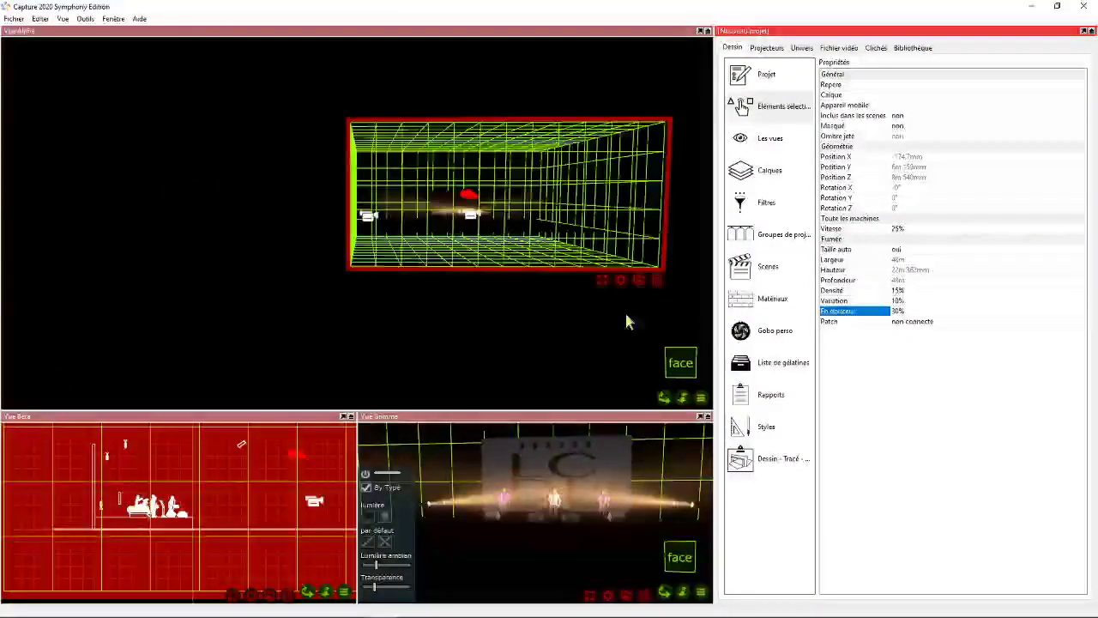
{"action": "left_click_drag", "start_coordinate": [678, 399], "coordinate": [380, 385]}
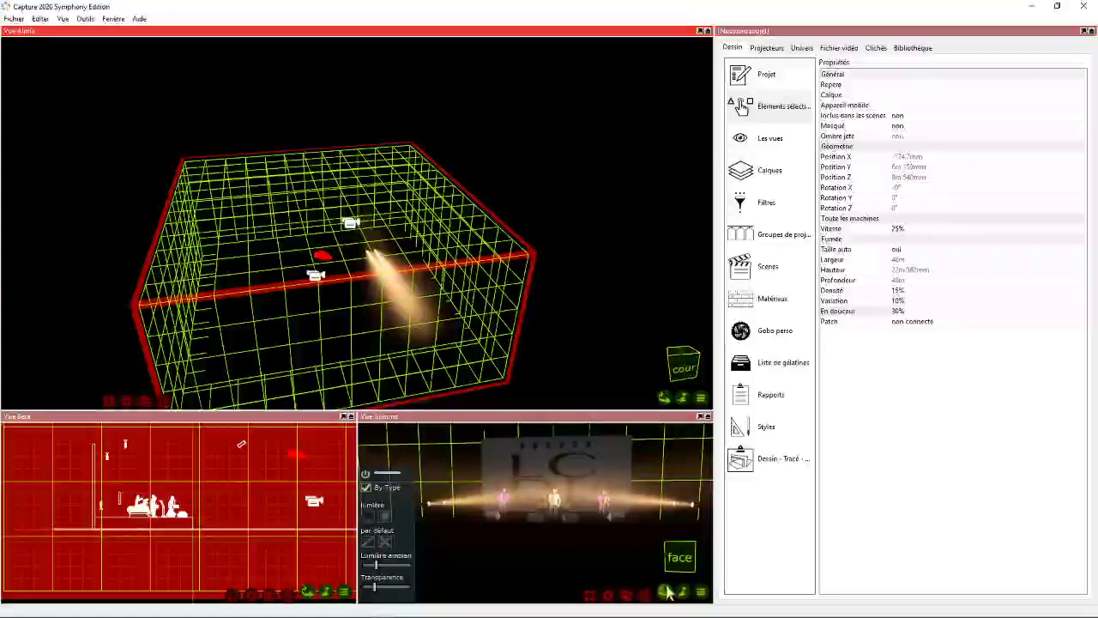
{"action": "left_click_drag", "start_coordinate": [665, 398], "coordinate": [592, 360]}
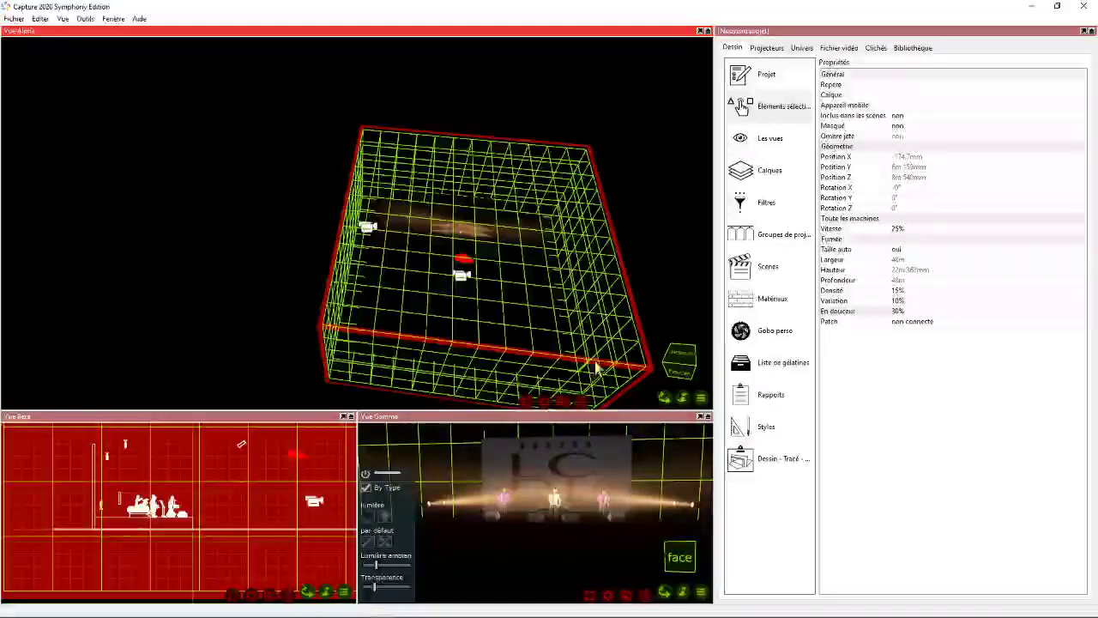
{"action": "left_click", "coordinate": [563, 361]}
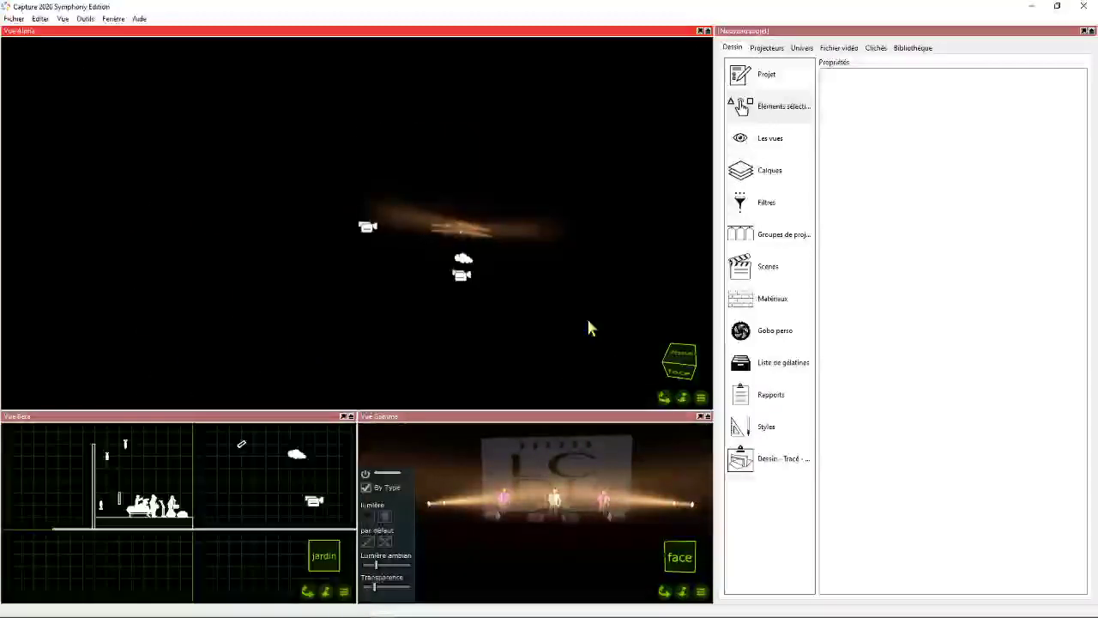
{"action": "key", "text": "Home"}
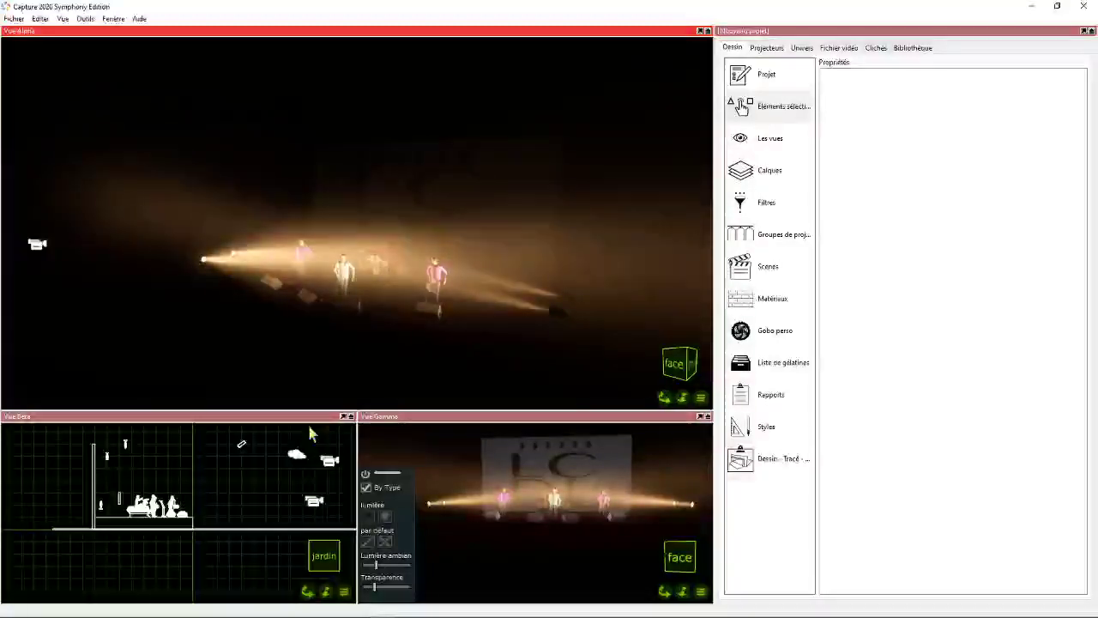
- Show the Beta view from above and select the four Par 64 fixtures at the two sides of the stage
{"action": "left_click", "coordinate": [203, 498]}
{"action": "left_click", "coordinate": [306, 591]}
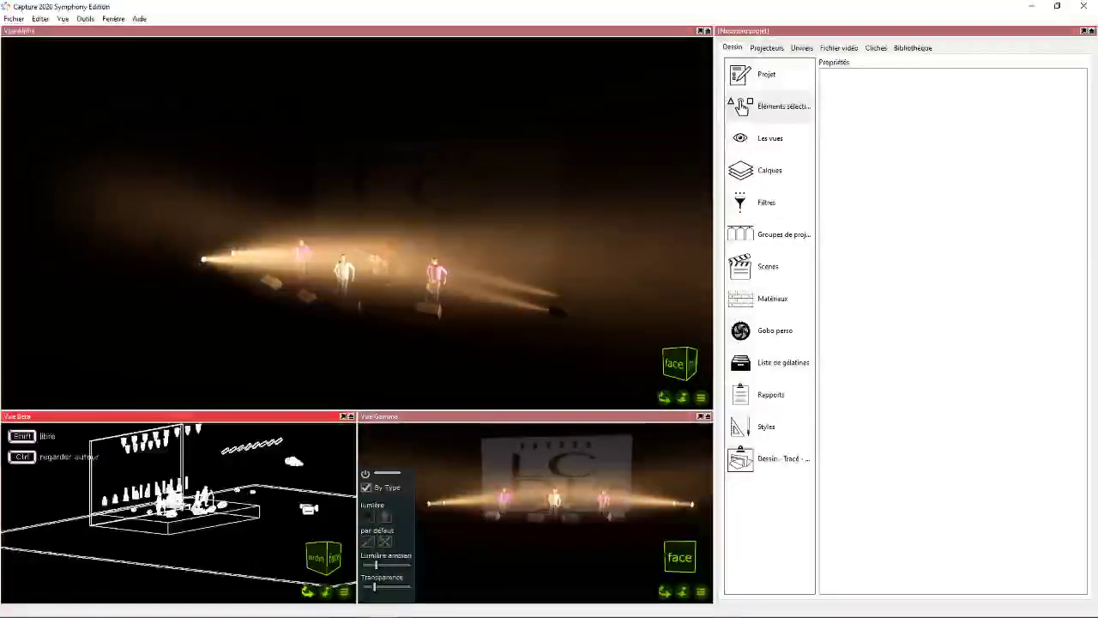
{"action": "left_click", "coordinate": [306, 592]}
{"action": "left_click", "coordinate": [131, 508]}
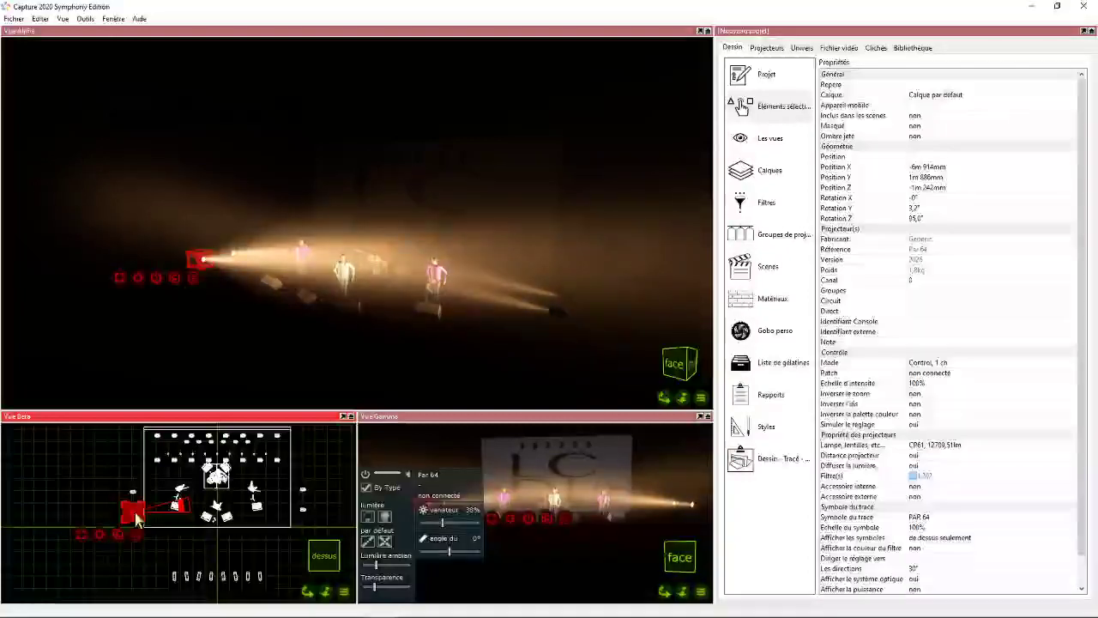
{"action": "left_click", "coordinate": [233, 513]}
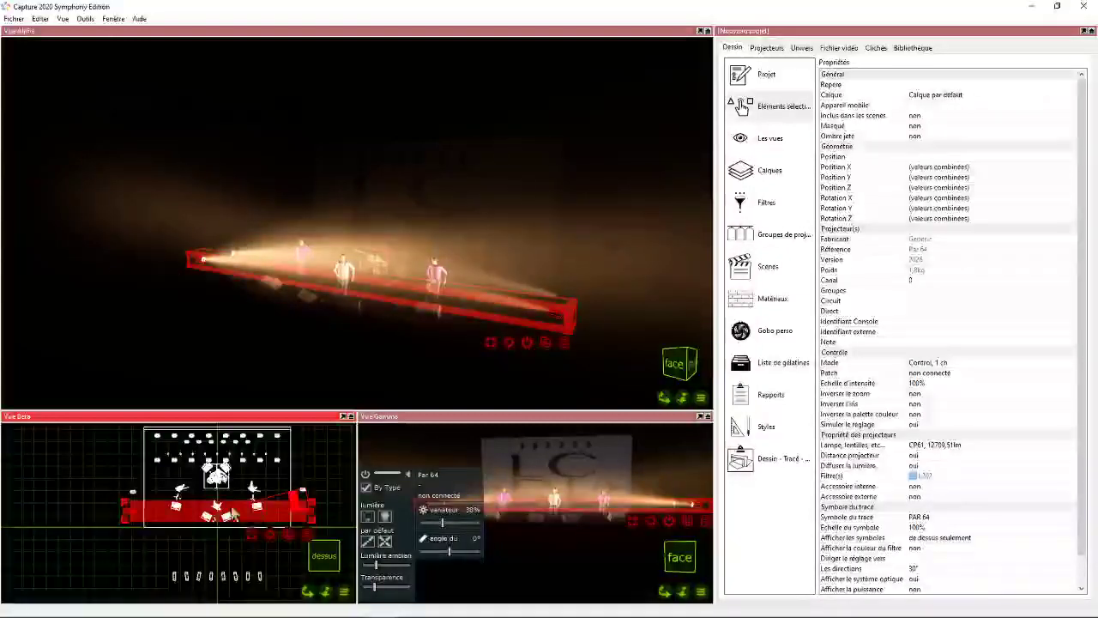
{"action": "left_click", "coordinate": [133, 496], "text": "shift"}
{"action": "left_click", "coordinate": [305, 497], "text": "shift"}
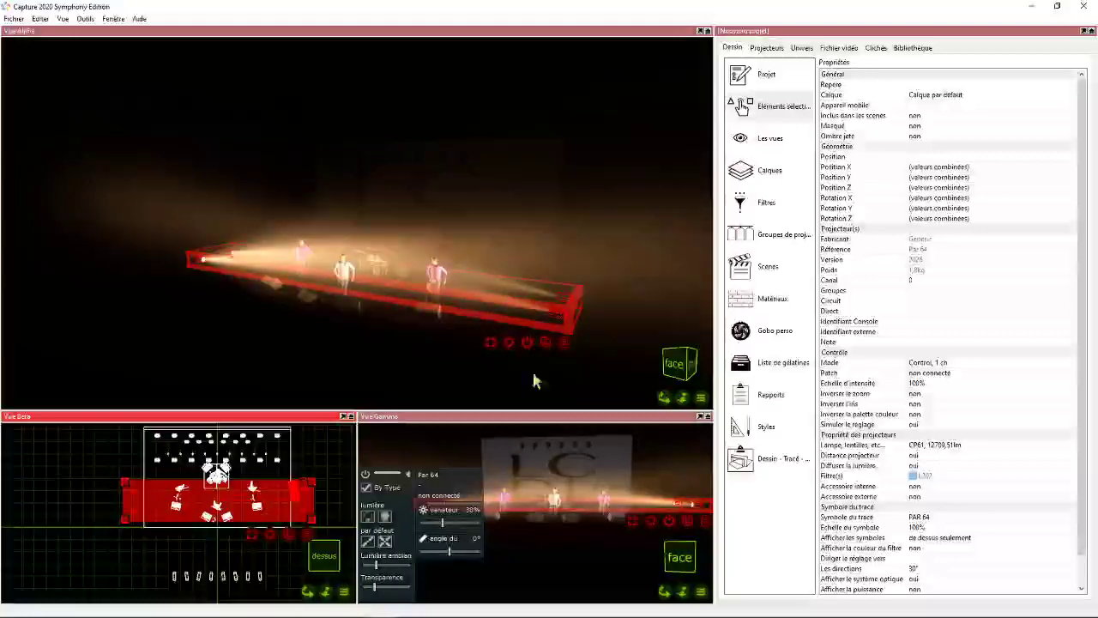
- Patch the four selected Par 64 fixtures to universe A at addresses 401 to 404, then clear the selection
{"action": "left_click", "coordinate": [801, 48]}
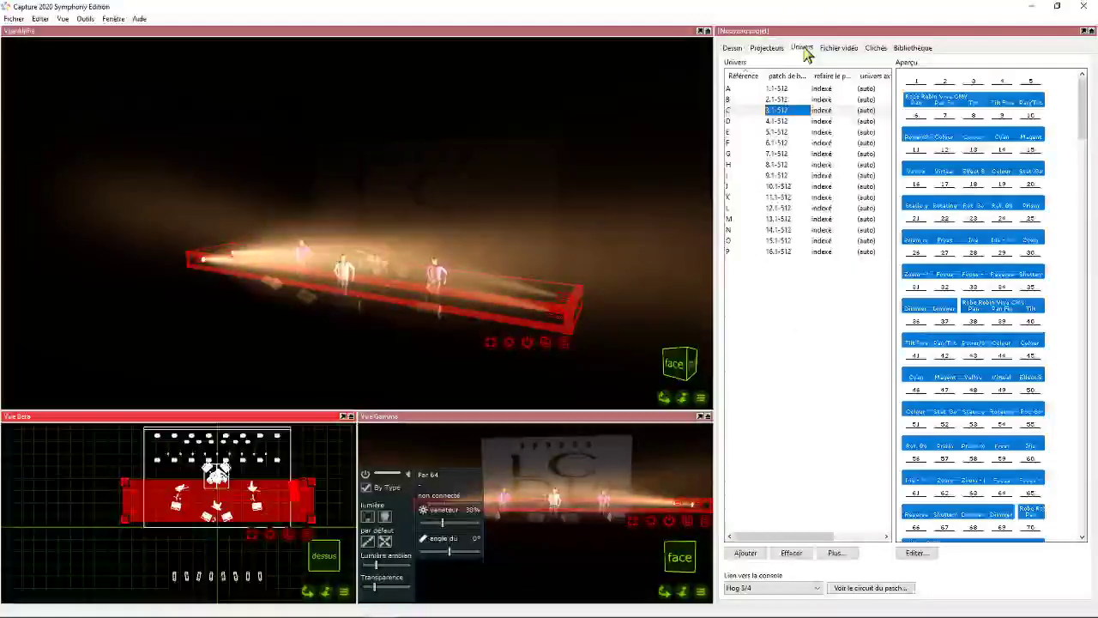
{"action": "left_click", "coordinate": [785, 88]}
{"action": "scroll", "coordinate": [1024, 177], "scroll_direction": "down", "scroll_amount": 5}
{"action": "left_click_drag", "start_coordinate": [1079, 147], "coordinate": [1079, 439]}
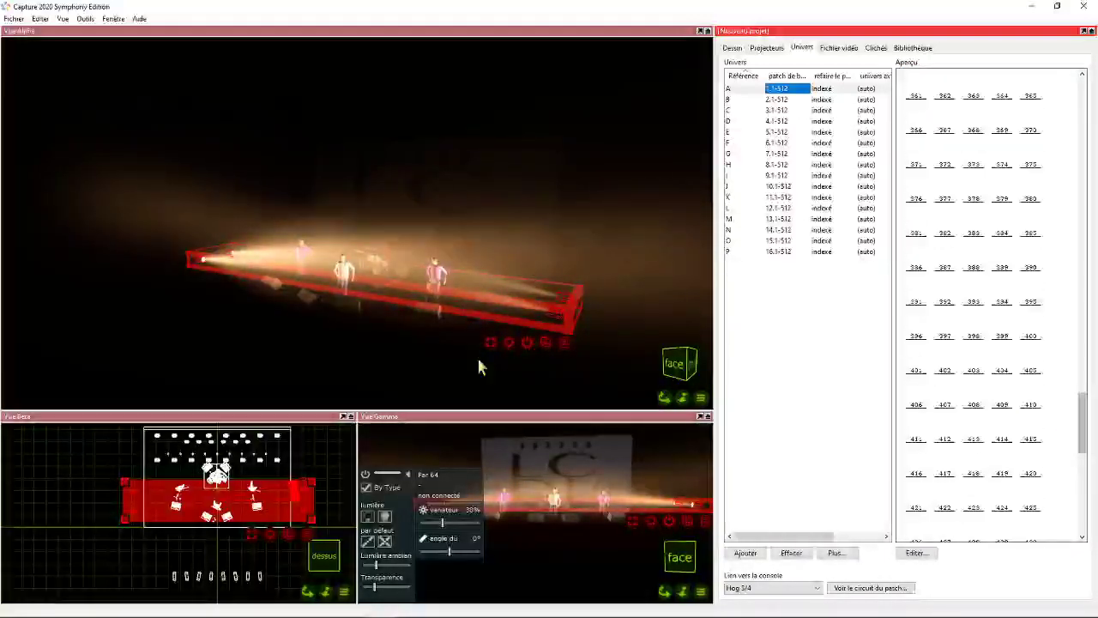
{"action": "left_click_drag", "start_coordinate": [545, 343], "coordinate": [912, 384]}
{"action": "left_click", "coordinate": [939, 356]}
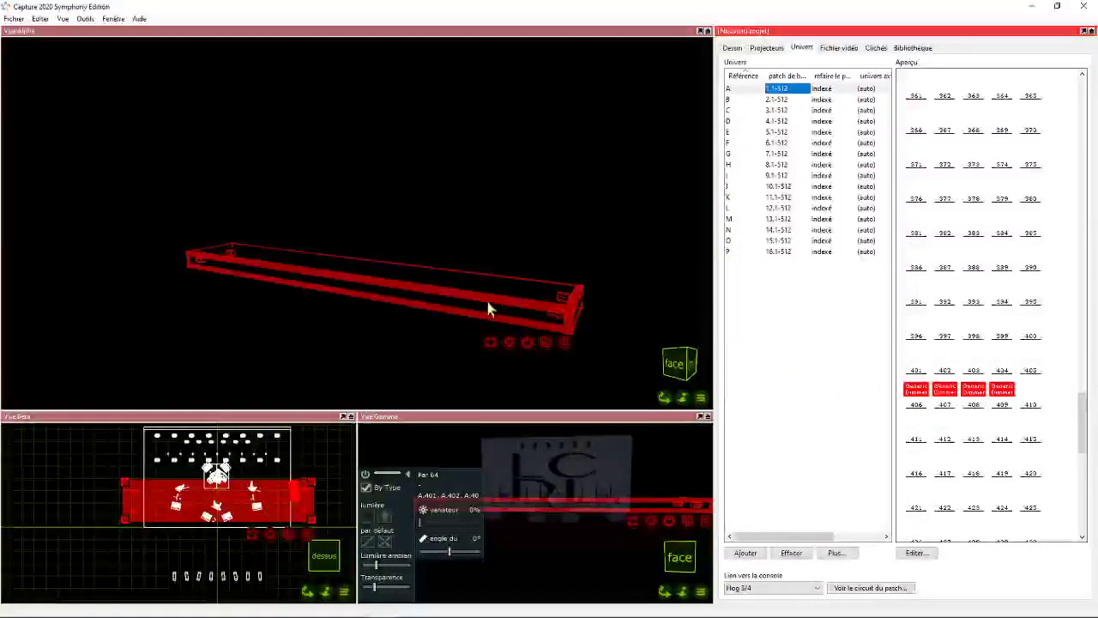
{"action": "left_click", "coordinate": [181, 482]}
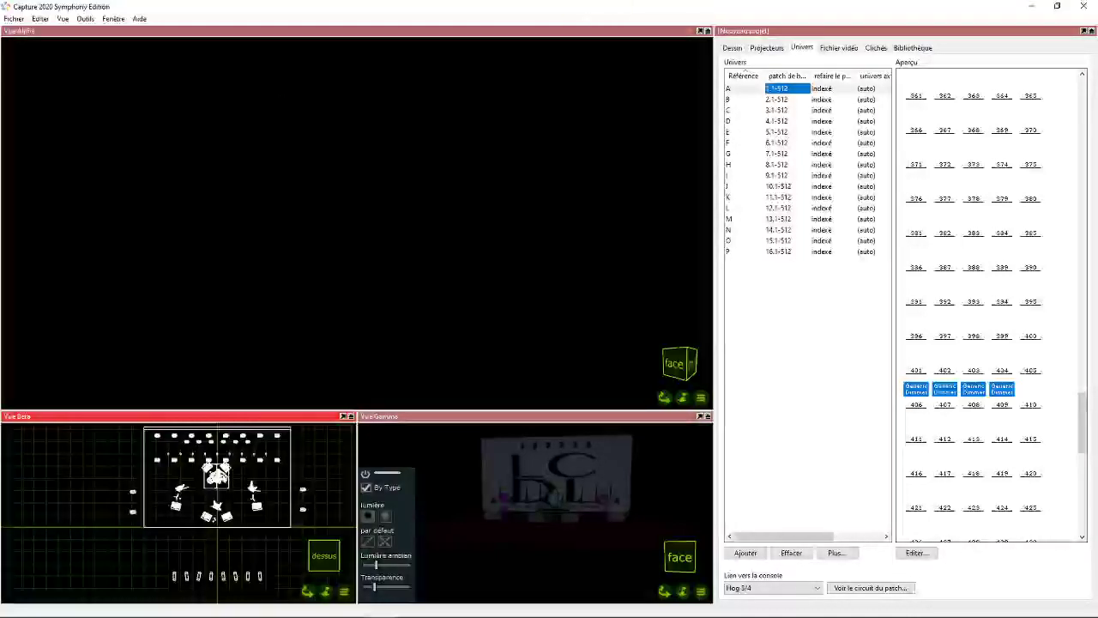
- Open the Windows sound settings and move the Sound window out of the way
{"action": "left_click", "coordinate": [406, 610]}
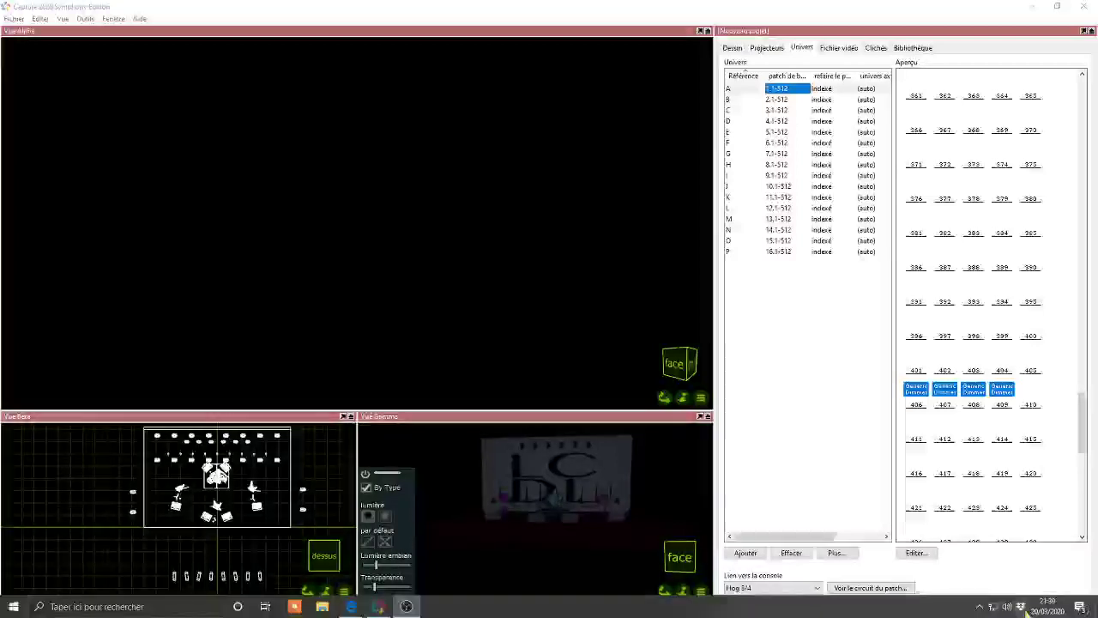
{"action": "right_click", "coordinate": [1007, 606]}
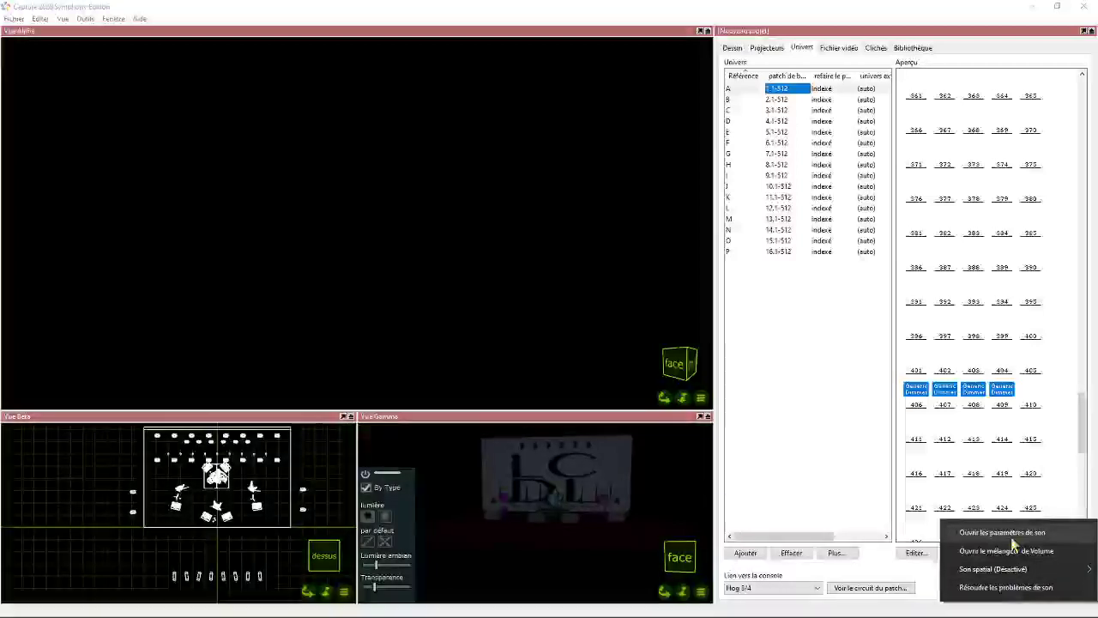
{"action": "left_click", "coordinate": [1001, 531]}
{"action": "left_click", "coordinate": [824, 9]}
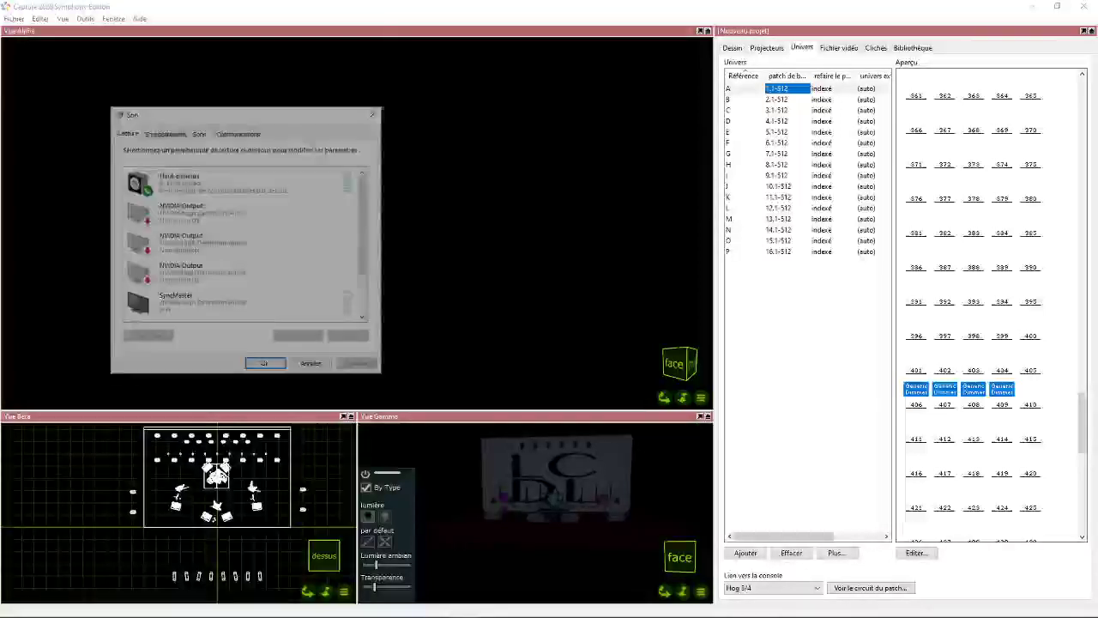
{"action": "left_click_drag", "start_coordinate": [213, 118], "coordinate": [1097, 223]}
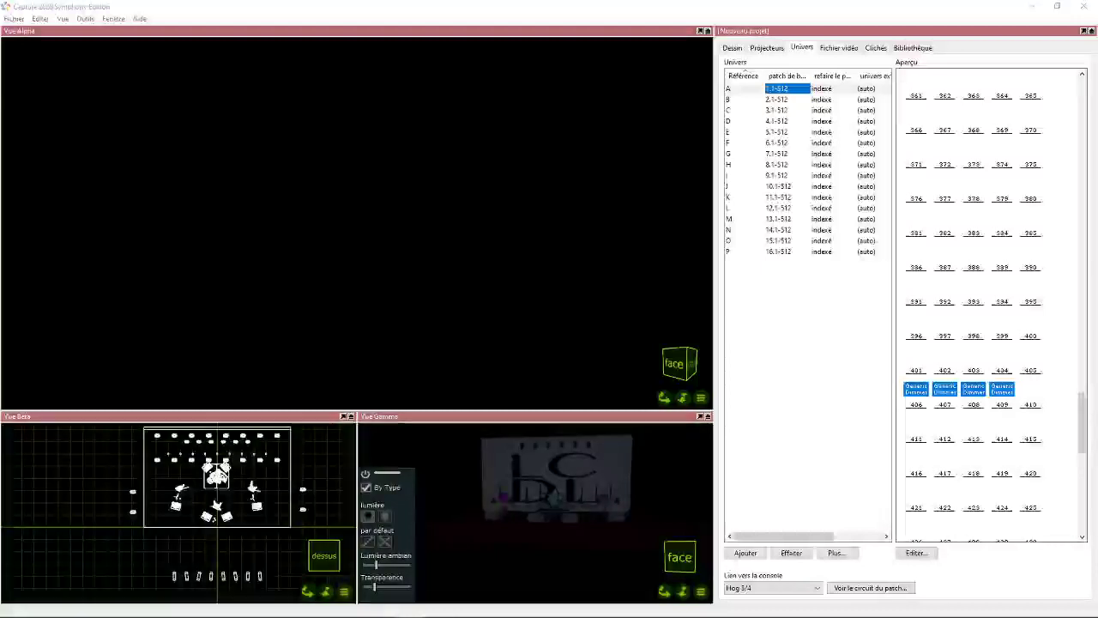
{"action": "double_click", "coordinate": [463, 14]}
{"action": "double_click", "coordinate": [464, 15]}
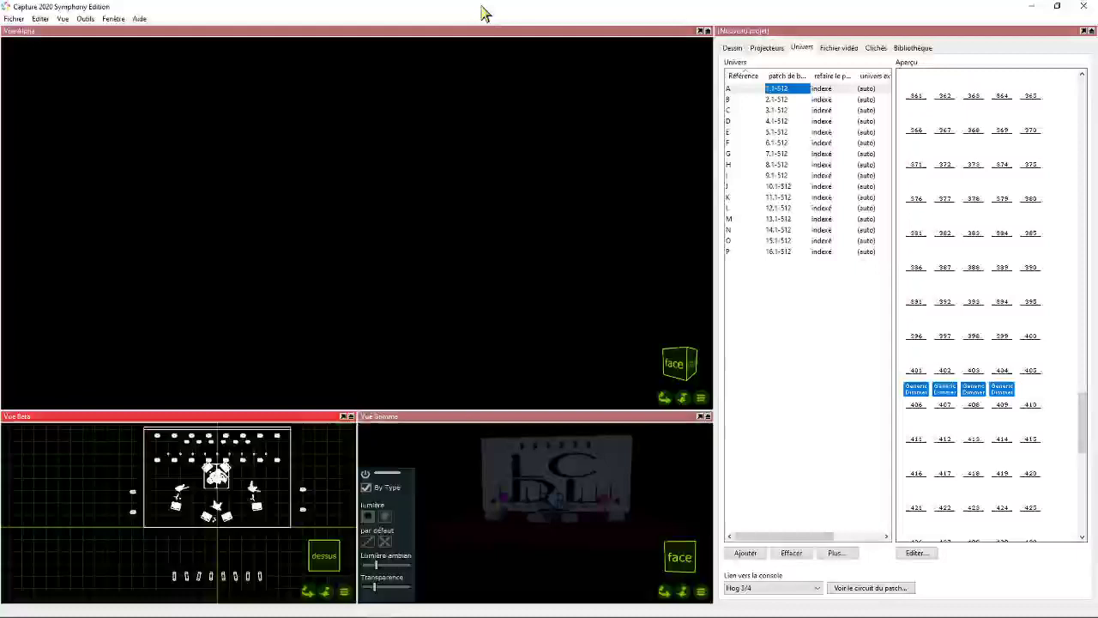
- Switch the Alpha view to paper mode and show the stage from above
{"action": "left_click", "coordinate": [701, 399]}
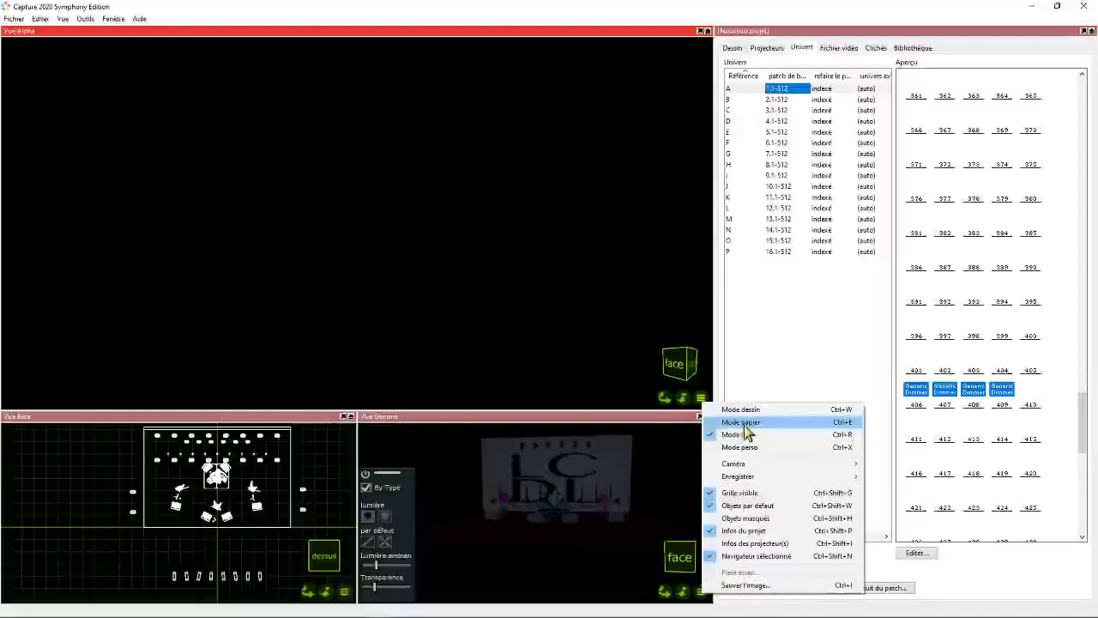
{"action": "left_click", "coordinate": [745, 422]}
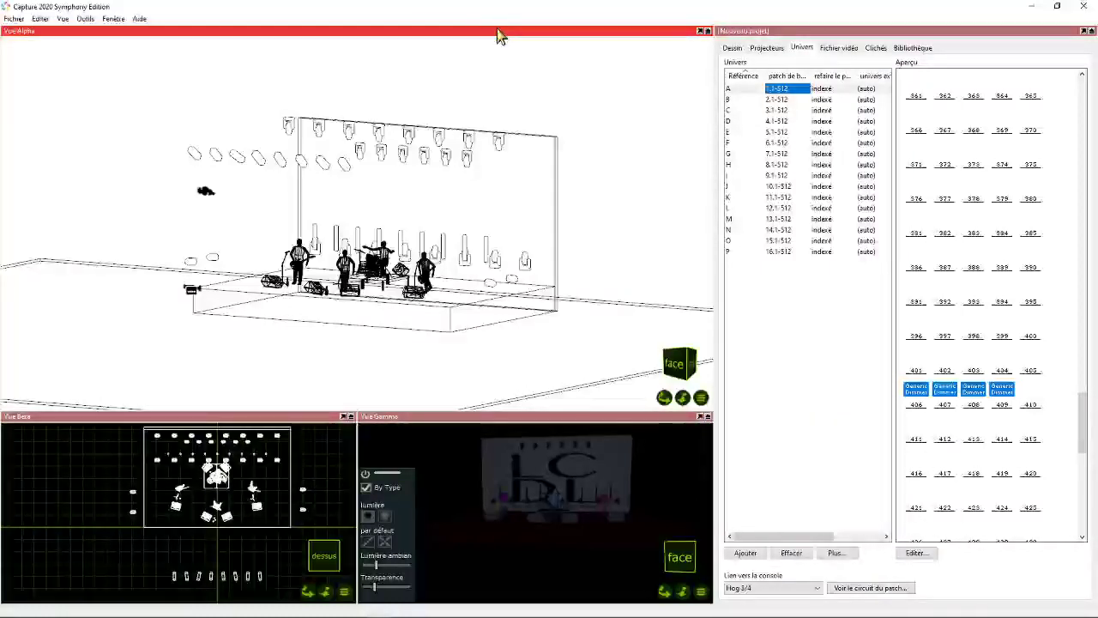
{"action": "key", "text": "KP_5"}
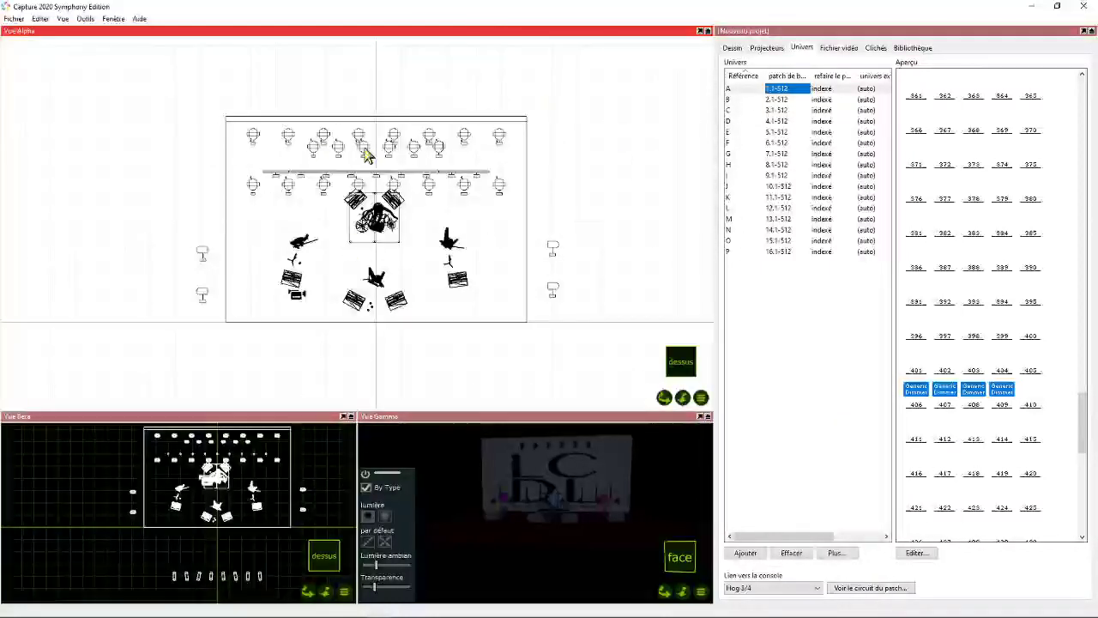
- Examine the symbols, beam angles, filter and patch labels of the onstage fixtures and the front row of profiles on the top plan
{"action": "scroll", "coordinate": [365, 152], "scroll_direction": "up", "scroll_amount": 3}
{"action": "scroll", "coordinate": [389, 192], "scroll_direction": "up", "scroll_amount": 3}
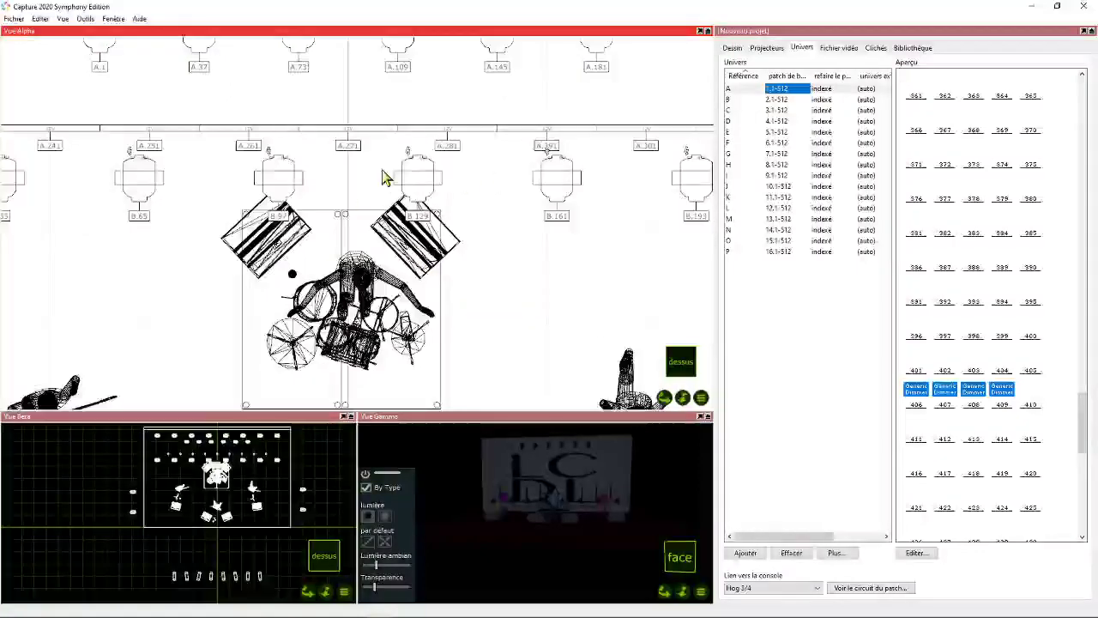
{"action": "scroll", "coordinate": [418, 160], "scroll_direction": "up", "scroll_amount": 1}
{"action": "scroll", "coordinate": [418, 160], "scroll_direction": "up", "scroll_amount": 2}
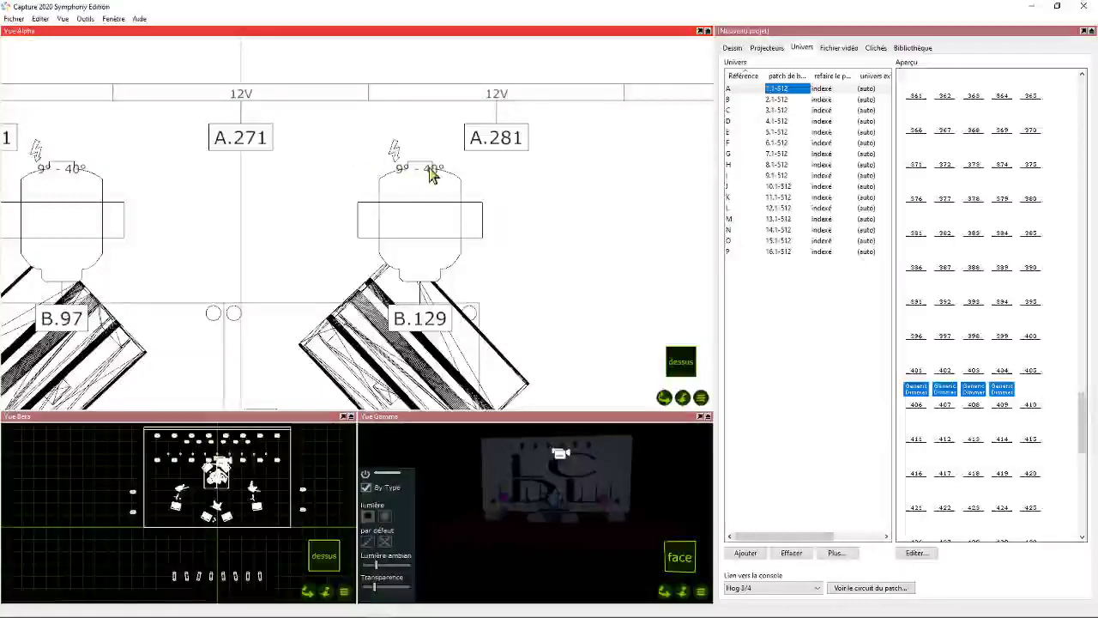
{"action": "scroll", "coordinate": [431, 171], "scroll_direction": "down", "scroll_amount": 5}
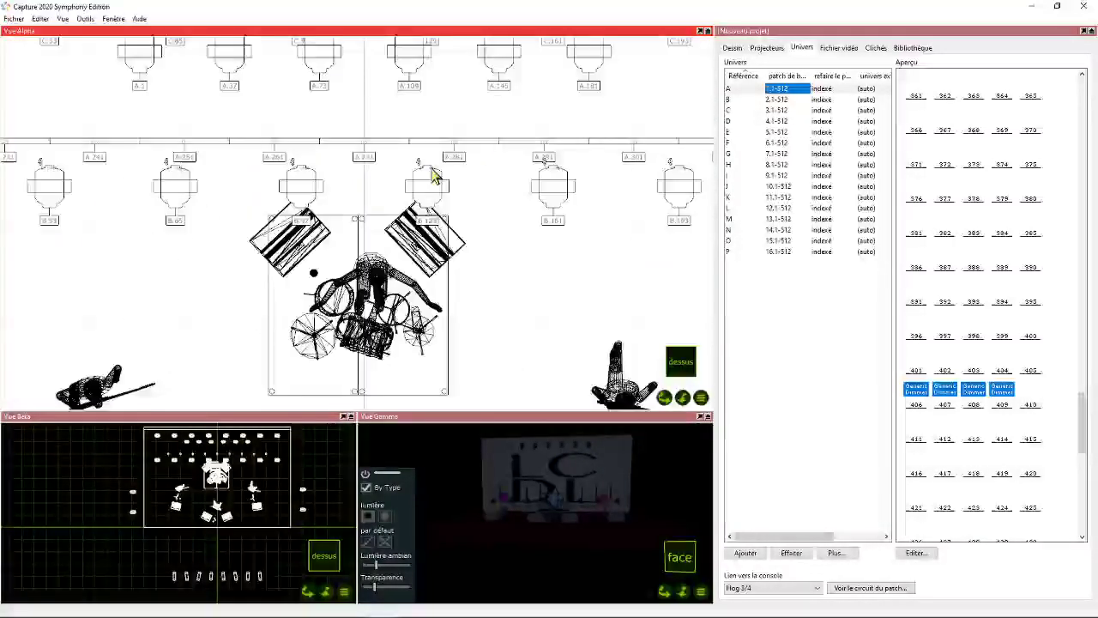
{"action": "scroll", "coordinate": [431, 171], "scroll_direction": "up", "scroll_amount": 1}
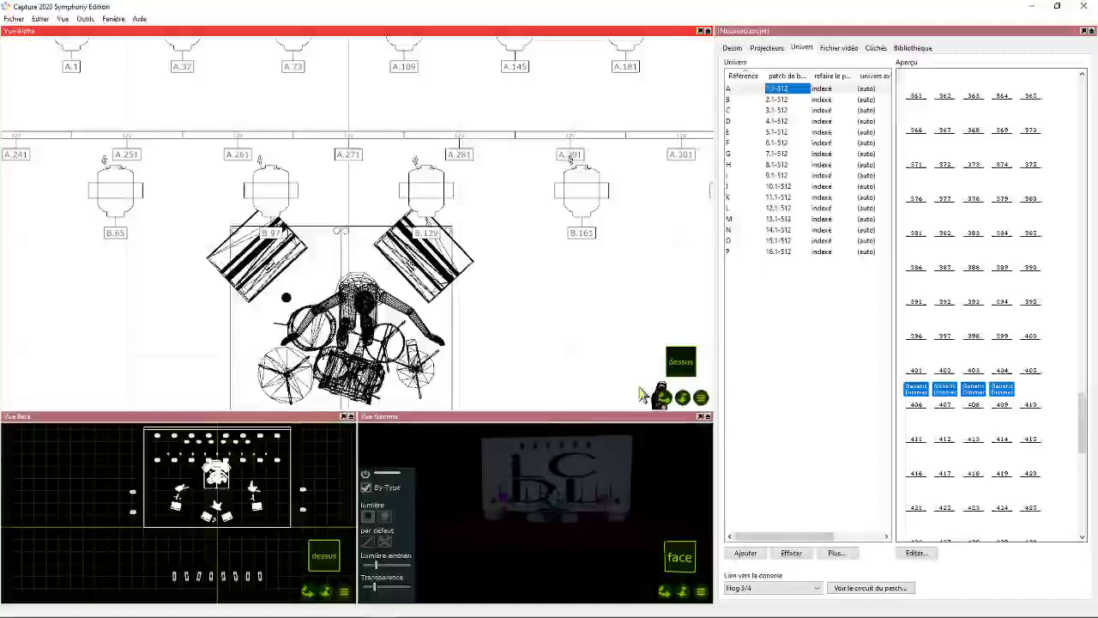
{"action": "scroll", "coordinate": [417, 172], "scroll_direction": "down", "scroll_amount": 1}
{"action": "left_click_drag", "start_coordinate": [668, 398], "coordinate": [632, 238]}
{"action": "scroll", "coordinate": [529, 365], "scroll_direction": "down", "scroll_amount": 3}
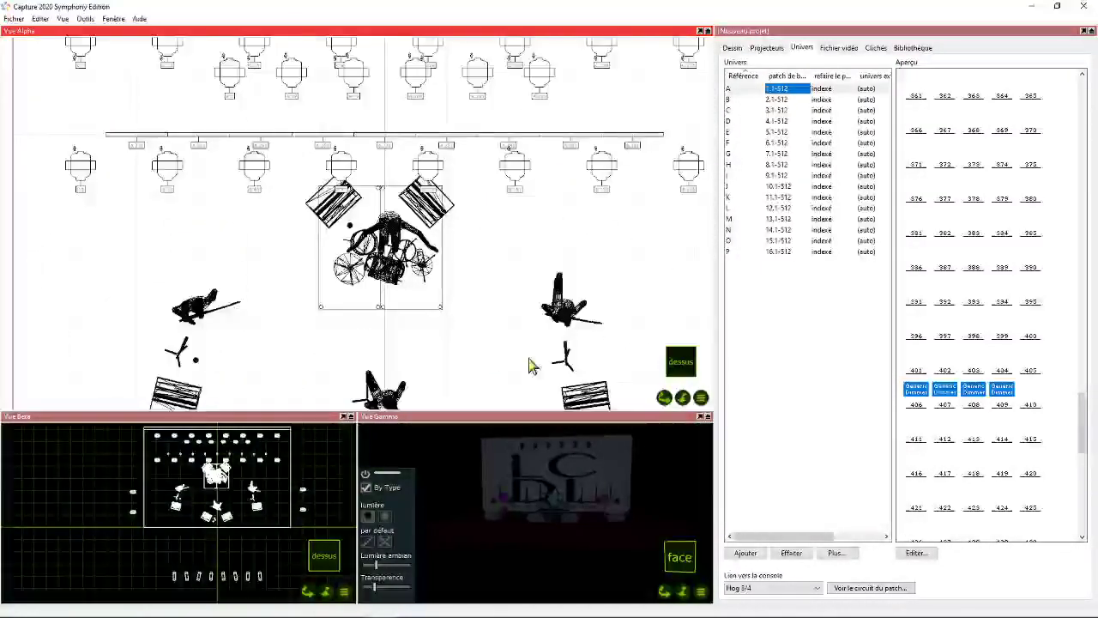
{"action": "left_click_drag", "start_coordinate": [666, 399], "coordinate": [634, 0]}
{"action": "scroll", "coordinate": [385, 277], "scroll_direction": "up", "scroll_amount": 5}
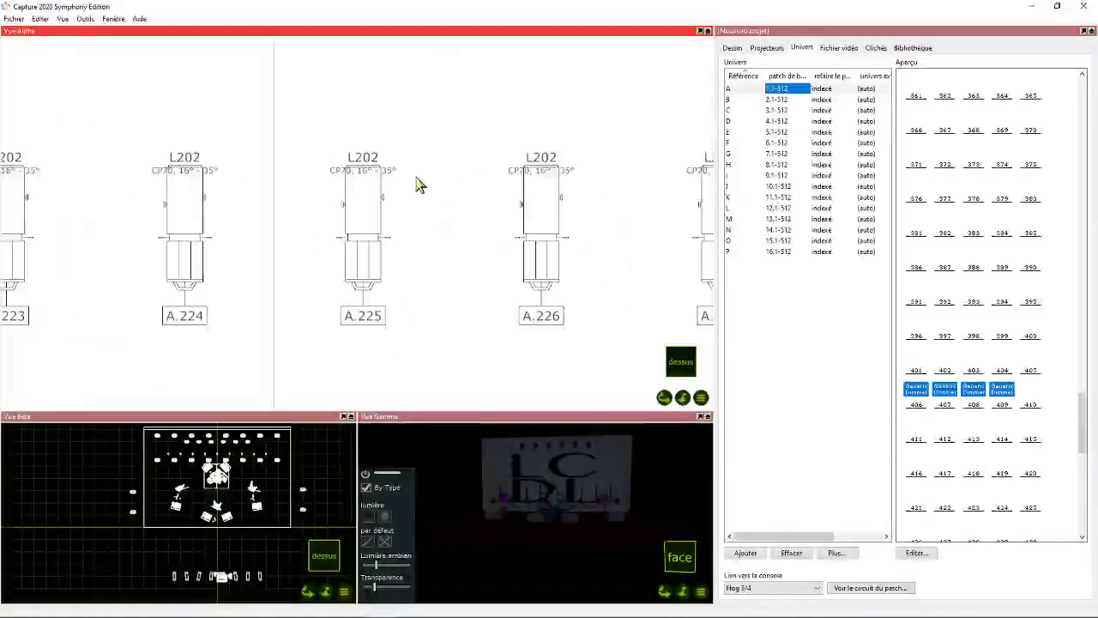
{"action": "scroll", "coordinate": [571, 290], "scroll_direction": "down", "scroll_amount": 5}
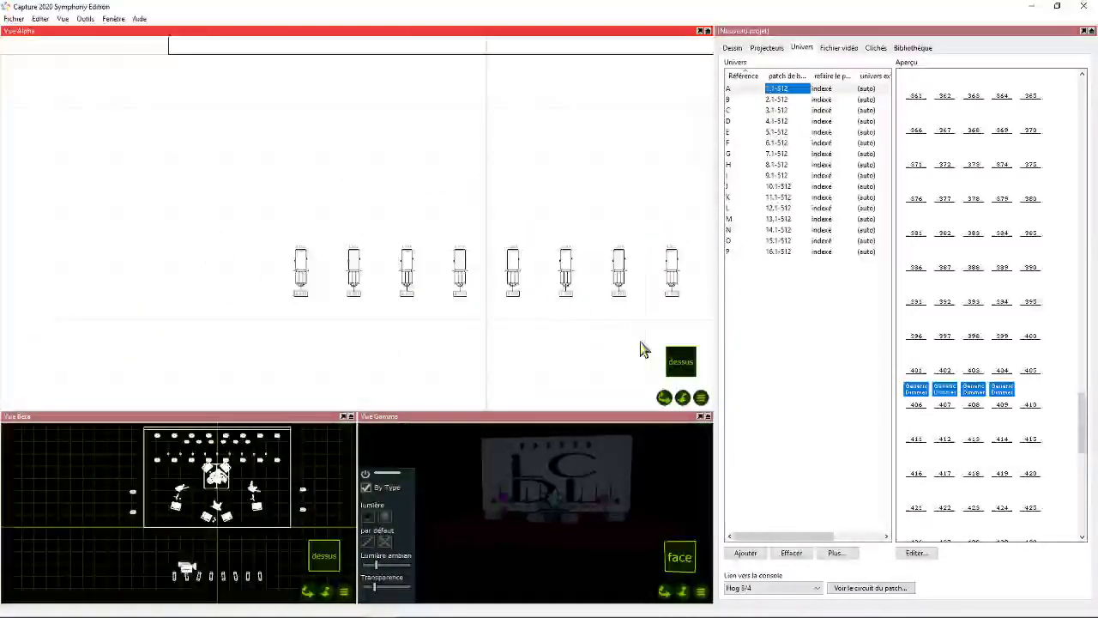
- Reframe the paper plan in the Alpha view to show the whole stage together with the front row of profiles
{"action": "left_click_drag", "start_coordinate": [665, 397], "coordinate": [491, 484]}
{"action": "scroll", "coordinate": [493, 173], "scroll_direction": "down", "scroll_amount": 3}
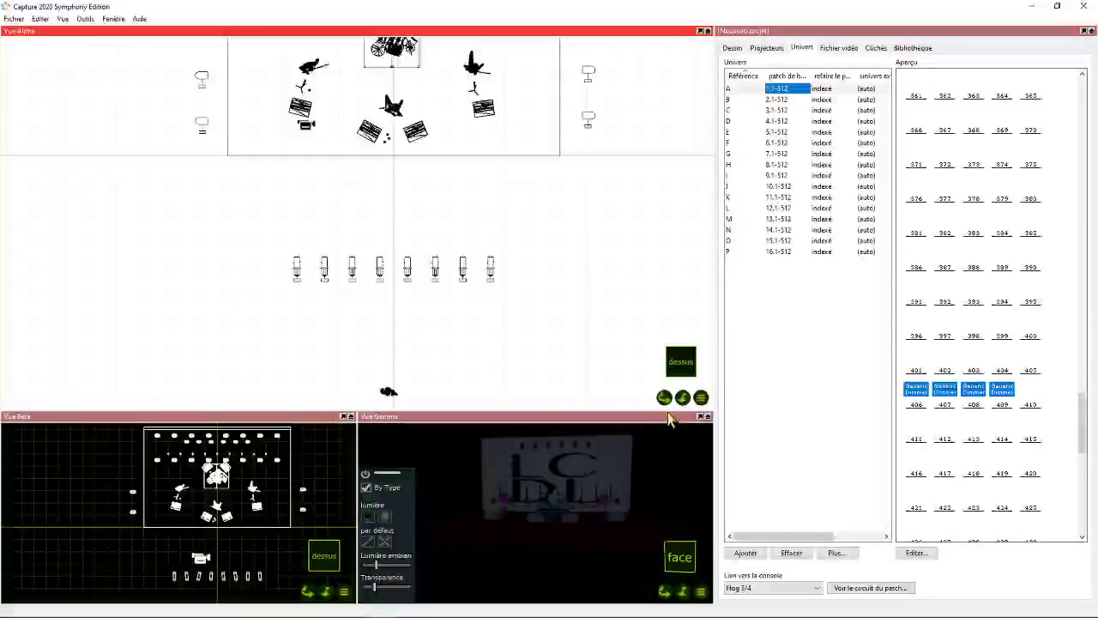
{"action": "left_click_drag", "start_coordinate": [665, 397], "coordinate": [692, 508]}
{"action": "scroll", "coordinate": [532, 269], "scroll_direction": "down", "scroll_amount": 3}
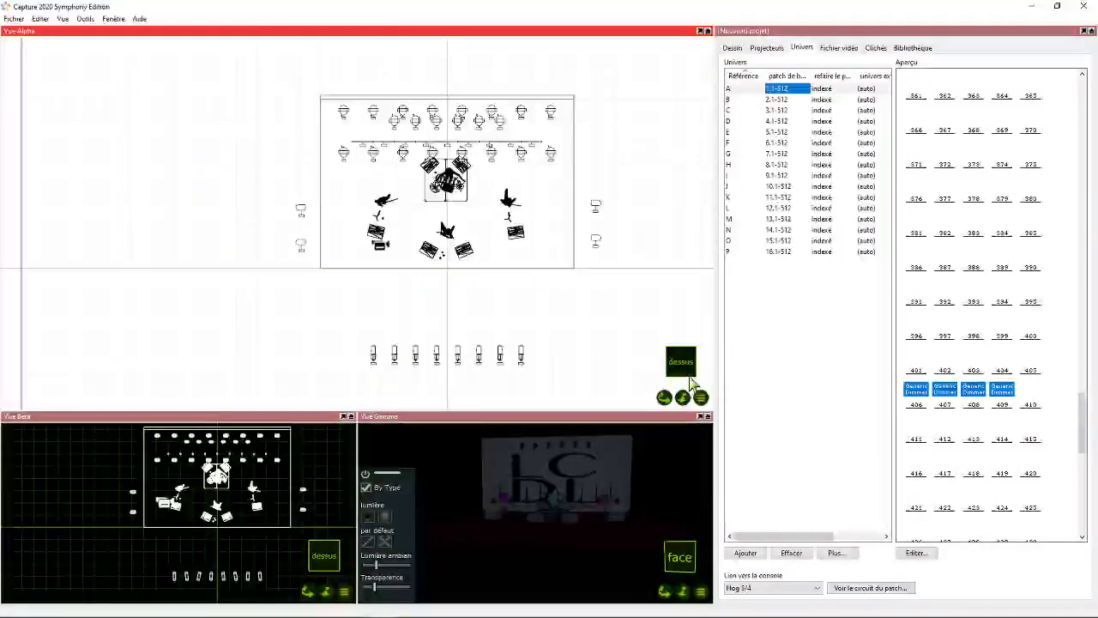
{"action": "left_click_drag", "start_coordinate": [666, 399], "coordinate": [608, 406]}
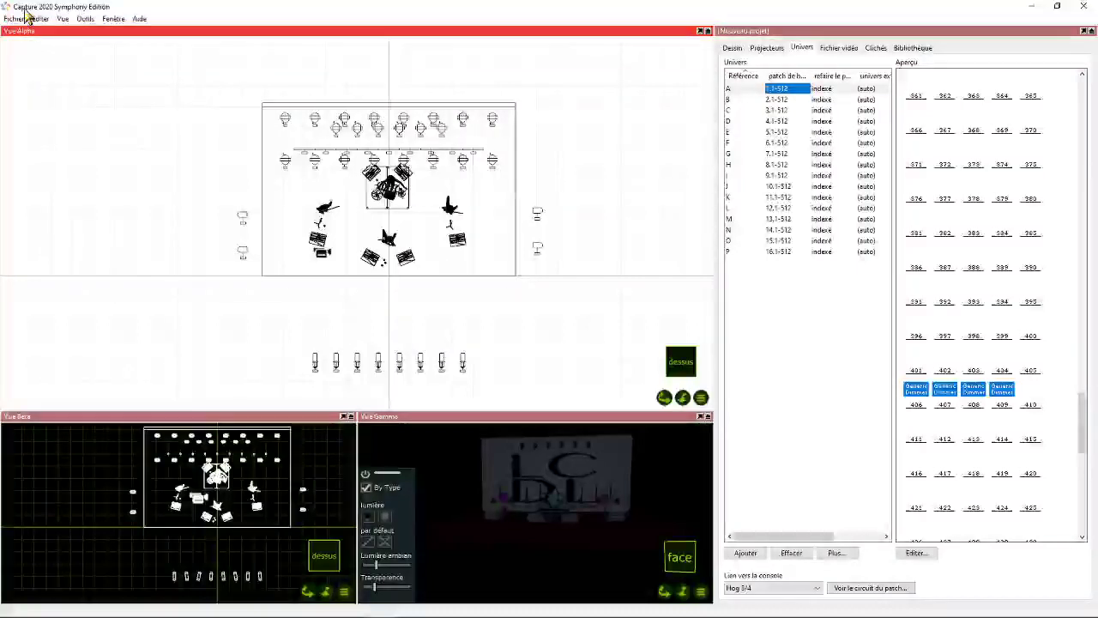
{"action": "left_click", "coordinate": [63, 18]}
{"action": "left_click", "coordinate": [91, 137]}
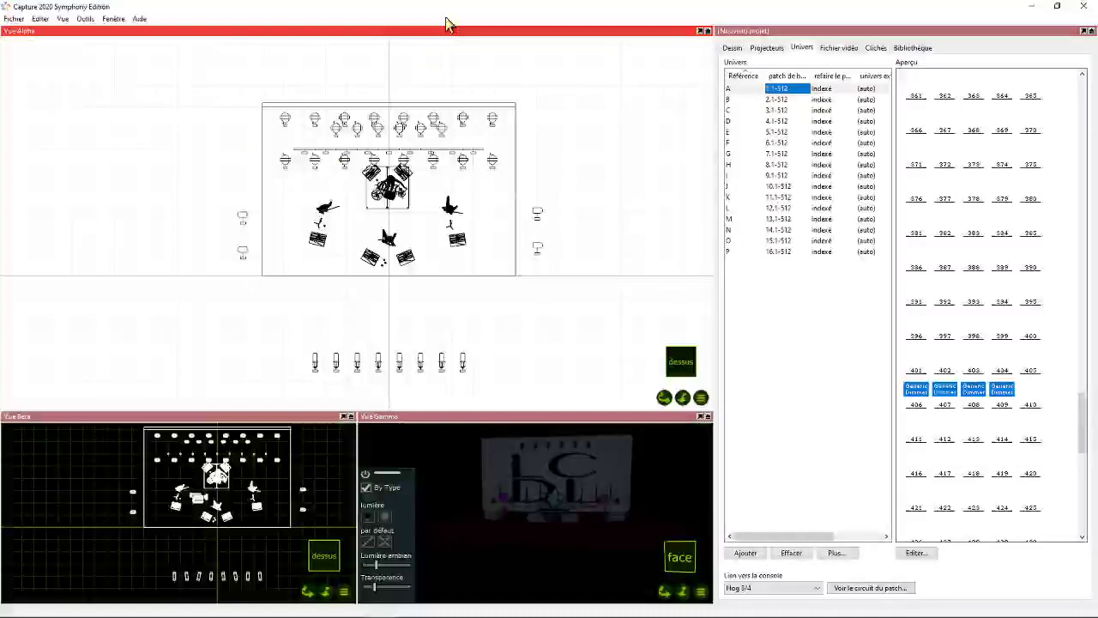
- Add a new plot style to the project and name it Style
{"action": "left_click", "coordinate": [731, 48]}
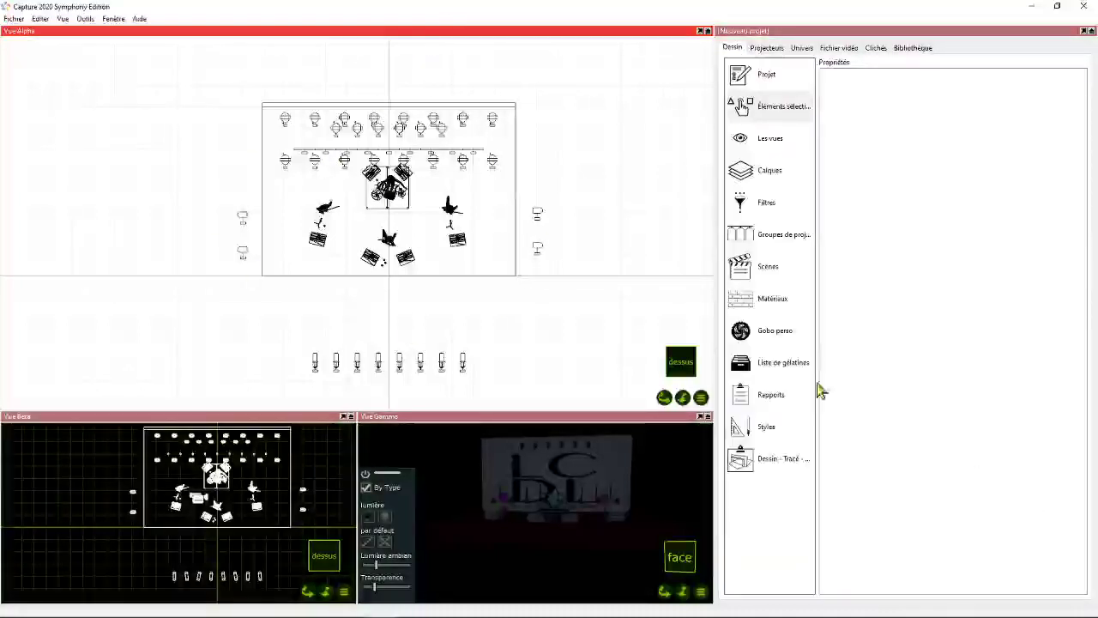
{"action": "left_click", "coordinate": [769, 428]}
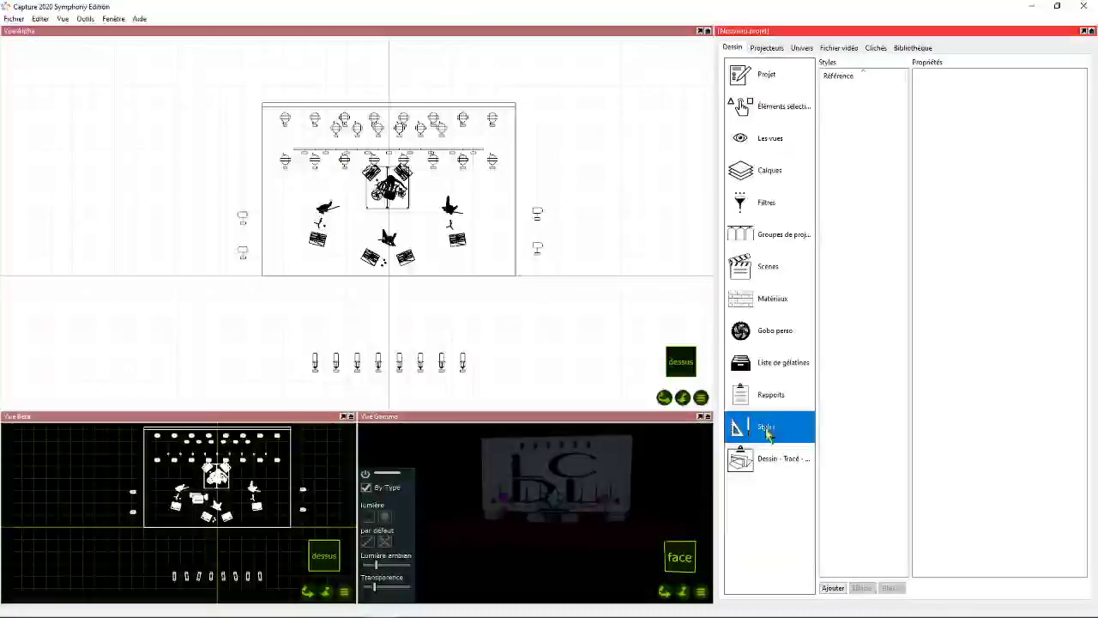
{"action": "left_click", "coordinate": [833, 588]}
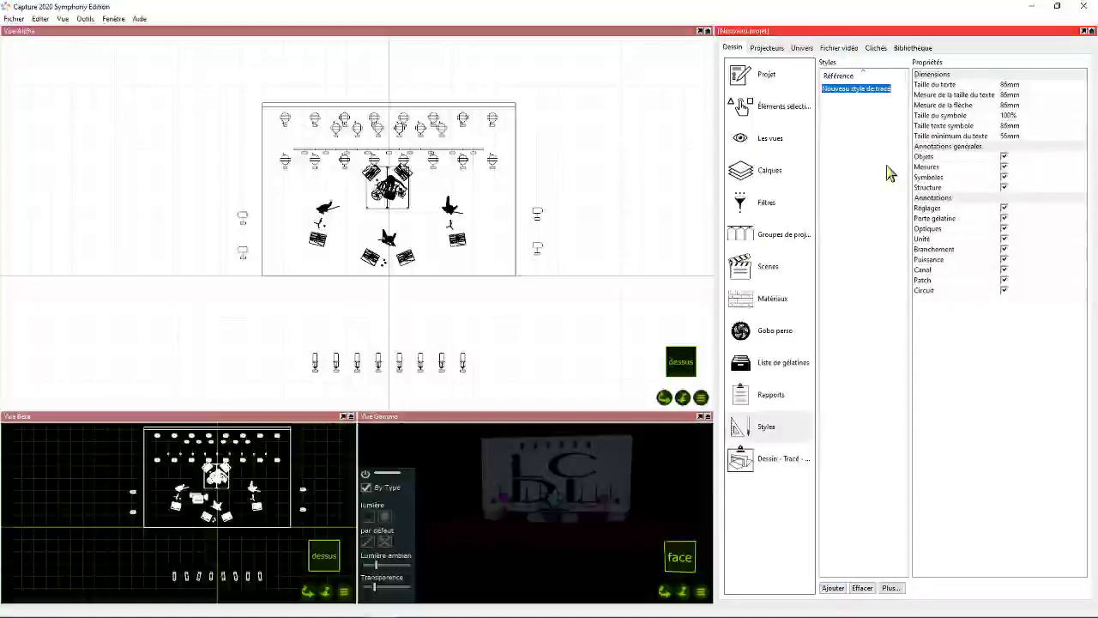
{"action": "type", "text": "Sé"}
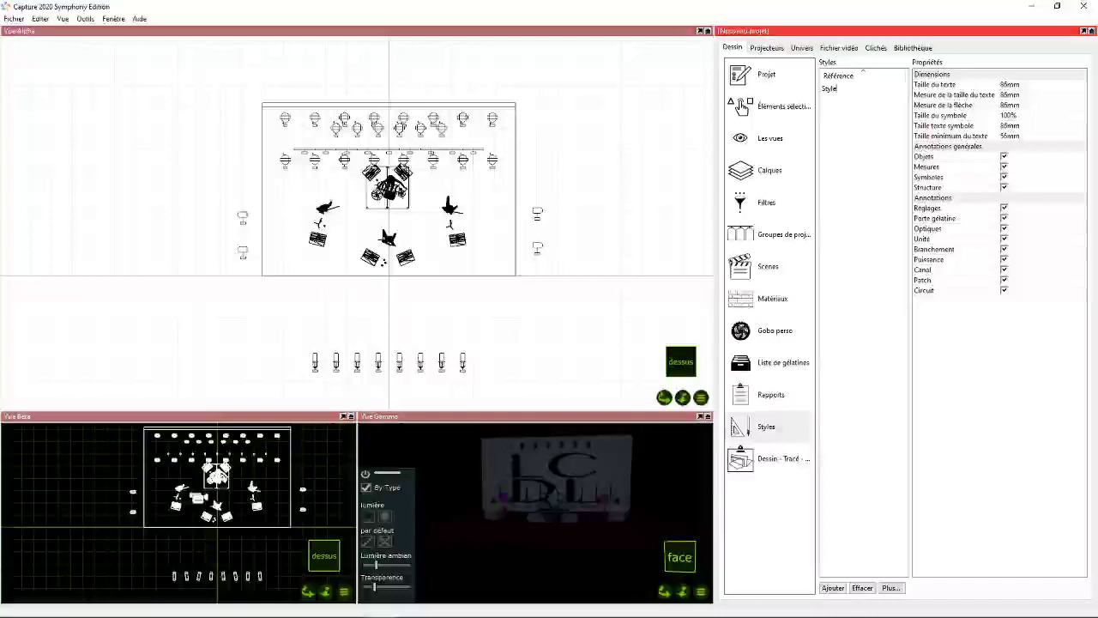
{"action": "key", "text": "Return"}
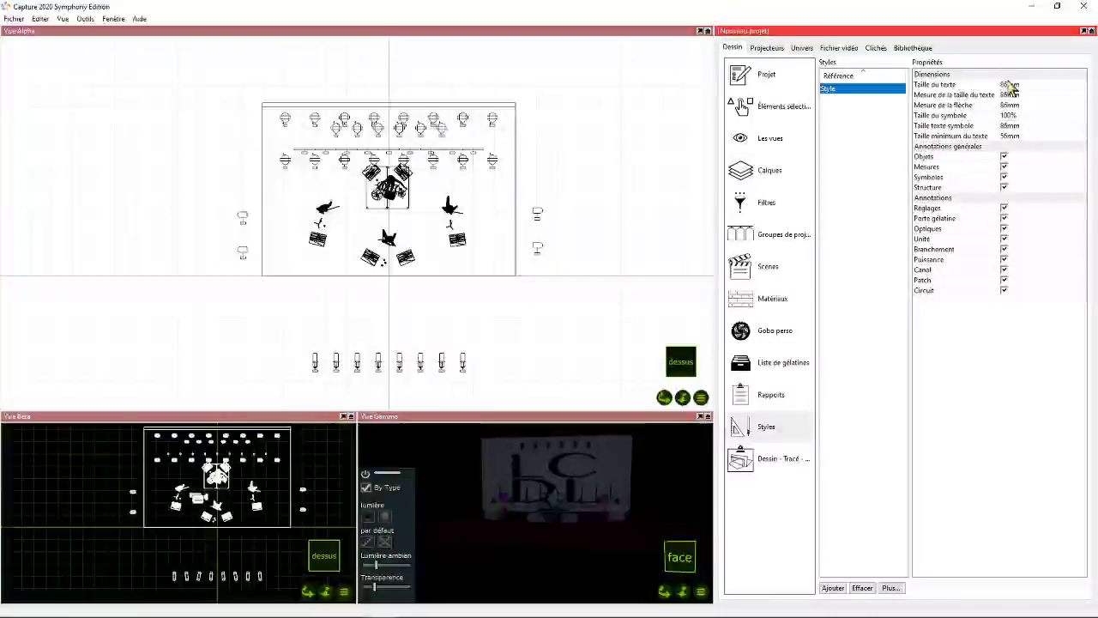
- Set the style's text size (Taille du texte) to 0,25 m and apply the style to the Alpha, Beta and Gamma views
{"action": "left_click", "coordinate": [1008, 84]}
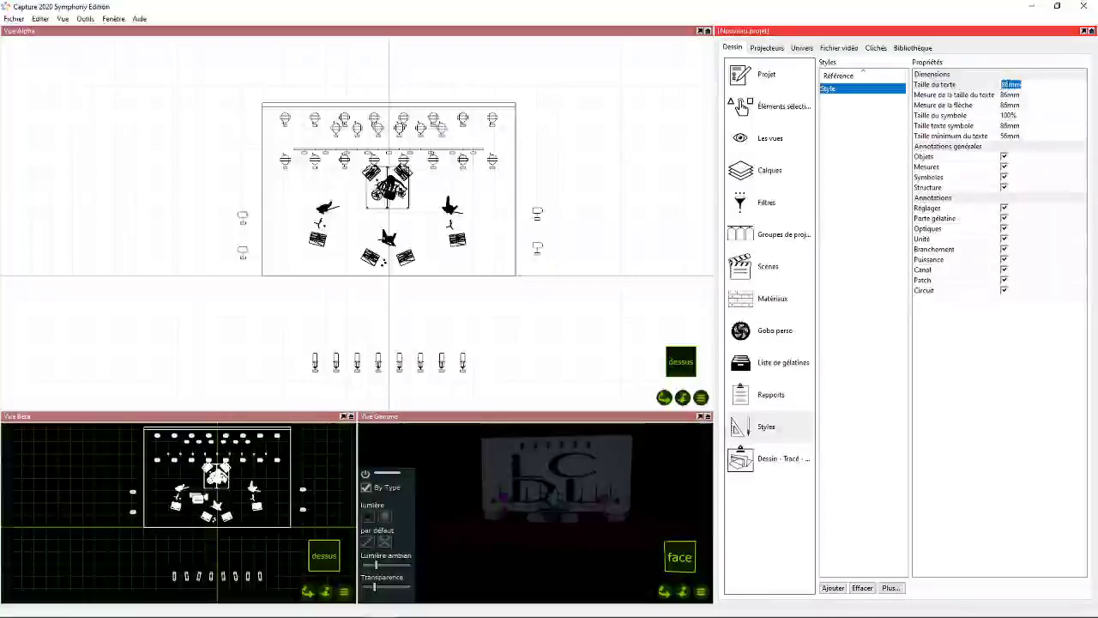
{"action": "key", "text": "BackSpace"}
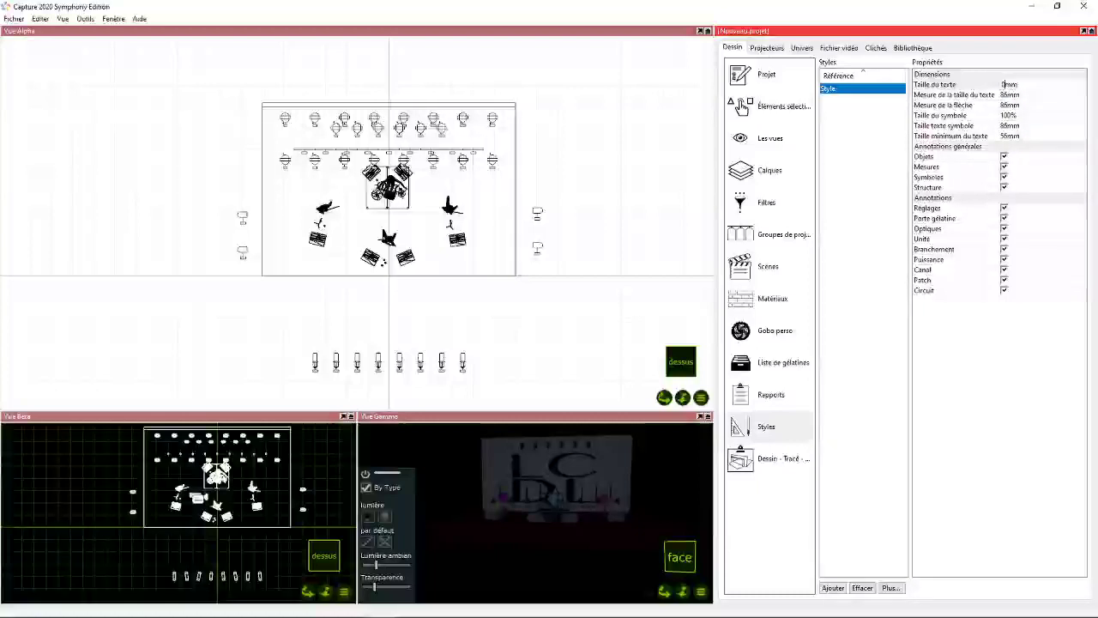
{"action": "type", "text": ",25"}
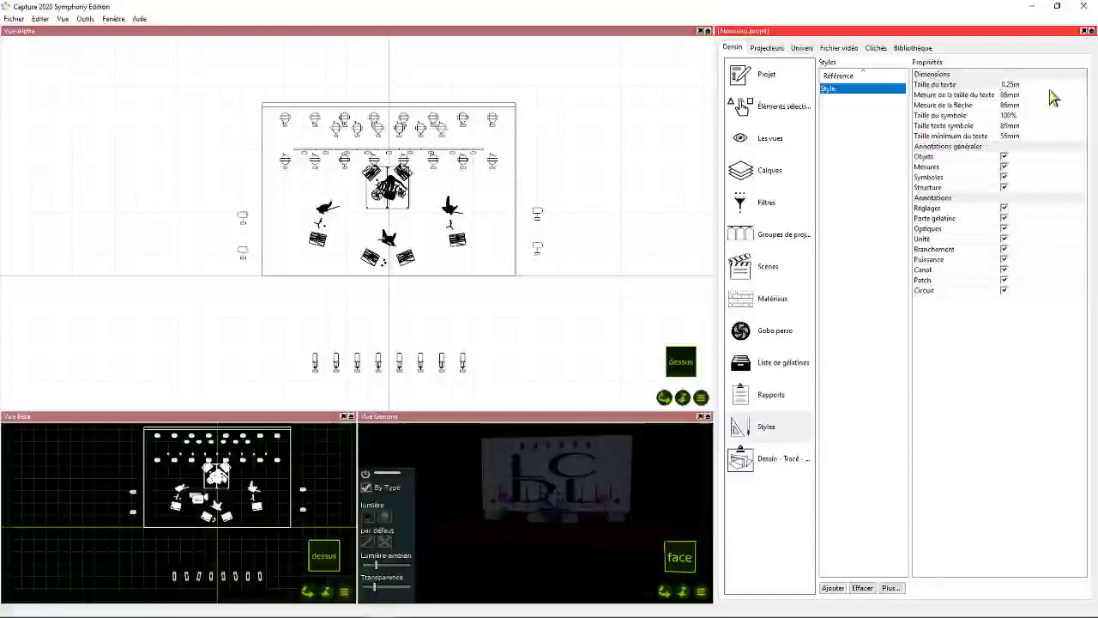
{"action": "key", "text": "Return"}
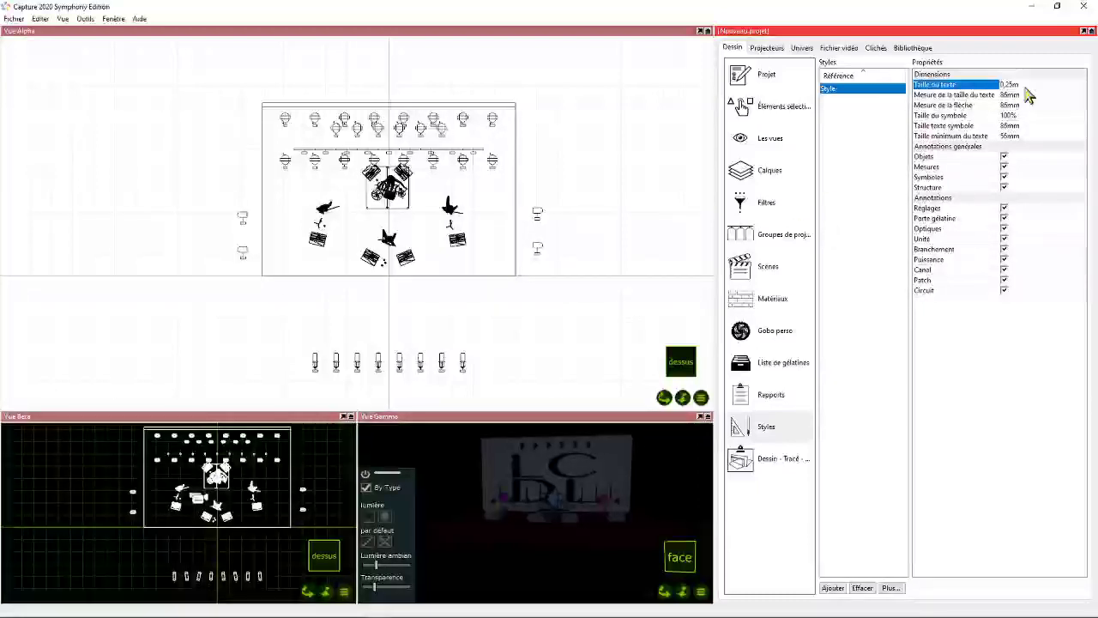
{"action": "right_click", "coordinate": [851, 89]}
{"action": "left_click", "coordinate": [875, 101]}
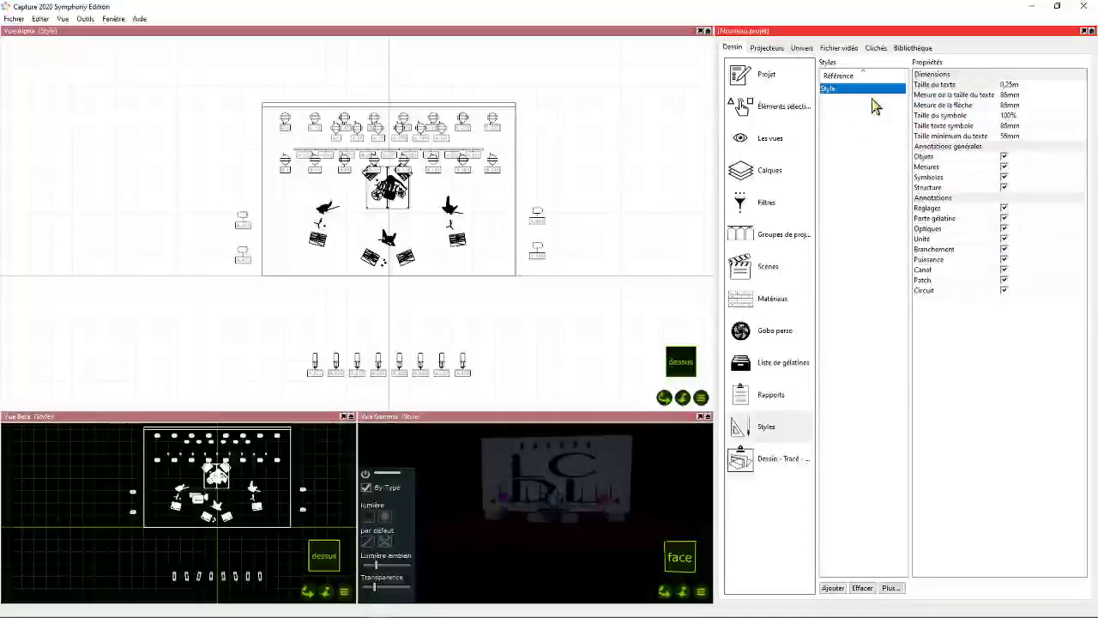
- Hide the Optiques annotation in the plot style and check the onstage fixture labels on the plan
{"action": "scroll", "coordinate": [380, 159], "scroll_direction": "up", "scroll_amount": 4}
{"action": "scroll", "coordinate": [431, 198], "scroll_direction": "down", "scroll_amount": 6}
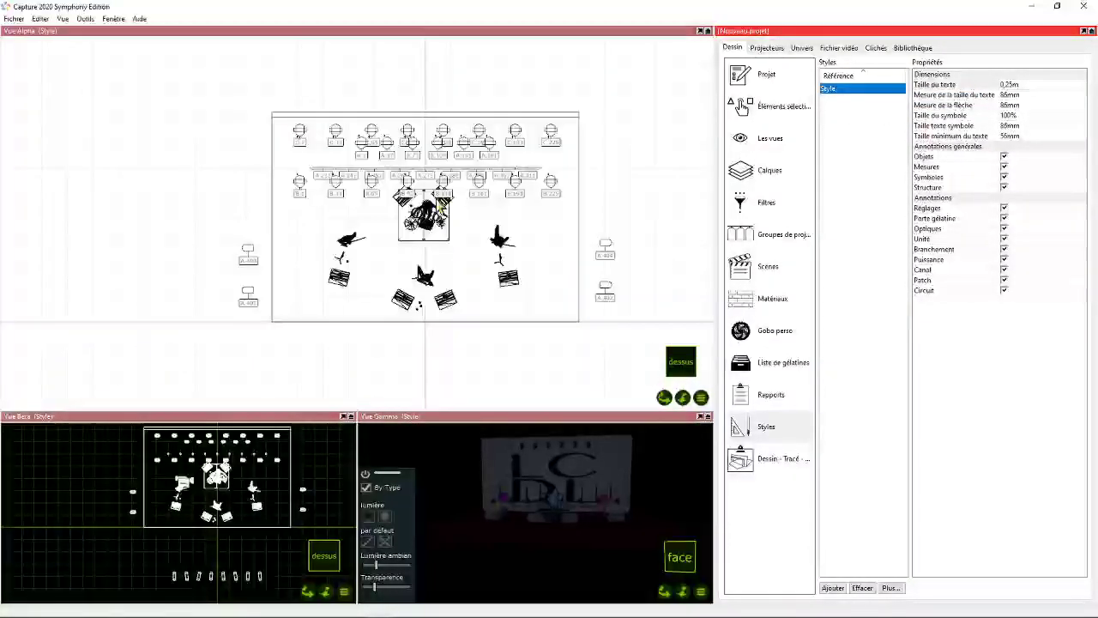
{"action": "scroll", "coordinate": [567, 267], "scroll_direction": "up", "scroll_amount": 6}
{"action": "scroll", "coordinate": [480, 225], "scroll_direction": "down", "scroll_amount": 4}
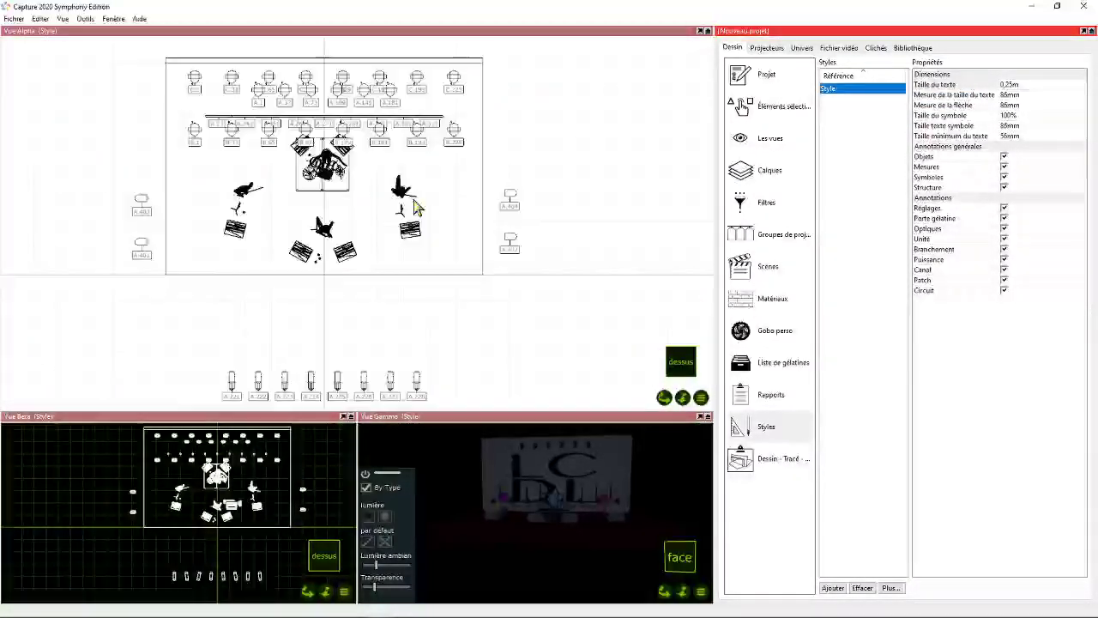
{"action": "scroll", "coordinate": [136, 129], "scroll_direction": "up", "scroll_amount": 1}
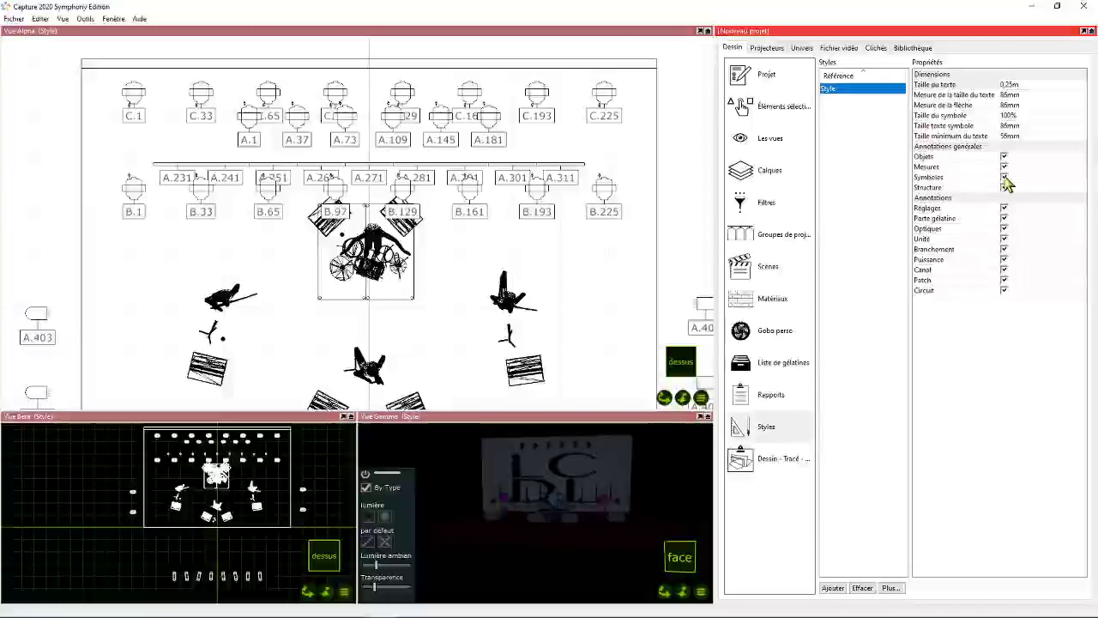
{"action": "left_click", "coordinate": [1004, 229]}
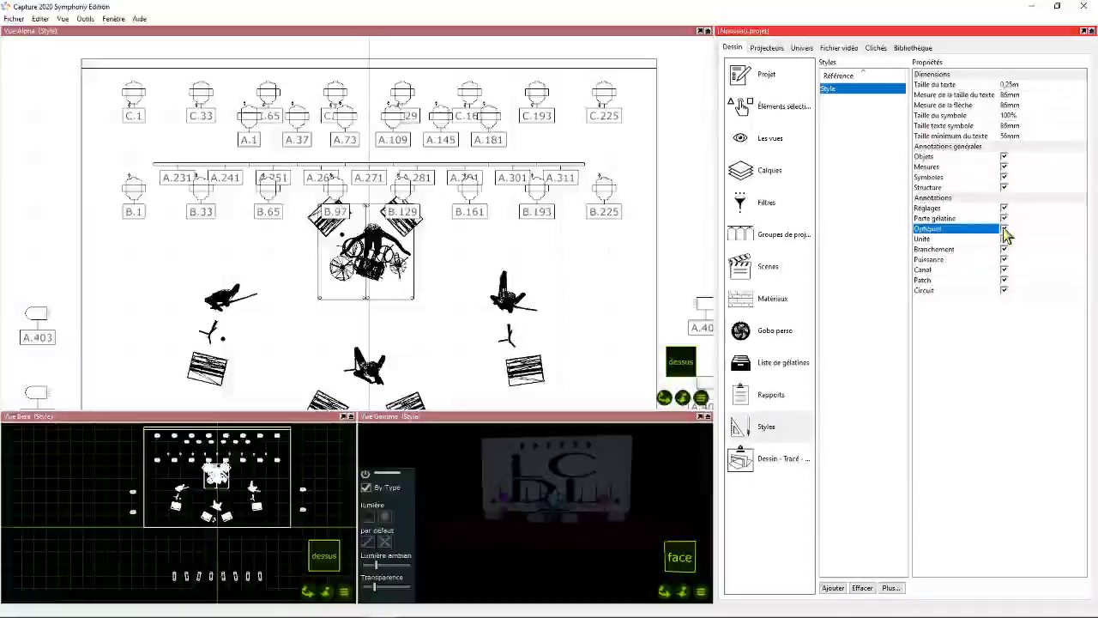
{"action": "scroll", "coordinate": [506, 193], "scroll_direction": "up", "scroll_amount": 4}
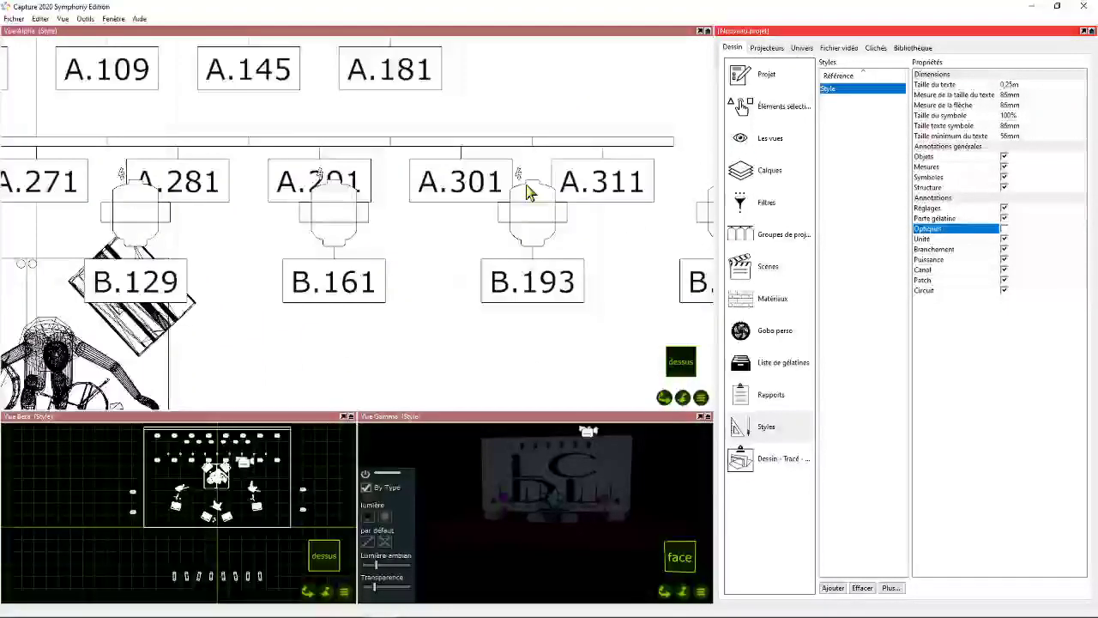
{"action": "scroll", "coordinate": [526, 183], "scroll_direction": "down", "scroll_amount": 6}
- Check the labels of the front profiles and hide the Branchement annotation in the plot style
{"action": "left_click_drag", "start_coordinate": [665, 398], "coordinate": [645, 202]}
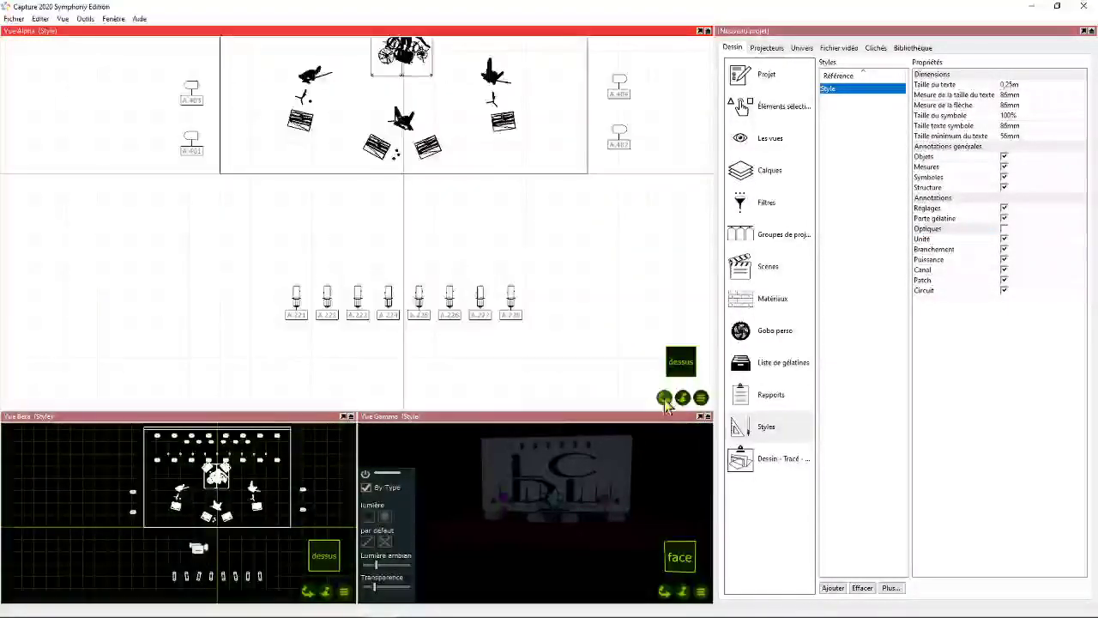
{"action": "scroll", "coordinate": [462, 324], "scroll_direction": "up", "scroll_amount": 6}
{"action": "scroll", "coordinate": [432, 263], "scroll_direction": "up", "scroll_amount": 2}
{"action": "scroll", "coordinate": [497, 199], "scroll_direction": "down", "scroll_amount": 2}
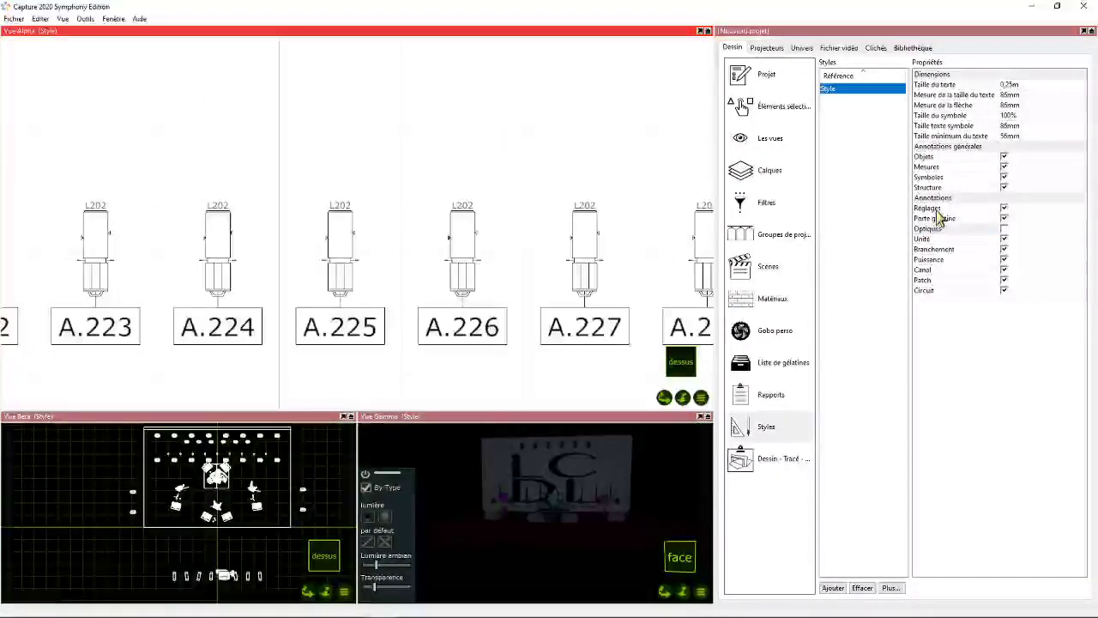
{"action": "left_click", "coordinate": [1005, 249]}
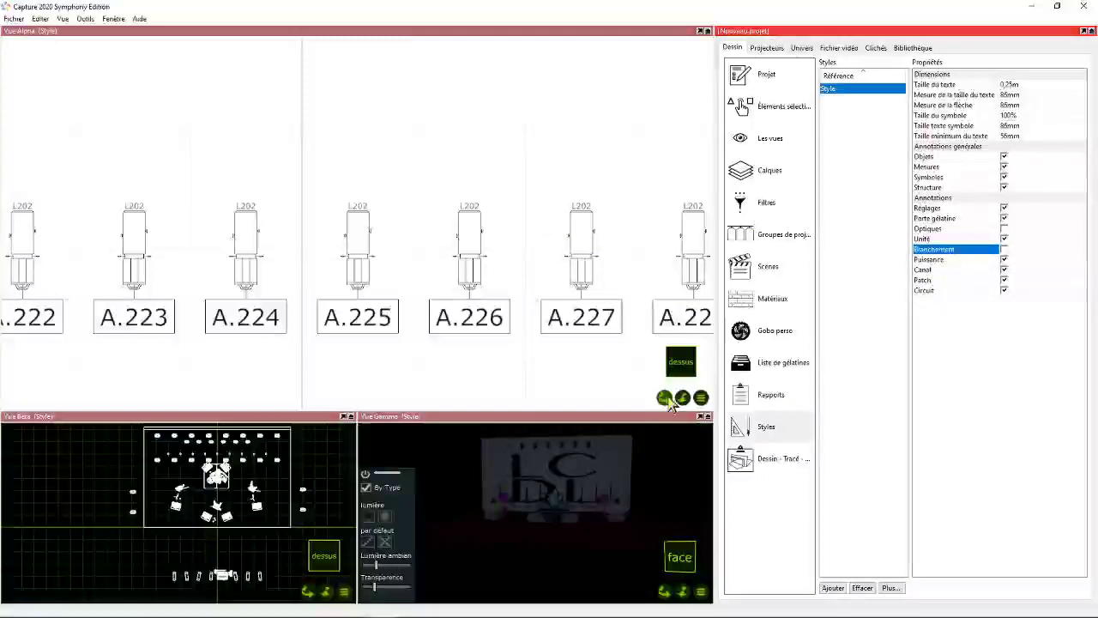
- Select only the annotations of the rear fixture row C.1 to C.225, move them beyond the stage's upstage edge, and clear the selection
{"action": "left_click_drag", "start_coordinate": [665, 398], "coordinate": [640, 462]}
{"action": "scroll", "coordinate": [506, 213], "scroll_direction": "down", "scroll_amount": 6}
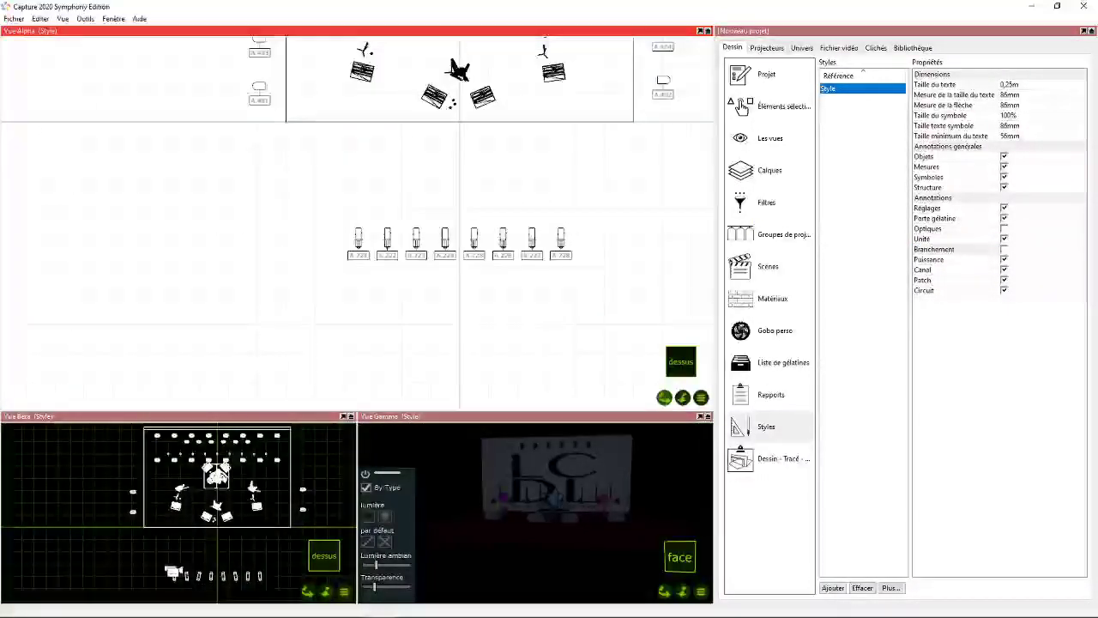
{"action": "left_click_drag", "start_coordinate": [665, 398], "coordinate": [620, 611]}
{"action": "scroll", "coordinate": [404, 130], "scroll_direction": "up", "scroll_amount": 2}
{"action": "scroll", "coordinate": [404, 130], "scroll_direction": "up", "scroll_amount": 4}
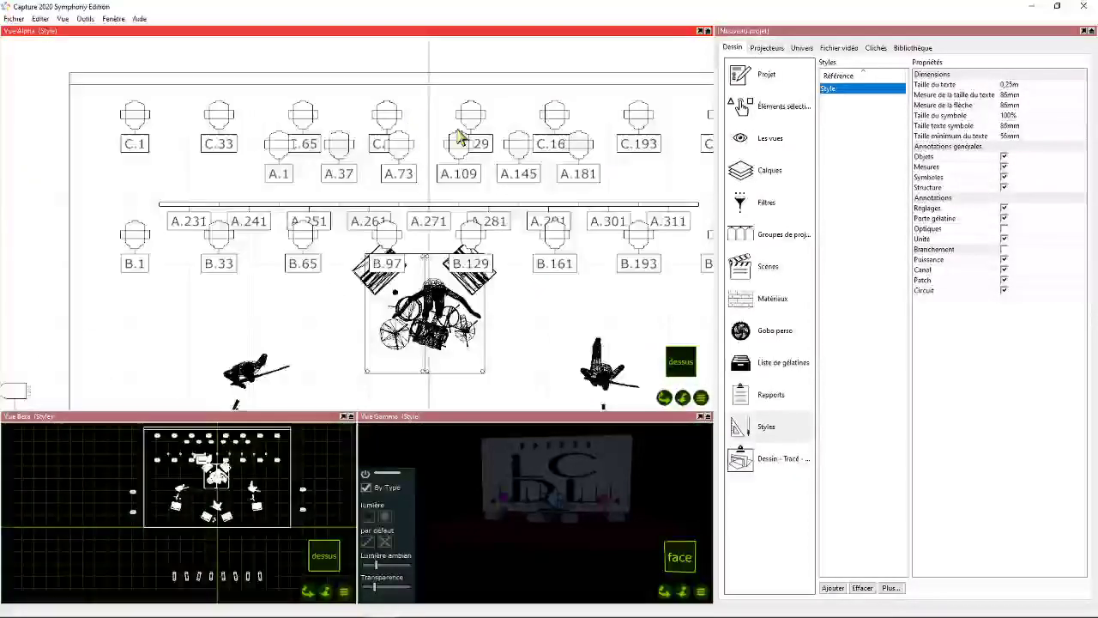
{"action": "scroll", "coordinate": [497, 163], "scroll_direction": "down", "scroll_amount": 5}
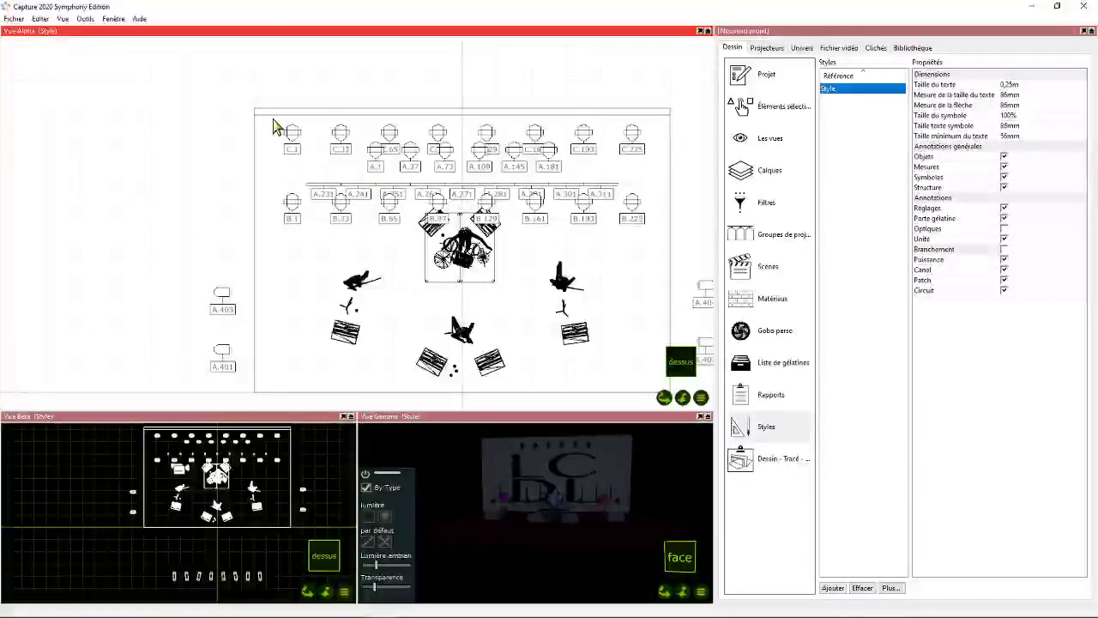
{"action": "left_click_drag", "start_coordinate": [272, 118], "coordinate": [650, 149]}
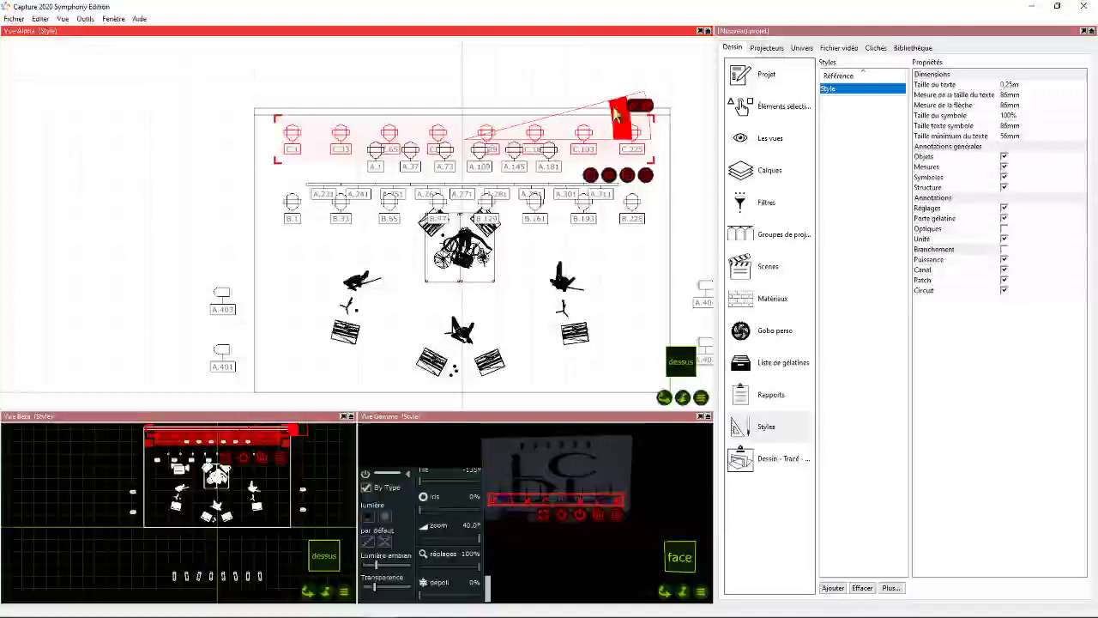
{"action": "right_click", "coordinate": [598, 176]}
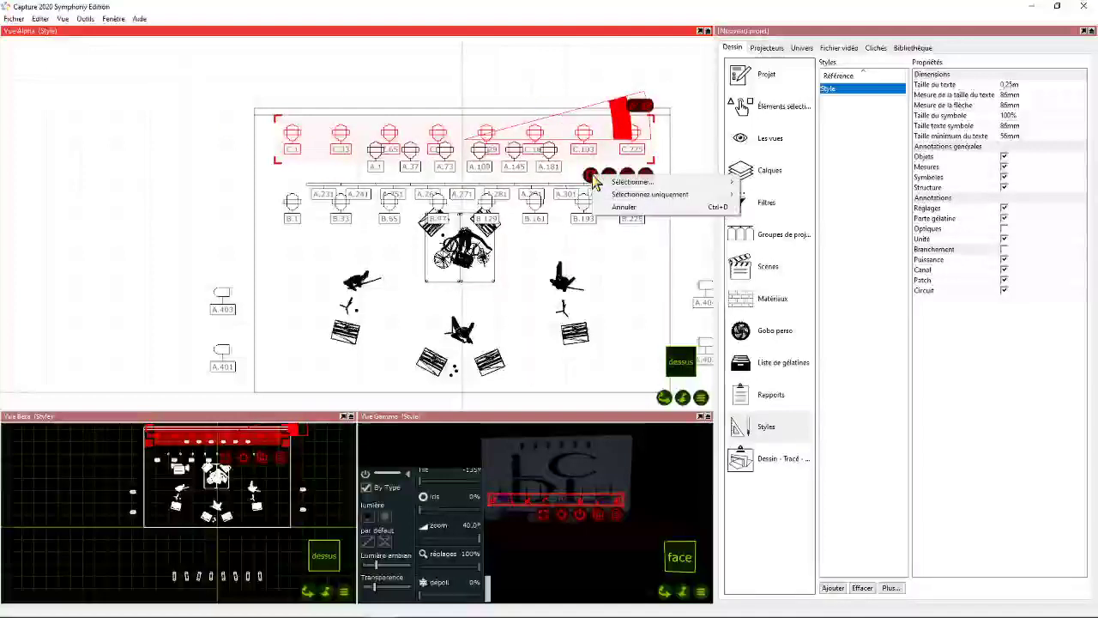
{"action": "mouse_move", "coordinate": [652, 194]}
{"action": "left_click", "coordinate": [748, 195]}
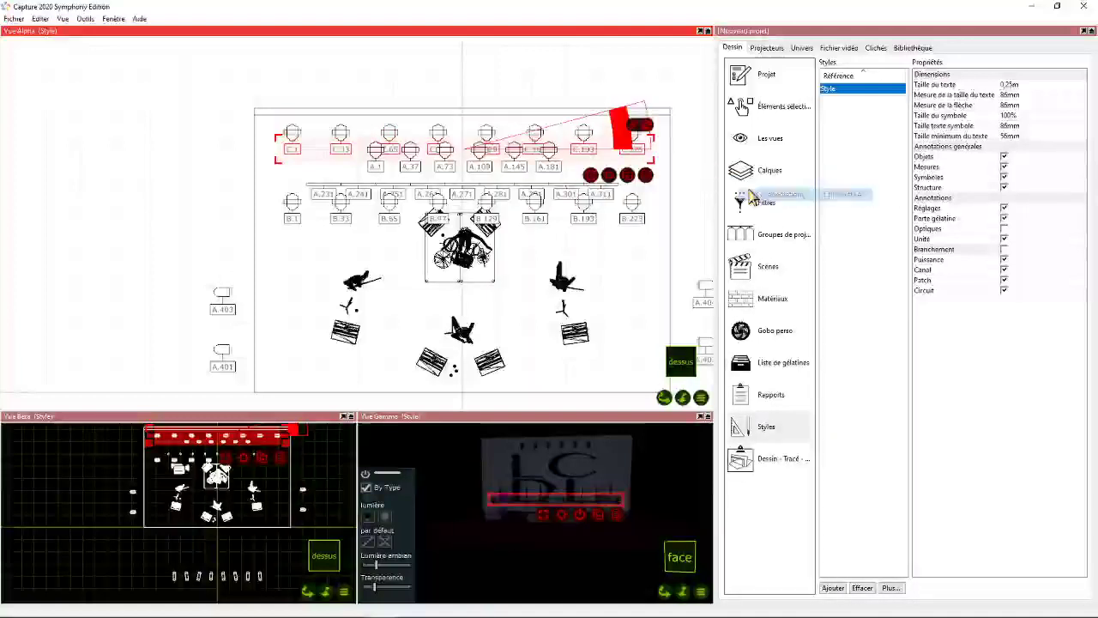
{"action": "left_click_drag", "start_coordinate": [341, 149], "coordinate": [336, 94]}
{"action": "mouse_move", "coordinate": [349, 99]}
{"action": "left_mouse_down"}
{"action": "mouse_move", "coordinate": [404, 91]}
{"action": "mouse_move", "coordinate": [343, 86]}
{"action": "mouse_move", "coordinate": [345, 103]}
{"action": "mouse_move", "coordinate": [345, 95]}
{"action": "left_mouse_up"}
{"action": "left_click", "coordinate": [178, 200]}
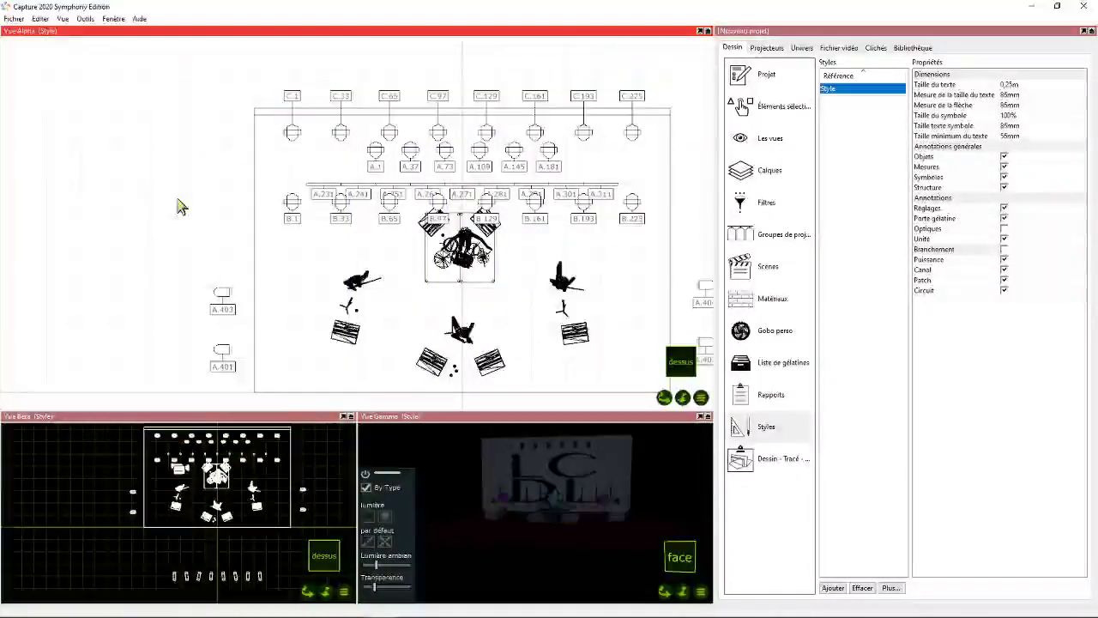
- Move the row of Sunstrip fixtures slightly upstage so their patch labels clear the B row symbols, then deselect them
{"action": "left_click_drag", "start_coordinate": [663, 400], "coordinate": [642, 351]}
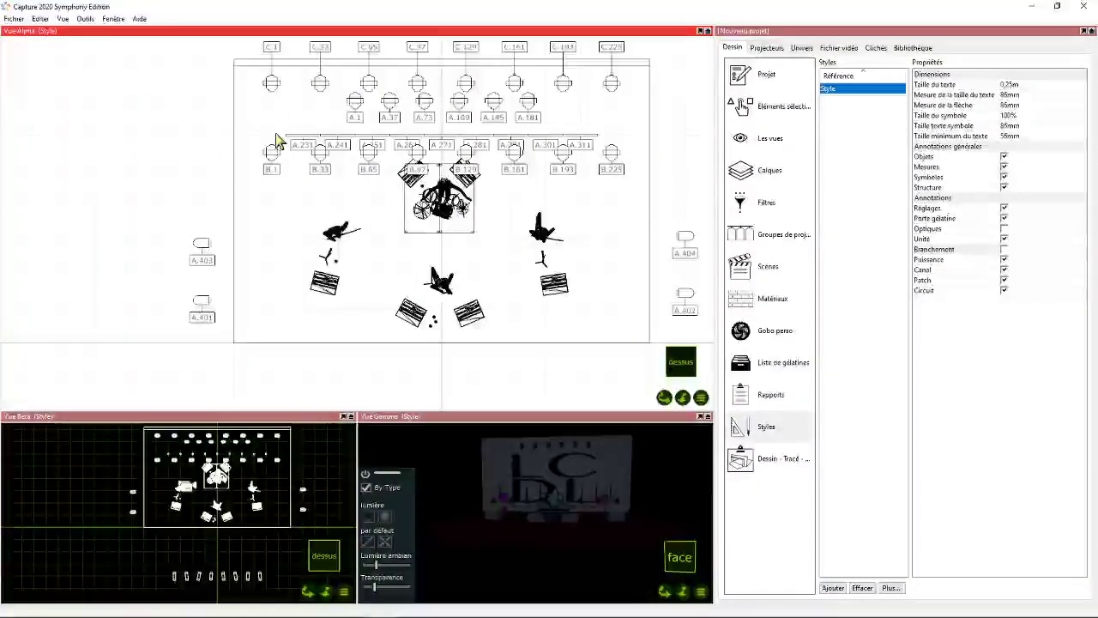
{"action": "left_click_drag", "start_coordinate": [277, 136], "coordinate": [601, 125]}
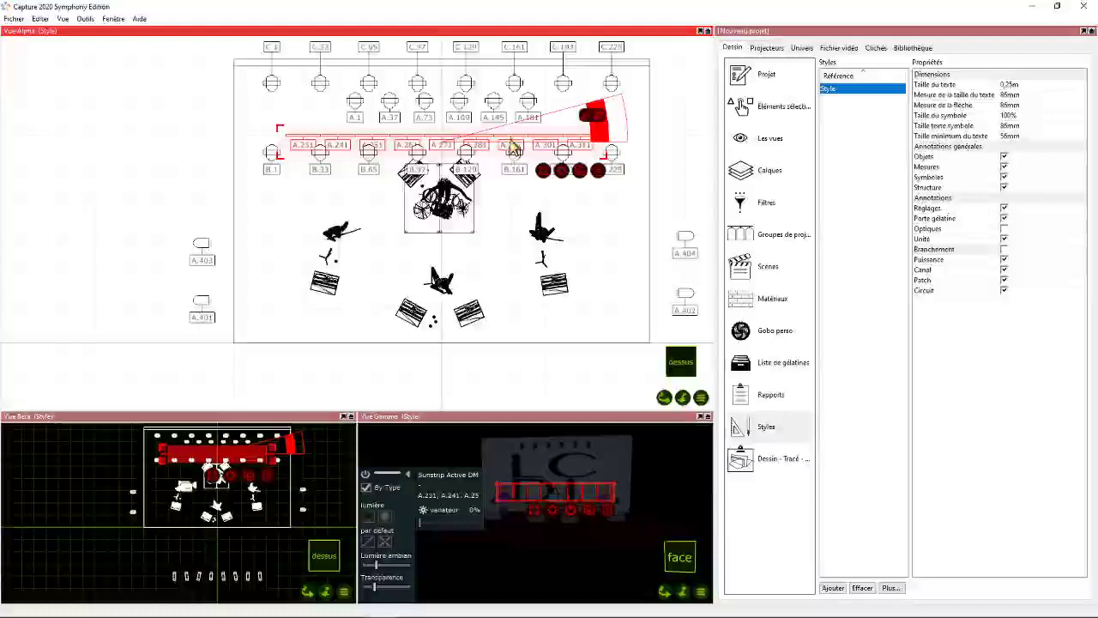
{"action": "left_click_drag", "start_coordinate": [428, 143], "coordinate": [432, 136]}
{"action": "left_click", "coordinate": [176, 154]}
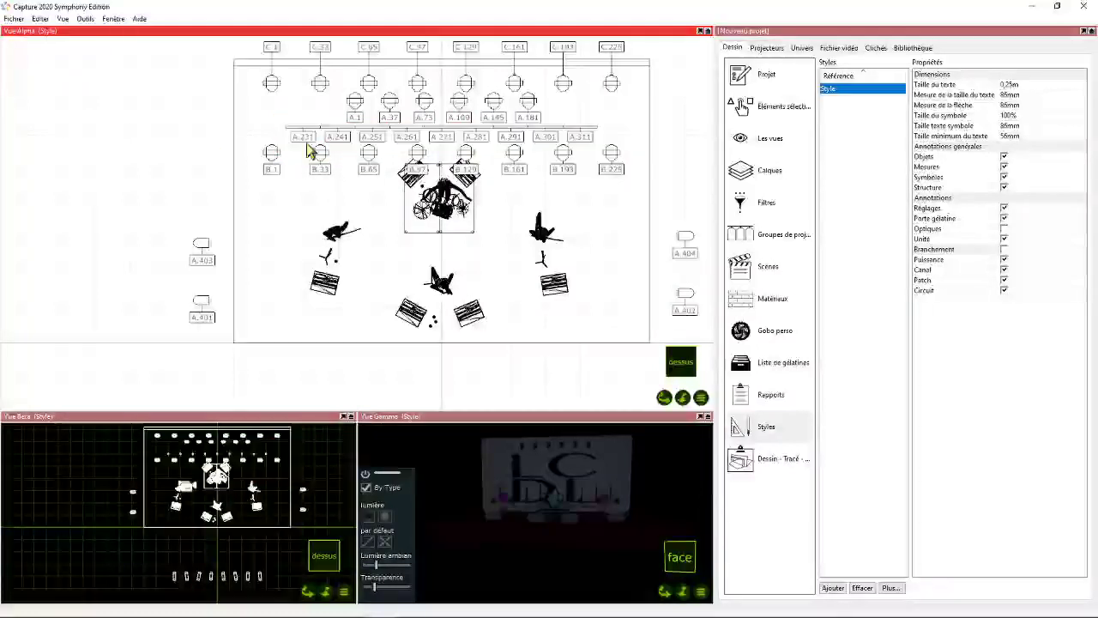
- Reframe the Beta view to show the whole room outline and fit the labelled stage plan in the Alpha view
{"action": "scroll", "coordinate": [208, 463], "scroll_direction": "up", "scroll_amount": 3}
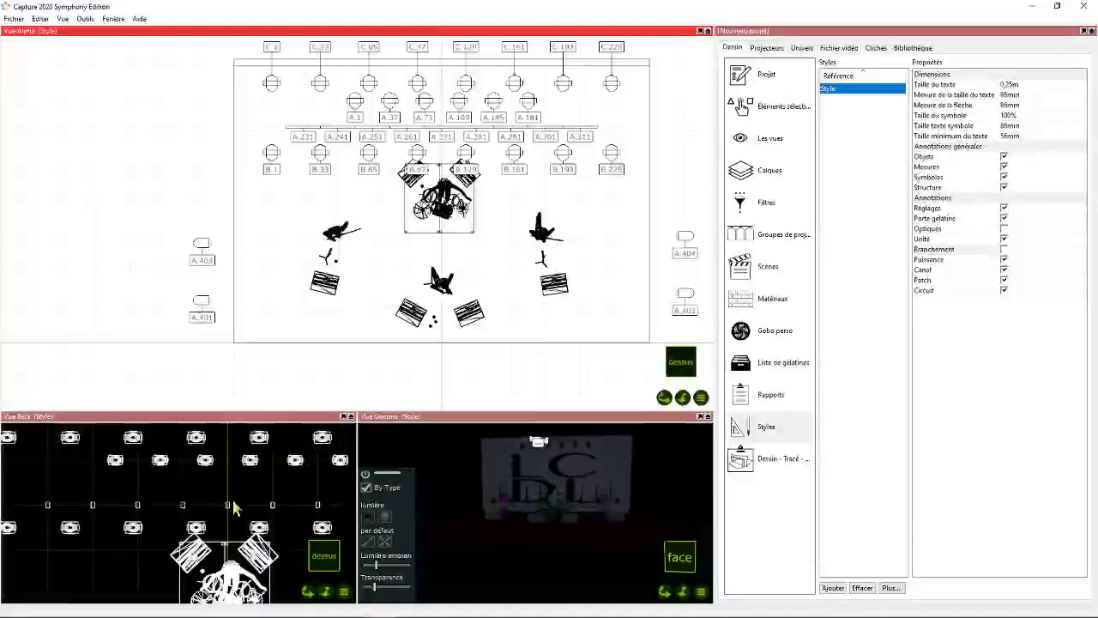
{"action": "scroll", "coordinate": [260, 542], "scroll_direction": "down", "scroll_amount": 5}
{"action": "left_click_drag", "start_coordinate": [303, 591], "coordinate": [289, 570]}
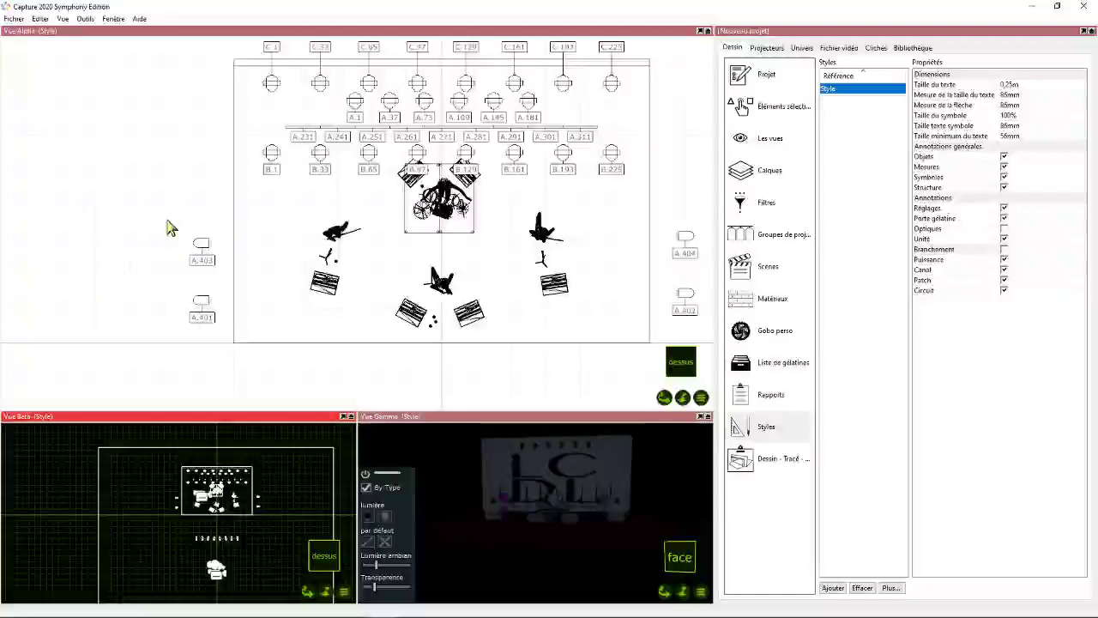
{"action": "scroll", "coordinate": [195, 242], "scroll_direction": "up", "scroll_amount": 2}
{"action": "scroll", "coordinate": [215, 255], "scroll_direction": "down", "scroll_amount": 3}
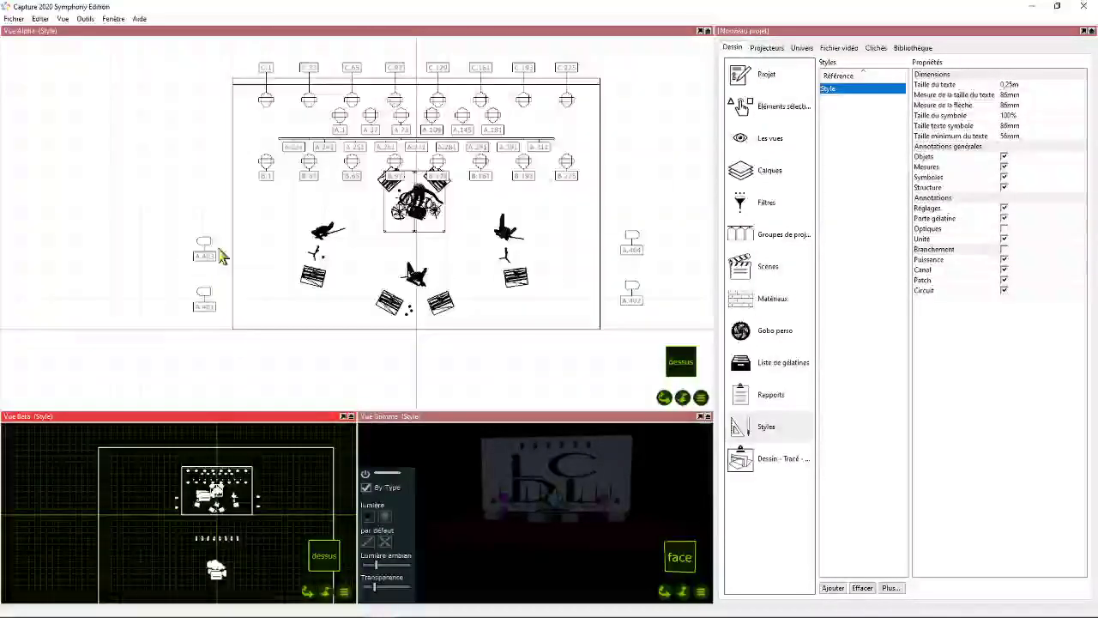
- Examine the annotation text around side fixture A.403 at close range, leaving the fixture deselected
{"action": "scroll", "coordinate": [225, 276], "scroll_direction": "up", "scroll_amount": 5}
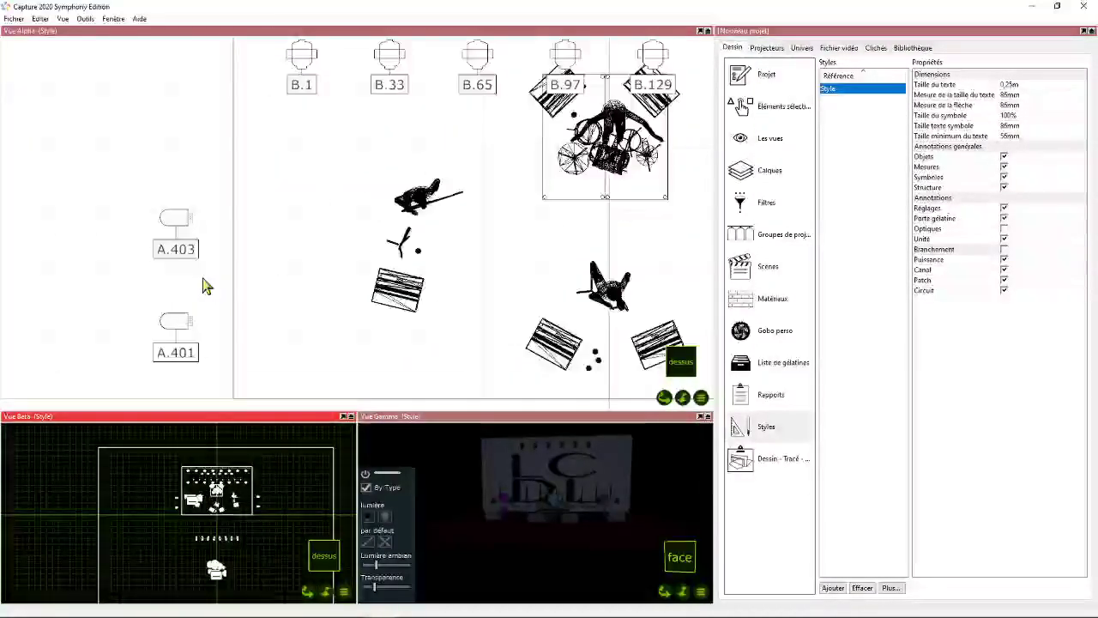
{"action": "left_click", "coordinate": [197, 147]}
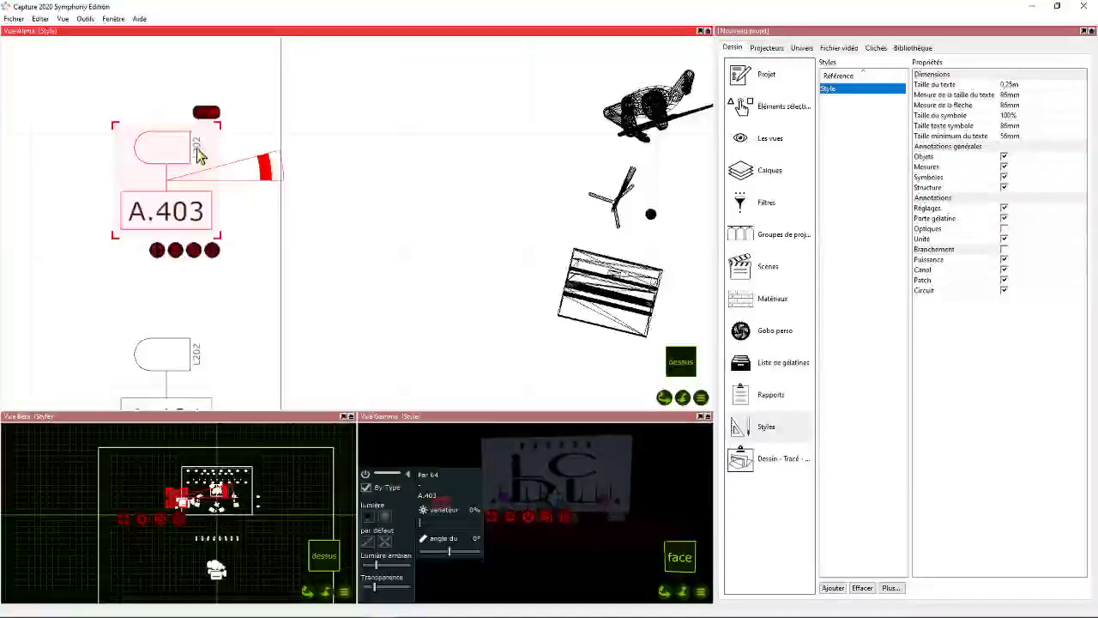
{"action": "left_click", "coordinate": [260, 119]}
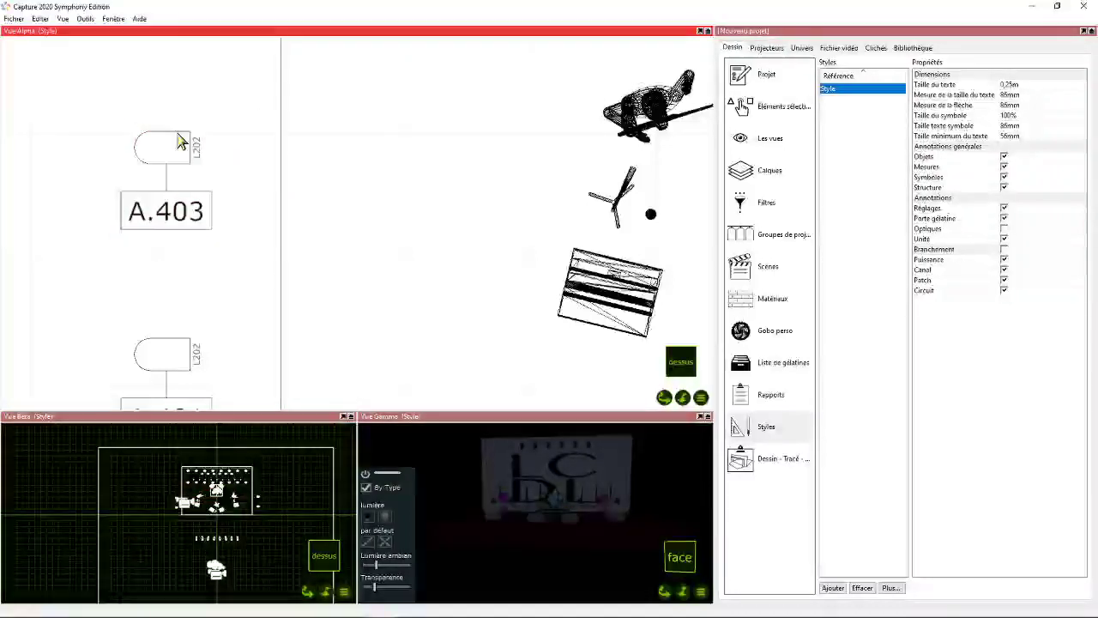
- Try to set the plot style's measurement text size to 0,90 mm
{"action": "left_click", "coordinate": [1008, 136]}
{"action": "left_click", "coordinate": [1010, 97]}
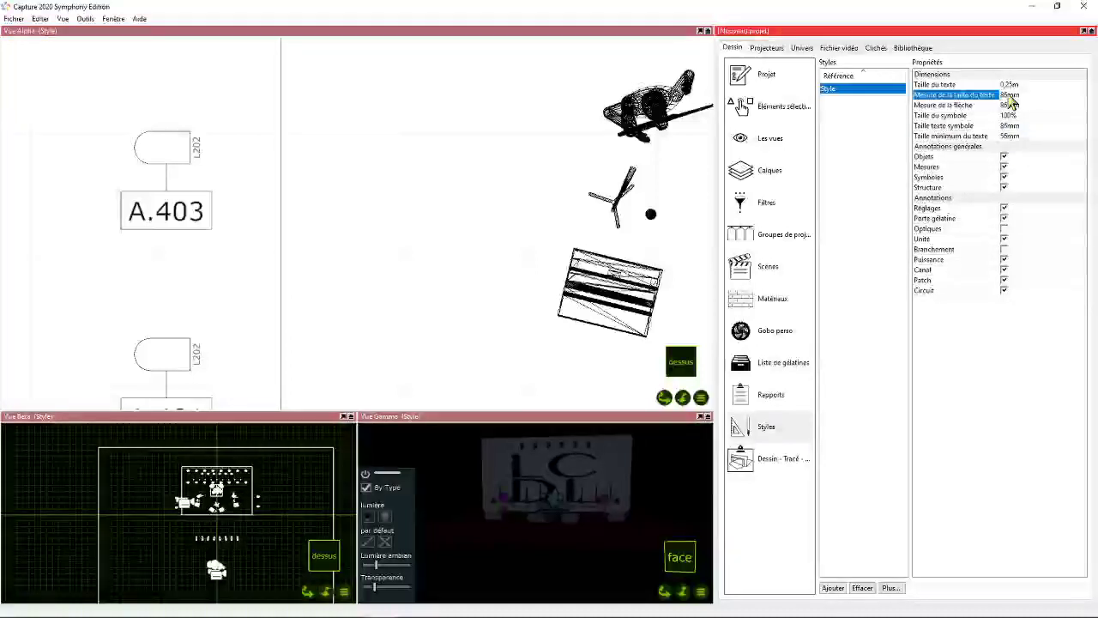
{"action": "left_click", "coordinate": [1009, 96]}
{"action": "key", "text": "BackSpace"}
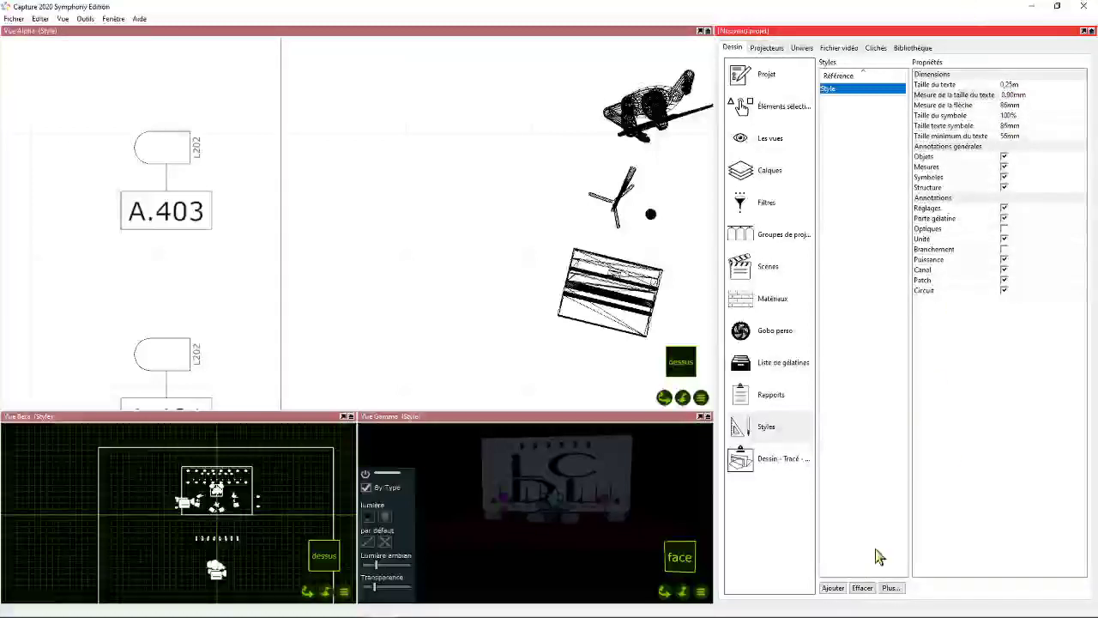
{"action": "key", "text": "Return"}
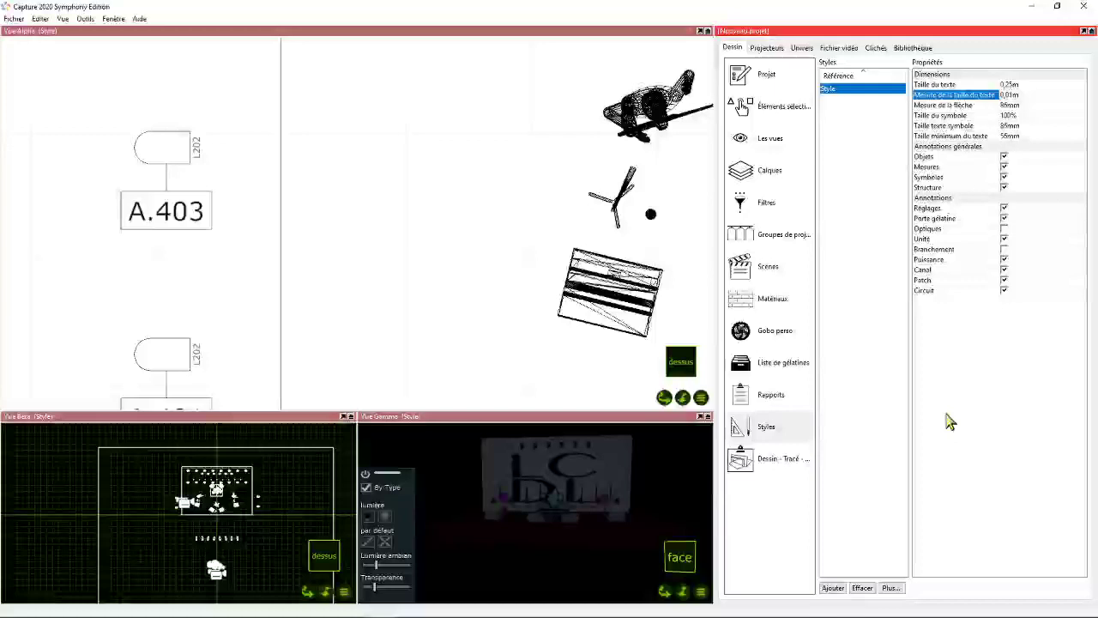
- Set the style's measurement text size to 0,86 m and its minimum text size to 0,8 m
{"action": "left_click", "coordinate": [1010, 96]}
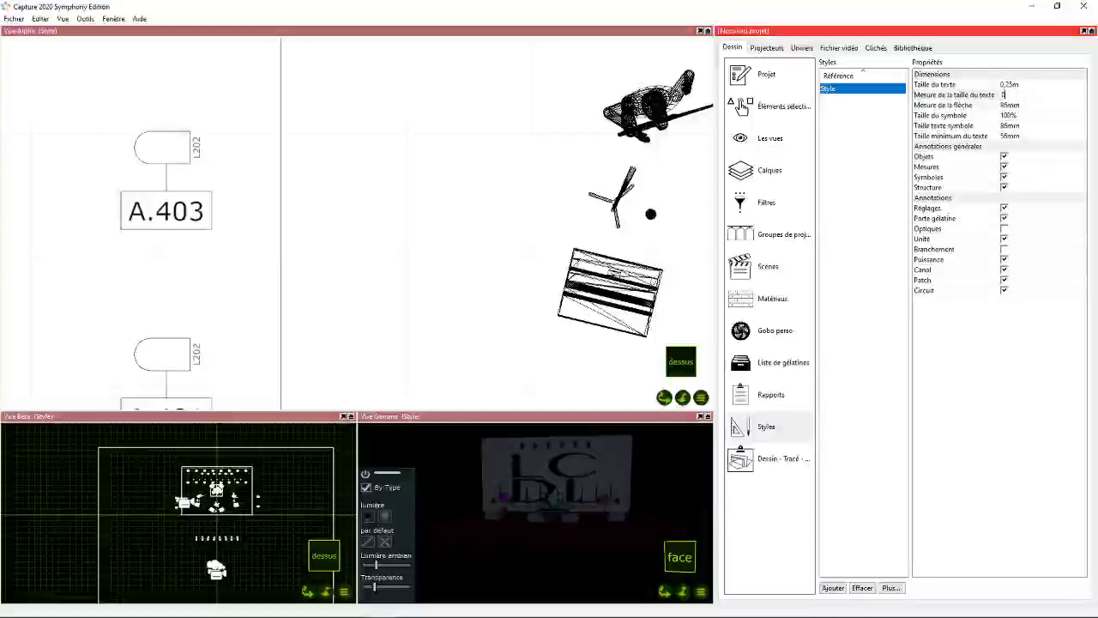
{"action": "type", "text": "0,86"}
{"action": "key", "text": "Return"}
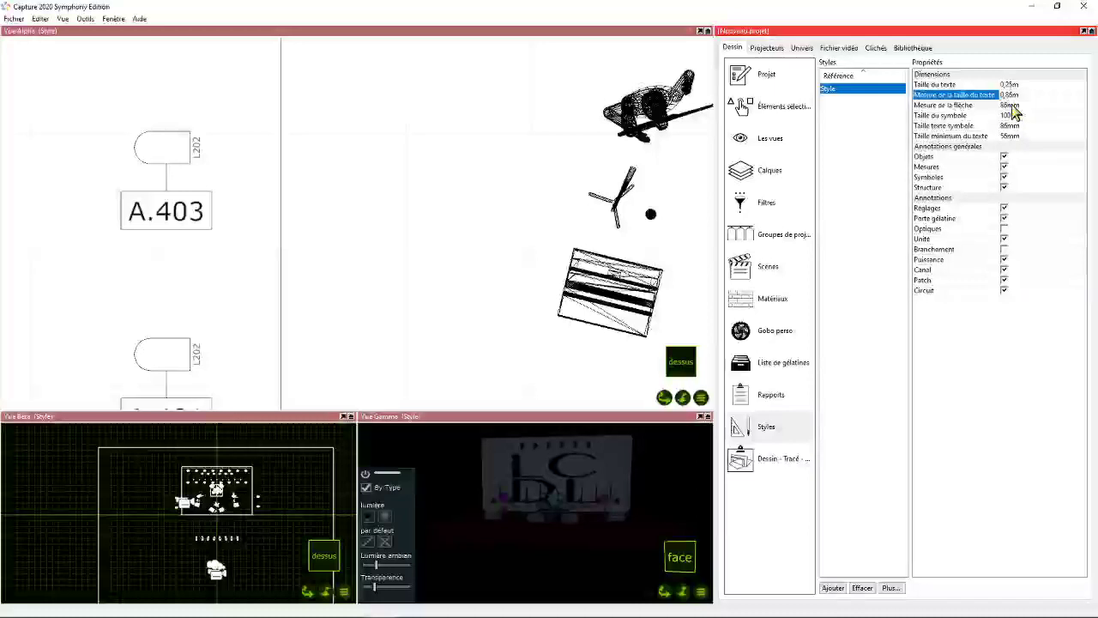
{"action": "left_click", "coordinate": [1012, 138]}
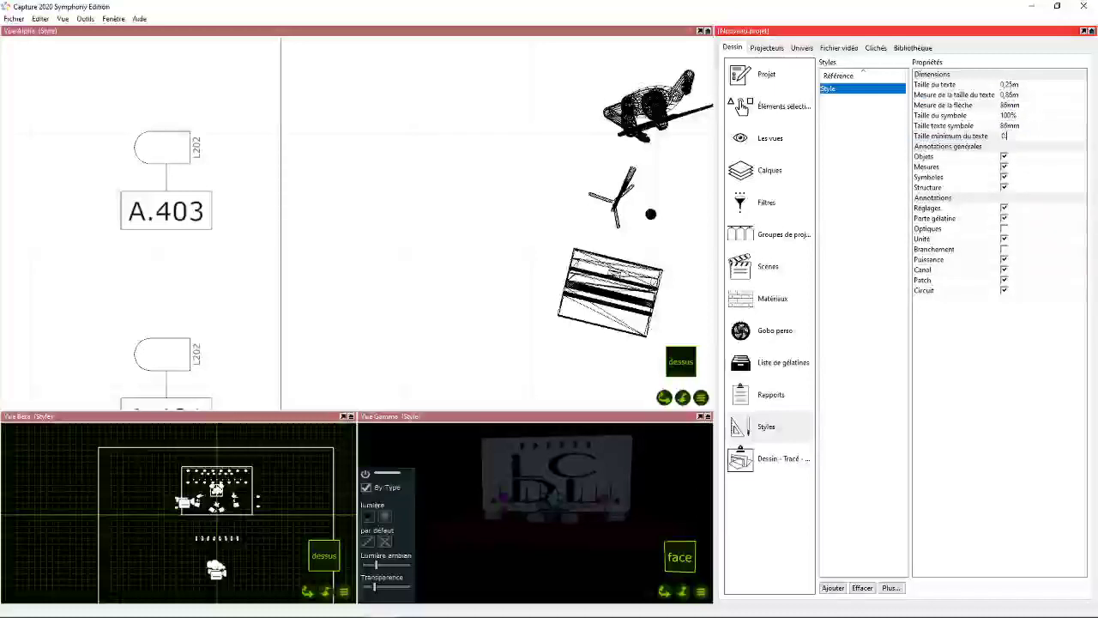
{"action": "key", "text": "Return"}
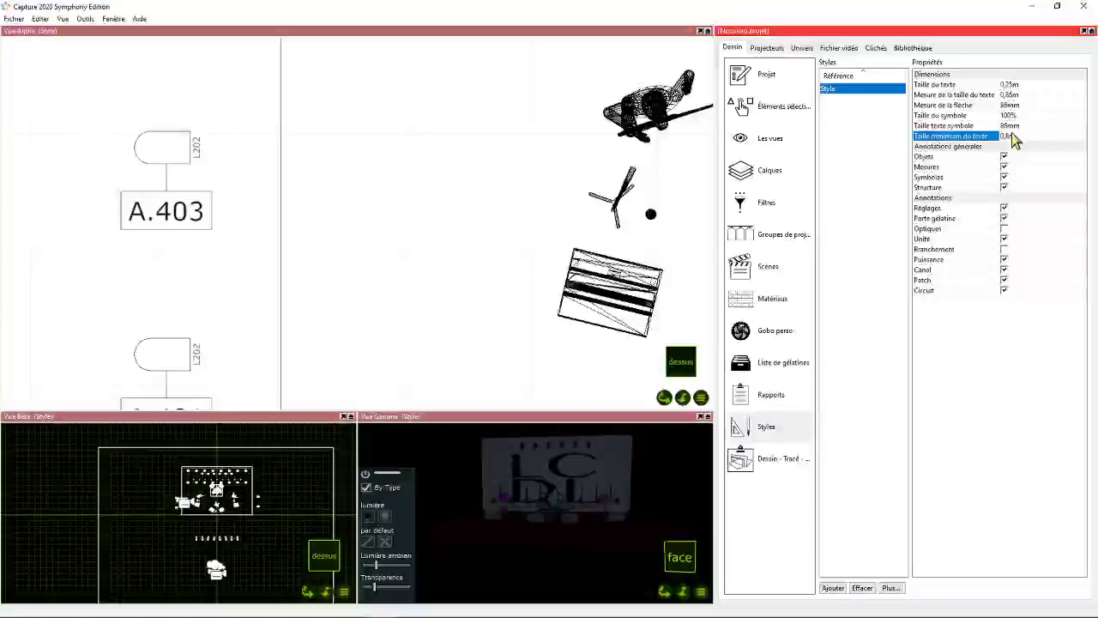
- Enlarge the style's symbol text size, trying 0,25 m first and settling on 0,2 m
{"action": "left_click", "coordinate": [1011, 126]}
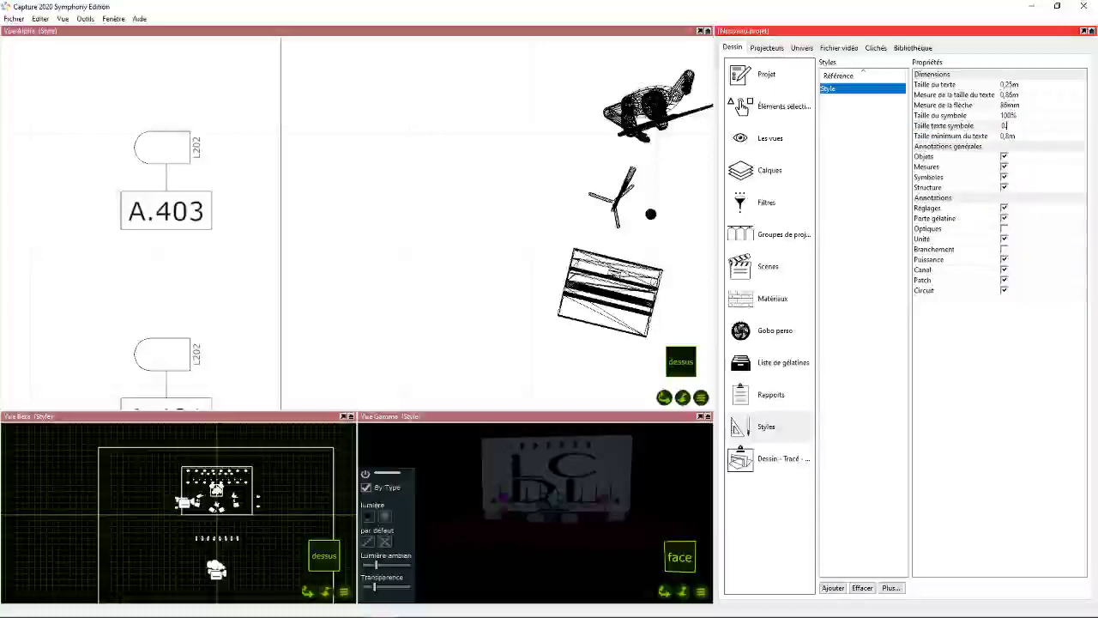
{"action": "type", "text": "0,25"}
{"action": "key", "text": "Return"}
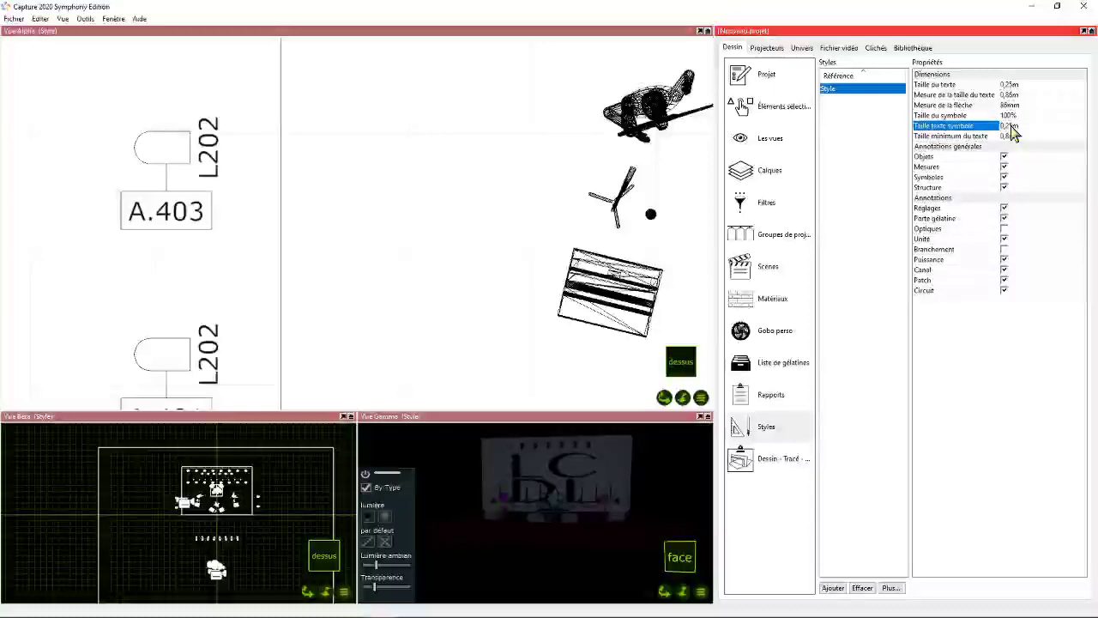
{"action": "left_click", "coordinate": [1011, 127]}
{"action": "type", "text": "0"}
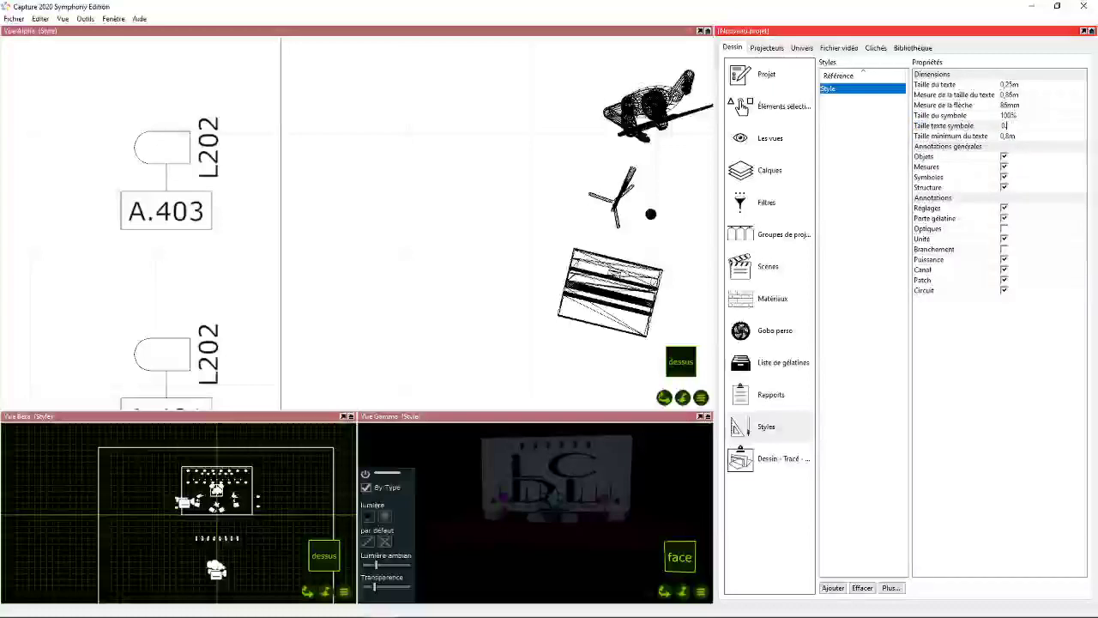
{"action": "type", "text": ",2"}
{"action": "key", "text": "Return"}
- Reframe the Alpha view on the stage and its side fixtures, and open the project's layer list
{"action": "scroll", "coordinate": [265, 233], "scroll_direction": "down", "scroll_amount": 9}
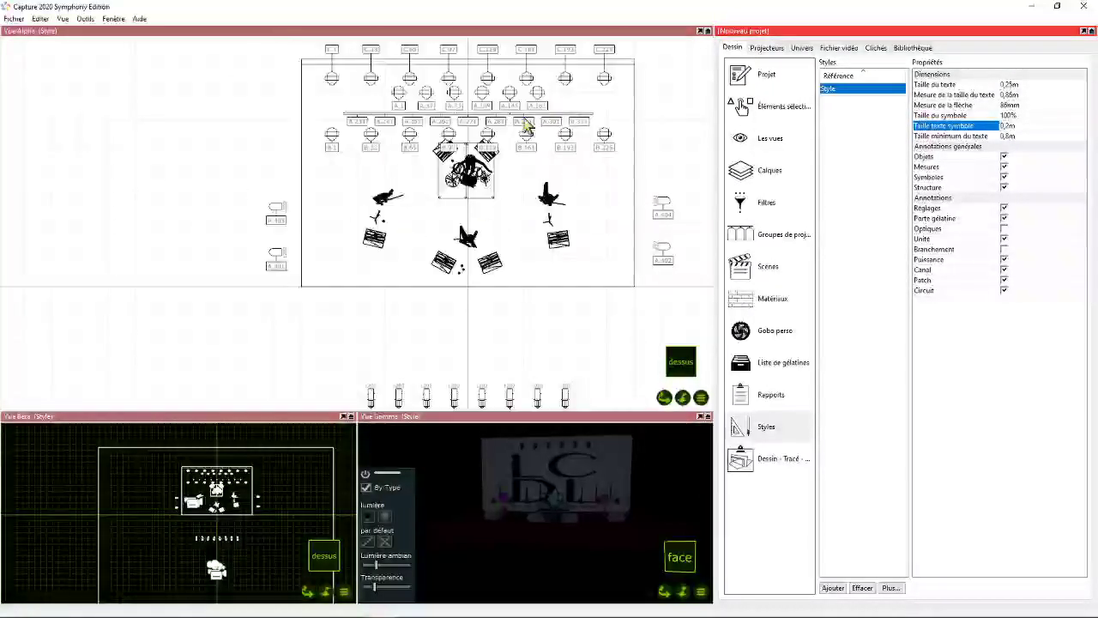
{"action": "left_click_drag", "start_coordinate": [660, 400], "coordinate": [639, 354]}
{"action": "left_click", "coordinate": [661, 399]}
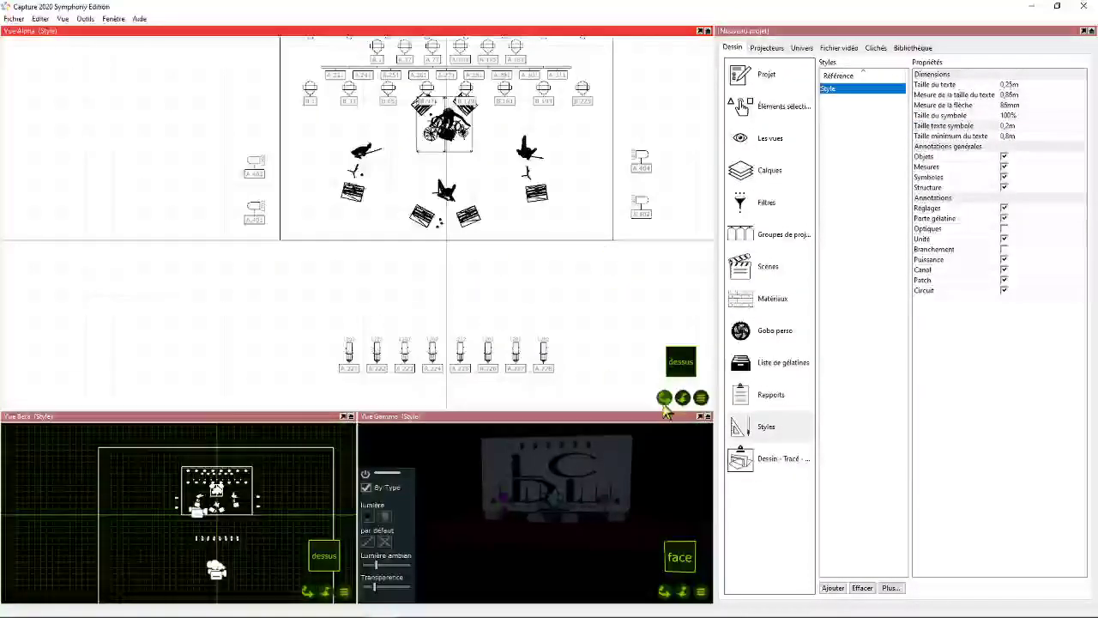
{"action": "left_click_drag", "start_coordinate": [661, 400], "coordinate": [649, 440]}
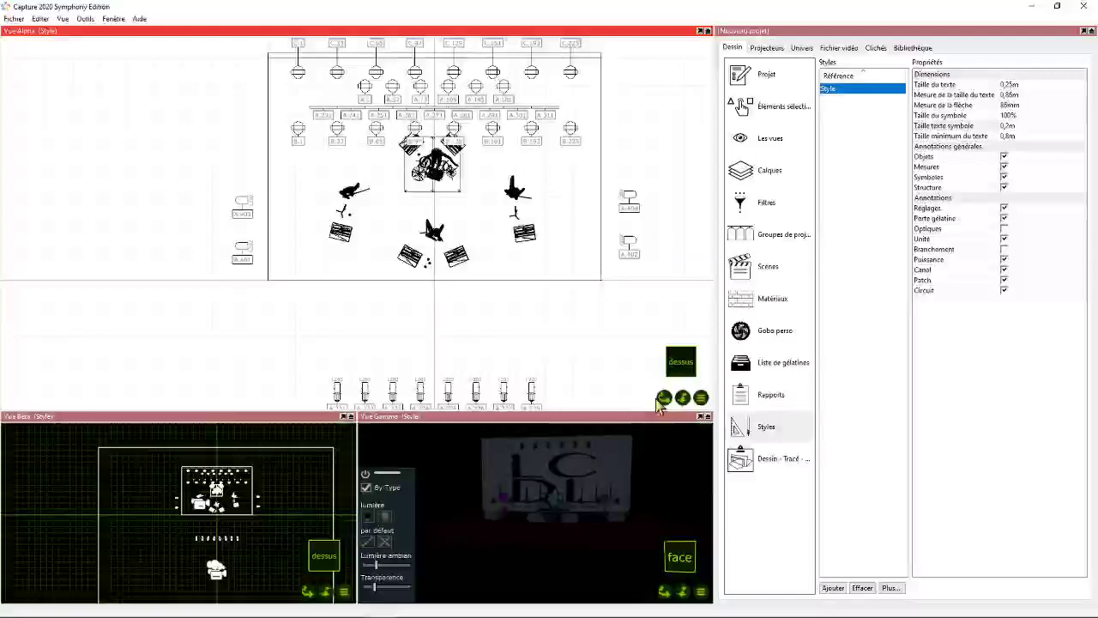
{"action": "left_click_drag", "start_coordinate": [661, 400], "coordinate": [625, 456]}
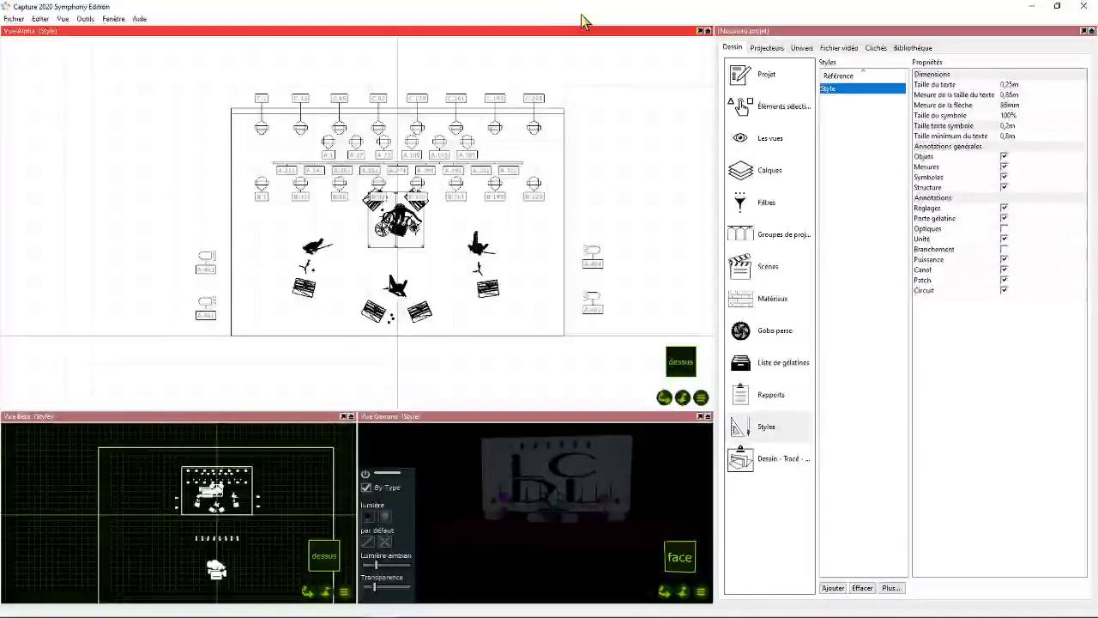
{"action": "left_click", "coordinate": [763, 172]}
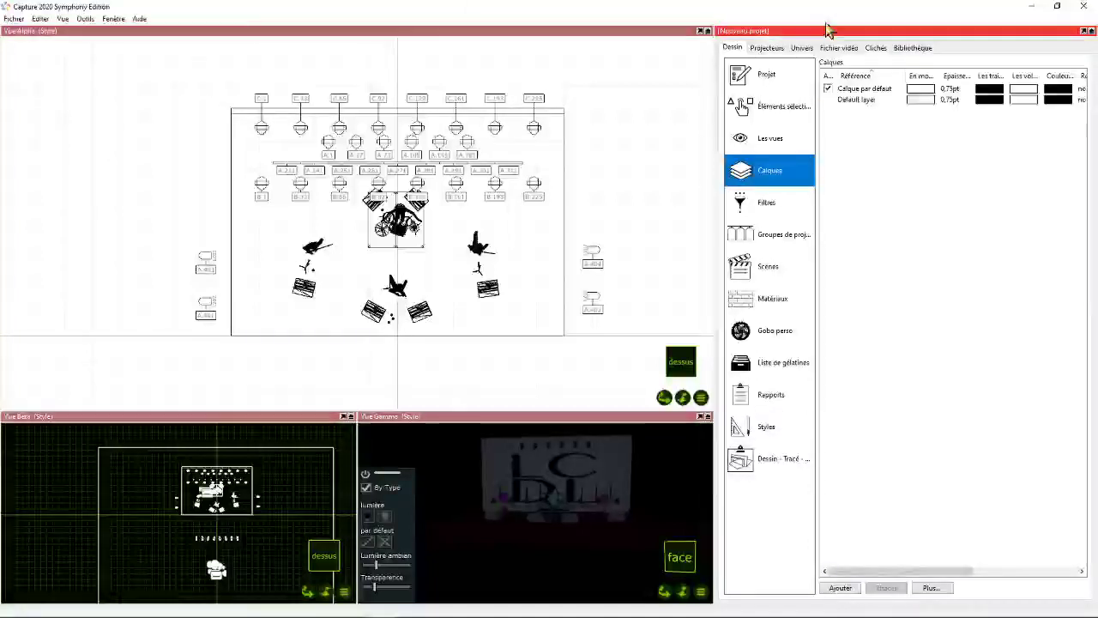
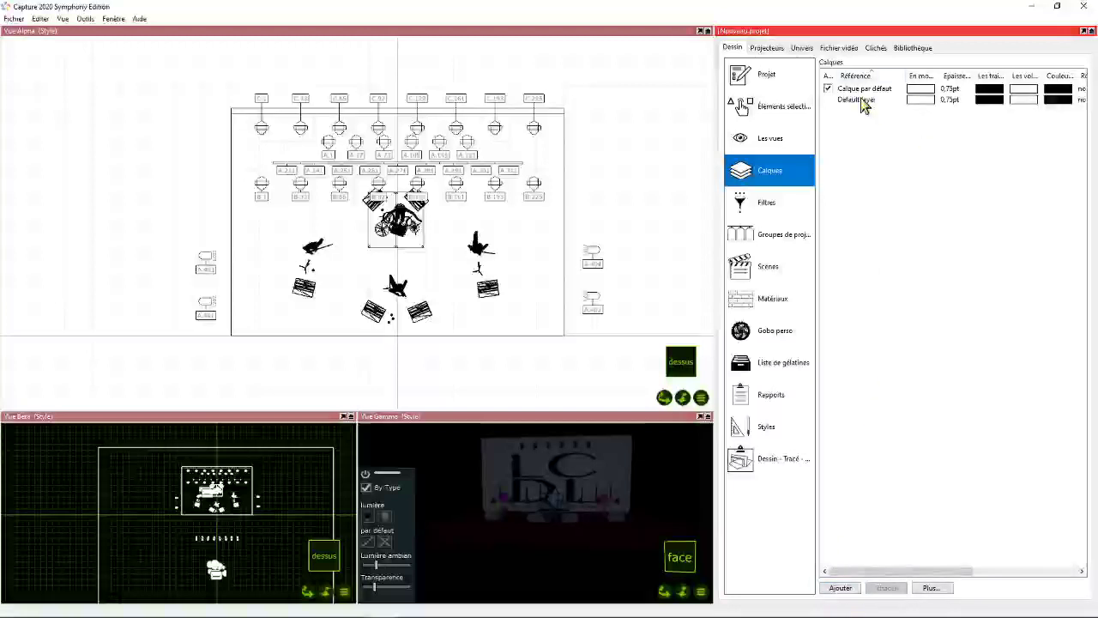
- Select the imported band with all its stage elements and assign the whole selection to the Default layer
{"action": "left_click", "coordinate": [857, 99]}
{"action": "key", "text": "ctrl+a"}
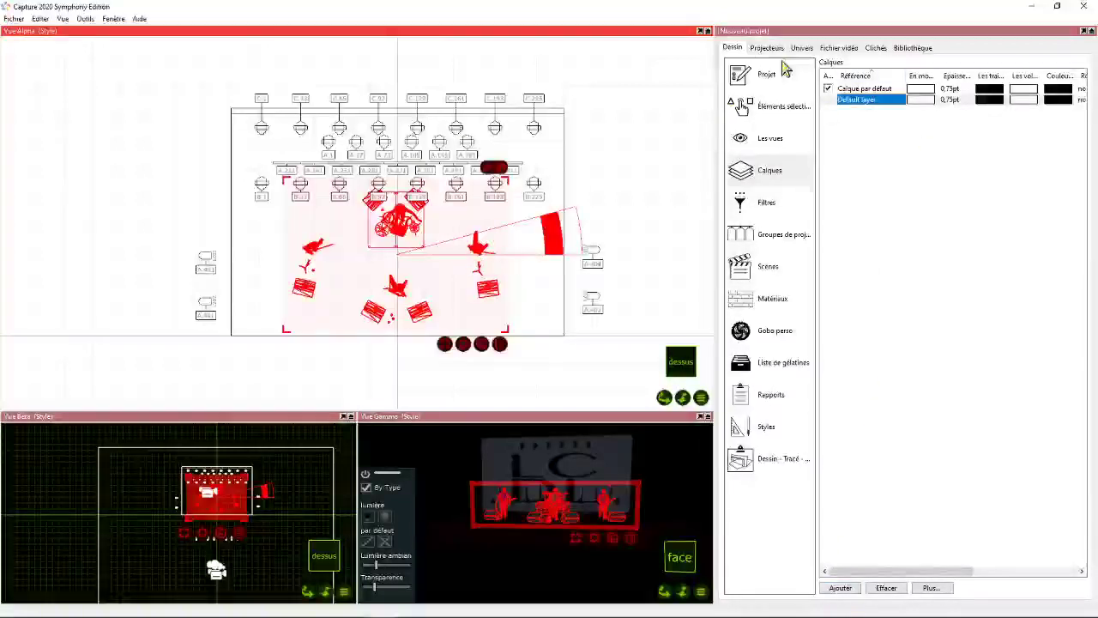
{"action": "left_click", "coordinate": [771, 112]}
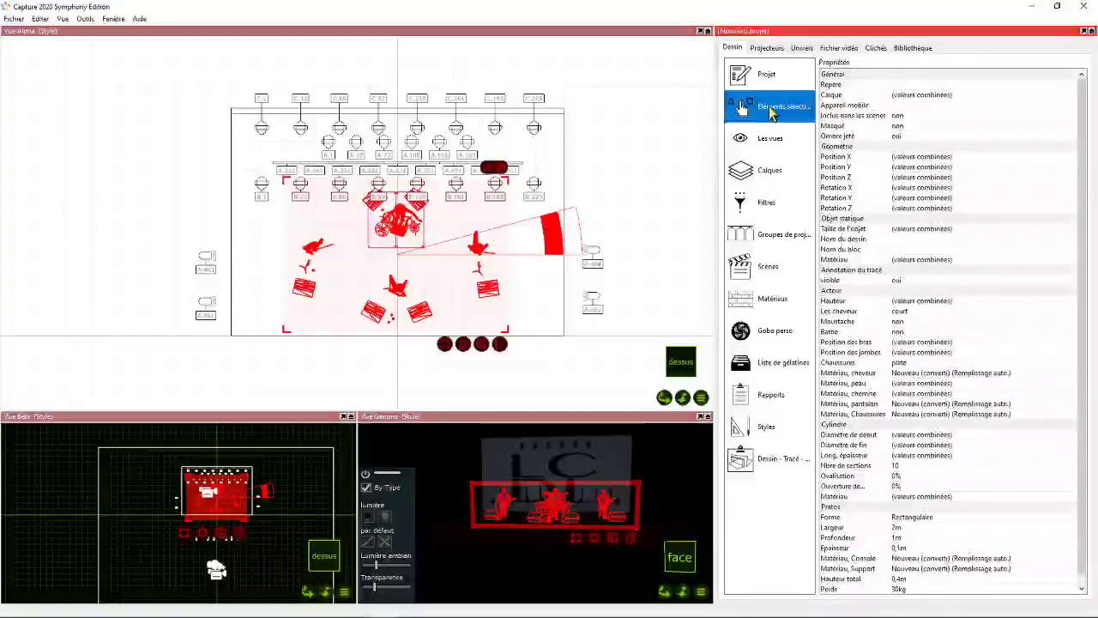
{"action": "left_click", "coordinate": [920, 97]}
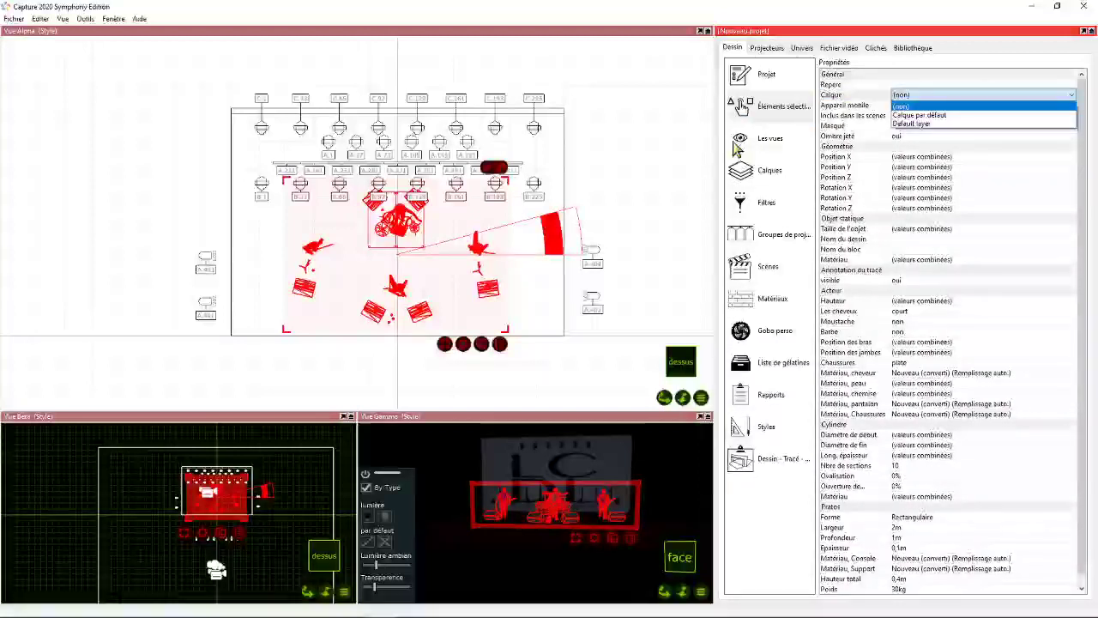
{"action": "left_click", "coordinate": [674, 157]}
{"action": "left_click", "coordinate": [604, 188]}
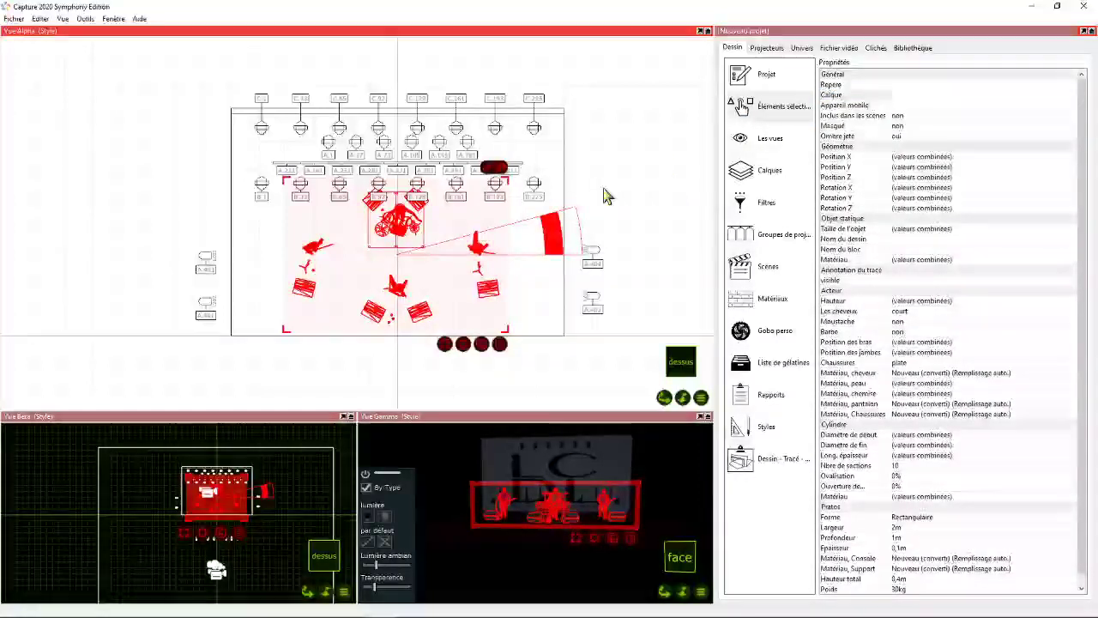
{"action": "key", "text": "ctrl+a"}
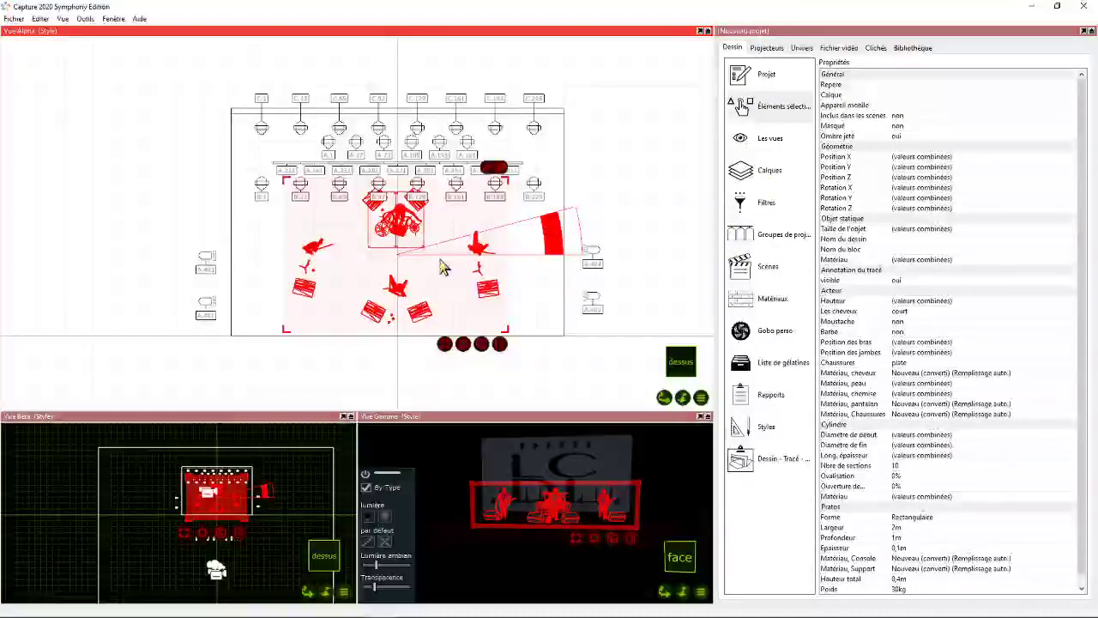
{"action": "left_click", "coordinate": [910, 95]}
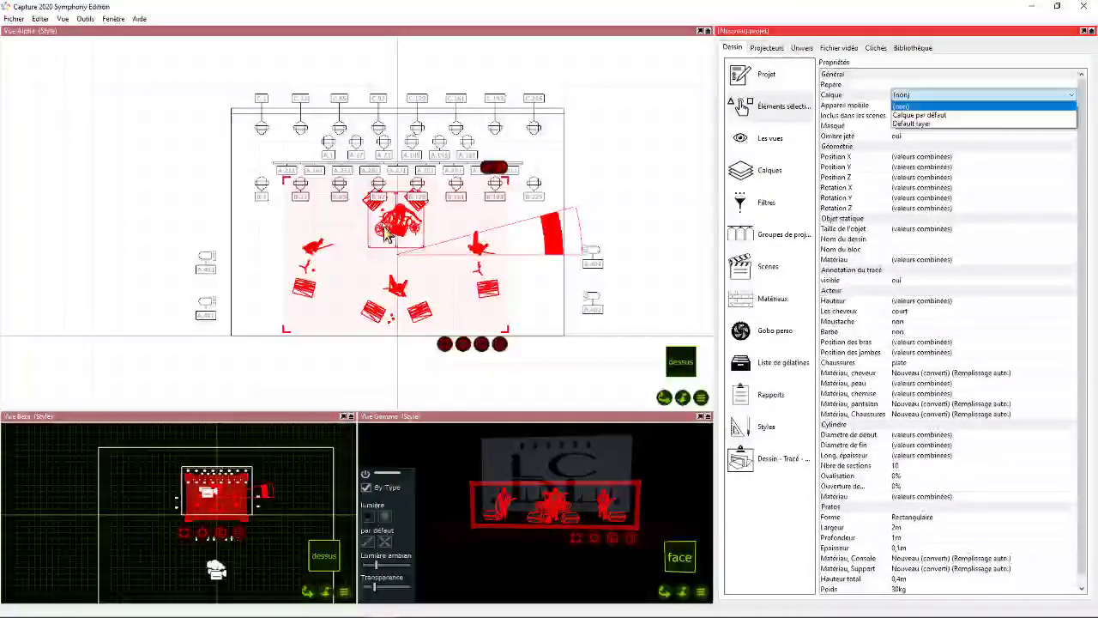
{"action": "left_click", "coordinate": [916, 123]}
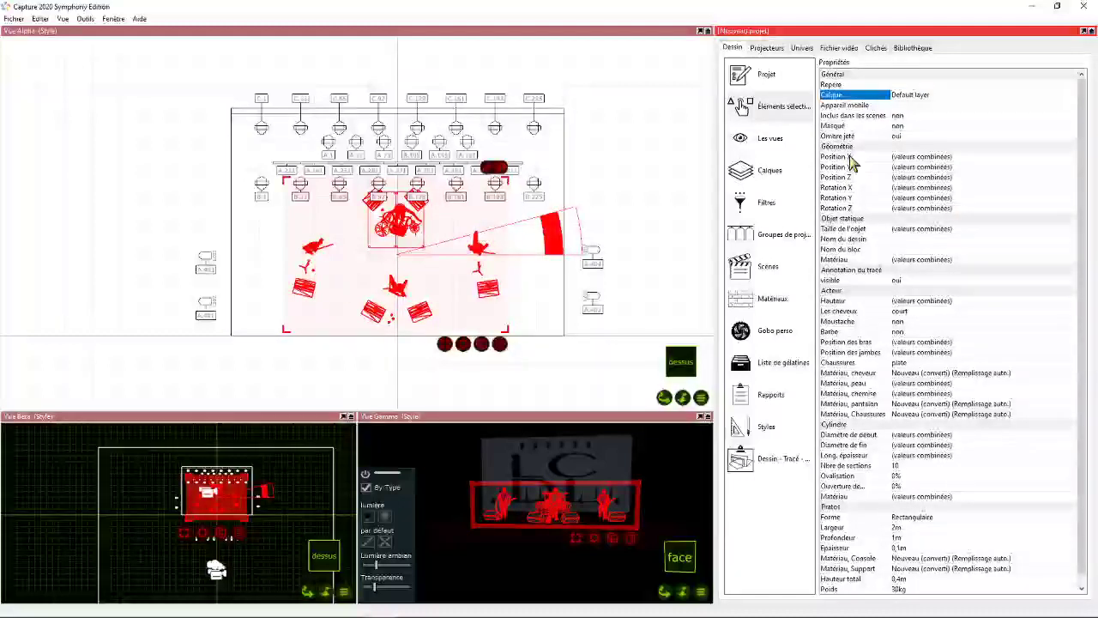
- Rename the Default layer as Groupe in the project's layer list
{"action": "left_click", "coordinate": [767, 172]}
{"action": "left_click", "coordinate": [862, 99]}
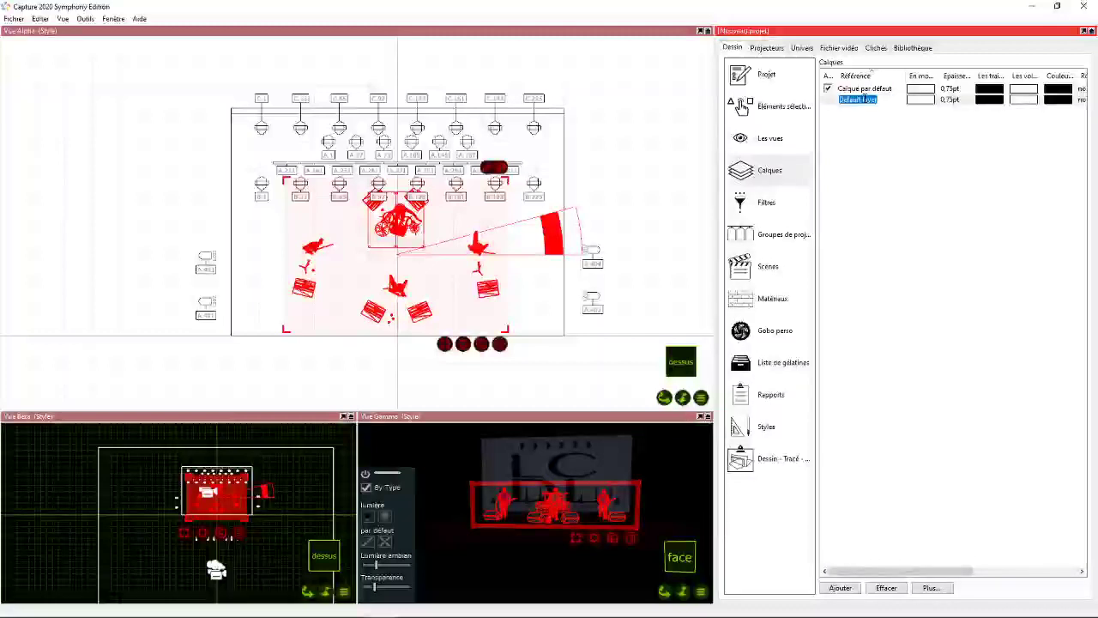
{"action": "type", "text": "Groupe"}
{"action": "key", "text": "Return"}
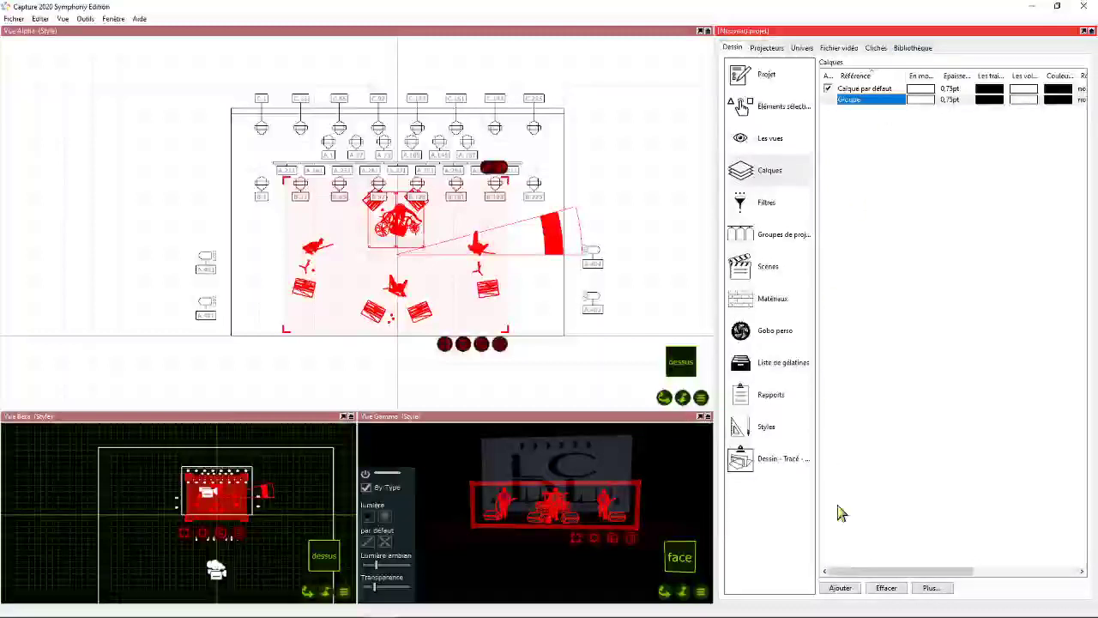
- Add two layers named Spots and Washs to the project
{"action": "left_click", "coordinate": [841, 589]}
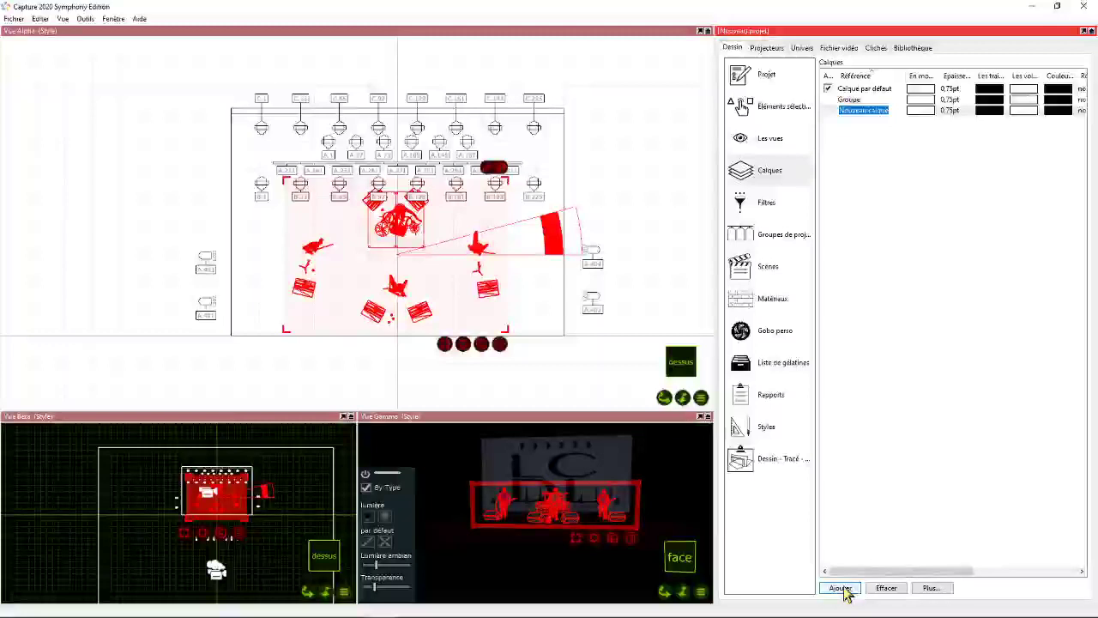
{"action": "type", "text": "Spots"}
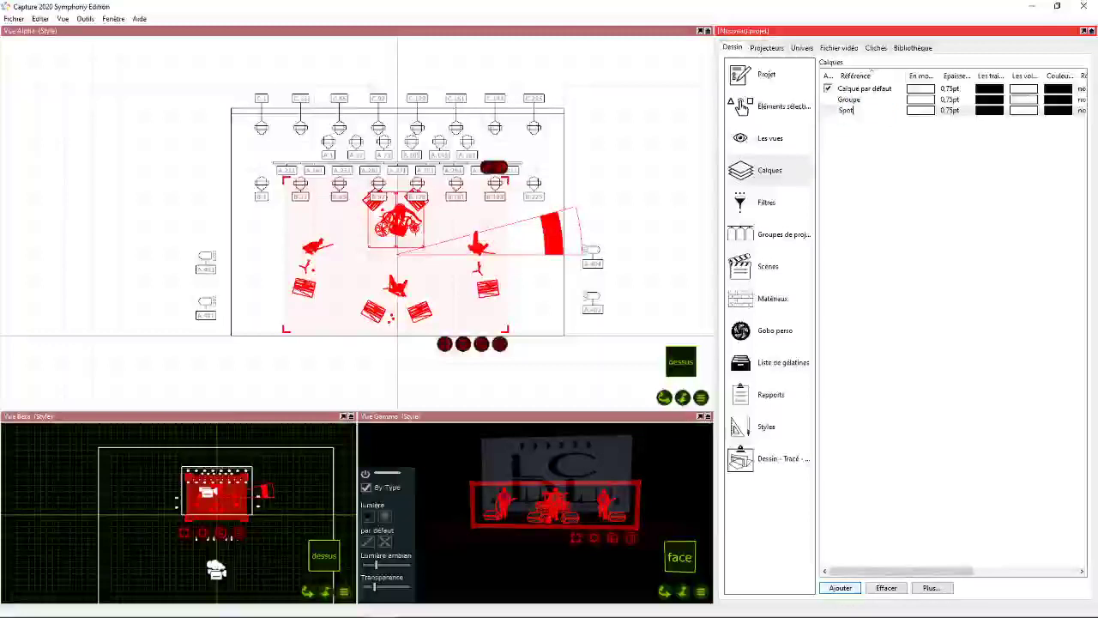
{"action": "key", "text": "Return"}
{"action": "left_click", "coordinate": [840, 589]}
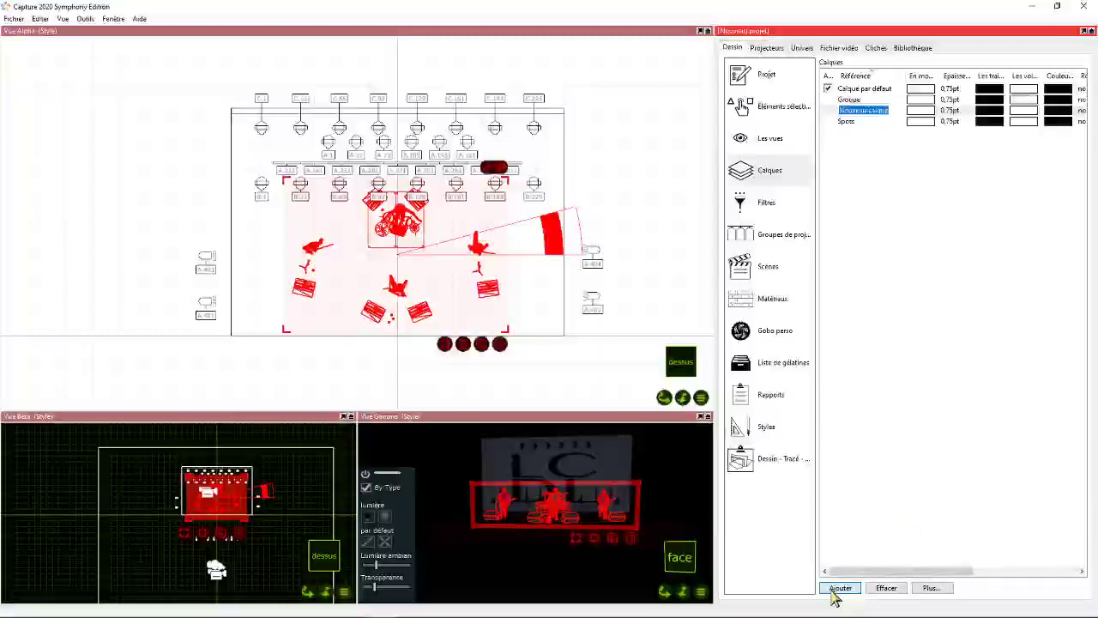
{"action": "type", "text": "Washs"}
{"action": "key", "text": "Return"}
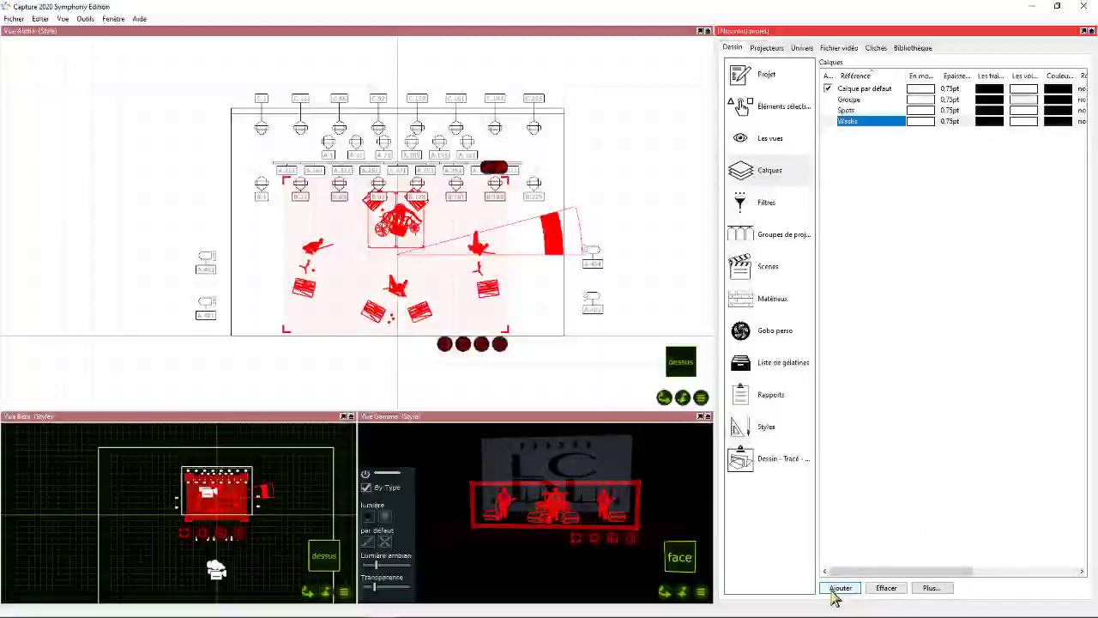
- Add two layers named Lat and Face to the project
{"action": "left_click", "coordinate": [839, 590]}
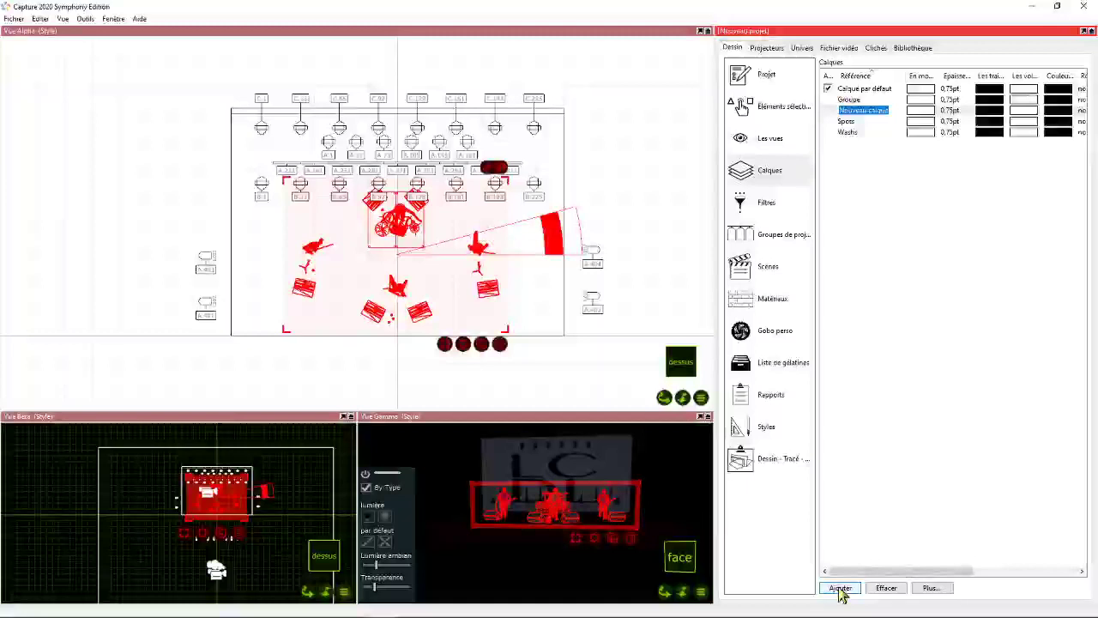
{"action": "type", "text": "Lat"}
{"action": "key", "text": "Return"}
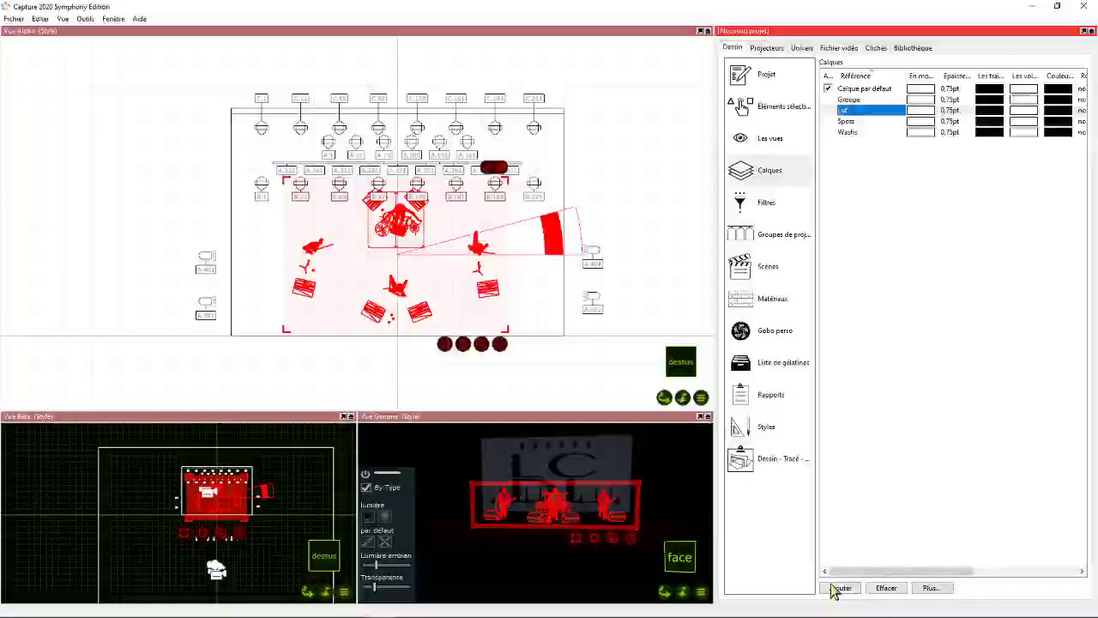
{"action": "left_click", "coordinate": [839, 588]}
{"action": "type", "text": "Face"}
{"action": "key", "text": "Return"}
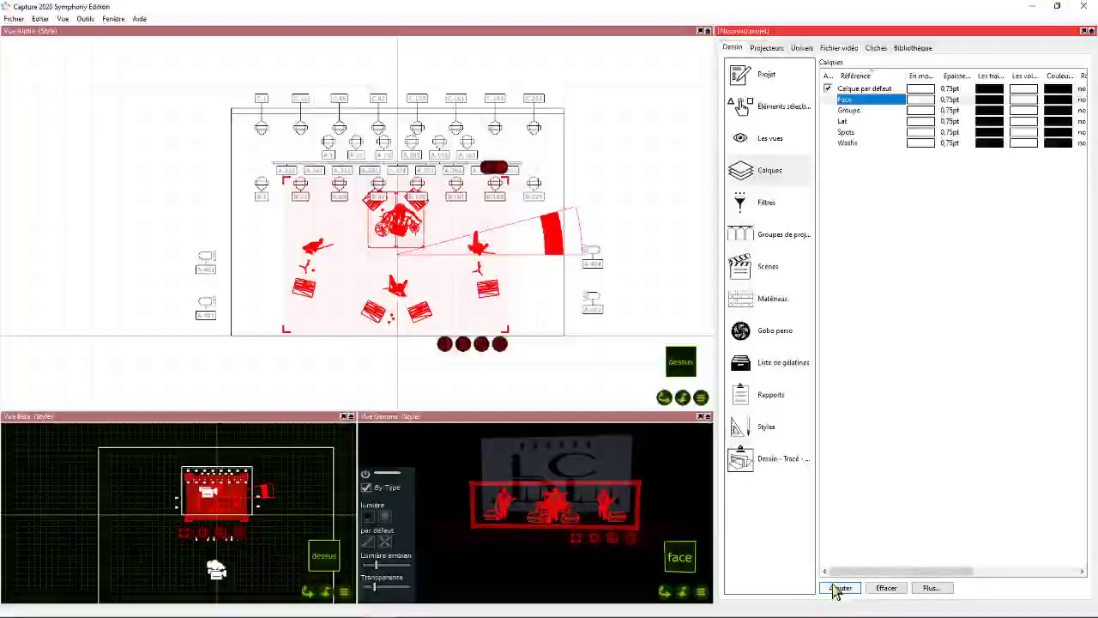
- Add a layer named Sunstrip and deselect the band elements in the Alpha view
{"action": "left_click", "coordinate": [838, 589]}
{"action": "type", "text": "Sul"}
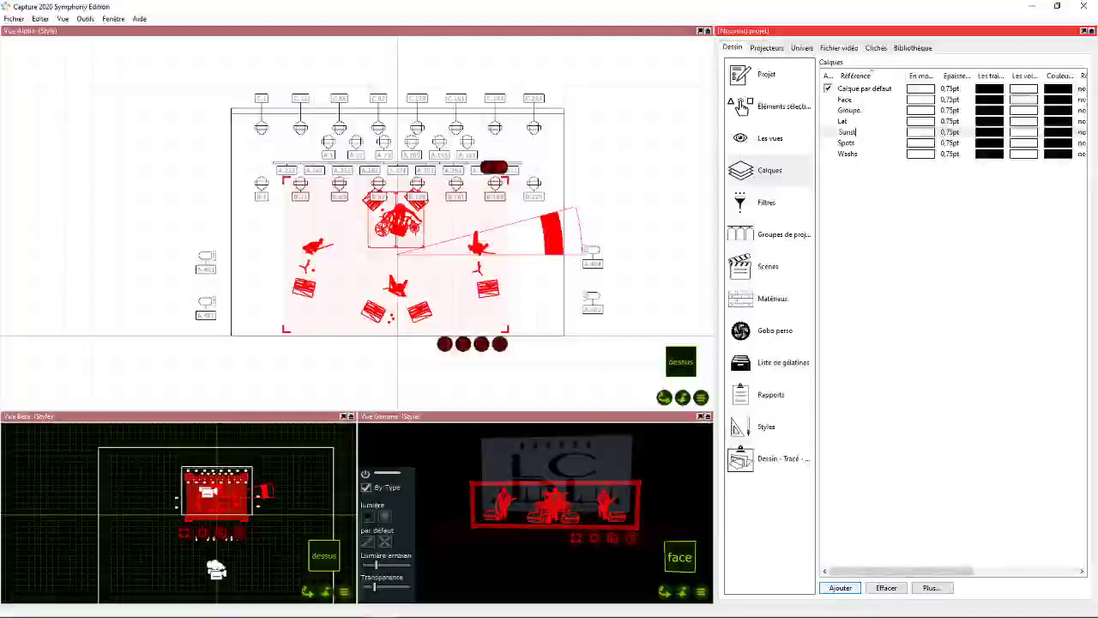
{"action": "type", "text": "strip"}
{"action": "key", "text": "Return"}
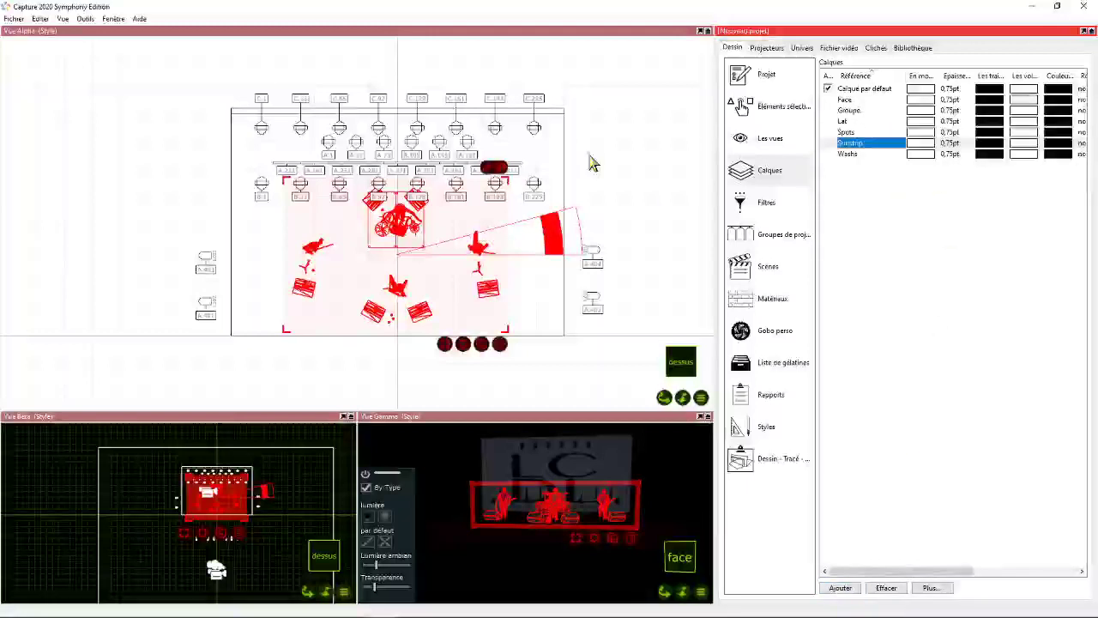
{"action": "left_click", "coordinate": [586, 110]}
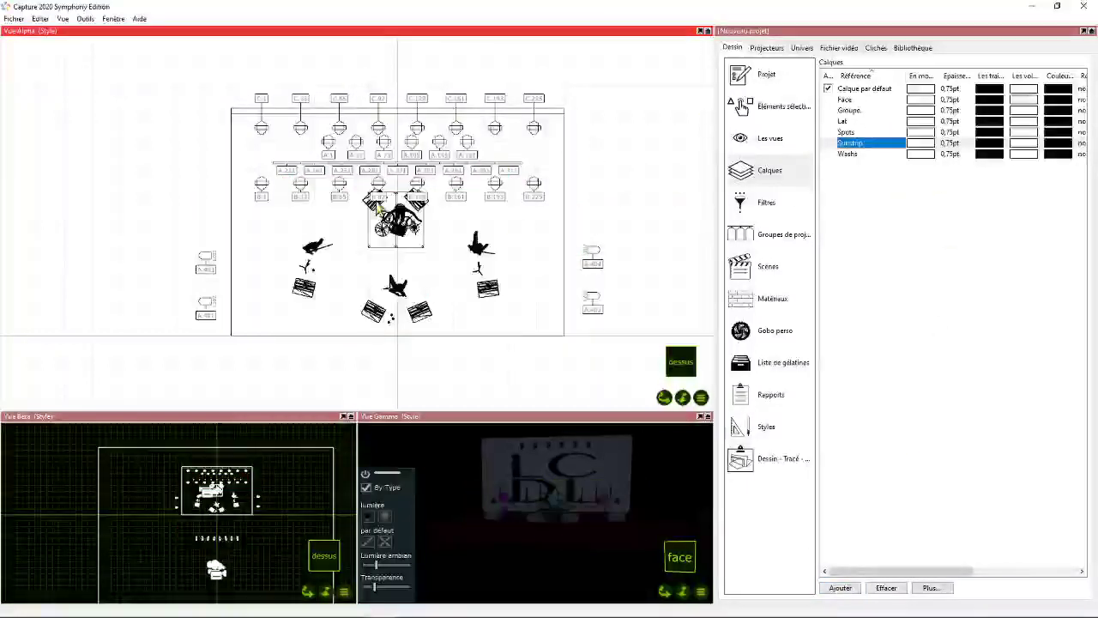
{"action": "mouse_move", "coordinate": [664, 397]}
{"action": "left_mouse_down"}
{"action": "mouse_move", "coordinate": [641, 321]}
{"action": "mouse_move", "coordinate": [657, 302]}
{"action": "mouse_move", "coordinate": [663, 403]}
{"action": "left_mouse_up"}
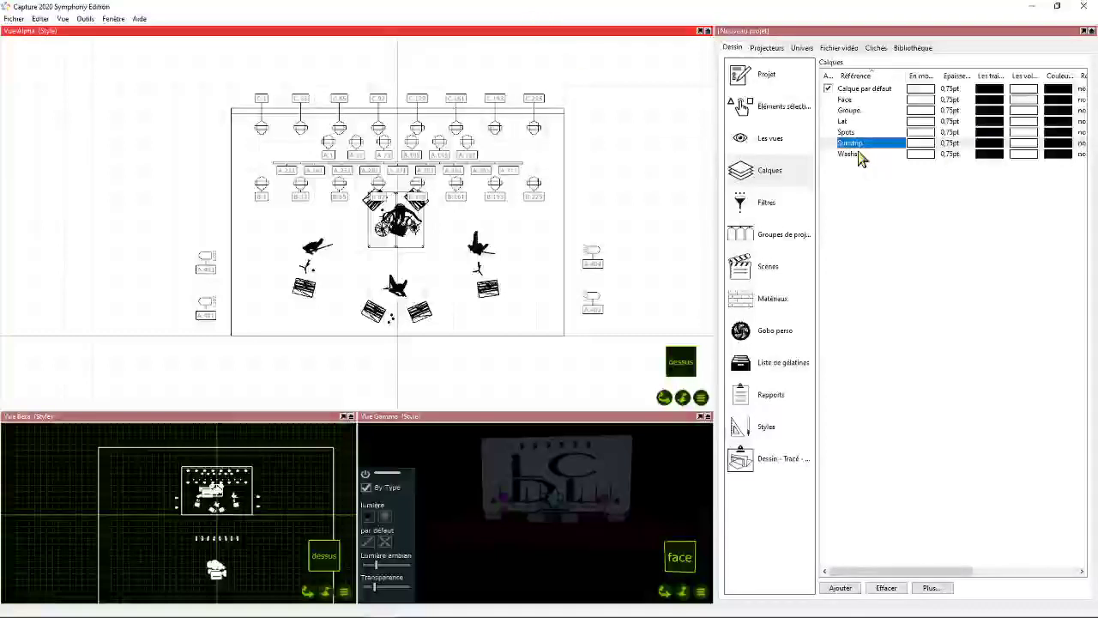
- Set the first display colour of the Sunstrip layer to yellow and that of the Spots layer to cyan
{"action": "double_click", "coordinate": [920, 143]}
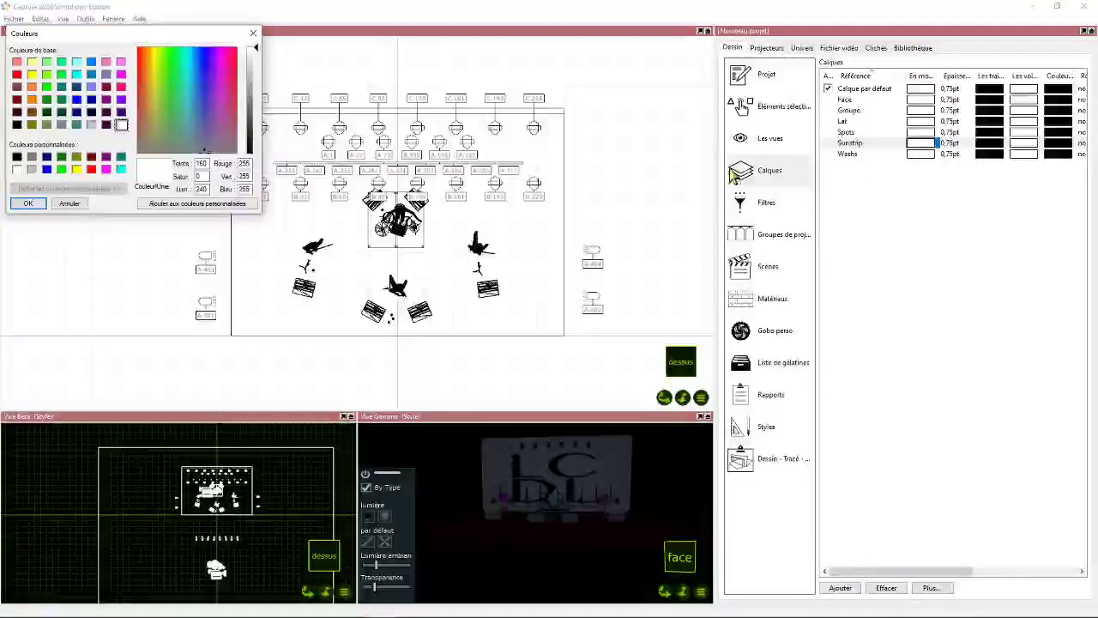
{"action": "left_click", "coordinate": [171, 78]}
{"action": "left_click", "coordinate": [154, 49]}
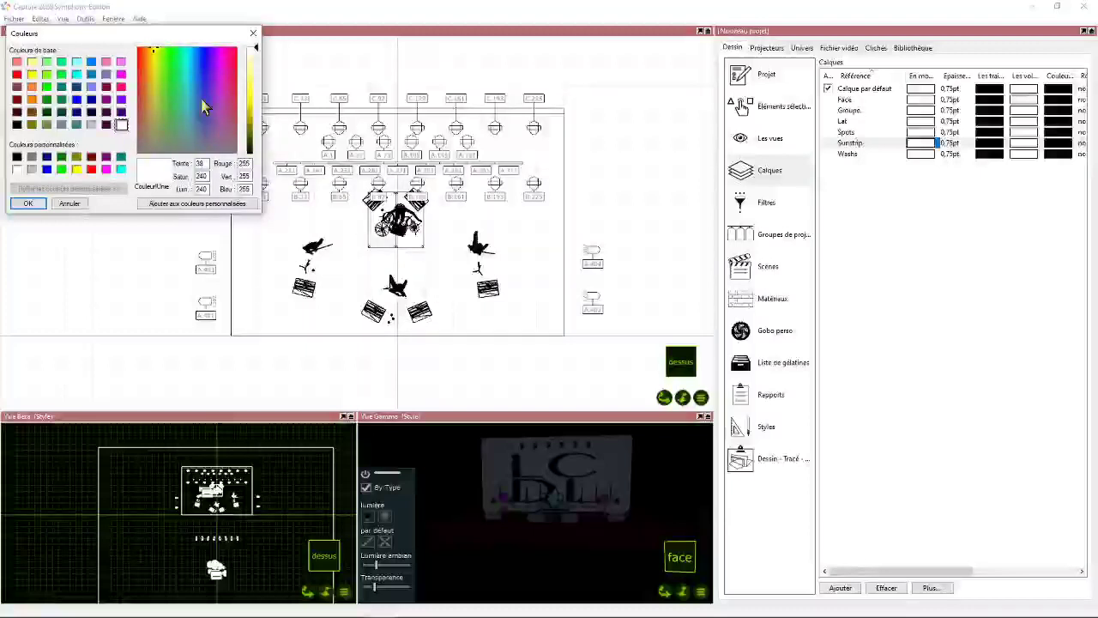
{"action": "left_click", "coordinate": [77, 169]}
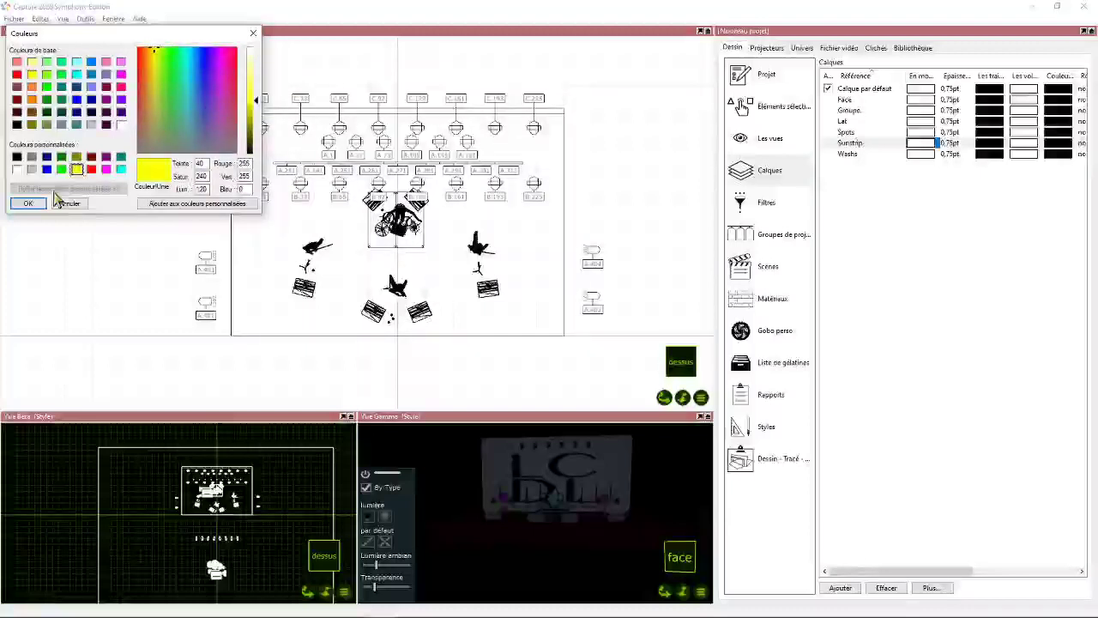
{"action": "left_click", "coordinate": [31, 203]}
{"action": "double_click", "coordinate": [921, 131]}
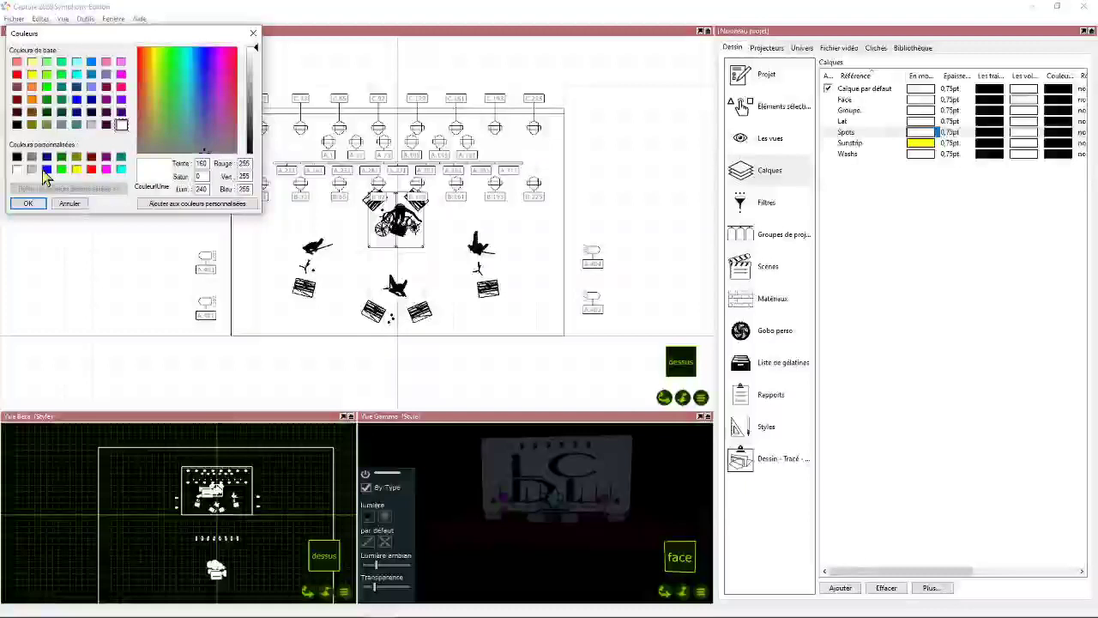
{"action": "left_click", "coordinate": [120, 169]}
{"action": "left_click", "coordinate": [28, 203]}
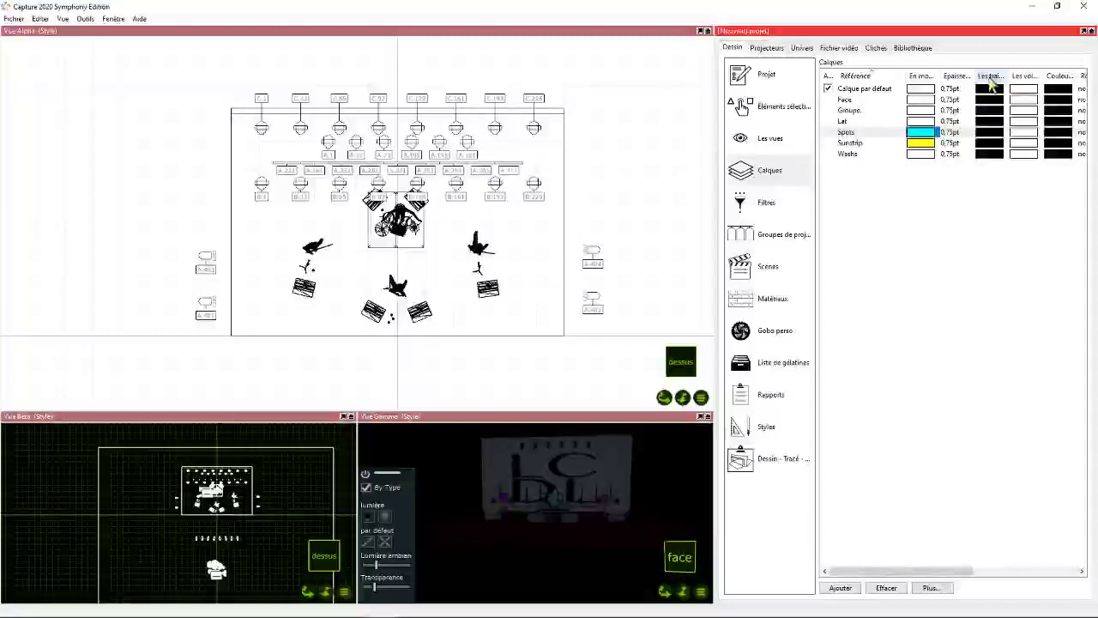
- Widen the paper-mode line colour column and set this colour to cyan for Spots and yellow for Sunstrip
{"action": "left_click_drag", "start_coordinate": [1006, 77], "coordinate": [1055, 77]}
{"action": "left_click", "coordinate": [991, 132]}
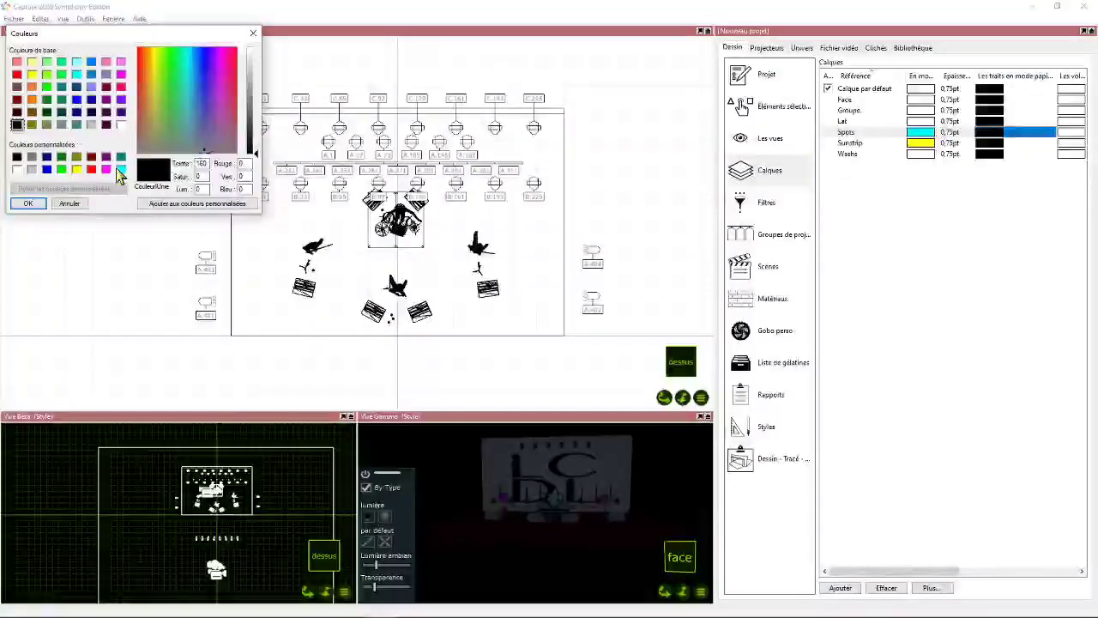
{"action": "left_click", "coordinate": [121, 169]}
{"action": "left_click", "coordinate": [28, 203]}
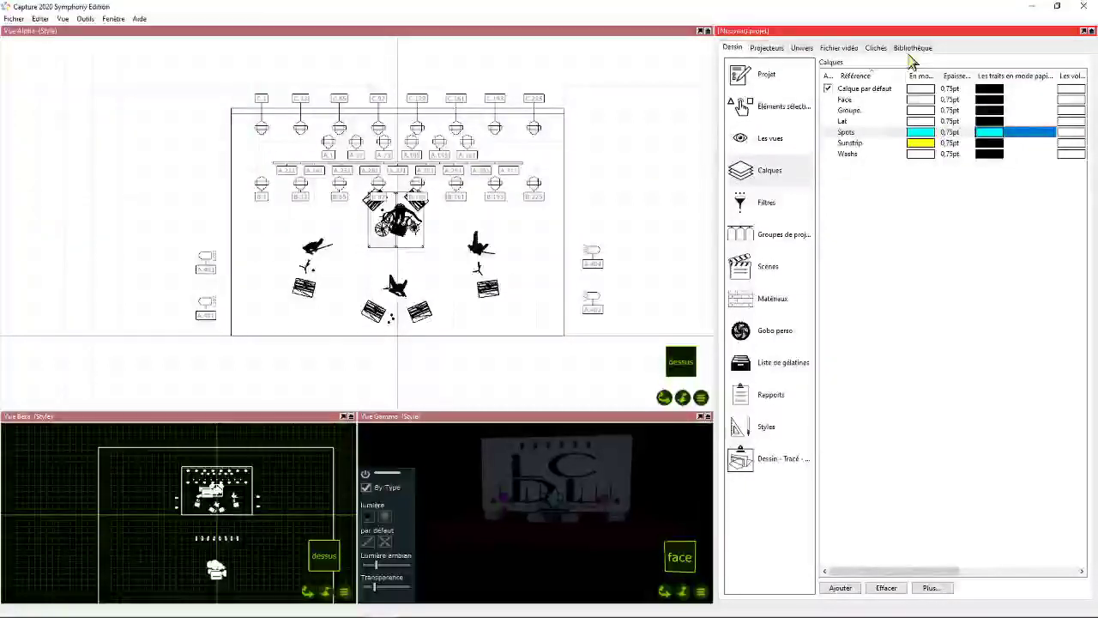
{"action": "left_click", "coordinate": [988, 142]}
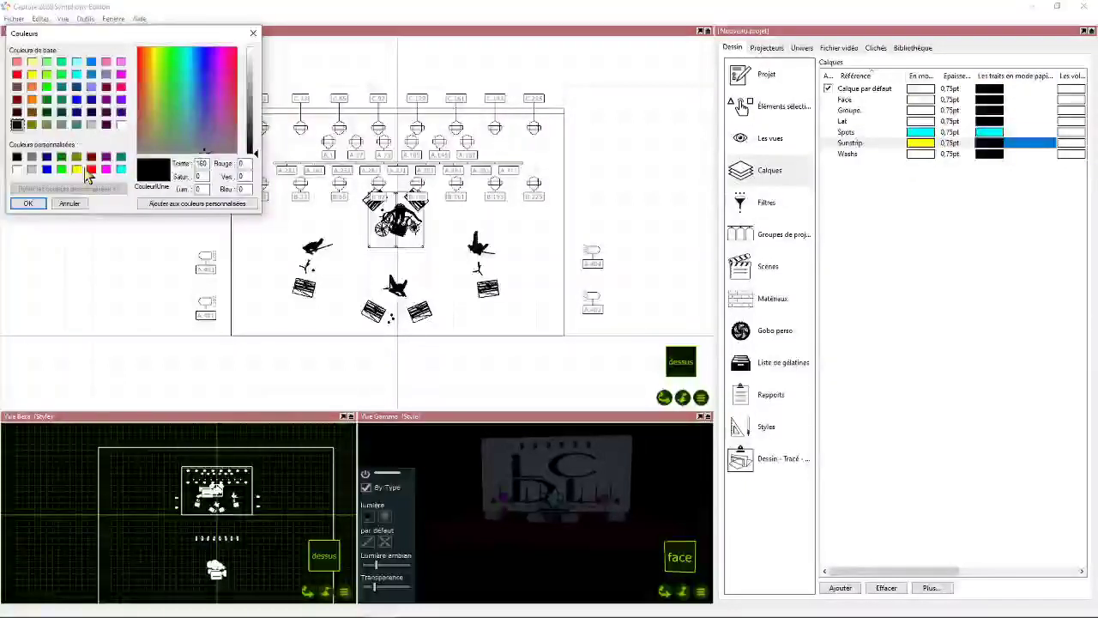
{"action": "left_click", "coordinate": [77, 169]}
{"action": "left_click", "coordinate": [27, 203]}
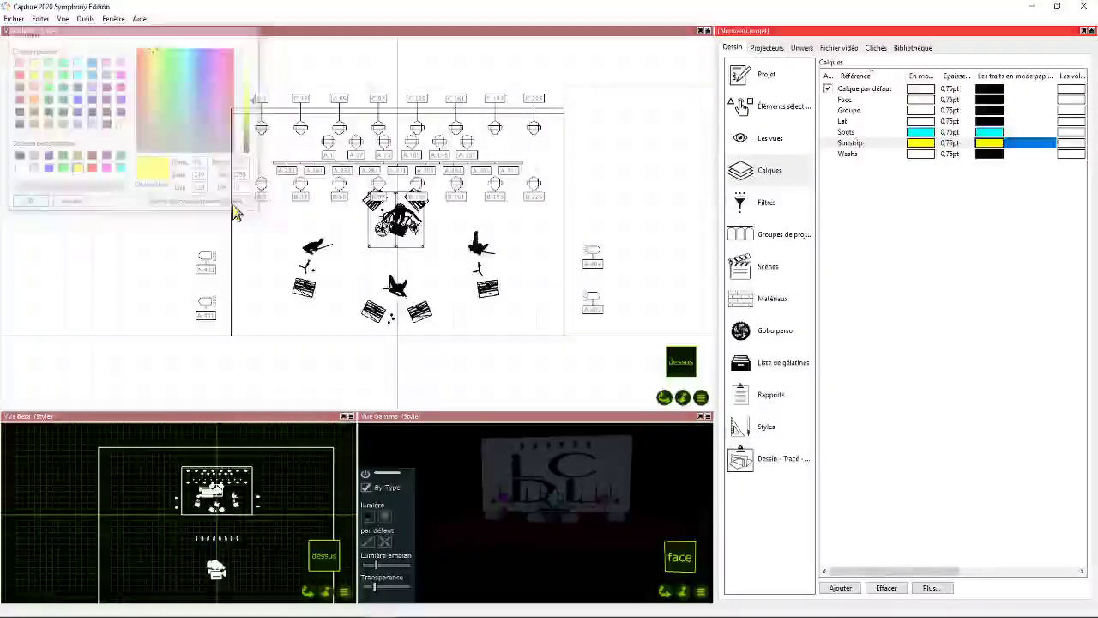
- Set the paper-mode line colour to red for the Lat layer and magenta for the Washs layer
{"action": "left_click", "coordinate": [988, 121]}
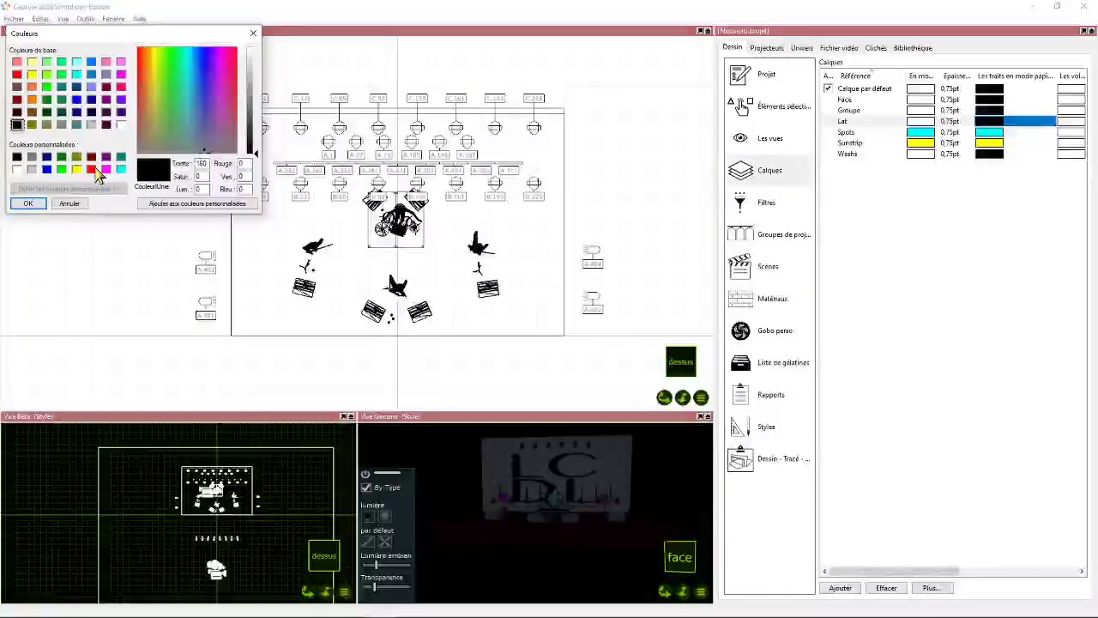
{"action": "left_click", "coordinate": [92, 169]}
{"action": "left_click", "coordinate": [28, 203]}
{"action": "left_click", "coordinate": [989, 154]}
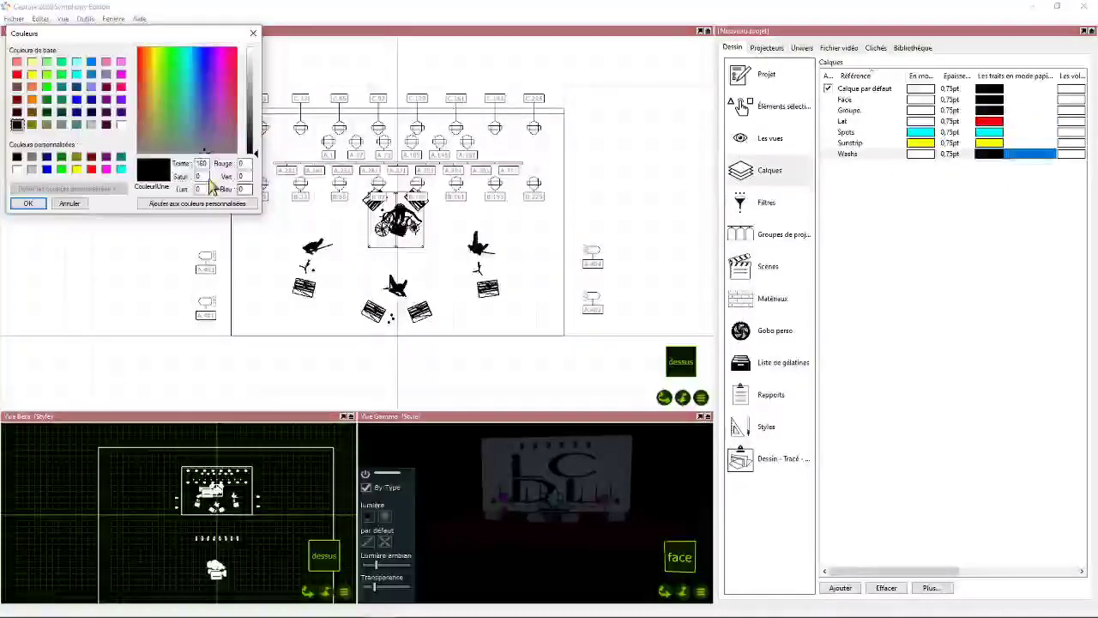
{"action": "left_click", "coordinate": [107, 169]}
{"action": "left_click", "coordinate": [27, 203]}
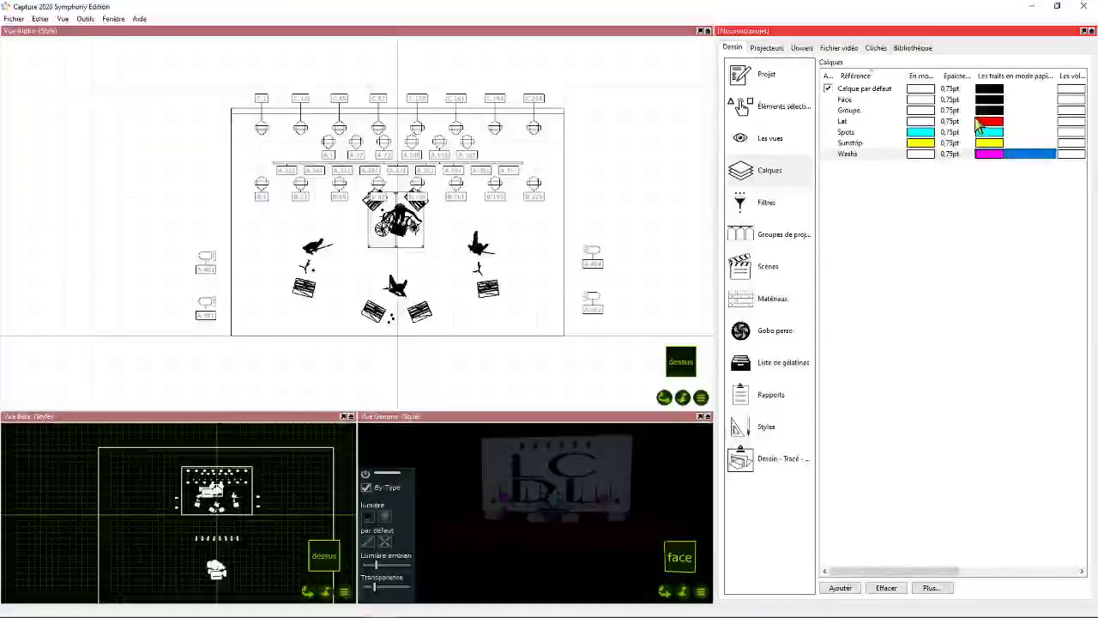
- Set the Face layer's paper-mode line colour to medium blue
{"action": "left_click", "coordinate": [988, 99]}
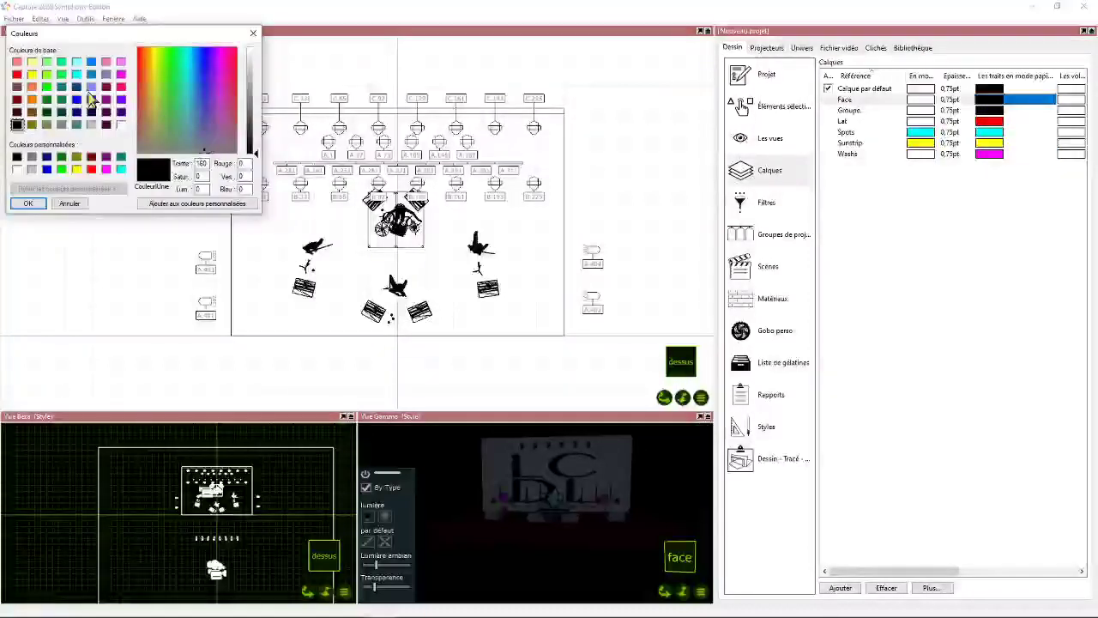
{"action": "left_click", "coordinate": [91, 74]}
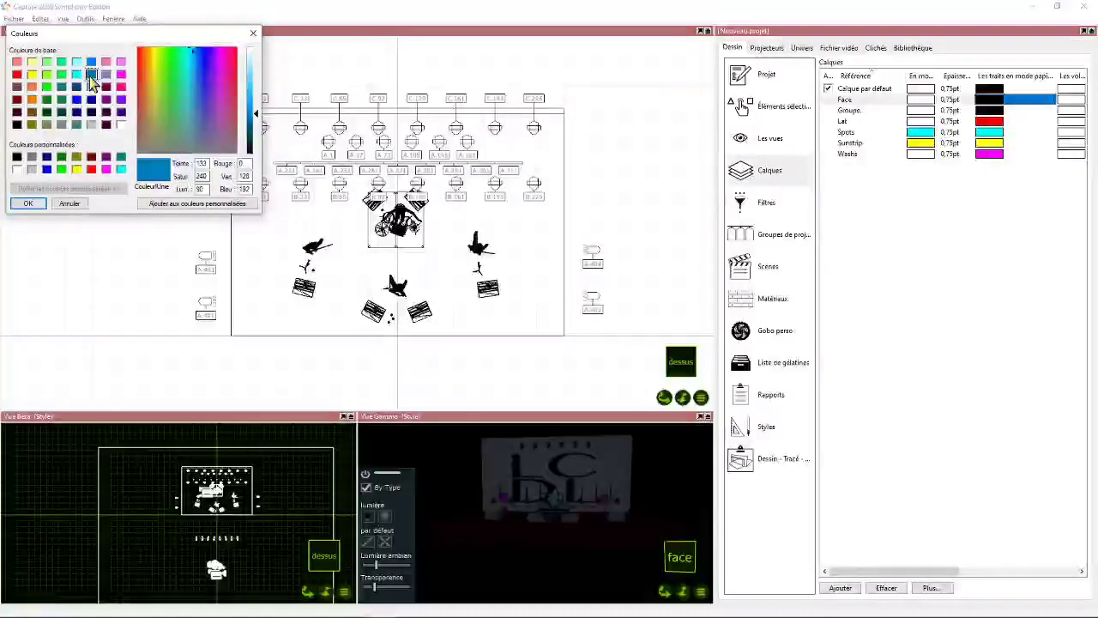
{"action": "left_click", "coordinate": [27, 203]}
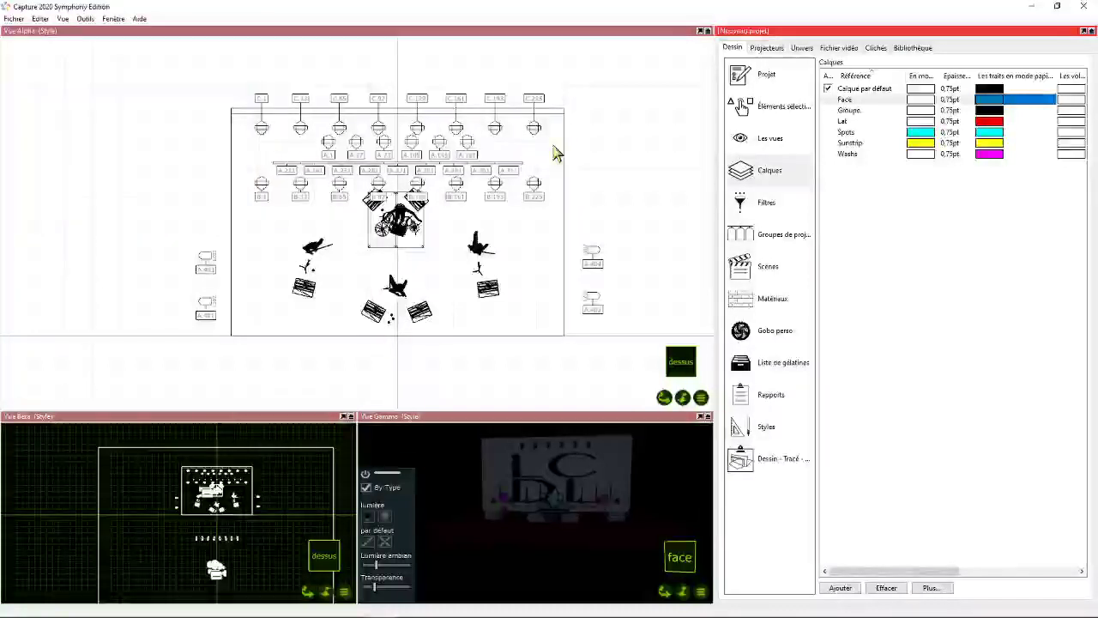
- Select all Robin Viva CMY fixtures on the two spot rows by fixture type and assign them to the Spots layer
{"action": "left_click", "coordinate": [262, 130]}
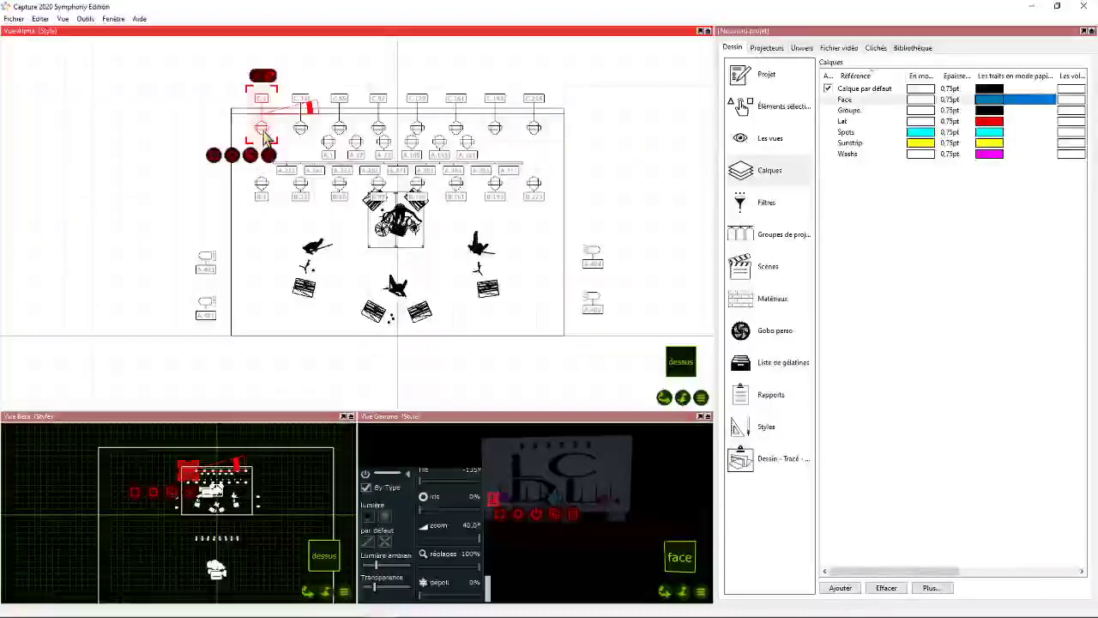
{"action": "left_click", "coordinate": [201, 94]}
{"action": "left_click", "coordinate": [261, 130]}
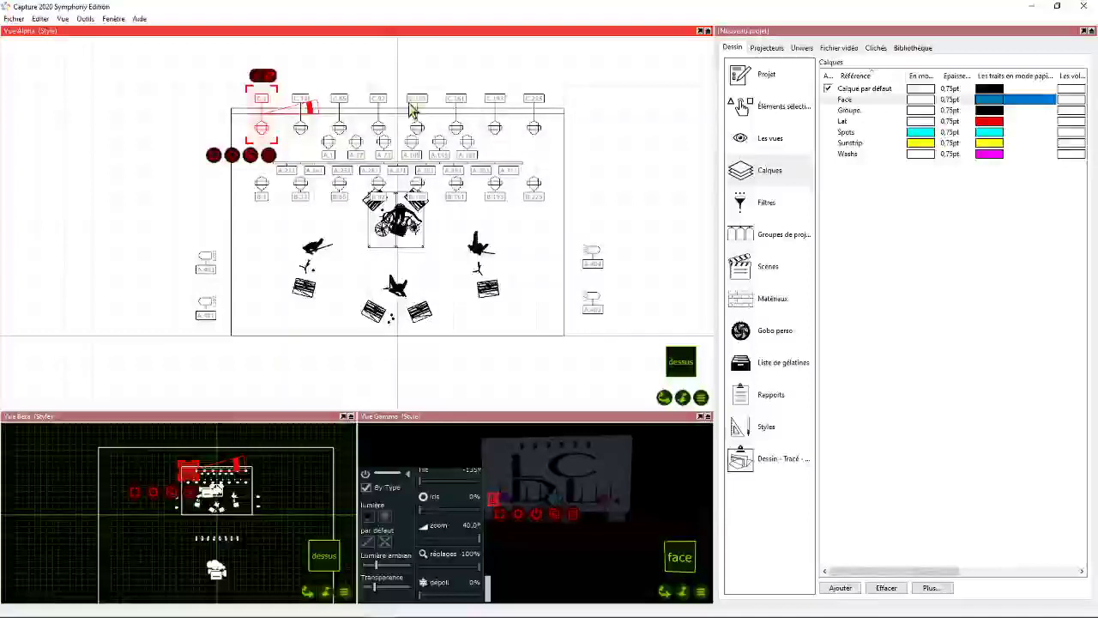
{"action": "right_click", "coordinate": [215, 158]}
{"action": "mouse_move", "coordinate": [241, 166]}
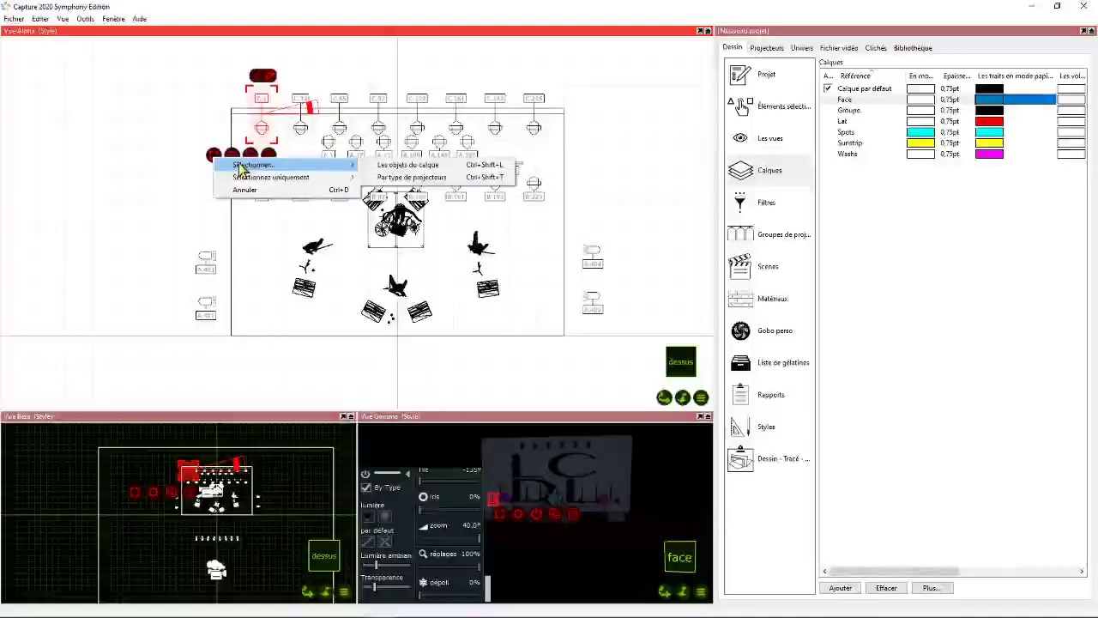
{"action": "left_click", "coordinate": [420, 178]}
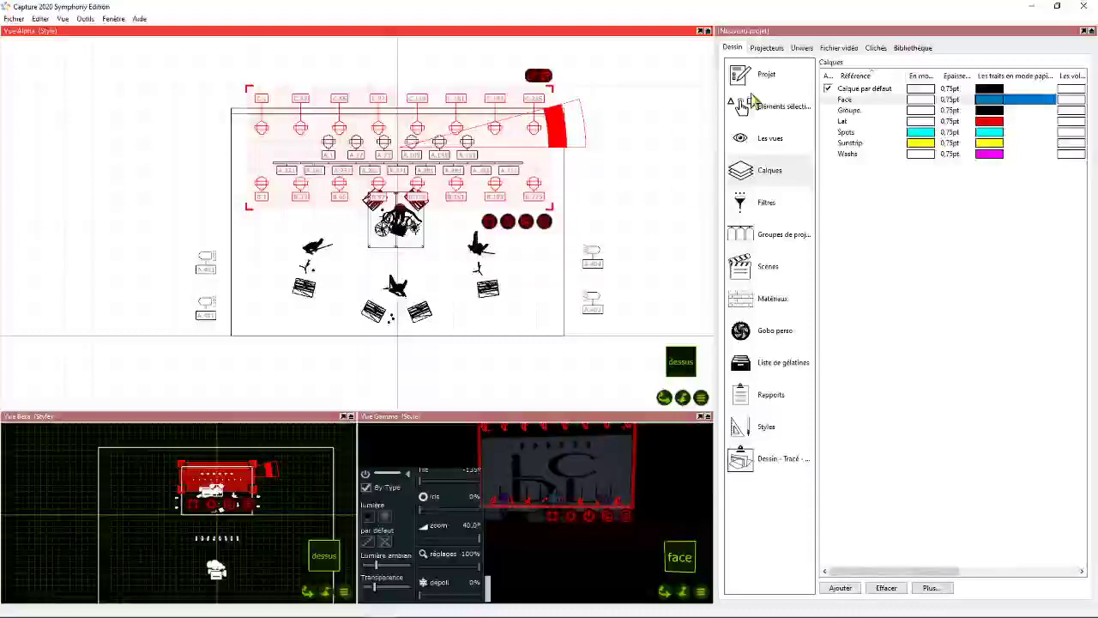
{"action": "left_click", "coordinate": [772, 107]}
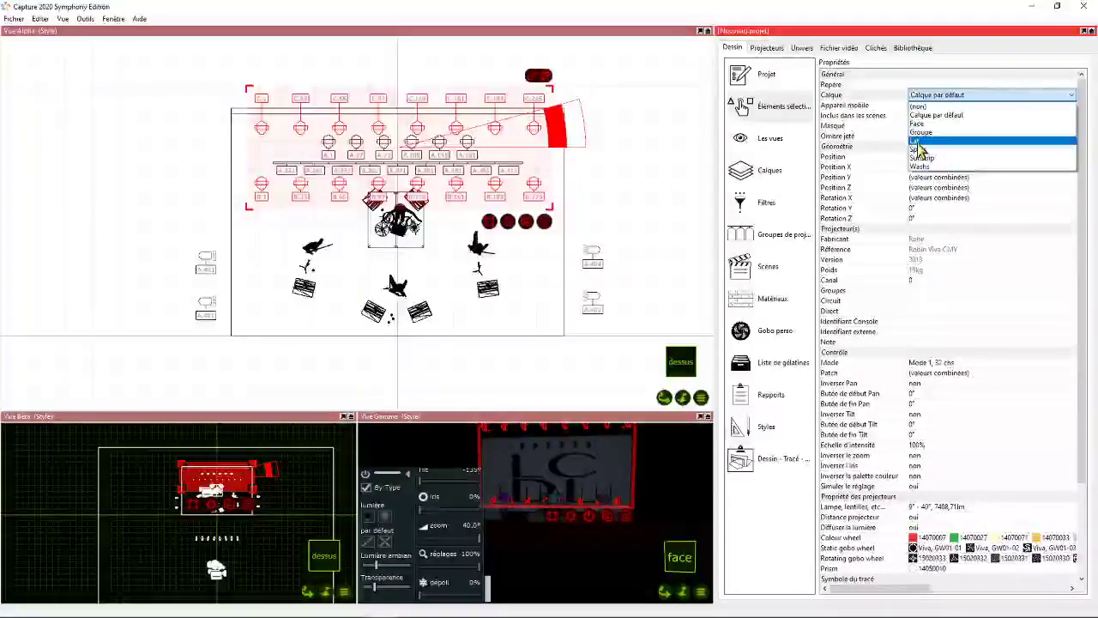
{"action": "left_click", "coordinate": [916, 150]}
{"action": "left_click", "coordinate": [649, 124]}
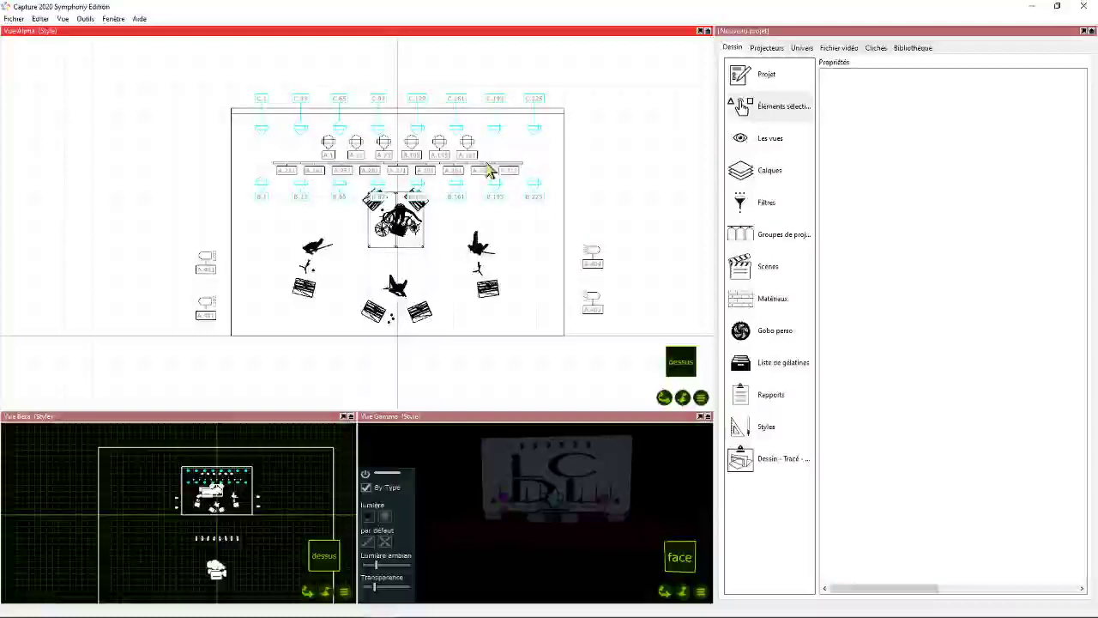
- Set the Spots layer's paper-mode line colour to medium blue (RGB 54, 95, 201)
{"action": "left_click", "coordinate": [770, 171]}
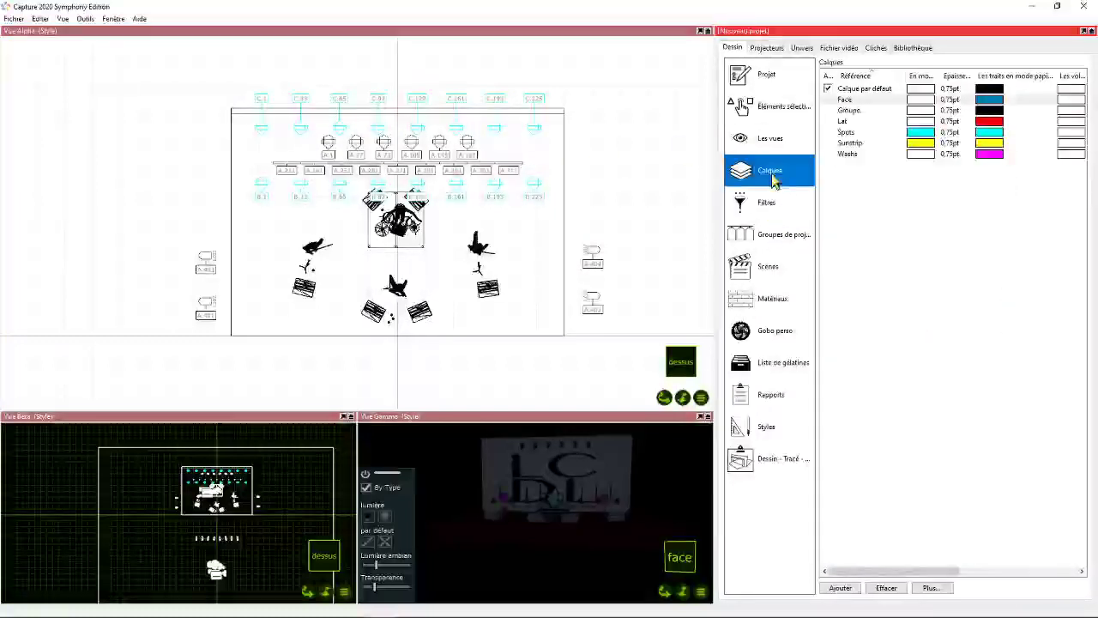
{"action": "double_click", "coordinate": [980, 136]}
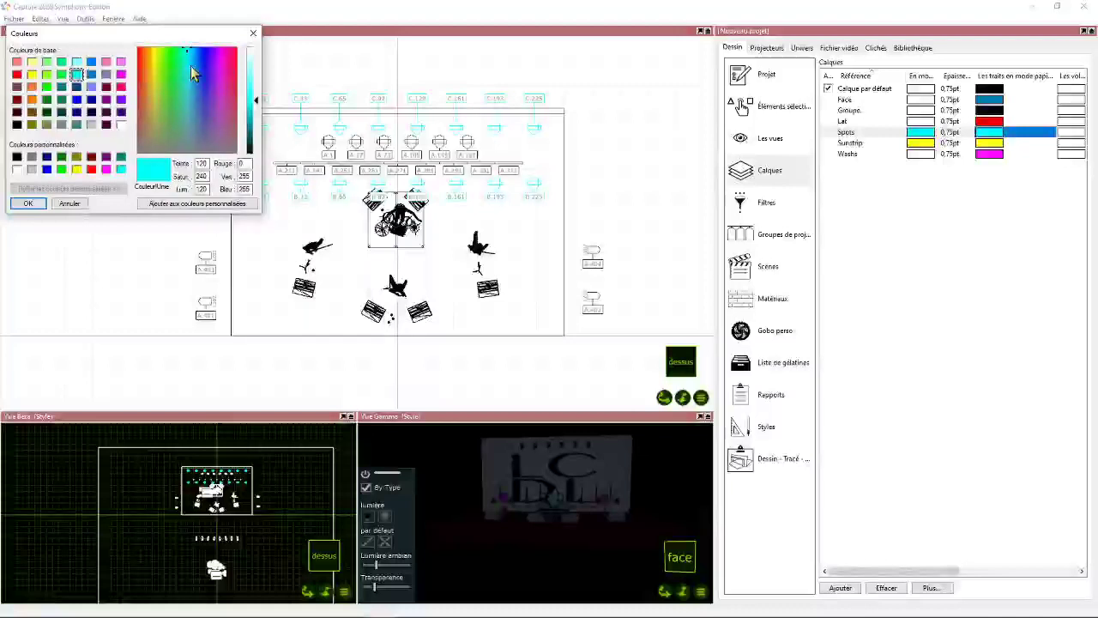
{"action": "left_click_drag", "start_coordinate": [191, 67], "coordinate": [200, 94]}
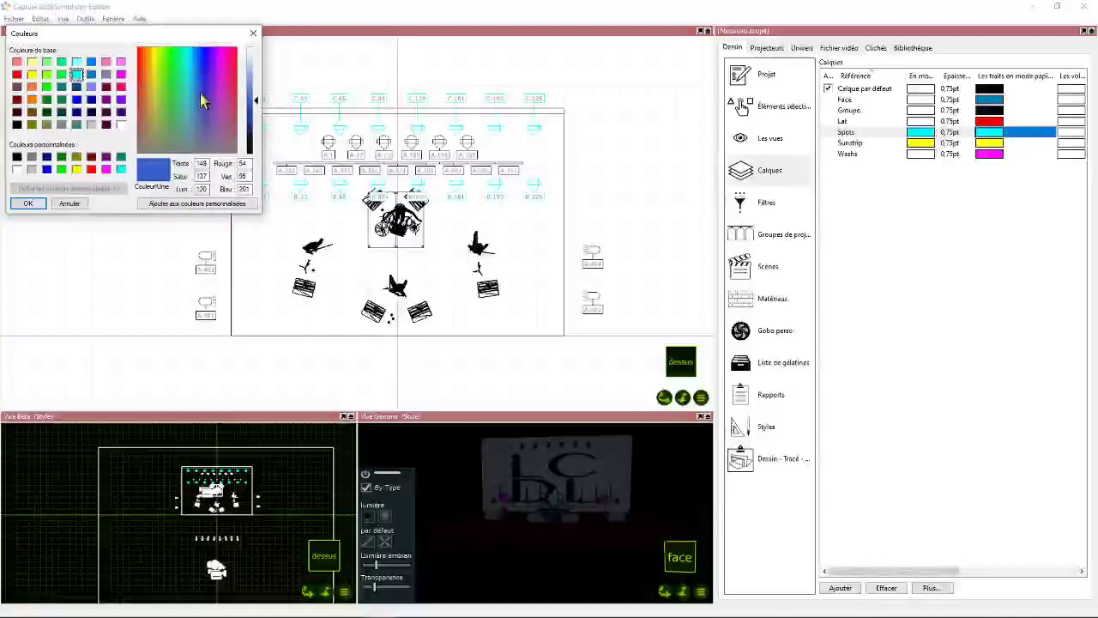
{"action": "left_click", "coordinate": [27, 203]}
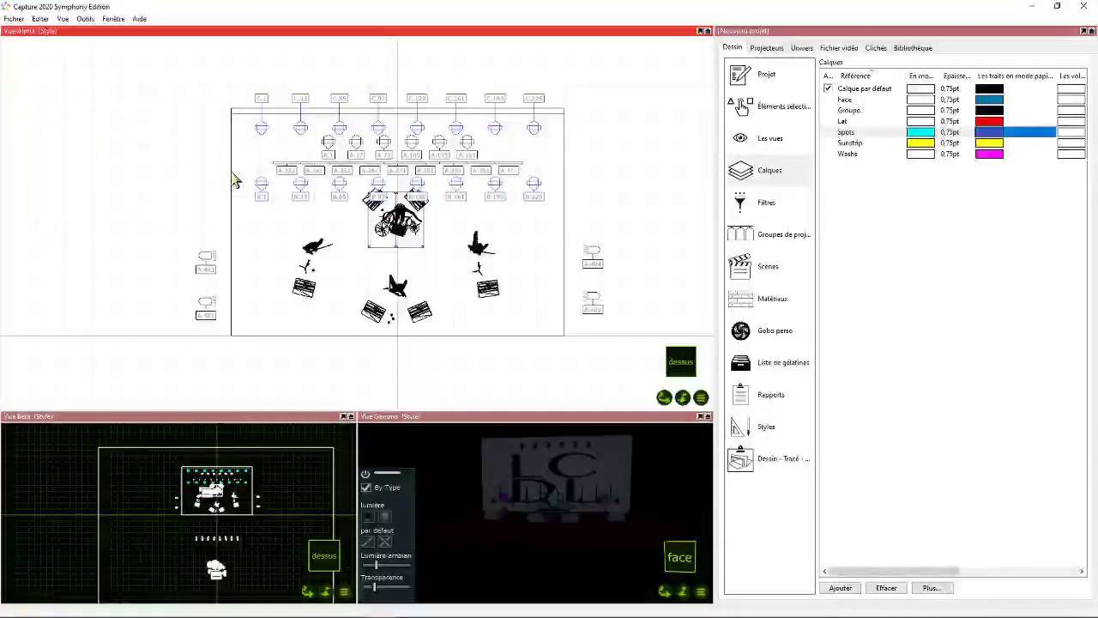
- Select all Ayrton Diablo fixtures in the middle row by fixture type and assign them to the Washs layer
{"action": "left_click", "coordinate": [328, 142]}
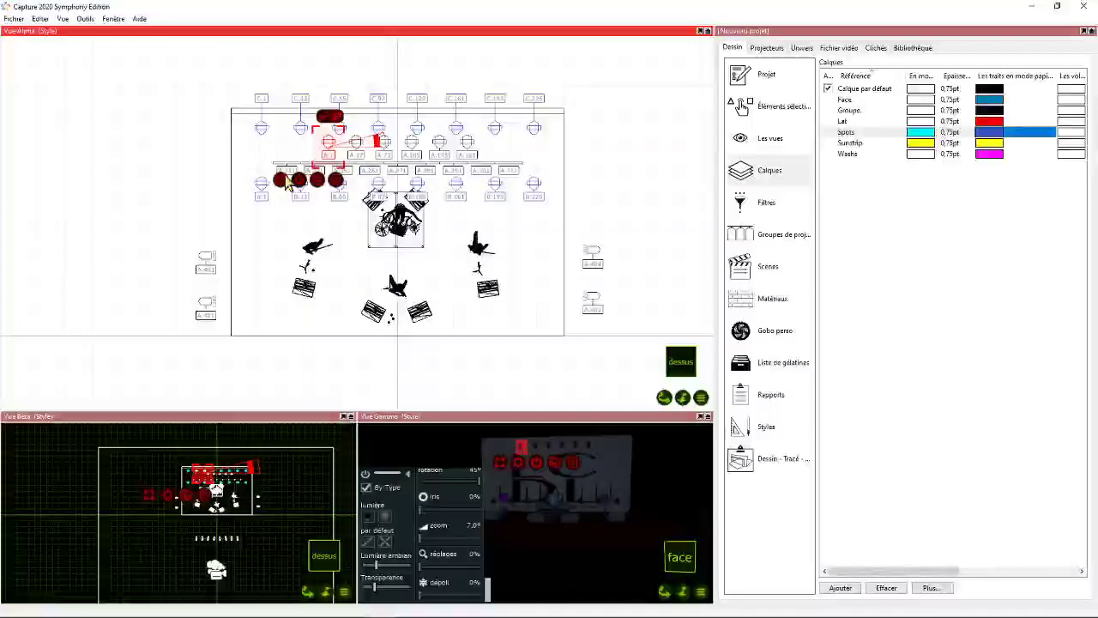
{"action": "right_click", "coordinate": [288, 181]}
{"action": "mouse_move", "coordinate": [412, 183]}
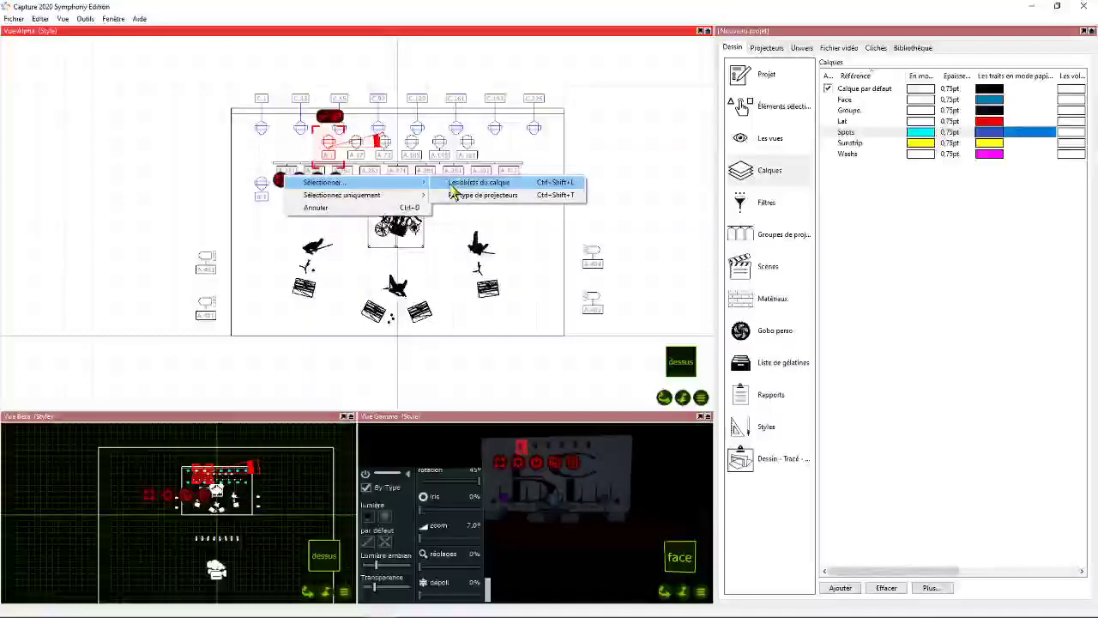
{"action": "left_click", "coordinate": [553, 199]}
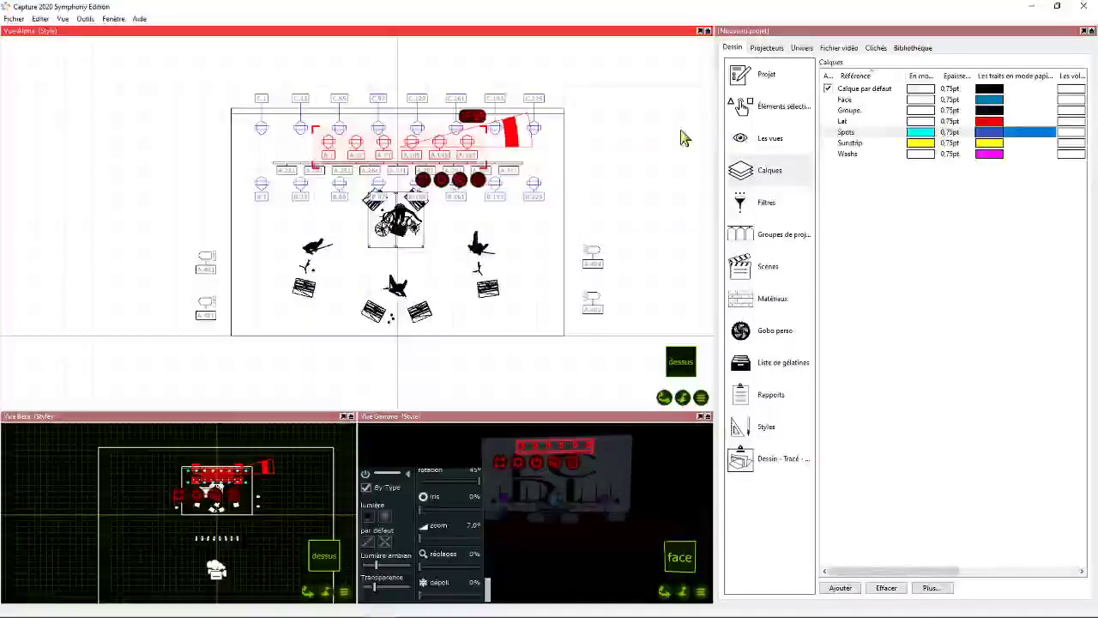
{"action": "left_click", "coordinate": [772, 106]}
{"action": "left_click", "coordinate": [944, 95]}
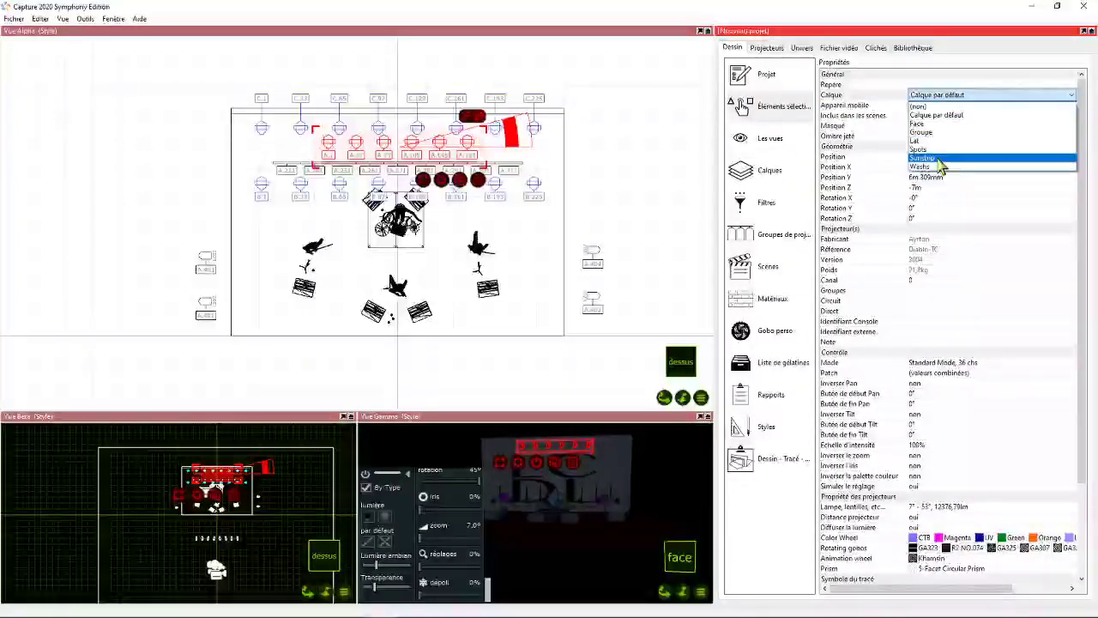
{"action": "left_click", "coordinate": [921, 166]}
{"action": "left_click", "coordinate": [625, 141]}
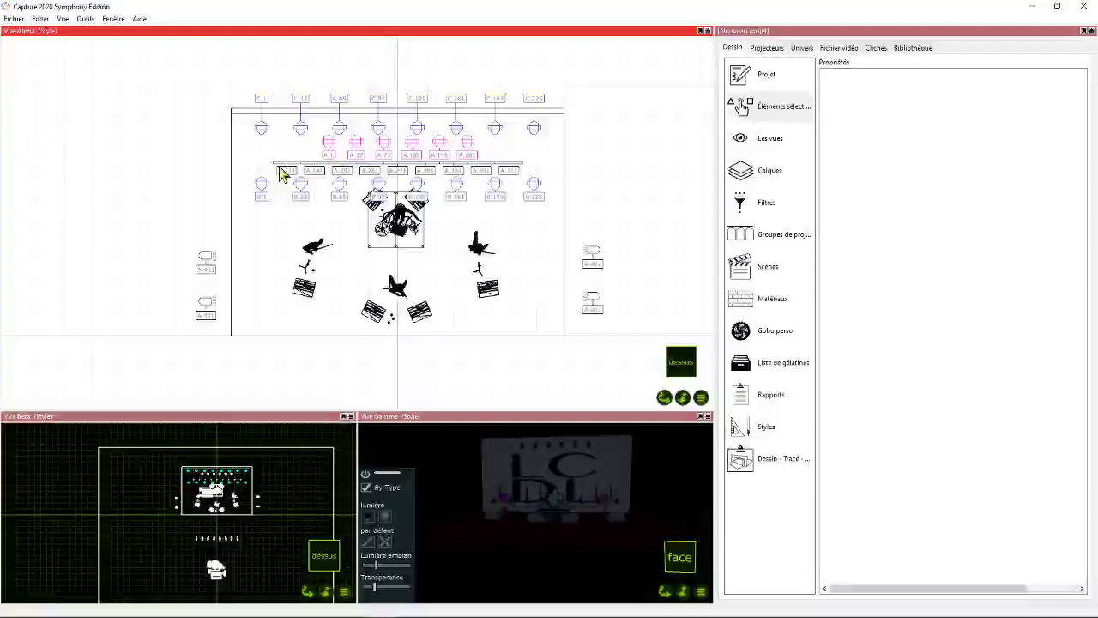
- Select all Sunstrip Active DMX fixtures along the bar and assign them to the Sunstrip layer
{"action": "left_click", "coordinate": [284, 173]}
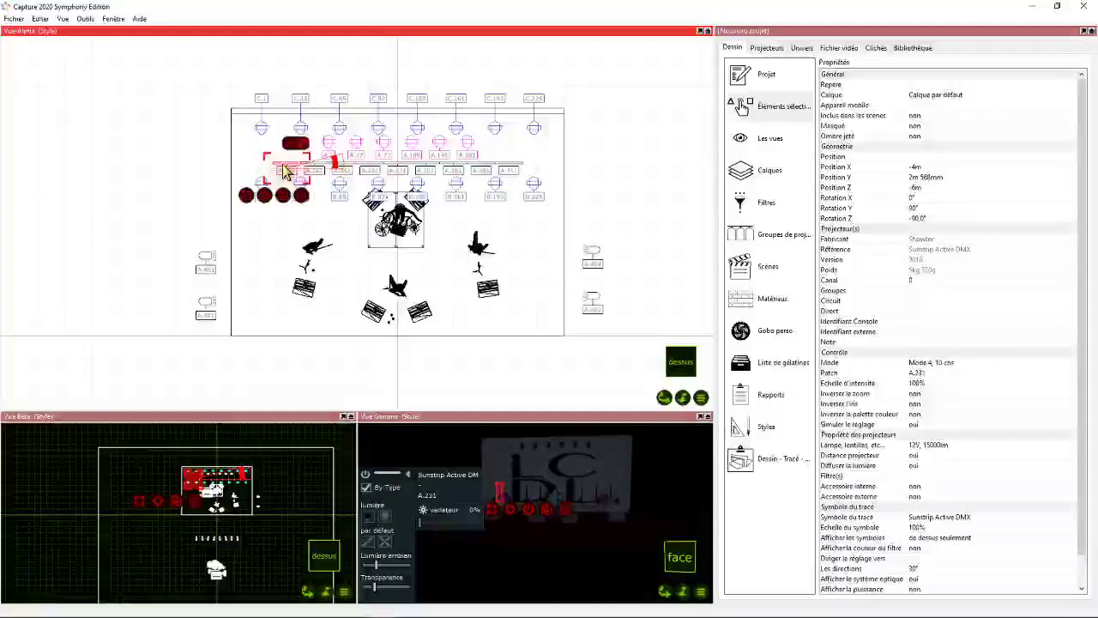
{"action": "left_click", "coordinate": [284, 173]}
{"action": "left_click", "coordinate": [962, 96]}
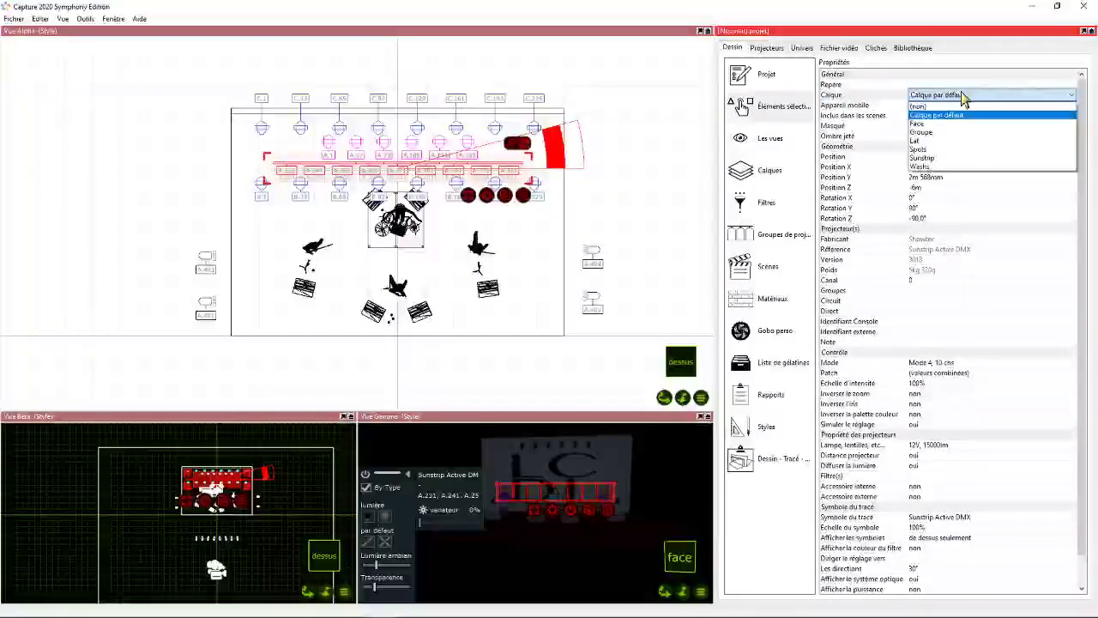
{"action": "left_click", "coordinate": [922, 158]}
{"action": "left_click", "coordinate": [195, 256]}
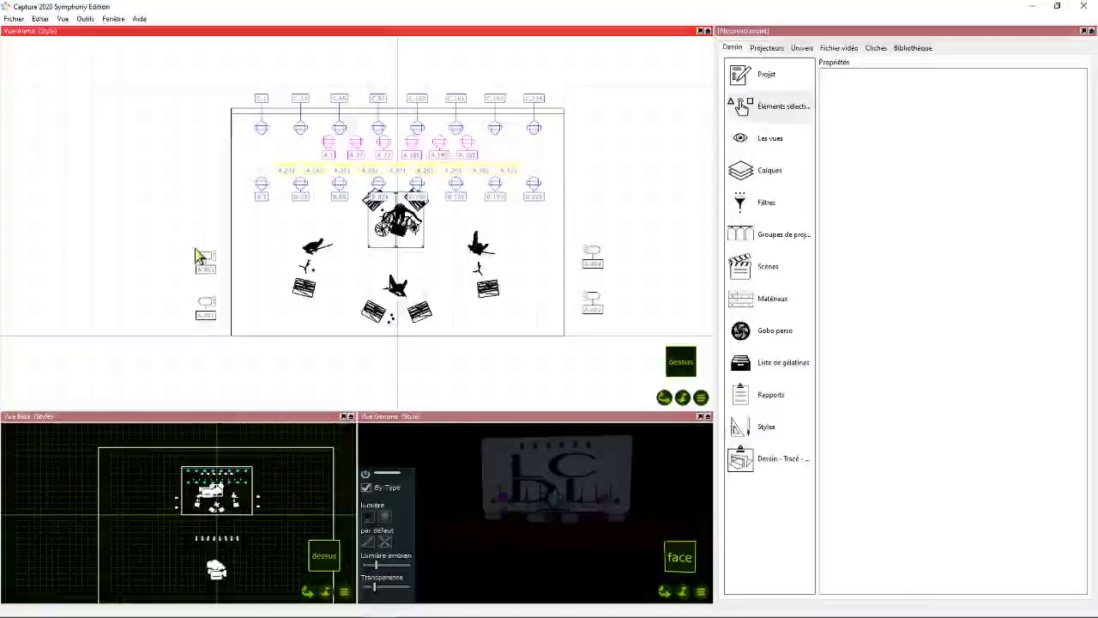
- Darken the Sunstrip layer's paper-mode line colour to olive yellow
{"action": "left_click", "coordinate": [290, 173]}
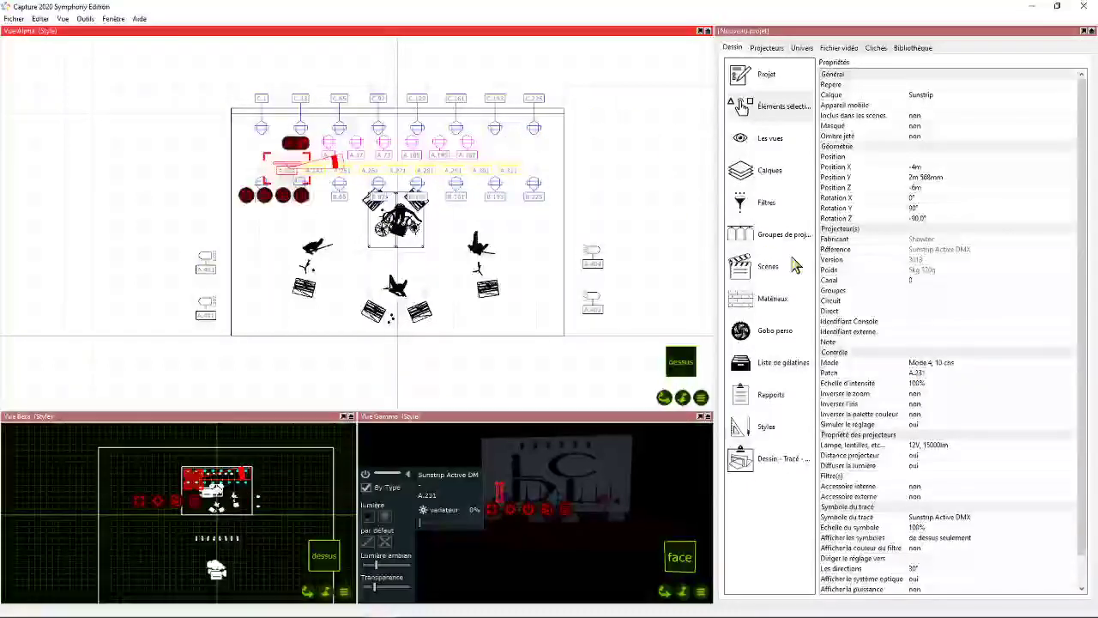
{"action": "left_click", "coordinate": [770, 170]}
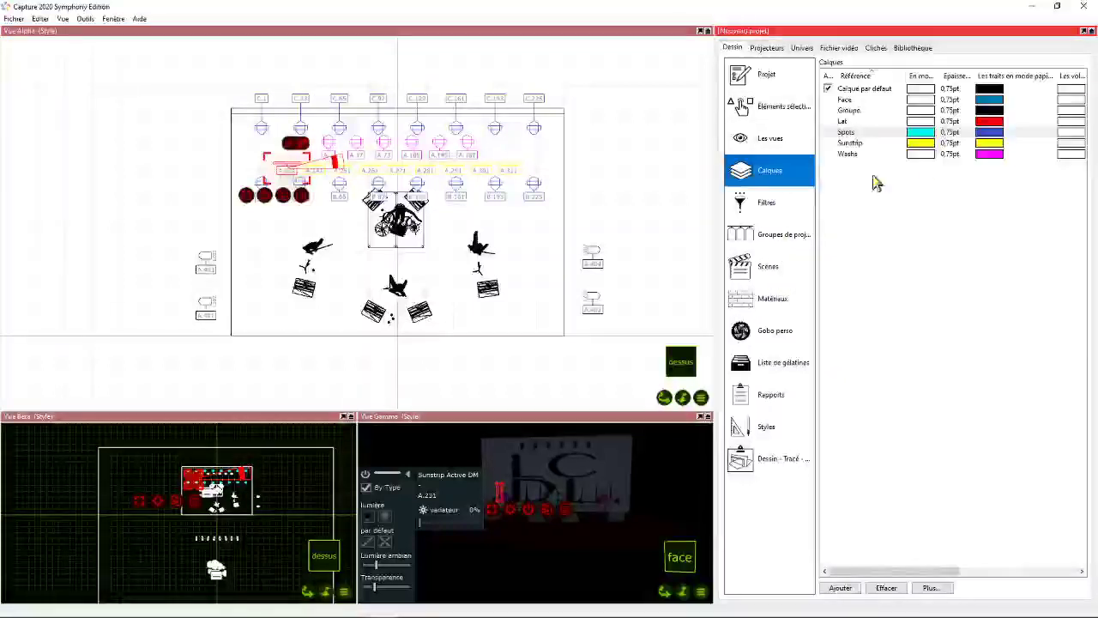
{"action": "double_click", "coordinate": [989, 143]}
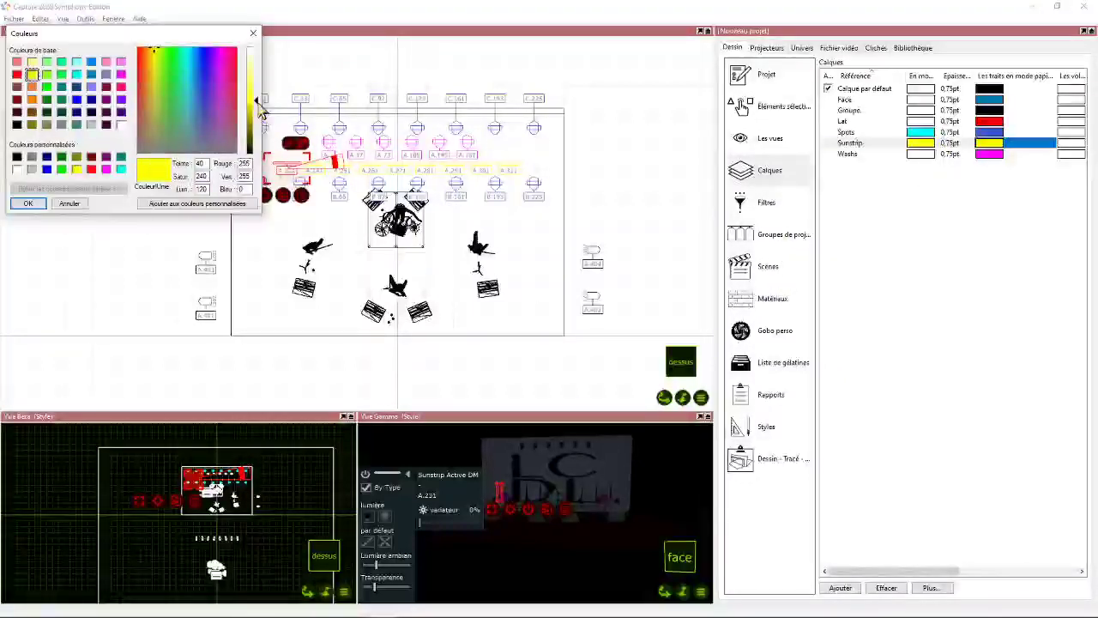
{"action": "left_click_drag", "start_coordinate": [255, 106], "coordinate": [255, 125]}
{"action": "left_click", "coordinate": [28, 203]}
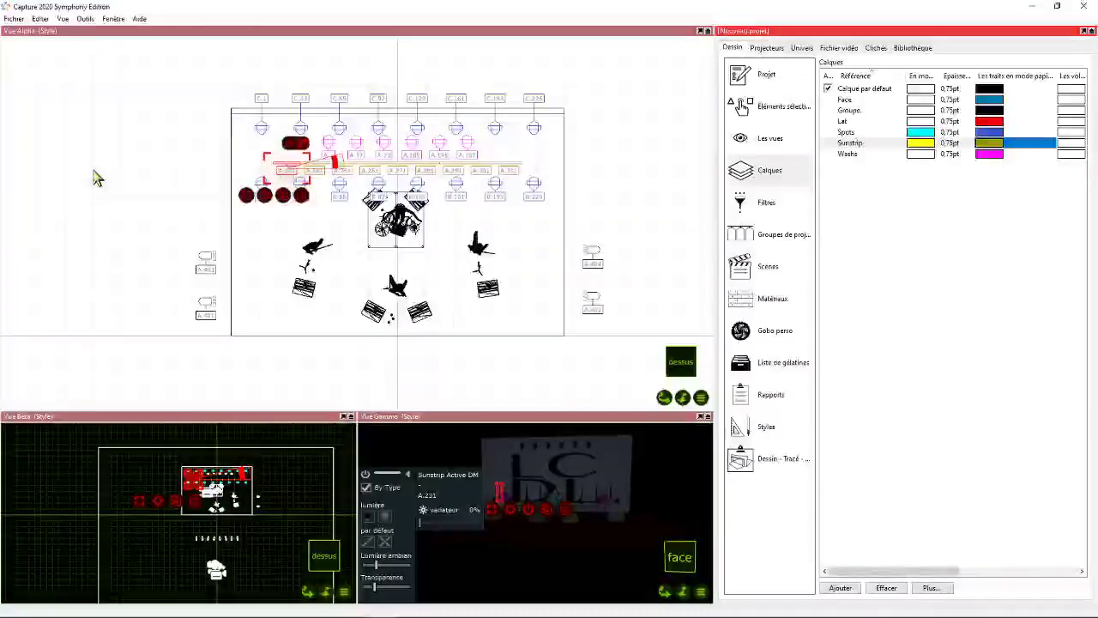
- Select all four Par 64 fixtures on both sides of the stage and assign them to the Lat layer
{"action": "left_click", "coordinate": [206, 264]}
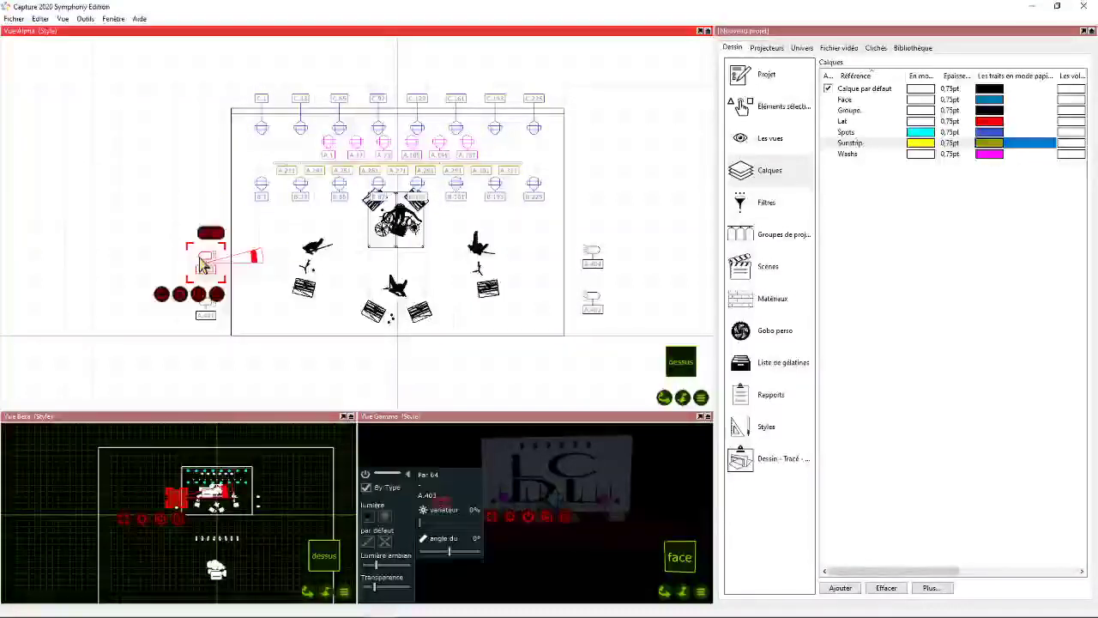
{"action": "left_click", "coordinate": [199, 294]}
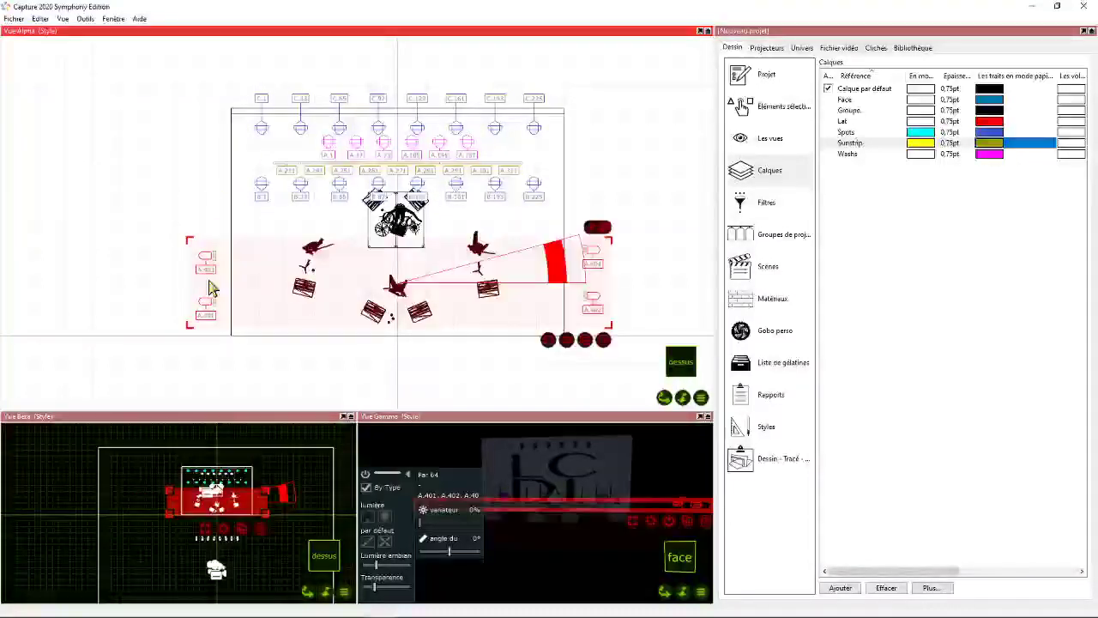
{"action": "scroll", "coordinate": [481, 257], "scroll_direction": "down", "scroll_amount": 2}
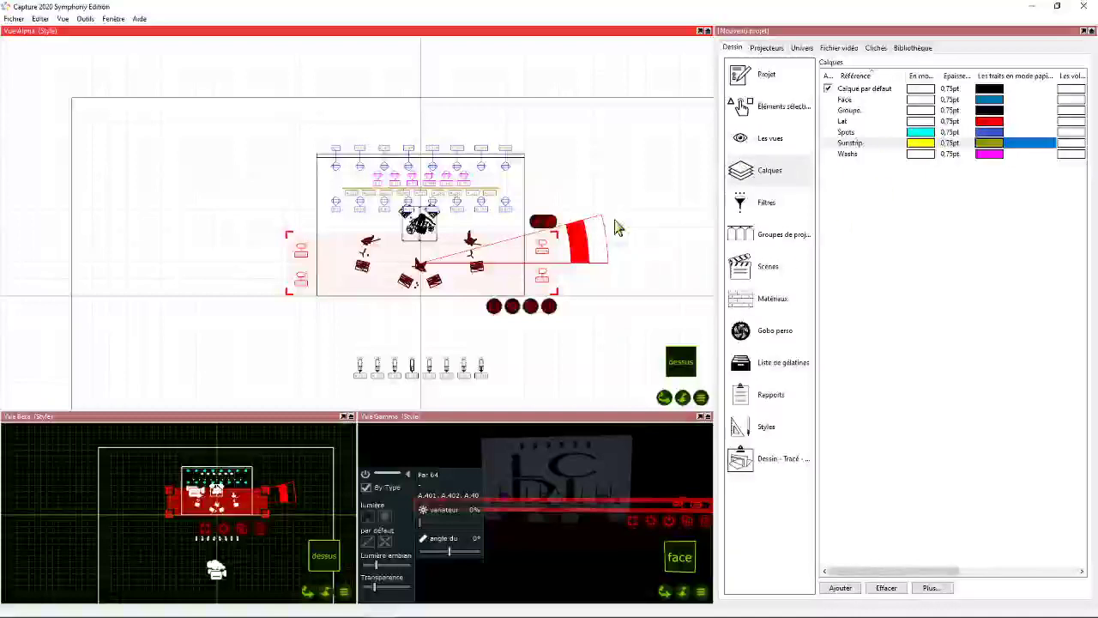
{"action": "left_click", "coordinate": [789, 118]}
{"action": "left_click", "coordinate": [933, 96]}
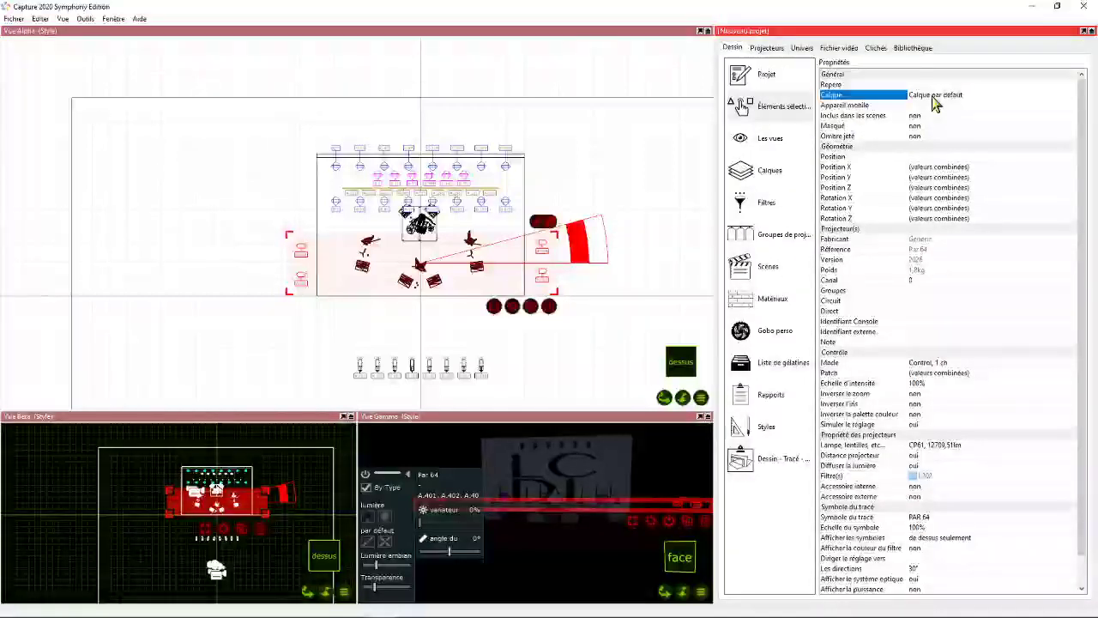
{"action": "left_click", "coordinate": [935, 96]}
{"action": "left_click", "coordinate": [923, 141]}
- Select the row of Robert Juliat front-light fixtures below the stage and assign it to the Face layer
{"action": "left_click_drag", "start_coordinate": [304, 323], "coordinate": [533, 410]}
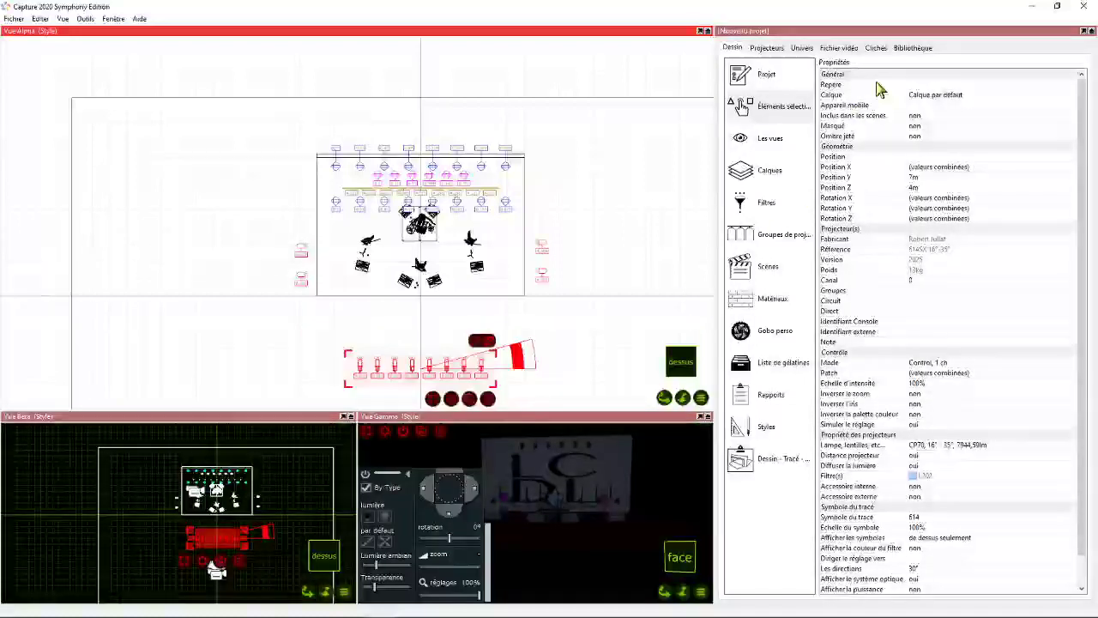
{"action": "left_click", "coordinate": [928, 94]}
{"action": "left_click", "coordinate": [922, 141]}
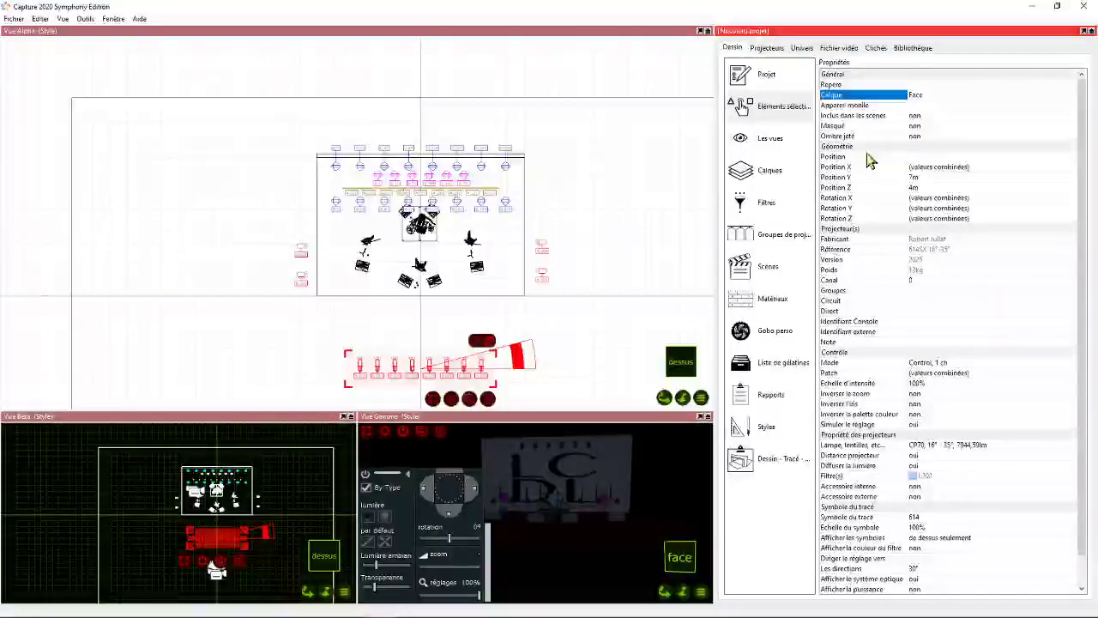
{"action": "left_click", "coordinate": [363, 321]}
{"action": "left_click_drag", "start_coordinate": [664, 397], "coordinate": [645, 373]}
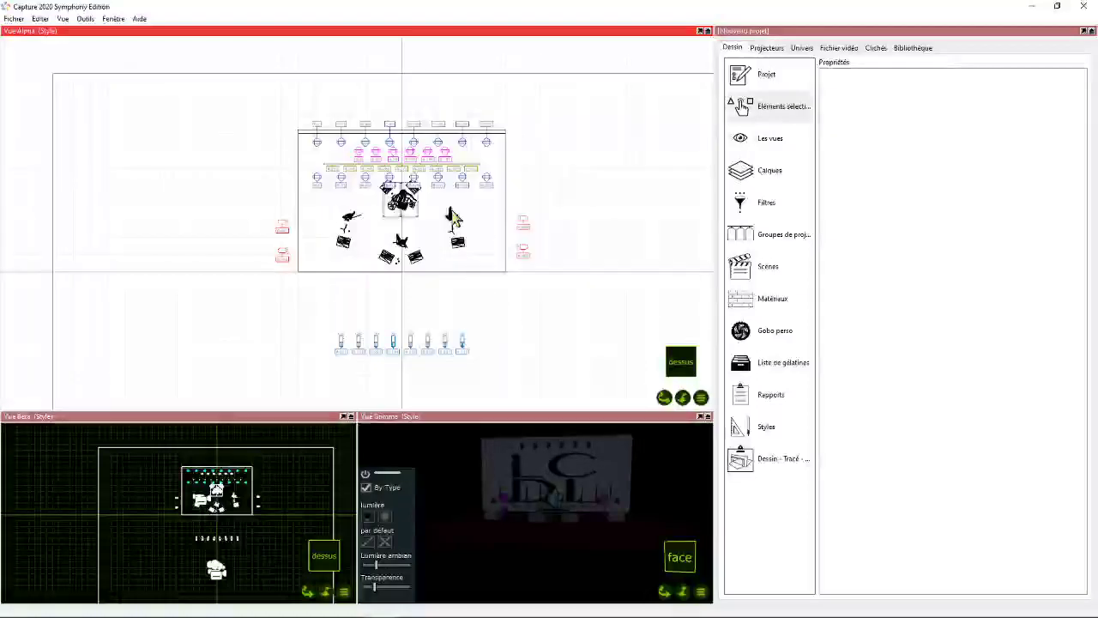
{"action": "scroll", "coordinate": [359, 210], "scroll_direction": "up", "scroll_amount": 3}
{"action": "scroll", "coordinate": [357, 210], "scroll_direction": "down", "scroll_amount": 3}
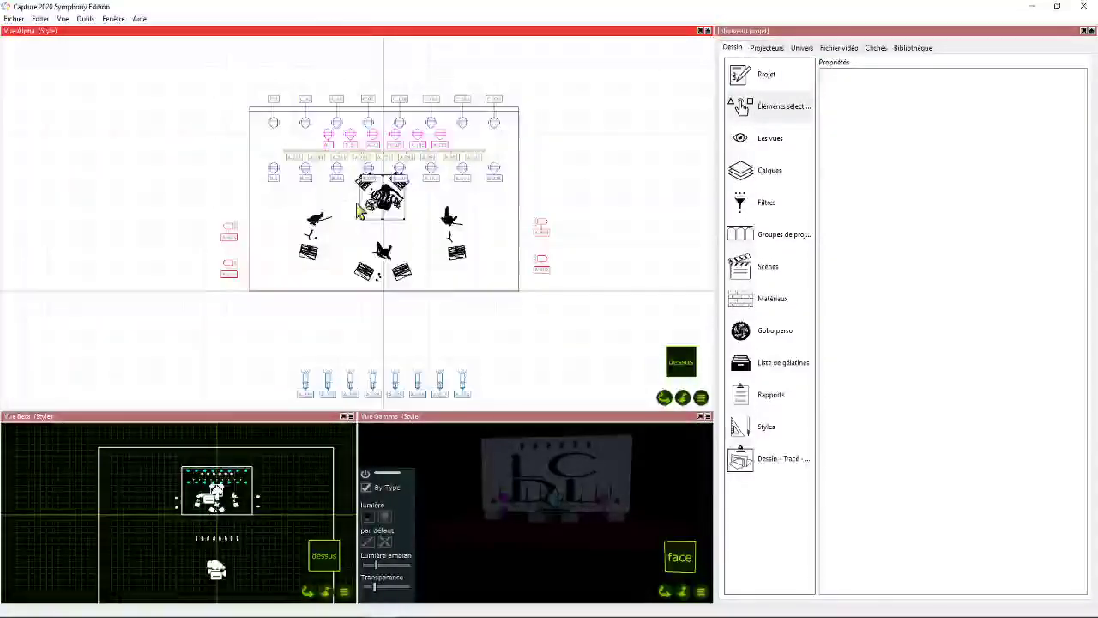
{"action": "left_click_drag", "start_coordinate": [665, 398], "coordinate": [677, 378]}
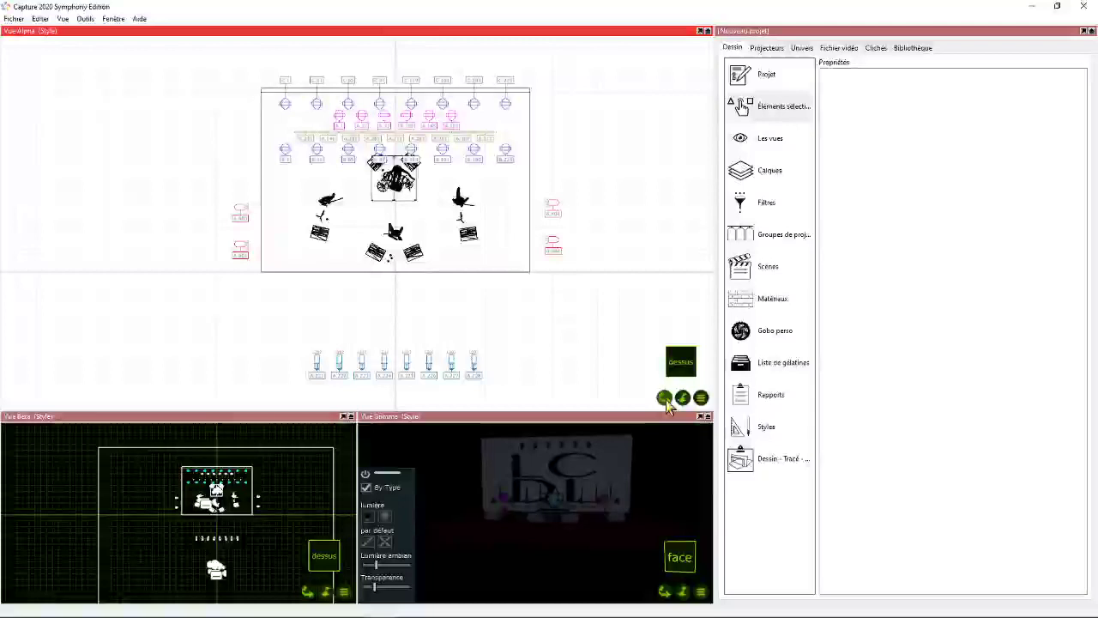
- Create a new plot and name it Gril
{"action": "left_click", "coordinate": [767, 462]}
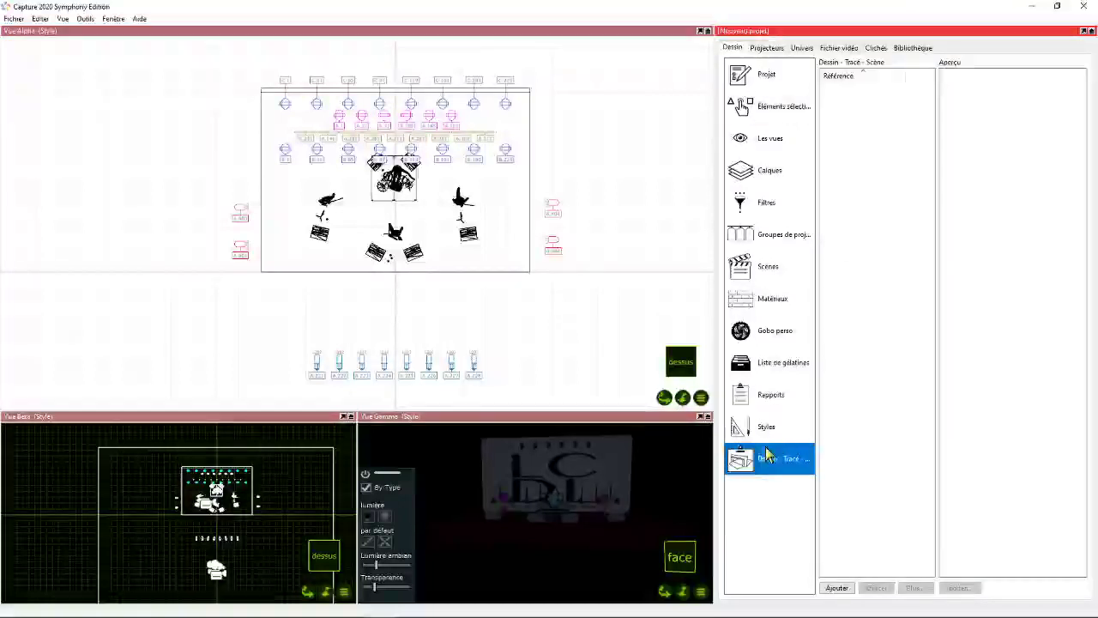
{"action": "left_click", "coordinate": [836, 589]}
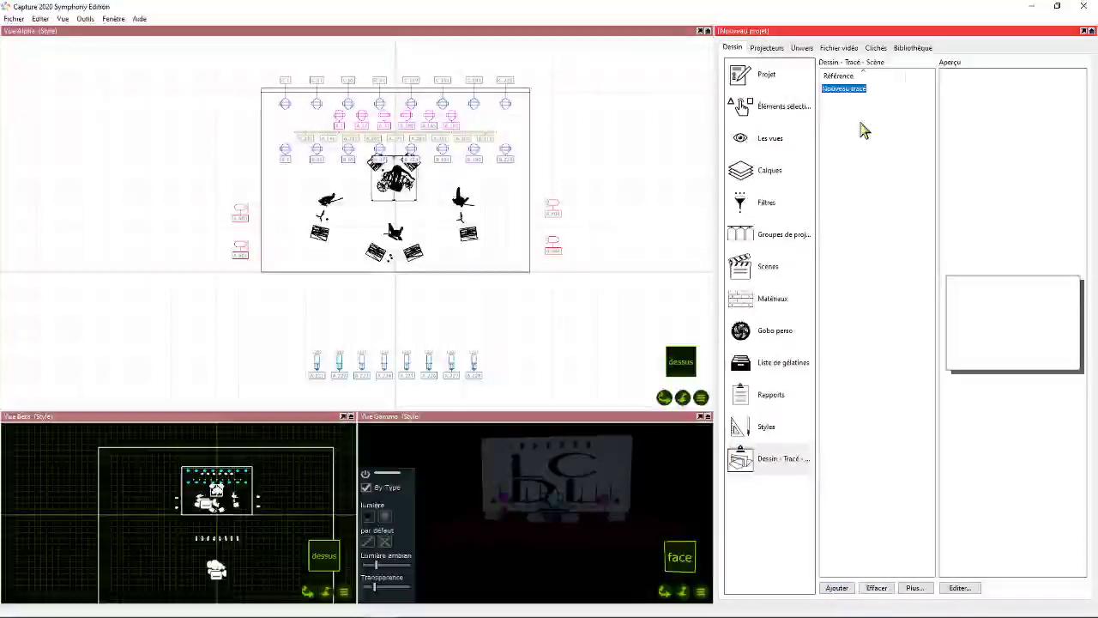
{"action": "type", "text": "Gril"}
{"action": "key", "text": "Return"}
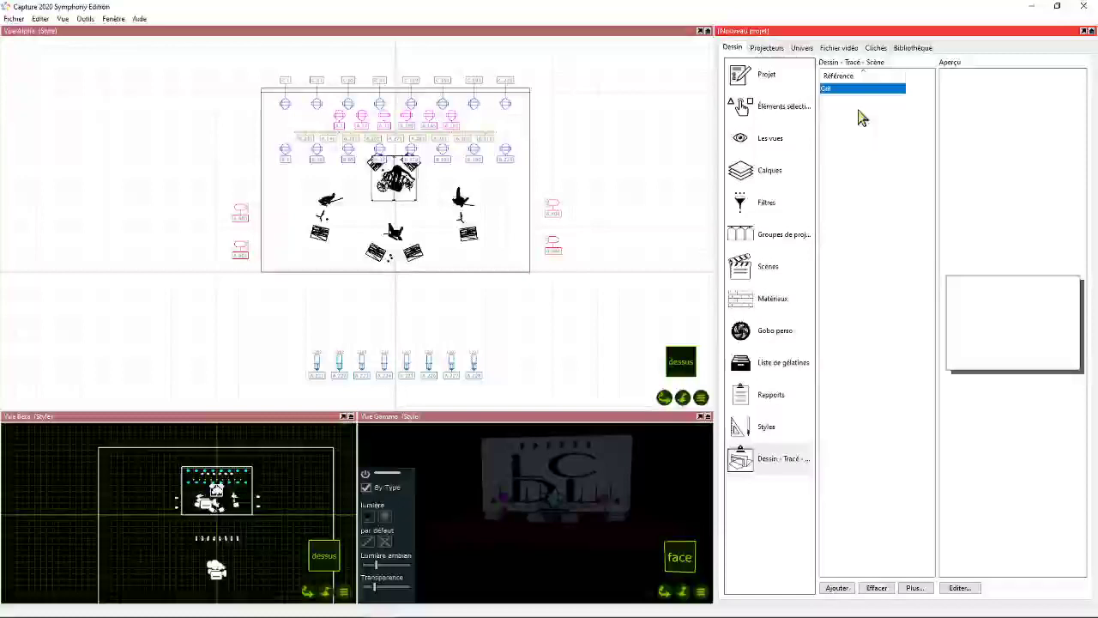
{"action": "left_click", "coordinate": [836, 588]}
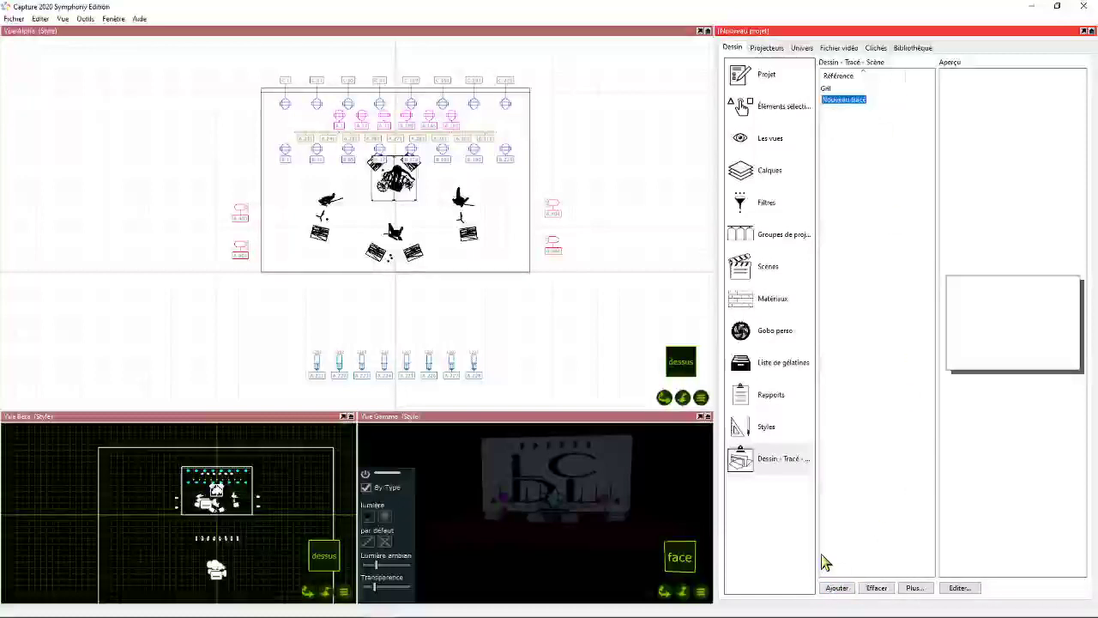
{"action": "type", "text": "S"}
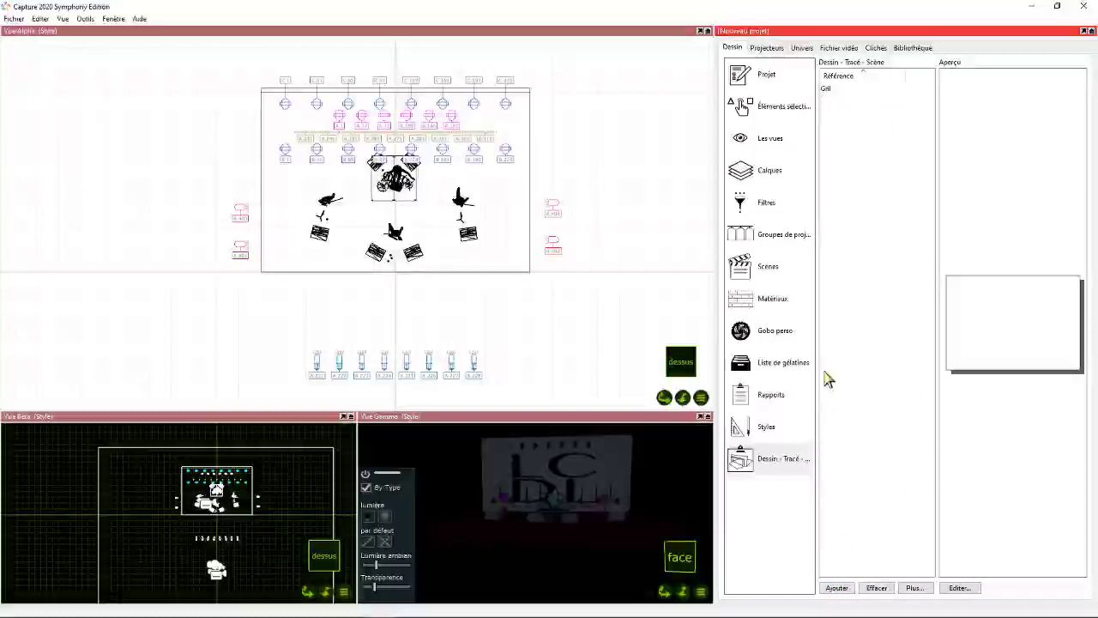
{"action": "left_click", "coordinate": [855, 102]}
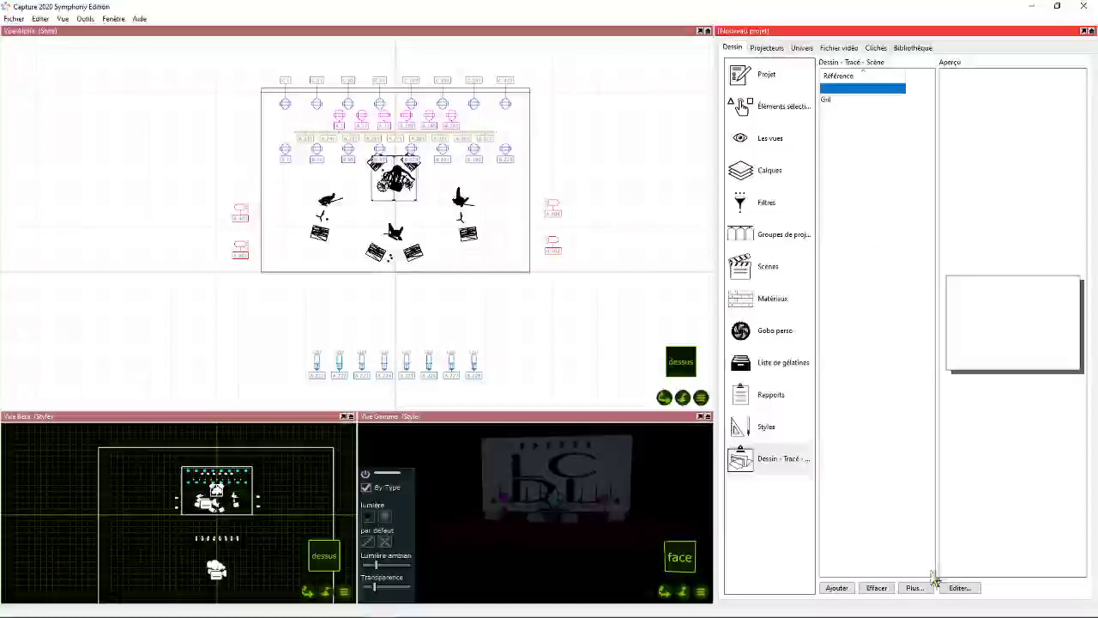
{"action": "left_click", "coordinate": [877, 589]}
- Open the Gril plot for editing, insert a view at the page's upper-left corner and enlarge it across most of the sheet
{"action": "left_click", "coordinate": [959, 588]}
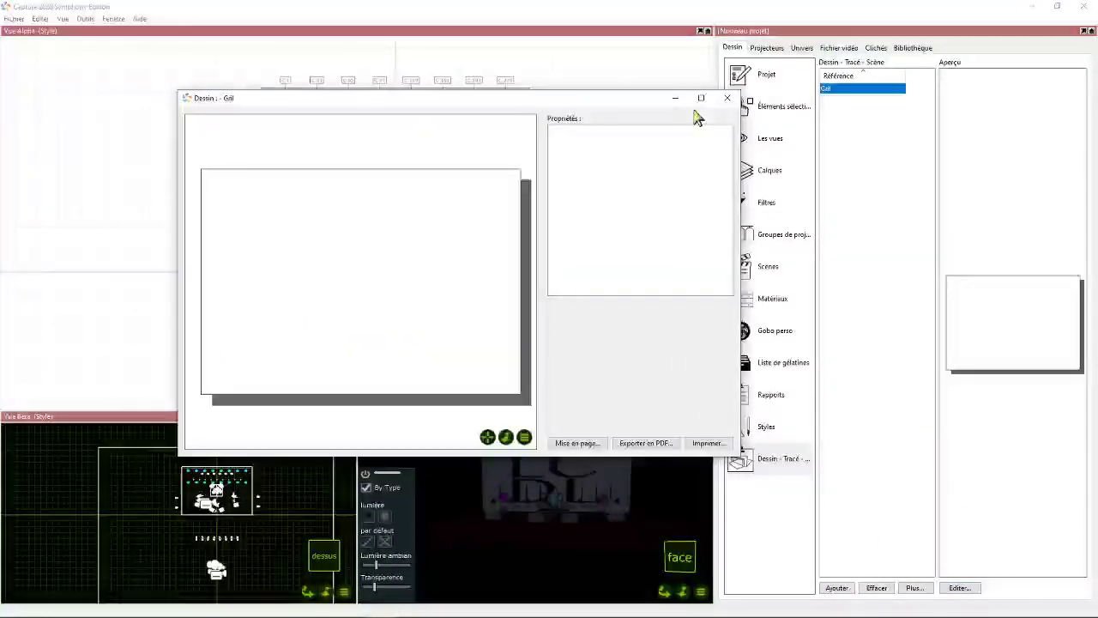
{"action": "left_click", "coordinate": [701, 98]}
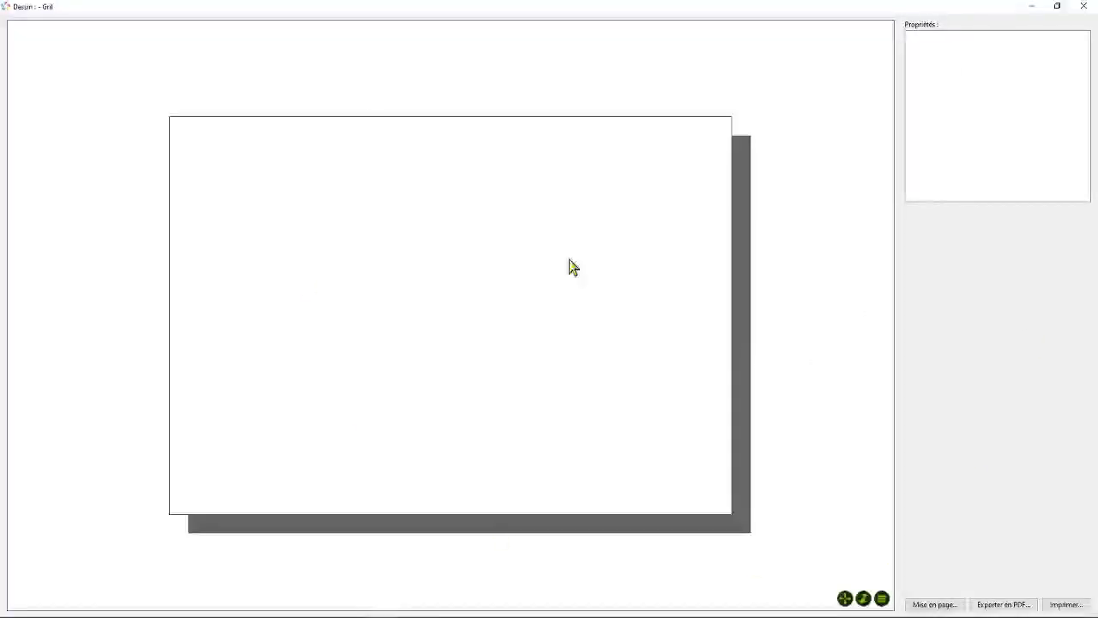
{"action": "right_click", "coordinate": [178, 126]}
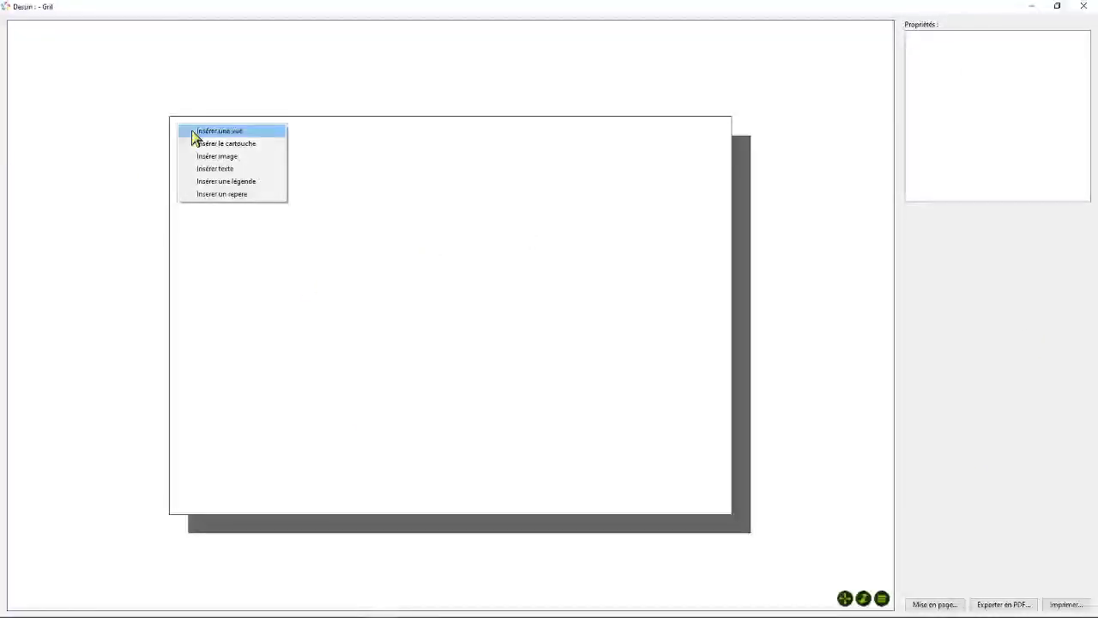
{"action": "left_click", "coordinate": [194, 131]}
{"action": "left_click_drag", "start_coordinate": [245, 169], "coordinate": [357, 223]}
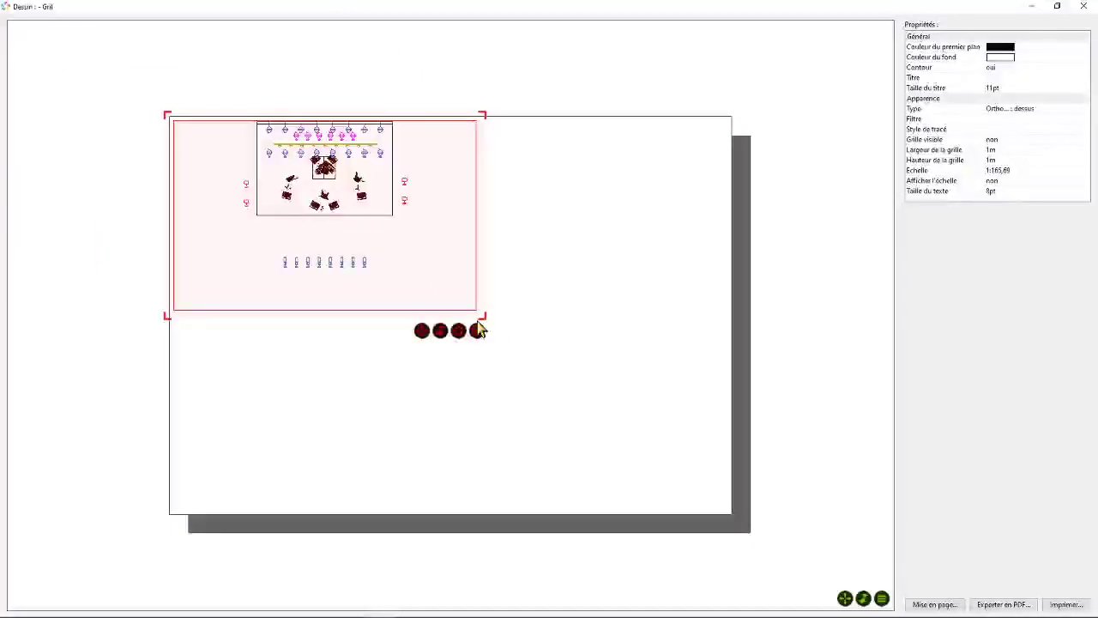
{"action": "left_click_drag", "start_coordinate": [490, 326], "coordinate": [640, 428]}
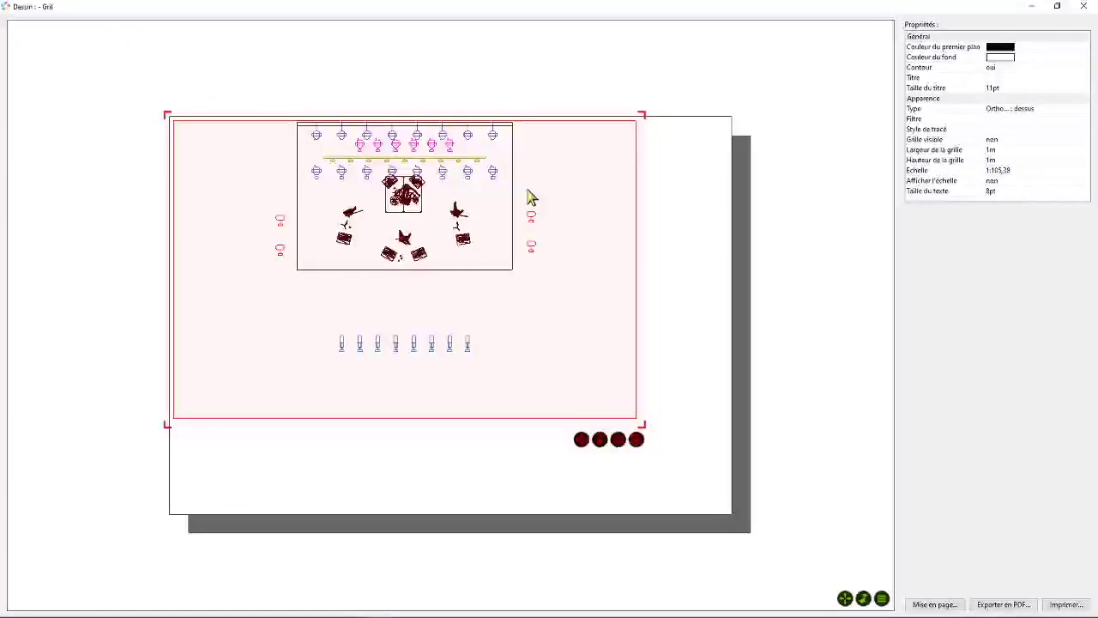
- Rescale the stage drawing inside the view to about 1:91 and recentre it so all fixtures fit the frame
{"action": "left_click", "coordinate": [845, 598]}
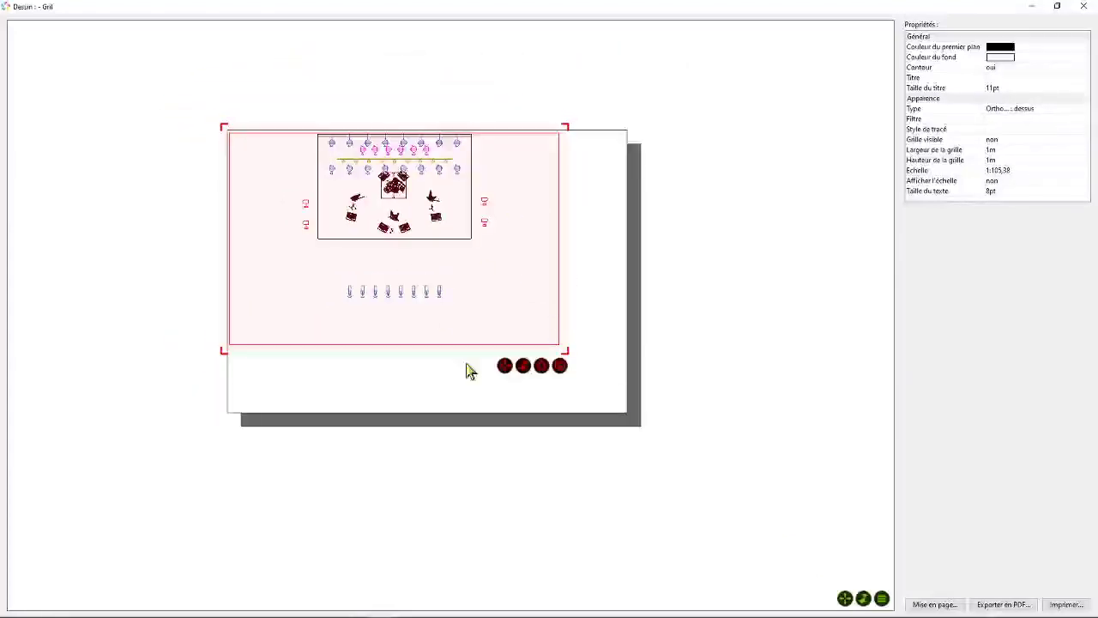
{"action": "left_click", "coordinate": [525, 366]}
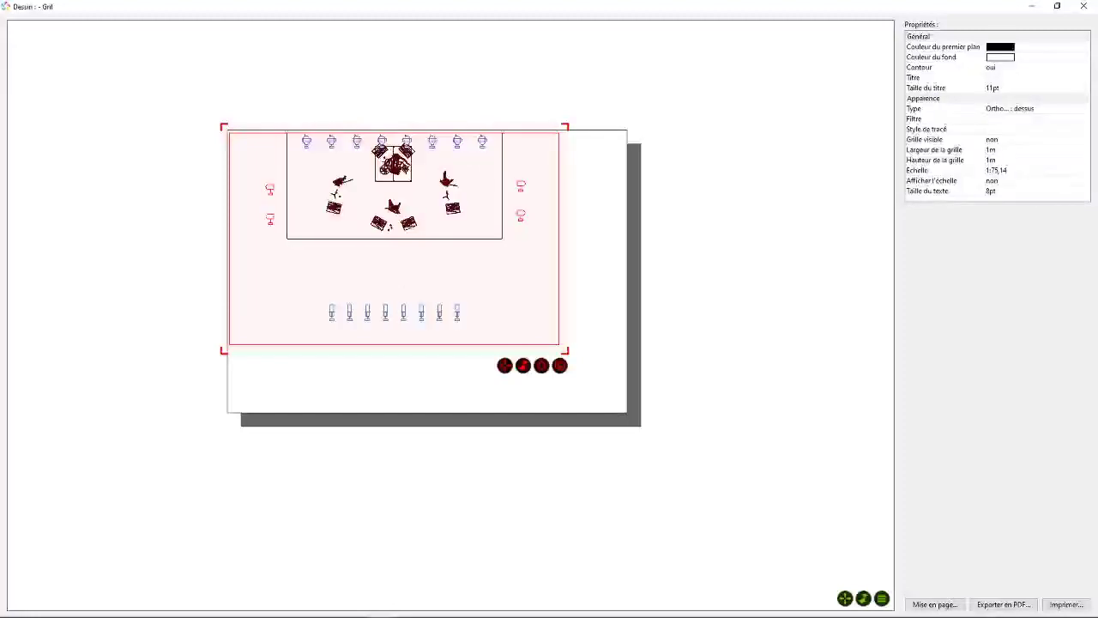
{"action": "mouse_move", "coordinate": [506, 368]}
{"action": "left_mouse_down"}
{"action": "mouse_move", "coordinate": [499, 398]}
{"action": "mouse_move", "coordinate": [524, 372]}
{"action": "mouse_move", "coordinate": [524, 386]}
{"action": "mouse_move", "coordinate": [516, 368]}
{"action": "mouse_move", "coordinate": [523, 383]}
{"action": "mouse_move", "coordinate": [506, 373]}
{"action": "left_mouse_up"}
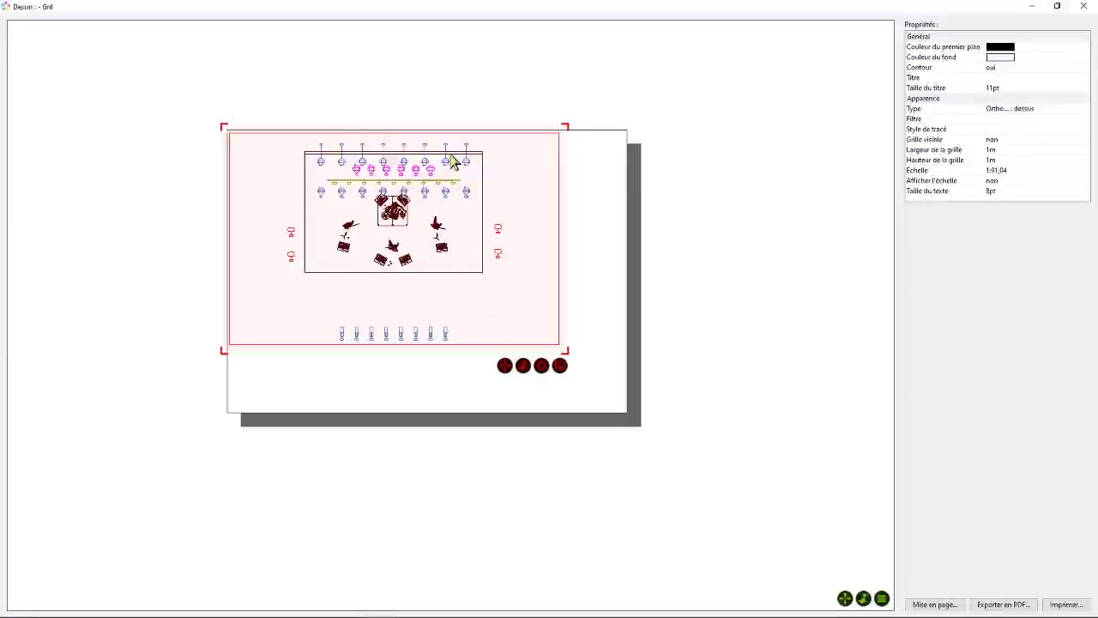
- Apply the plot style named Style to the inserted view and check the fixture labels on the page
{"action": "left_click", "coordinate": [1004, 131]}
{"action": "left_click", "coordinate": [1003, 146]}
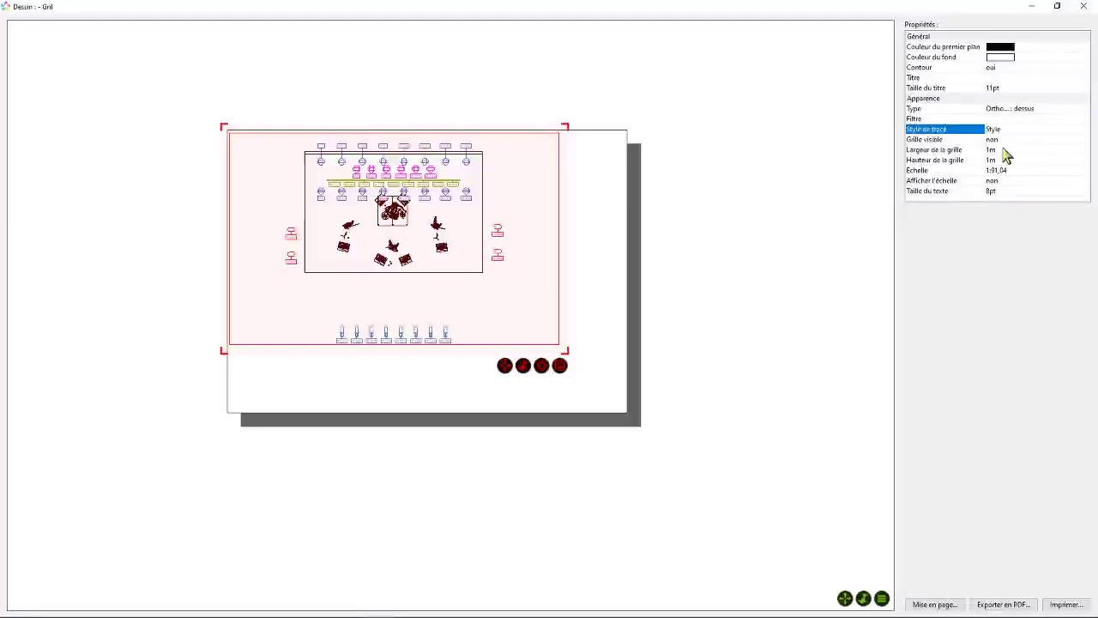
{"action": "left_click", "coordinate": [579, 78]}
{"action": "scroll", "coordinate": [395, 188], "scroll_direction": "up", "scroll_amount": 3}
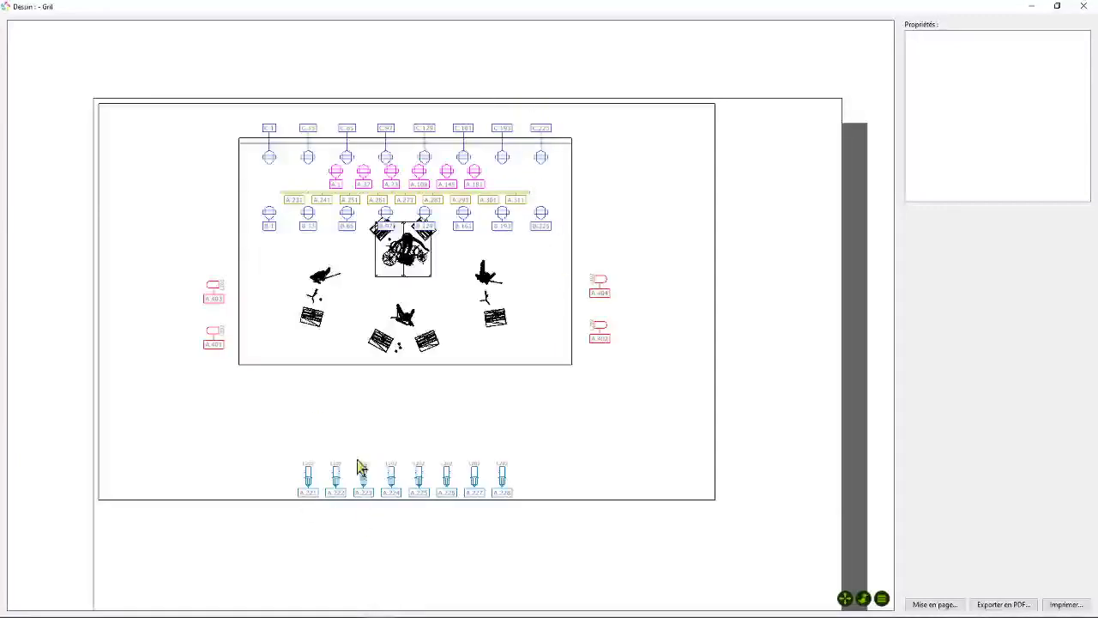
{"action": "scroll", "coordinate": [383, 363], "scroll_direction": "down", "scroll_amount": 1}
{"action": "scroll", "coordinate": [417, 320], "scroll_direction": "up", "scroll_amount": 2}
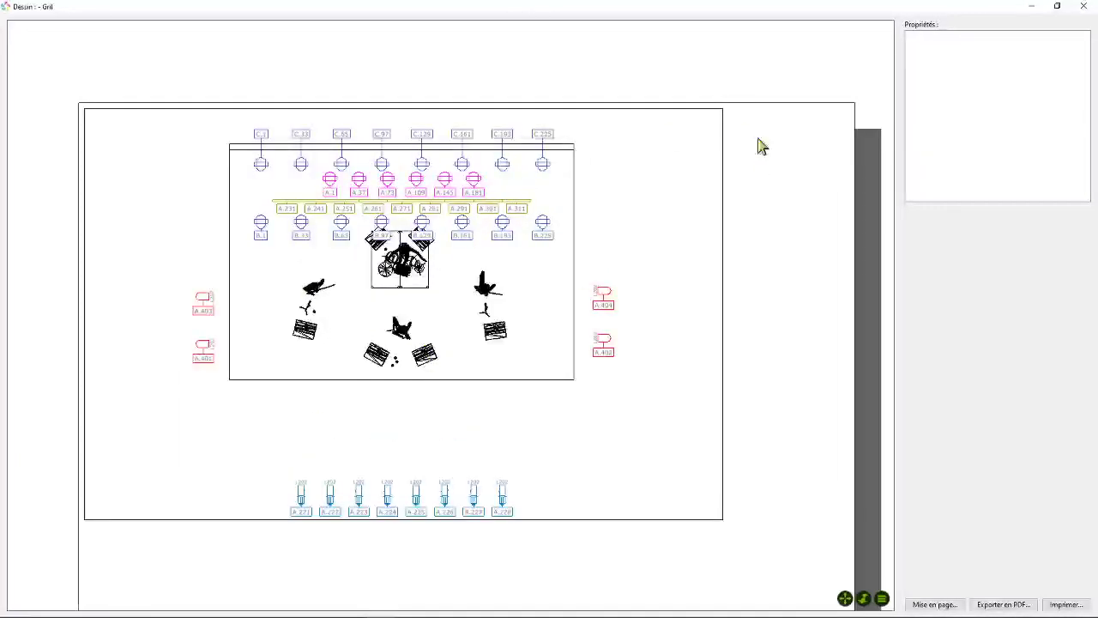
{"action": "scroll", "coordinate": [746, 141], "scroll_direction": "down", "scroll_amount": 3}
{"action": "scroll", "coordinate": [749, 123], "scroll_direction": "up", "scroll_amount": 2}
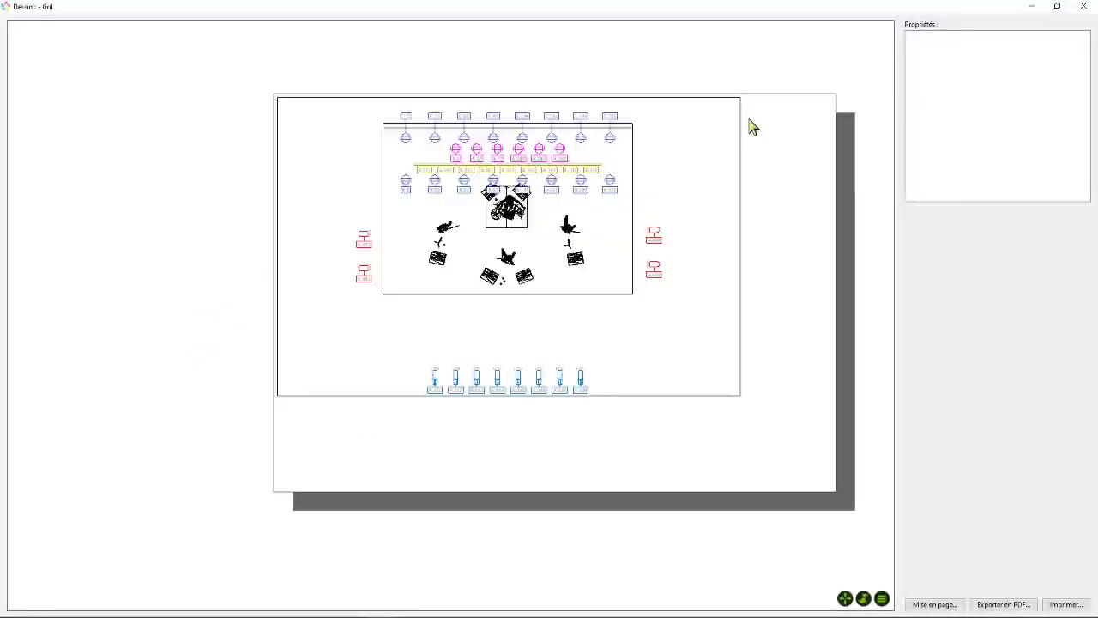
- Insert an equipment legend and place it in the page's upper-right corner beside the view
{"action": "right_click", "coordinate": [752, 126]}
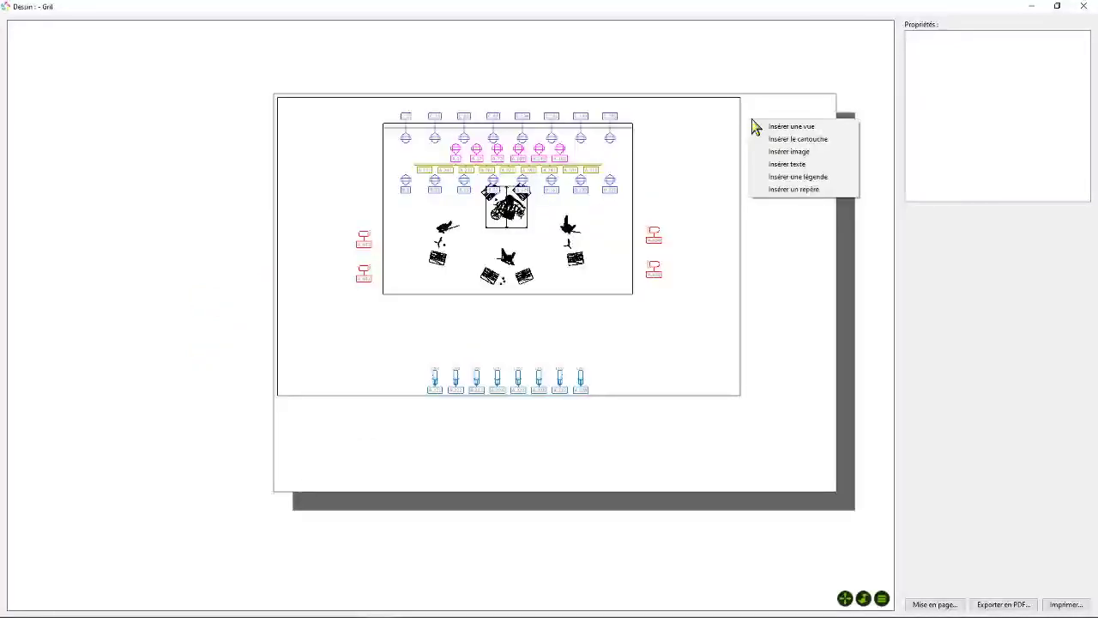
{"action": "left_click", "coordinate": [791, 177]}
{"action": "mouse_move", "coordinate": [748, 133]}
{"action": "left_mouse_down"}
{"action": "mouse_move", "coordinate": [785, 154]}
{"action": "mouse_move", "coordinate": [779, 171]}
{"action": "mouse_move", "coordinate": [809, 171]}
{"action": "left_mouse_up"}
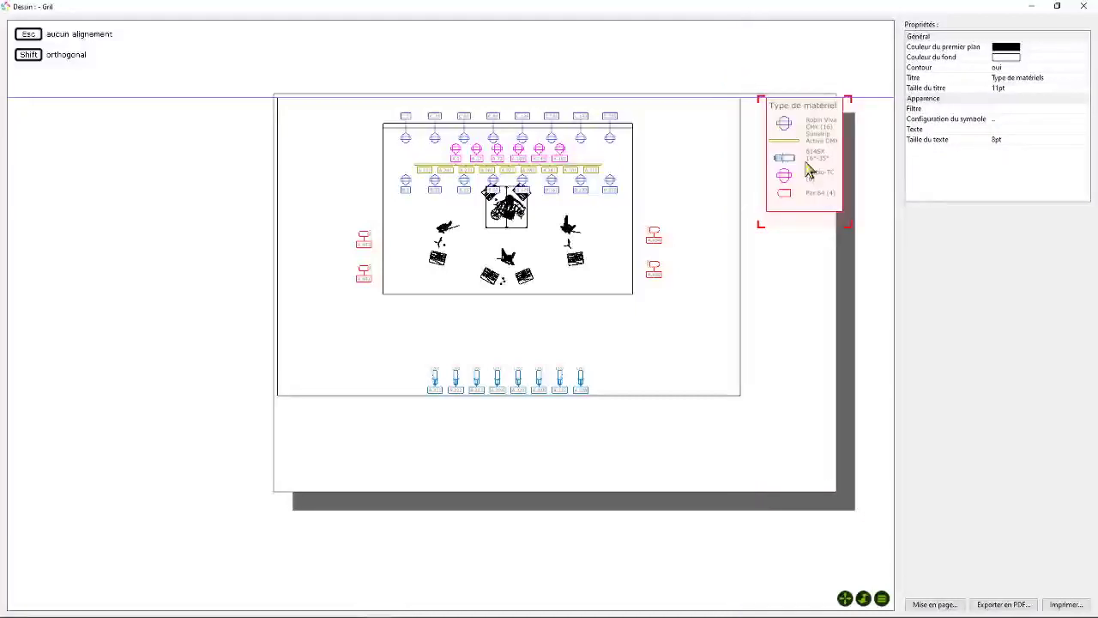
- Enlarge the view slightly and fit the equipment legend between the view's right edge and the page border
{"action": "left_click", "coordinate": [695, 380]}
{"action": "mouse_move", "coordinate": [749, 410]}
{"action": "left_mouse_down"}
{"action": "mouse_move", "coordinate": [765, 419]}
{"action": "mouse_move", "coordinate": [755, 421]}
{"action": "left_mouse_up"}
{"action": "mouse_move", "coordinate": [801, 211]}
{"action": "left_mouse_down"}
{"action": "mouse_move", "coordinate": [792, 186]}
{"action": "mouse_move", "coordinate": [784, 196]}
{"action": "mouse_move", "coordinate": [795, 188]}
{"action": "mouse_move", "coordinate": [790, 199]}
{"action": "mouse_move", "coordinate": [841, 270]}
{"action": "mouse_move", "coordinate": [838, 223]}
{"action": "mouse_move", "coordinate": [831, 382]}
{"action": "mouse_move", "coordinate": [840, 233]}
{"action": "left_mouse_up"}
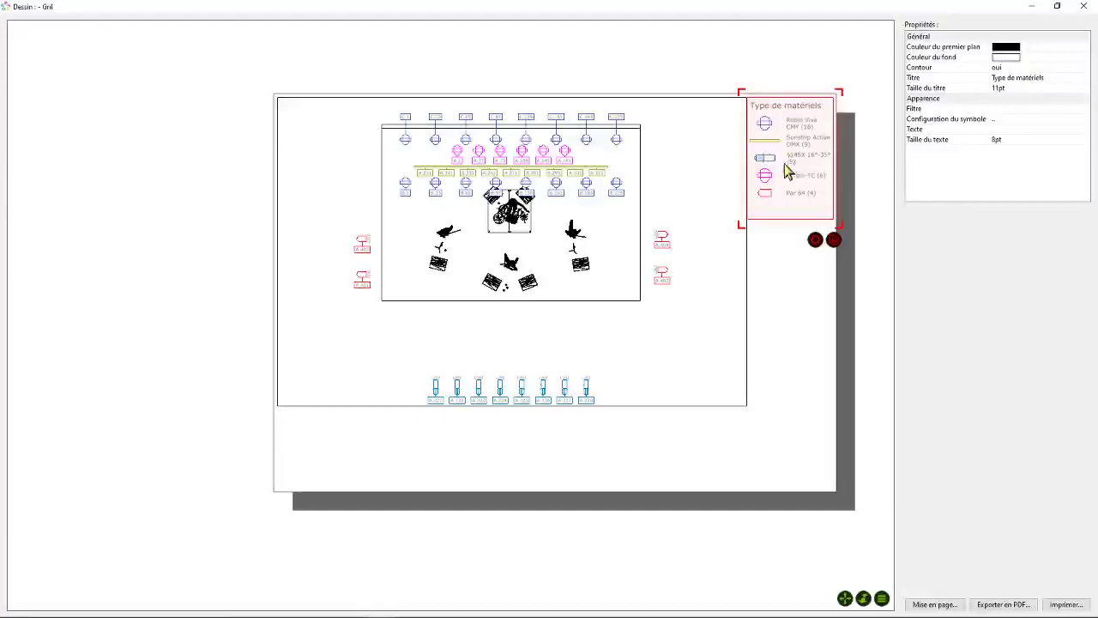
{"action": "right_click", "coordinate": [817, 252]}
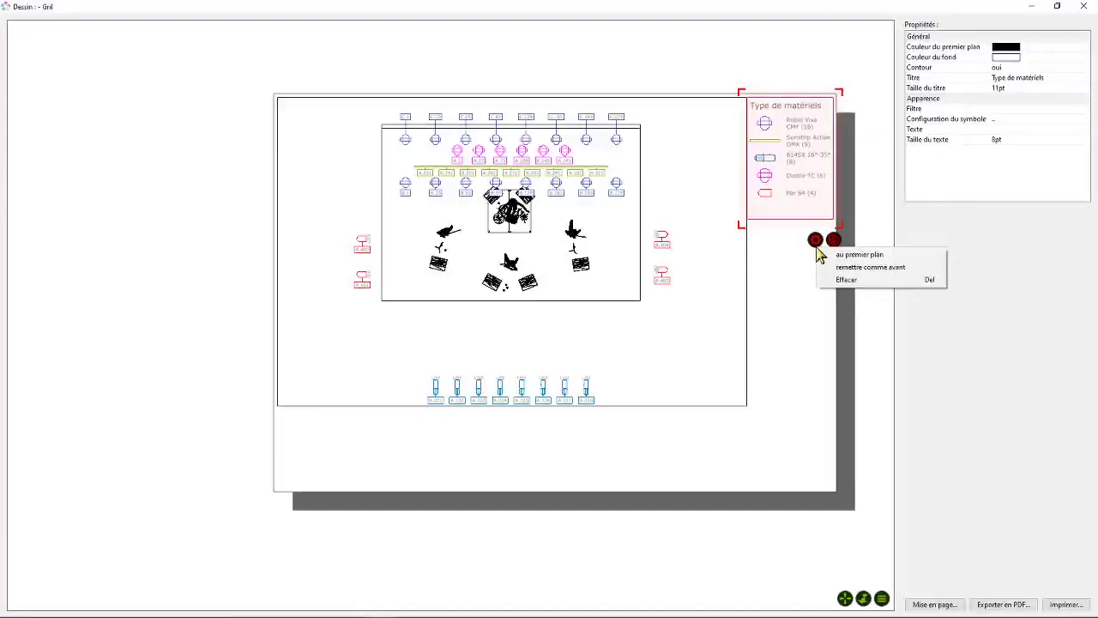
{"action": "left_click", "coordinate": [964, 132]}
- In the legend's symbol configuration, switch the Sunstrip entry to custom text with number and shorten it to Sunstrip
{"action": "left_click", "coordinate": [1008, 118]}
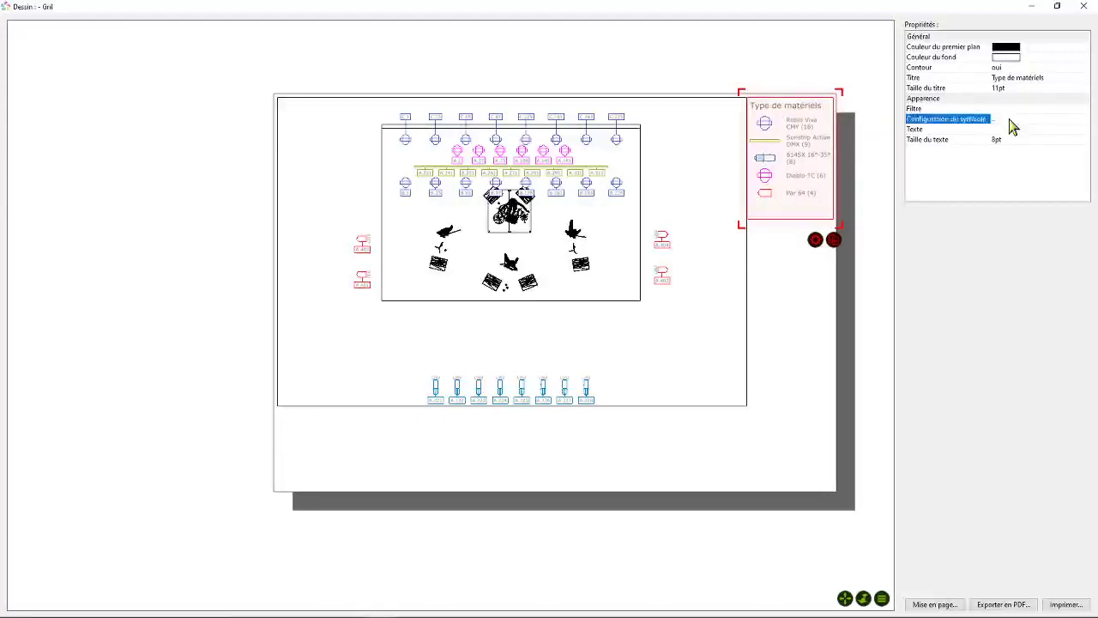
{"action": "left_click_drag", "start_coordinate": [606, 216], "coordinate": [450, 179]}
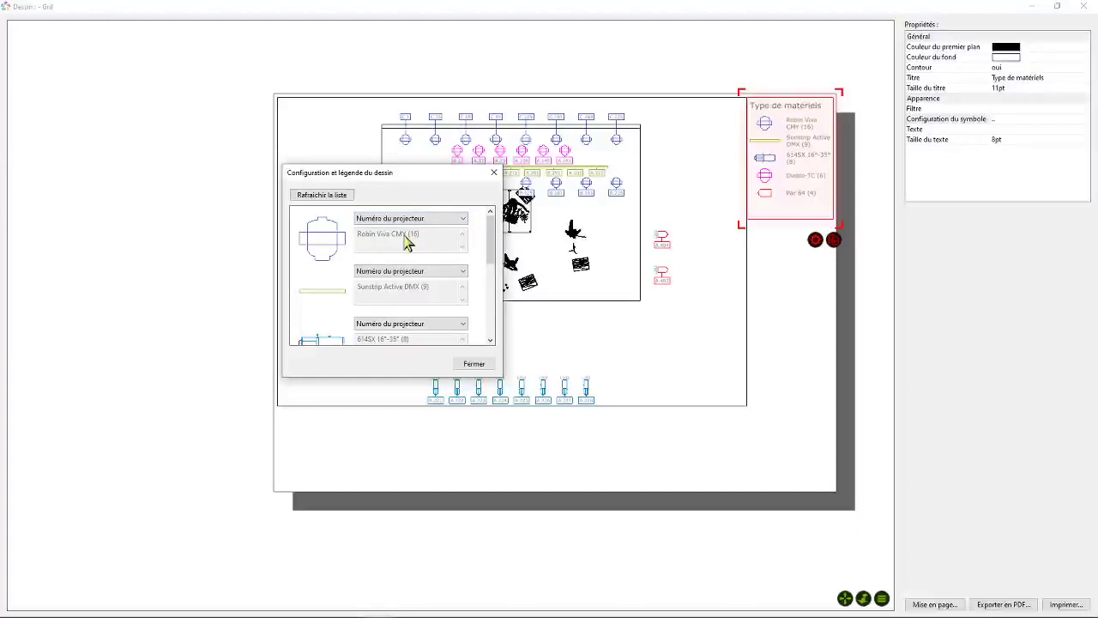
{"action": "left_click", "coordinate": [415, 272]}
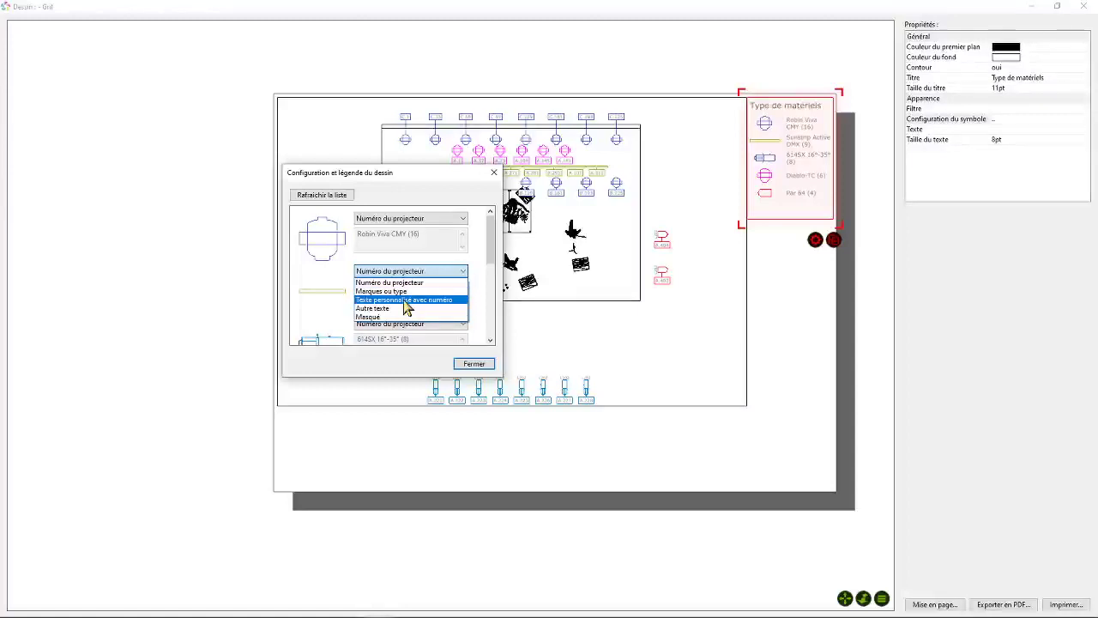
{"action": "left_click", "coordinate": [408, 300]}
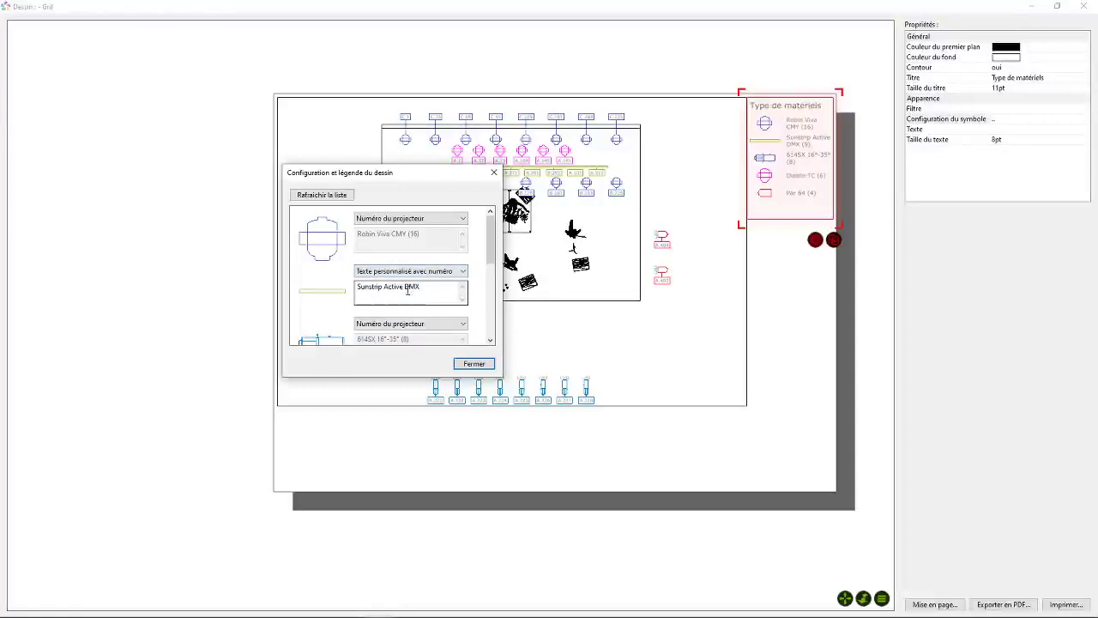
{"action": "left_click_drag", "start_coordinate": [430, 288], "coordinate": [388, 286]}
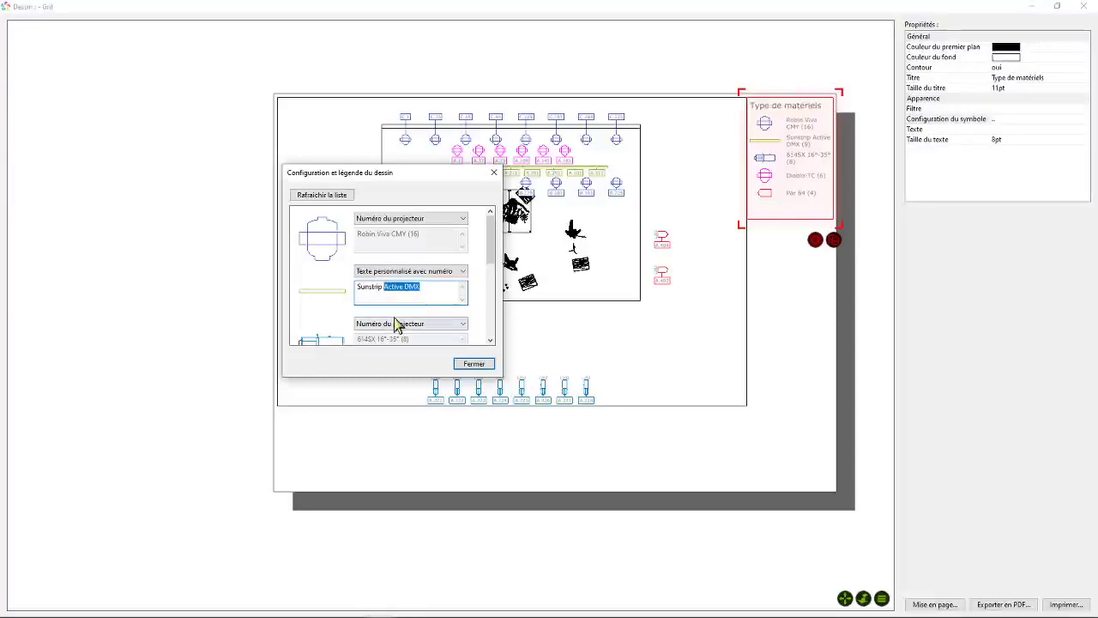
{"action": "key", "text": "BackSpace"}
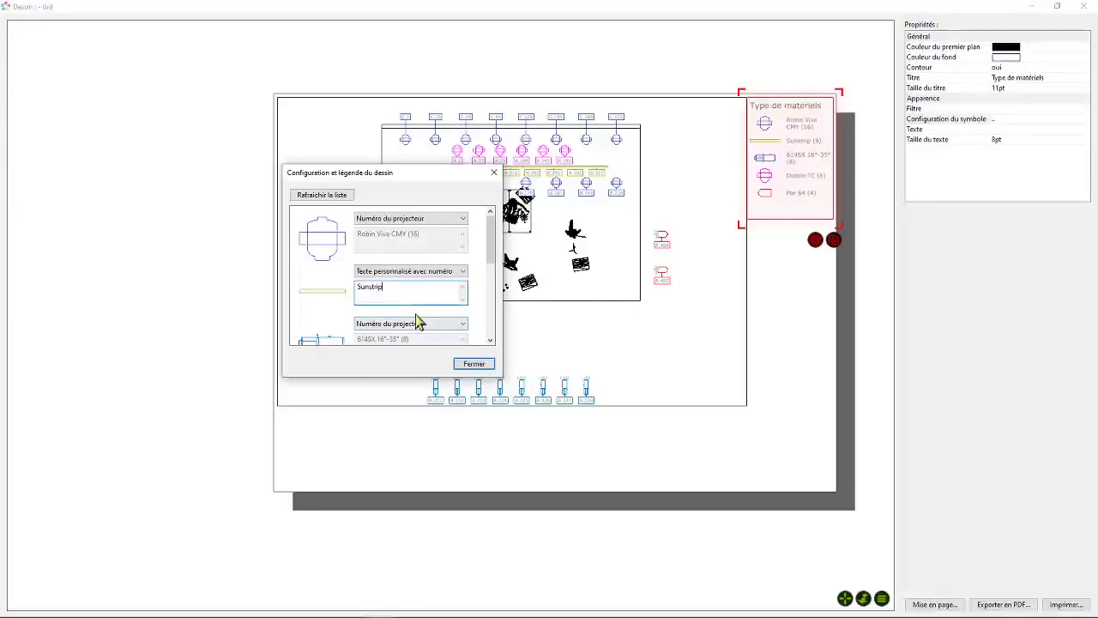
- Switch the 614SX legend entry to custom text with number and shorten it to 614SX
{"action": "scroll", "coordinate": [491, 271], "scroll_direction": "down", "scroll_amount": 1}
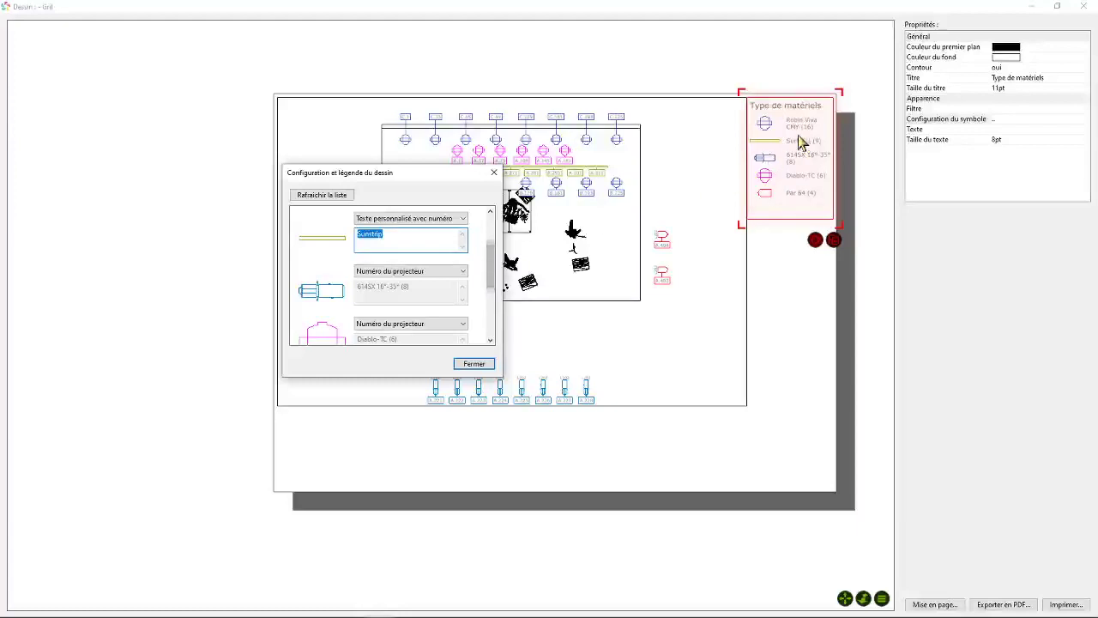
{"action": "left_click", "coordinate": [416, 271]}
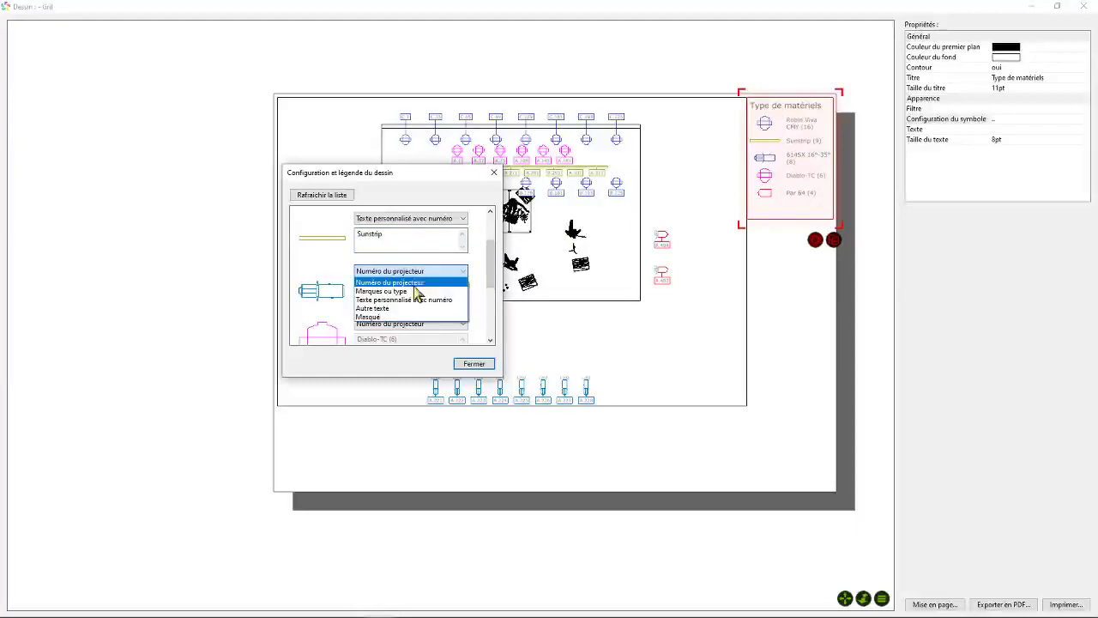
{"action": "left_click", "coordinate": [412, 305]}
{"action": "left_click_drag", "start_coordinate": [420, 288], "coordinate": [376, 288]}
{"action": "key", "text": "BackSpace"}
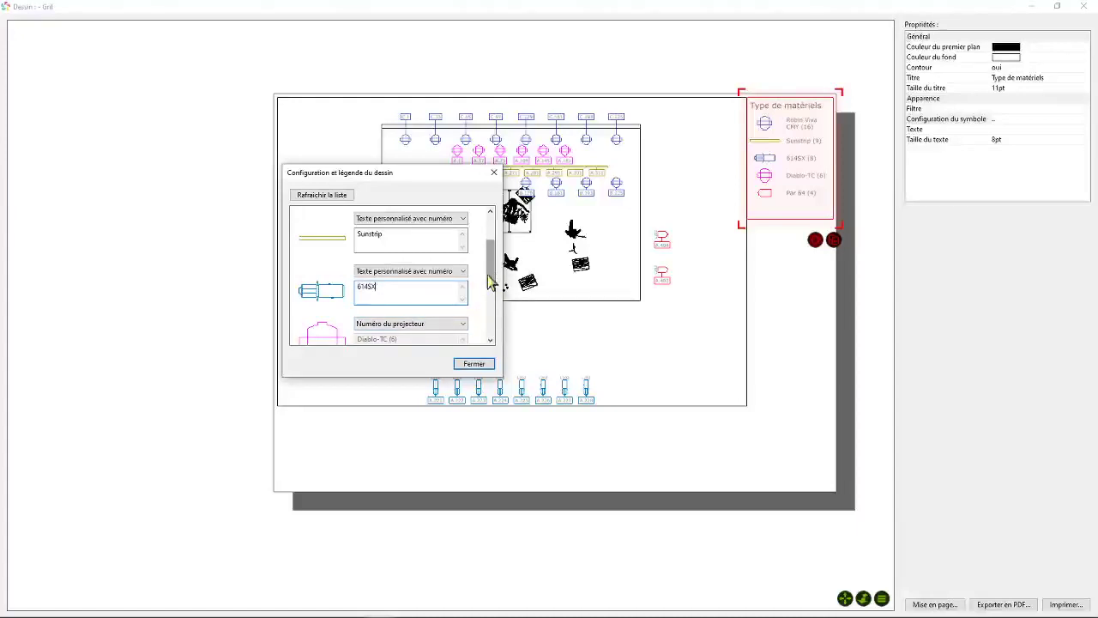
- Switch the Par 64 legend entry to custom text with number, name it Par 64 cp61 and close the configuration
{"action": "left_click_drag", "start_coordinate": [490, 274], "coordinate": [489, 322]}
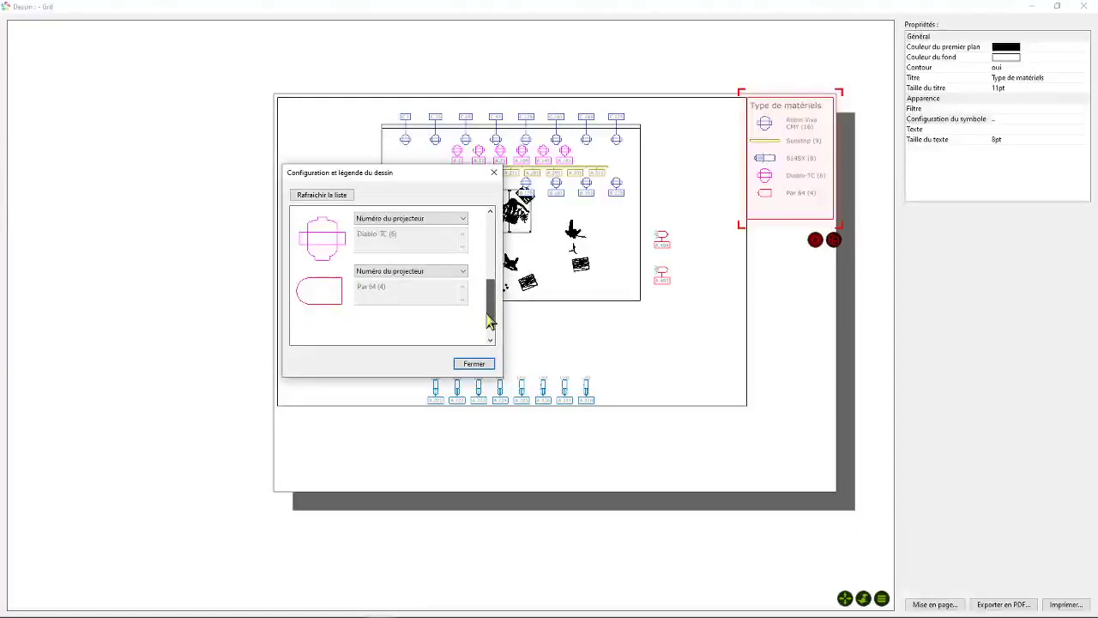
{"action": "left_click", "coordinate": [407, 271]}
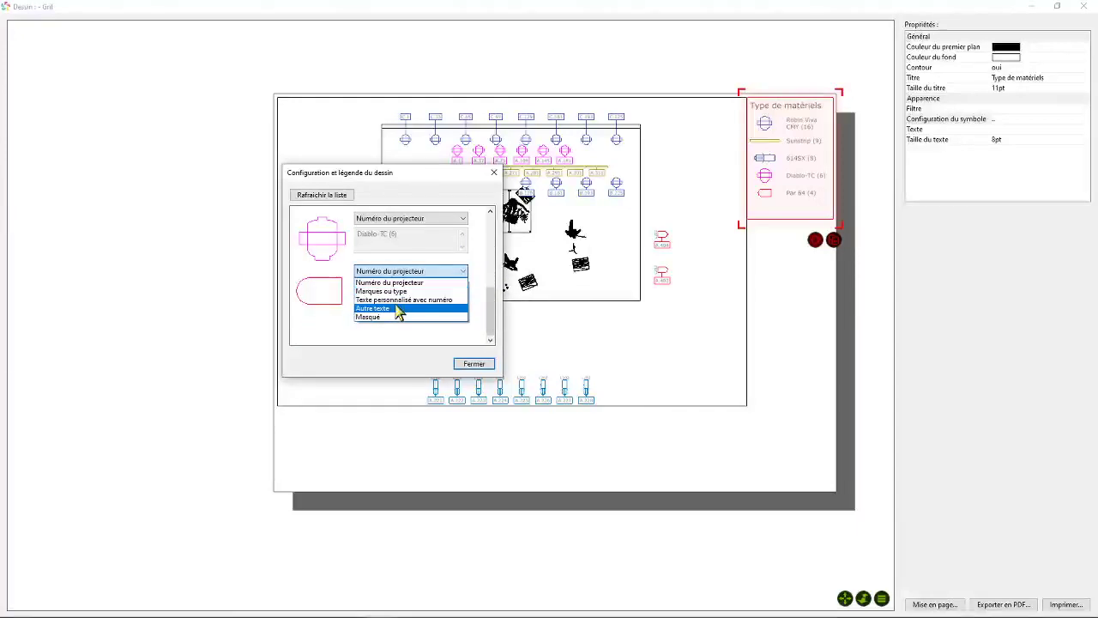
{"action": "left_click", "coordinate": [396, 302]}
{"action": "left_click", "coordinate": [383, 293]}
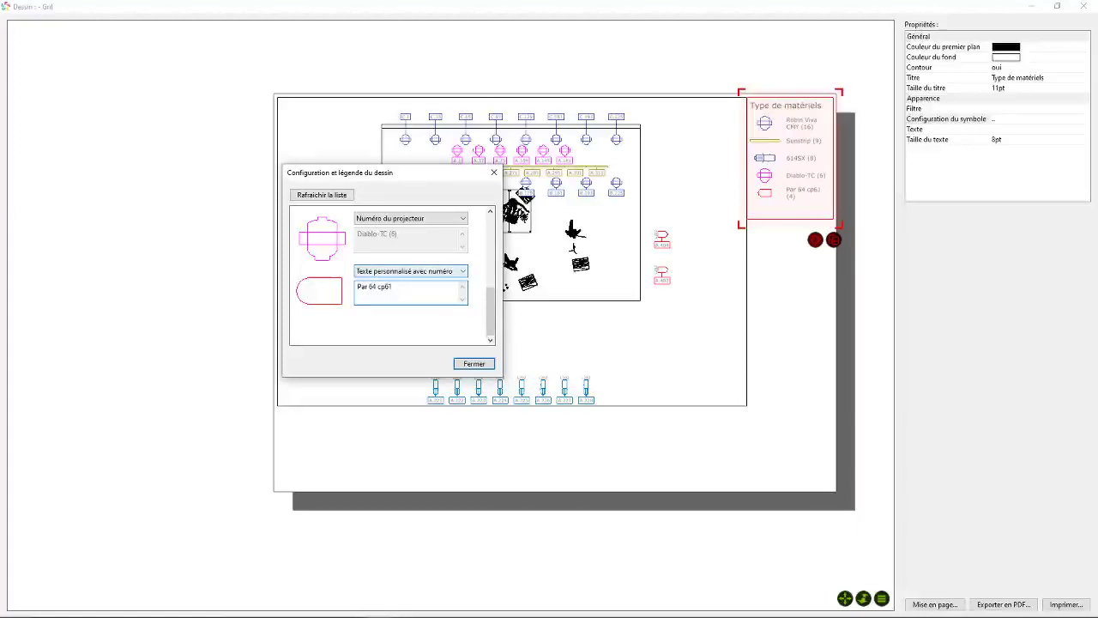
{"action": "left_click", "coordinate": [474, 363]}
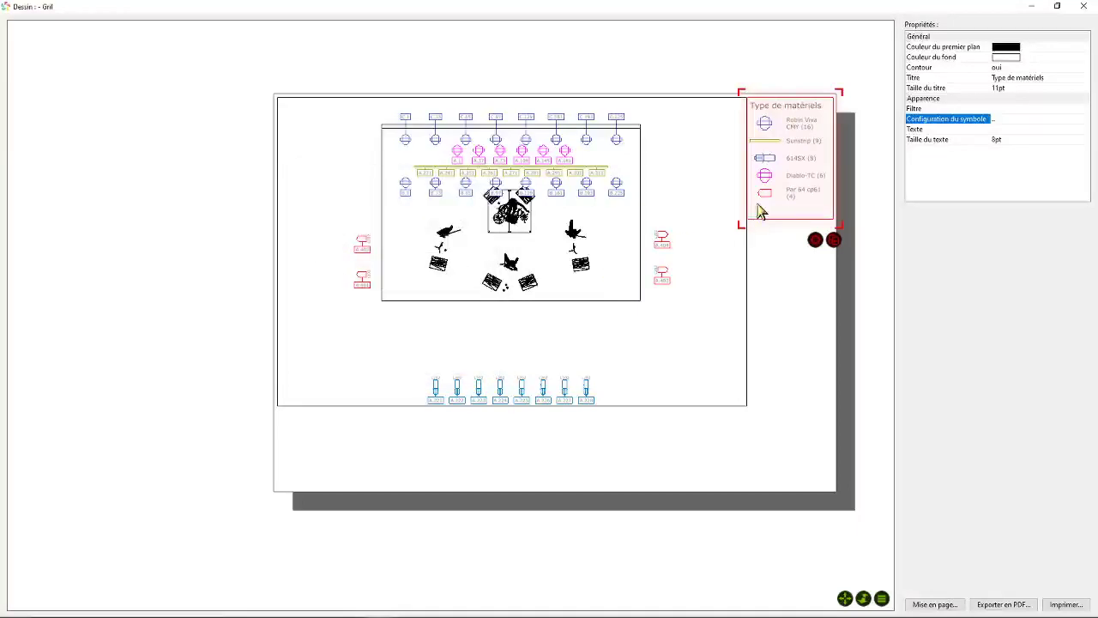
{"action": "left_click", "coordinate": [806, 276]}
{"action": "left_click", "coordinate": [811, 147]}
{"action": "left_click", "coordinate": [775, 249]}
{"action": "left_click", "coordinate": [775, 186]}
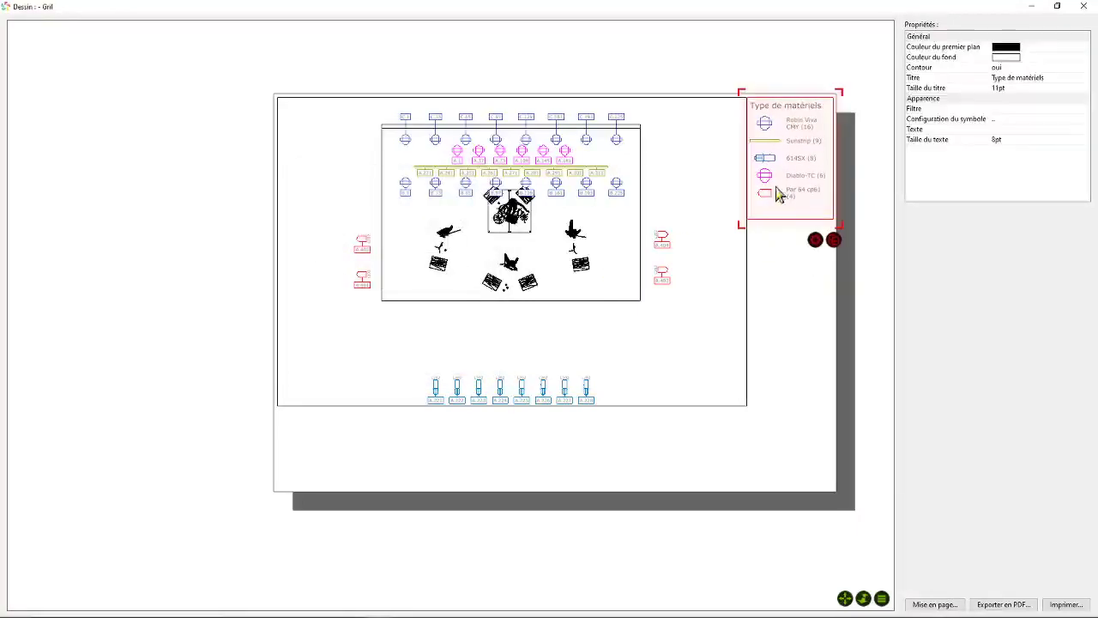
{"action": "left_click_drag", "start_coordinate": [777, 178], "coordinate": [782, 187]}
{"action": "left_click", "coordinate": [755, 304]}
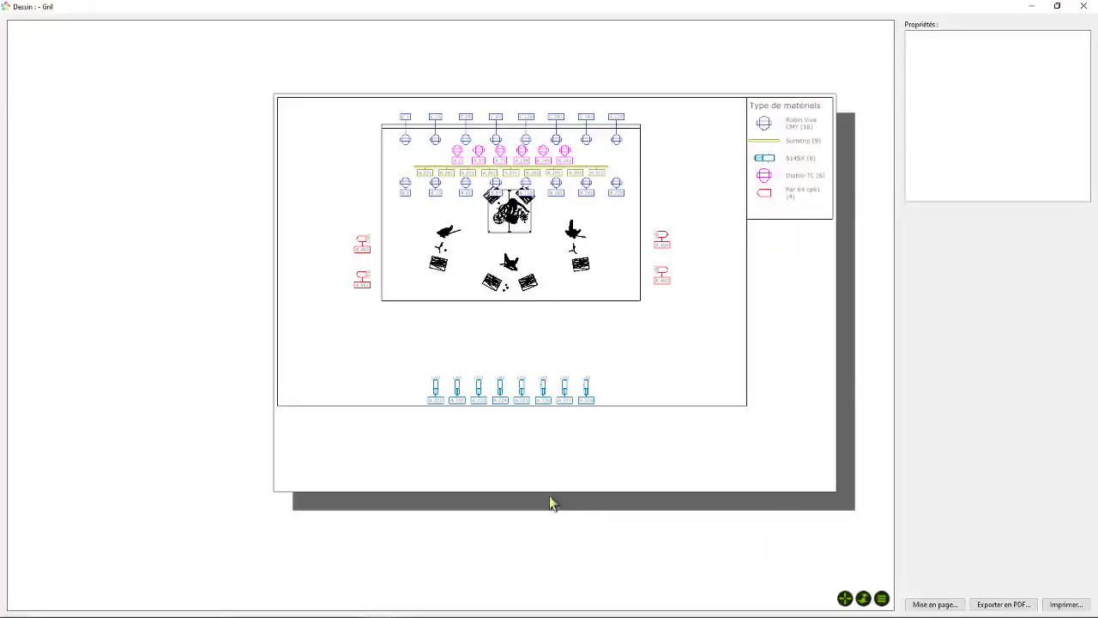
- Insert the title block in the empty area of the page below the view
{"action": "right_click", "coordinate": [479, 446]}
{"action": "left_click", "coordinate": [535, 467]}
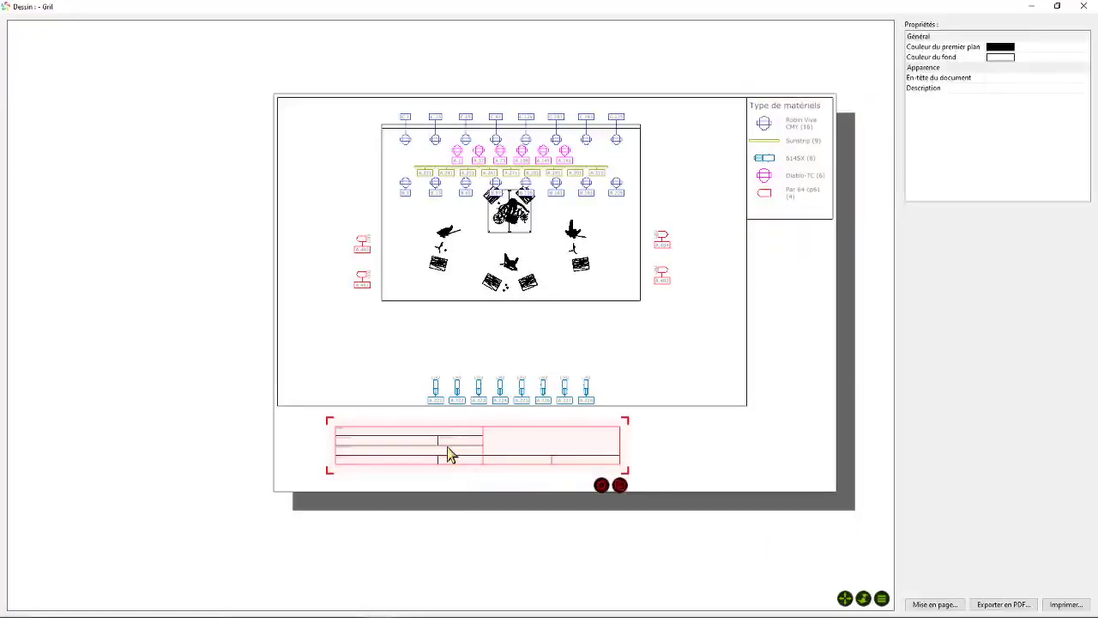
- Move the title block against the view's lower edge, aligned with its left side, and check its fields
{"action": "left_click", "coordinate": [421, 445]}
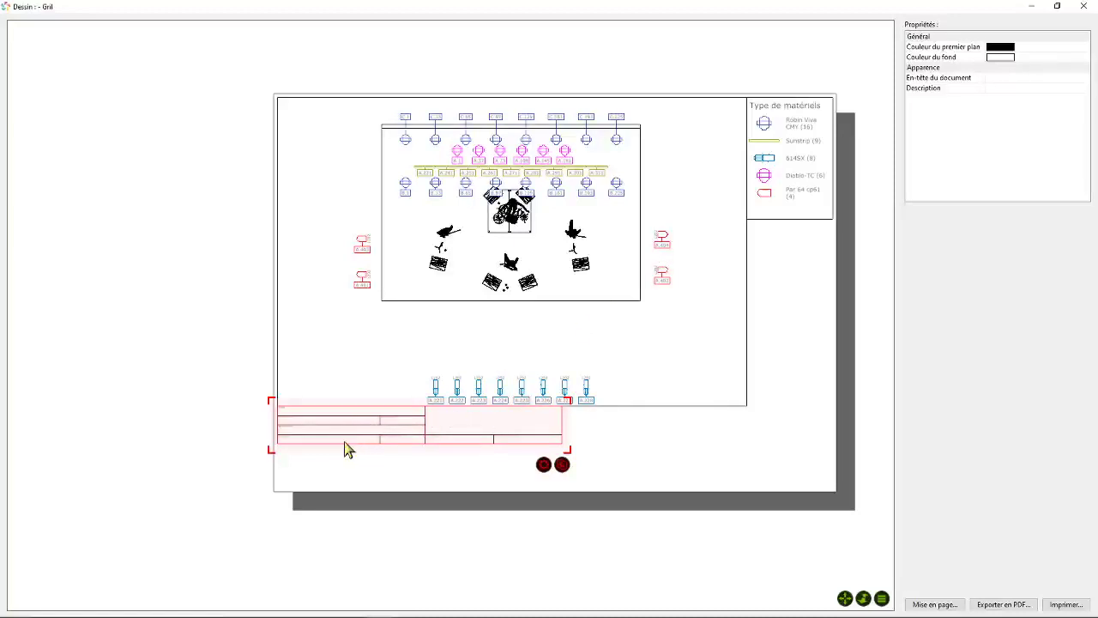
{"action": "scroll", "coordinate": [382, 435], "scroll_direction": "up", "scroll_amount": 5}
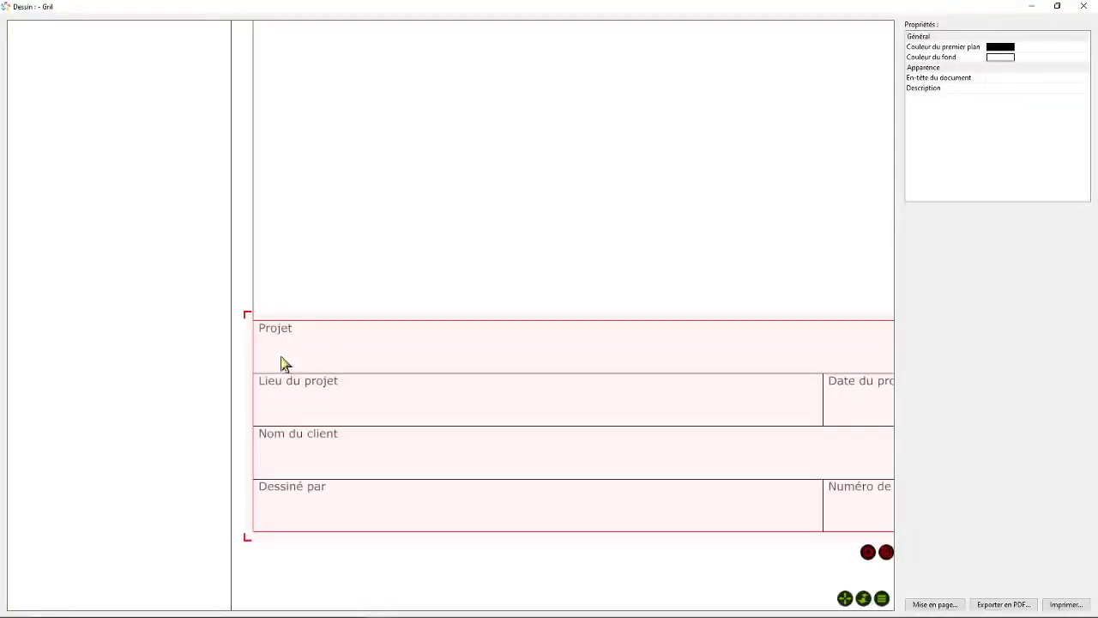
{"action": "scroll", "coordinate": [483, 377], "scroll_direction": "down", "scroll_amount": 4}
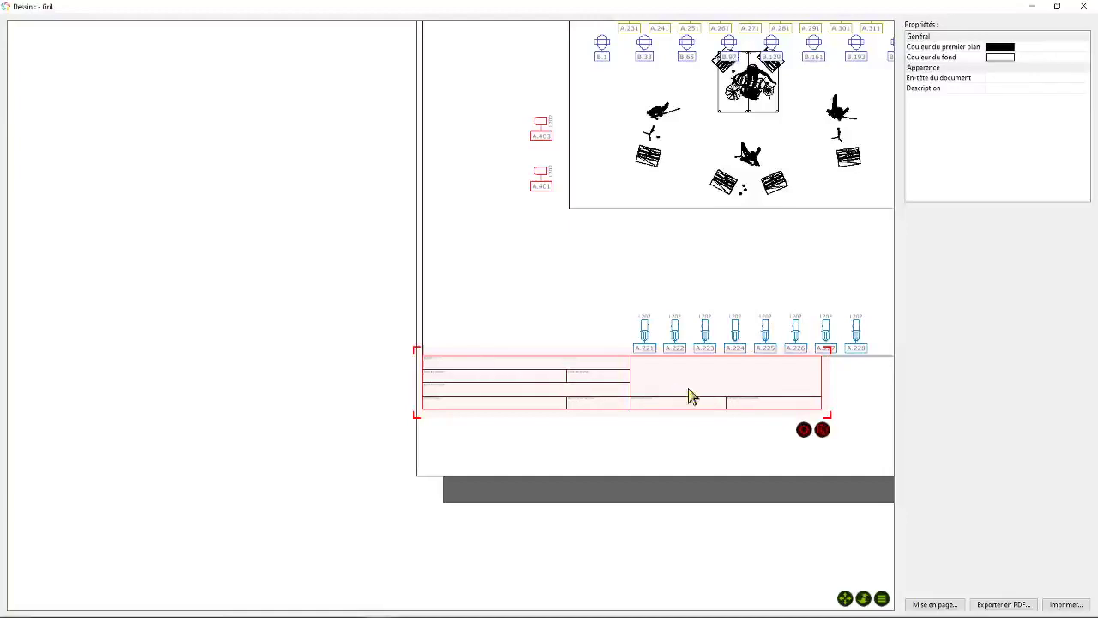
{"action": "scroll", "coordinate": [691, 394], "scroll_direction": "down", "scroll_amount": 2}
{"action": "scroll", "coordinate": [691, 395], "scroll_direction": "up", "scroll_amount": 6}
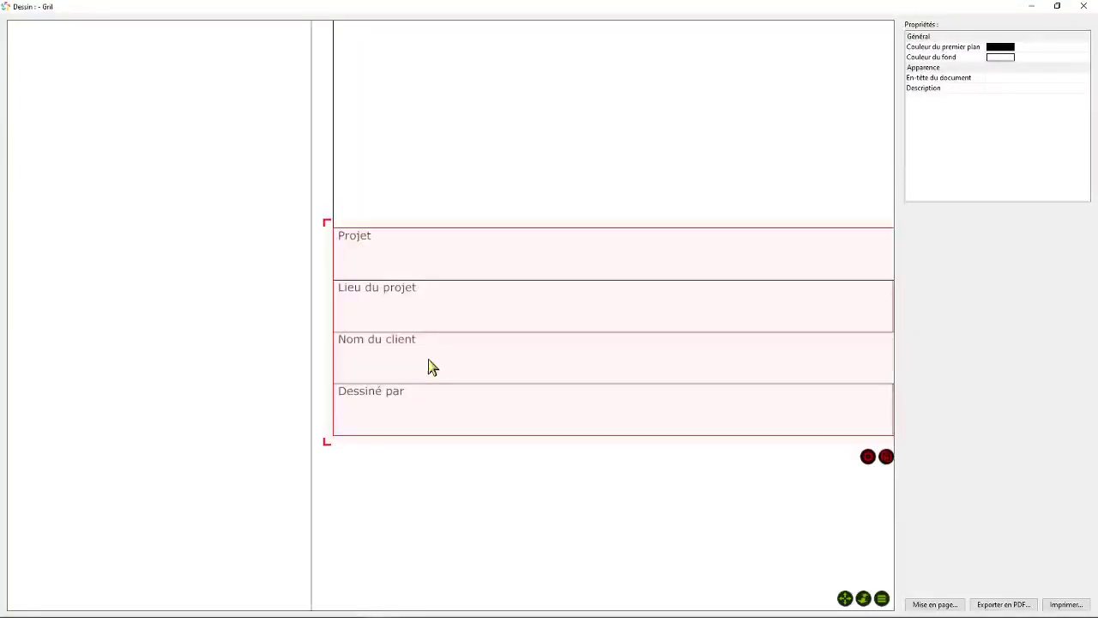
{"action": "scroll", "coordinate": [438, 352], "scroll_direction": "down", "scroll_amount": 6}
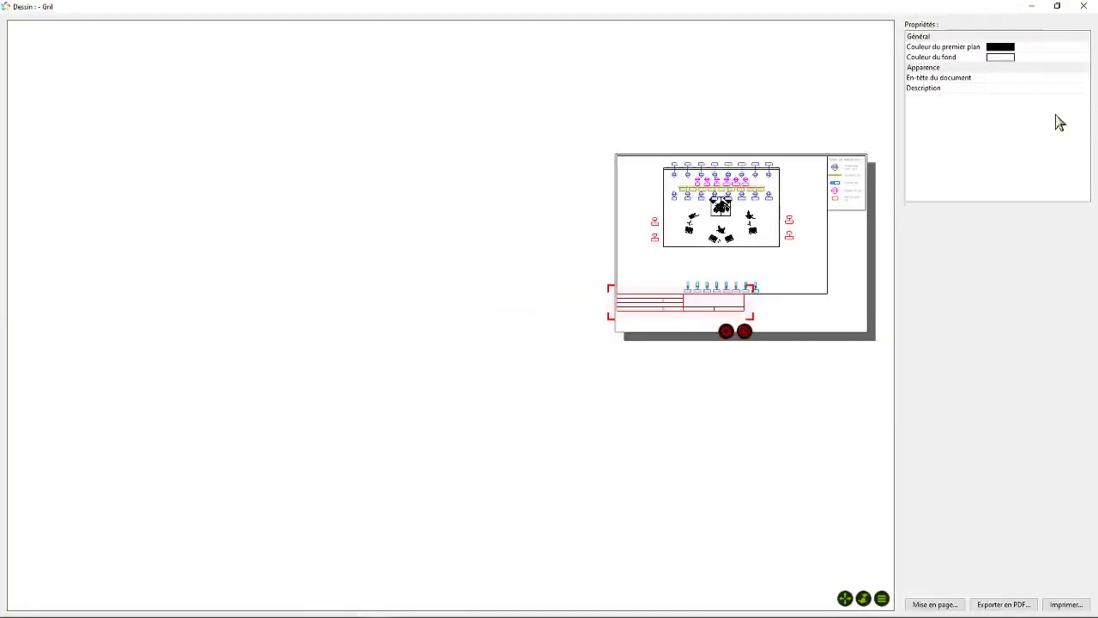
- In the project properties, set the project name to Tuto and the project location to Chez Moi
{"action": "left_click", "coordinate": [1056, 6]}
{"action": "left_click", "coordinate": [719, 98]}
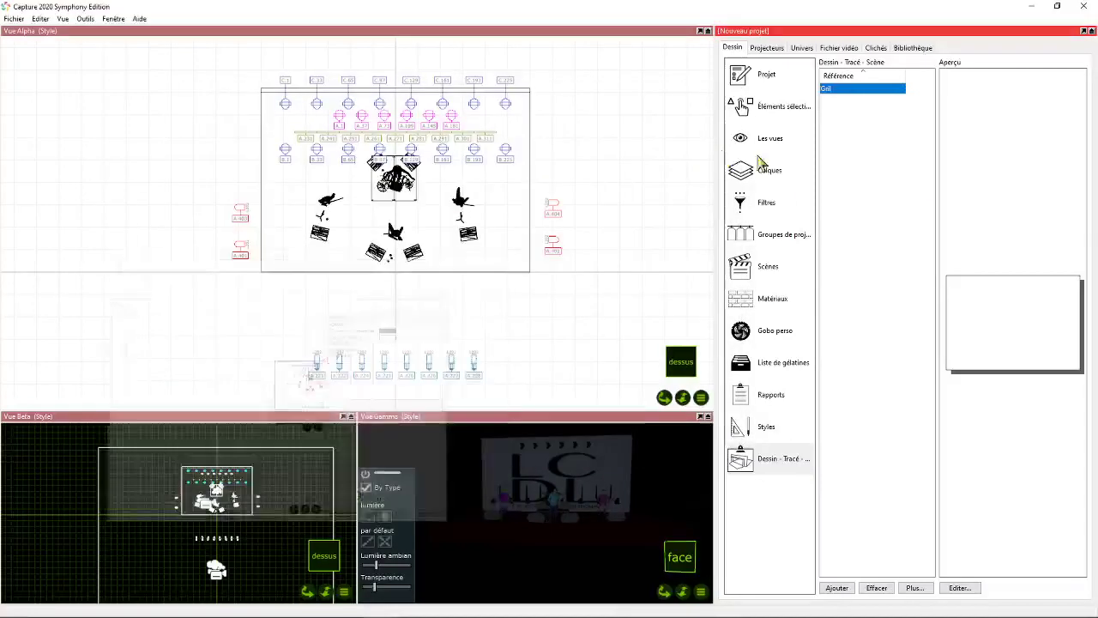
{"action": "left_click", "coordinate": [764, 77]}
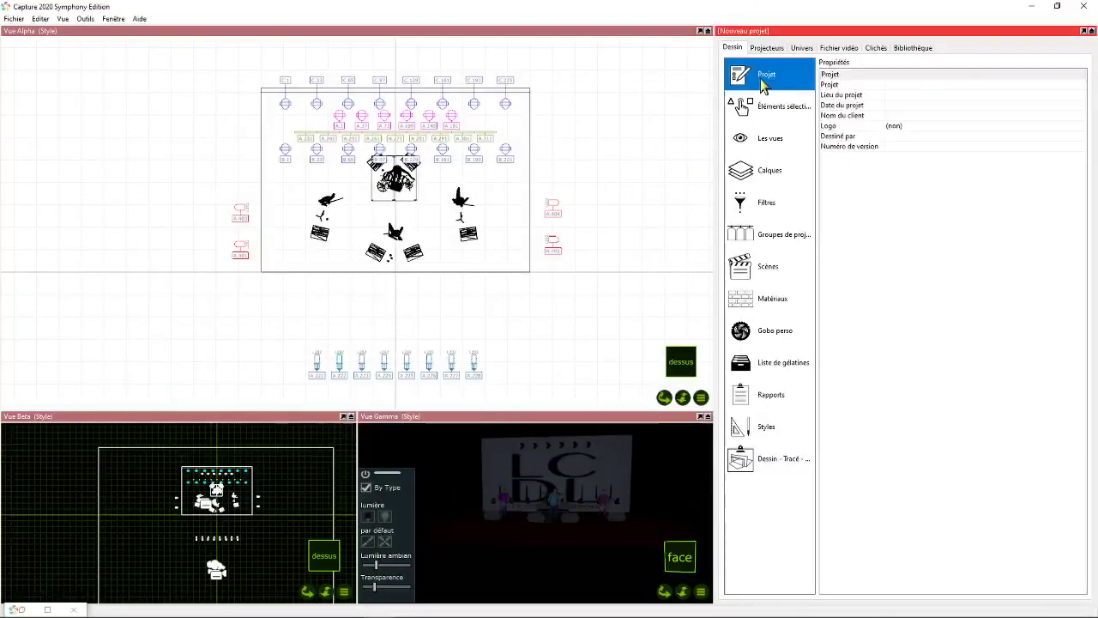
{"action": "left_click", "coordinate": [903, 85]}
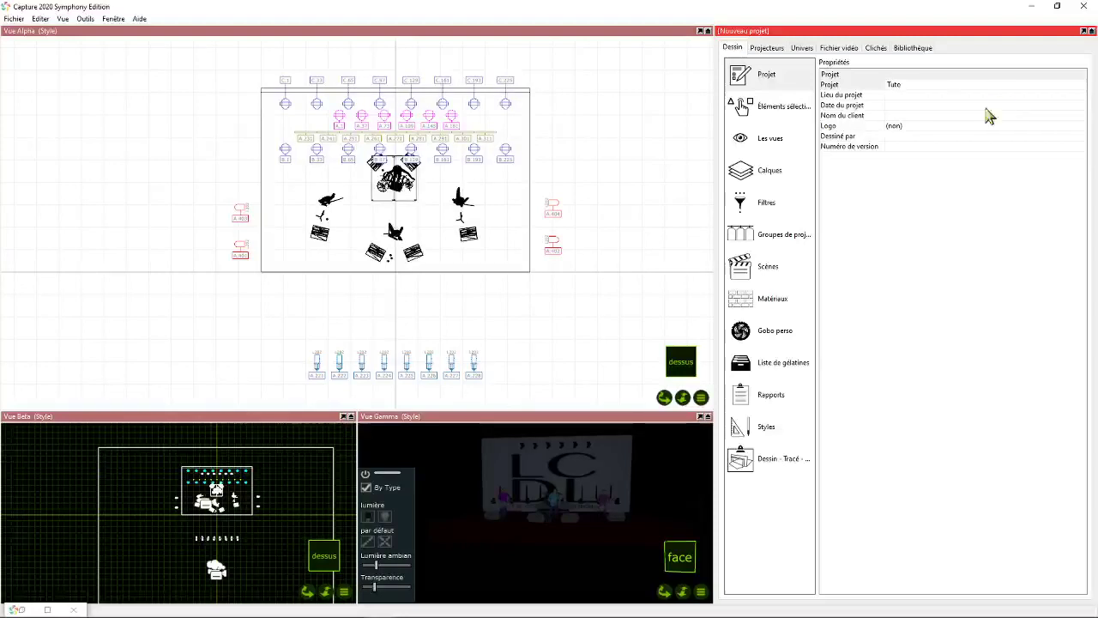
{"action": "type", "text": "Tuto"}
{"action": "left_click", "coordinate": [916, 95]}
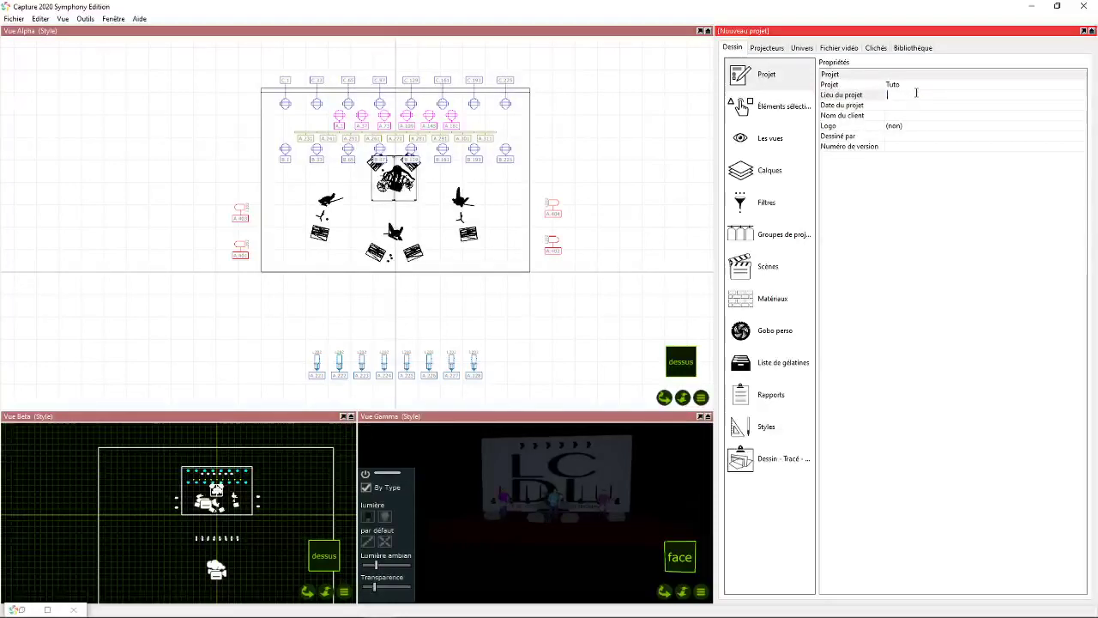
{"action": "type", "text": "Chez Moi"}
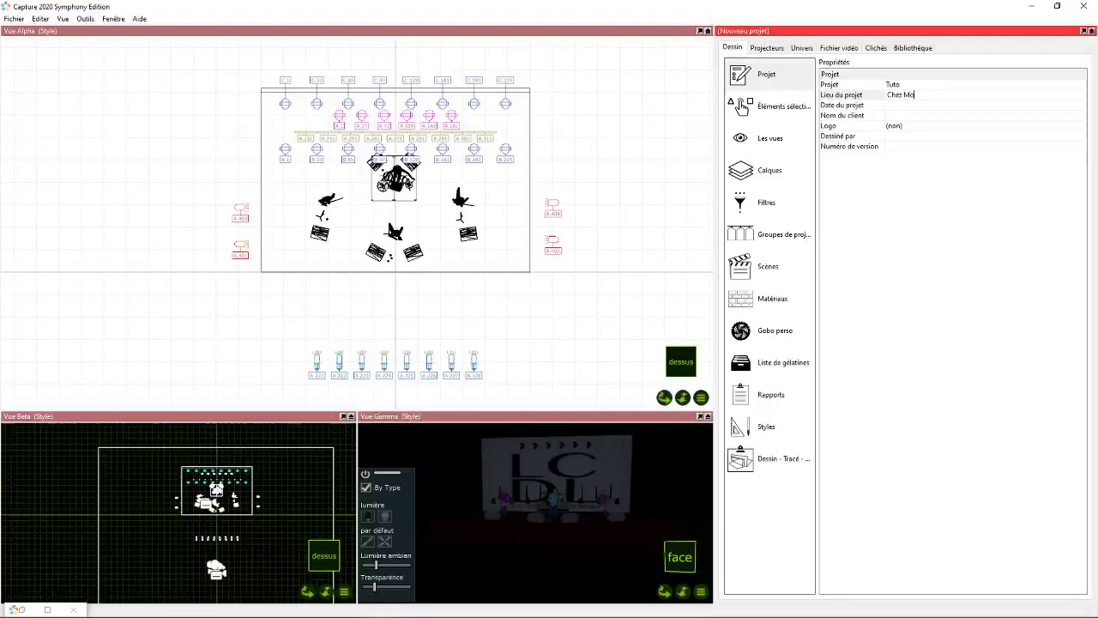
- Fill in the drafter's name in the project properties and set the project date to 2022
{"action": "left_click", "coordinate": [901, 136]}
{"action": "type", "text": "Alex"}
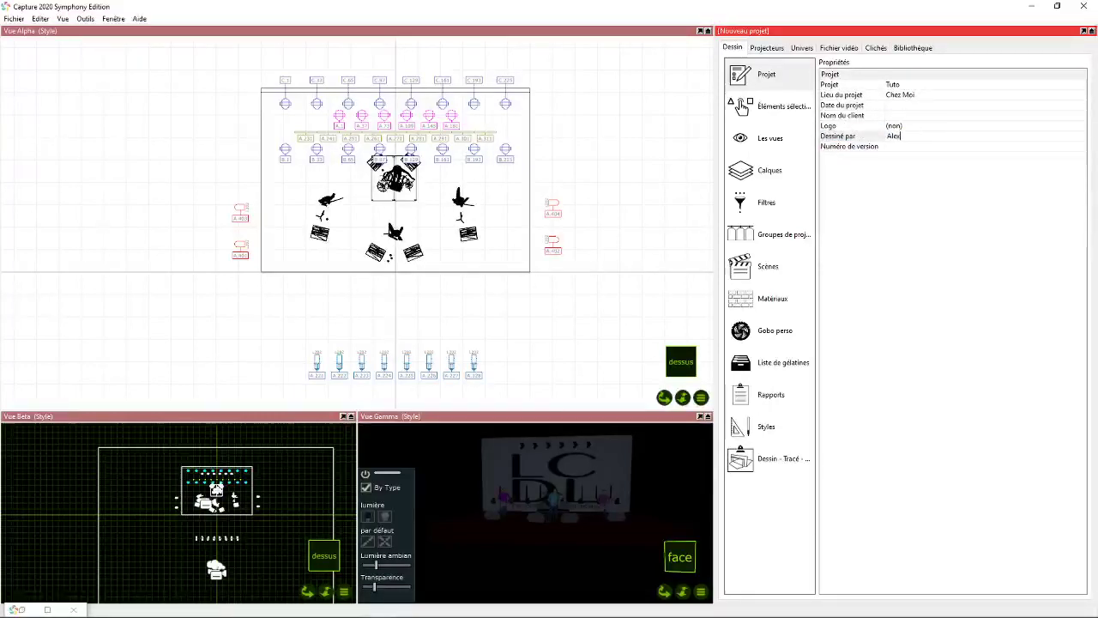
{"action": "left_click", "coordinate": [898, 104]}
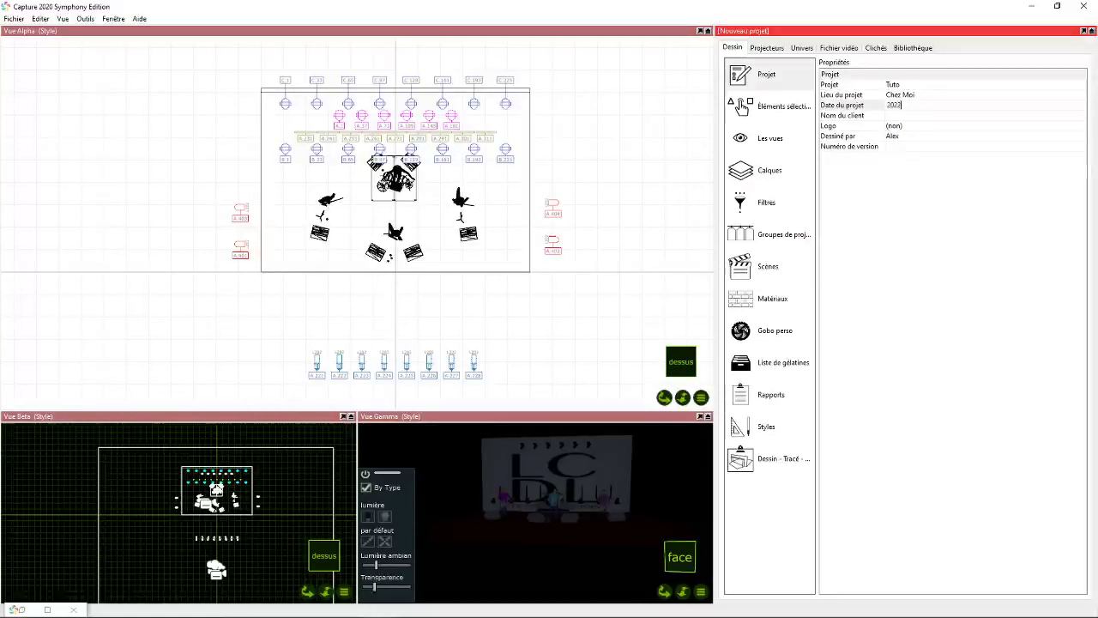
{"action": "key", "text": "Return"}
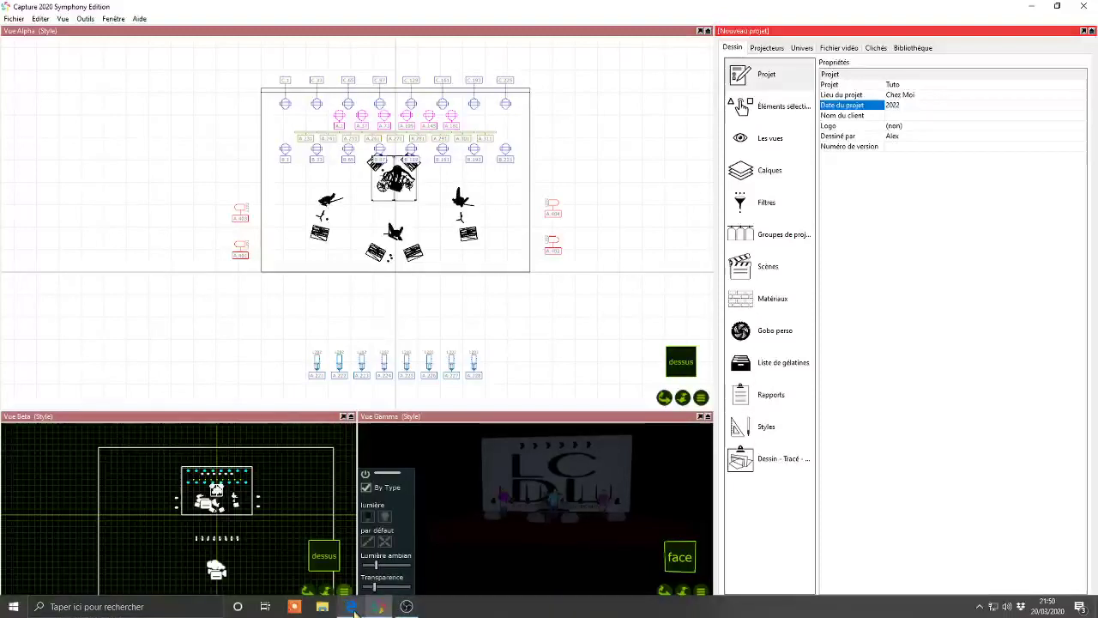
- Return to the Gril drawing, maximize its window and check the filled-in title block
{"action": "left_click", "coordinate": [380, 607]}
{"action": "left_click", "coordinate": [381, 609]}
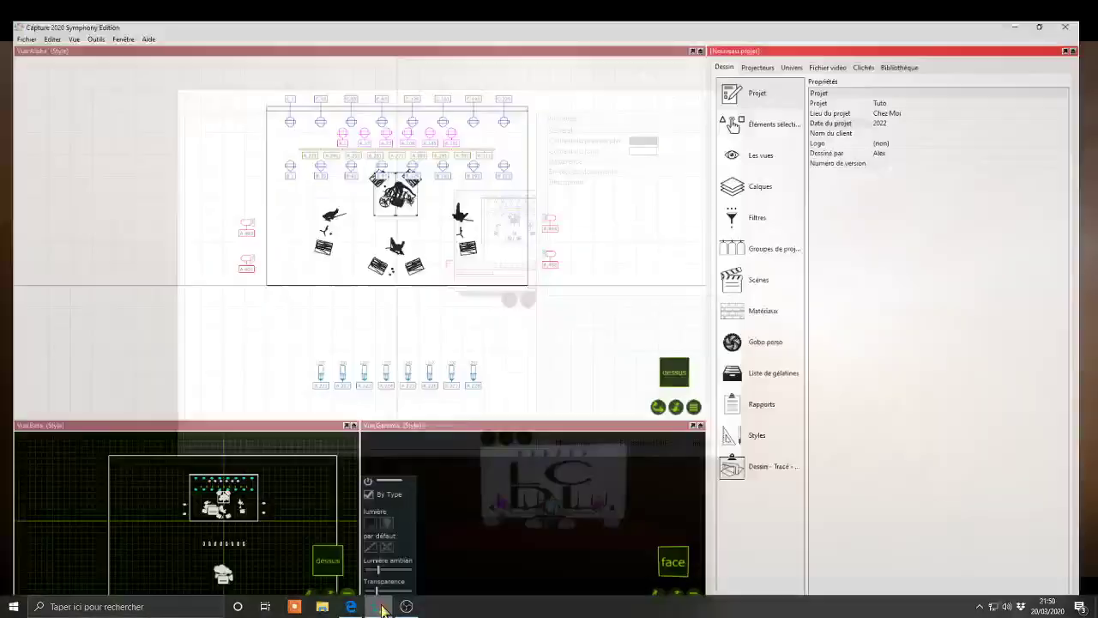
{"action": "left_click_drag", "start_coordinate": [603, 106], "coordinate": [715, 99]}
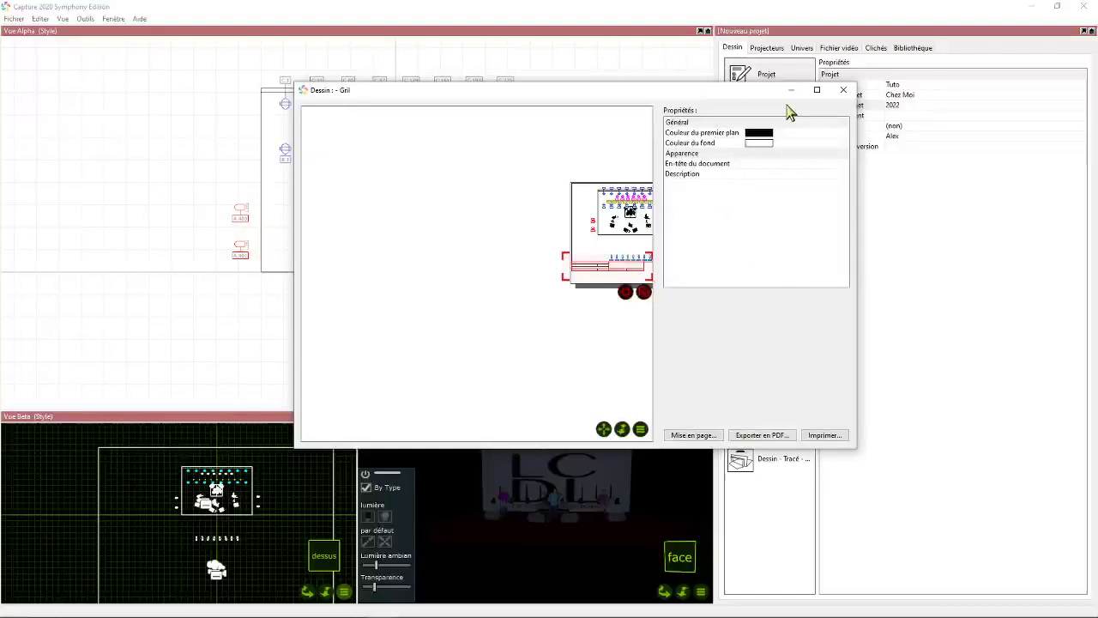
{"action": "left_click", "coordinate": [817, 90]}
{"action": "scroll", "coordinate": [704, 306], "scroll_direction": "up", "scroll_amount": 5}
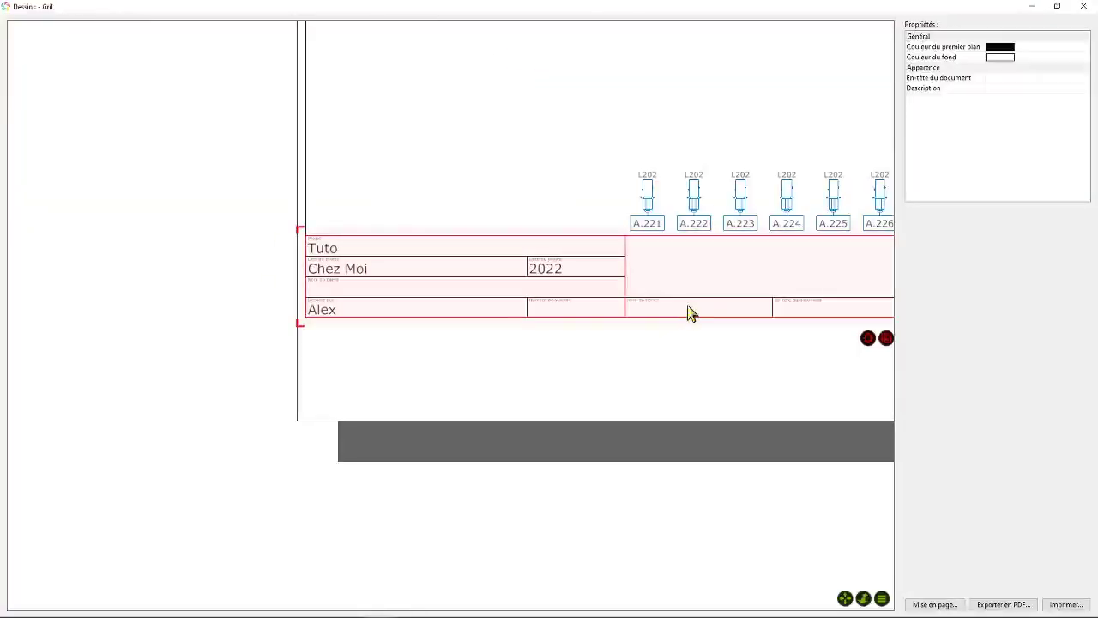
{"action": "scroll", "coordinate": [686, 309], "scroll_direction": "down", "scroll_amount": 5}
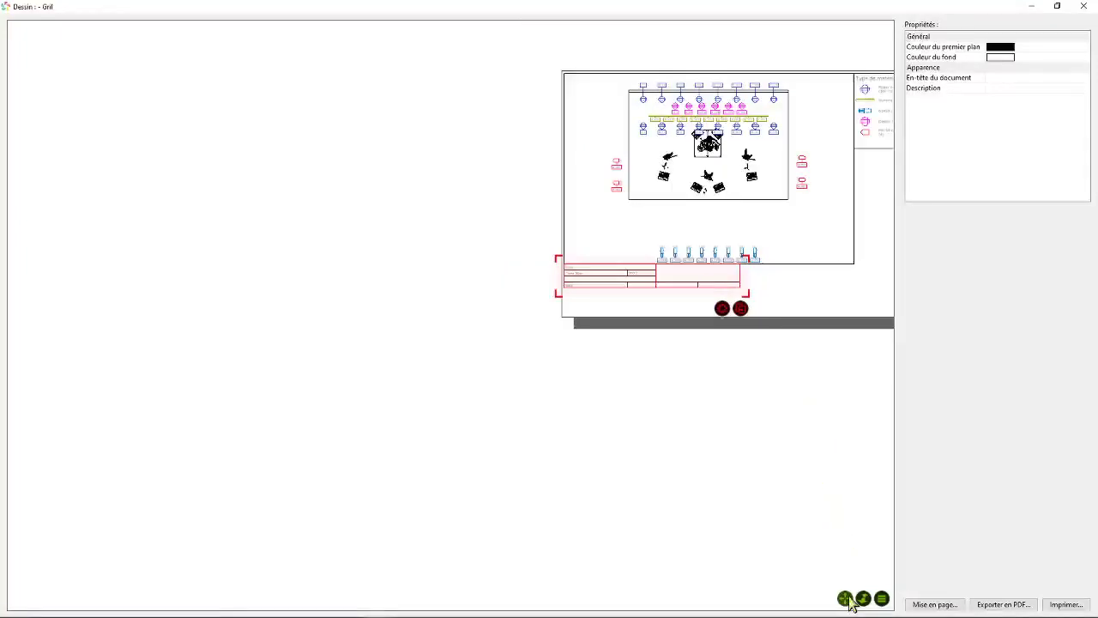
- Enlarge the title block so it spans the full width of the view above it
{"action": "left_click_drag", "start_coordinate": [846, 598], "coordinate": [610, 617]}
{"action": "scroll", "coordinate": [527, 307], "scroll_direction": "up", "scroll_amount": 3}
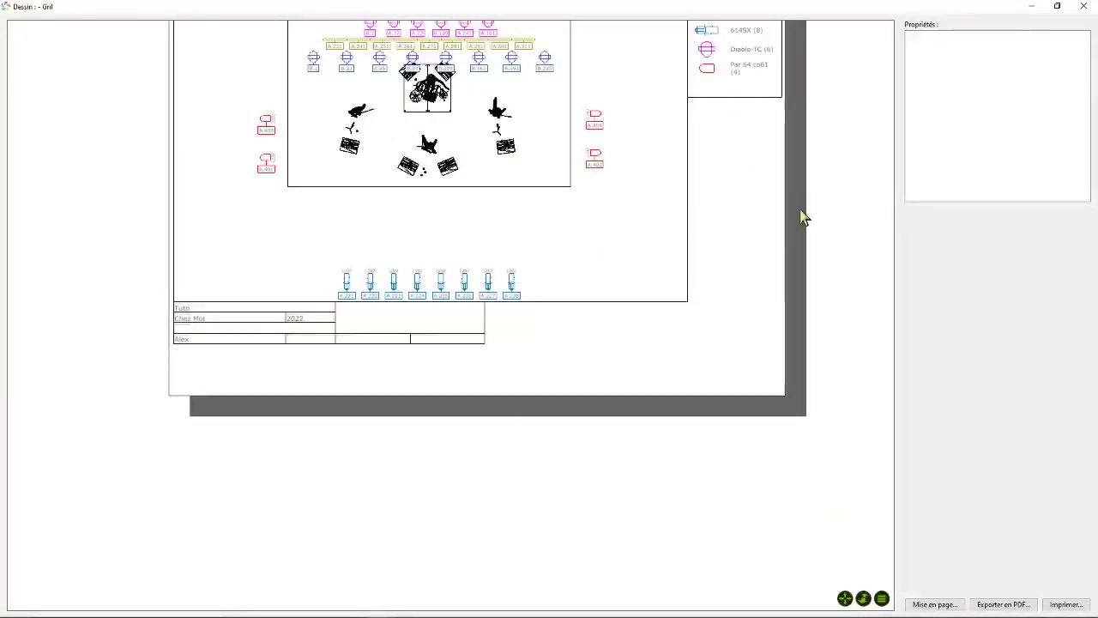
{"action": "mouse_move", "coordinate": [263, 331]}
{"action": "left_mouse_down"}
{"action": "mouse_move", "coordinate": [262, 356]}
{"action": "mouse_move", "coordinate": [262, 331]}
{"action": "left_mouse_up"}
{"action": "left_click_drag", "start_coordinate": [490, 350], "coordinate": [680, 393]}
{"action": "left_click", "coordinate": [713, 140]}
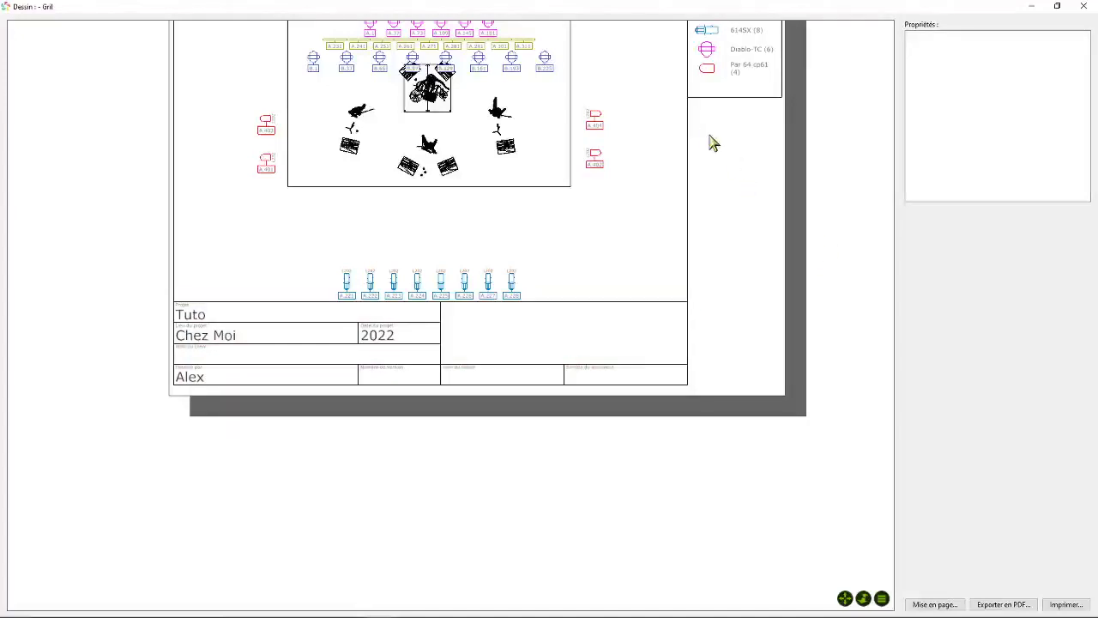
- Try a layer colour legend in the space below the equipment legend and delete it
{"action": "right_click", "coordinate": [701, 123]}
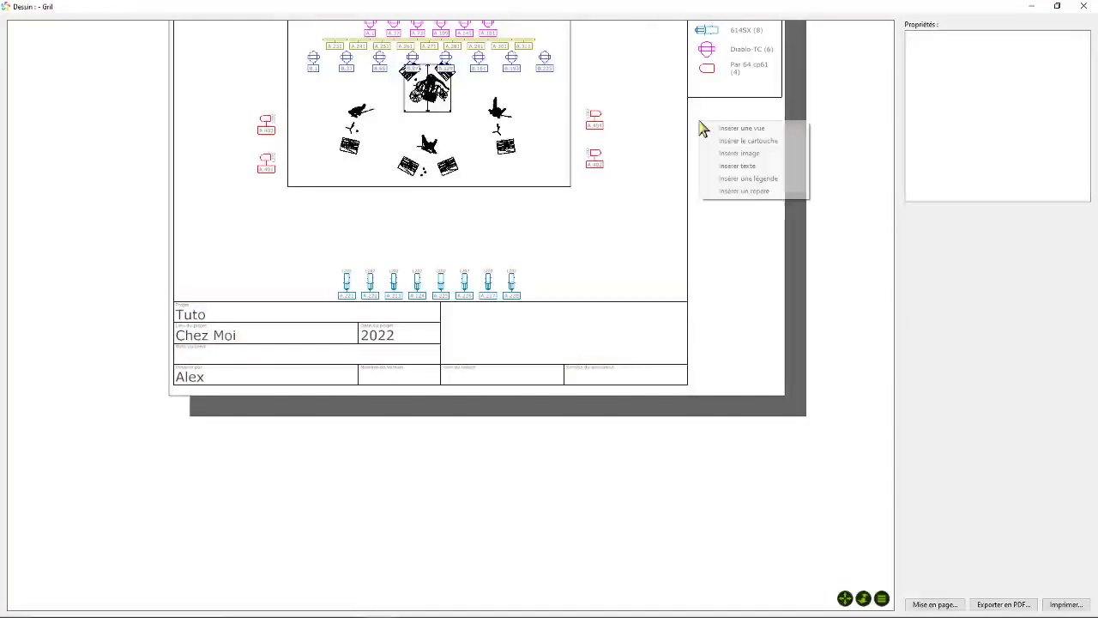
{"action": "left_click", "coordinate": [730, 179]}
{"action": "left_click_drag", "start_coordinate": [686, 155], "coordinate": [726, 193]}
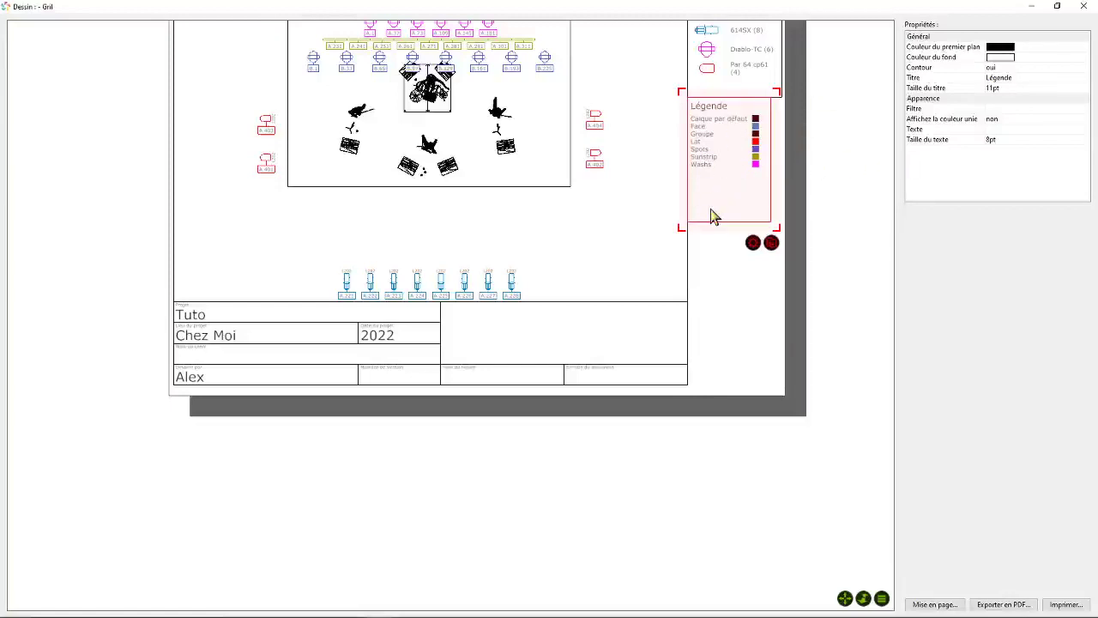
{"action": "left_click", "coordinate": [752, 243]}
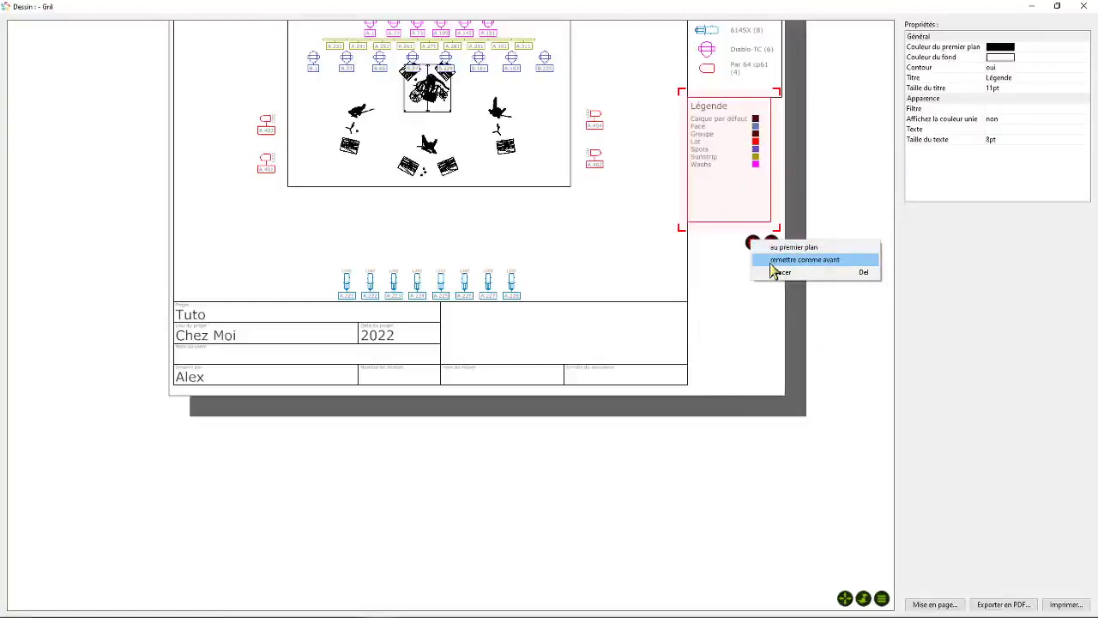
{"action": "left_click", "coordinate": [776, 265]}
- Insert an image below the equipment legend and replace its default picture with Logo LCDL2000
{"action": "right_click", "coordinate": [707, 174]}
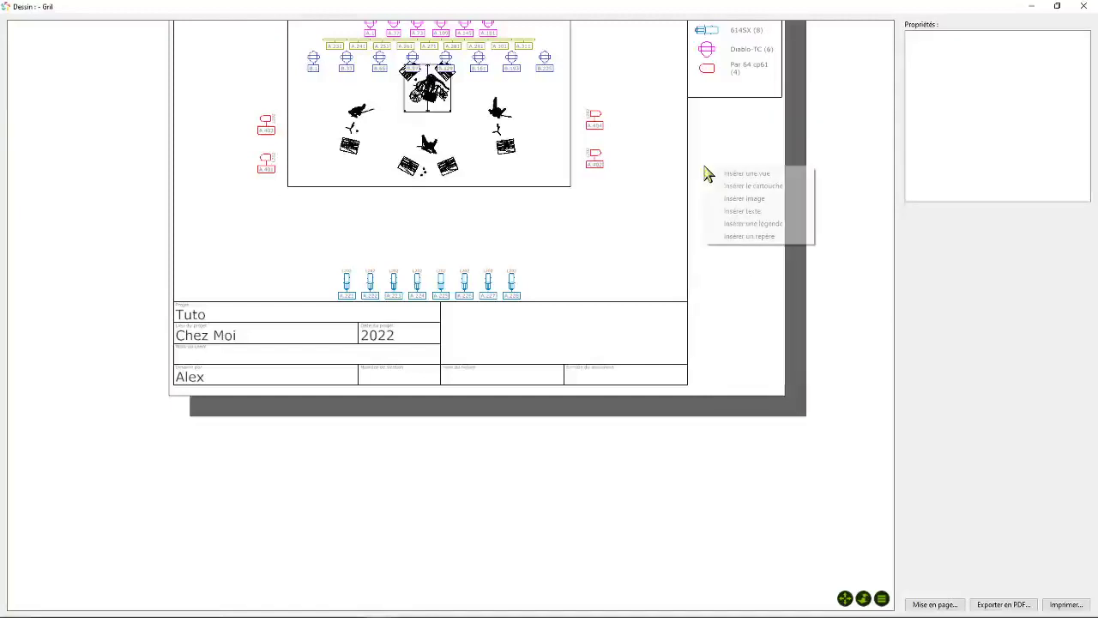
{"action": "left_click", "coordinate": [743, 202]}
{"action": "left_click_drag", "start_coordinate": [700, 184], "coordinate": [712, 215]}
{"action": "left_click", "coordinate": [761, 282]}
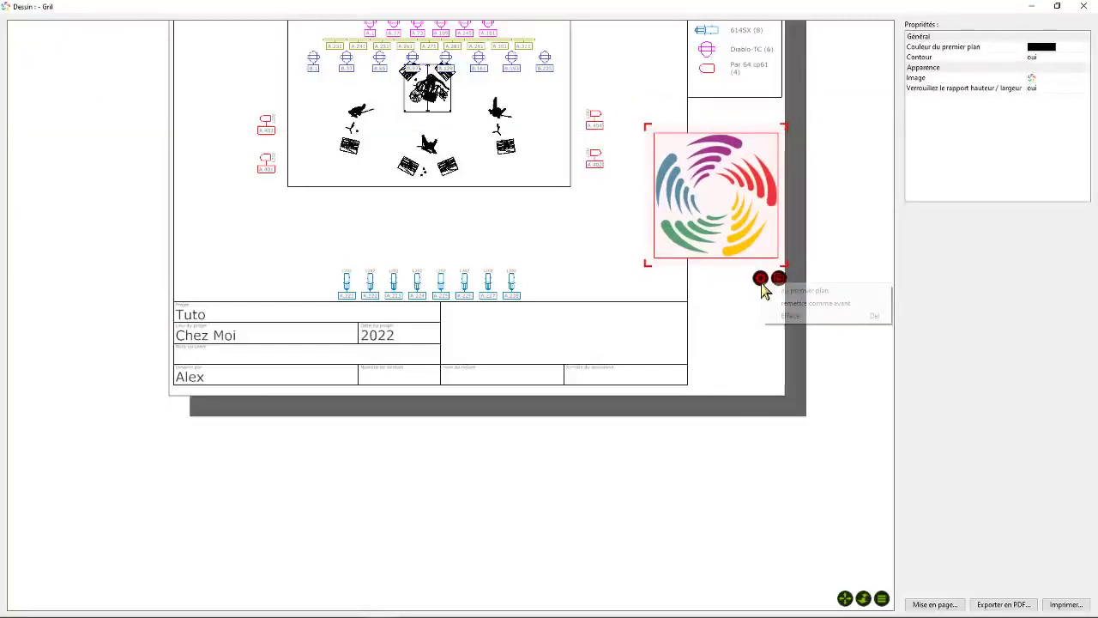
{"action": "left_click", "coordinate": [997, 94]}
{"action": "left_click", "coordinate": [1048, 78]}
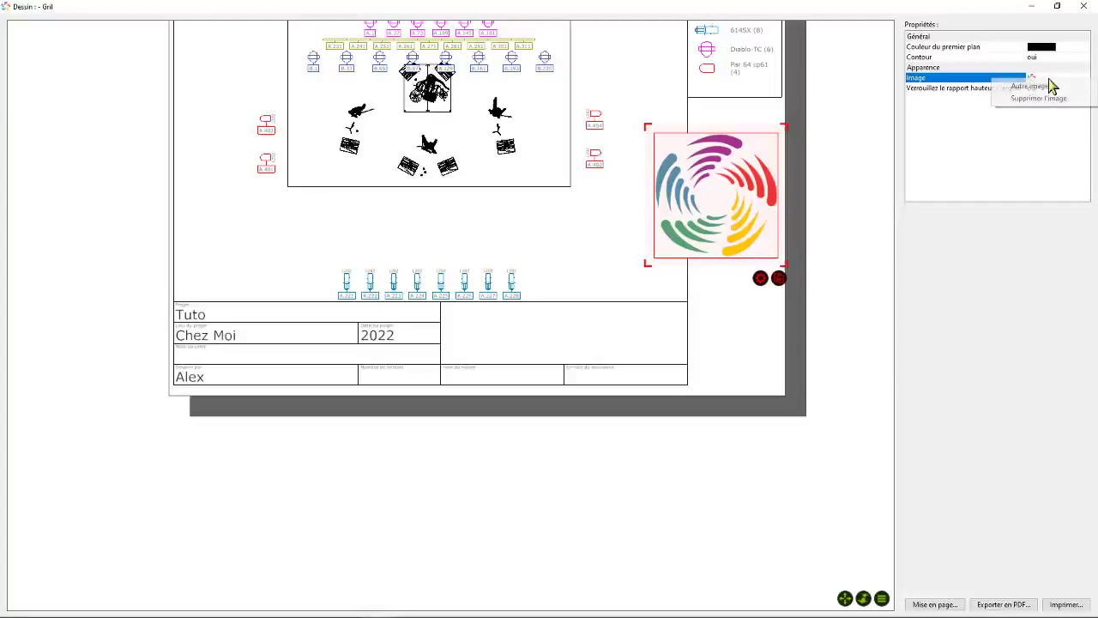
{"action": "left_click", "coordinate": [1048, 87]}
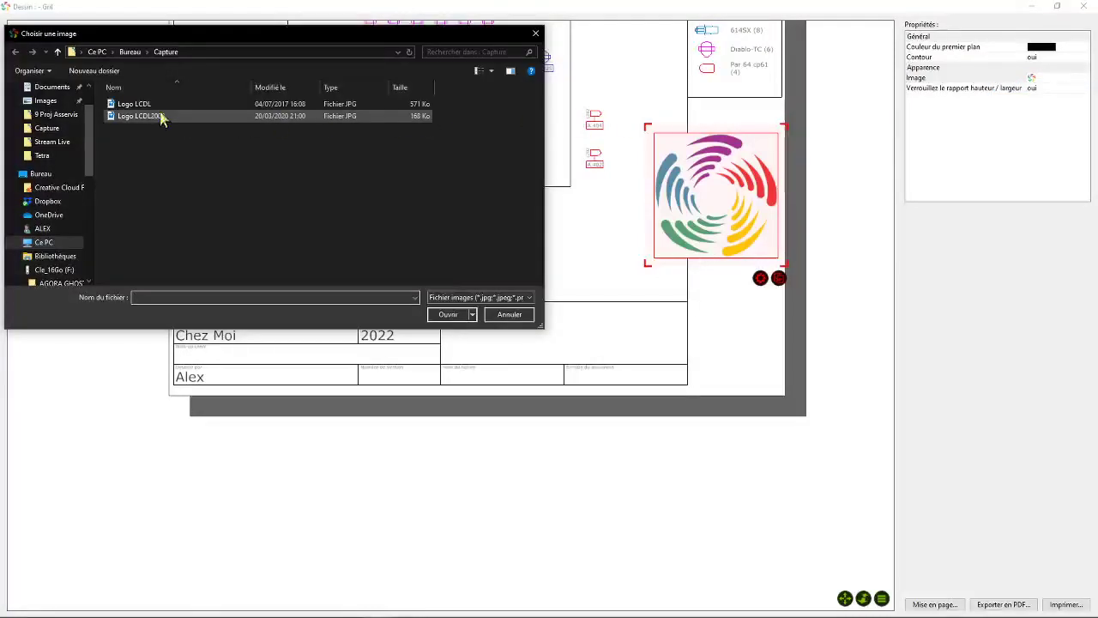
{"action": "left_click", "coordinate": [159, 117]}
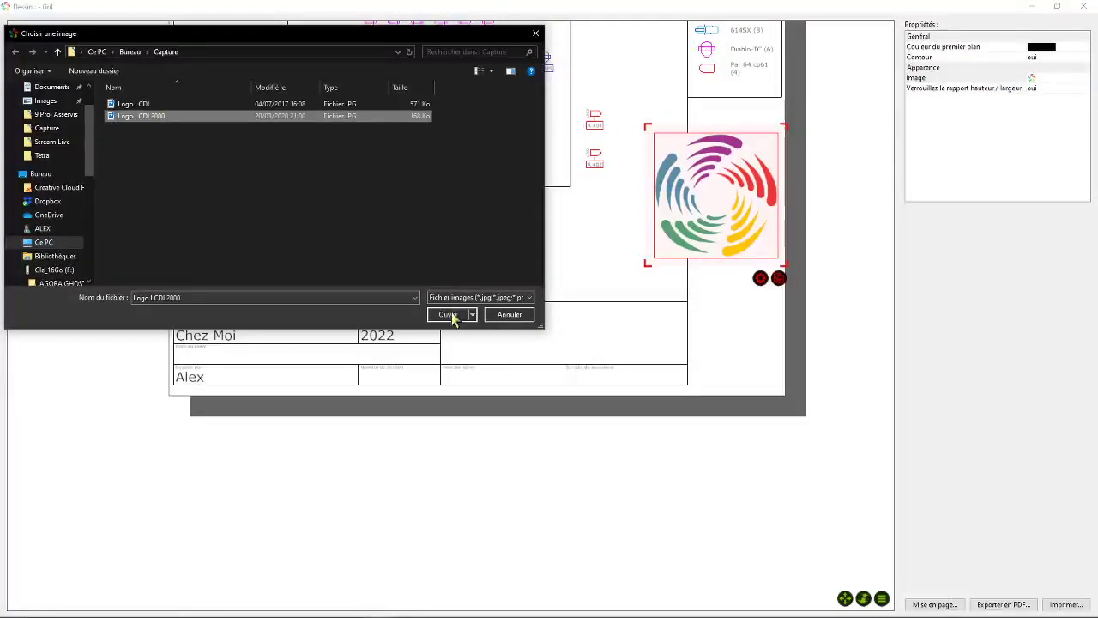
{"action": "left_click", "coordinate": [447, 315]}
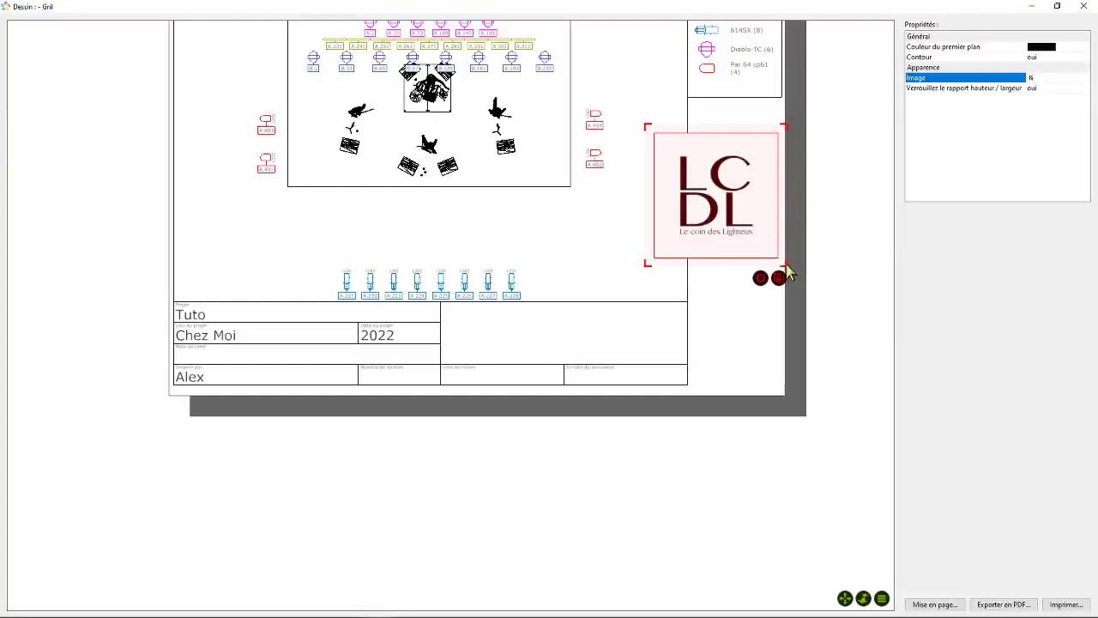
- Shrink the logo and fit it into the page corner beside the title block
{"action": "left_click_drag", "start_coordinate": [787, 273], "coordinate": [688, 273]}
{"action": "left_click_drag", "start_coordinate": [751, 315], "coordinate": [743, 347]}
{"action": "left_click", "coordinate": [767, 145]}
- Insert a text box below the equipment legend and set its text to "Prévoir Machine à fumée"
{"action": "right_click", "coordinate": [729, 124]}
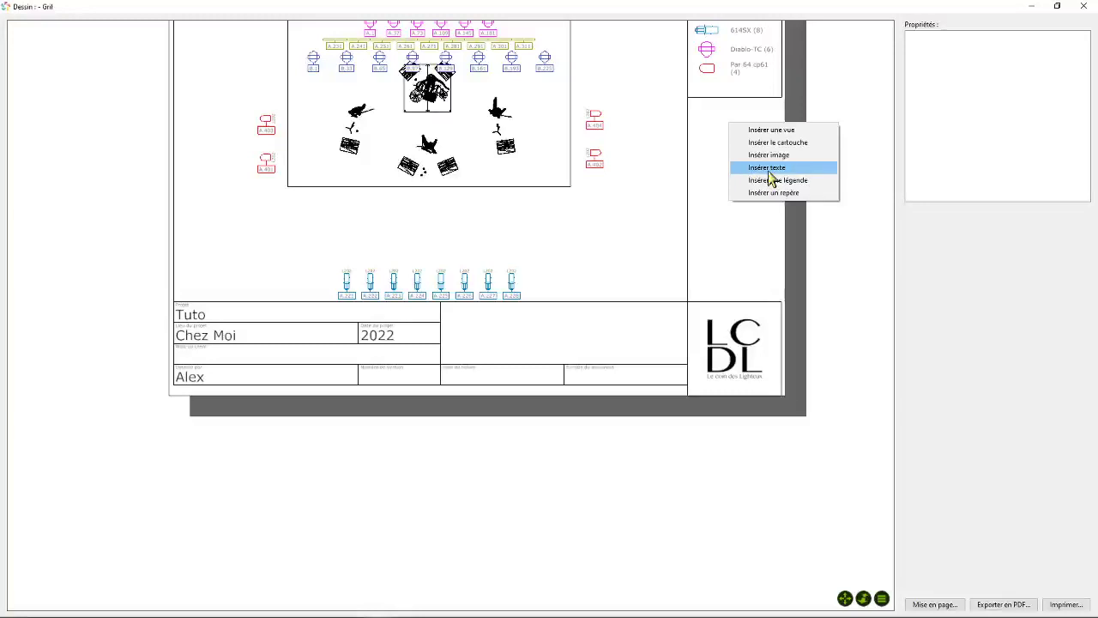
{"action": "left_click", "coordinate": [768, 168]}
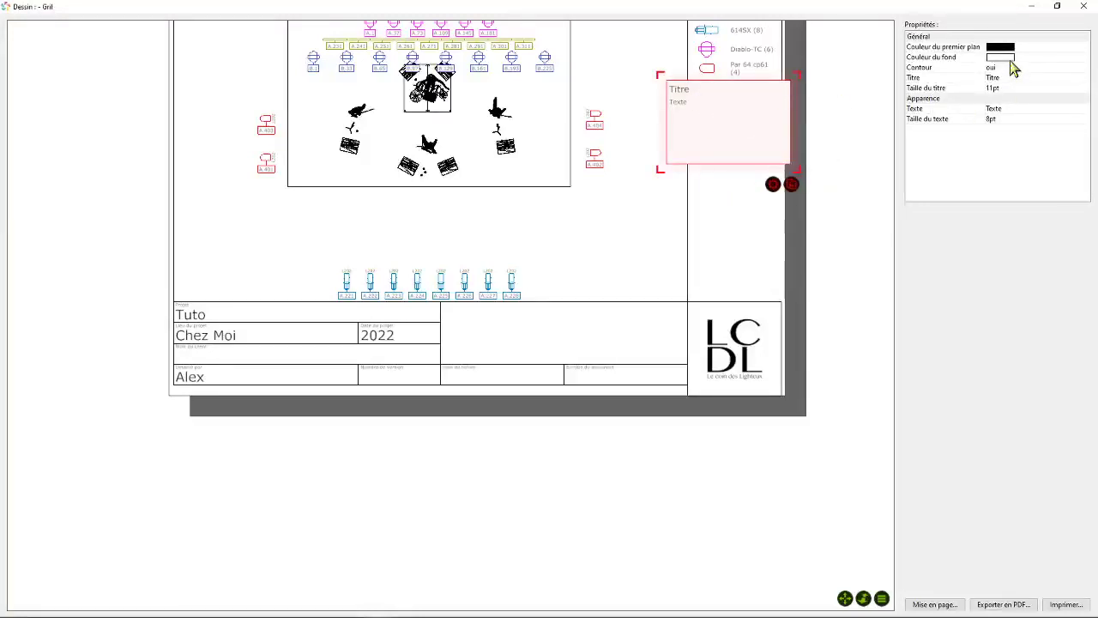
{"action": "left_click", "coordinate": [1028, 109]}
{"action": "left_click", "coordinate": [1004, 110]}
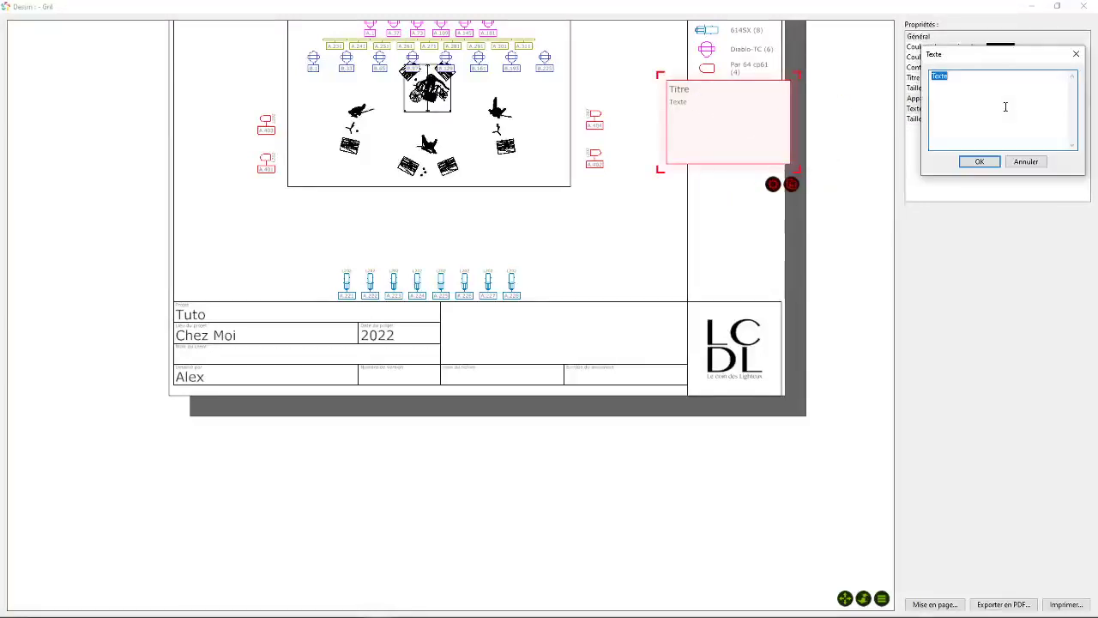
{"action": "mouse_move", "coordinate": [1020, 60]}
{"action": "left_mouse_down"}
{"action": "mouse_move", "coordinate": [742, 192]}
{"action": "mouse_move", "coordinate": [618, 193]}
{"action": "left_mouse_up"}
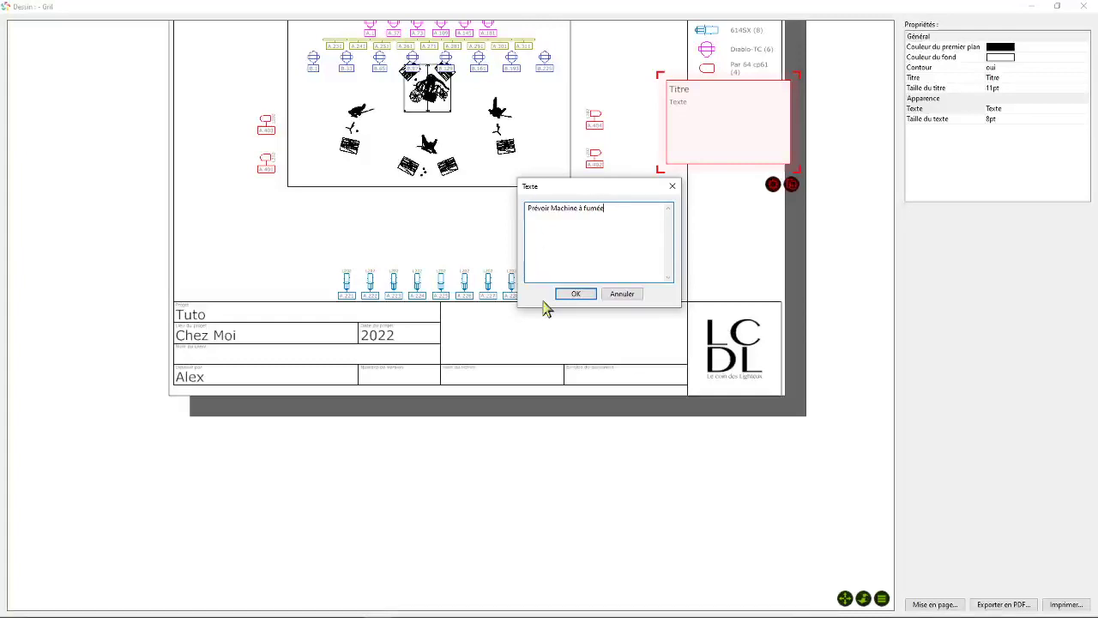
{"action": "left_click", "coordinate": [575, 295]}
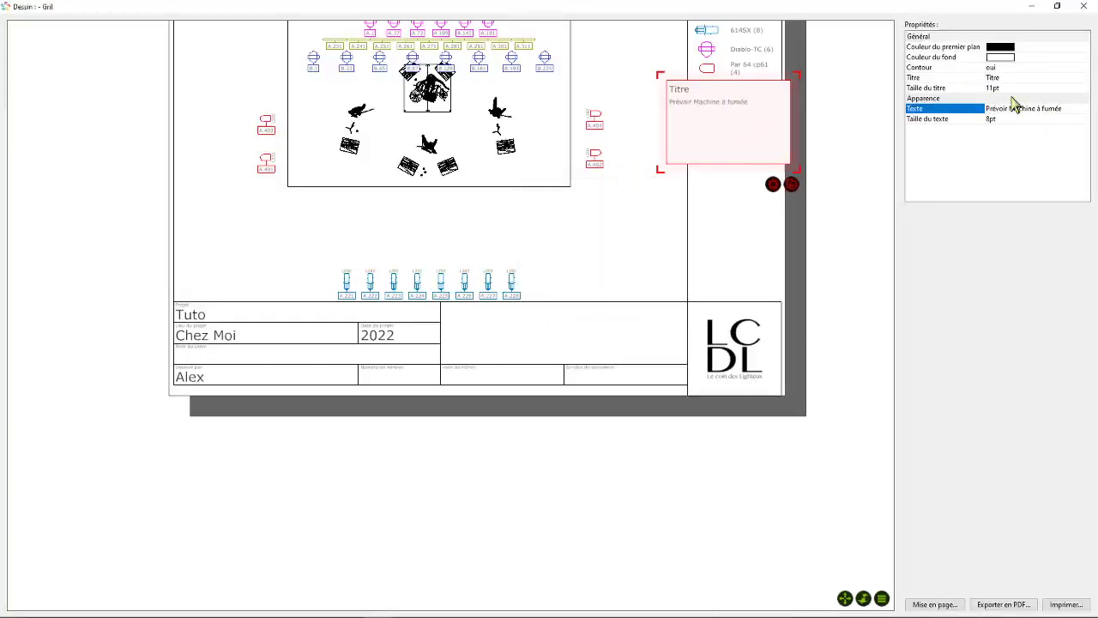
- Set the text box's title to Options
{"action": "left_click", "coordinate": [996, 78]}
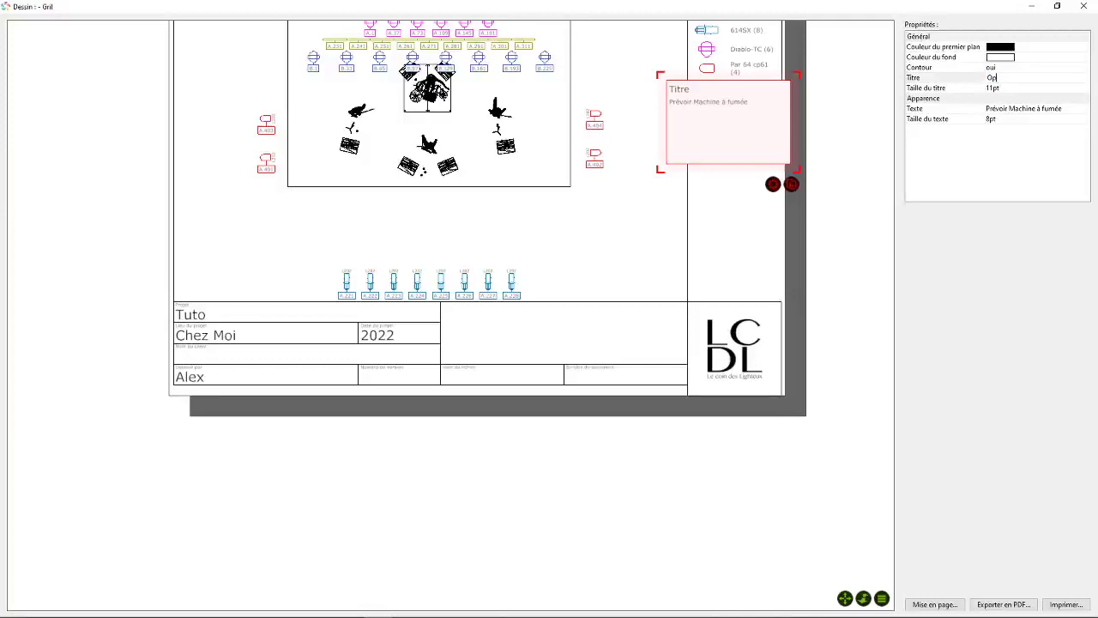
{"action": "type", "text": "Options"}
{"action": "key", "text": "Return"}
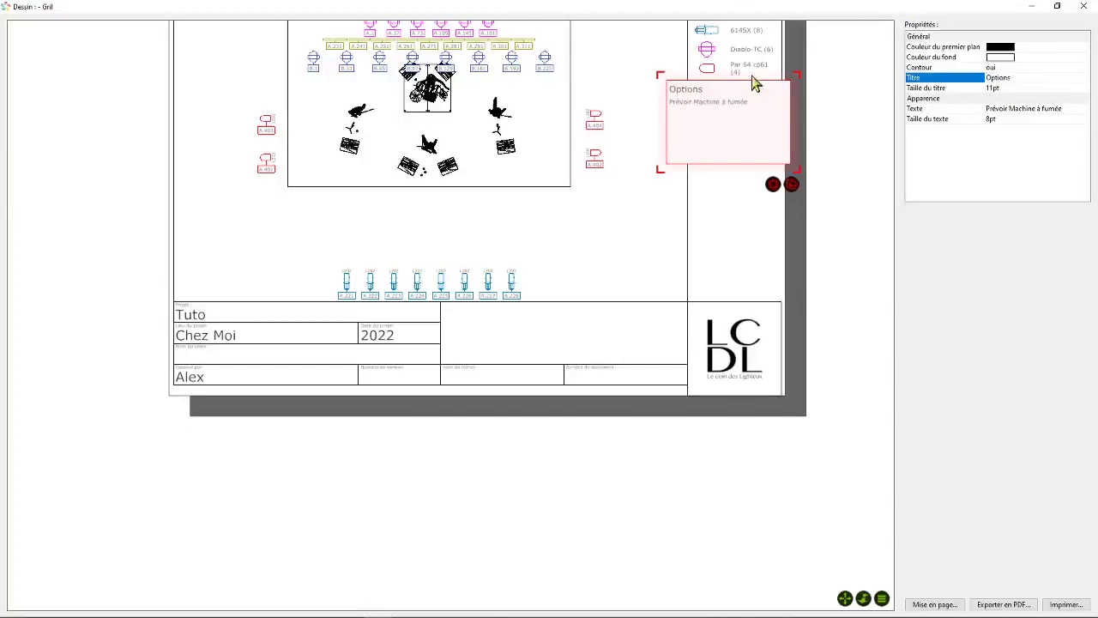
- Resize the Options text box to fit the side column directly beneath the equipment legend, and view the whole page
{"action": "left_click_drag", "start_coordinate": [794, 182], "coordinate": [785, 232]}
{"action": "left_click", "coordinate": [826, 206]}
{"action": "scroll", "coordinate": [801, 136], "scroll_direction": "down", "scroll_amount": 3}
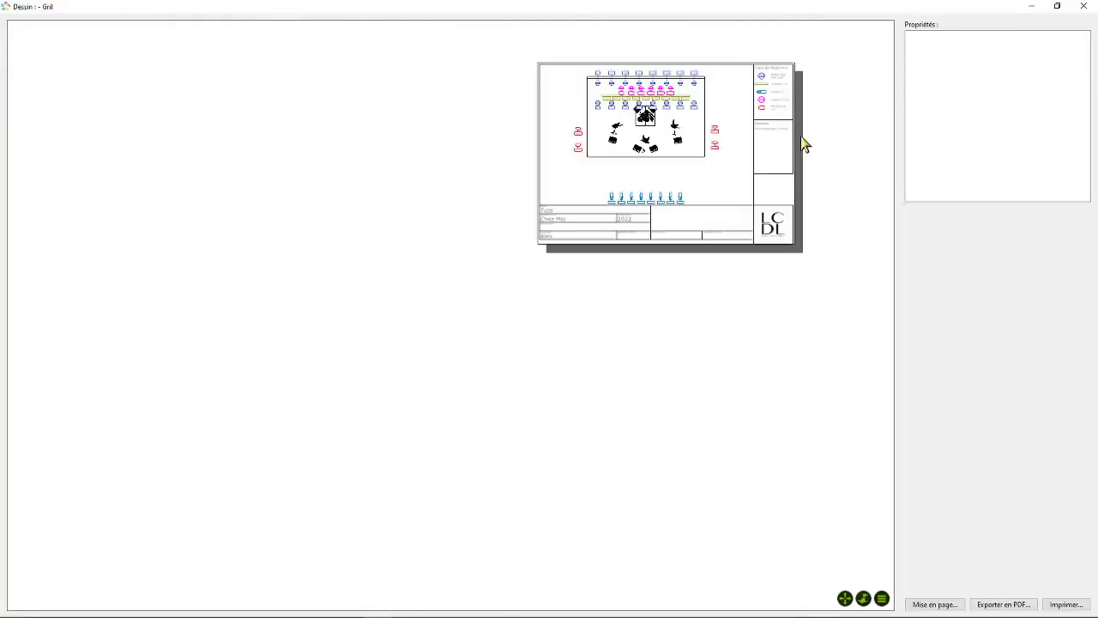
{"action": "scroll", "coordinate": [801, 136], "scroll_direction": "up", "scroll_amount": 1}
{"action": "scroll", "coordinate": [800, 136], "scroll_direction": "up", "scroll_amount": 2}
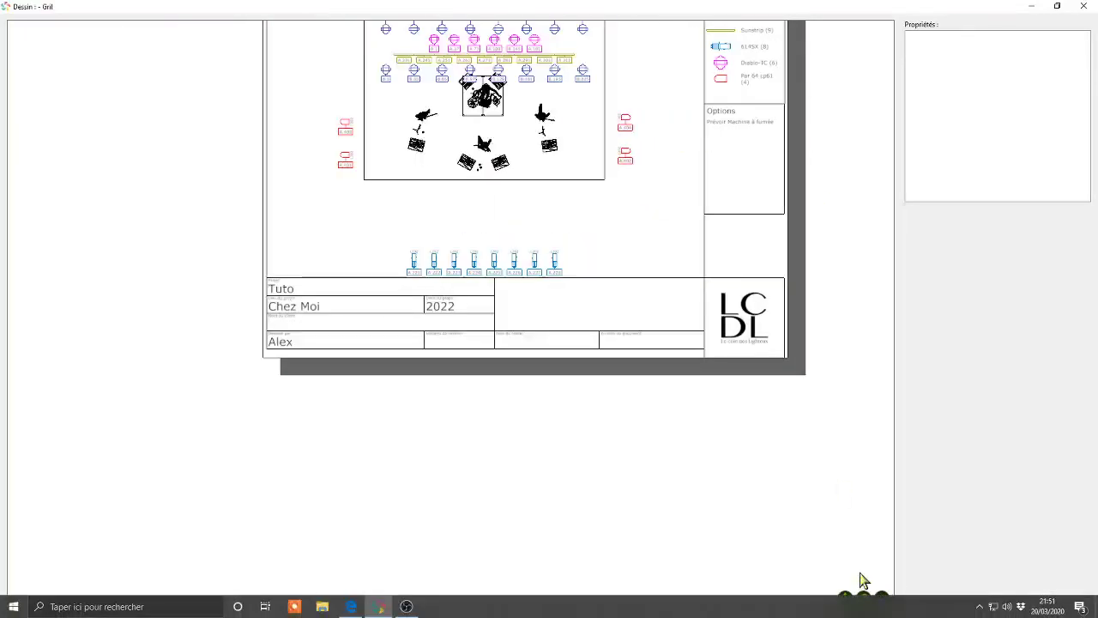
{"action": "left_click", "coordinate": [845, 598]}
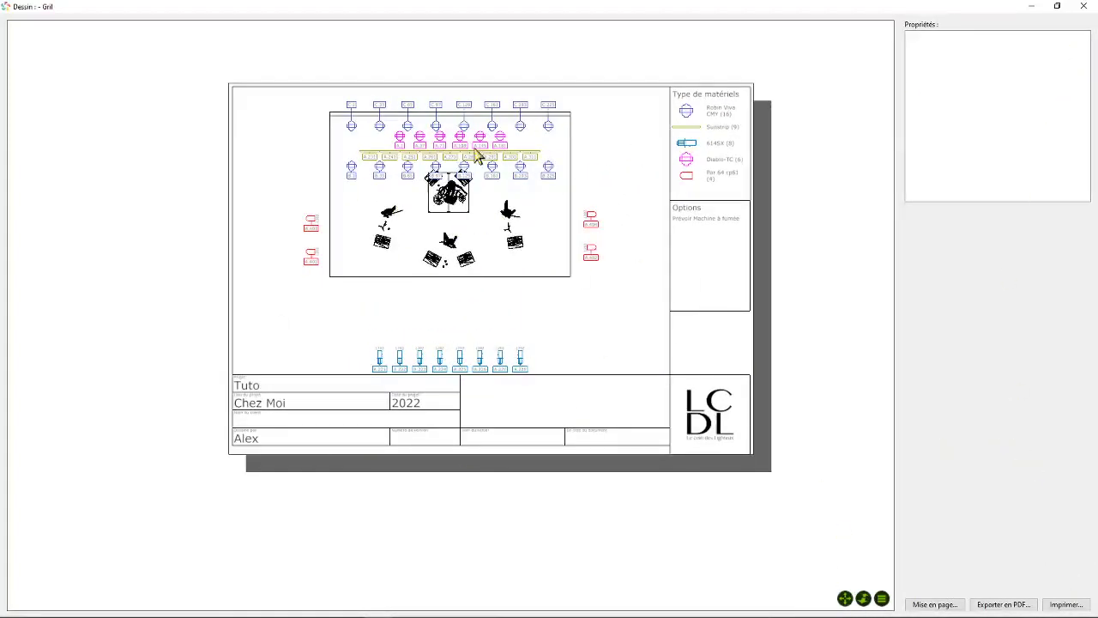
- Check the stage plan view's properties on the finished layout and close the Gril drawing
{"action": "left_click", "coordinate": [524, 178]}
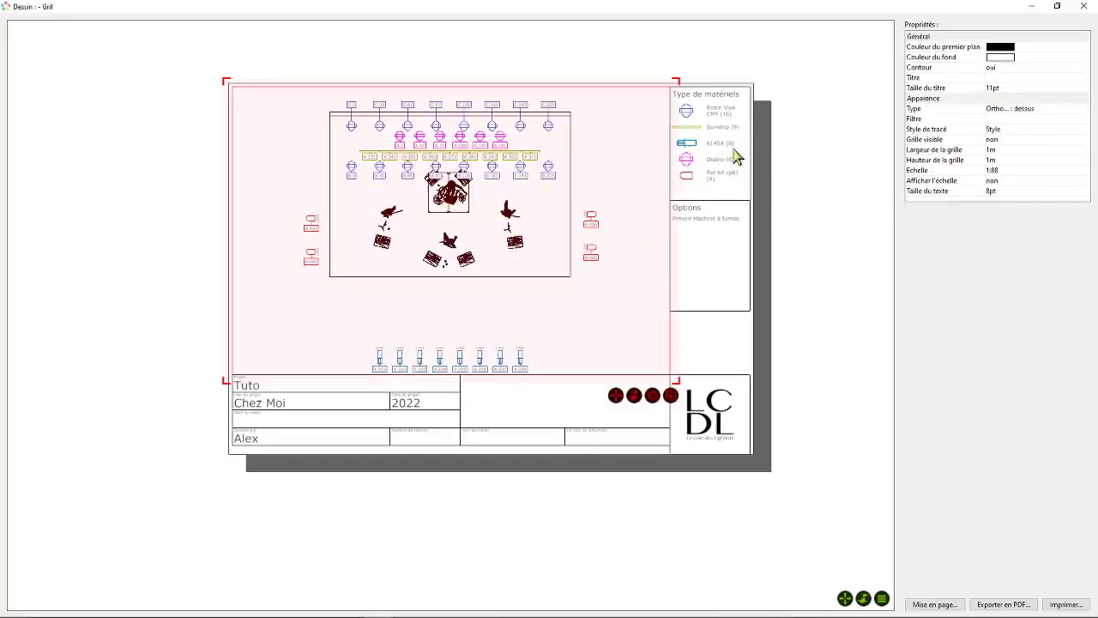
{"action": "left_click", "coordinate": [839, 276]}
{"action": "left_click", "coordinate": [619, 220]}
{"action": "left_click", "coordinate": [840, 190]}
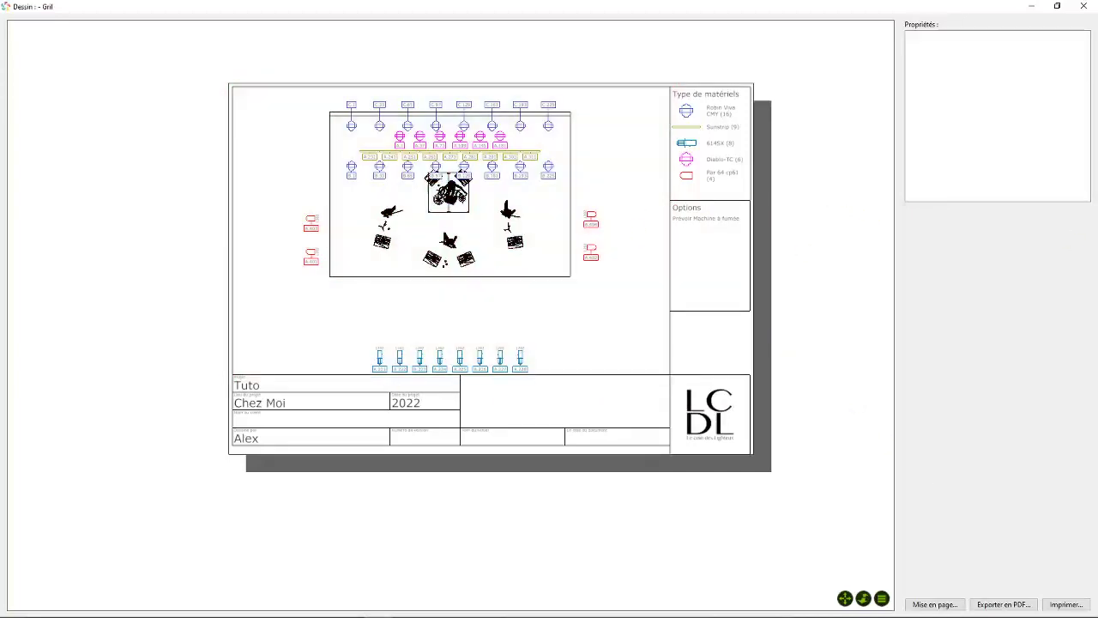
{"action": "left_click", "coordinate": [1079, 7]}
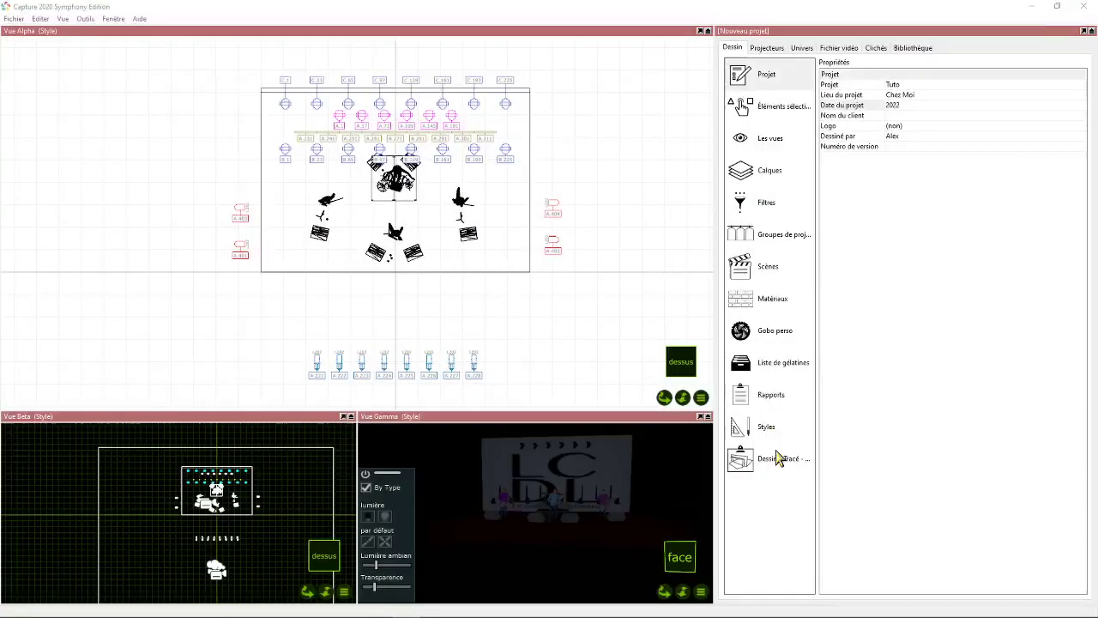
- Duplicate the Gril drawing and name the copy Sol
{"action": "left_click", "coordinate": [778, 458]}
{"action": "left_click", "coordinate": [834, 89]}
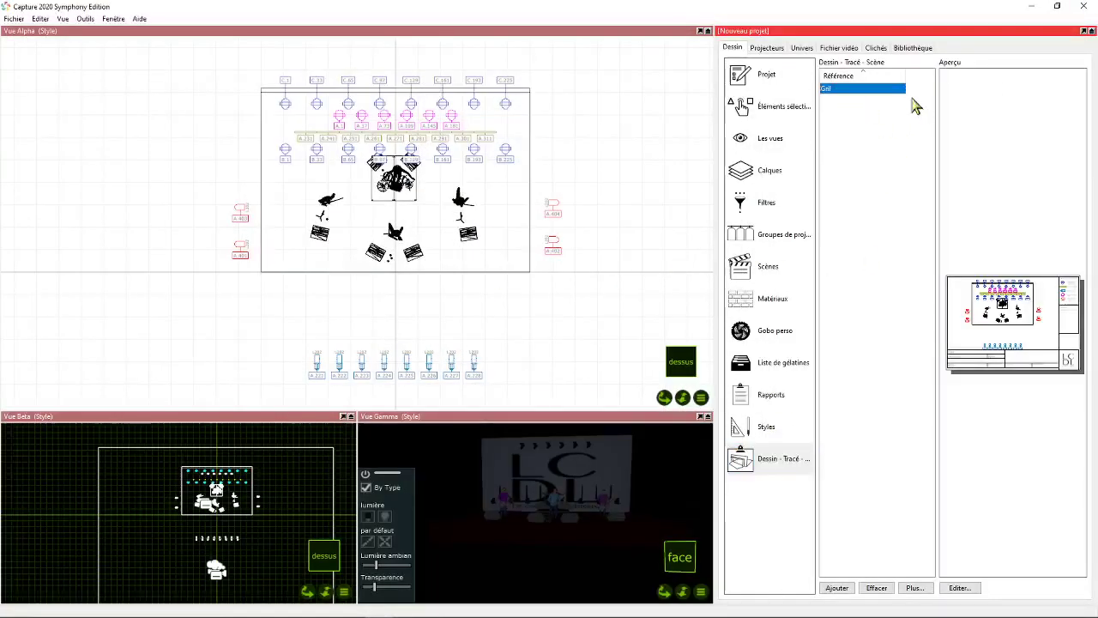
{"action": "right_click", "coordinate": [836, 89]}
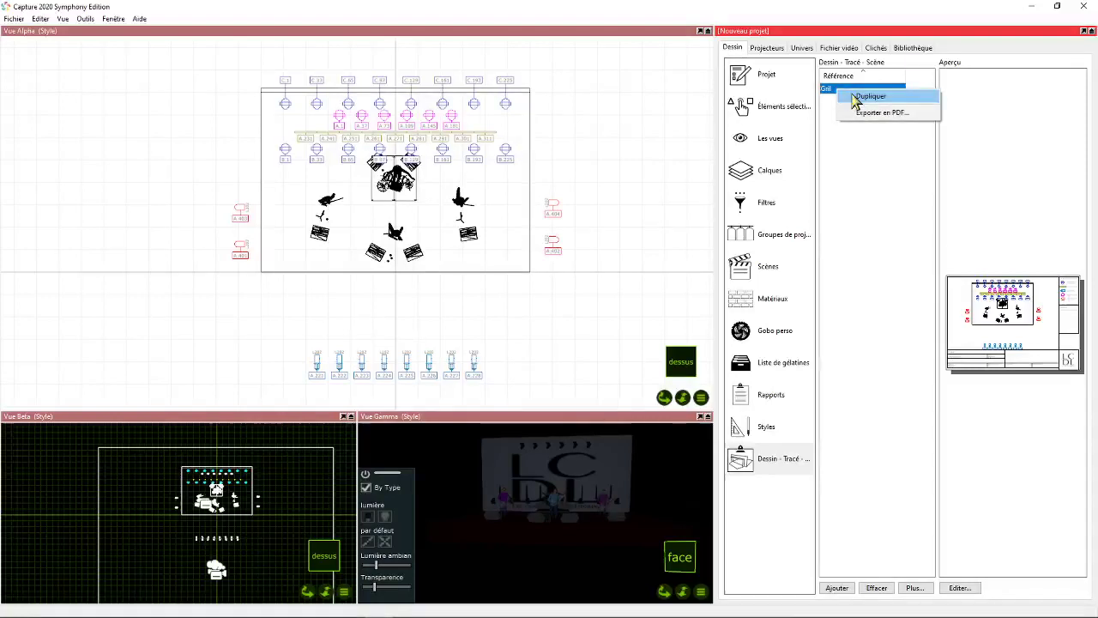
{"action": "left_click", "coordinate": [868, 96]}
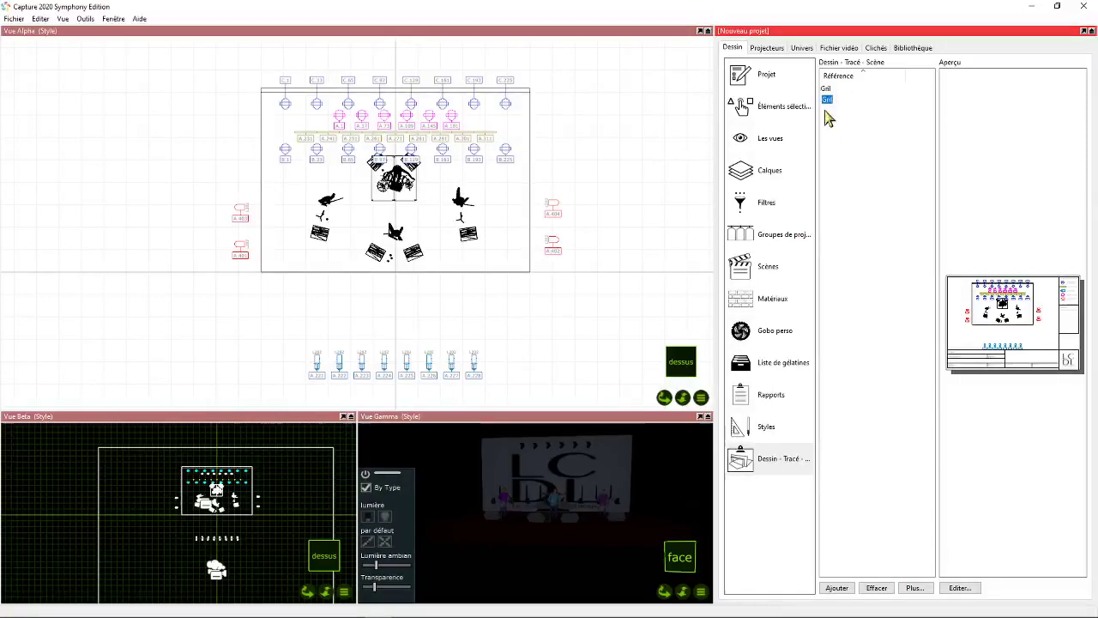
{"action": "key", "text": "Return"}
{"action": "key", "text": "Return"}
{"action": "left_click", "coordinate": [825, 111]}
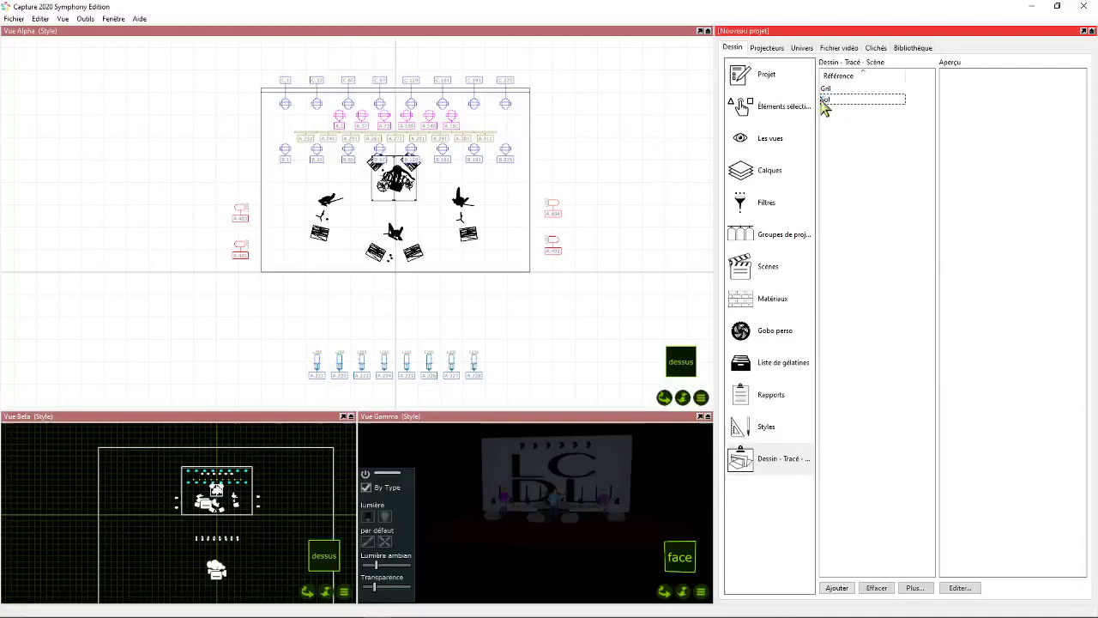
- Open the Sol drawing to check its copied layout and close it
{"action": "left_click", "coordinate": [827, 102]}
{"action": "left_click", "coordinate": [968, 586]}
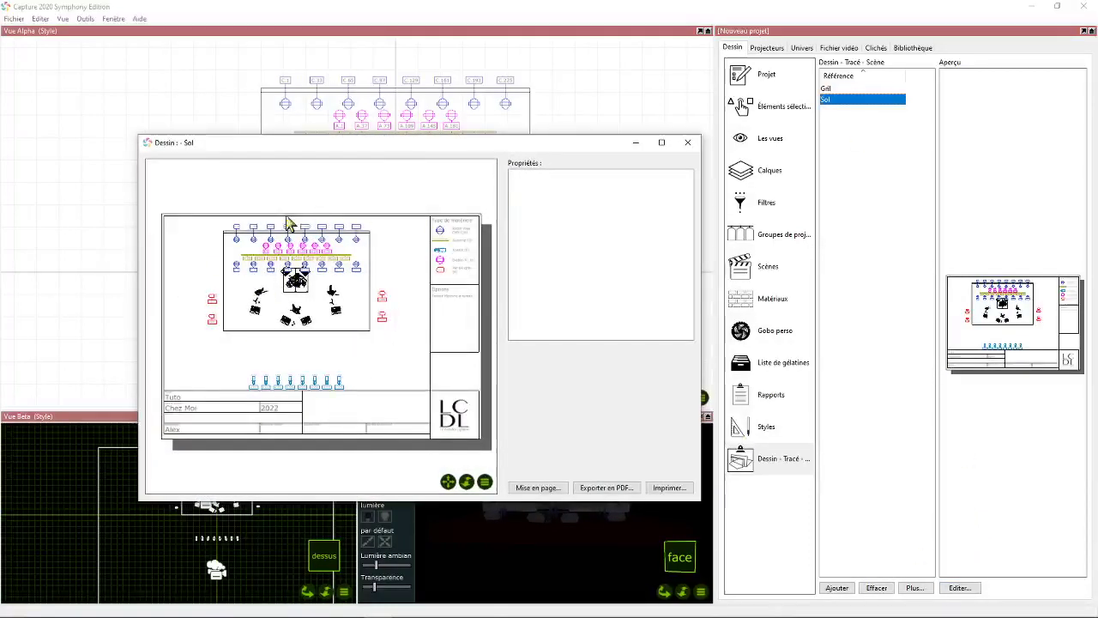
{"action": "left_click", "coordinate": [690, 144]}
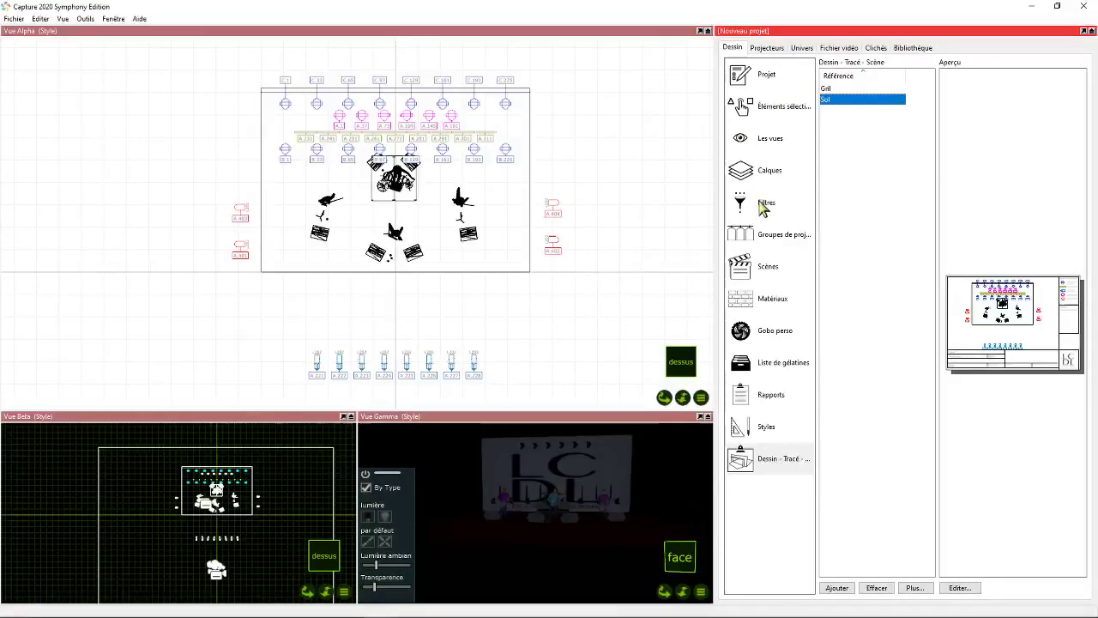
- Create two filters named All and Gril
{"action": "left_click", "coordinate": [764, 205]}
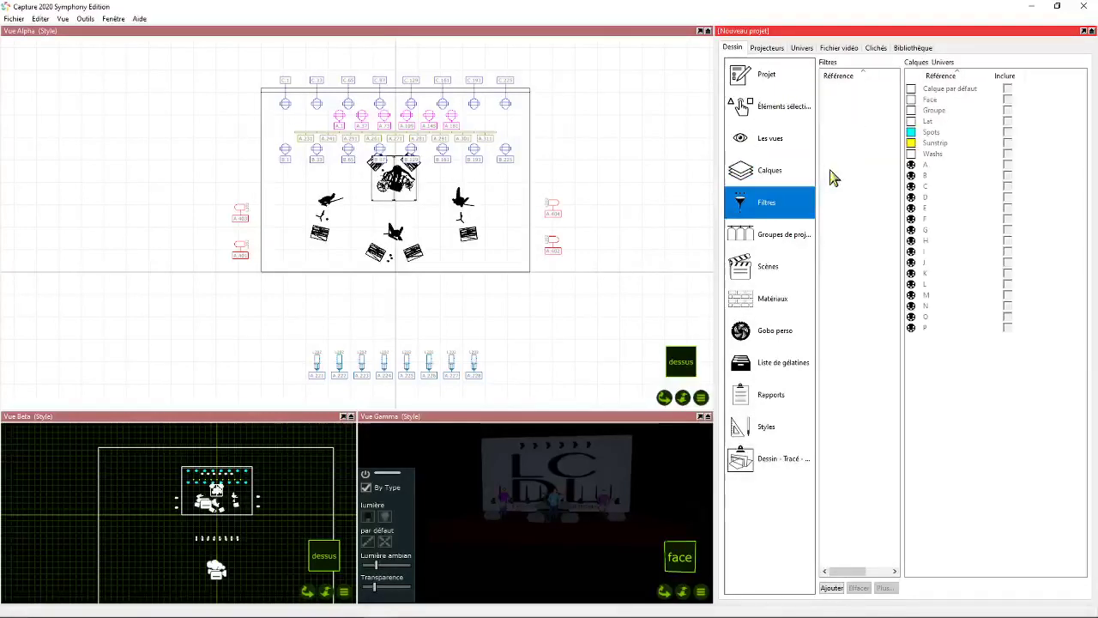
{"action": "left_click", "coordinate": [831, 589]}
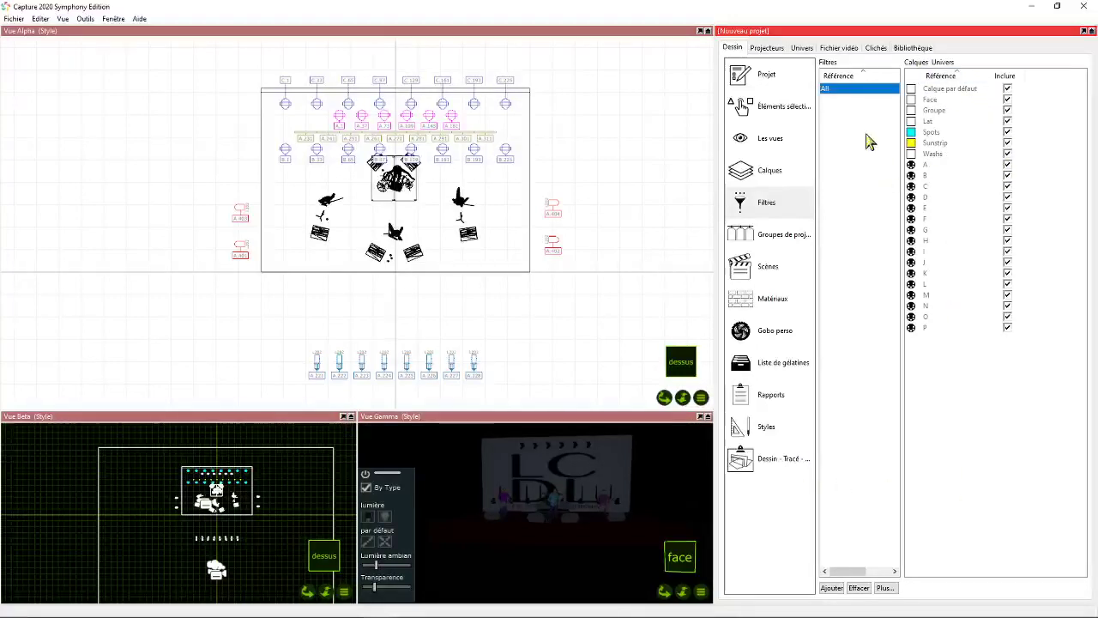
{"action": "left_click", "coordinate": [831, 588]}
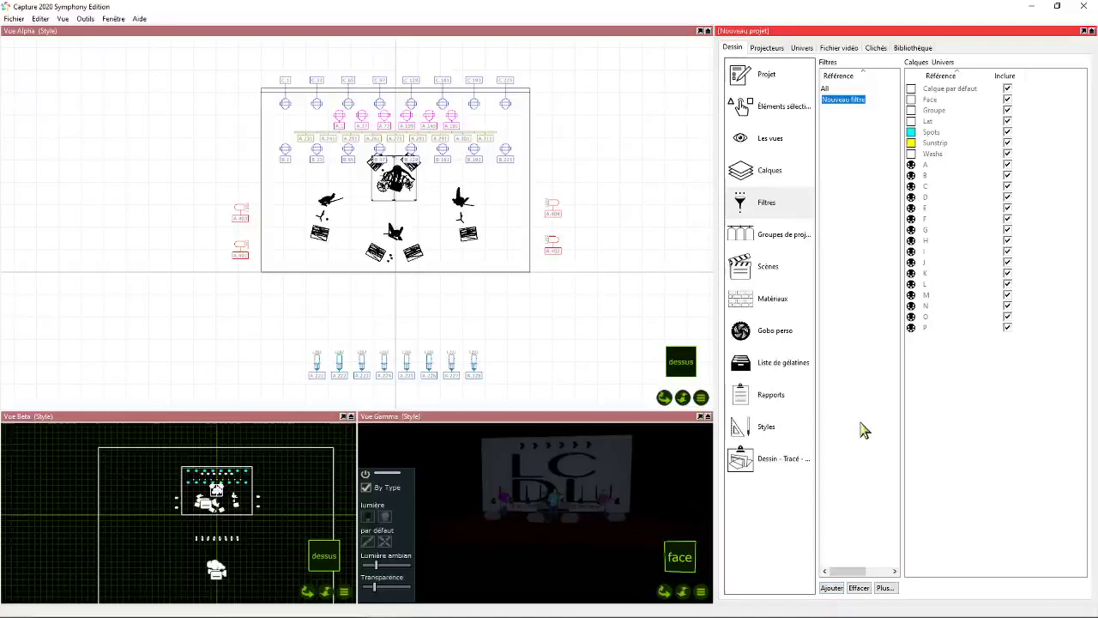
{"action": "type", "text": "Gril"}
{"action": "key", "text": "Return"}
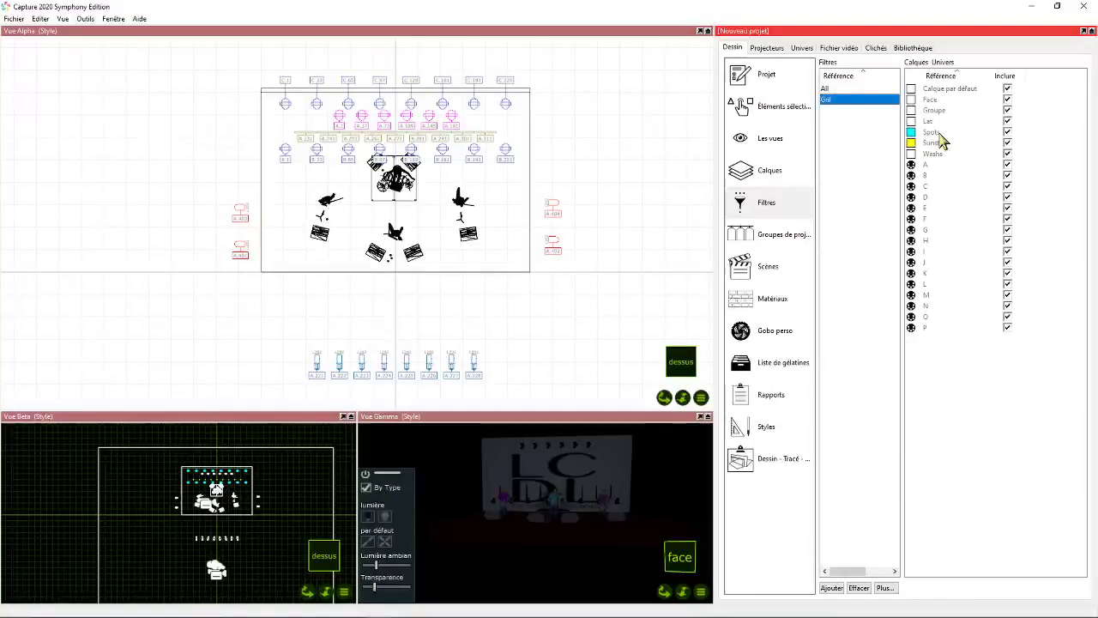
- Create a new layer named Spots Sol
{"action": "left_click", "coordinate": [771, 170]}
{"action": "left_click", "coordinate": [845, 589]}
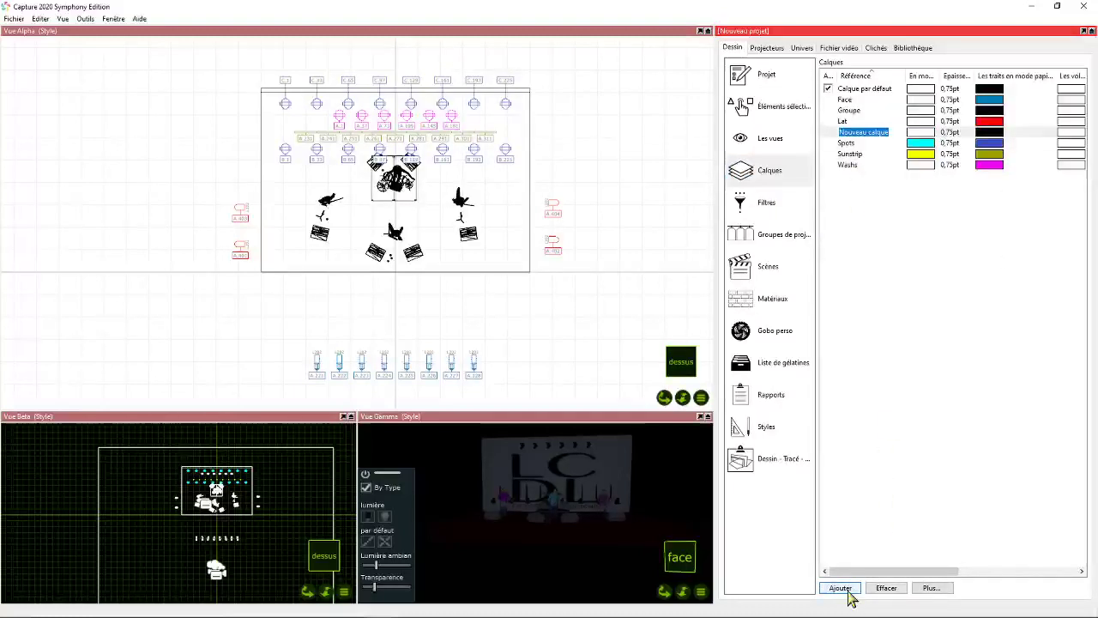
{"action": "type", "text": "Spots Sol"}
{"action": "key", "text": "Return"}
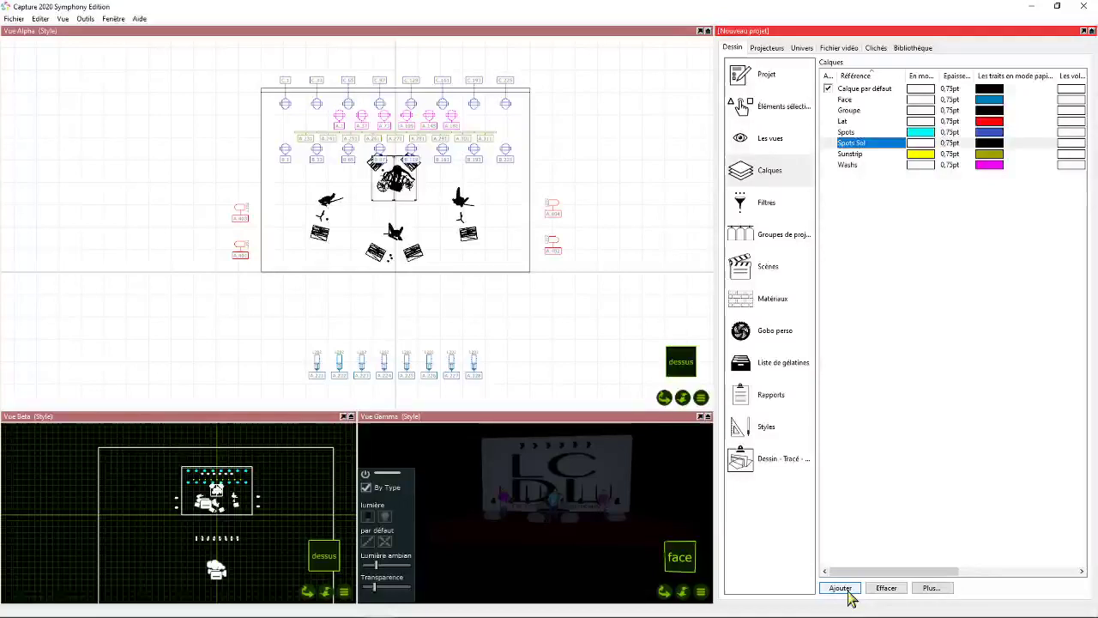
- Set the Spots Sol layer's live-mode colour to cyan and its paper-mode line colour to a medium blue
{"action": "left_click", "coordinate": [921, 144]}
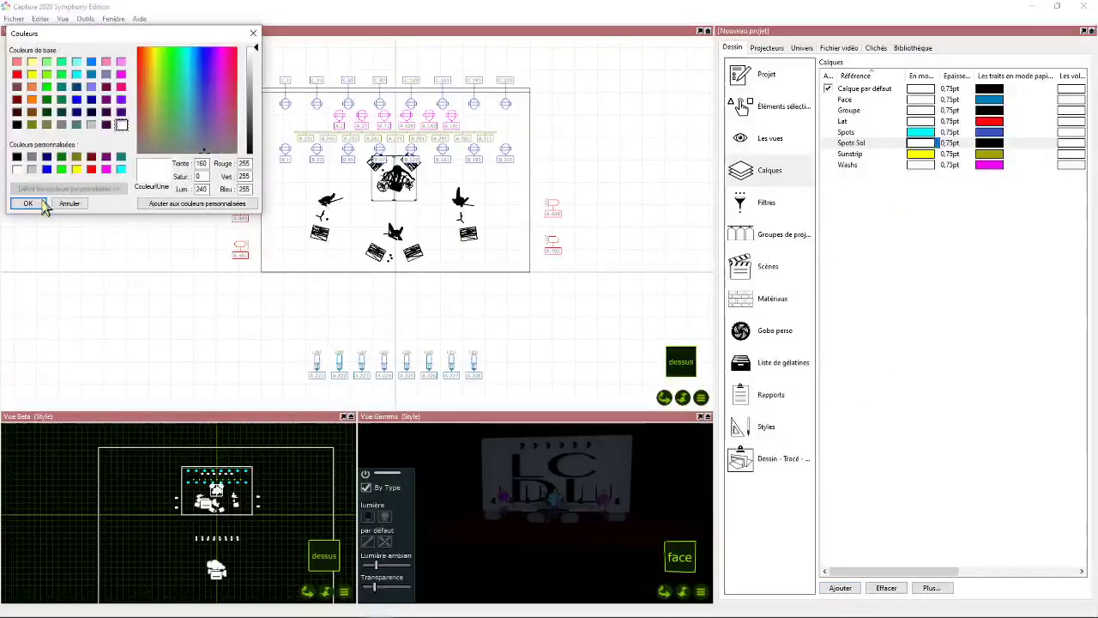
{"action": "left_click", "coordinate": [121, 169]}
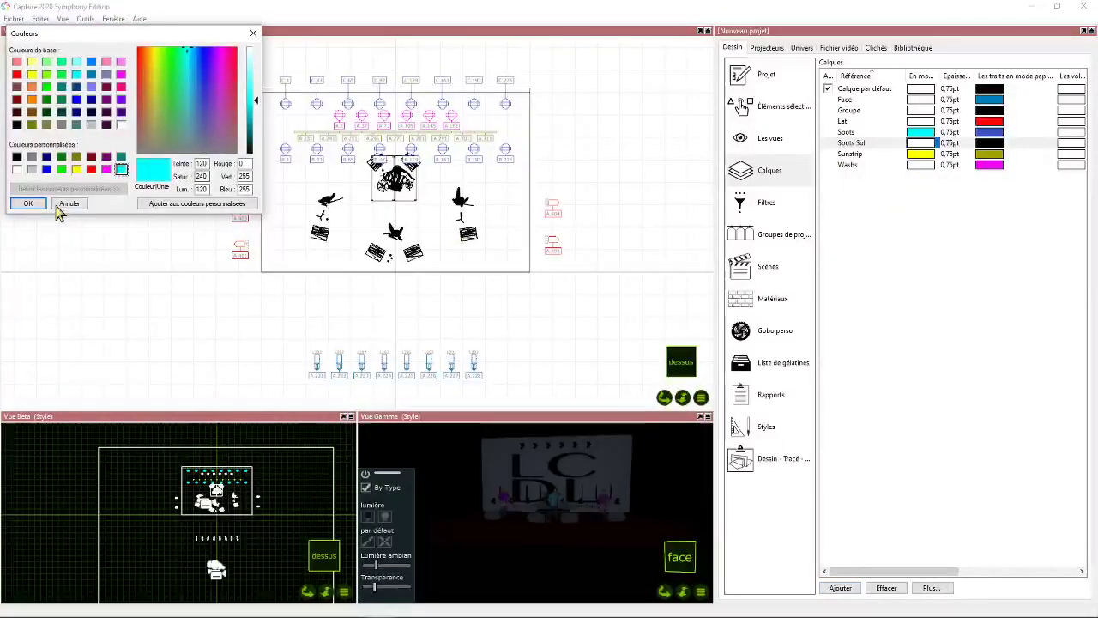
{"action": "left_click", "coordinate": [27, 204]}
{"action": "left_click", "coordinate": [989, 142]}
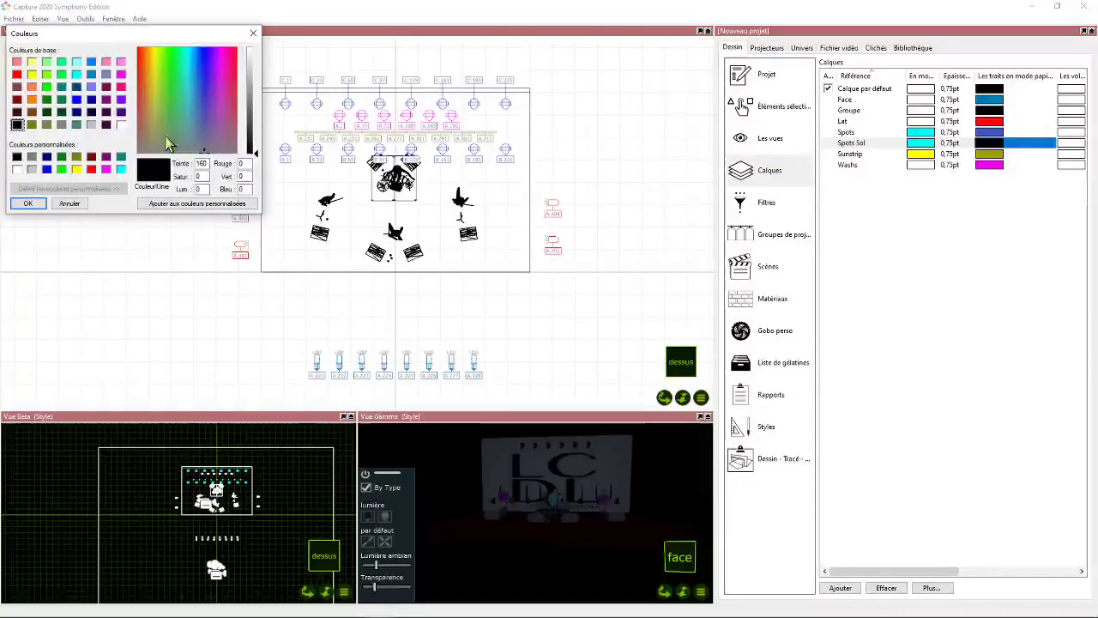
{"action": "left_click", "coordinate": [201, 90]}
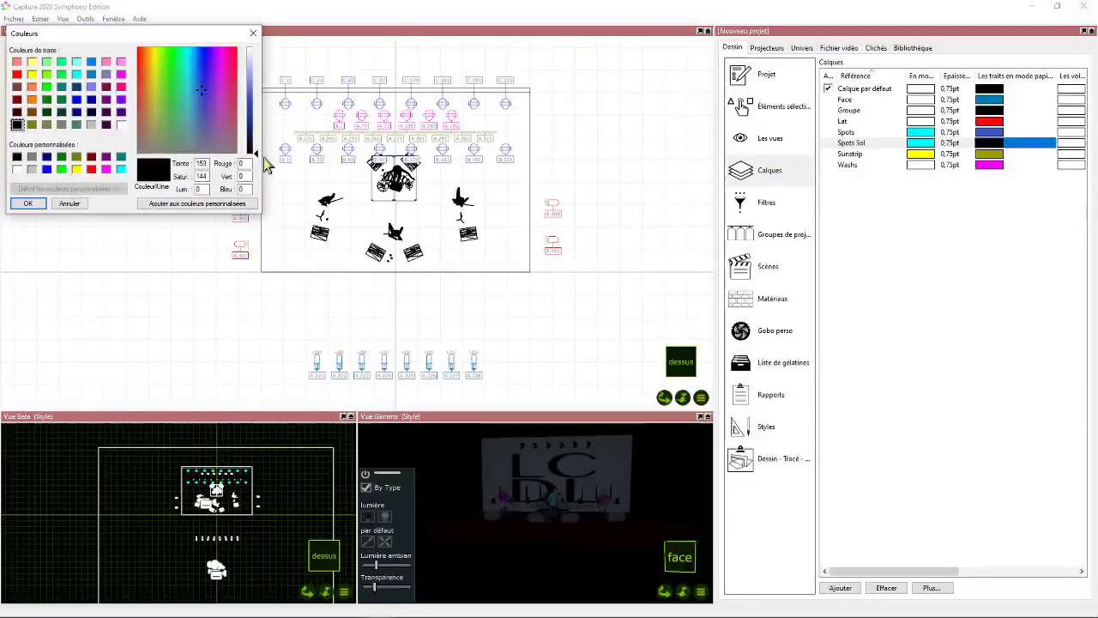
{"action": "left_click_drag", "start_coordinate": [257, 159], "coordinate": [257, 110]}
{"action": "left_click", "coordinate": [28, 203]}
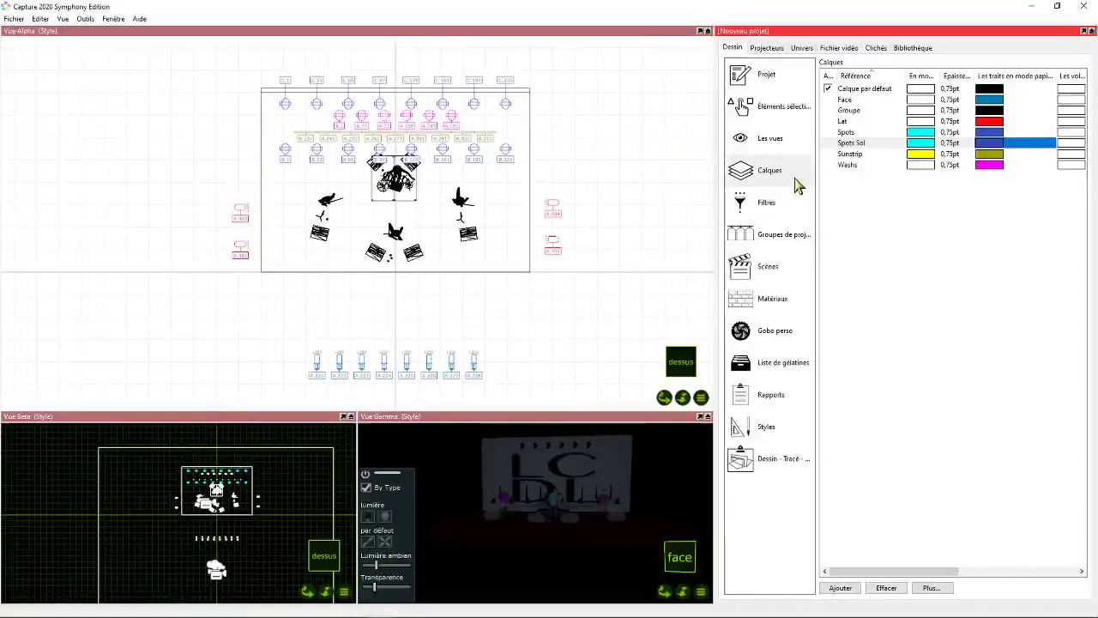
- Assign the upstage row of Robin Viva CMY fixtures to the Spots Sol layer
{"action": "left_click_drag", "start_coordinate": [230, 89], "coordinate": [523, 109]}
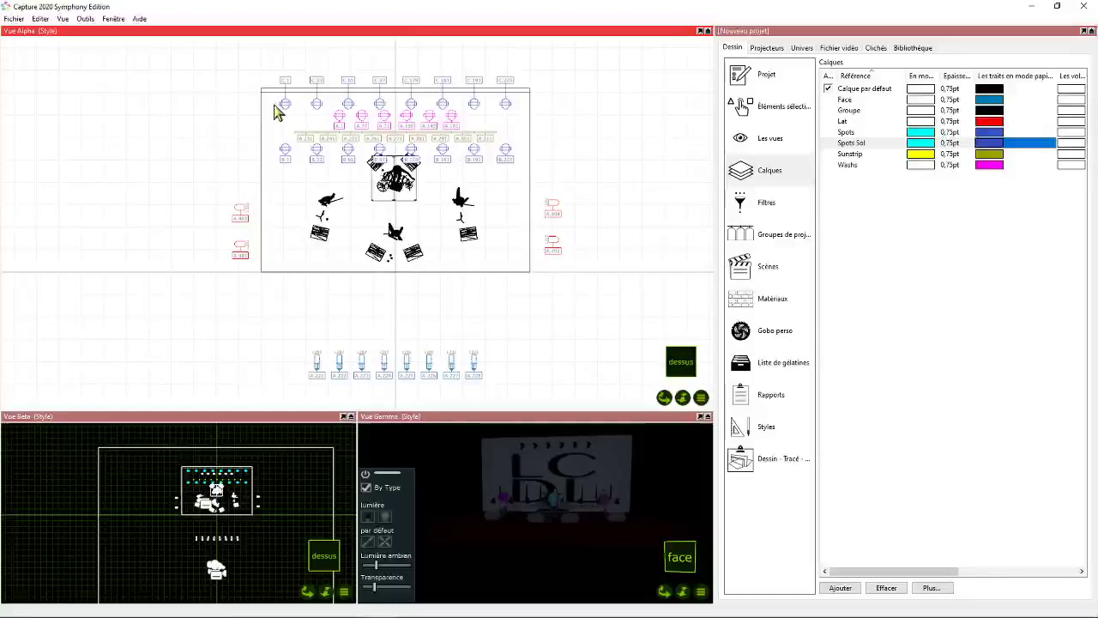
{"action": "left_click_drag", "start_coordinate": [269, 95], "coordinate": [524, 119]}
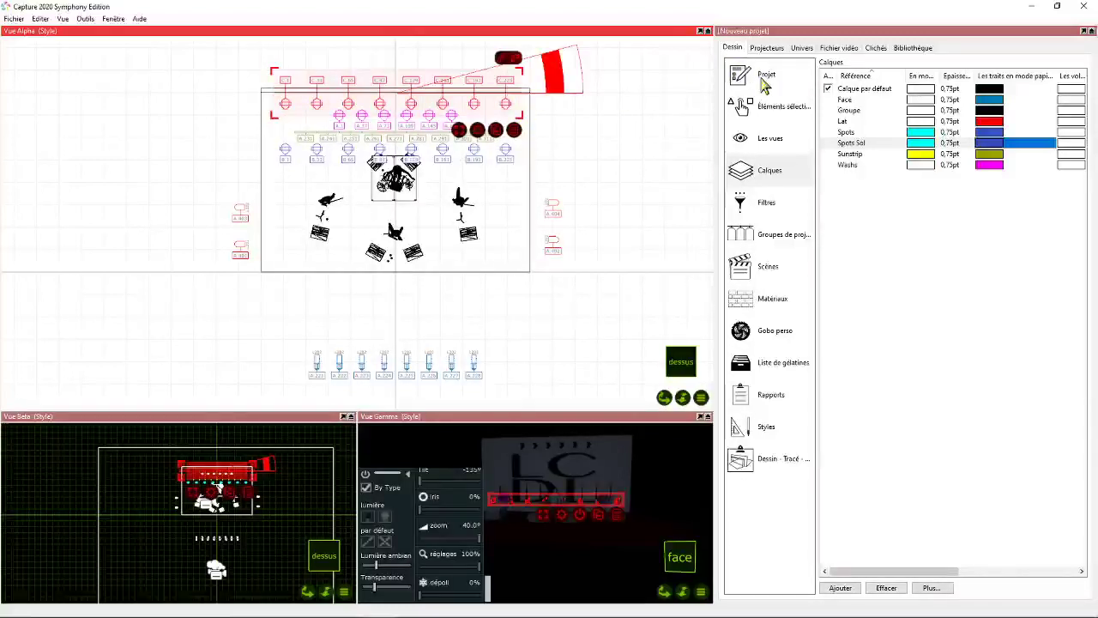
{"action": "left_click", "coordinate": [771, 106]}
{"action": "left_click", "coordinate": [930, 95]}
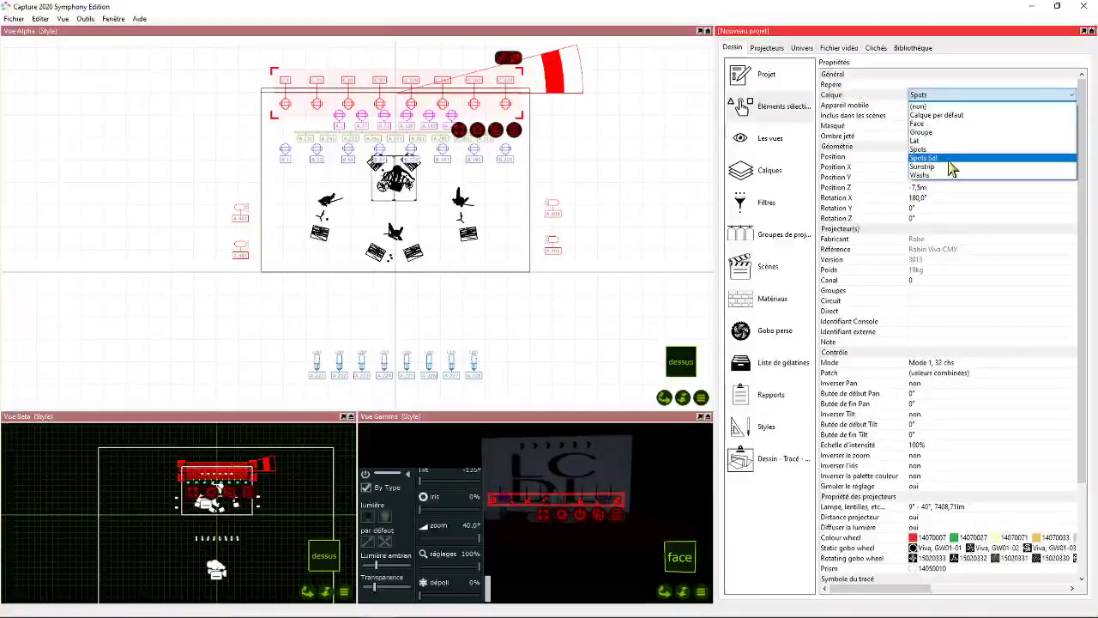
{"action": "left_click", "coordinate": [948, 169]}
- Exclude the Sunstrip and Lat layers from the Gril filter and apply the filter to all views
{"action": "left_click", "coordinate": [764, 206]}
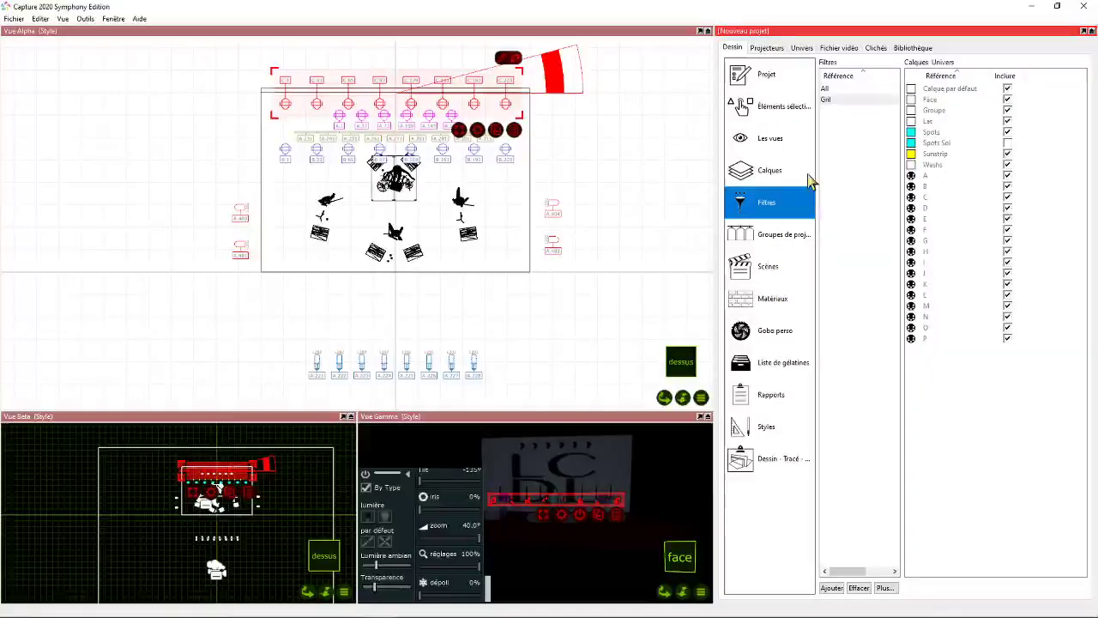
{"action": "left_click", "coordinate": [840, 101]}
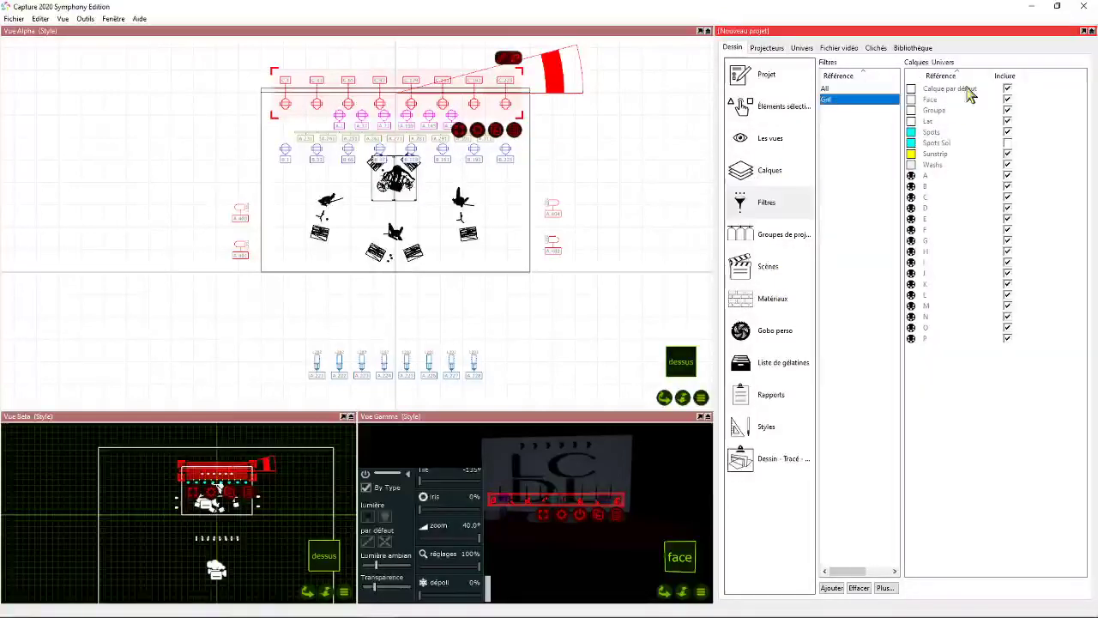
{"action": "left_click", "coordinate": [1009, 155]}
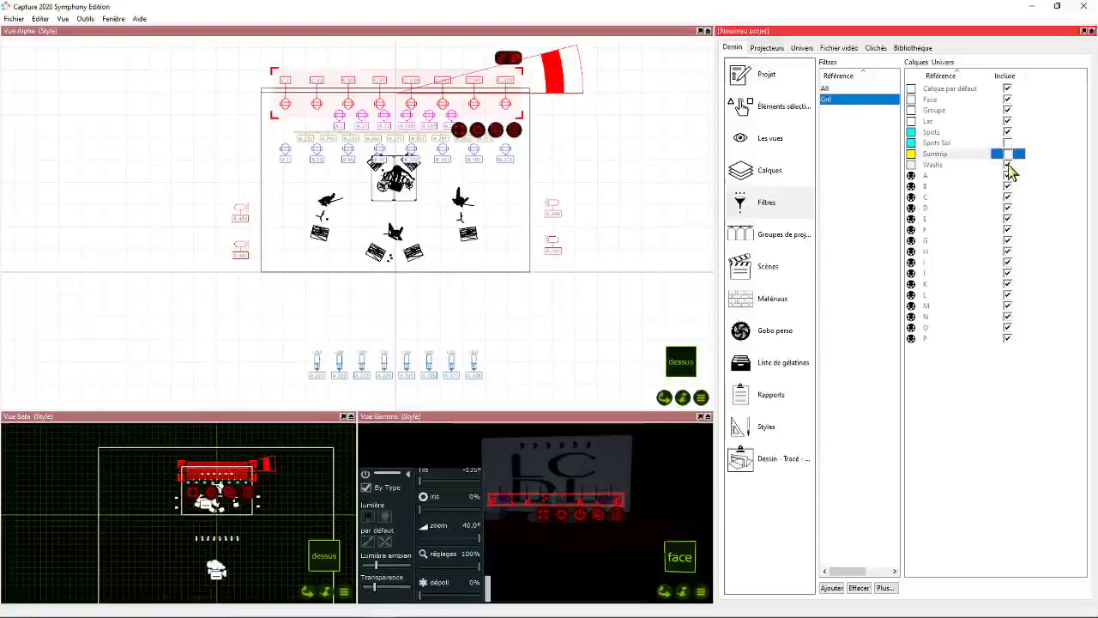
{"action": "left_click", "coordinate": [1009, 121]}
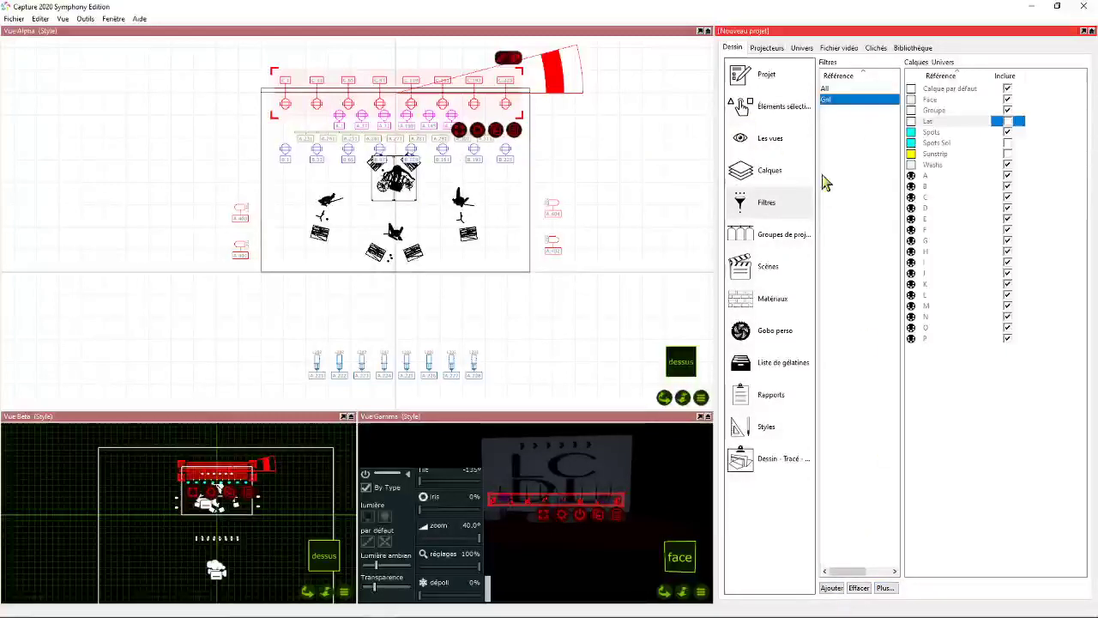
{"action": "right_click", "coordinate": [844, 100]}
{"action": "left_click", "coordinate": [855, 120]}
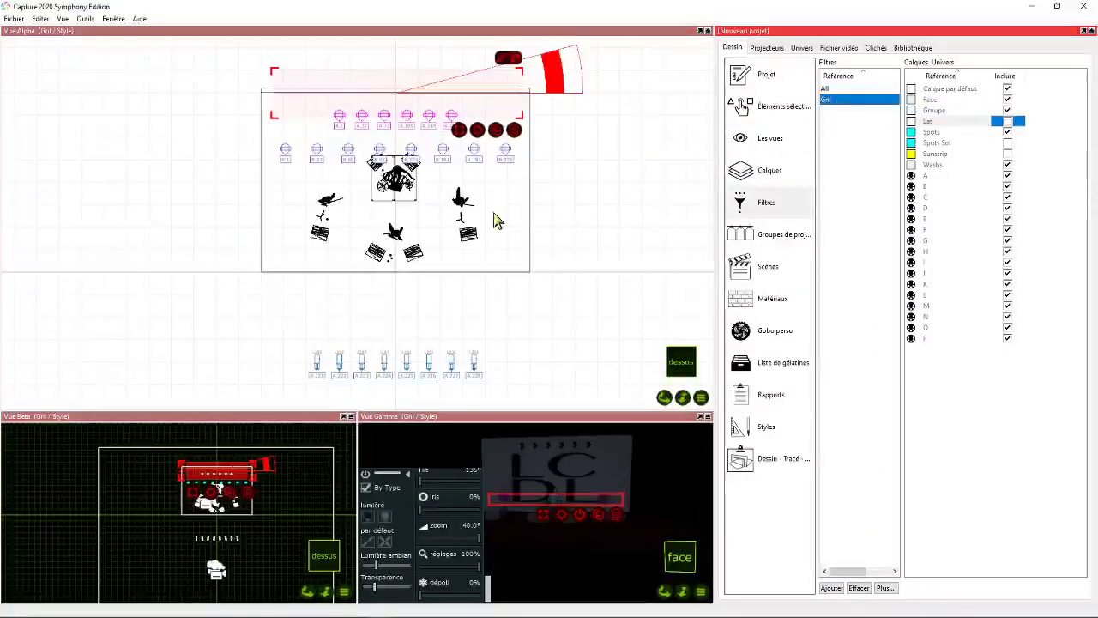
- Create a filter named Sol and exclude the Face, Spots and Washs layers from it
{"action": "left_click", "coordinate": [830, 588]}
{"action": "type", "text": "Sol"}
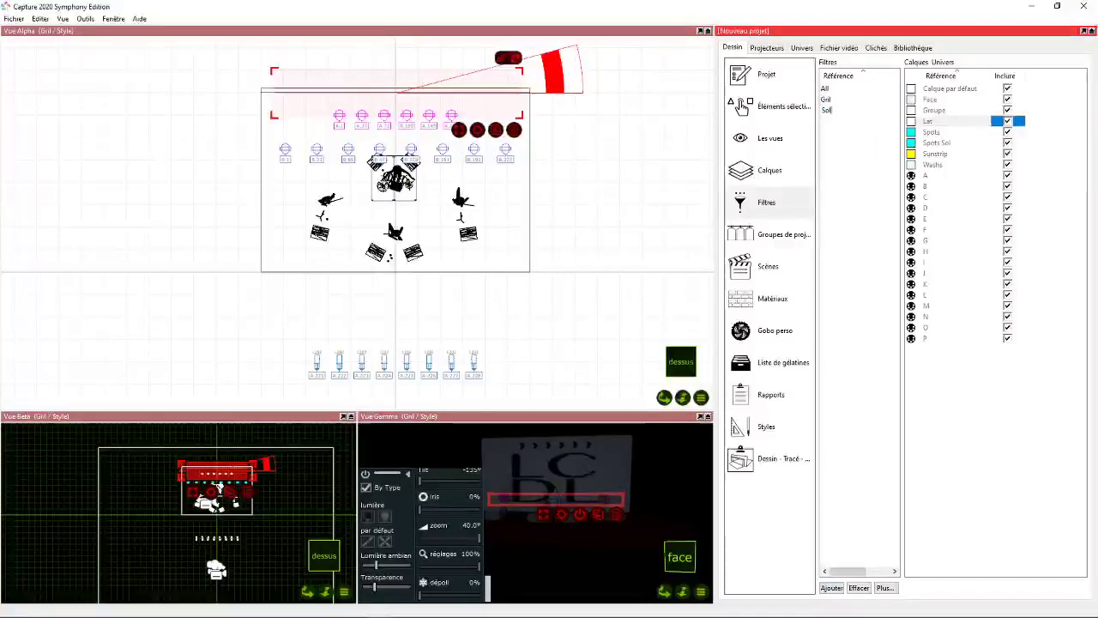
{"action": "key", "text": "Return"}
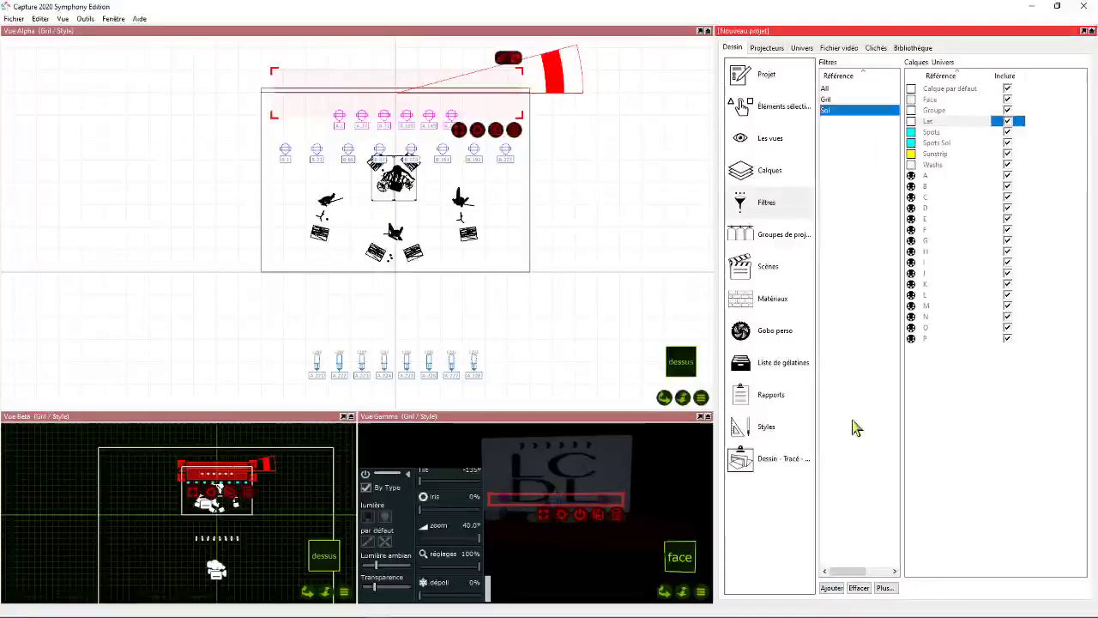
{"action": "left_click", "coordinate": [1008, 100]}
{"action": "left_click", "coordinate": [1008, 133]}
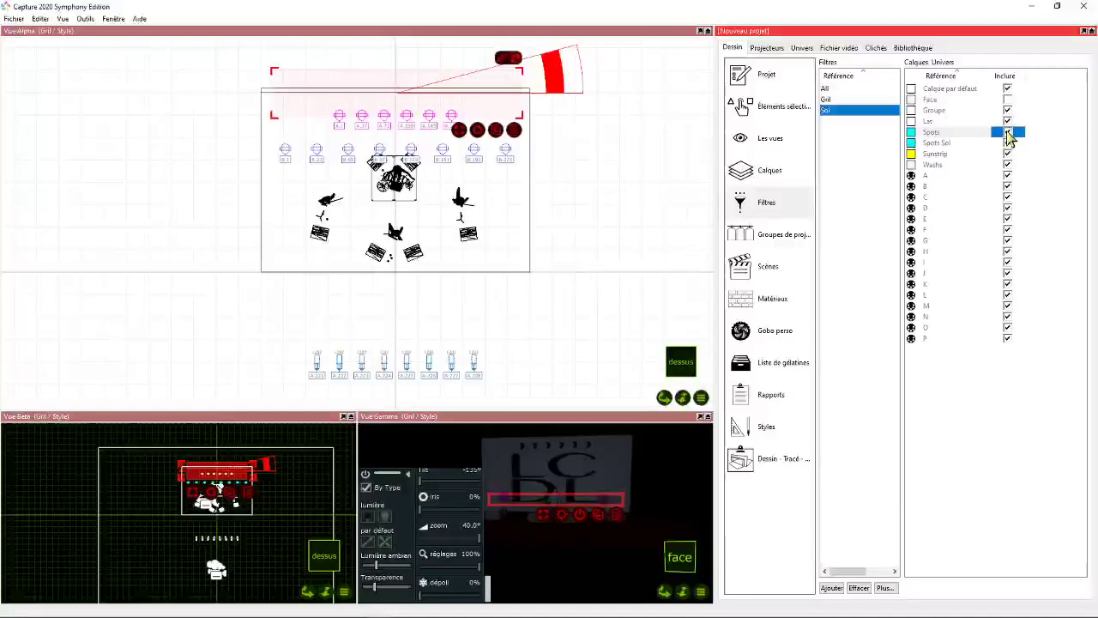
{"action": "left_click", "coordinate": [1009, 165]}
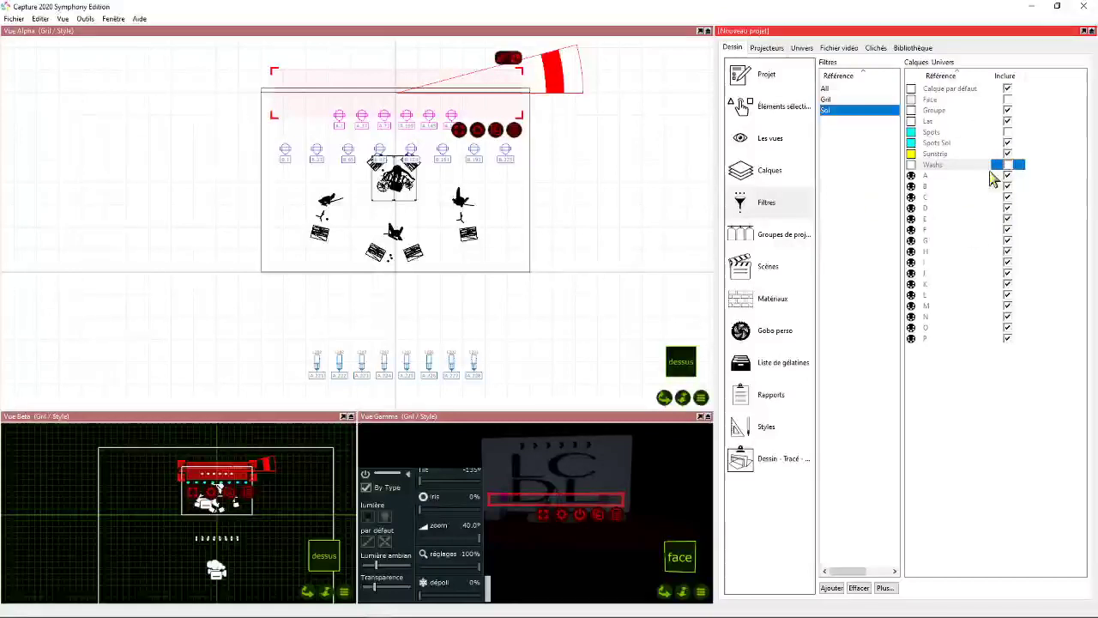
- Apply the Sol filter to all views, keeping every universe included in it
{"action": "left_click", "coordinate": [1008, 197]}
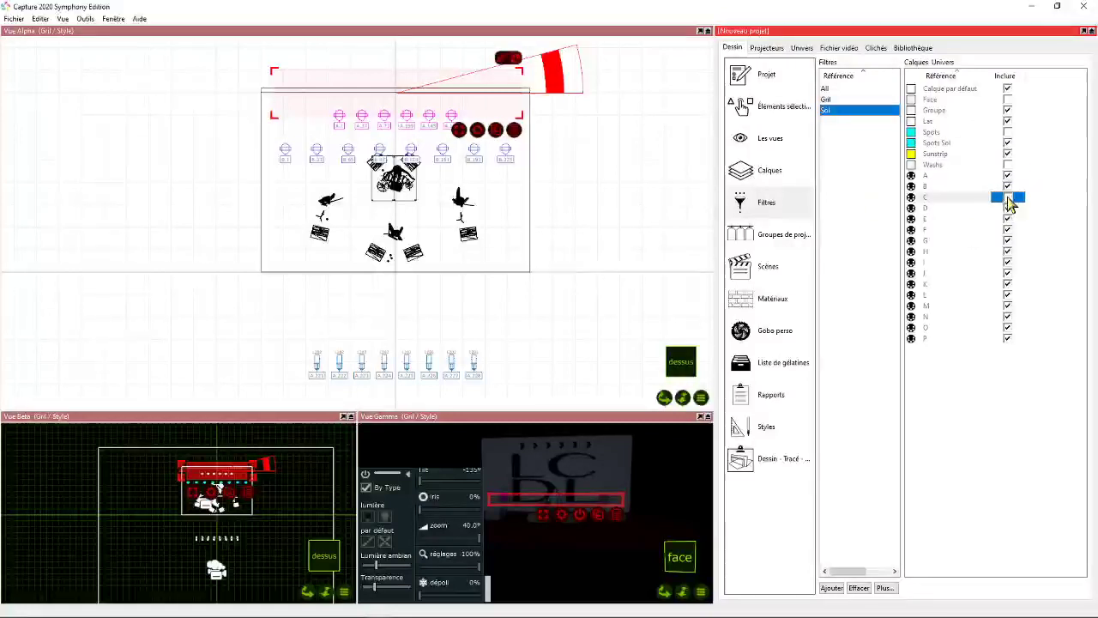
{"action": "left_click", "coordinate": [1008, 187]}
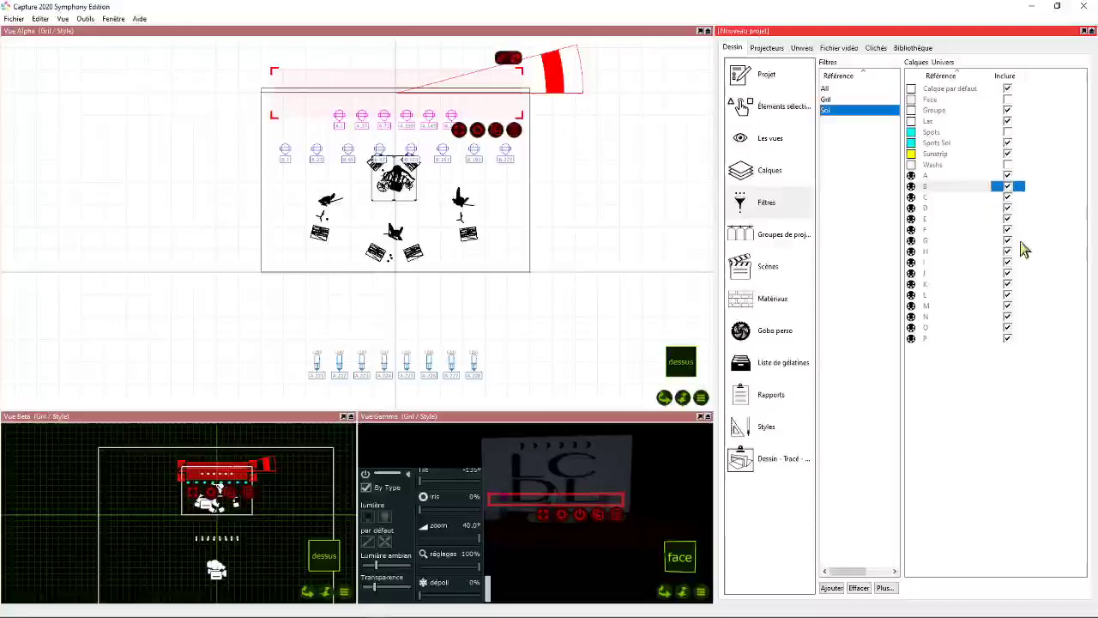
{"action": "left_click", "coordinate": [866, 196]}
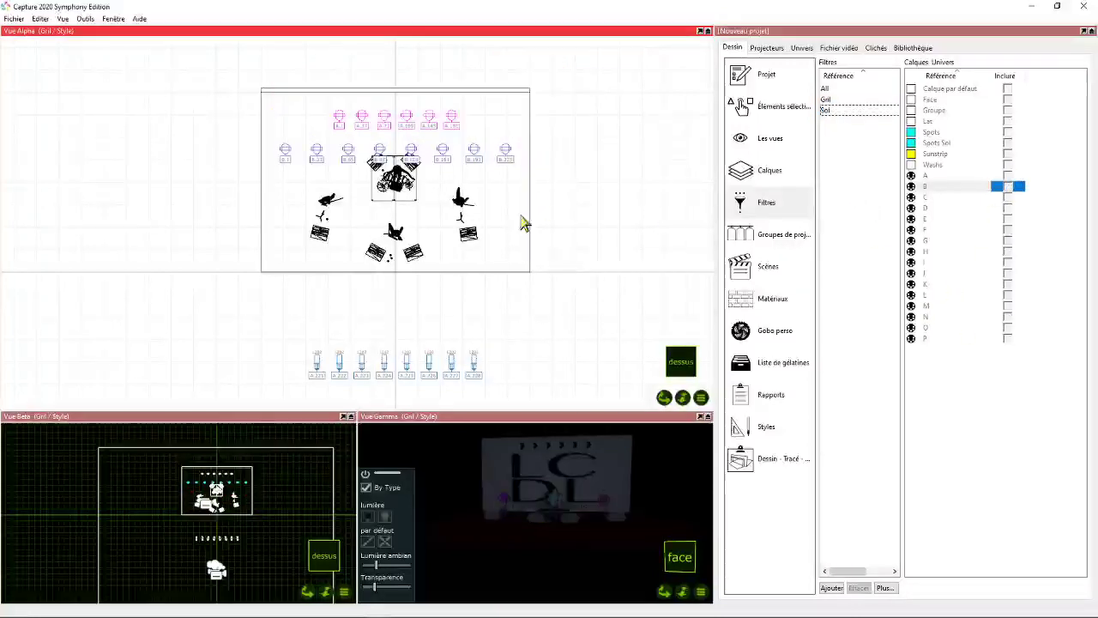
{"action": "left_click", "coordinate": [836, 109]}
{"action": "right_click", "coordinate": [837, 109]}
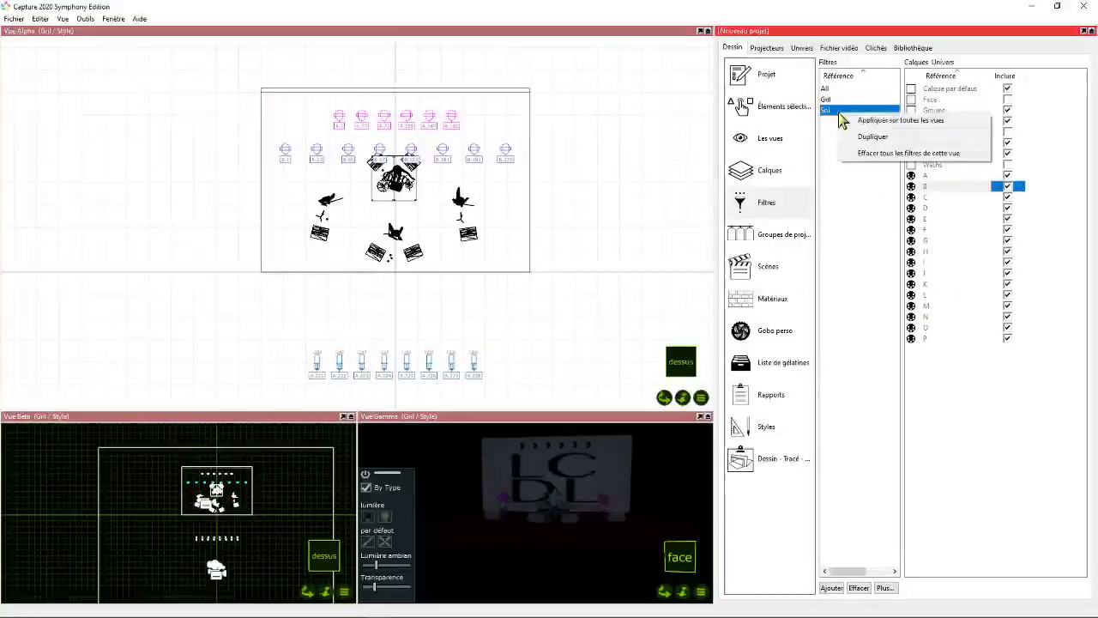
{"action": "left_click", "coordinate": [892, 120]}
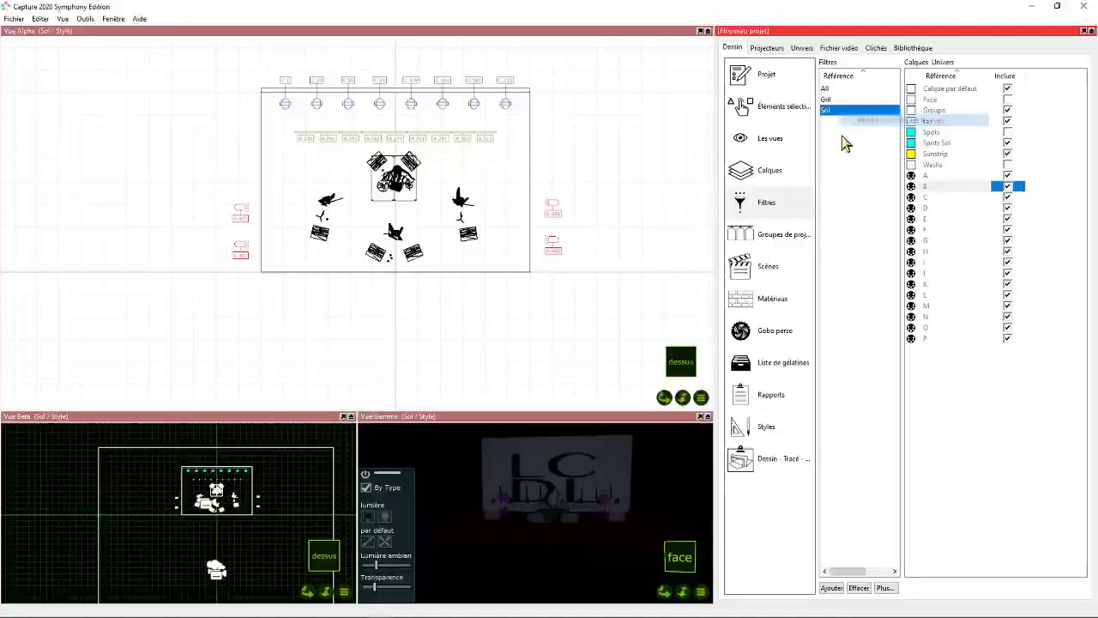
{"action": "left_click", "coordinate": [605, 122]}
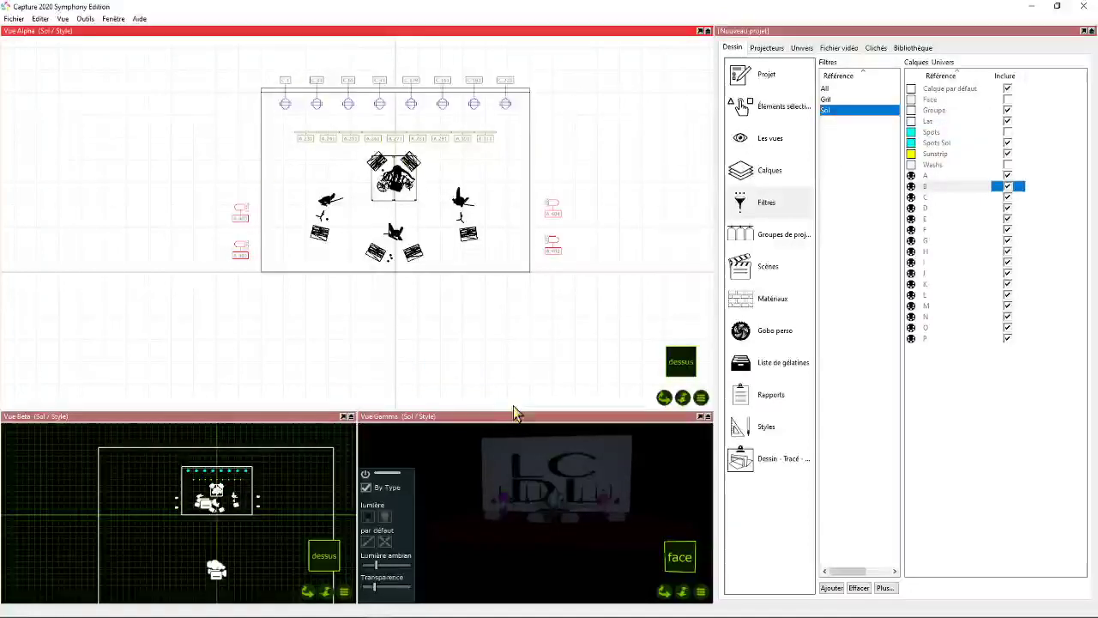
- Set the main view of the Gril plot to use the Gril filter and close the plot
{"action": "left_click", "coordinate": [775, 463]}
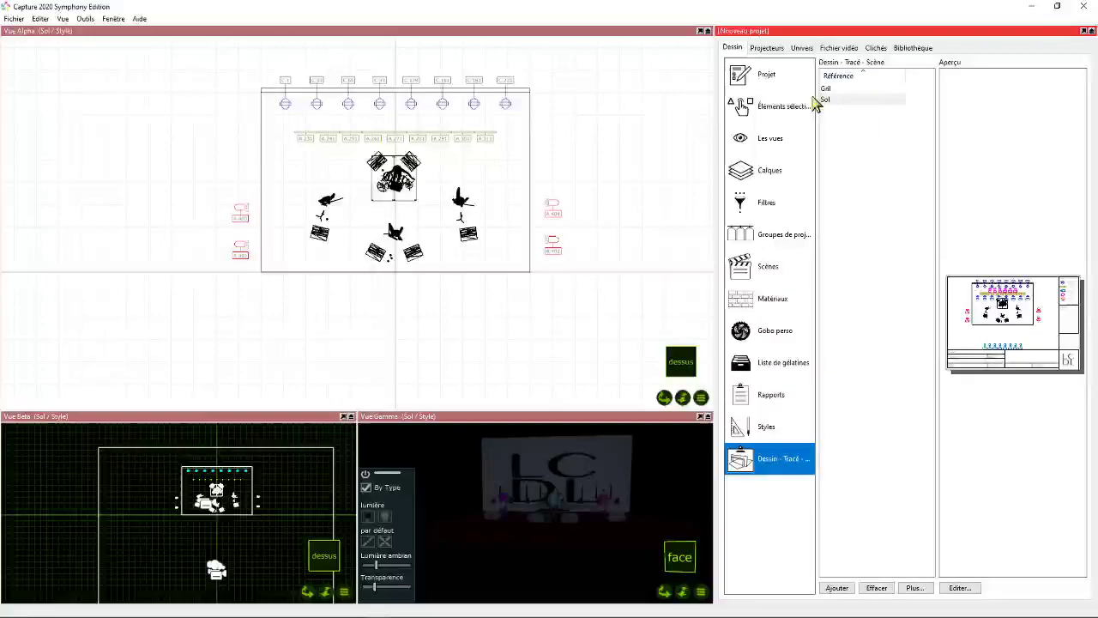
{"action": "left_click", "coordinate": [836, 90]}
{"action": "left_click", "coordinate": [958, 587]}
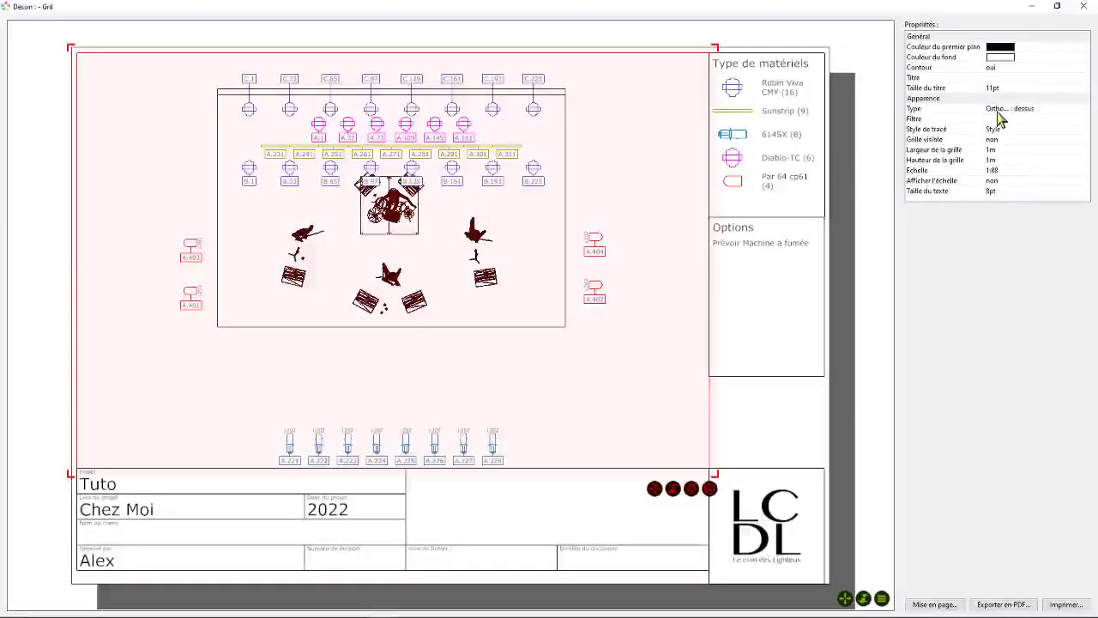
{"action": "left_click", "coordinate": [995, 119]}
{"action": "left_click", "coordinate": [1000, 146]}
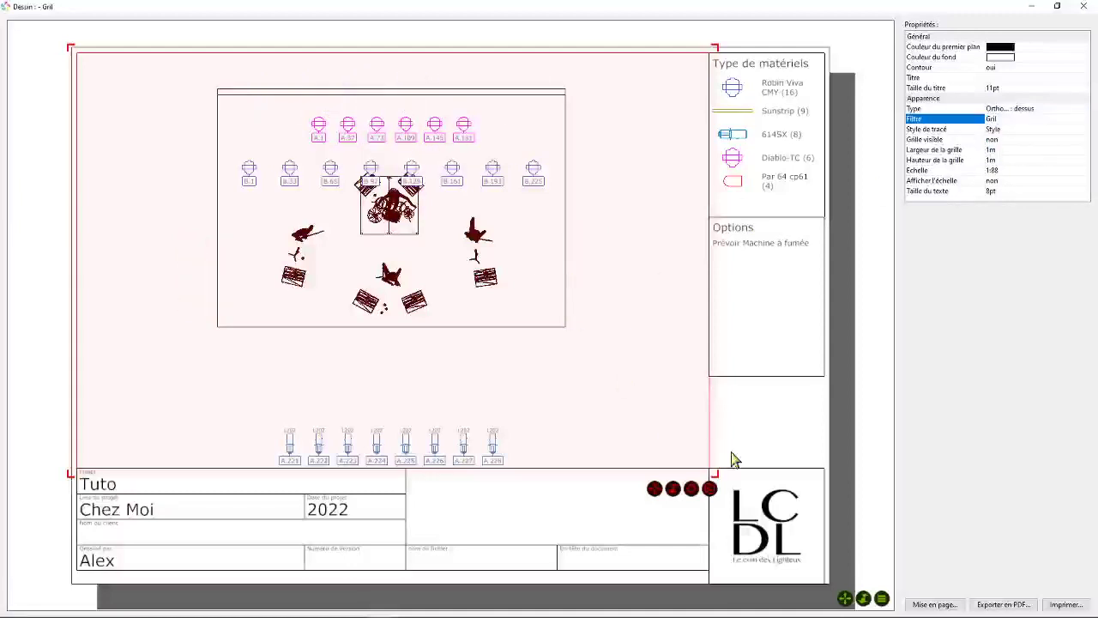
{"action": "left_click", "coordinate": [1082, 7]}
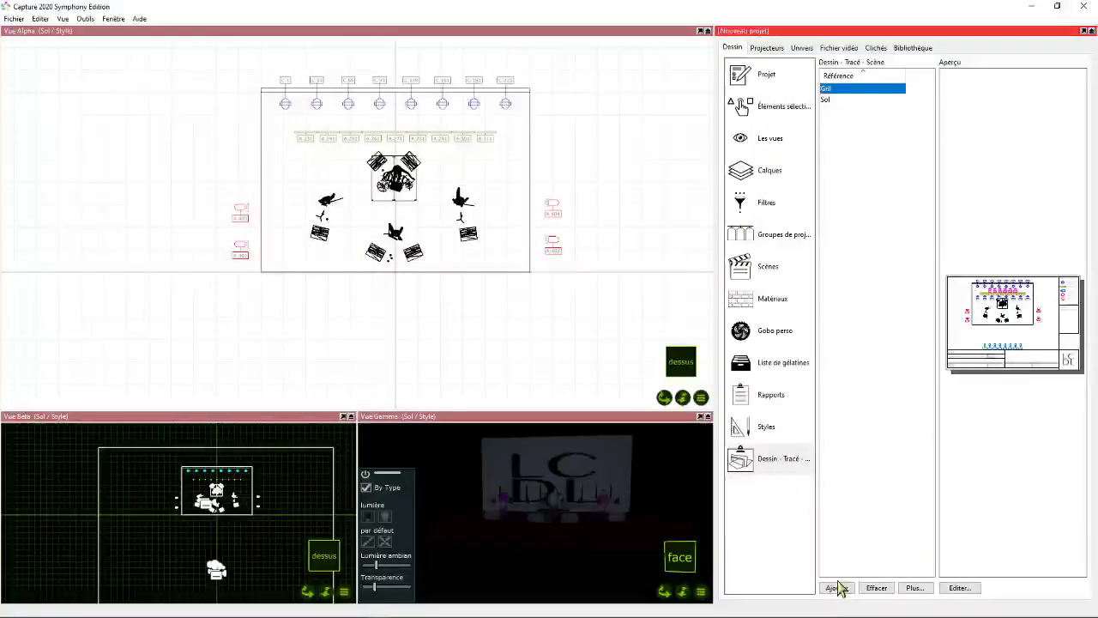
- Set the main view of the Sol plot to use the Sol filter and close the plot
{"action": "left_click", "coordinate": [830, 100]}
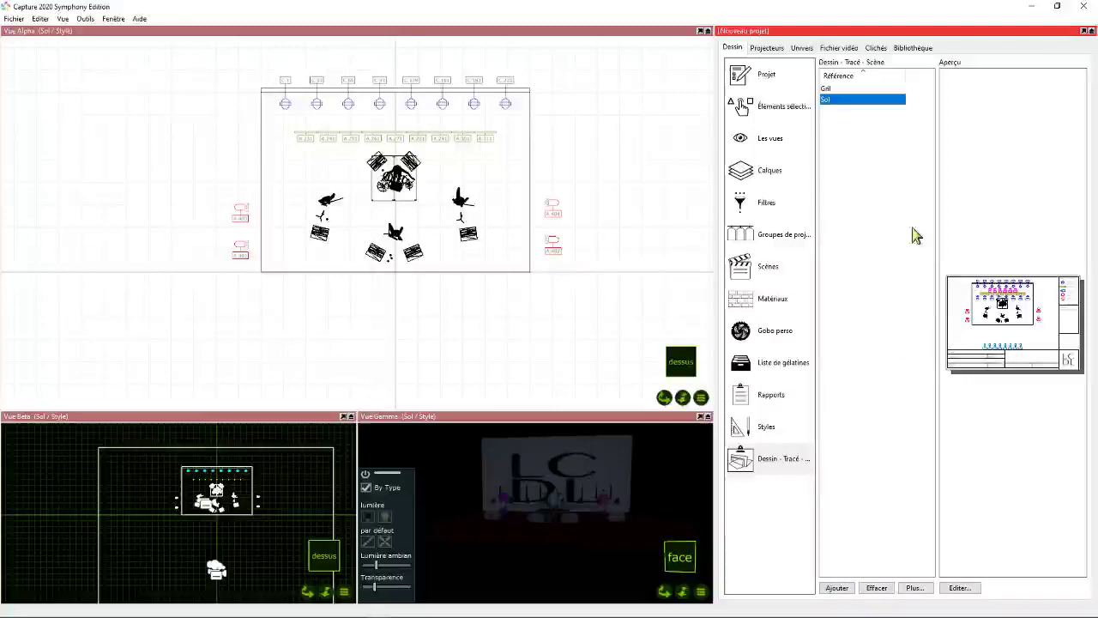
{"action": "left_click", "coordinate": [959, 589]}
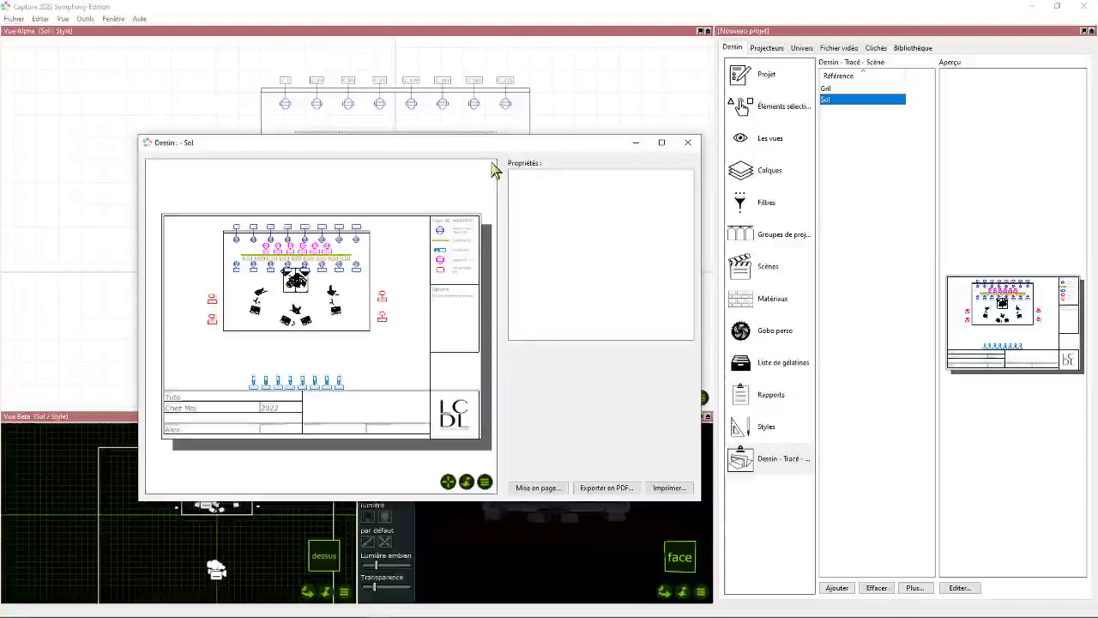
{"action": "left_click", "coordinate": [386, 302]}
{"action": "left_click", "coordinate": [605, 259]}
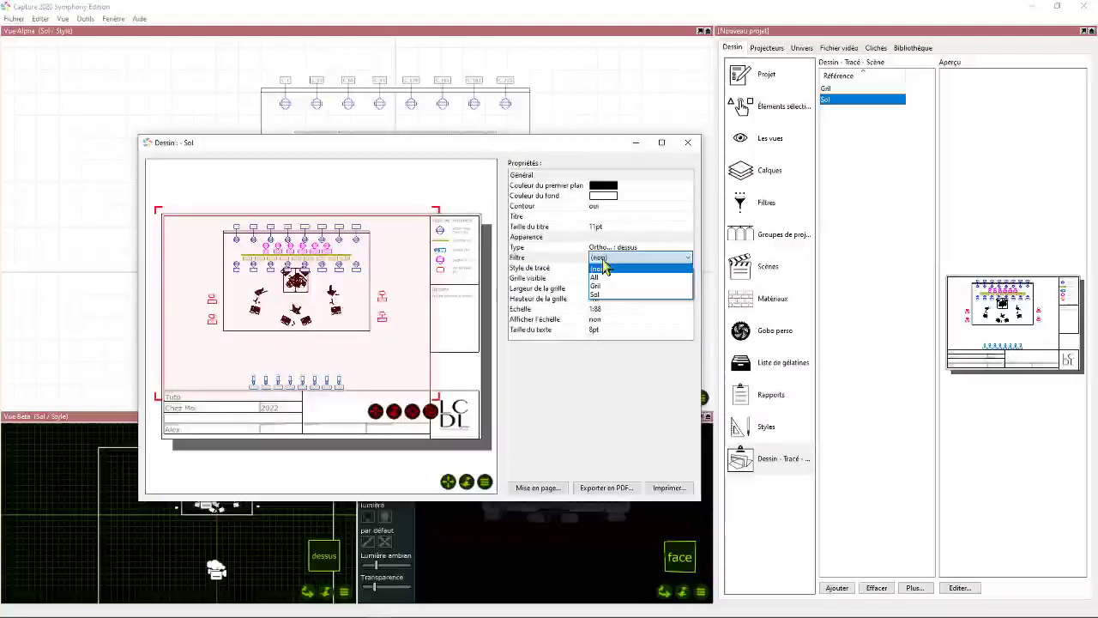
{"action": "left_click", "coordinate": [612, 295]}
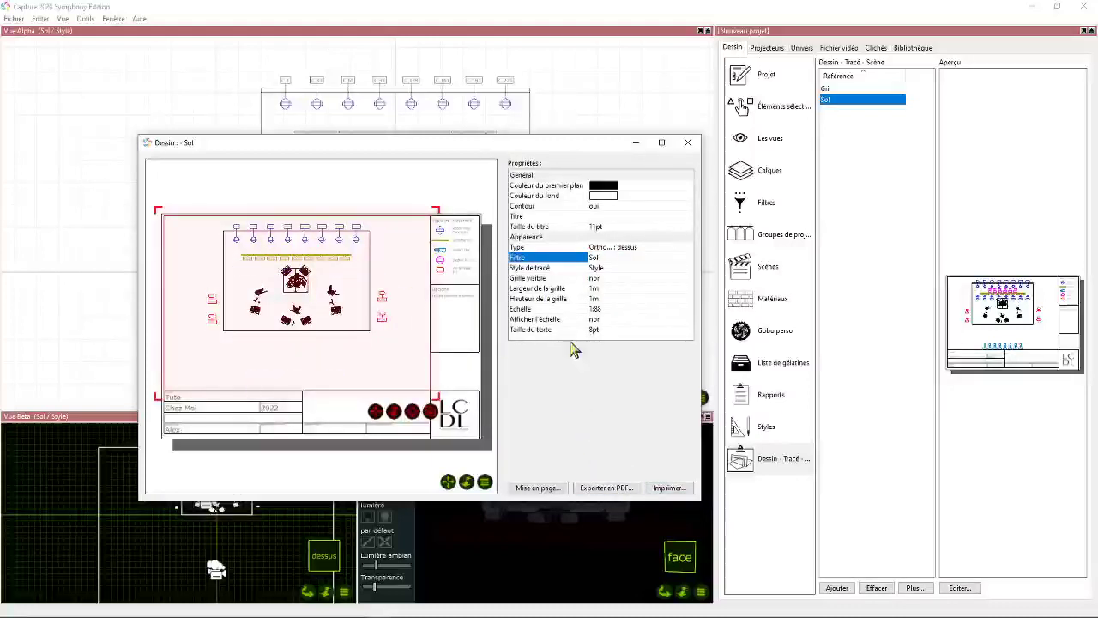
{"action": "left_click_drag", "start_coordinate": [597, 147], "coordinate": [788, 94]}
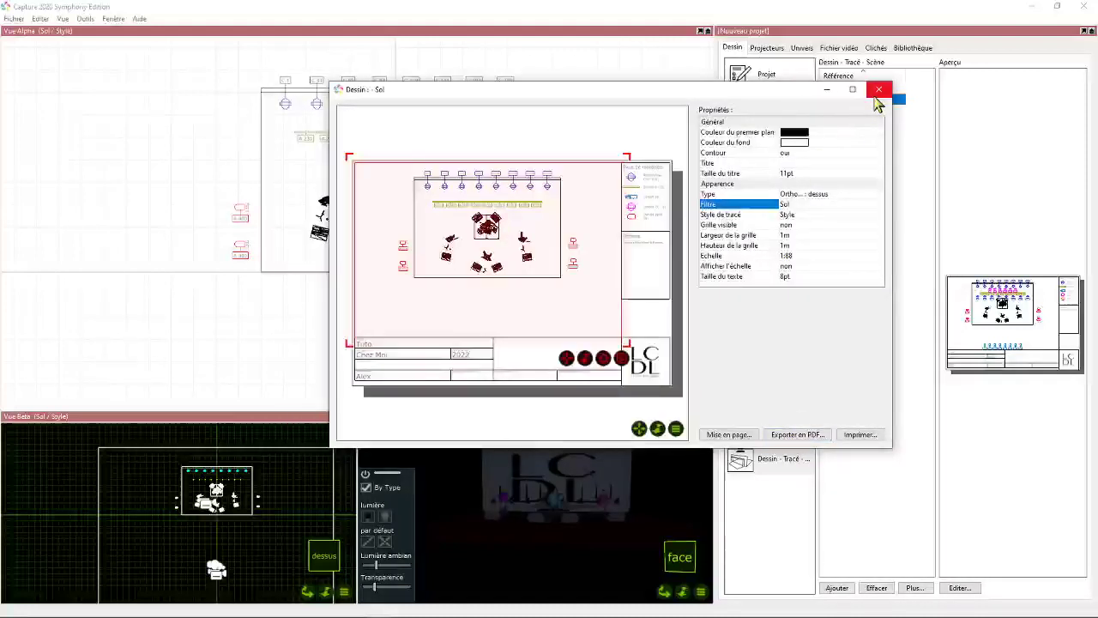
{"action": "left_click", "coordinate": [879, 90]}
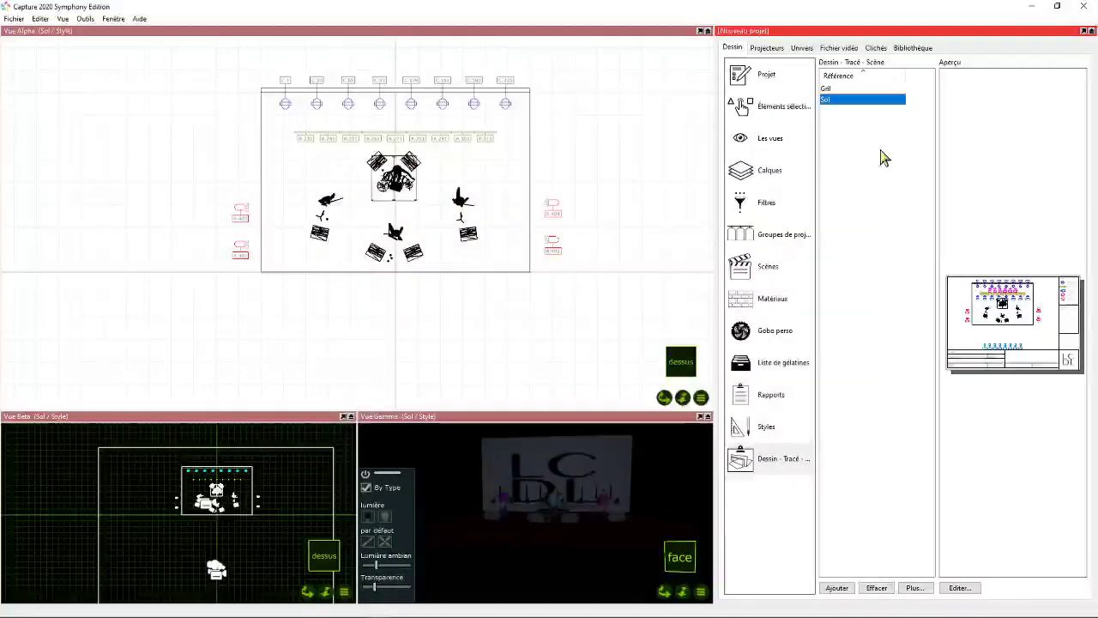
- Compare the previews of the Gril and Sol plots
{"action": "left_click", "coordinate": [845, 89]}
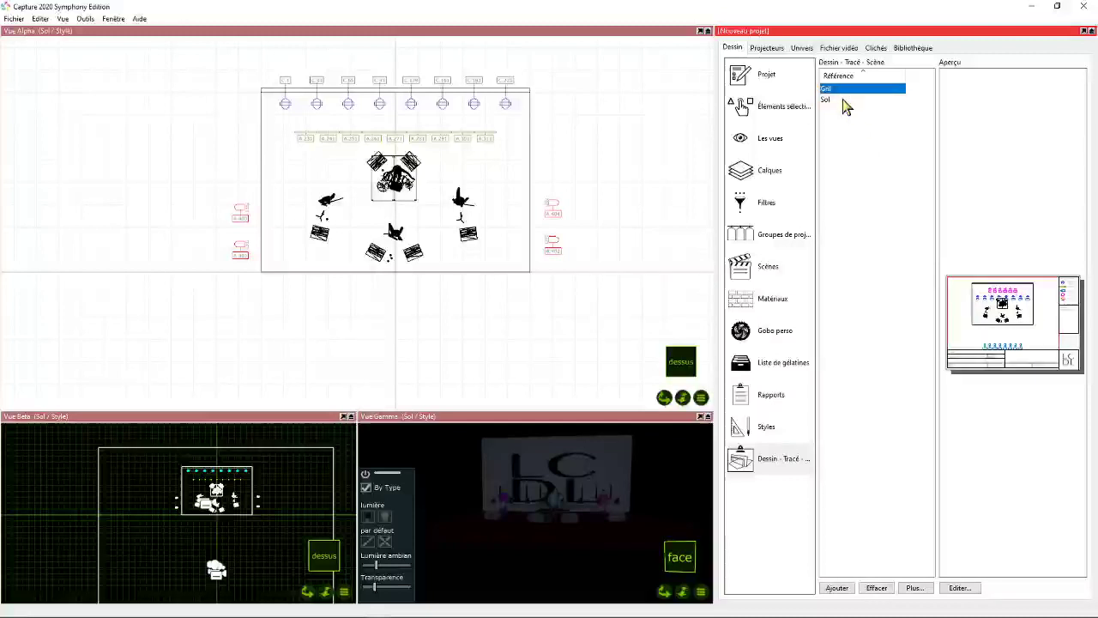
{"action": "left_click", "coordinate": [845, 100]}
{"action": "left_click", "coordinate": [845, 89]}
{"action": "left_click", "coordinate": [845, 99]}
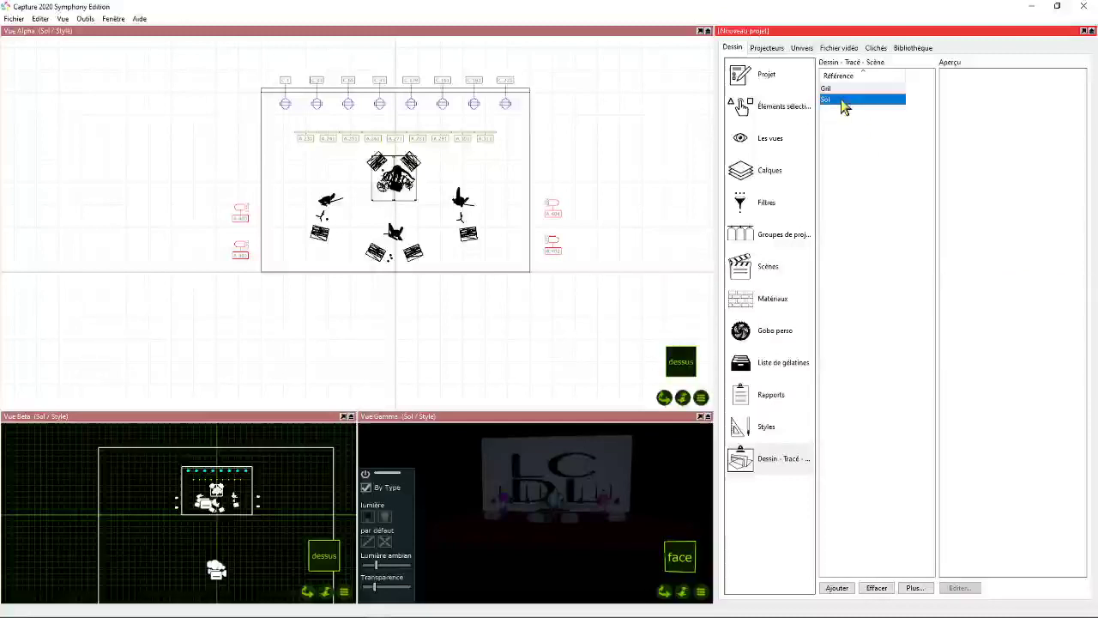
{"action": "left_click", "coordinate": [846, 89]}
{"action": "left_click", "coordinate": [846, 99]}
{"action": "left_click", "coordinate": [921, 589]}
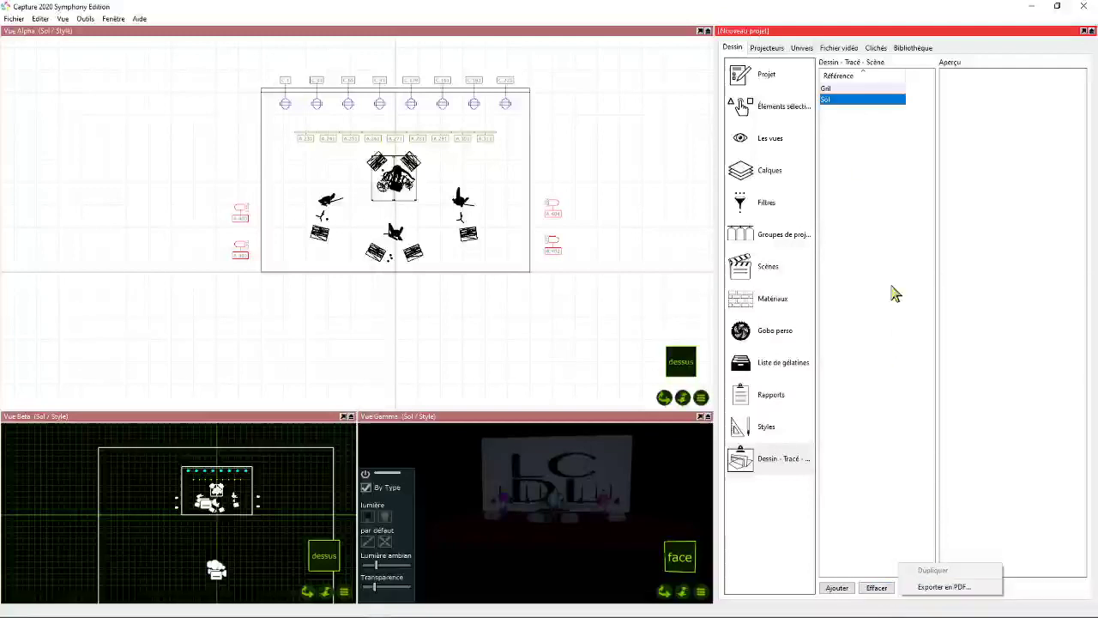
{"action": "left_click", "coordinate": [876, 206]}
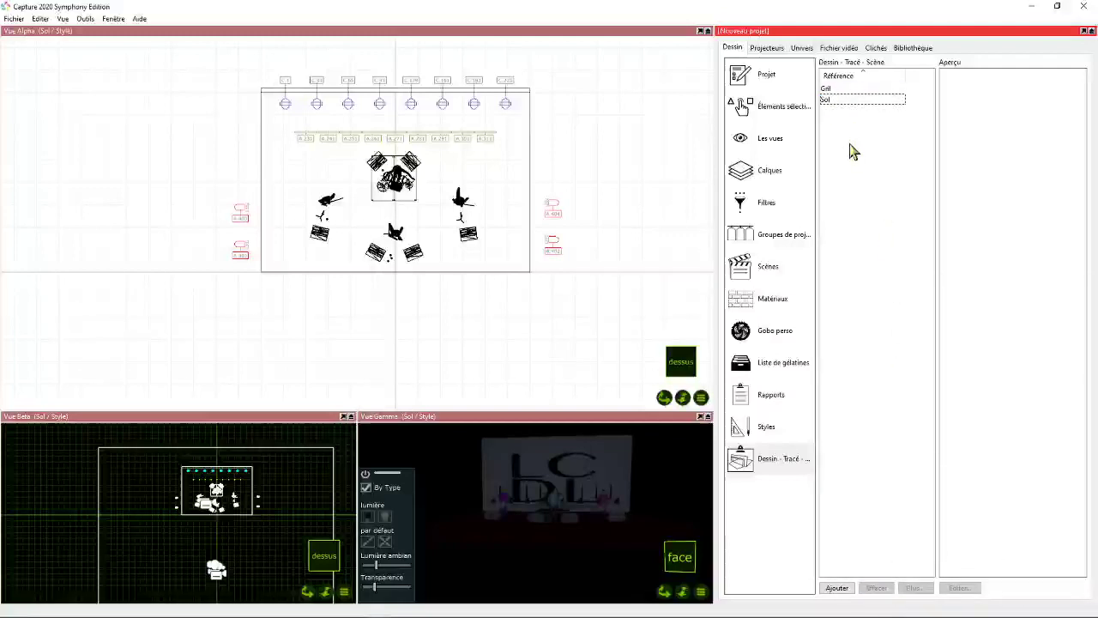
- Duplicate the Sol plot and name the copy All
{"action": "left_click", "coordinate": [833, 103]}
{"action": "right_click", "coordinate": [833, 102]}
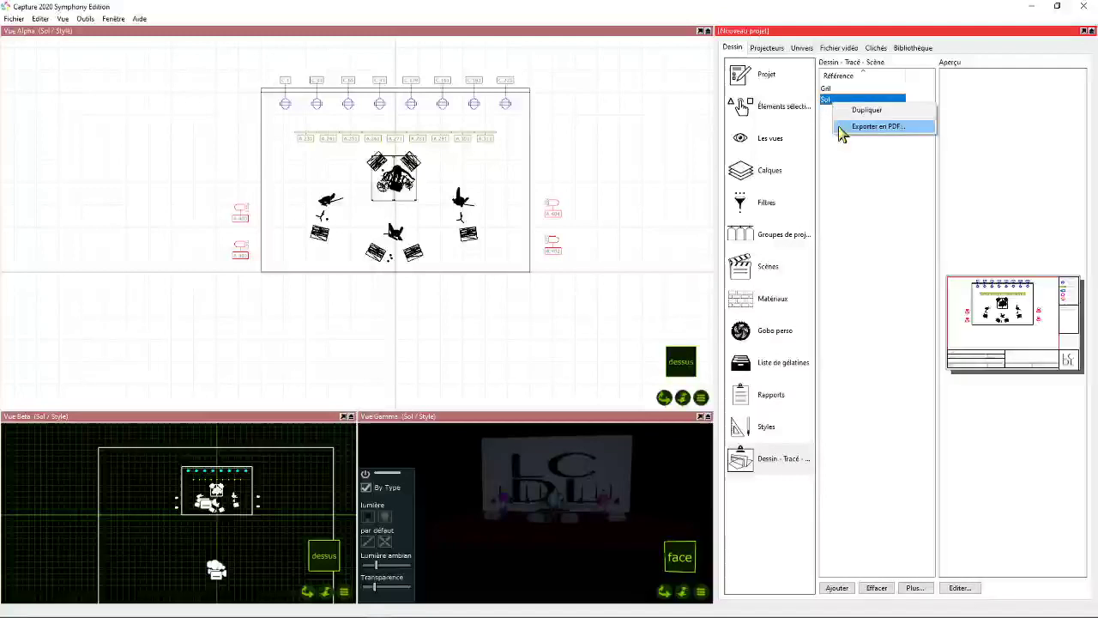
{"action": "left_click", "coordinate": [864, 110]}
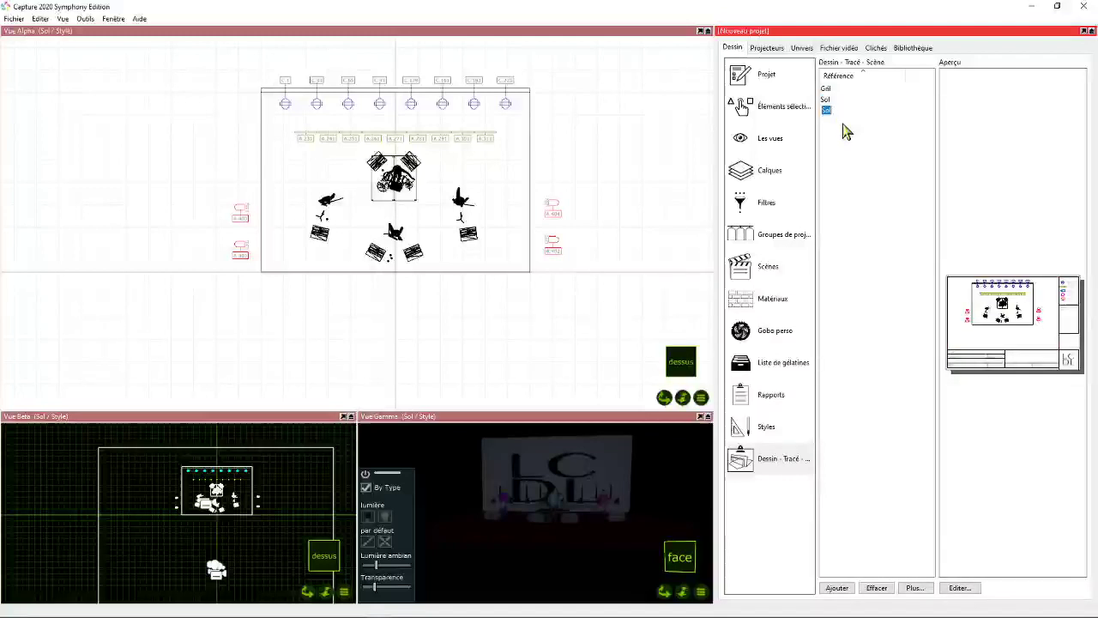
{"action": "left_click", "coordinate": [829, 110]}
{"action": "type", "text": "All"}
{"action": "key", "text": "Return"}
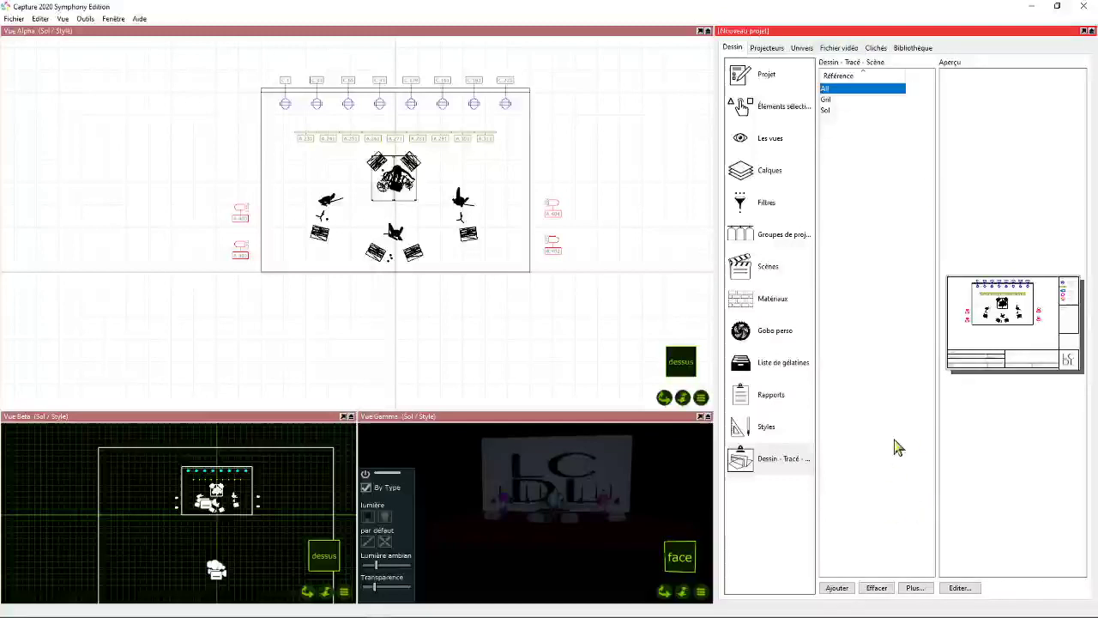
- Edit the All plot and set its main view's filter to All
{"action": "left_click", "coordinate": [957, 588]}
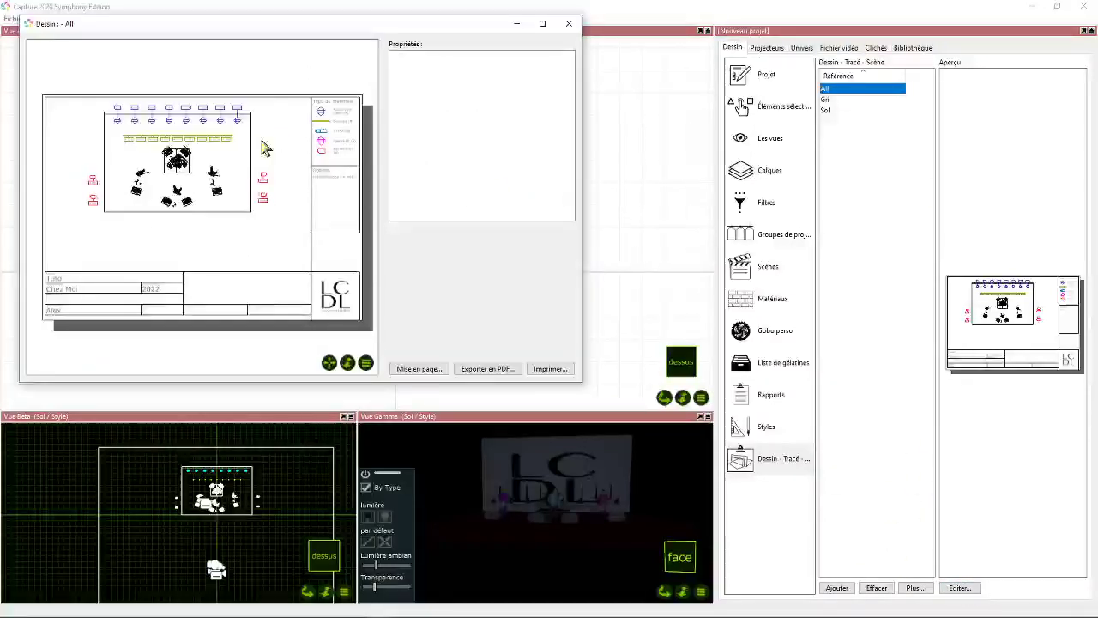
{"action": "left_click", "coordinate": [488, 140]}
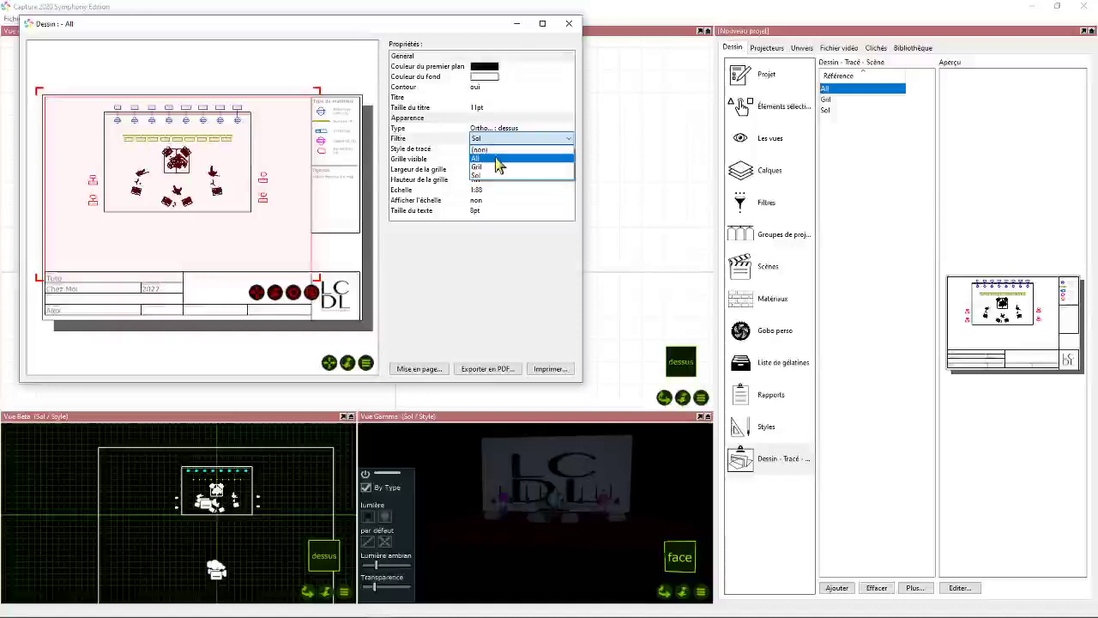
{"action": "left_click", "coordinate": [486, 149]}
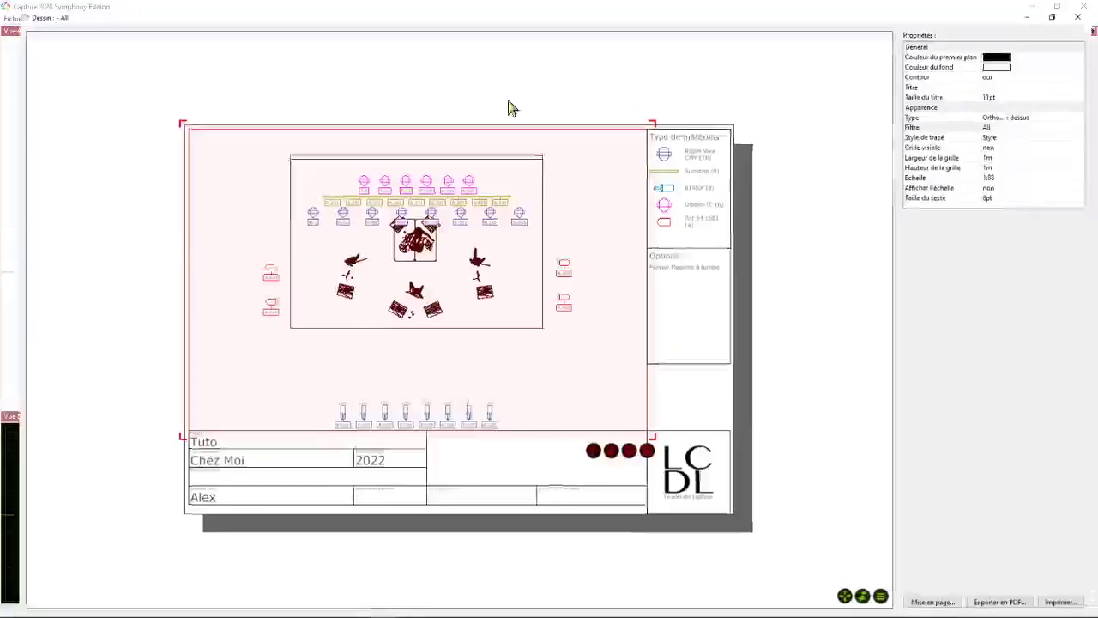
- Change the All plot's main view to Perspective and reframe it closer on the stage from an angled viewpoint
{"action": "left_click", "coordinate": [542, 23]}
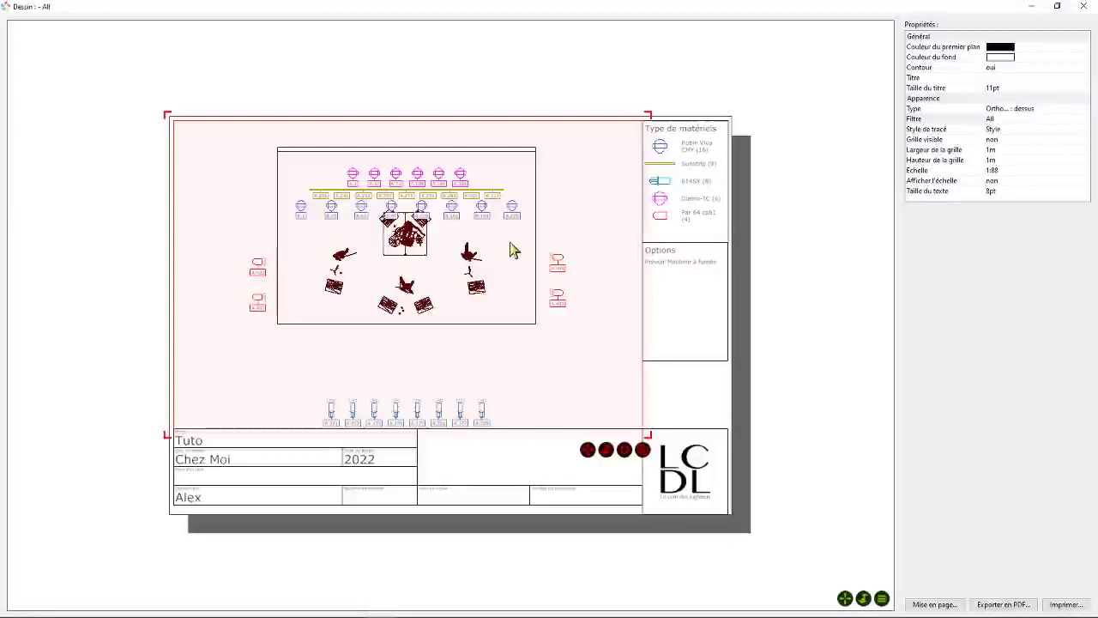
{"action": "left_click", "coordinate": [1006, 110]}
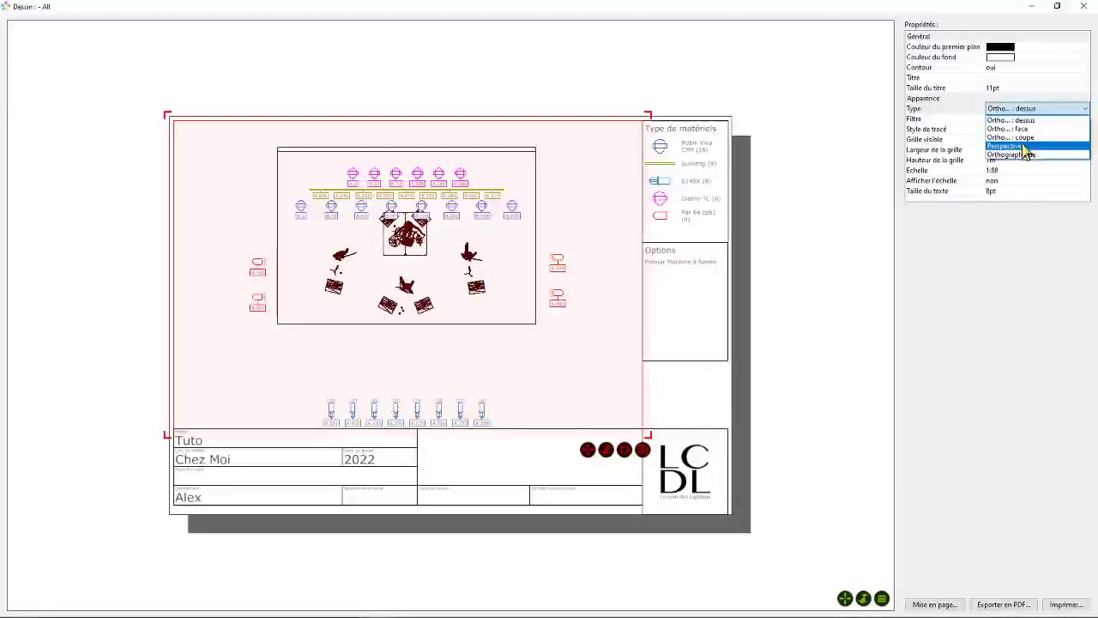
{"action": "left_click", "coordinate": [1005, 146]}
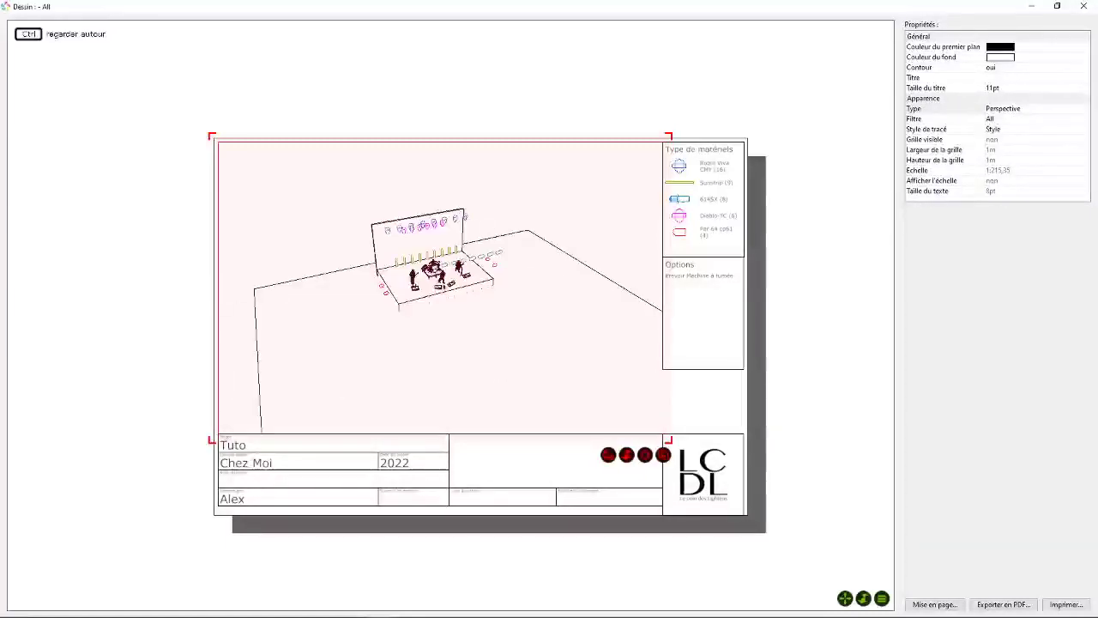
{"action": "mouse_move", "coordinate": [626, 454]}
{"action": "left_mouse_down"}
{"action": "mouse_move", "coordinate": [626, 427]}
{"action": "mouse_move", "coordinate": [602, 436]}
{"action": "mouse_move", "coordinate": [610, 482]}
{"action": "mouse_move", "coordinate": [608, 456]}
{"action": "left_mouse_up"}
{"action": "left_click_drag", "start_coordinate": [571, 358], "coordinate": [571, 350]}
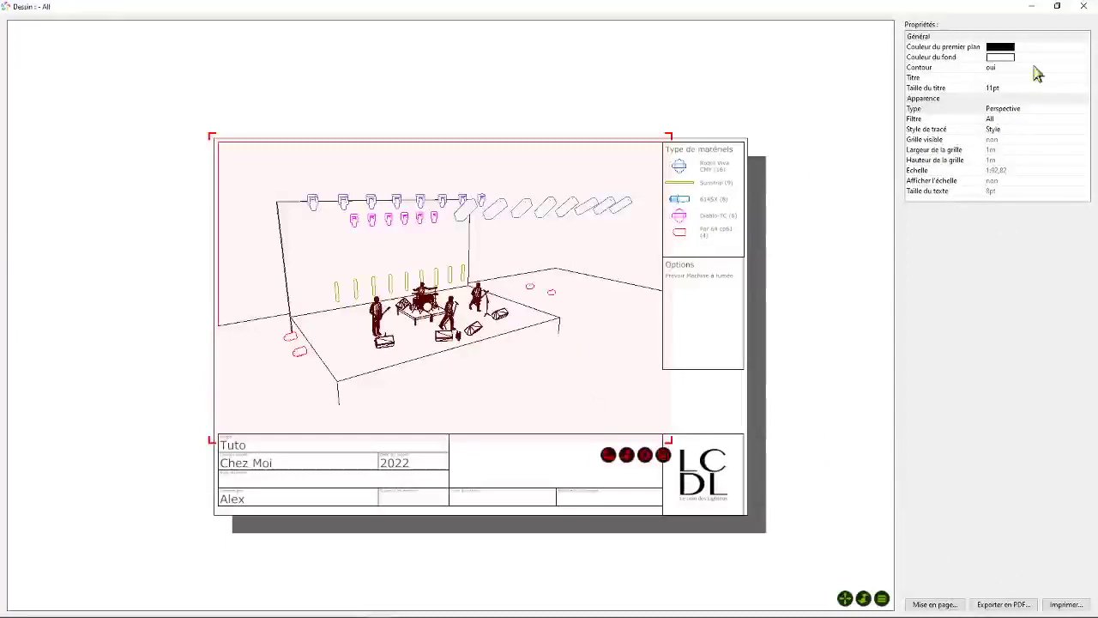
- Include the Spots Sol layer in the All filter and close the All plot
{"action": "left_click", "coordinate": [1057, 6]}
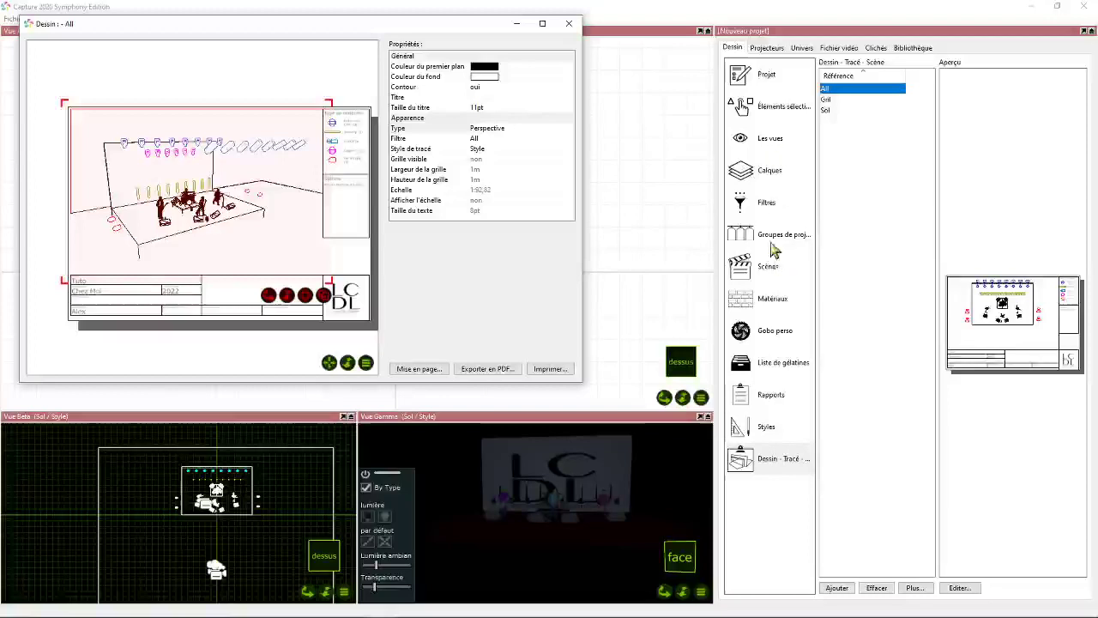
{"action": "left_click", "coordinate": [802, 206]}
{"action": "left_click", "coordinate": [825, 89]}
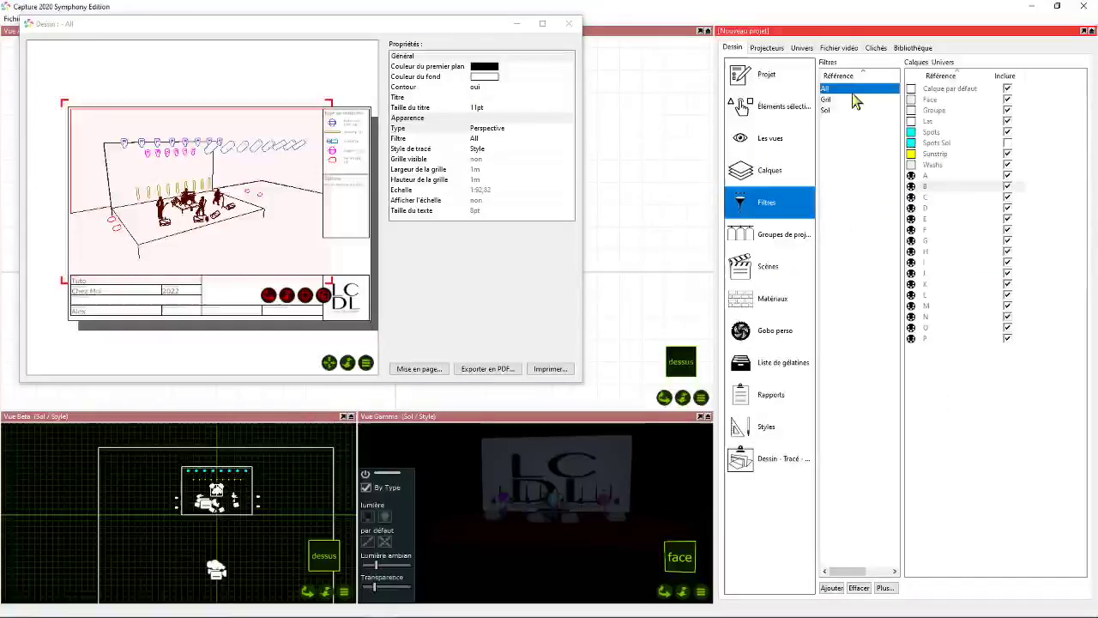
{"action": "left_click", "coordinate": [1008, 143]}
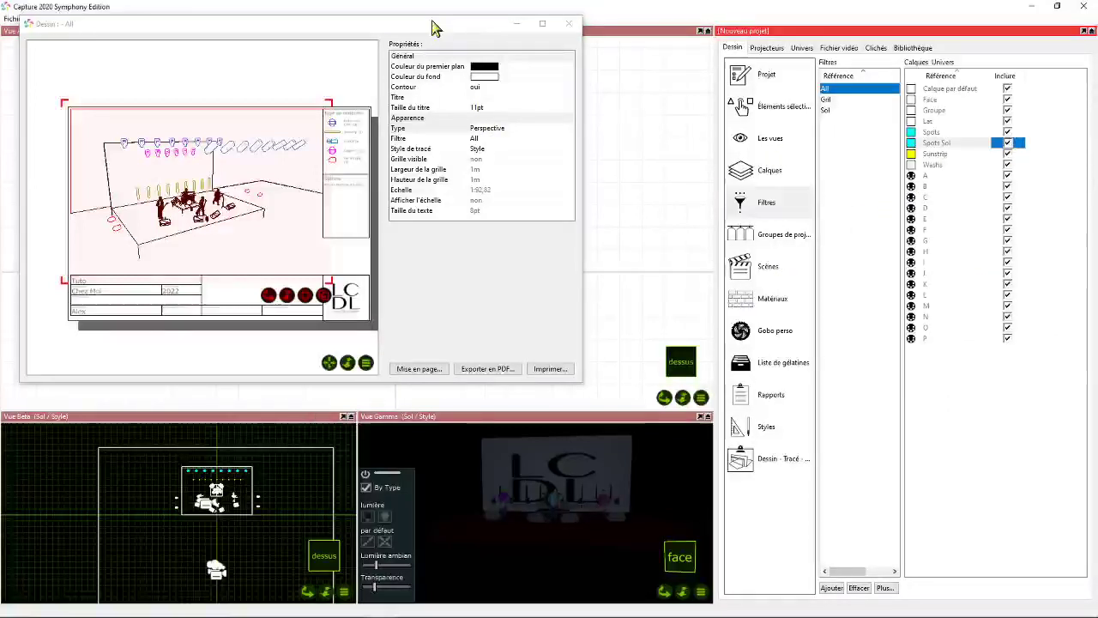
{"action": "left_click_drag", "start_coordinate": [438, 30], "coordinate": [515, 62]}
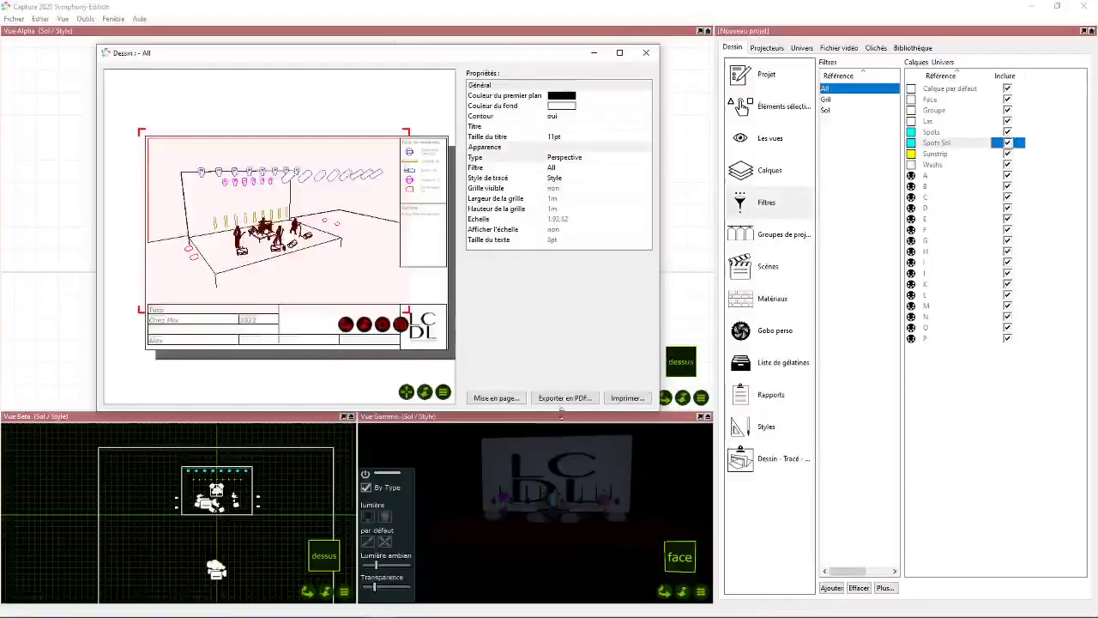
{"action": "left_click", "coordinate": [646, 52]}
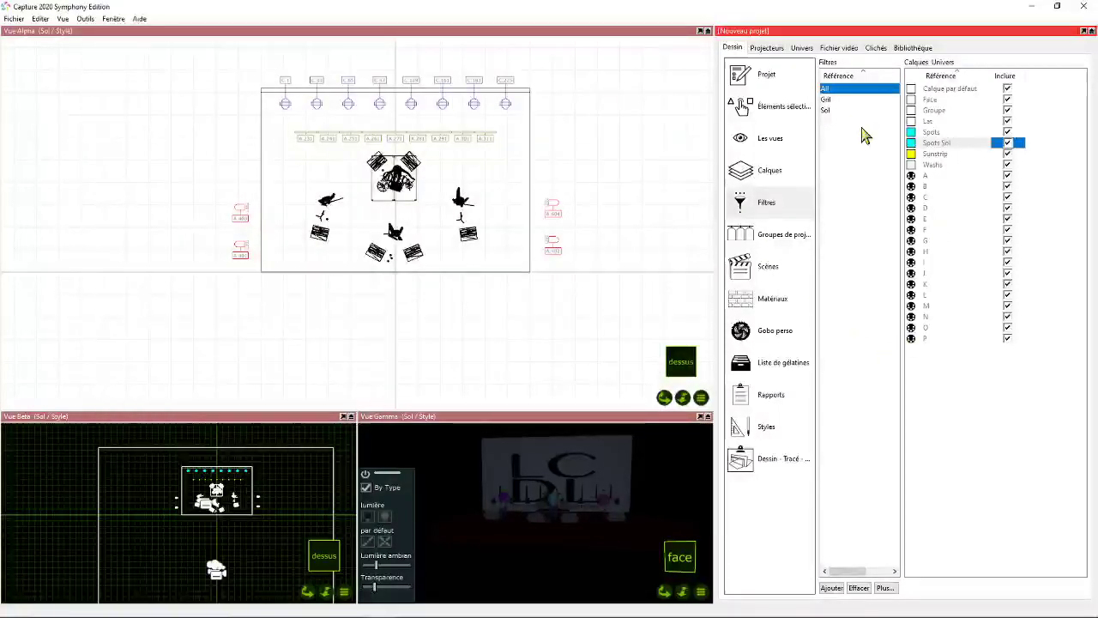
- Reopen the All plot full screen, rotate its main perspective view slightly around the stage, and close the plot
{"action": "right_click", "coordinate": [836, 88]}
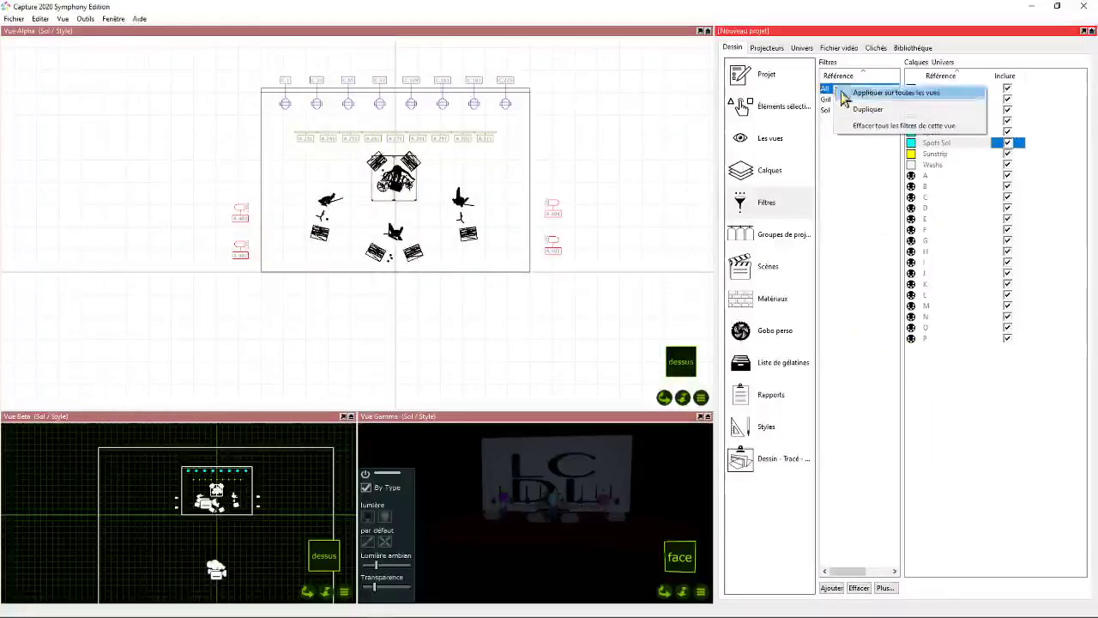
{"action": "left_click", "coordinate": [832, 208]}
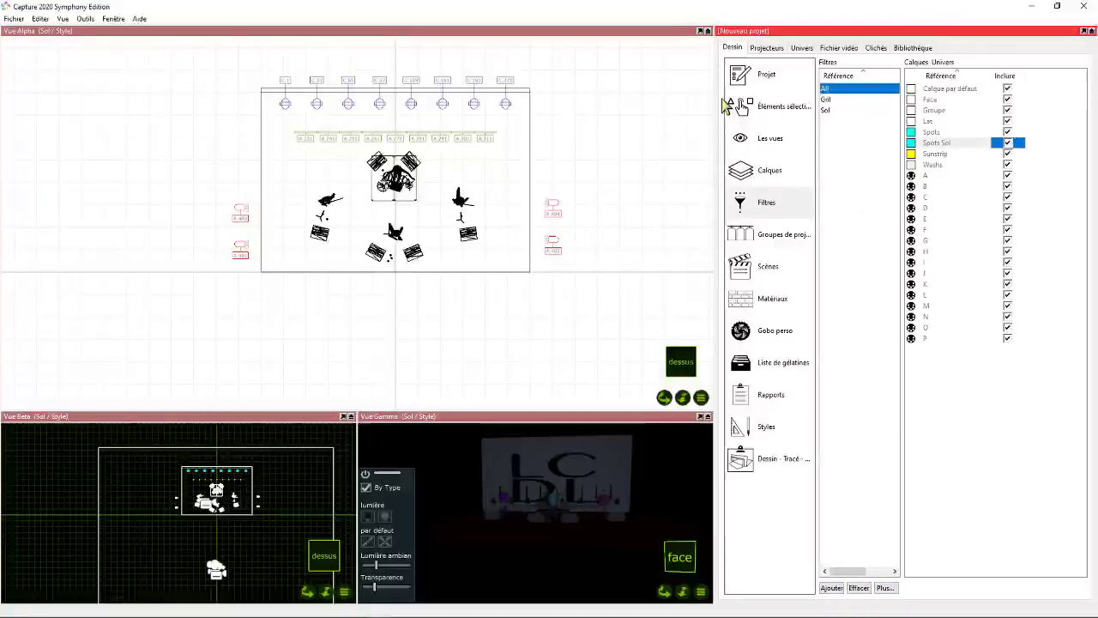
{"action": "left_click", "coordinate": [768, 457]}
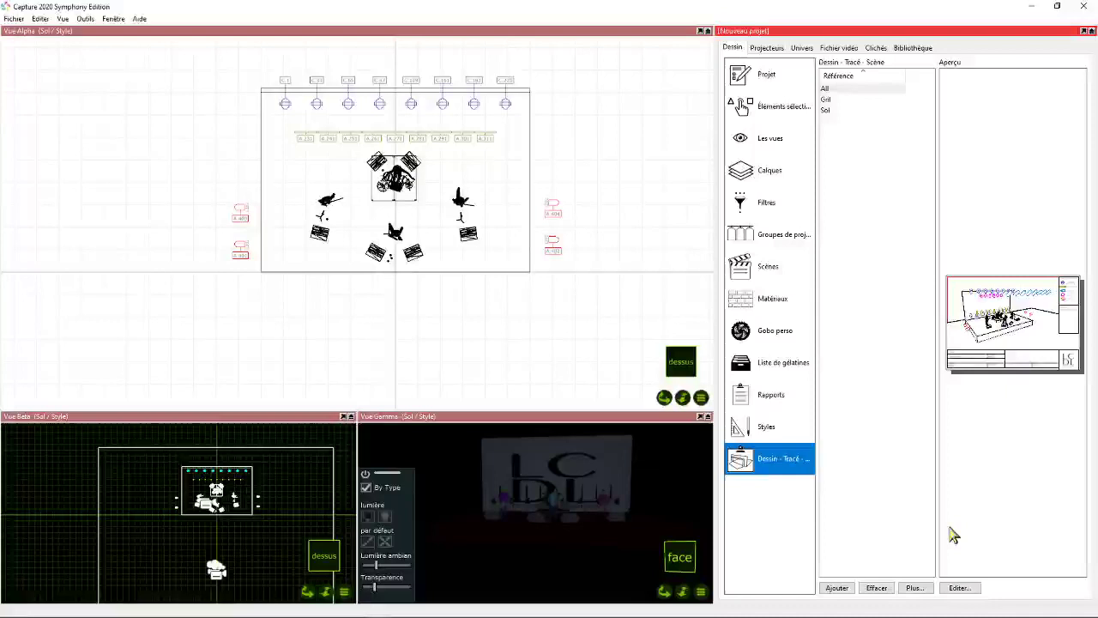
{"action": "left_click", "coordinate": [959, 588]}
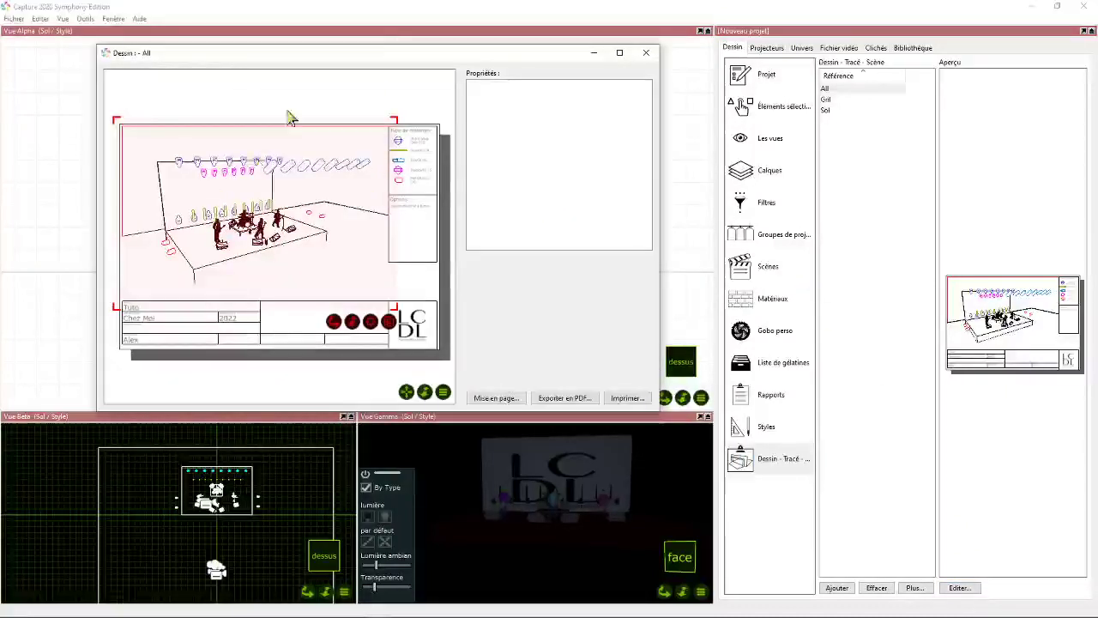
{"action": "left_click", "coordinate": [619, 53]}
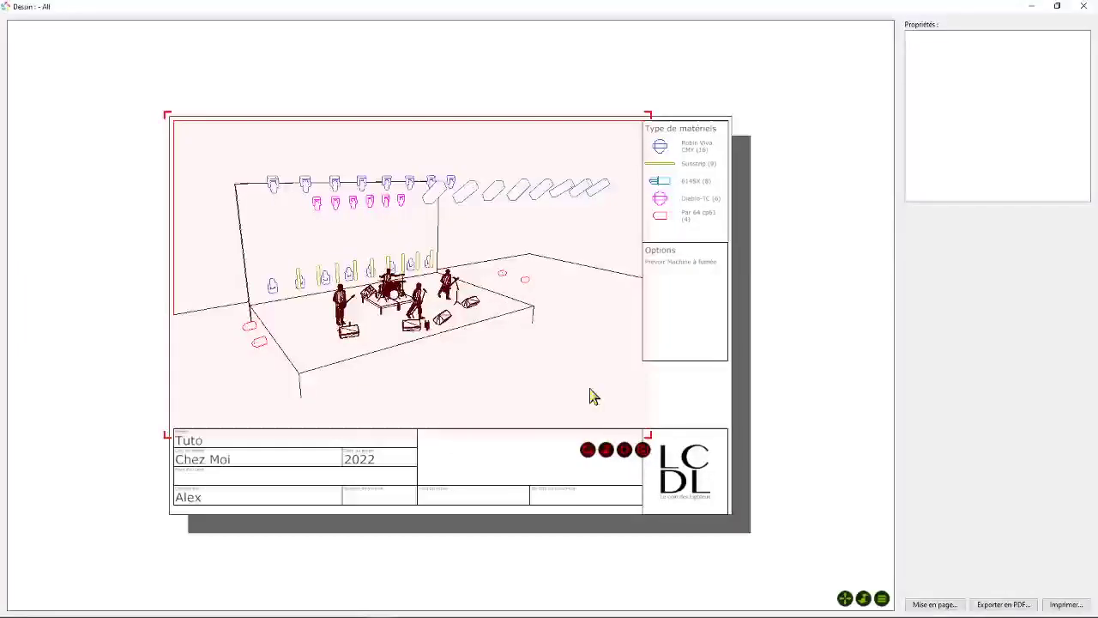
{"action": "mouse_move", "coordinate": [587, 449]}
{"action": "left_mouse_down"}
{"action": "mouse_move", "coordinate": [622, 460]}
{"action": "mouse_move", "coordinate": [613, 473]}
{"action": "mouse_move", "coordinate": [605, 464]}
{"action": "left_mouse_up"}
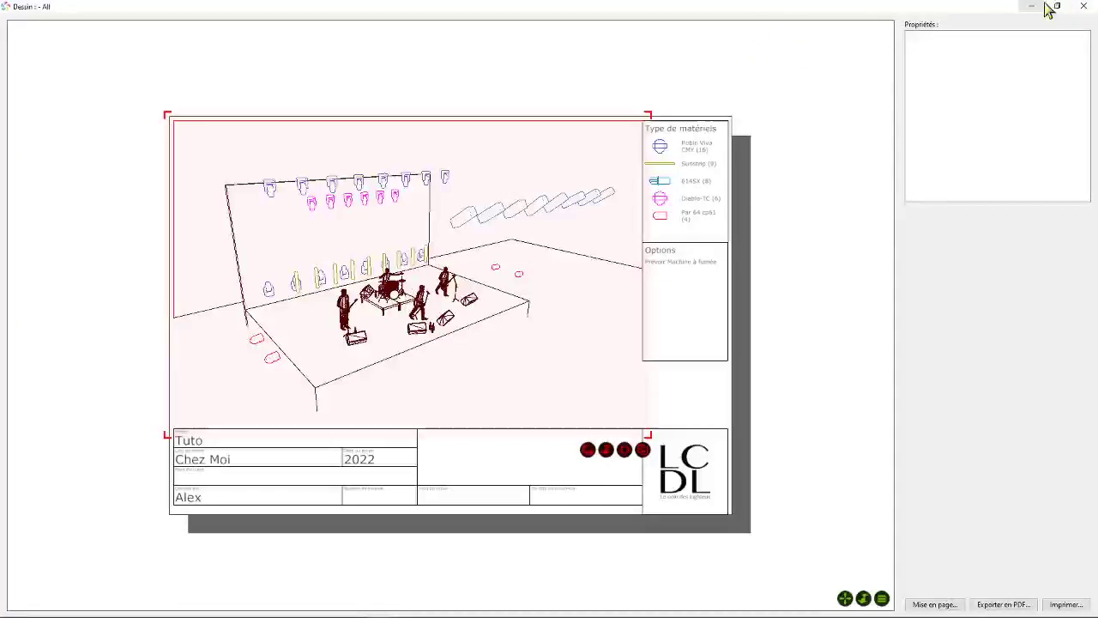
{"action": "left_click", "coordinate": [1083, 7]}
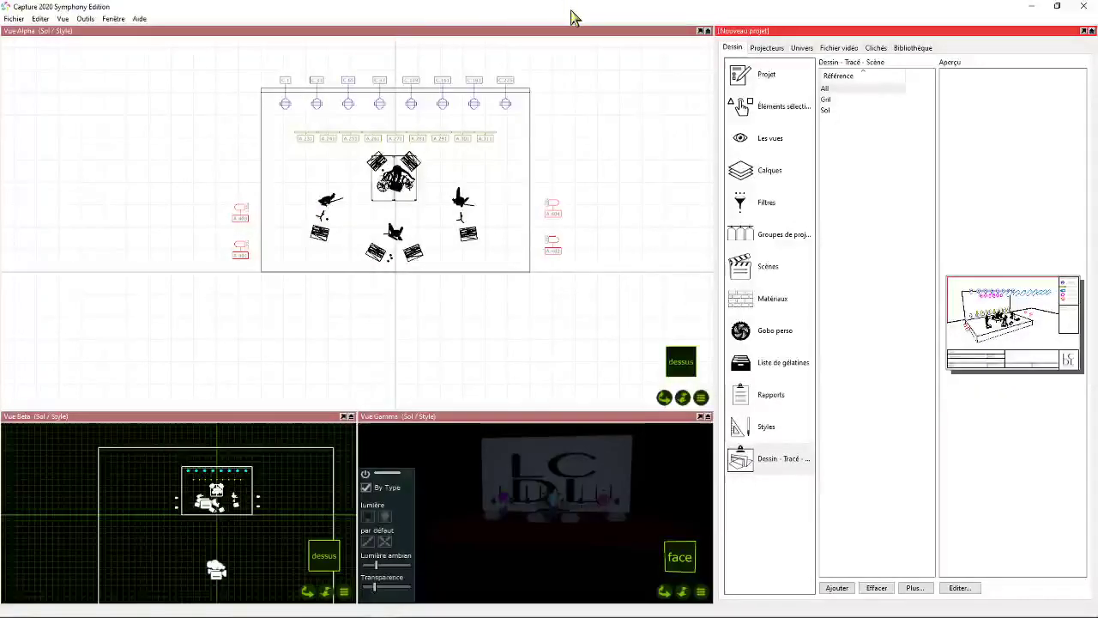
{"action": "scroll", "coordinate": [389, 99], "scroll_direction": "up", "scroll_amount": 1}
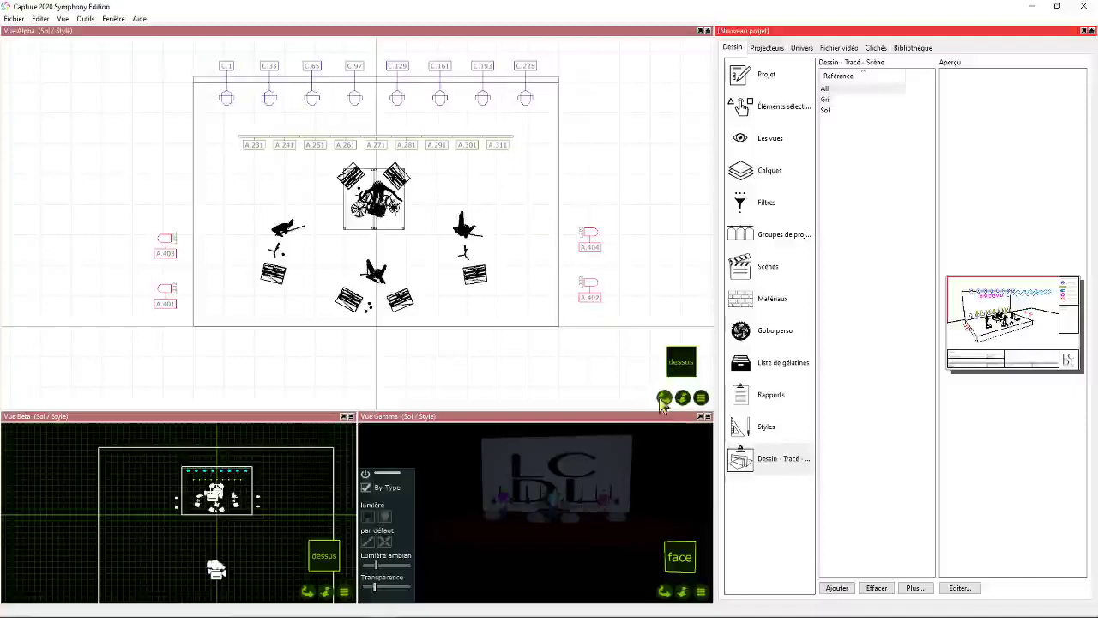
{"action": "left_click_drag", "start_coordinate": [663, 397], "coordinate": [663, 419]}
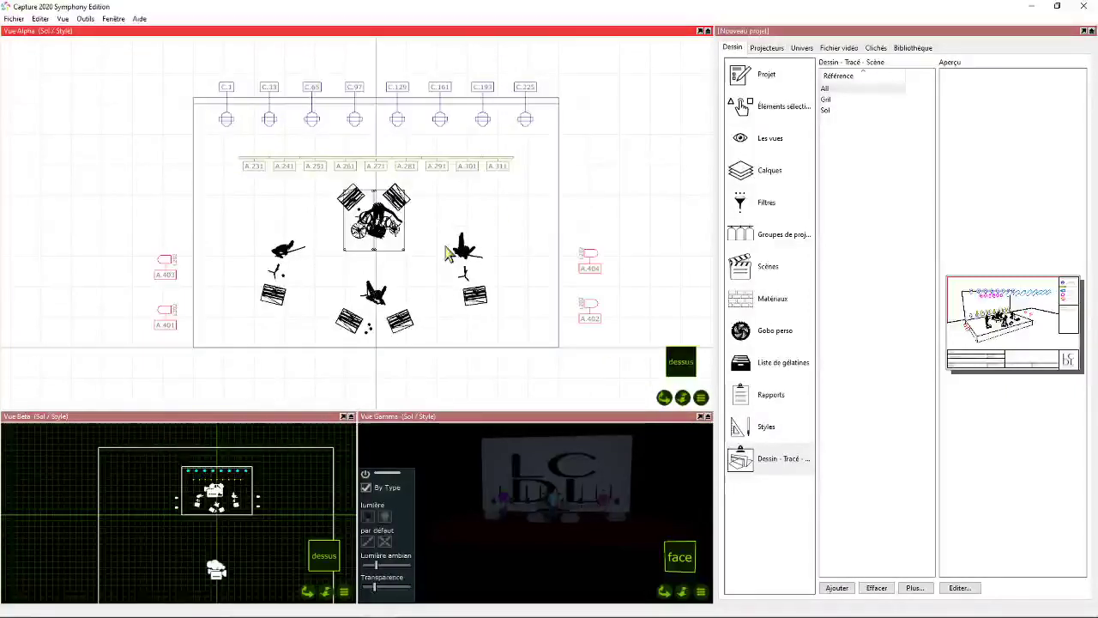
{"action": "mouse_move", "coordinate": [665, 591]}
{"action": "left_mouse_down"}
{"action": "mouse_move", "coordinate": [631, 596]}
{"action": "mouse_move", "coordinate": [665, 602]}
{"action": "mouse_move", "coordinate": [652, 594]}
{"action": "left_mouse_up"}
{"action": "left_click", "coordinate": [619, 74]}
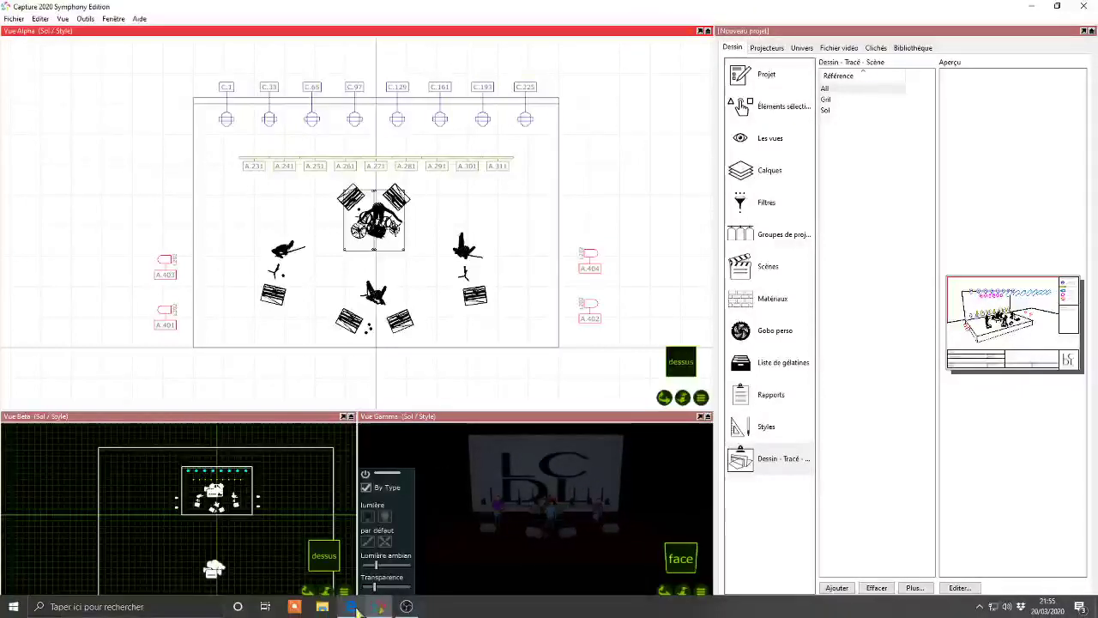
- Launch ETCnomad Eos and start it in the visualiser-link-only mode, accepting the notice
{"action": "mouse_move", "coordinate": [354, 606]}
{"action": "left_click", "coordinate": [152, 607]}
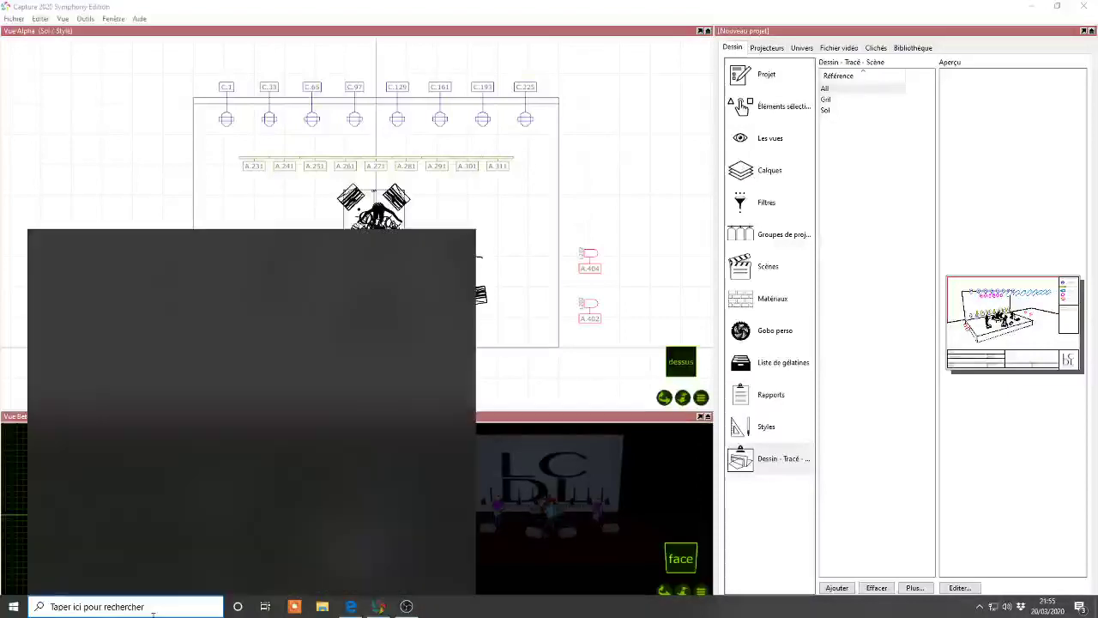
{"action": "type", "text": "ess"}
{"action": "key", "text": "Return"}
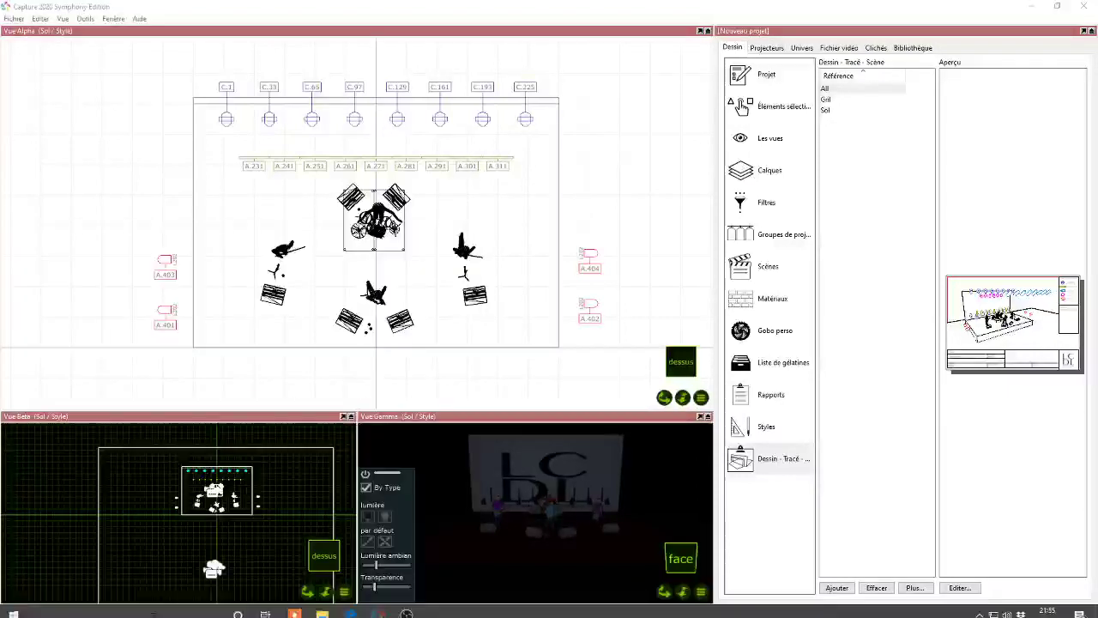
{"action": "left_click", "coordinate": [625, 298]}
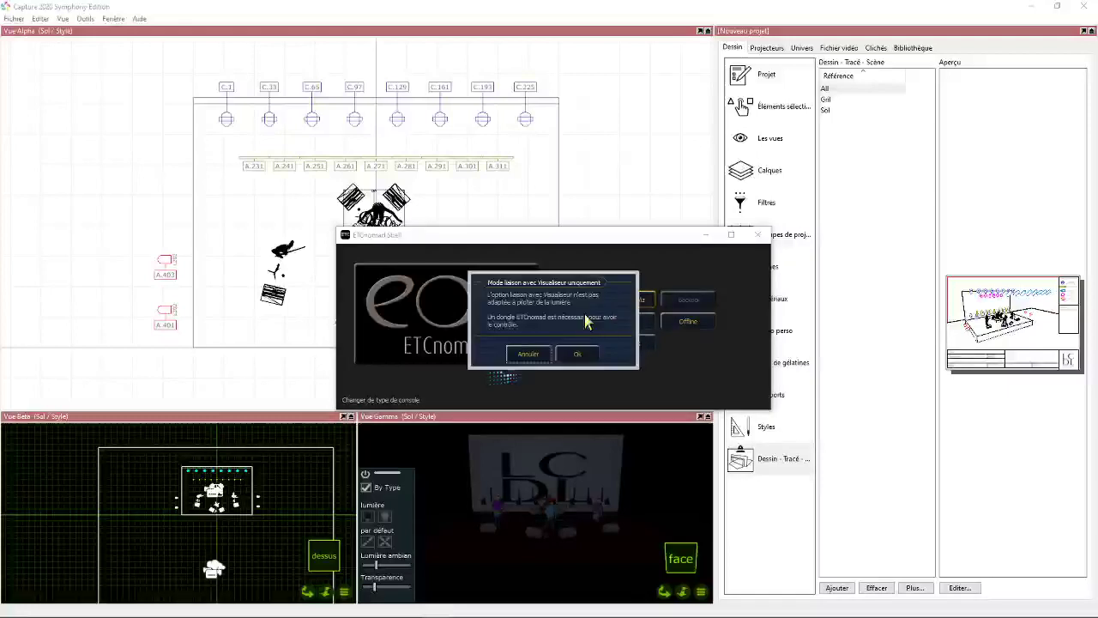
{"action": "left_click", "coordinate": [569, 356]}
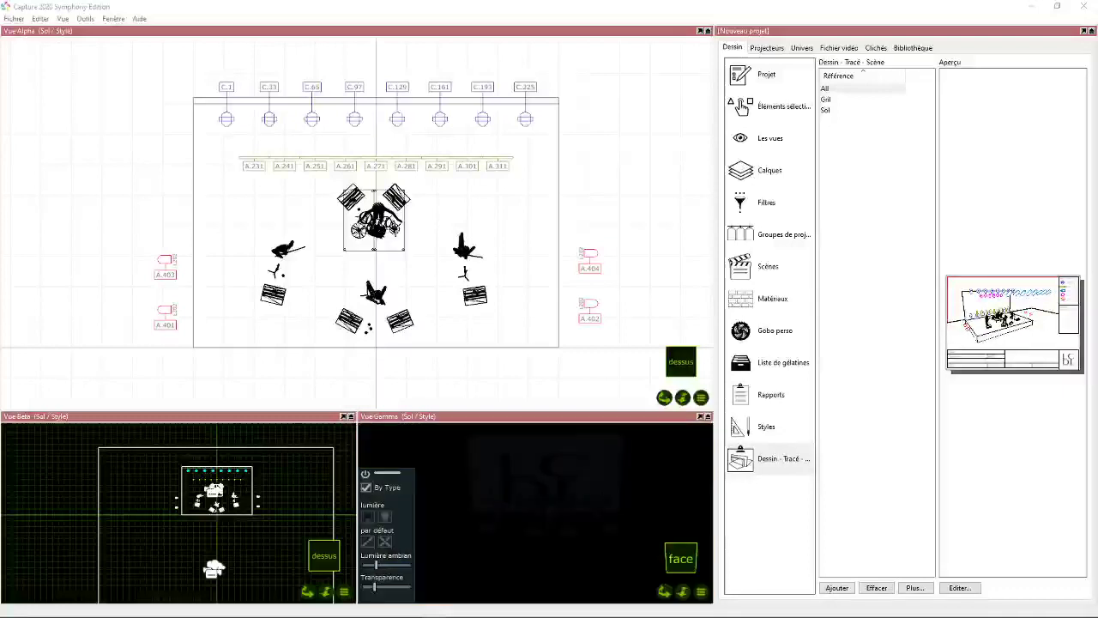
- Switch back to Capture and open the DMX patch of universe A in its own maximised window
{"action": "left_click", "coordinate": [722, 7]}
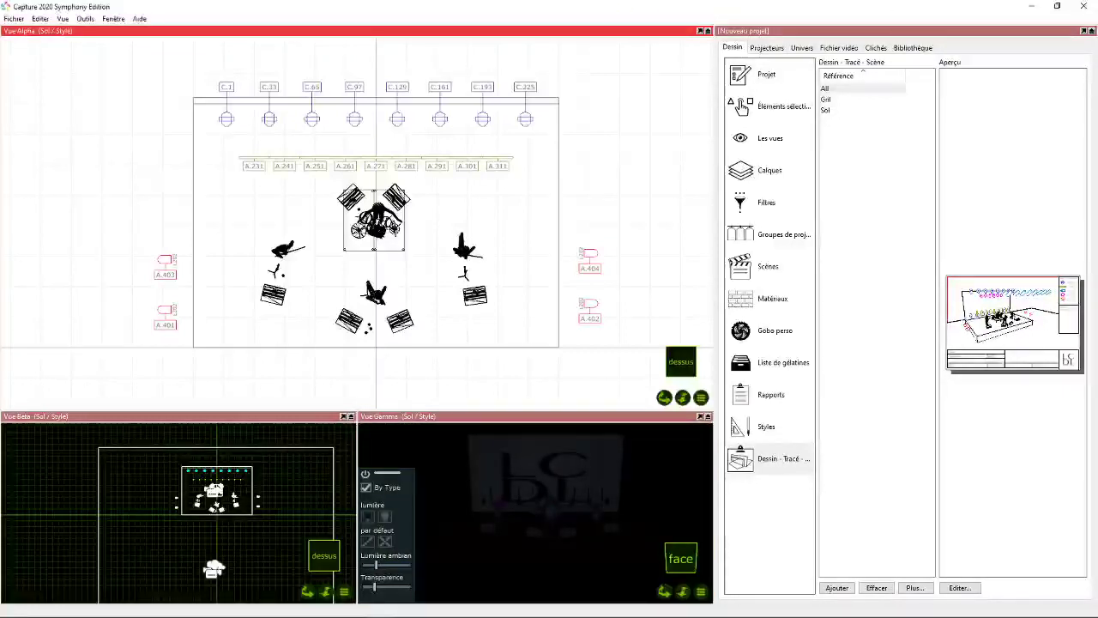
{"action": "left_click", "coordinate": [801, 47]}
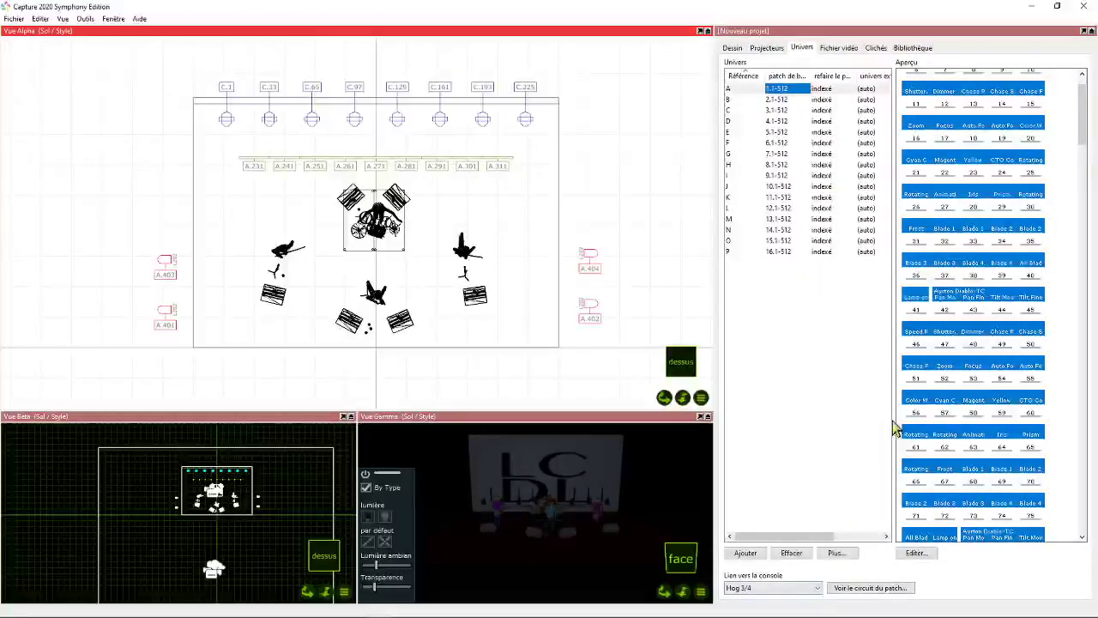
{"action": "left_click", "coordinate": [1082, 31]}
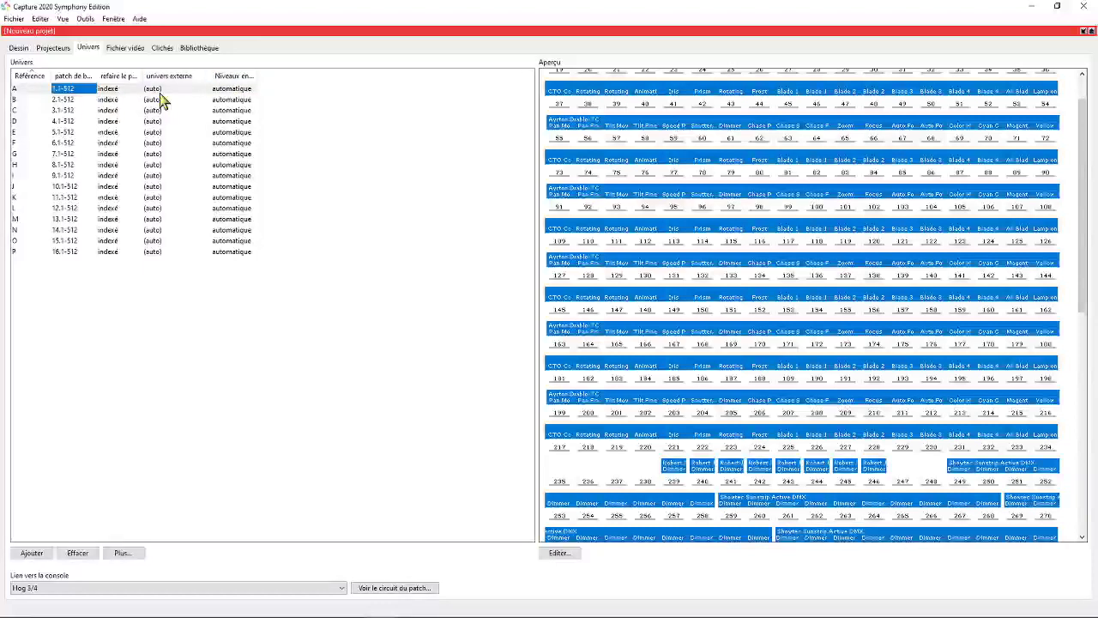
{"action": "left_click", "coordinate": [1084, 32]}
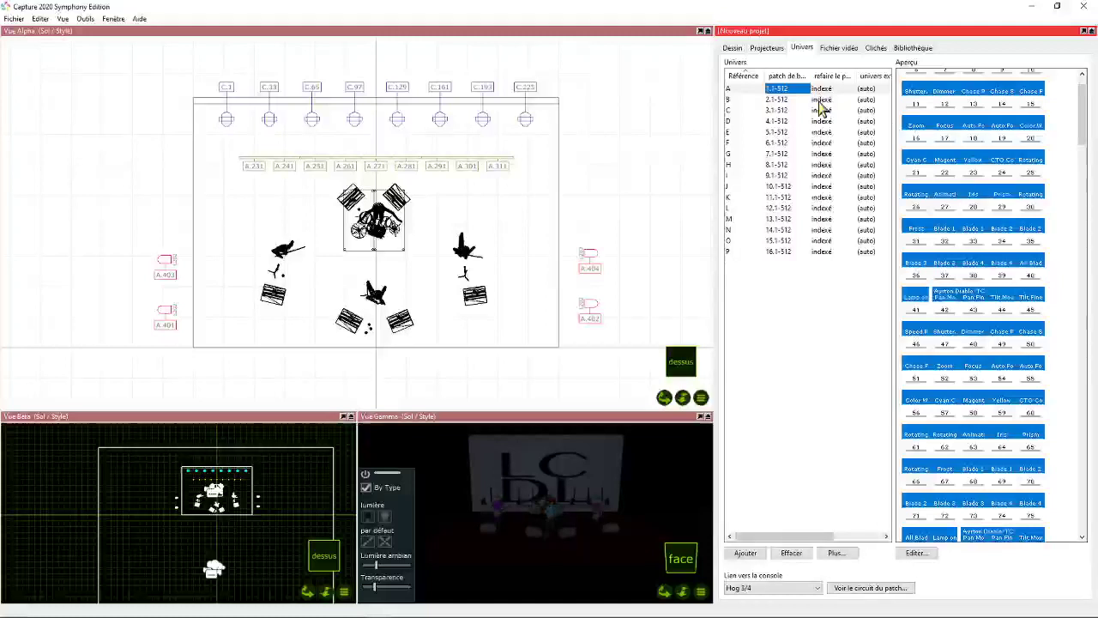
{"action": "key", "text": "Right"}
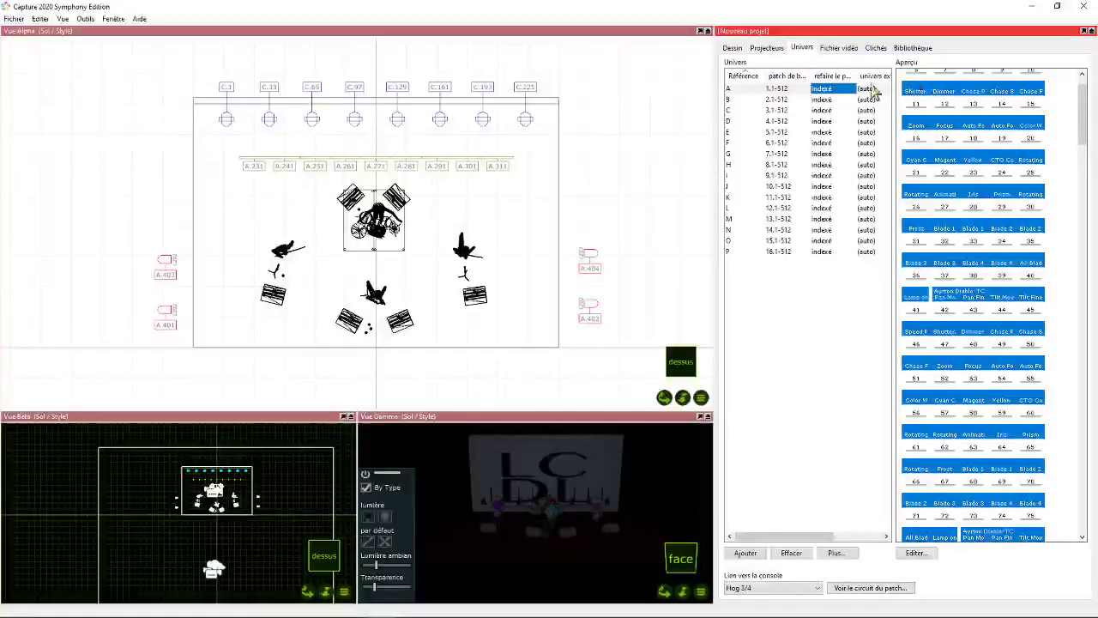
{"action": "left_click", "coordinate": [916, 553]}
{"action": "left_click_drag", "start_coordinate": [403, 92], "coordinate": [133, 0]}
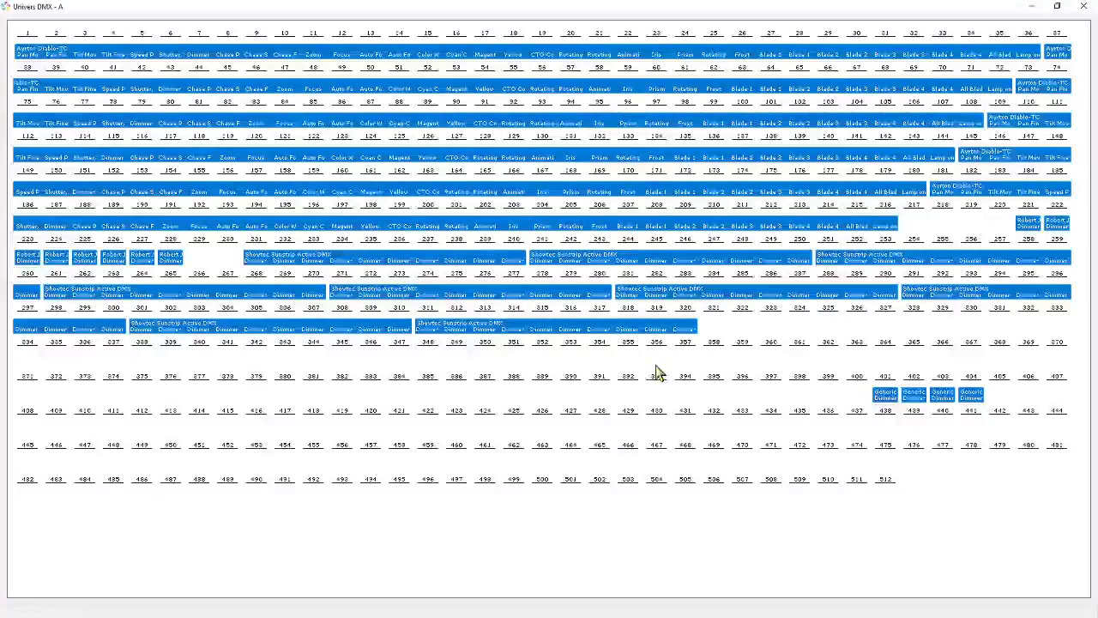
- Examine the addresses of the Ayrton Diablo-TC fixtures in universe A by highlighting them one after another
{"action": "left_click", "coordinate": [28, 55]}
{"action": "left_click", "coordinate": [1056, 56]}
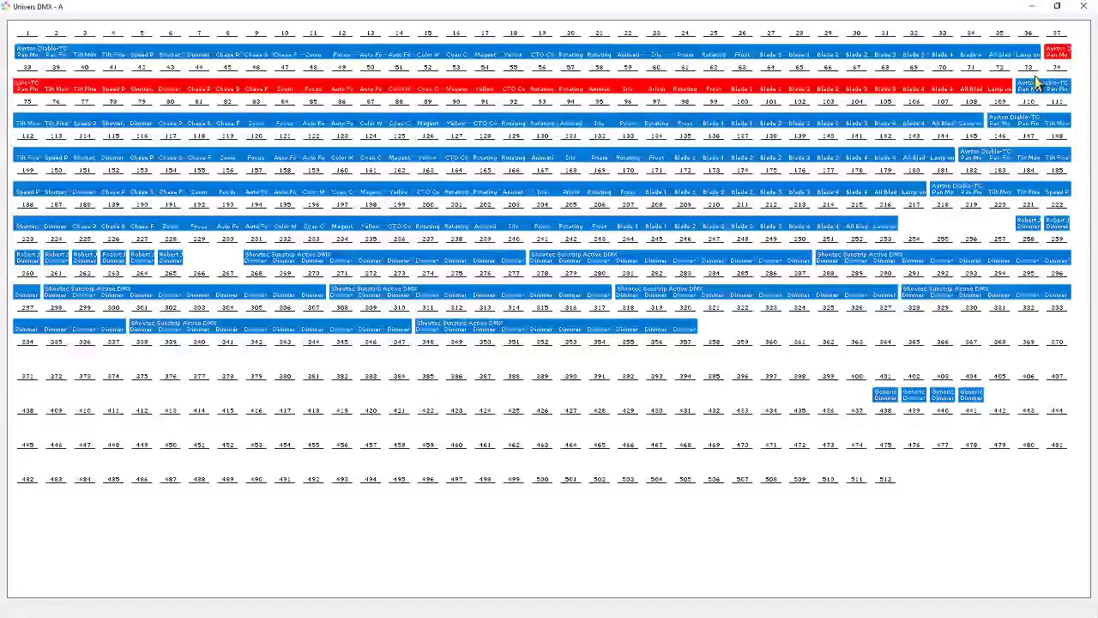
{"action": "left_click", "coordinate": [1035, 84]}
{"action": "left_click", "coordinate": [997, 124]}
{"action": "left_click", "coordinate": [960, 157]}
{"action": "left_click", "coordinate": [948, 195]}
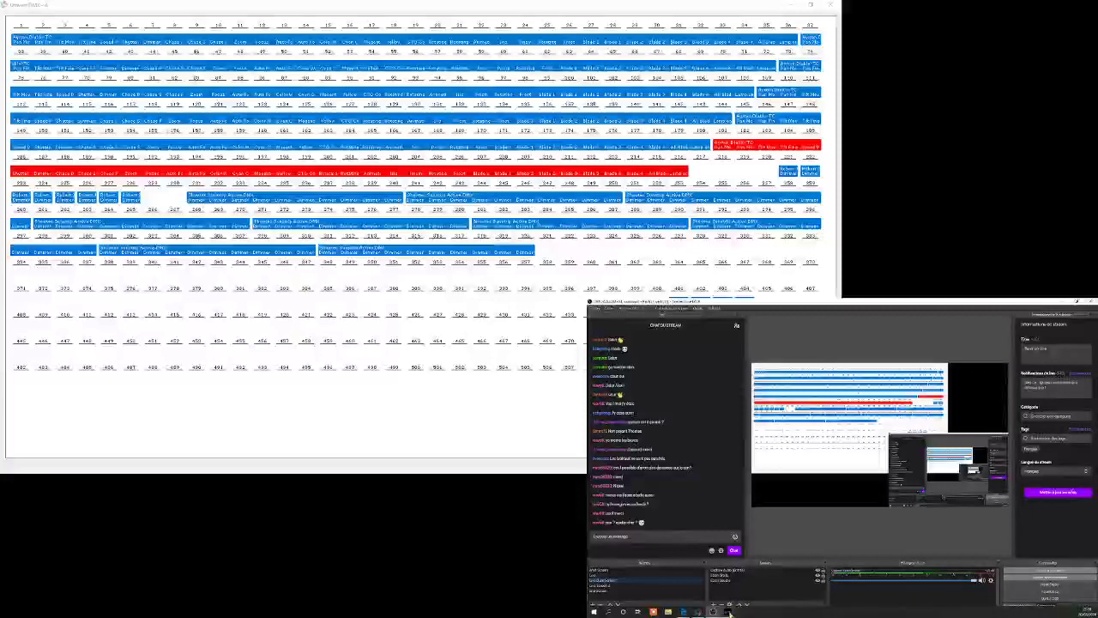
- Switch to the Eos console window and open its patch display
{"action": "mouse_move", "coordinate": [727, 612]}
{"action": "left_click", "coordinate": [760, 579]}
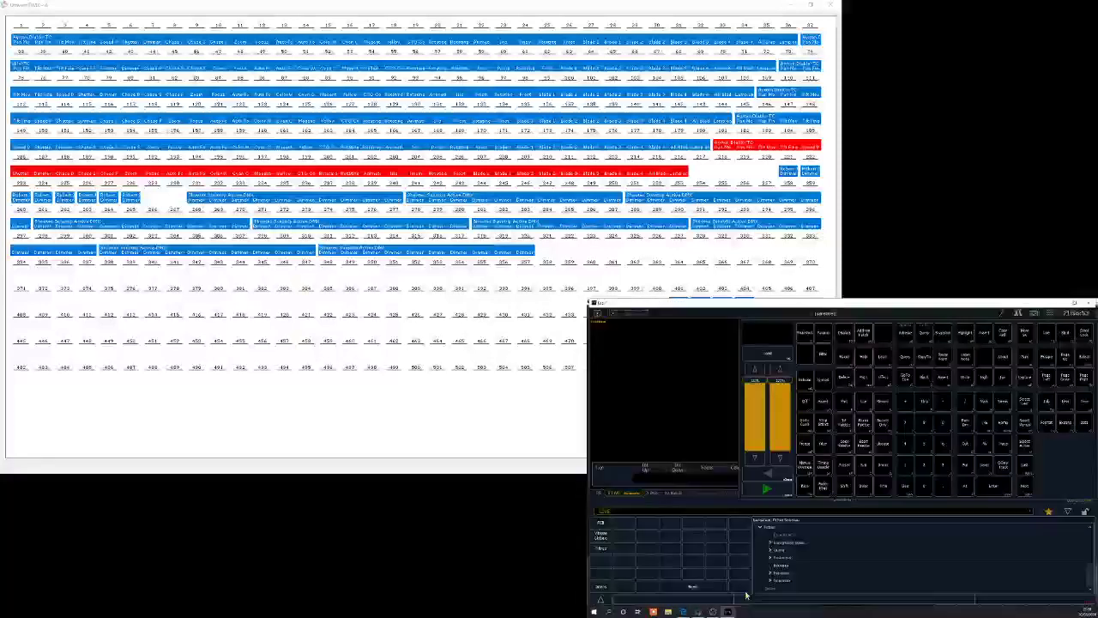
{"action": "left_click", "coordinate": [1049, 313]}
{"action": "left_click", "coordinate": [1018, 313]}
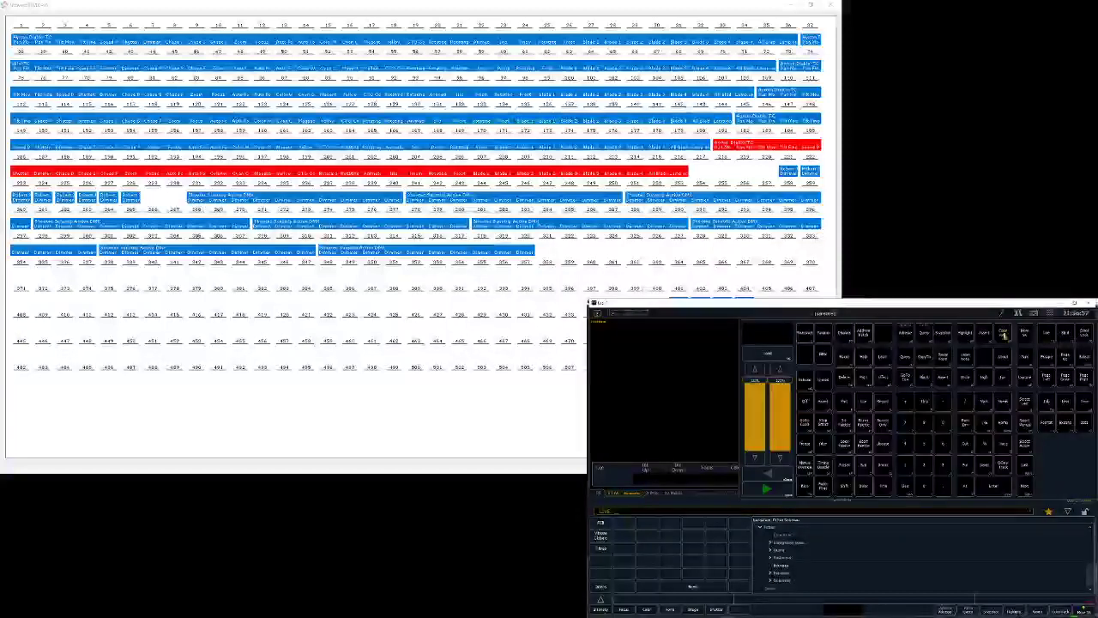
{"action": "left_click", "coordinate": [907, 336]}
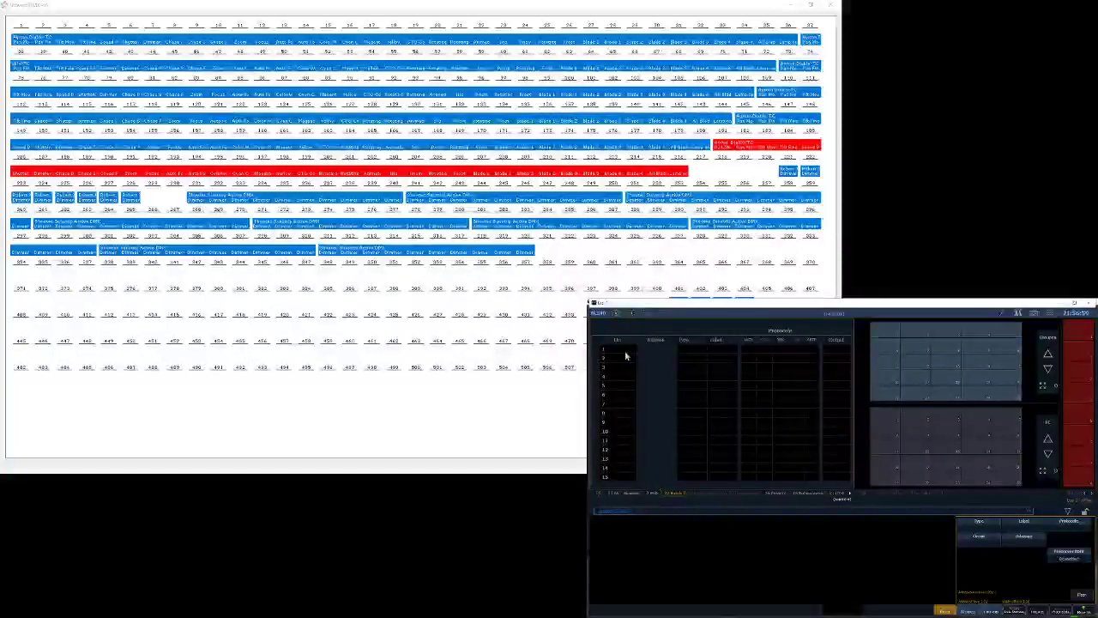
- Count through the six Ayrton Diablo-TC fixtures in Capture's universe A map before patching them
{"action": "left_click", "coordinate": [19, 36]}
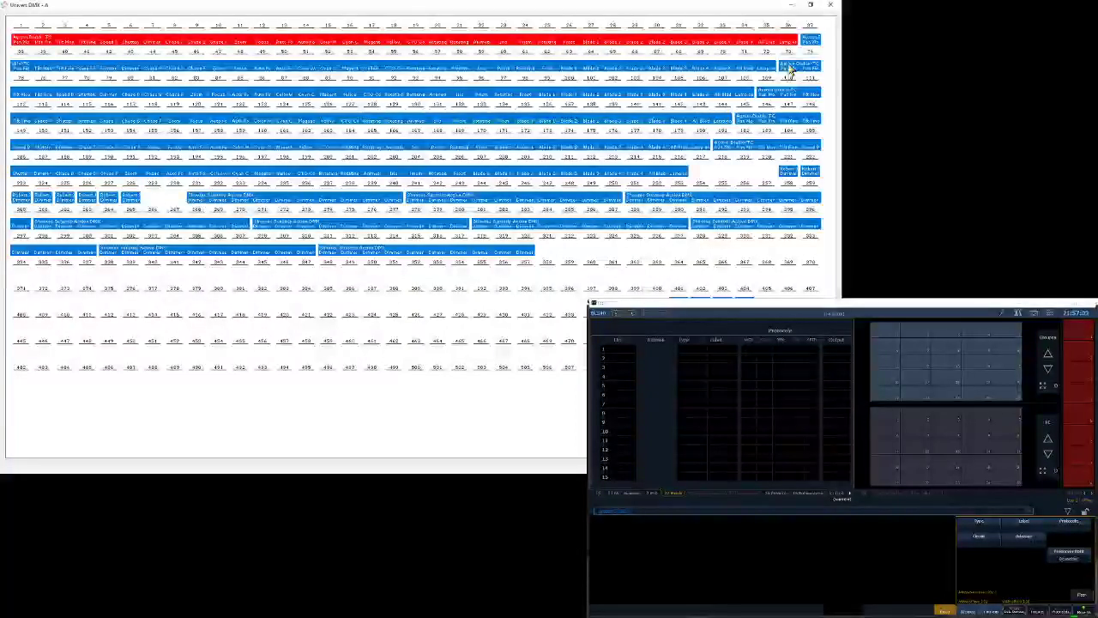
{"action": "left_click", "coordinate": [812, 41]}
{"action": "left_click", "coordinate": [787, 68]}
{"action": "left_click", "coordinate": [766, 93]}
{"action": "left_click", "coordinate": [745, 122]}
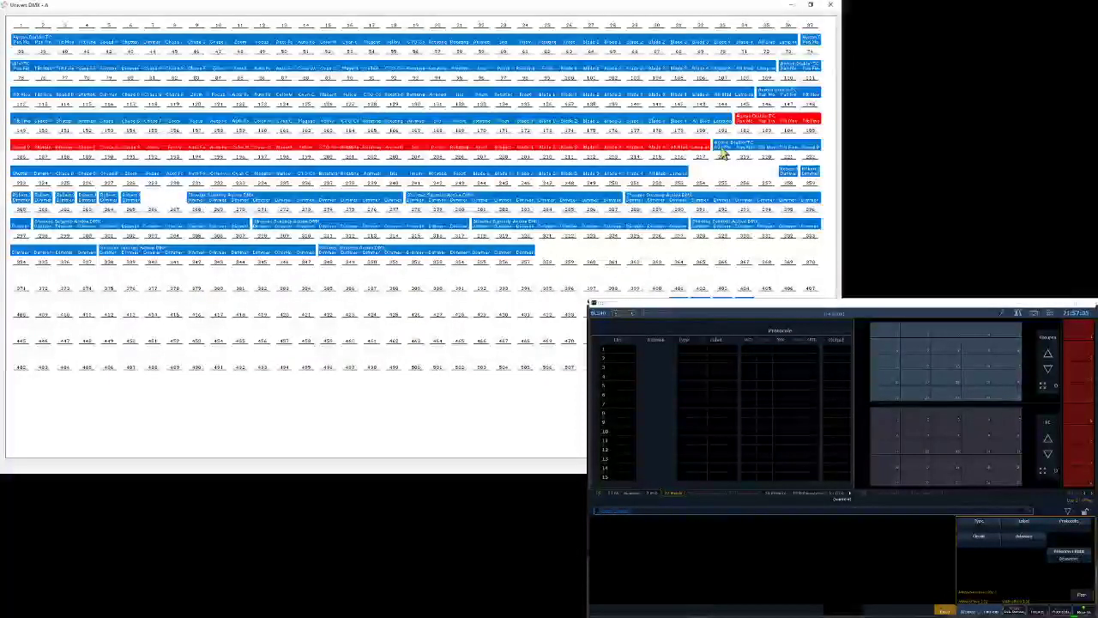
{"action": "left_click", "coordinate": [723, 150]}
- In Eos, select channels 1 through 6 and assign them the Ayrton Diablo Standard type from a library search for Diablo
{"action": "left_click", "coordinate": [904, 309]}
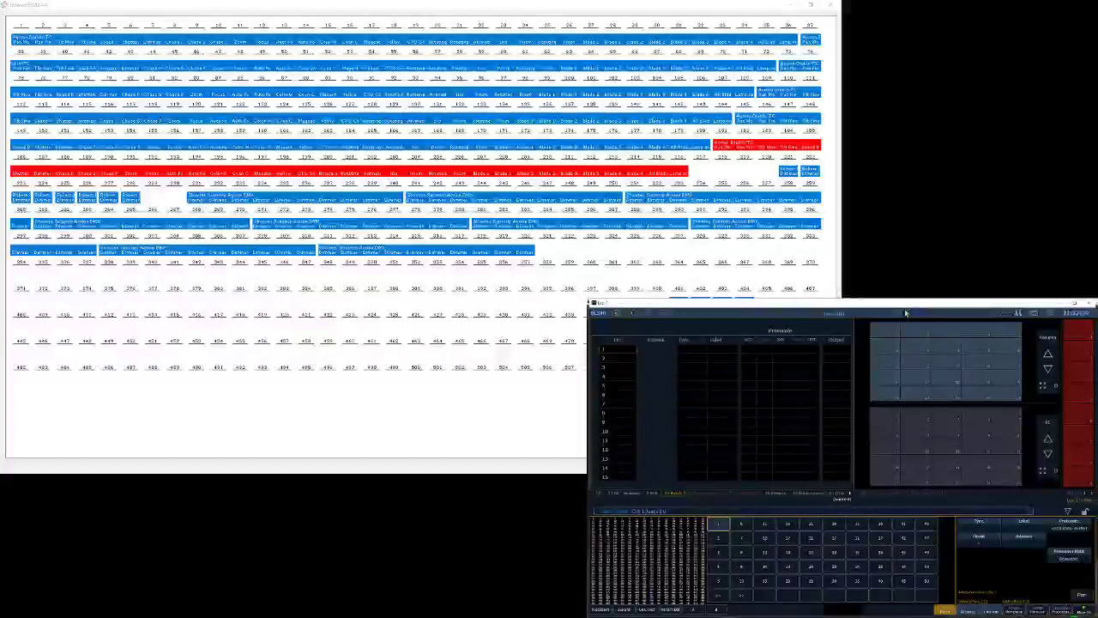
{"action": "left_click", "coordinate": [979, 527]}
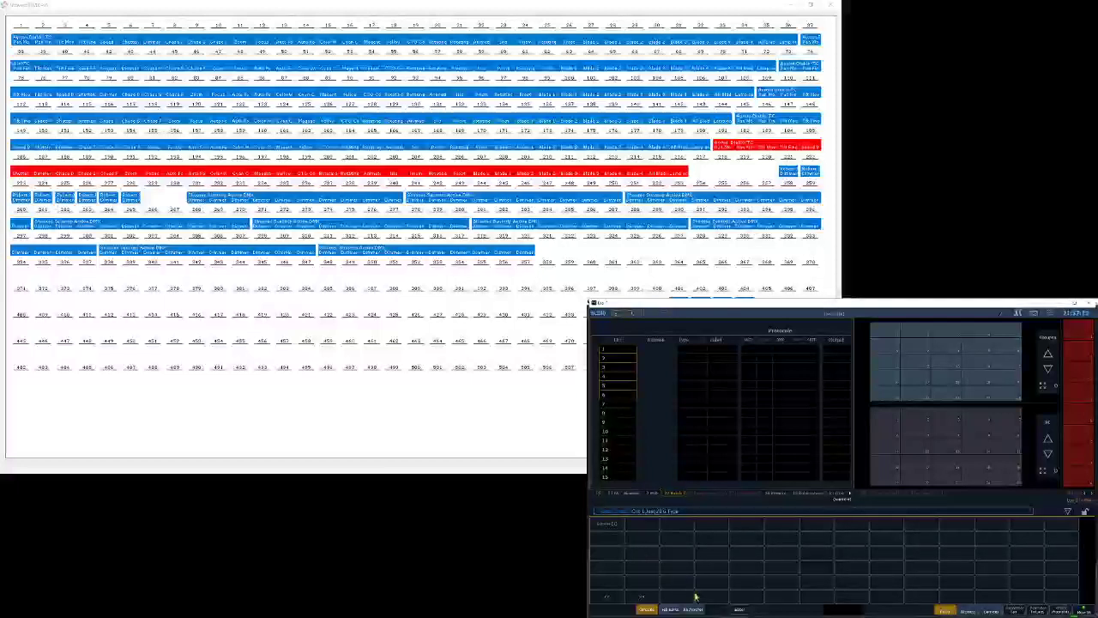
{"action": "left_click", "coordinate": [694, 608]}
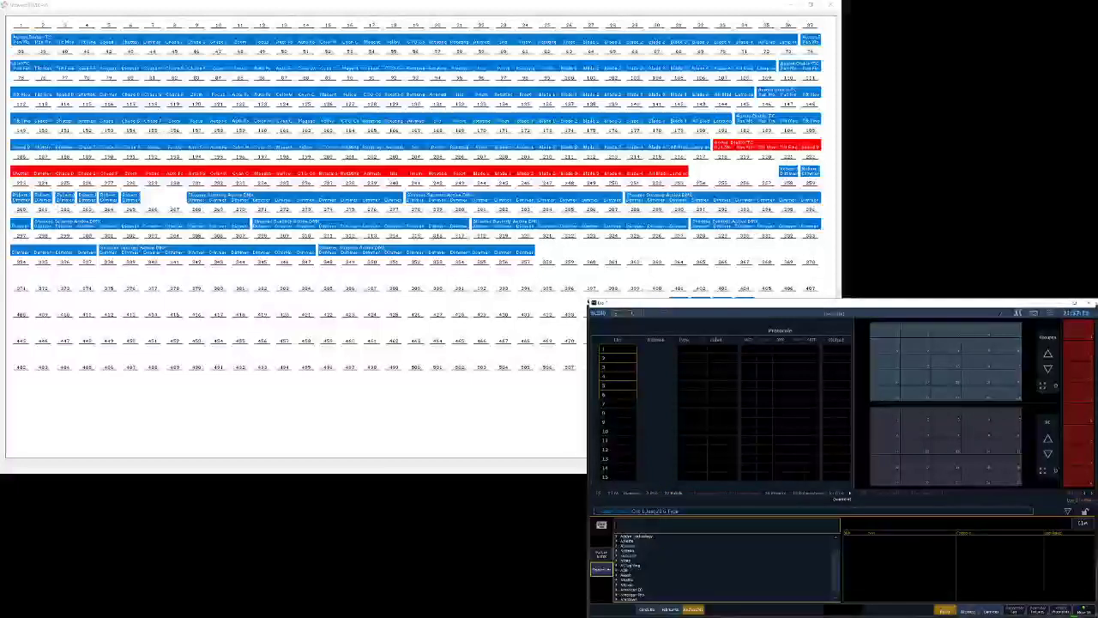
{"action": "type", "text": "dia"}
{"action": "type", "text": "blo"}
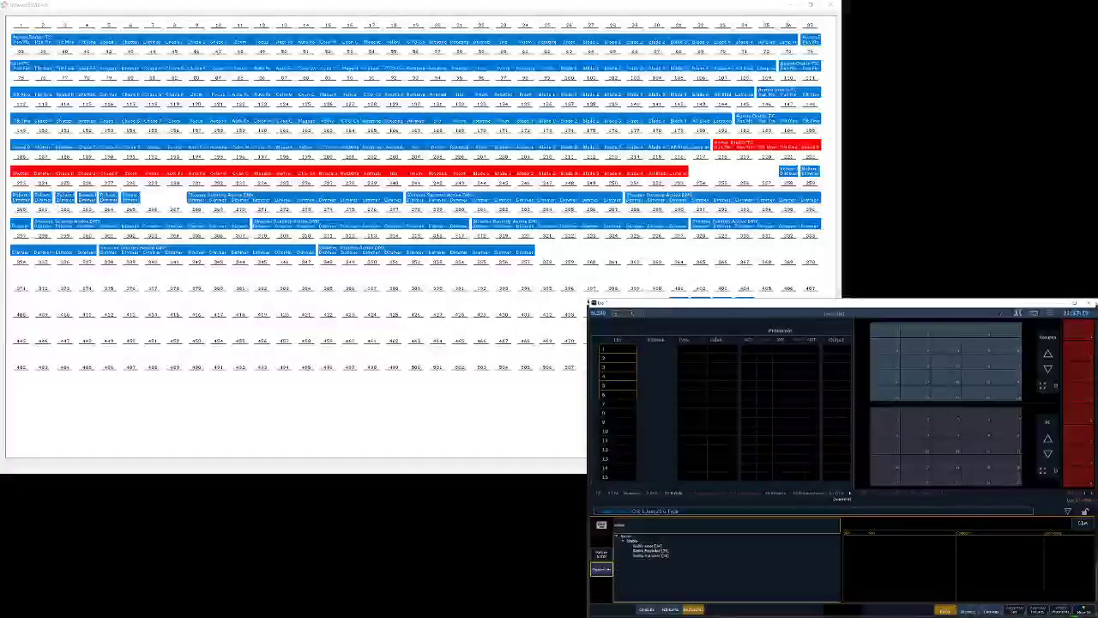
{"action": "left_click", "coordinate": [648, 556]}
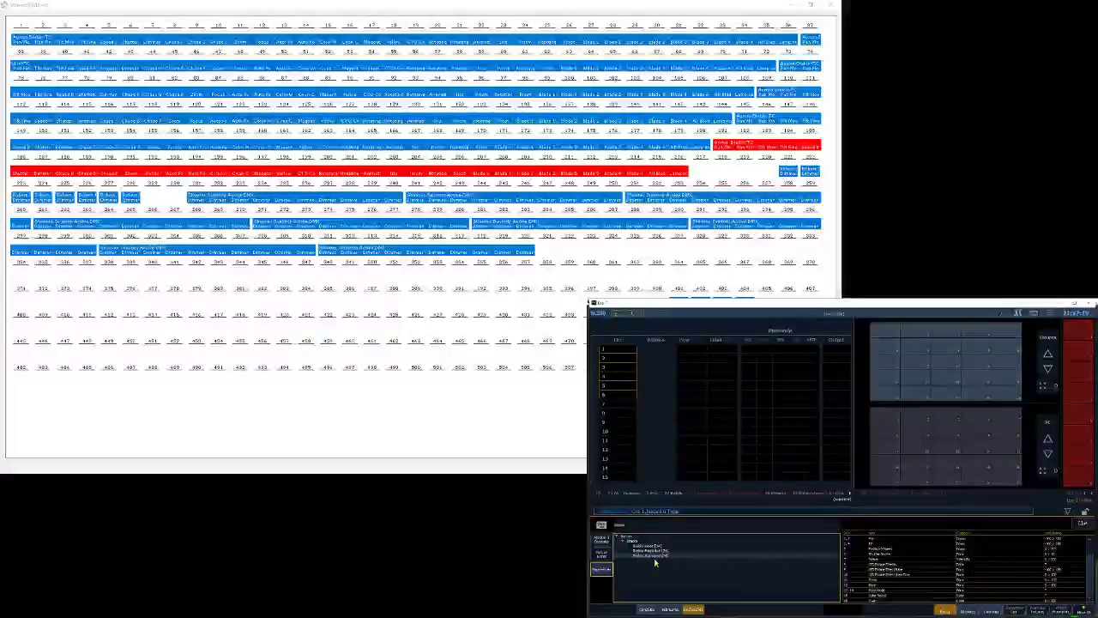
{"action": "double_click", "coordinate": [655, 557]}
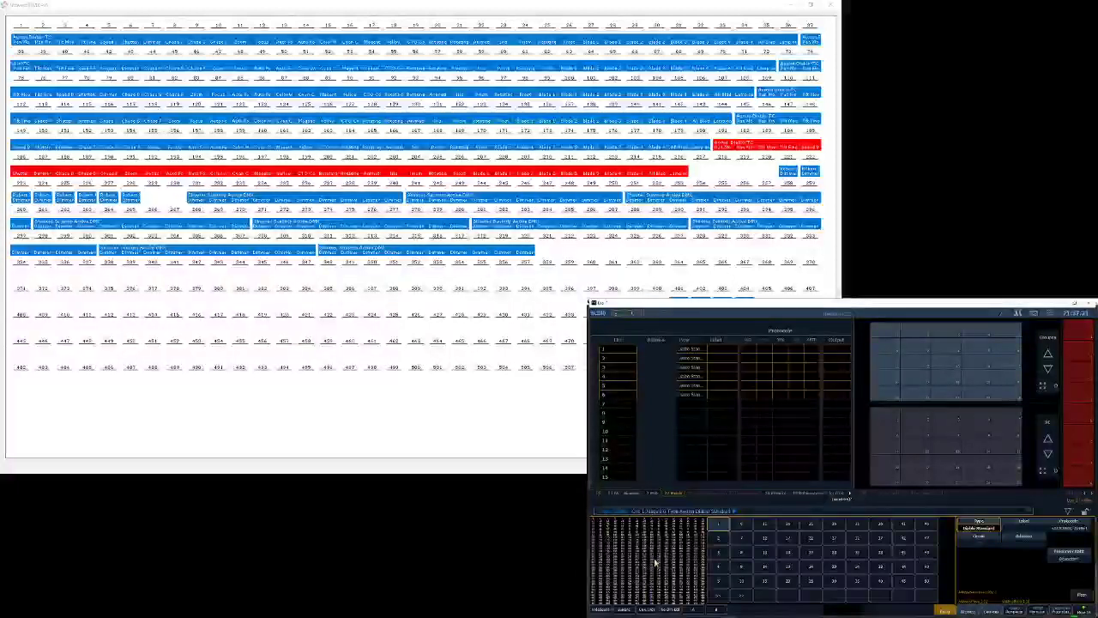
- Patch channels 1 through 6 in Eos consecutively from DMX address 1
{"action": "type", "text": "a1"}
{"action": "key", "text": "Return"}
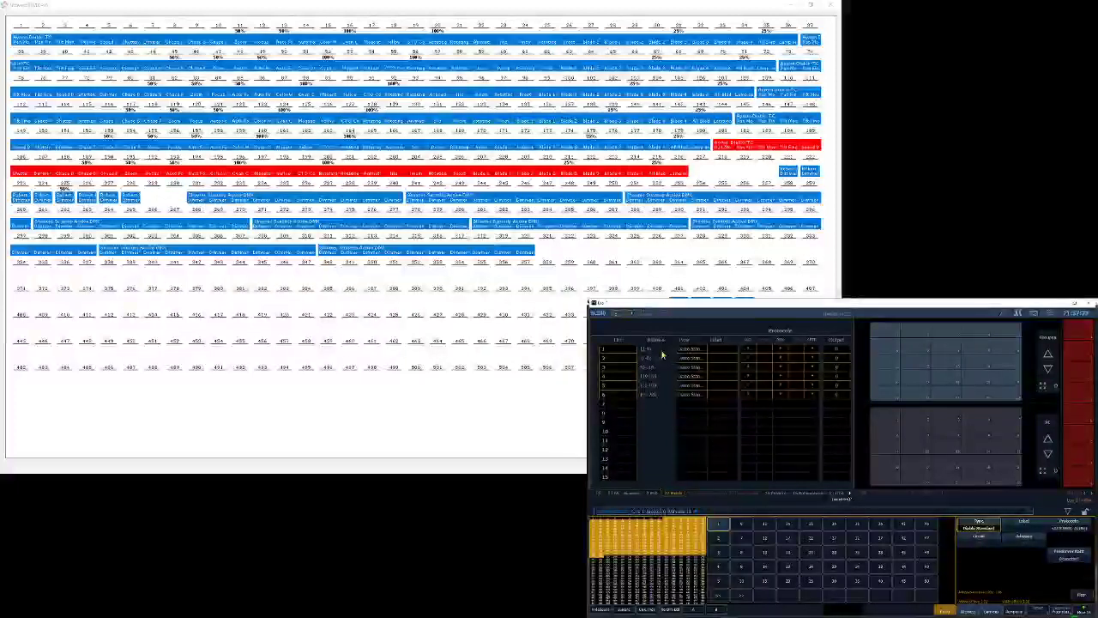
{"action": "type", "text": "a"}
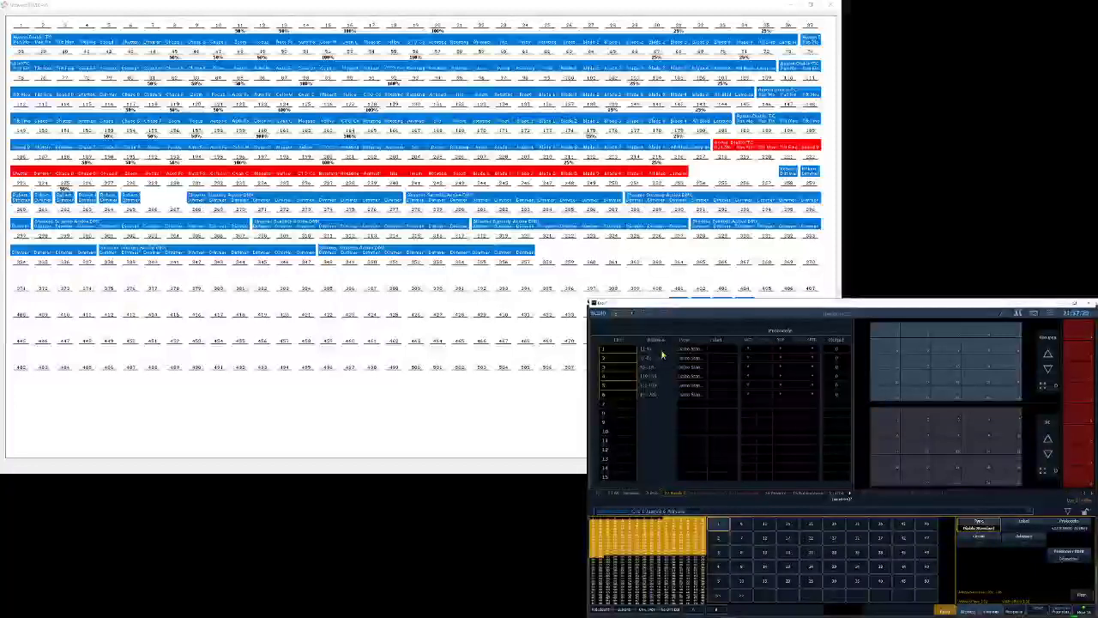
{"action": "type", "text": "1"}
{"action": "key", "text": "Return"}
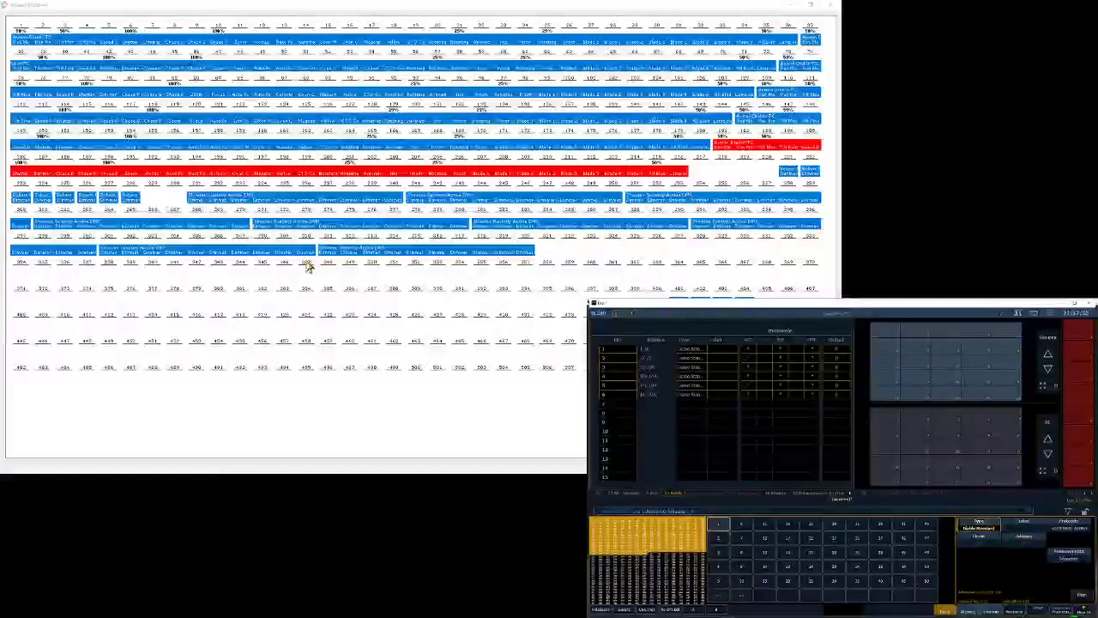
- Reduce Capture's enlarged universe A map, return Eos to its live display, and bring up the intensity of channels 1 through 6
{"action": "left_click", "coordinate": [811, 6]}
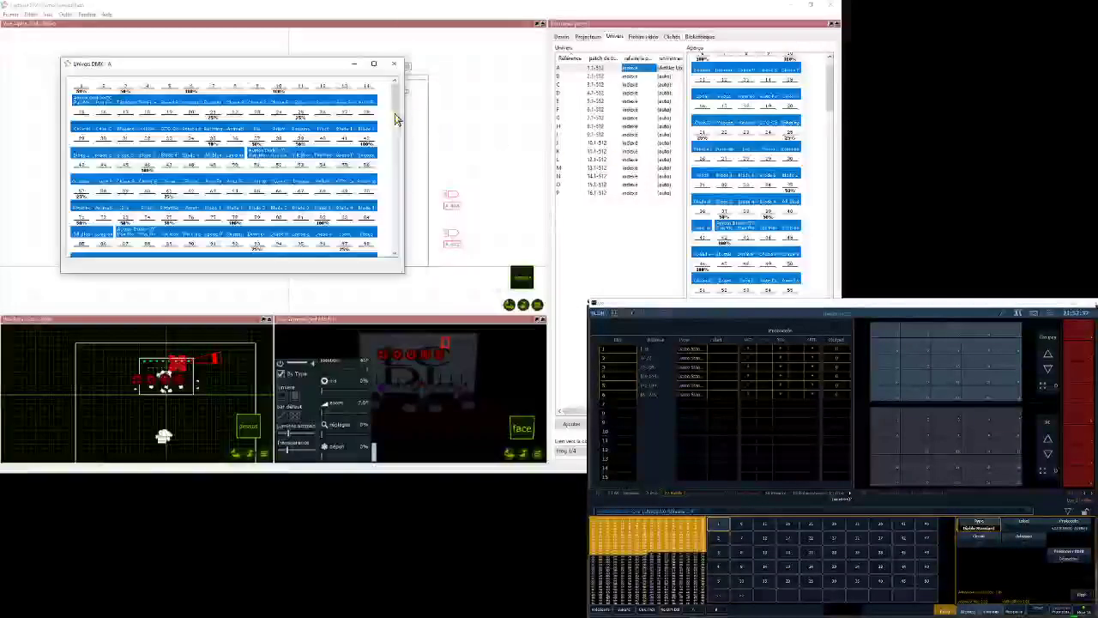
{"action": "left_click", "coordinate": [1052, 313]}
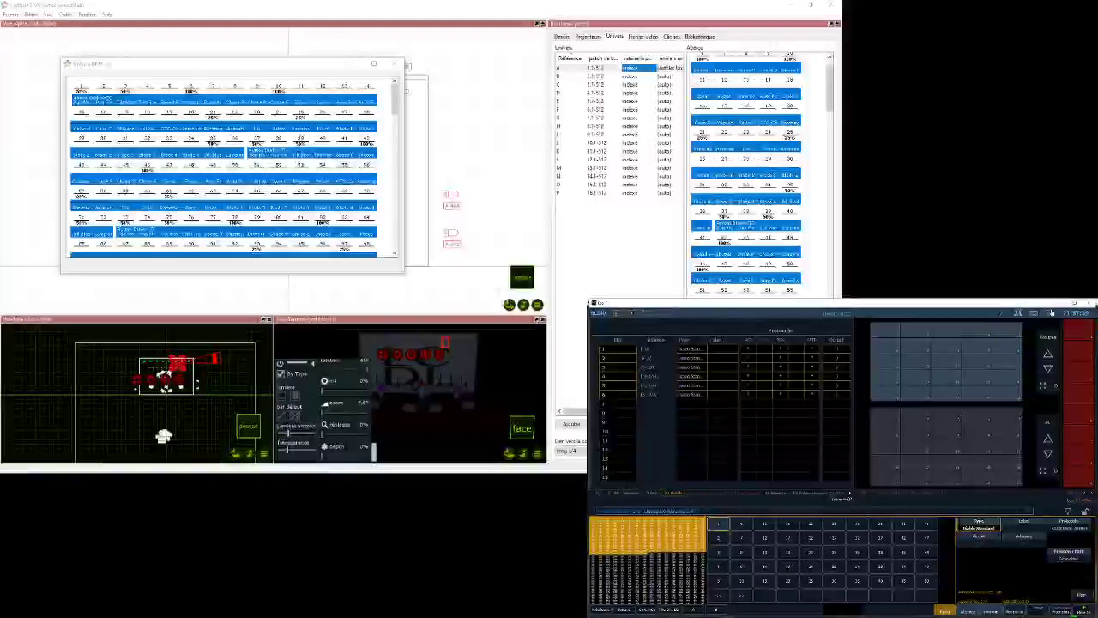
{"action": "left_click", "coordinate": [1052, 317]}
{"action": "left_click", "coordinate": [1046, 332]}
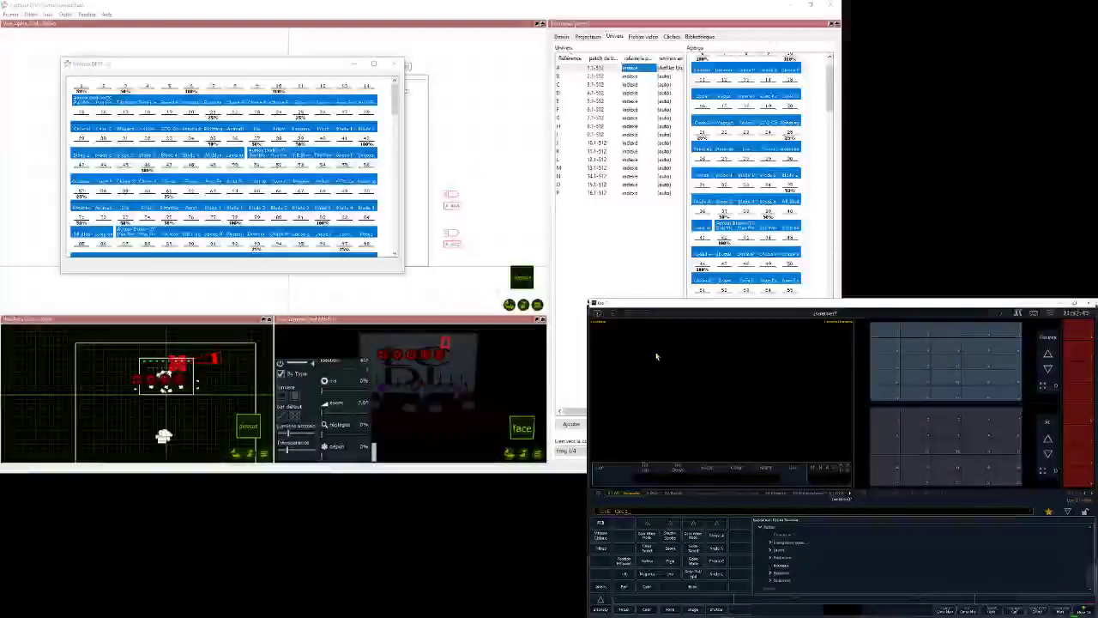
{"action": "type", "text": "1t6@"}
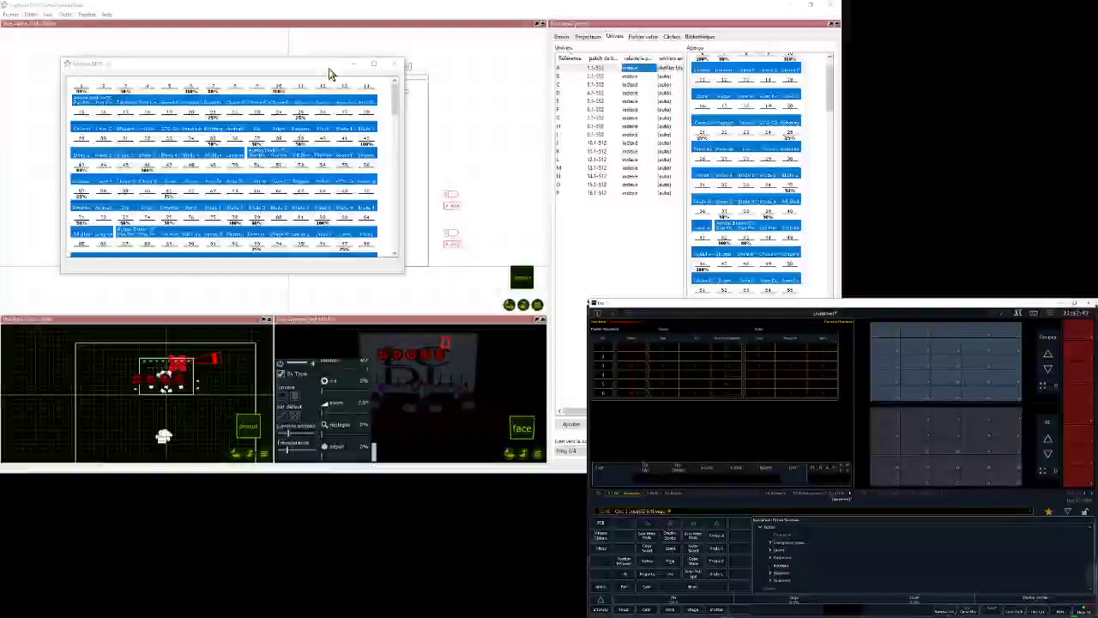
- Adjust the camera angle of Capture's face view and close the universe A map
{"action": "left_click_drag", "start_coordinate": [329, 74], "coordinate": [425, 88]}
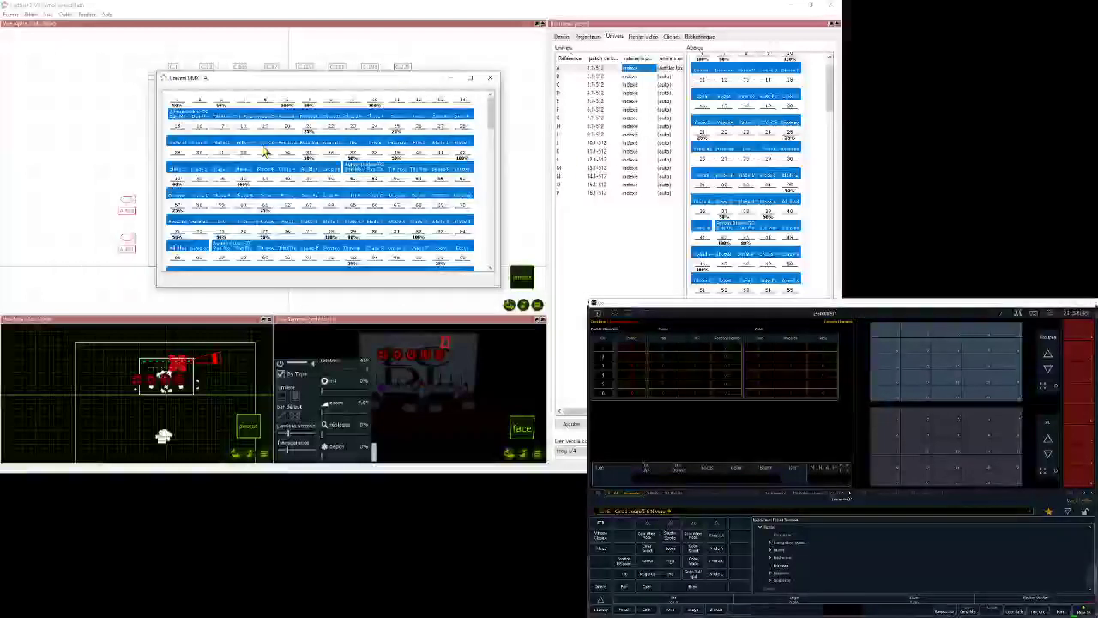
{"action": "left_click", "coordinate": [427, 324]}
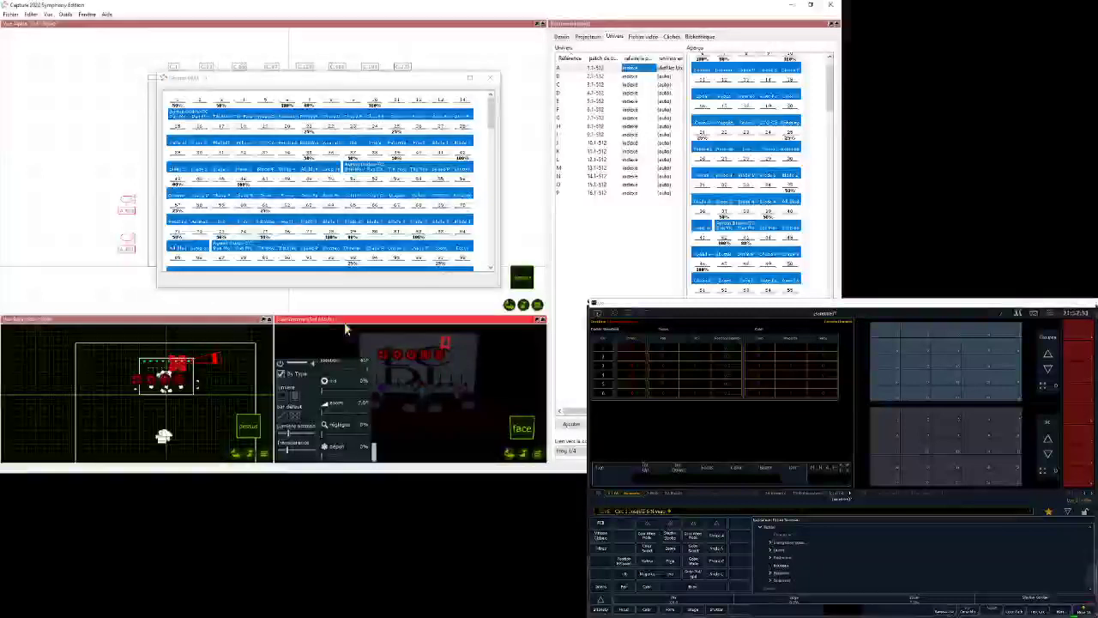
{"action": "mouse_move", "coordinate": [510, 456]}
{"action": "left_mouse_down"}
{"action": "mouse_move", "coordinate": [525, 461]}
{"action": "mouse_move", "coordinate": [493, 451]}
{"action": "mouse_move", "coordinate": [506, 446]}
{"action": "mouse_move", "coordinate": [514, 467]}
{"action": "left_mouse_up"}
{"action": "middle_click_drag", "start_coordinate": [416, 335], "coordinate": [493, 326]}
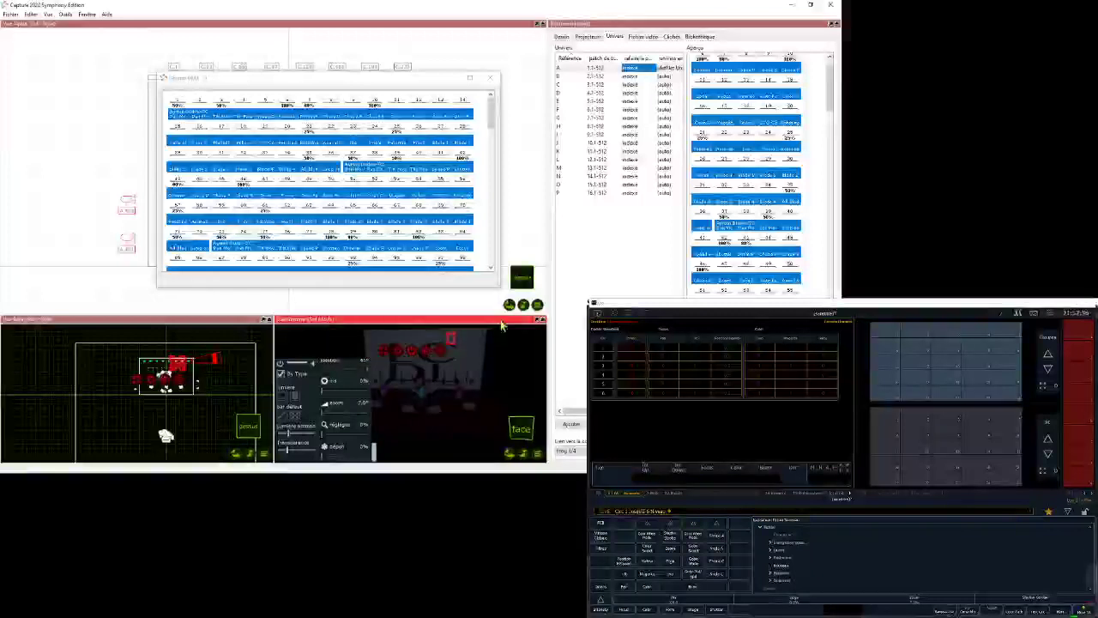
{"action": "left_click", "coordinate": [490, 77]}
{"action": "left_click", "coordinate": [476, 323]}
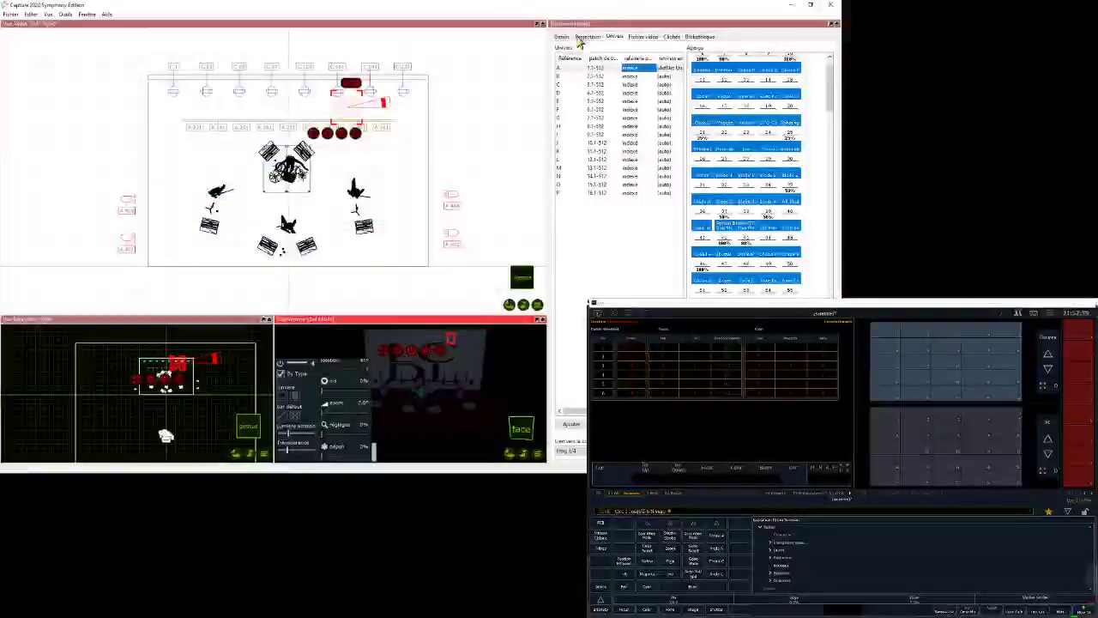
- Apply the All filter in Capture's design settings to display every fixture
{"action": "left_click", "coordinate": [562, 36]}
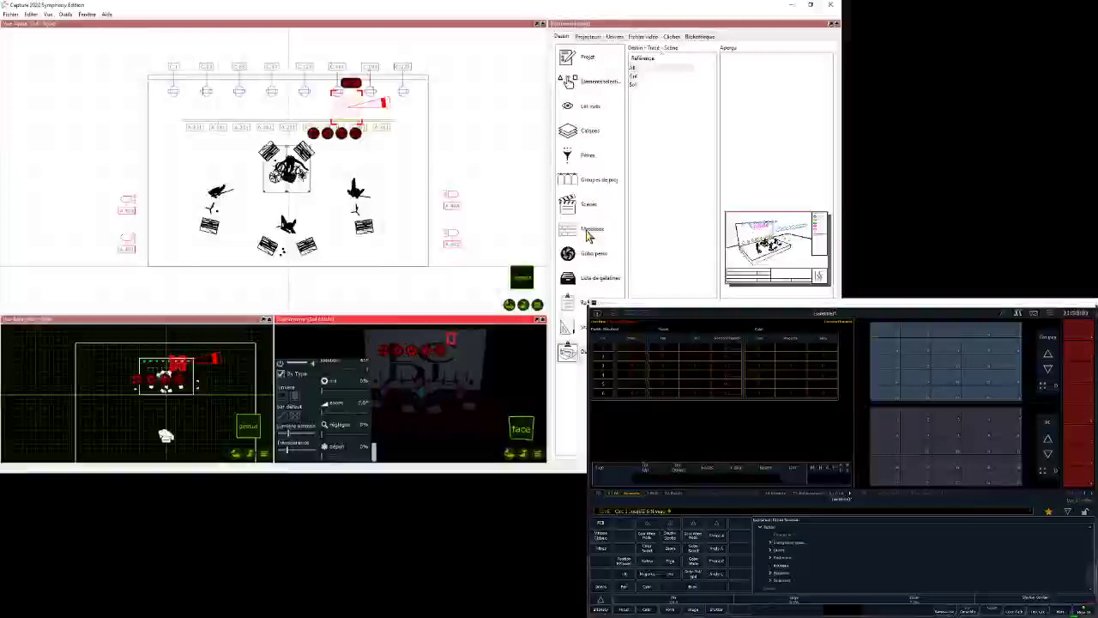
{"action": "left_click", "coordinate": [588, 156]}
{"action": "left_click", "coordinate": [639, 84]}
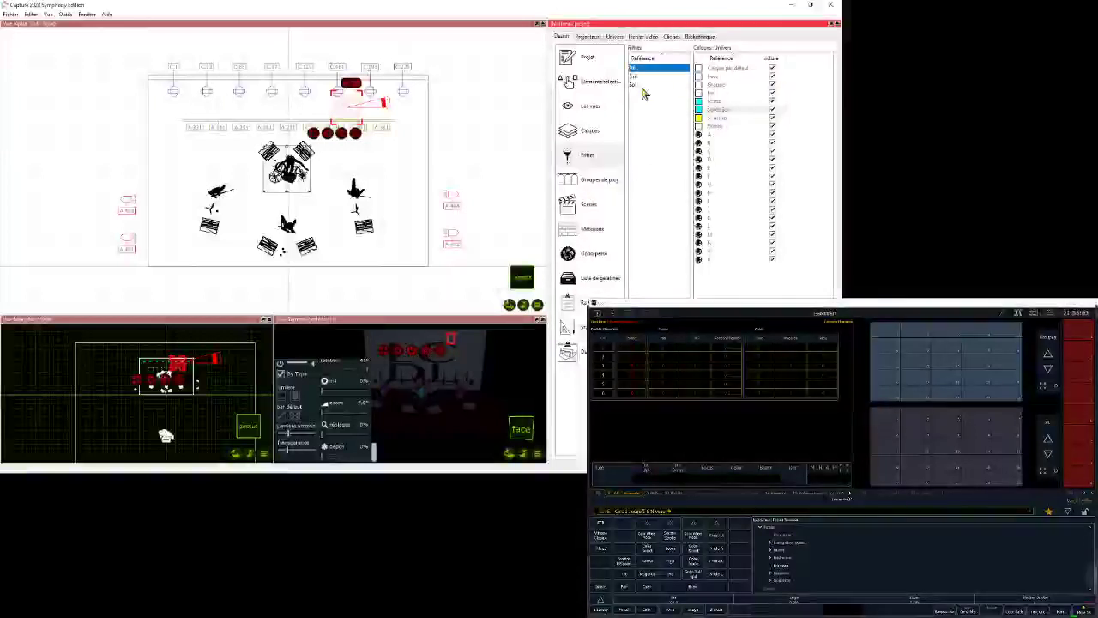
{"action": "left_click", "coordinate": [645, 67]}
{"action": "right_click", "coordinate": [658, 69]}
{"action": "left_click", "coordinate": [695, 74]}
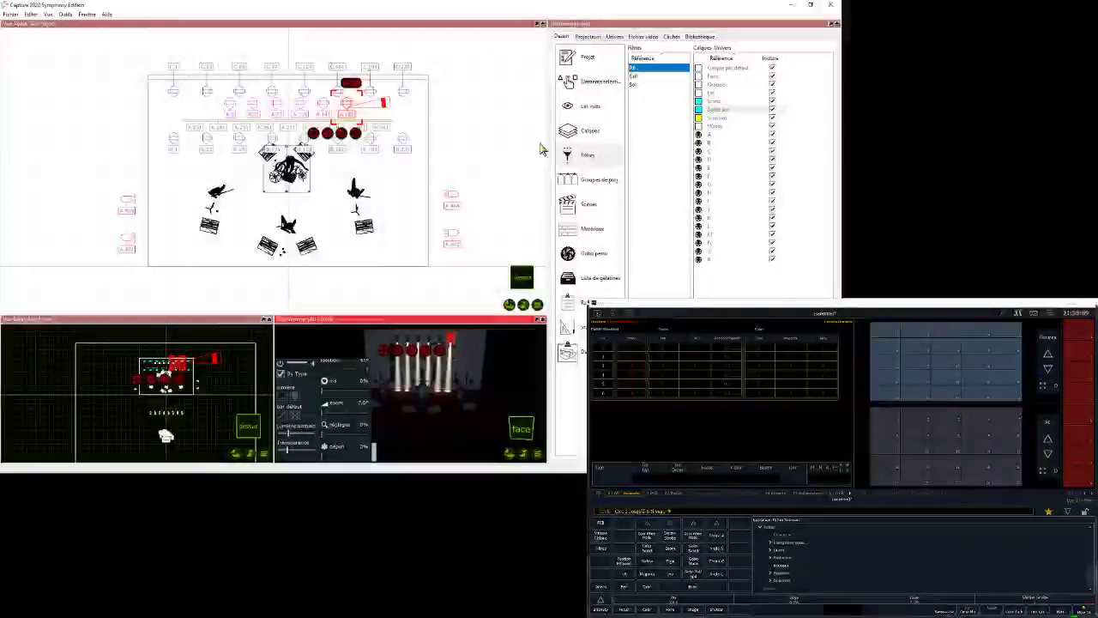
- Switch the large plot view to live rendering from the face side and clear the fixture selection
{"action": "left_click", "coordinate": [537, 305]}
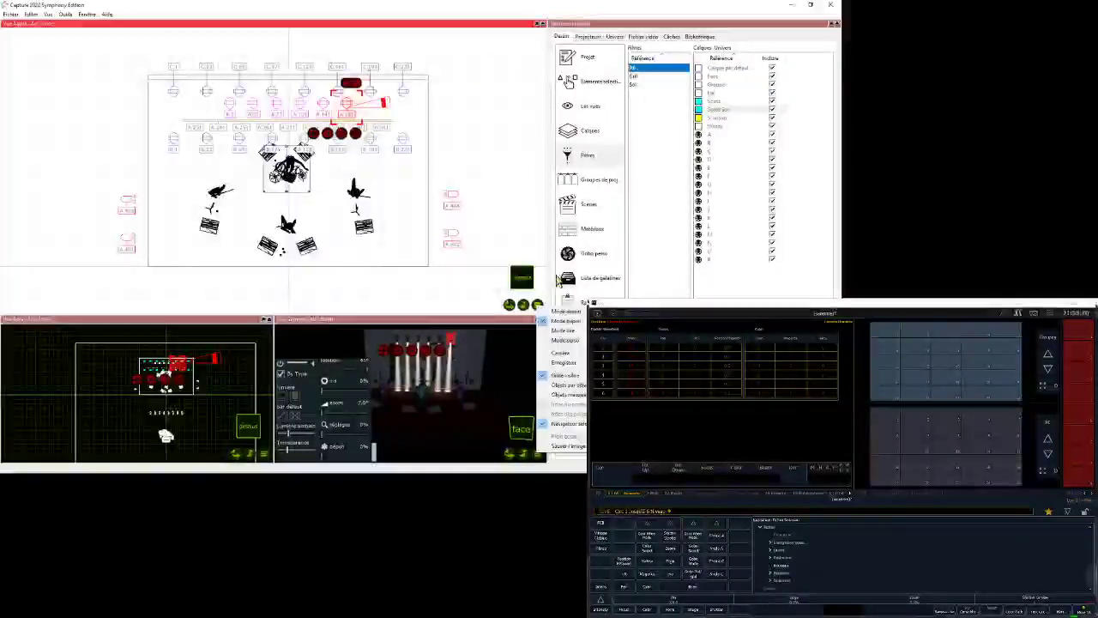
{"action": "left_click", "coordinate": [566, 320]}
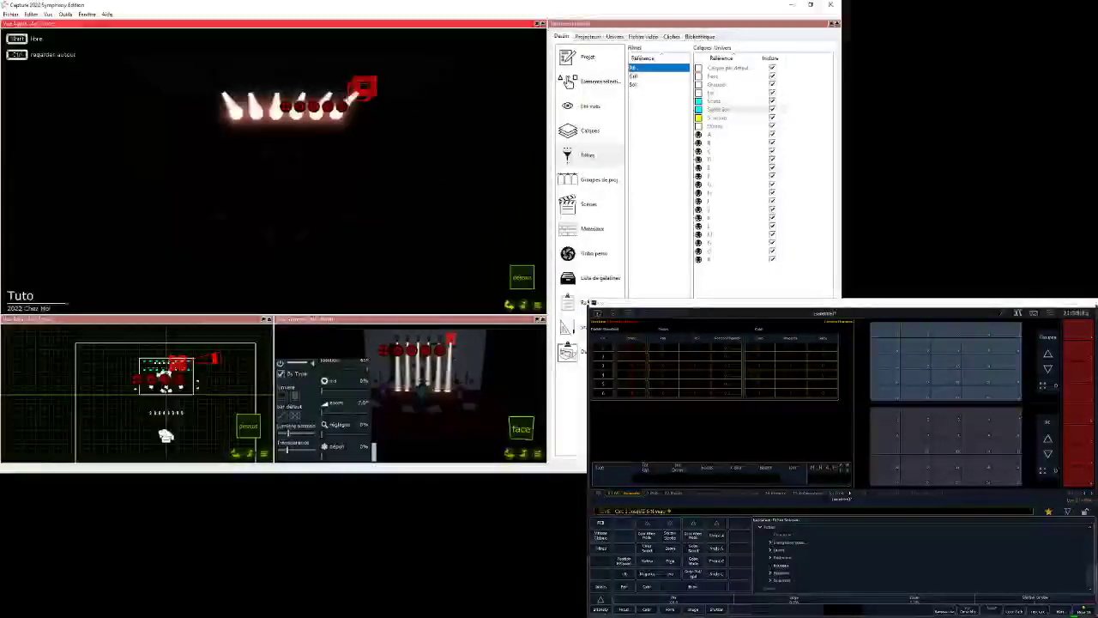
{"action": "left_click", "coordinate": [510, 306]}
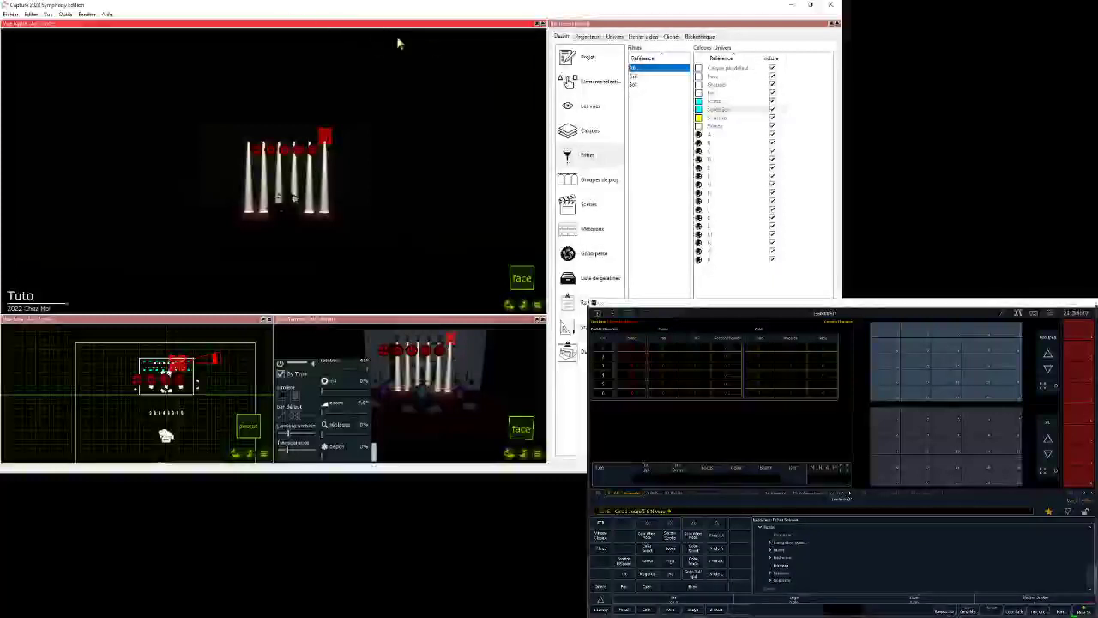
{"action": "left_click", "coordinate": [491, 40]}
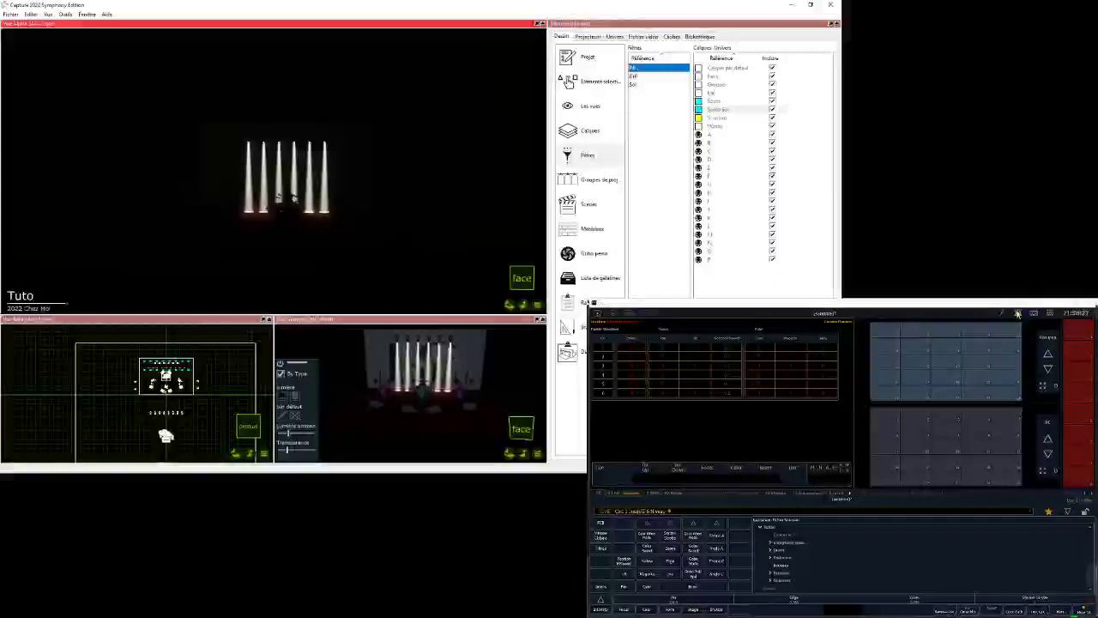
- Change the tilt of channels 1 through 6 with the virtual encoders in Eos
{"action": "left_click", "coordinate": [1019, 314]}
{"action": "left_click", "coordinate": [1019, 314]}
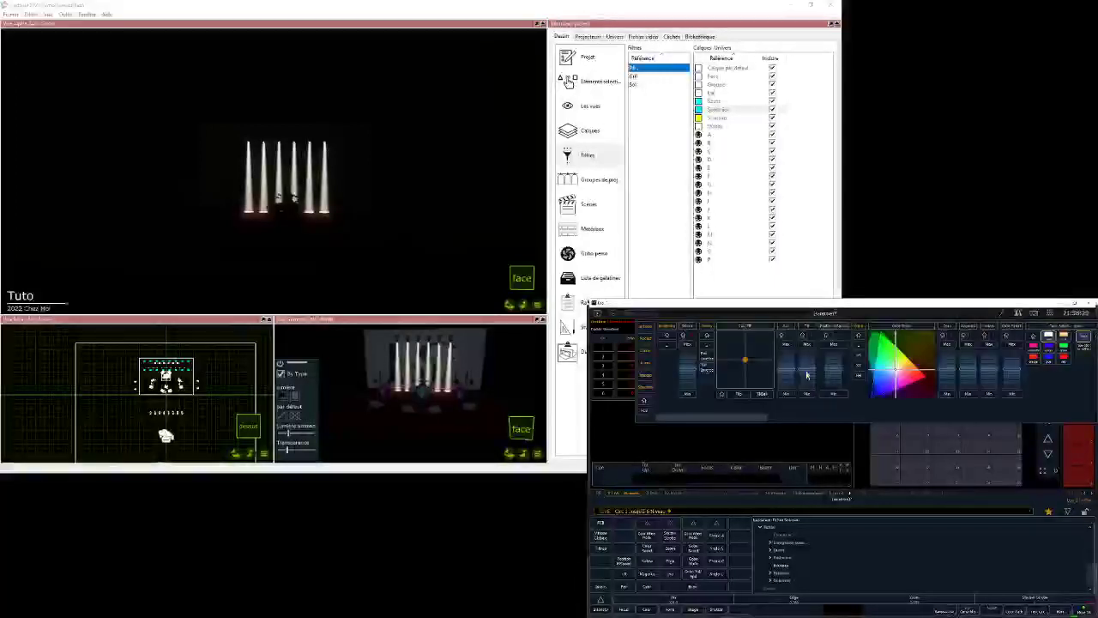
{"action": "mouse_move", "coordinate": [807, 359]}
{"action": "left_mouse_down"}
{"action": "mouse_move", "coordinate": [802, 397]}
{"action": "mouse_move", "coordinate": [808, 368]}
{"action": "left_mouse_up"}
{"action": "left_click", "coordinate": [1017, 313]}
{"action": "left_click", "coordinate": [1017, 313]}
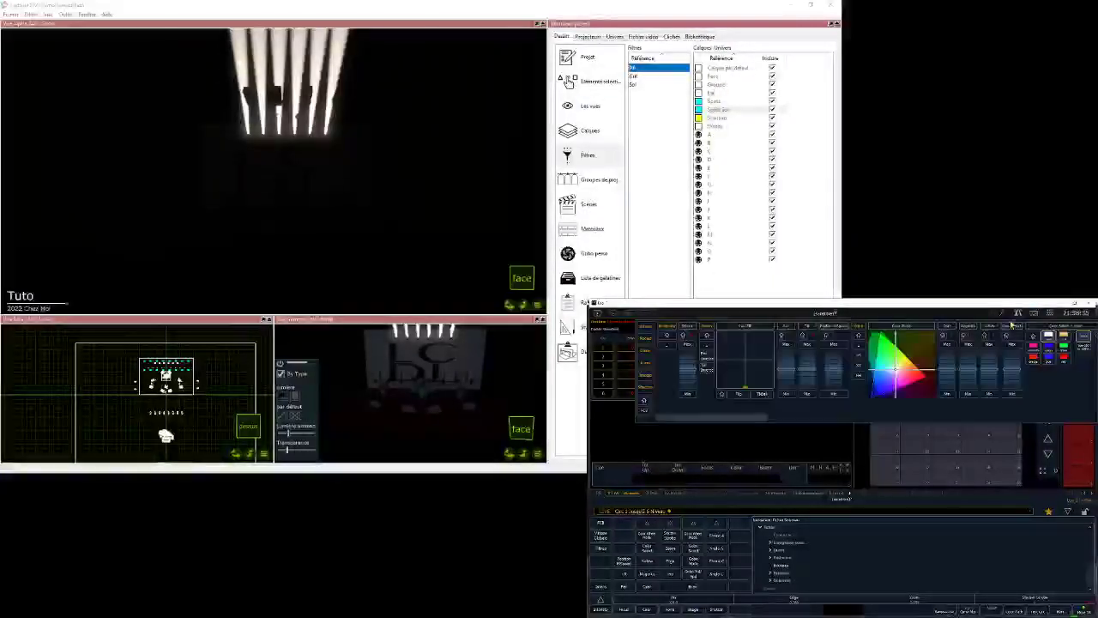
{"action": "left_click", "coordinate": [1017, 313]}
- Switch to OBS to read the stream chat and return to the Eos console window
{"action": "mouse_move", "coordinate": [211, 472]}
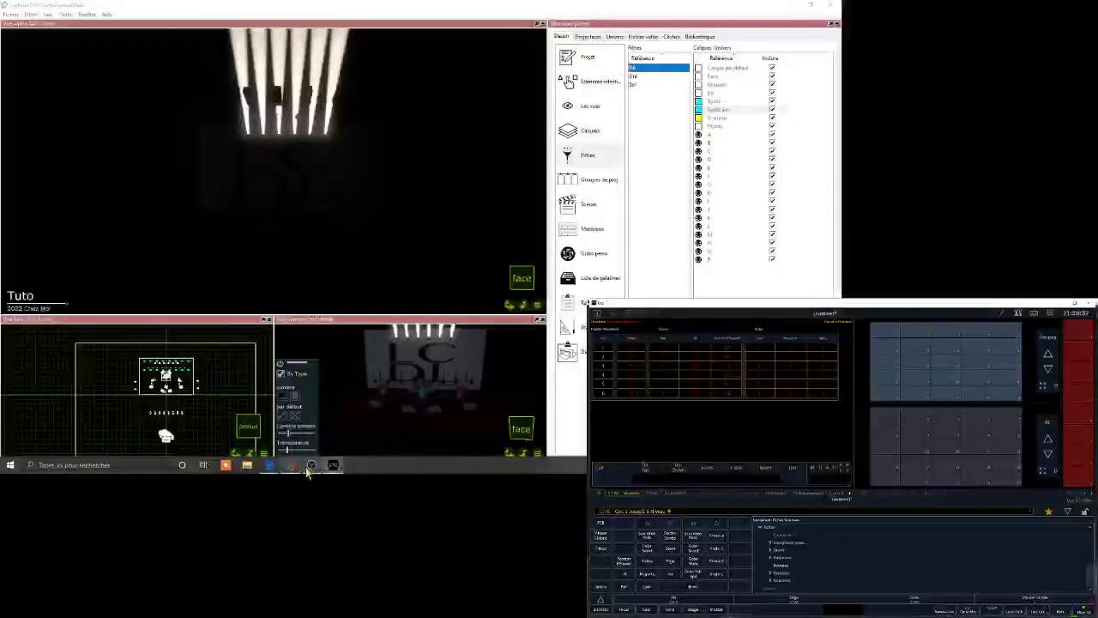
{"action": "mouse_move", "coordinate": [333, 467]}
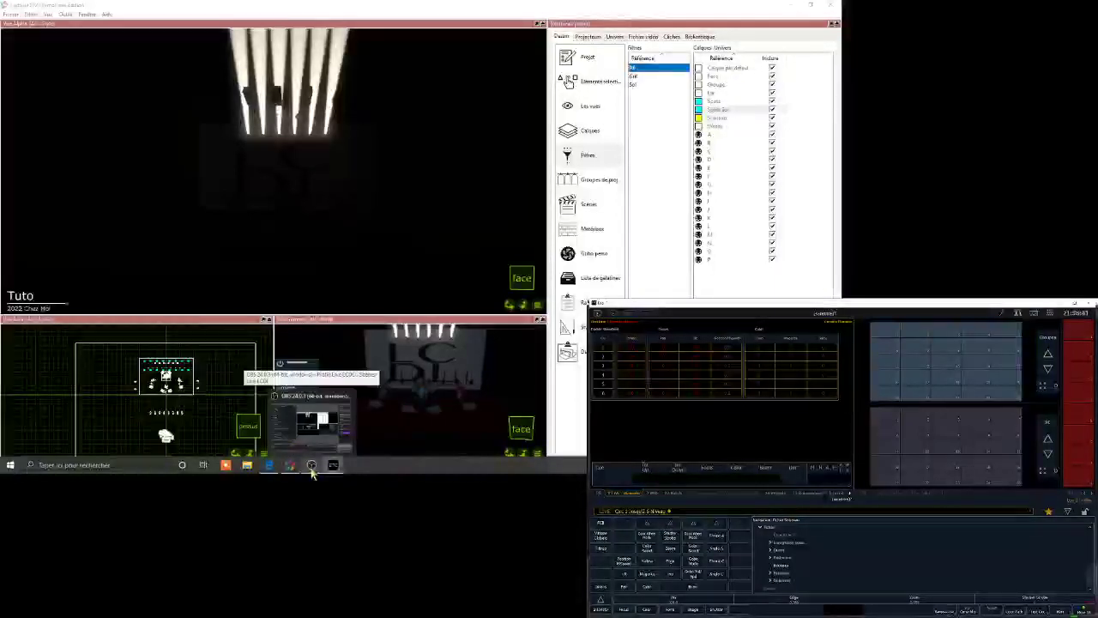
{"action": "left_click", "coordinate": [312, 468]}
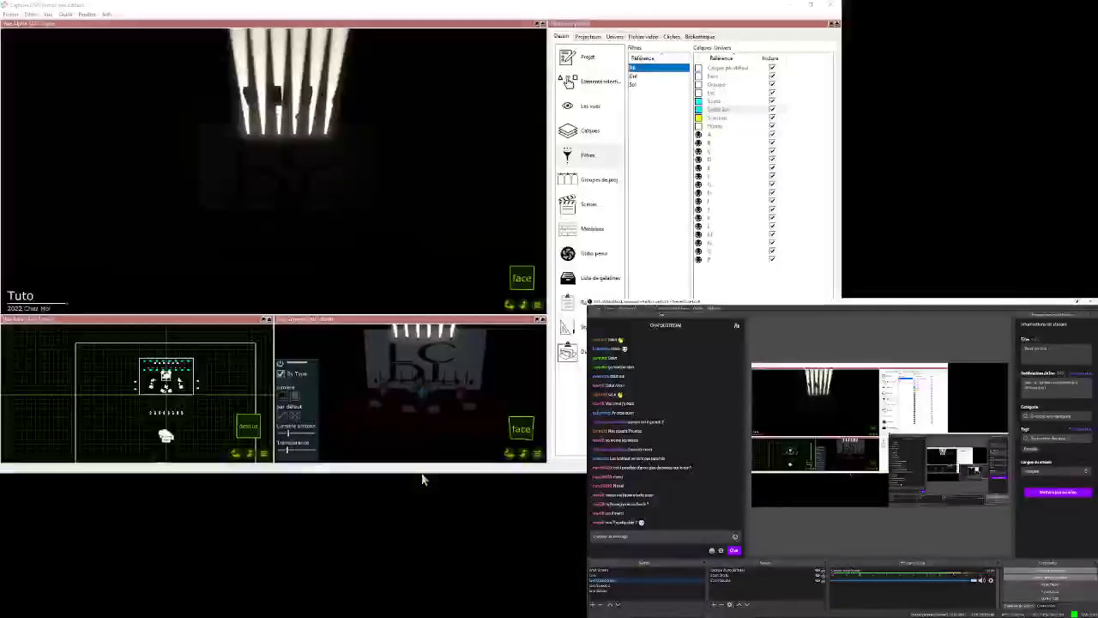
{"action": "mouse_move", "coordinate": [333, 464]}
{"action": "left_click", "coordinate": [368, 429]}
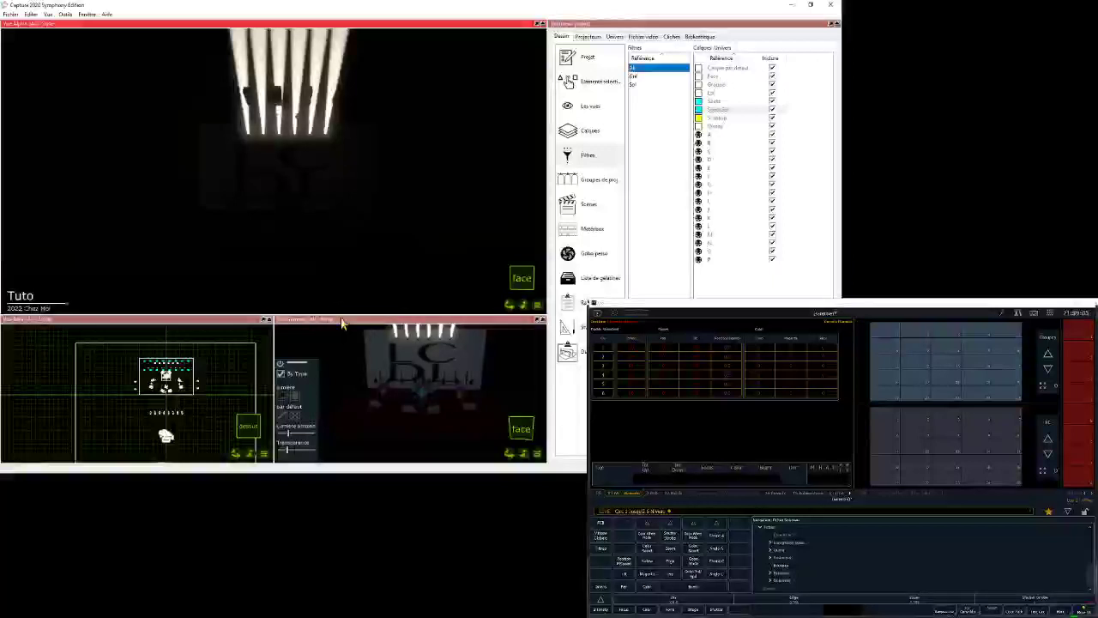
- Change Capture's small live view to a wireframe display seen from the jardin side
{"action": "left_click", "coordinate": [540, 460]}
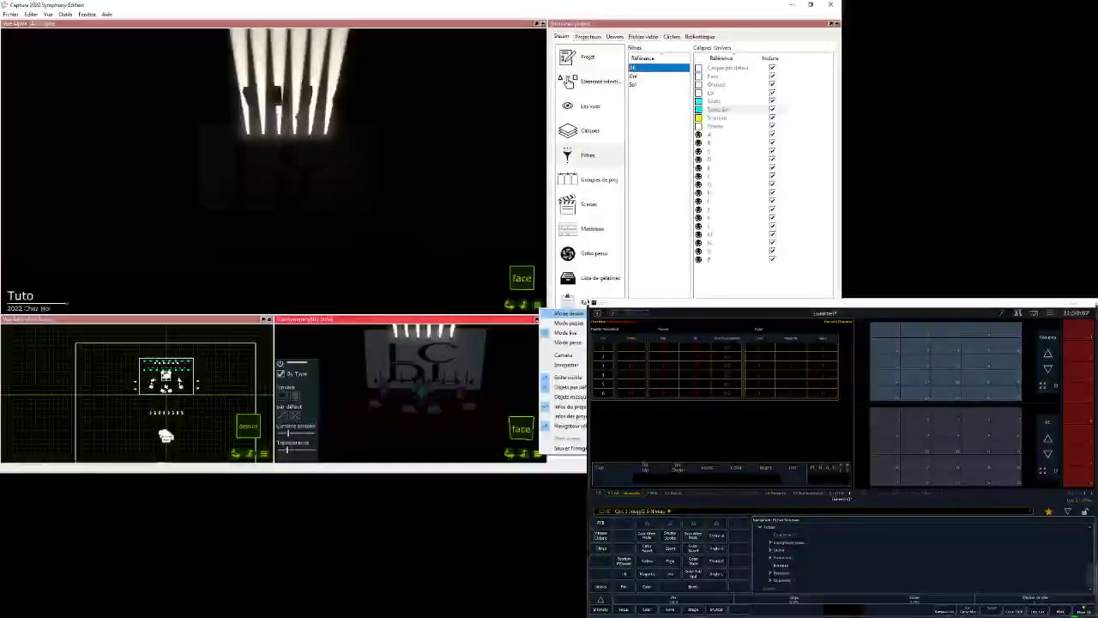
{"action": "left_click", "coordinate": [571, 343]}
{"action": "left_click", "coordinate": [509, 455]}
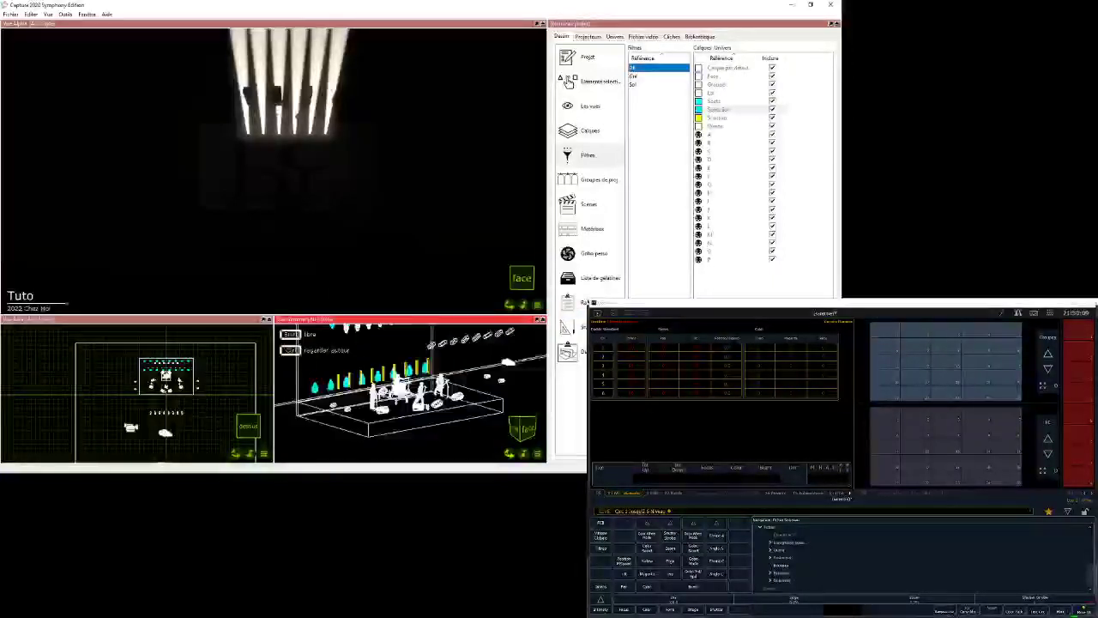
{"action": "left_click_drag", "start_coordinate": [509, 455], "coordinate": [556, 412]}
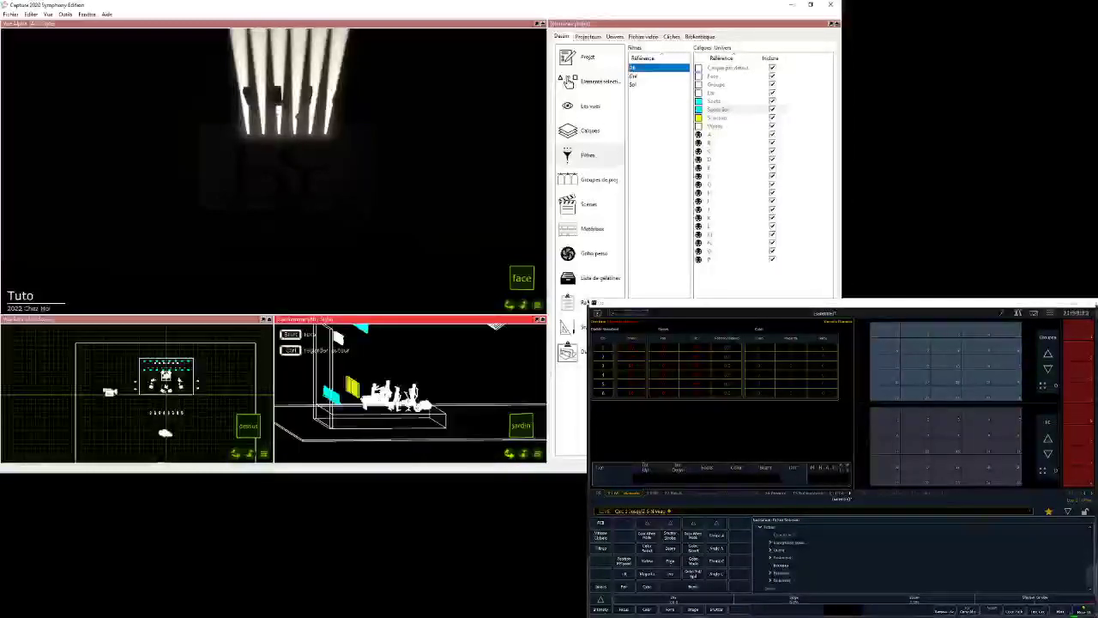
{"action": "left_click", "coordinate": [510, 455]}
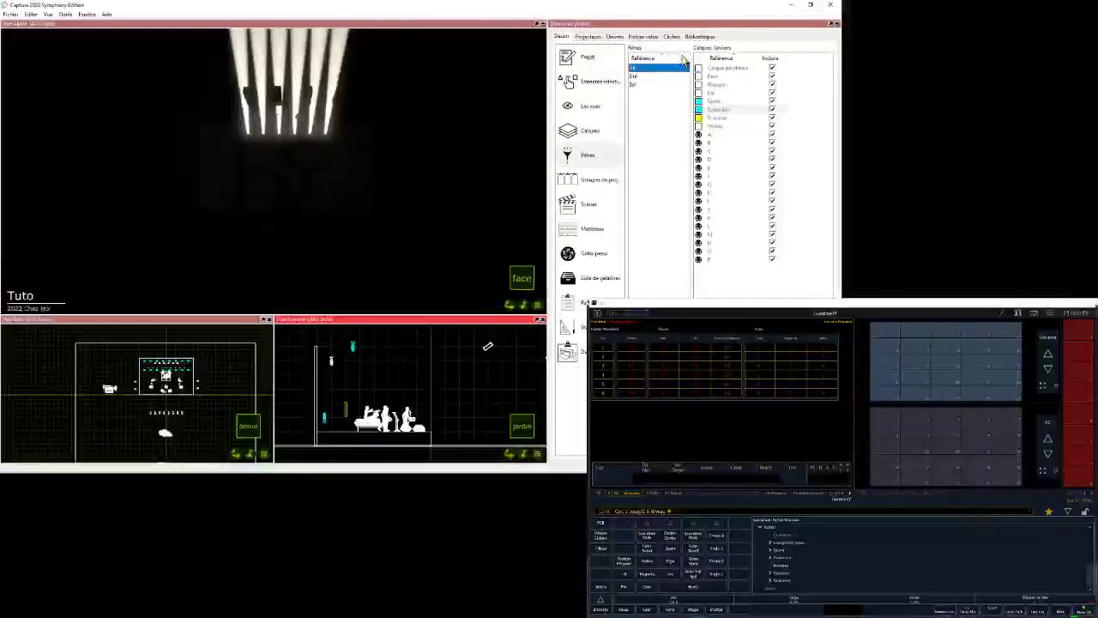
- Reopen the universe A map in Capture and examine the addresses following the Ayrton Diablo-TC fixtures
{"action": "left_click", "coordinate": [614, 36]}
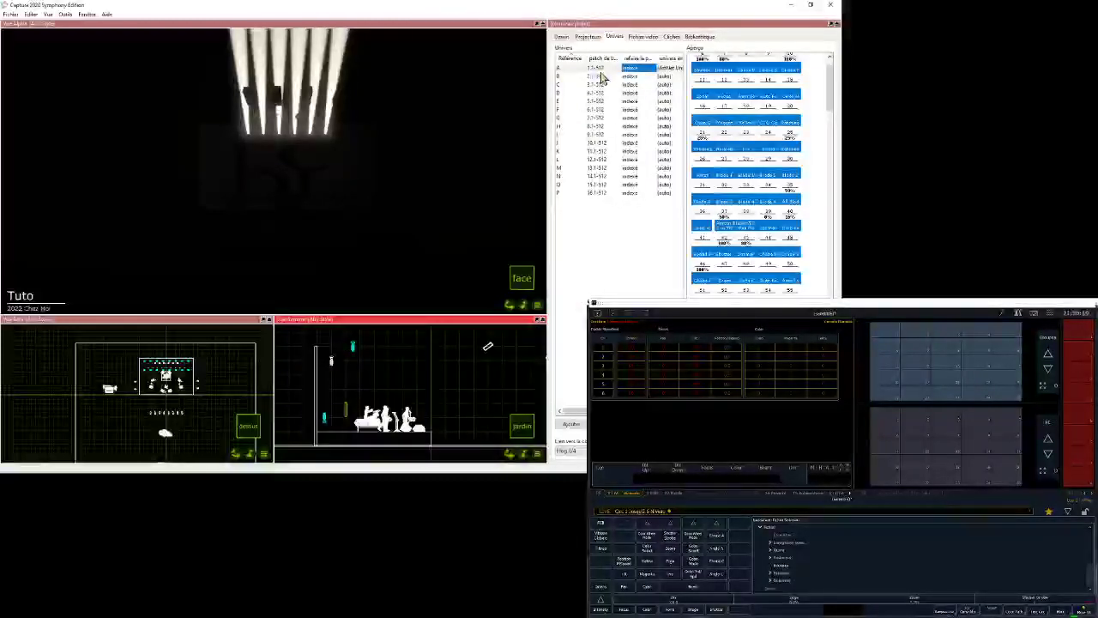
{"action": "scroll", "coordinate": [733, 150], "scroll_direction": "down", "scroll_amount": 5}
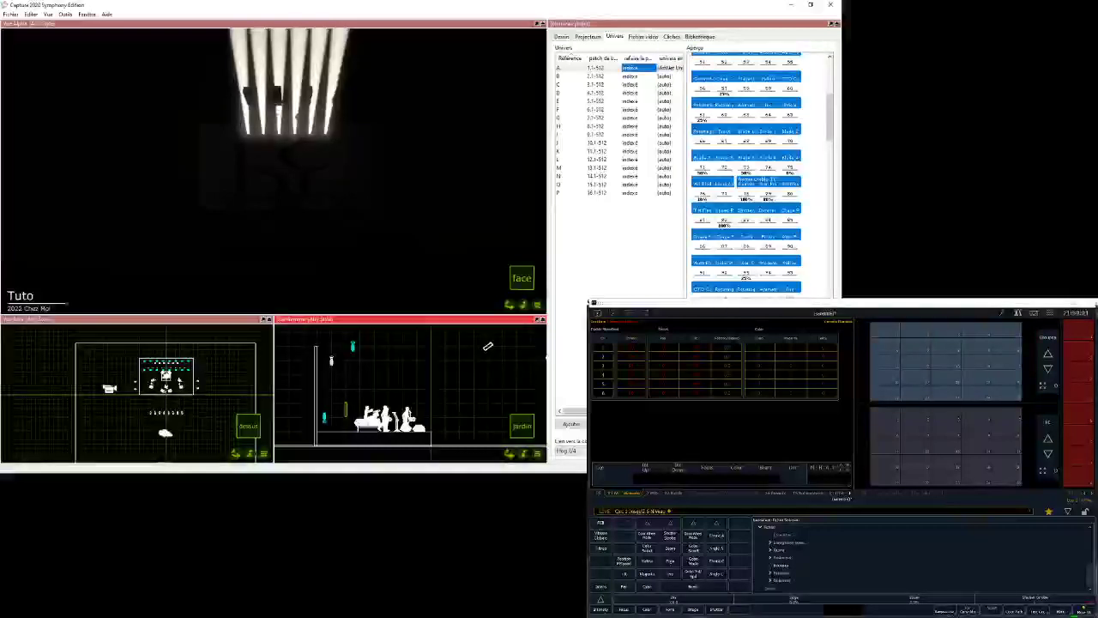
{"action": "double_click", "coordinate": [735, 151]}
{"action": "scroll", "coordinate": [354, 196], "scroll_direction": "down", "scroll_amount": 6}
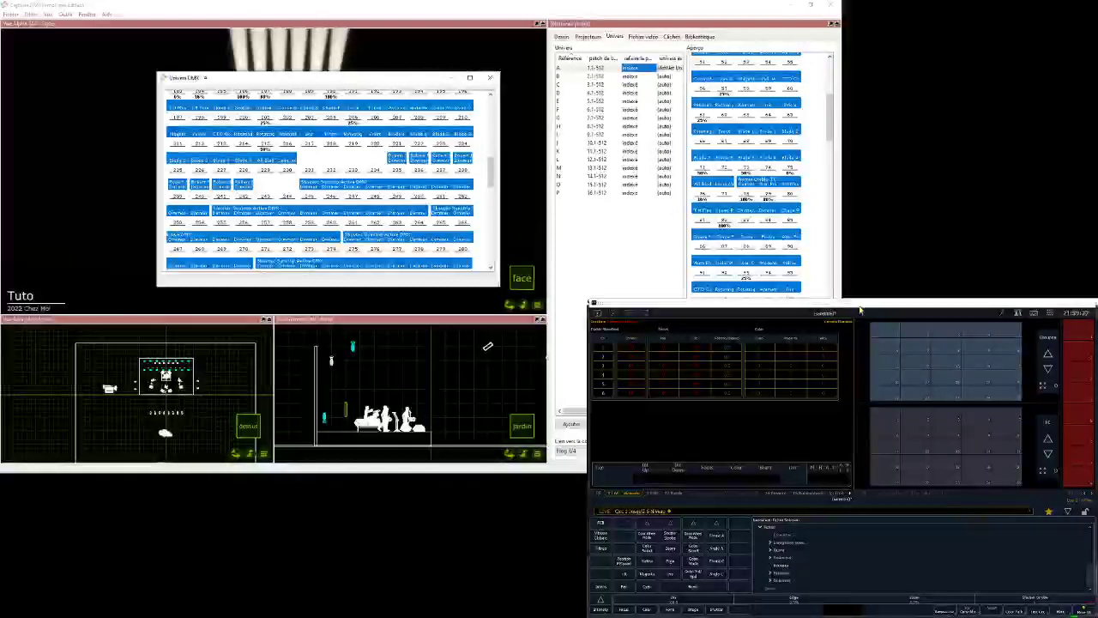
- Open the Eos patch and patch channels 11 through 18 as dimmers starting at address 221
{"action": "left_click", "coordinate": [1018, 314]}
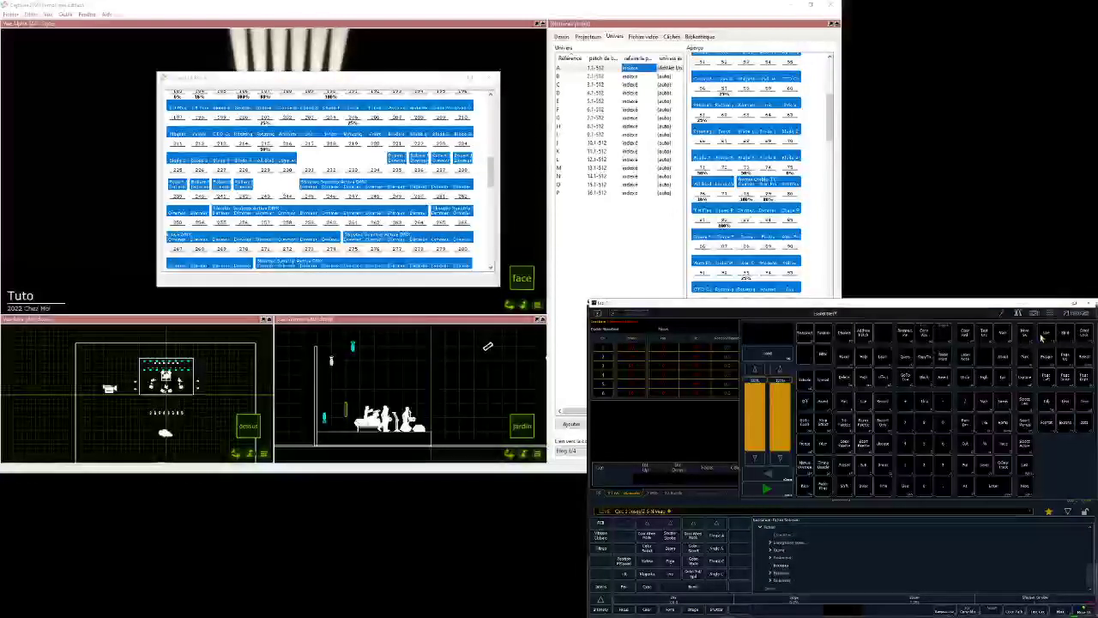
{"action": "left_click", "coordinate": [864, 333]}
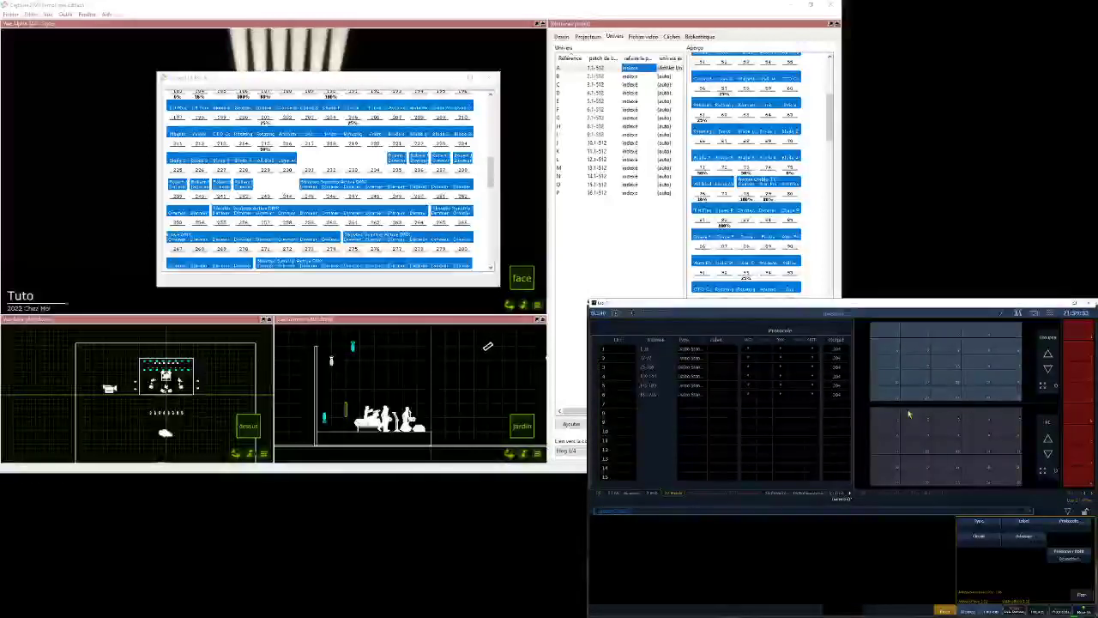
{"action": "type", "text": "11t18"}
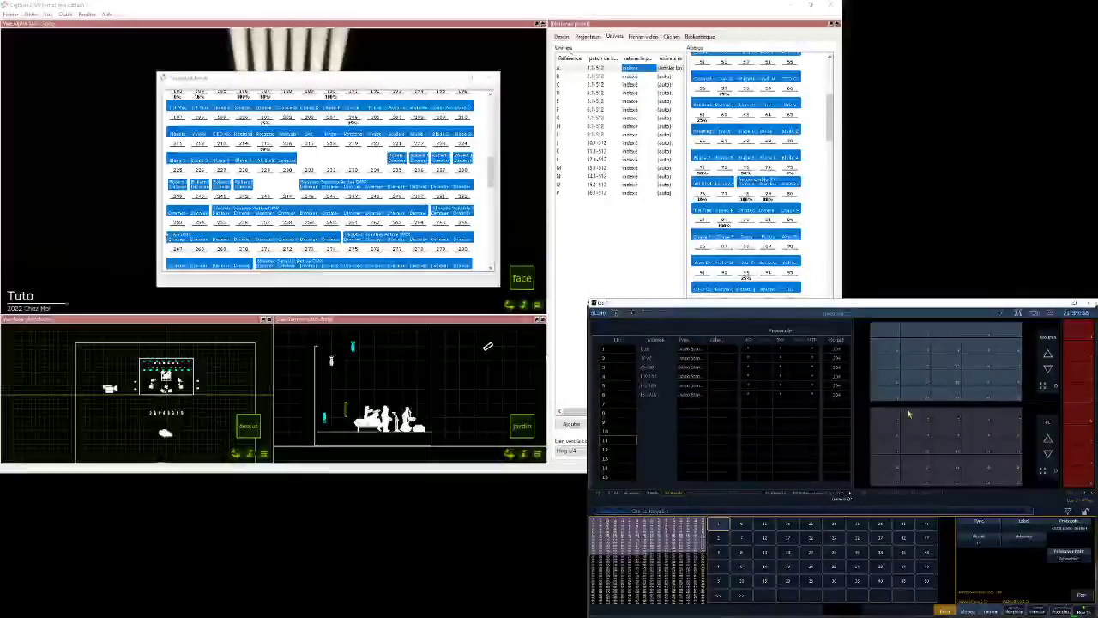
{"action": "type", "text": "a"}
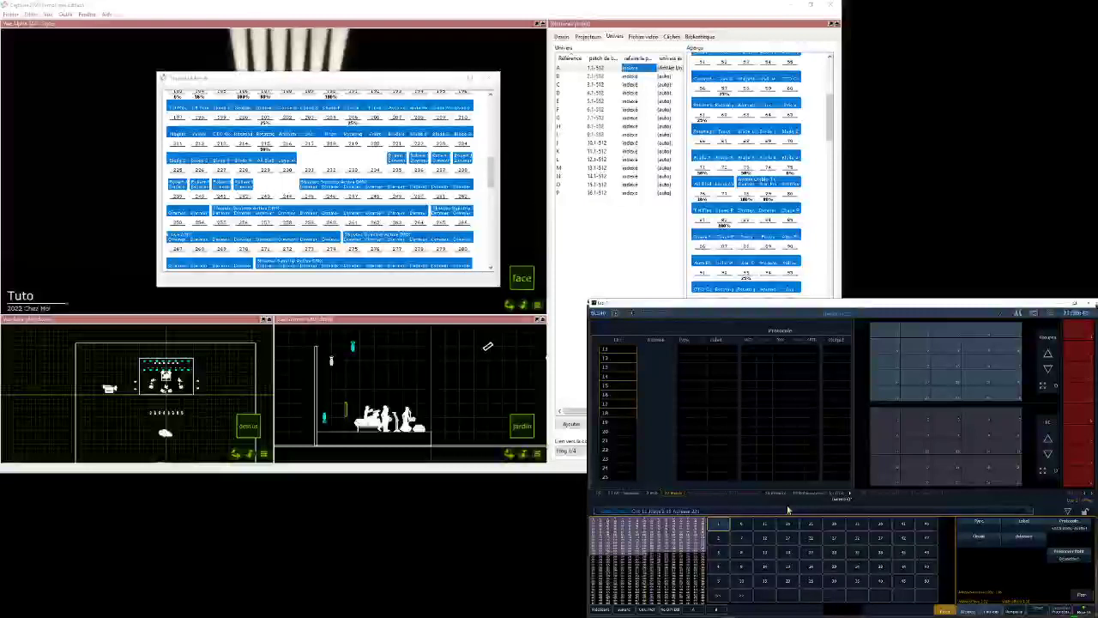
{"action": "key", "text": "Return"}
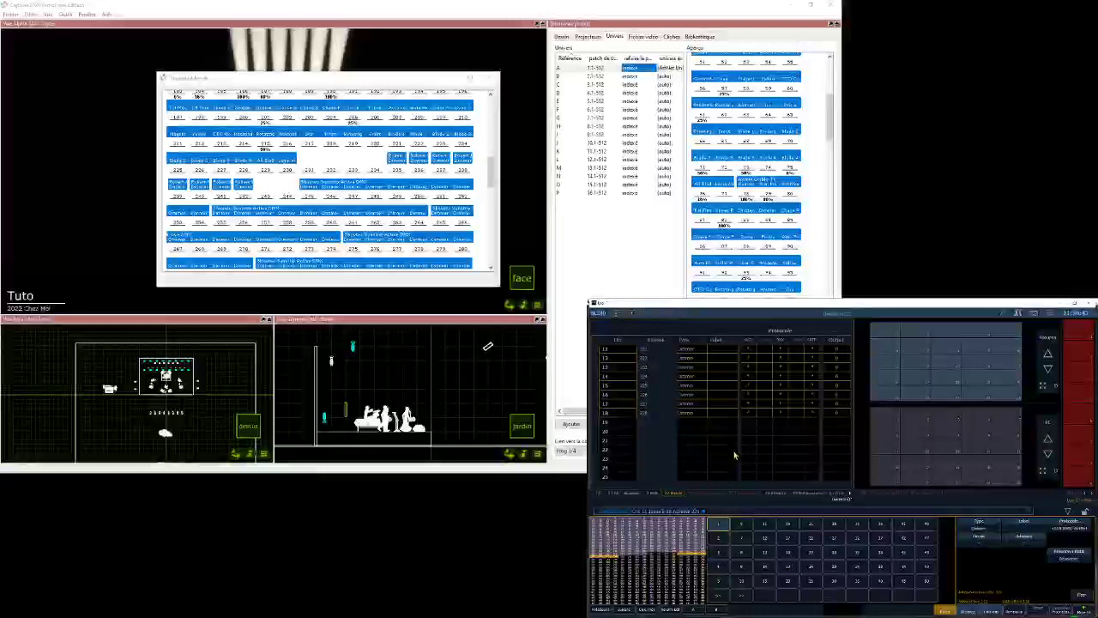
- Assign the Sunstrip Active fixture type to channels 101 through 109, checking the fixture count in Capture's plan view
{"action": "type", "text": "101t"}
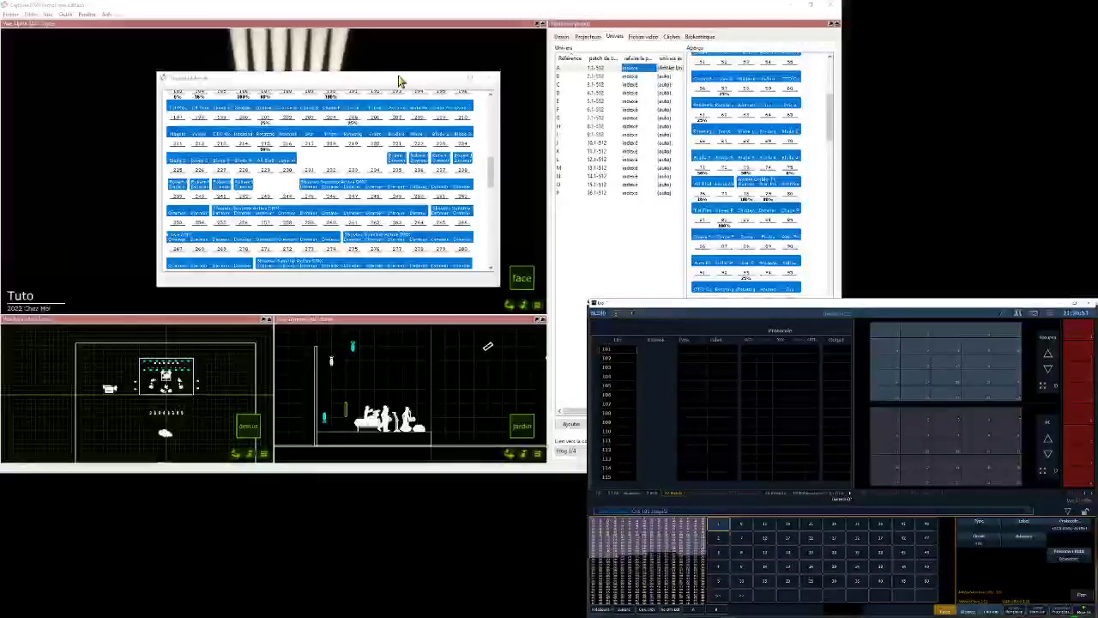
{"action": "left_click_drag", "start_coordinate": [398, 78], "coordinate": [304, 71]}
{"action": "scroll", "coordinate": [163, 377], "scroll_direction": "up", "scroll_amount": 3}
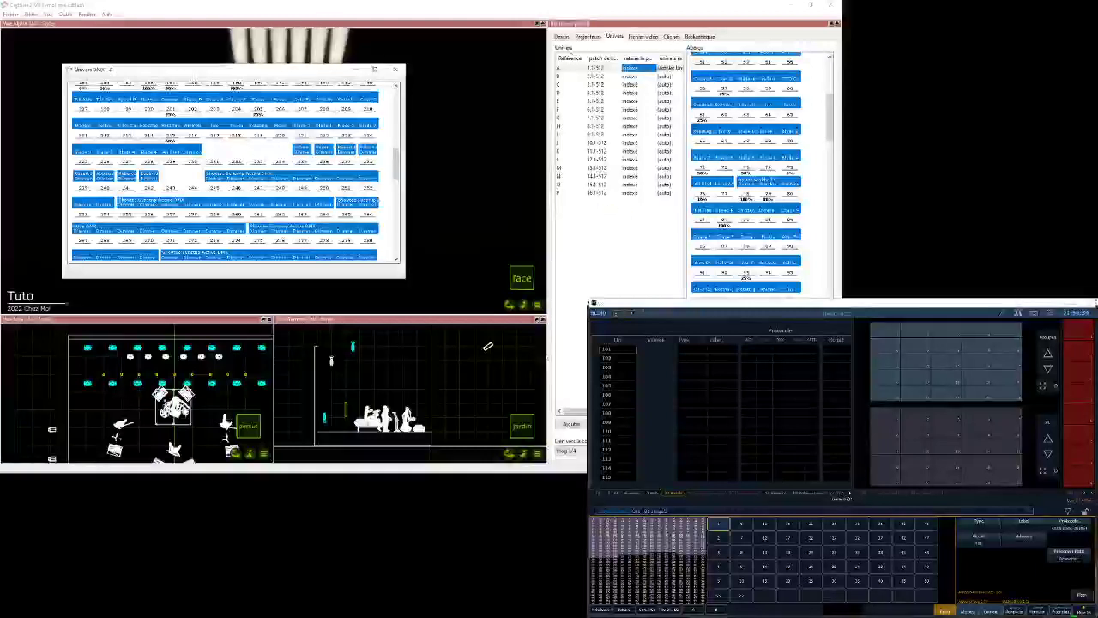
{"action": "left_click", "coordinate": [992, 306]}
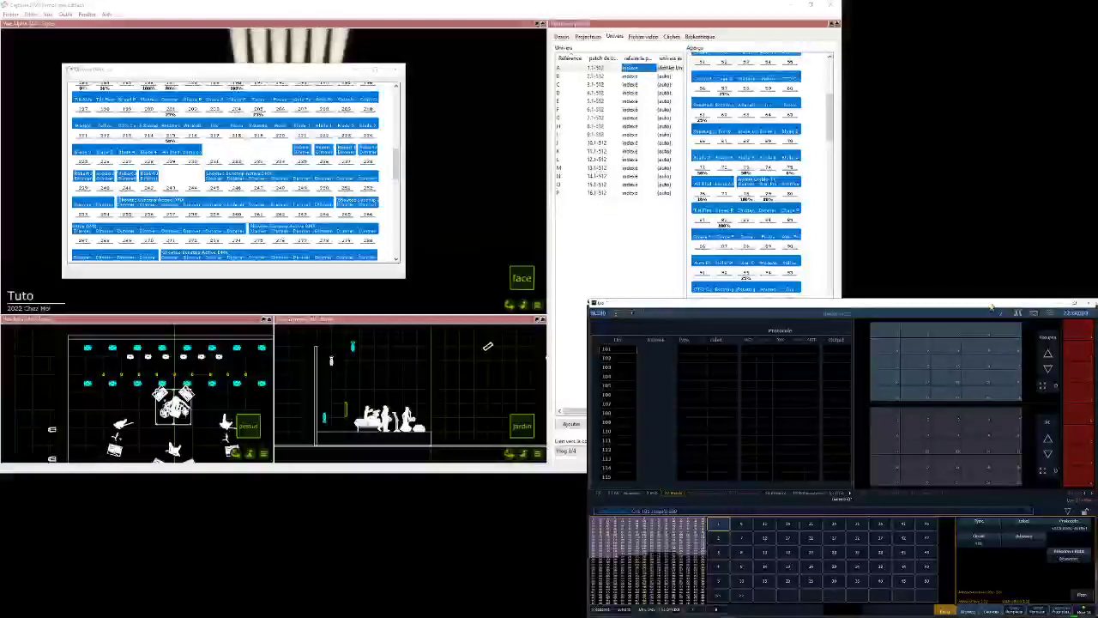
{"action": "left_click", "coordinate": [985, 525]}
{"action": "type", "text": "su"}
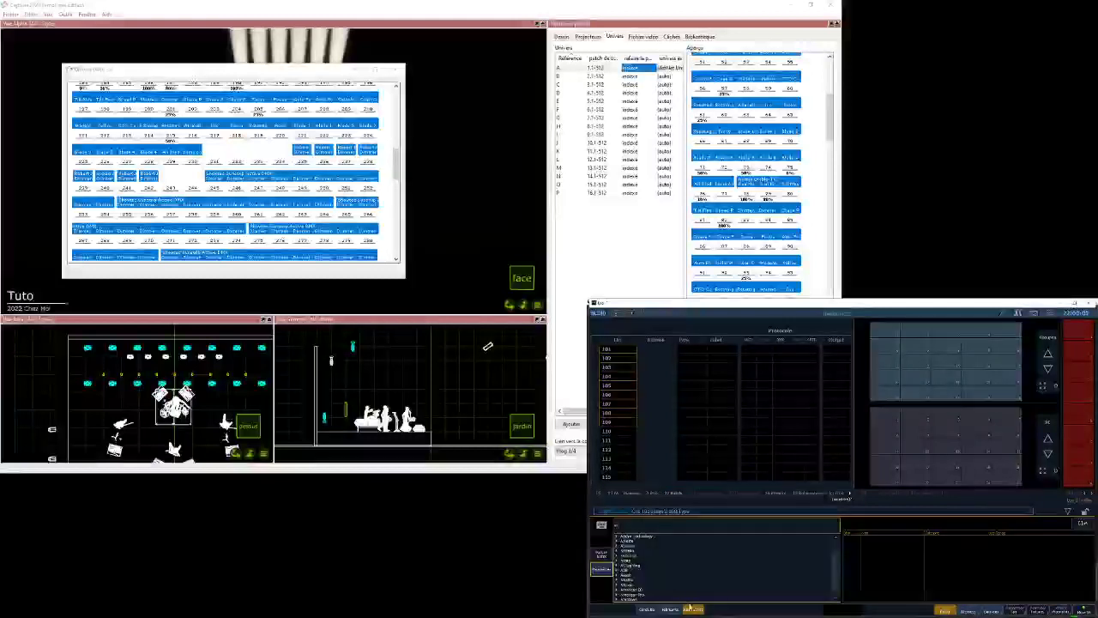
{"action": "type", "text": "nstrip"}
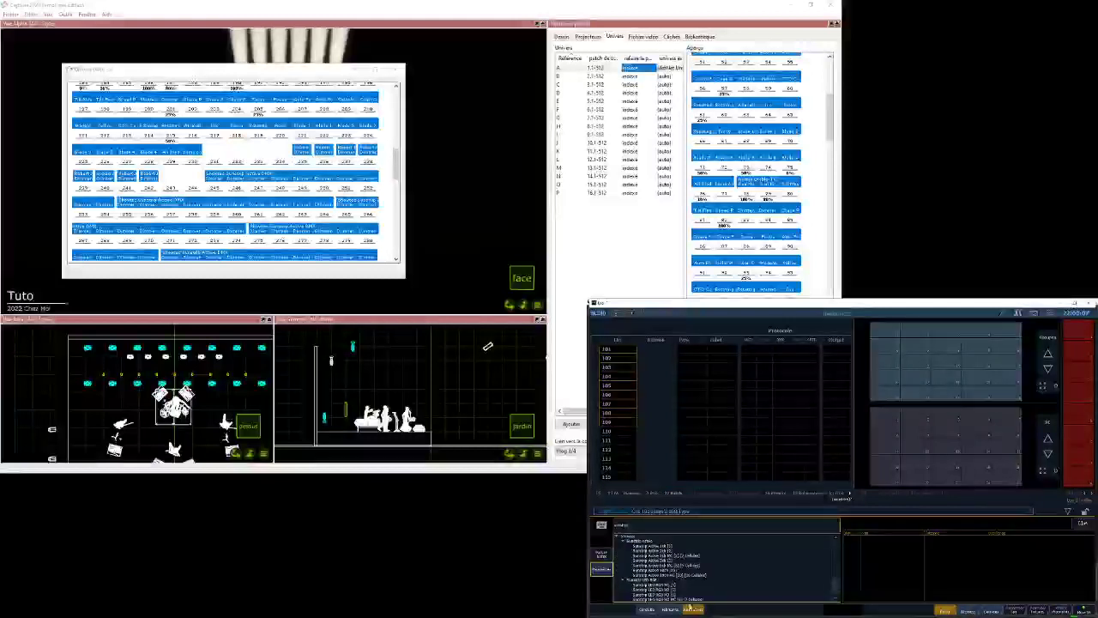
{"action": "left_click", "coordinate": [662, 569]}
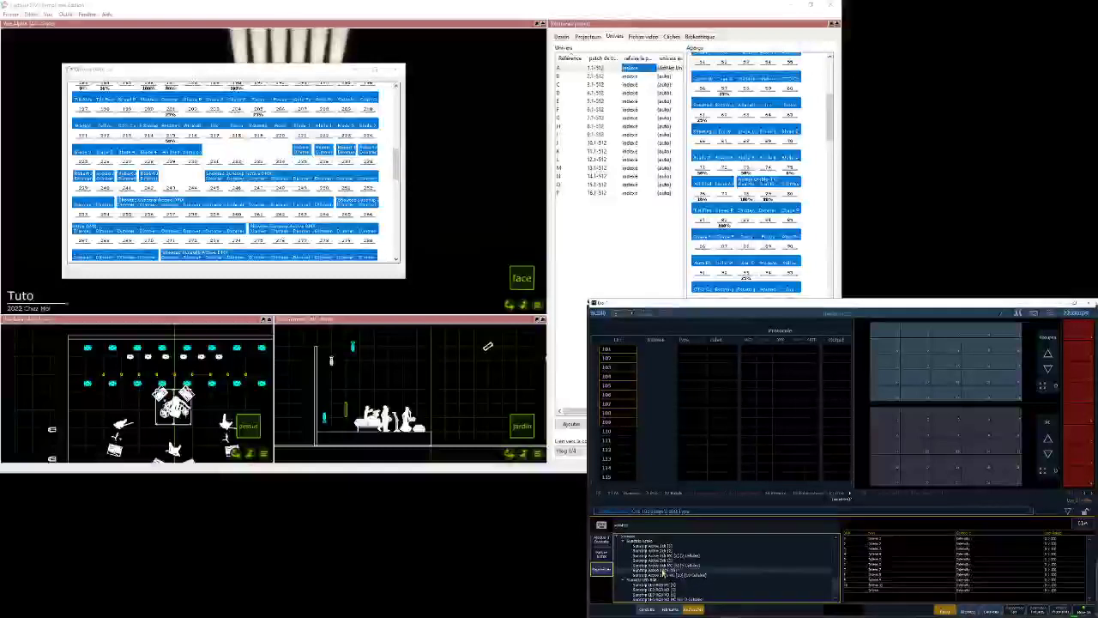
{"action": "key", "text": "Return"}
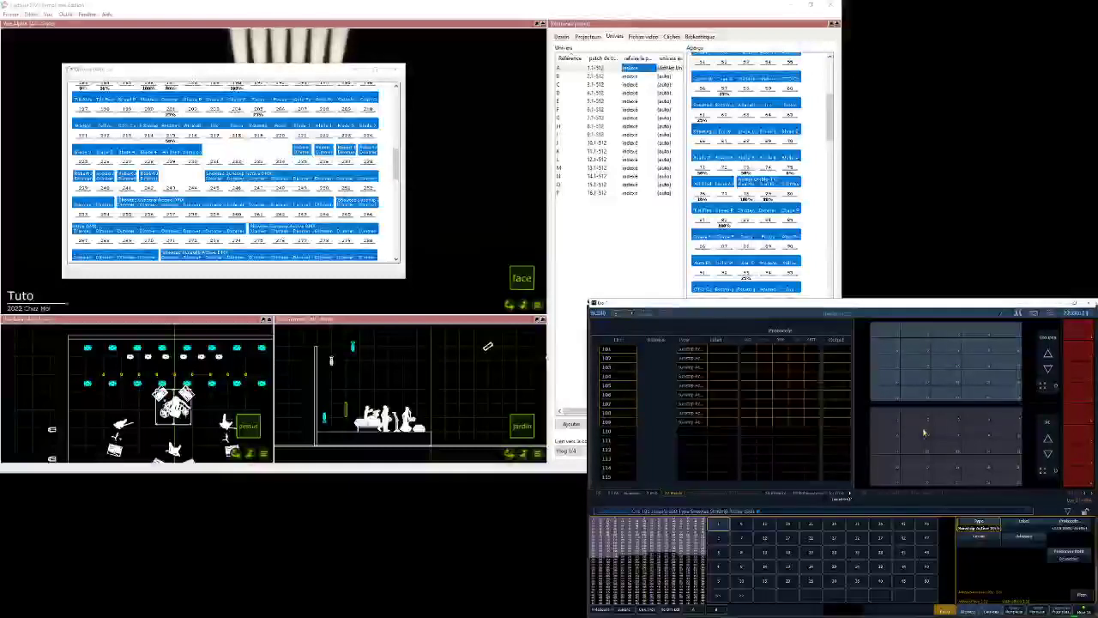
- Patch channels 101 through 109 starting at address 231, and minimise Capture's universe A map
{"action": "key", "text": "a"}
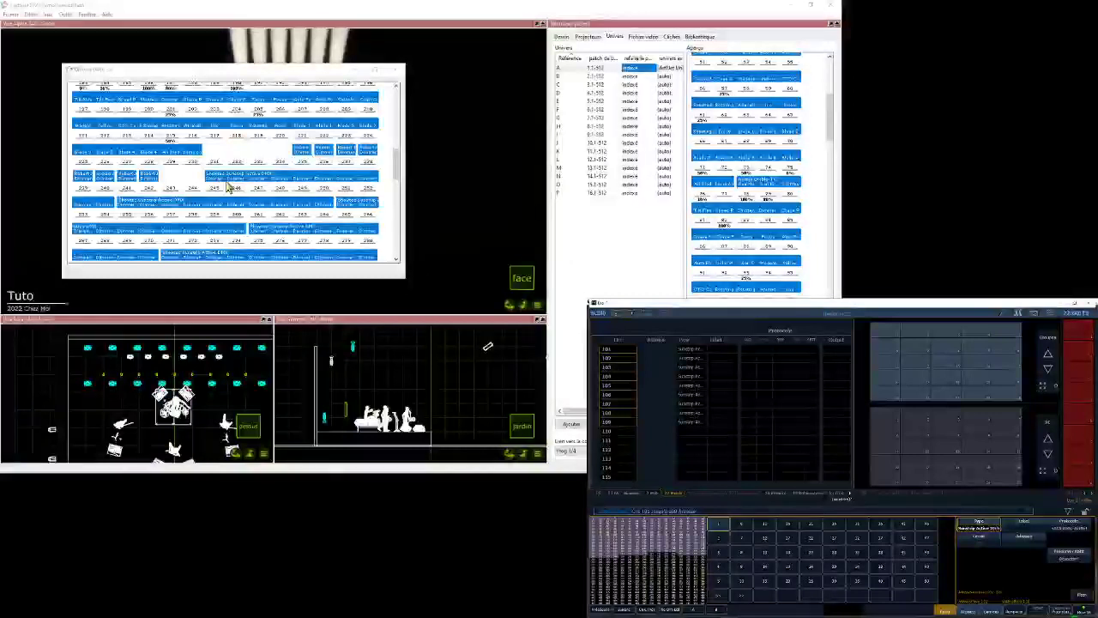
{"action": "type", "text": "25"}
{"action": "key", "text": "Return"}
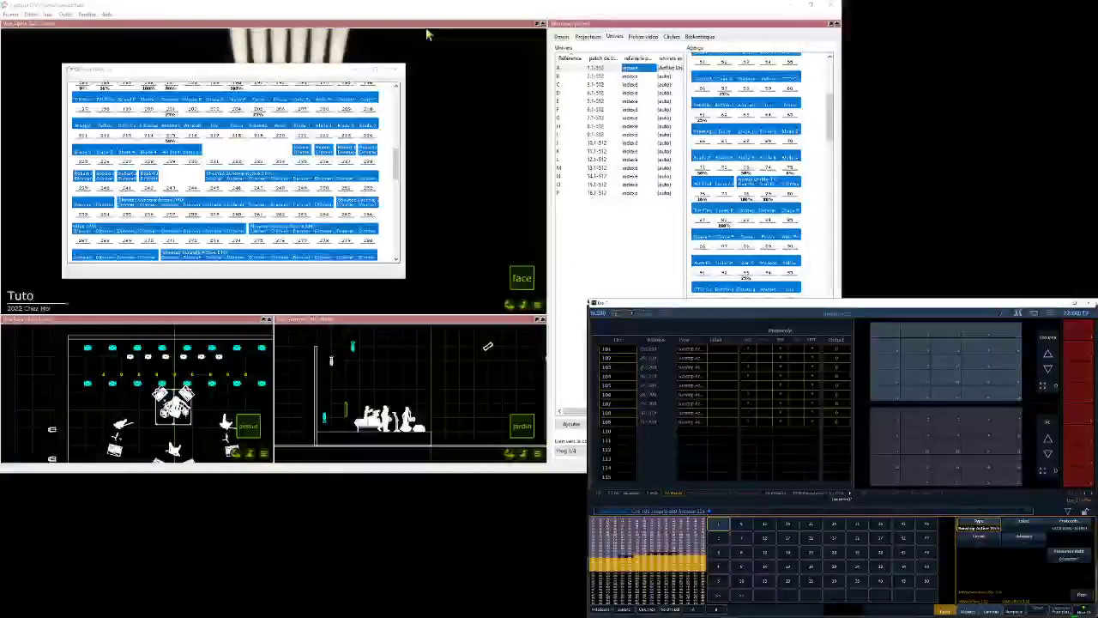
{"action": "left_click_drag", "start_coordinate": [333, 71], "coordinate": [432, 82]}
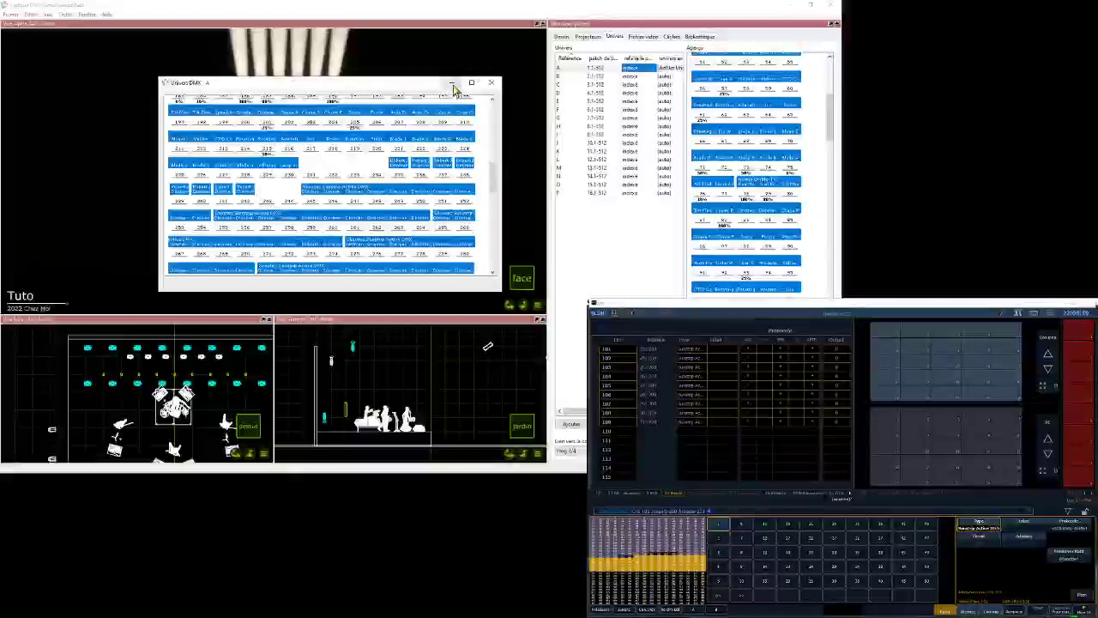
{"action": "left_click", "coordinate": [454, 83]}
- Switch to OBS to read the stream chat and return to Capture
{"action": "mouse_move", "coordinate": [320, 465]}
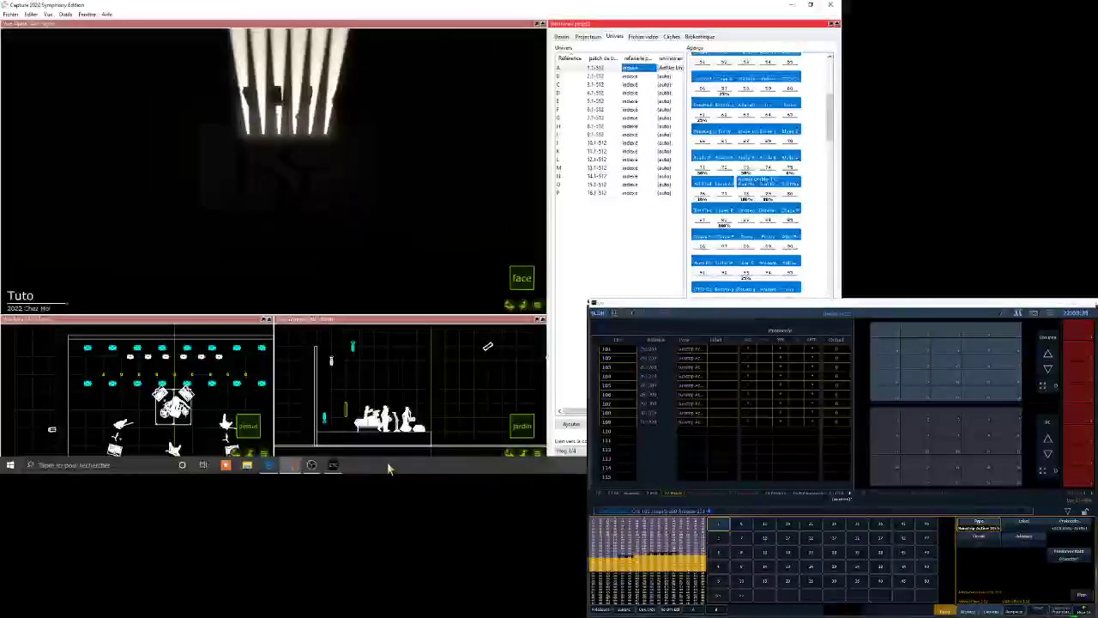
{"action": "left_click", "coordinate": [318, 470]}
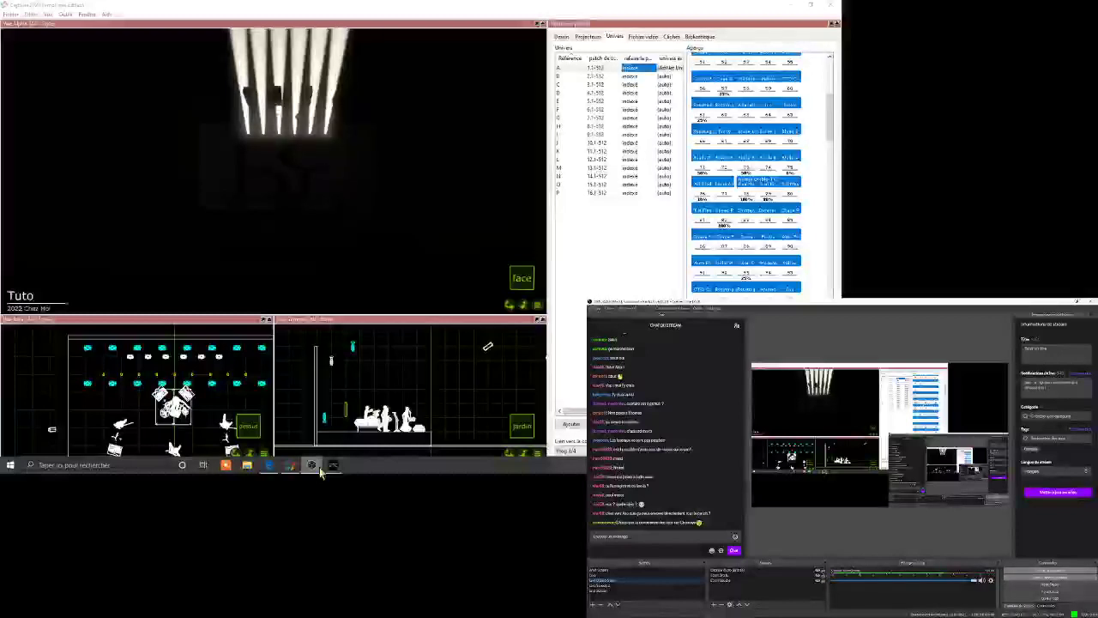
{"action": "left_click", "coordinate": [297, 8]}
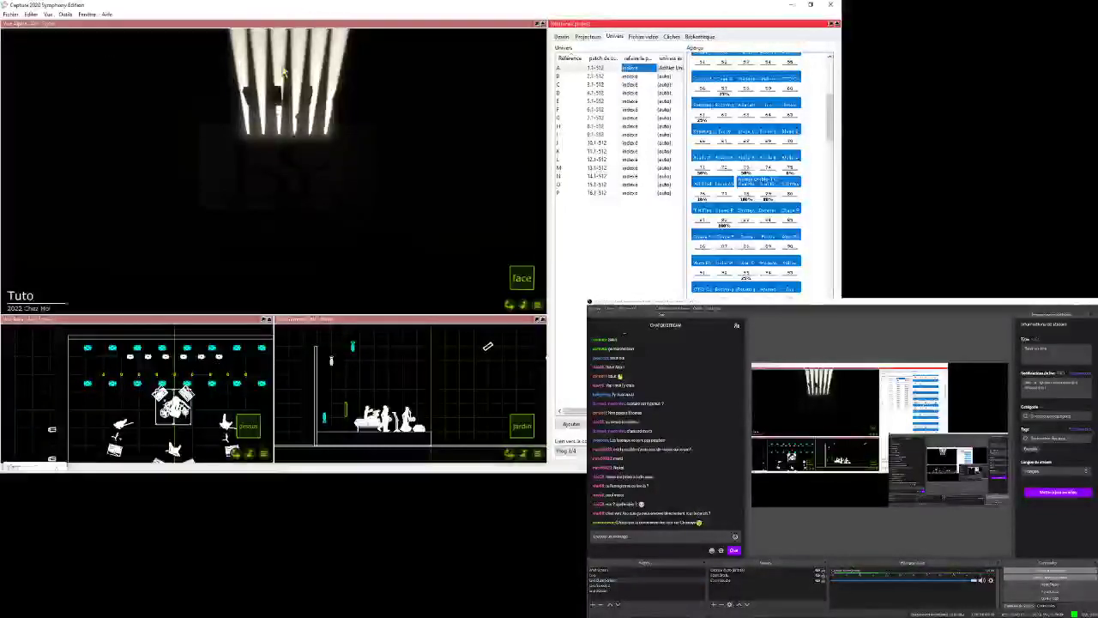
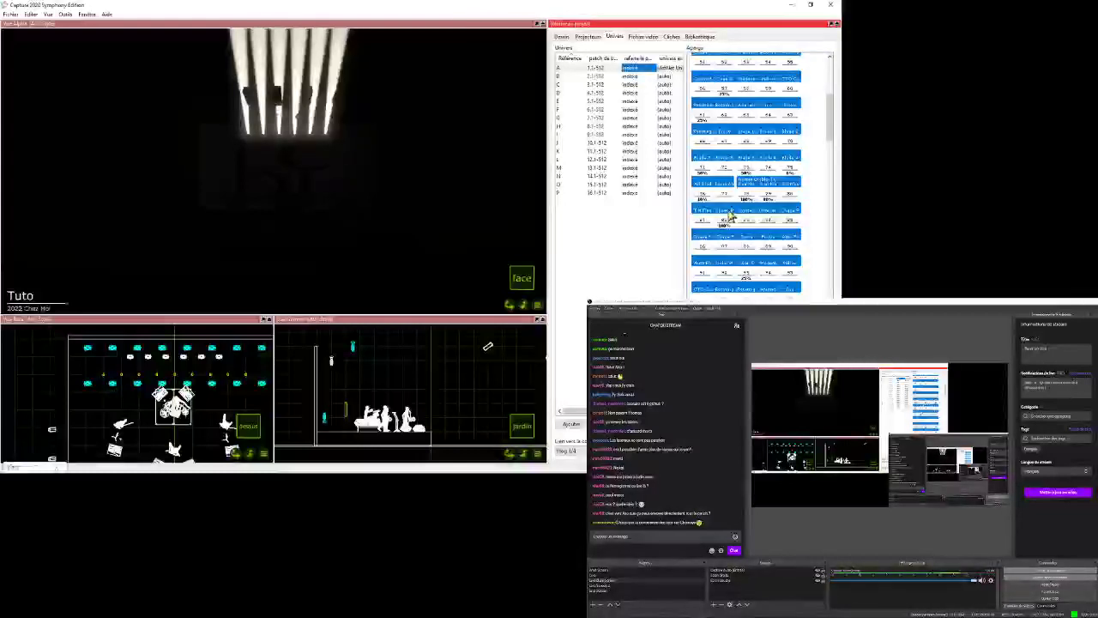
- Switch to Eos, return from the patch to the live view, and bring Sunstrip channels 101 through 109 to full
{"action": "scroll", "coordinate": [686, 161], "scroll_direction": "down", "scroll_amount": 3}
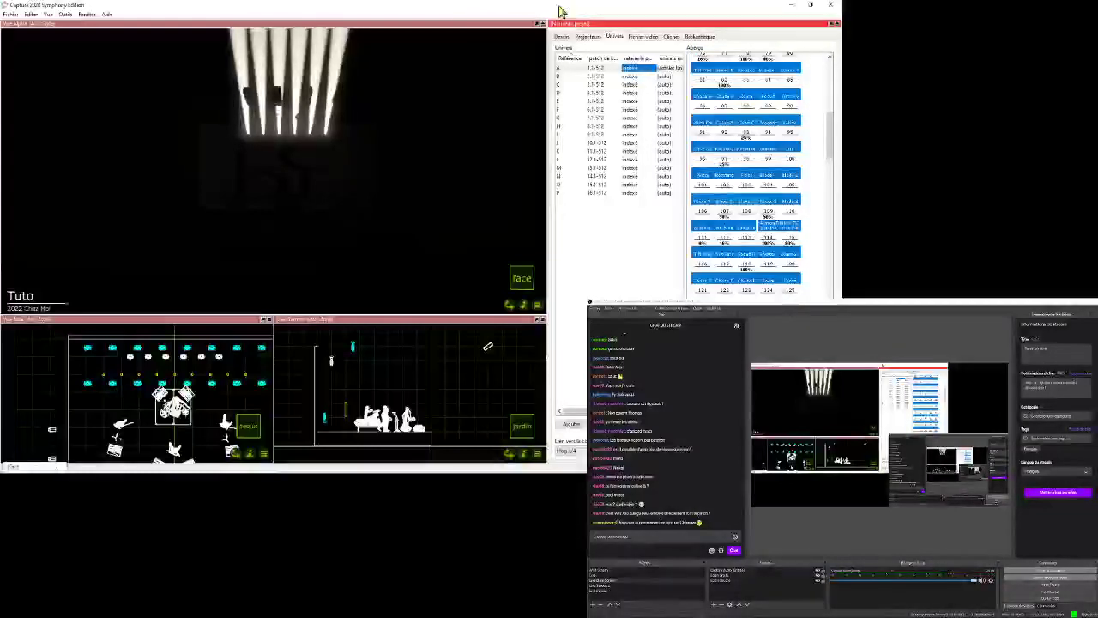
{"action": "mouse_move", "coordinate": [336, 474]}
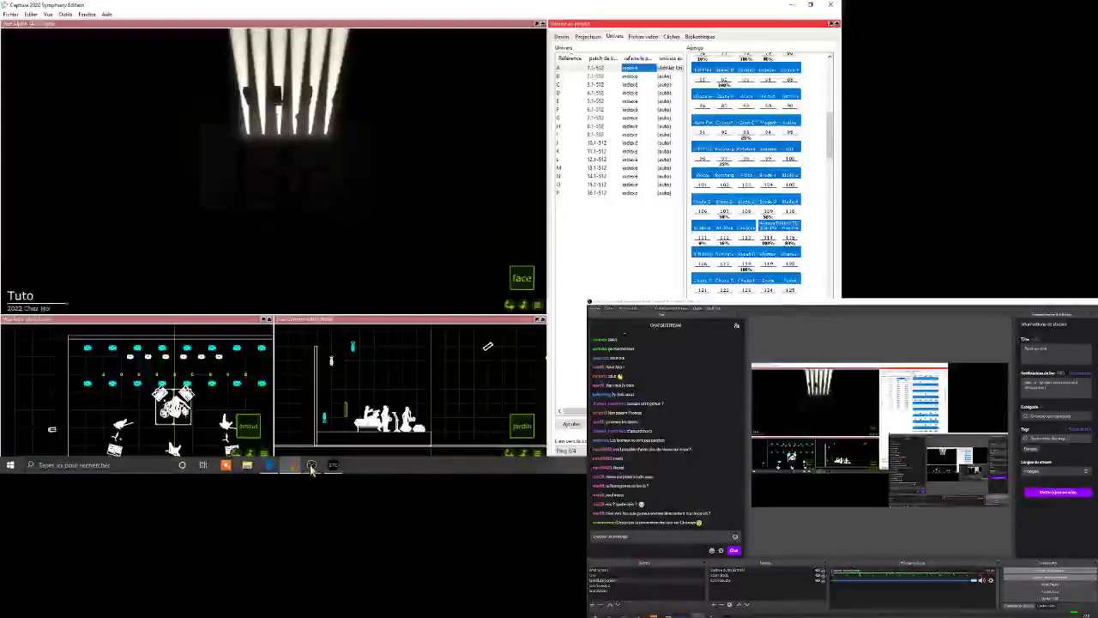
{"action": "left_click", "coordinate": [377, 420]}
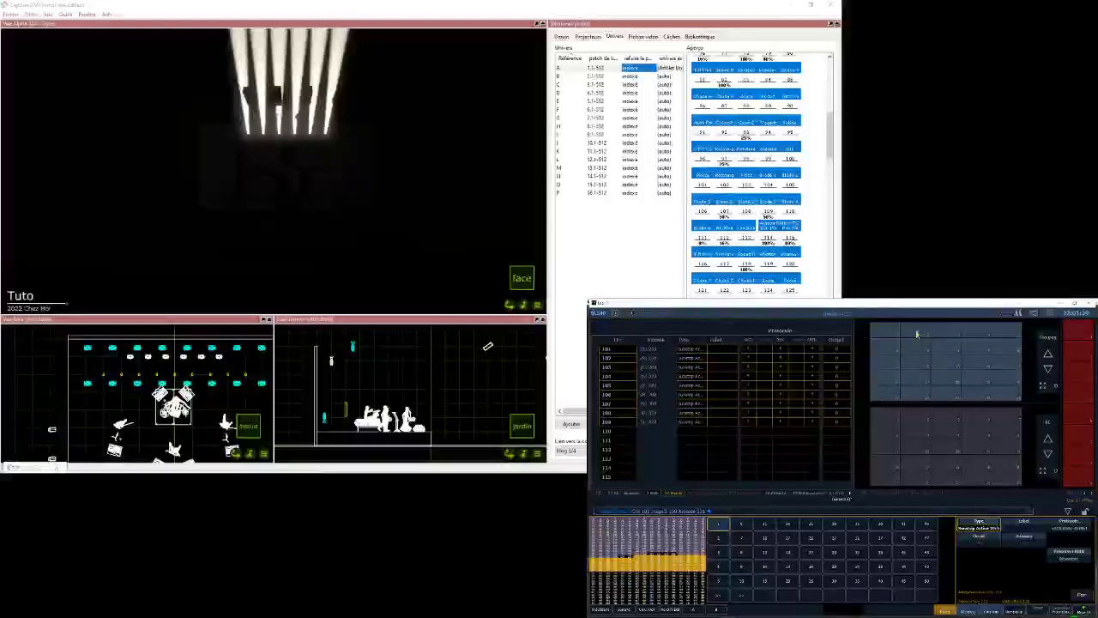
{"action": "left_click", "coordinate": [1053, 313]}
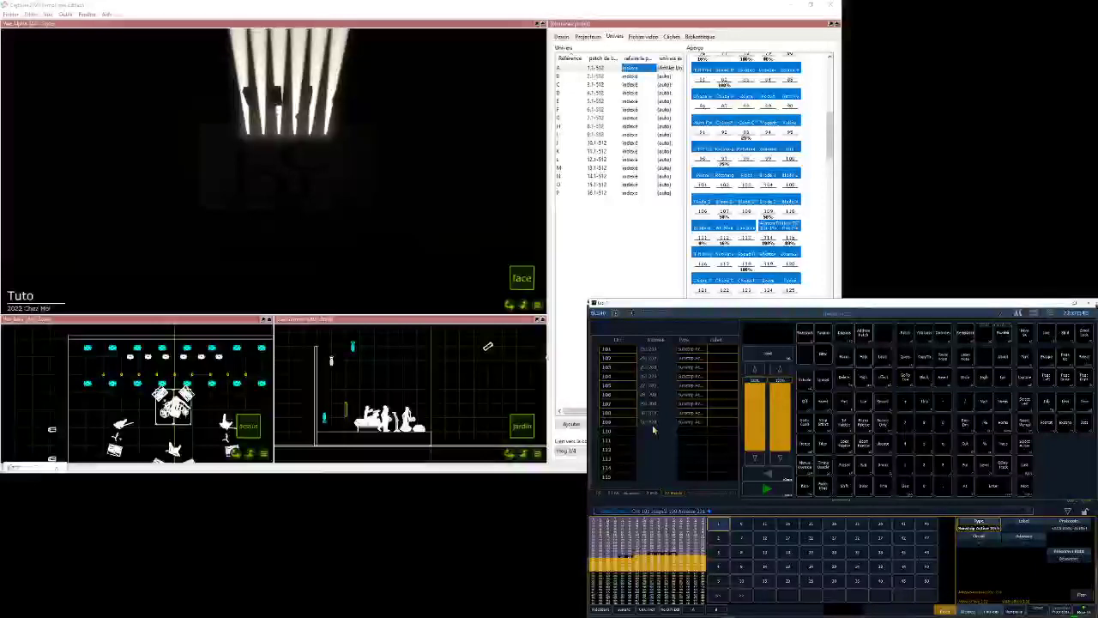
{"action": "left_click", "coordinate": [1049, 335]}
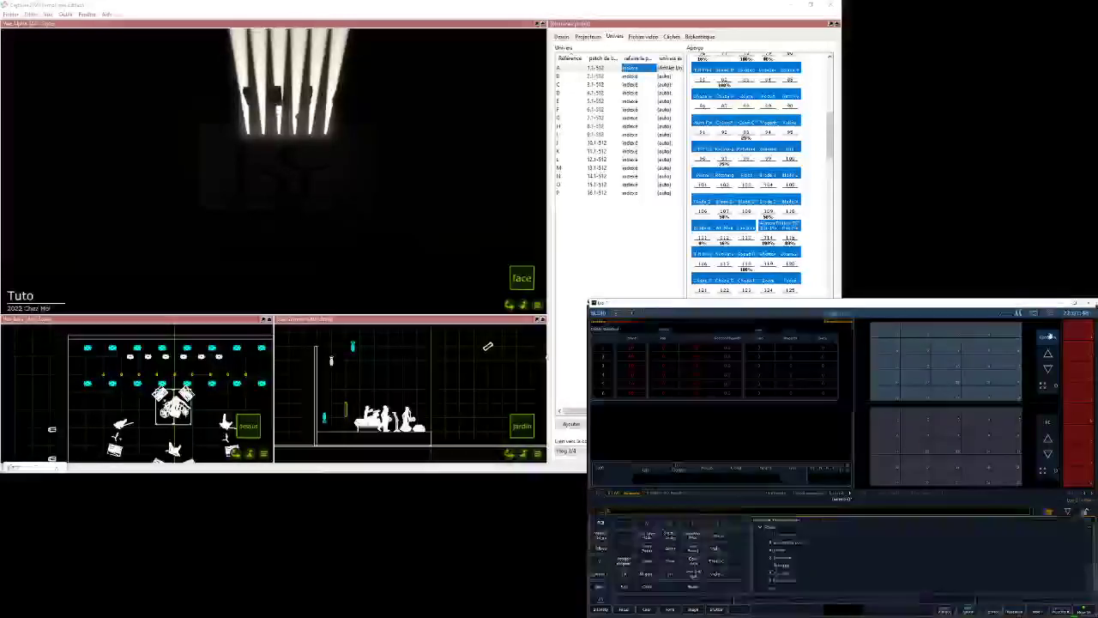
{"action": "left_click", "coordinate": [1048, 378]}
{"action": "key", "text": "f"}
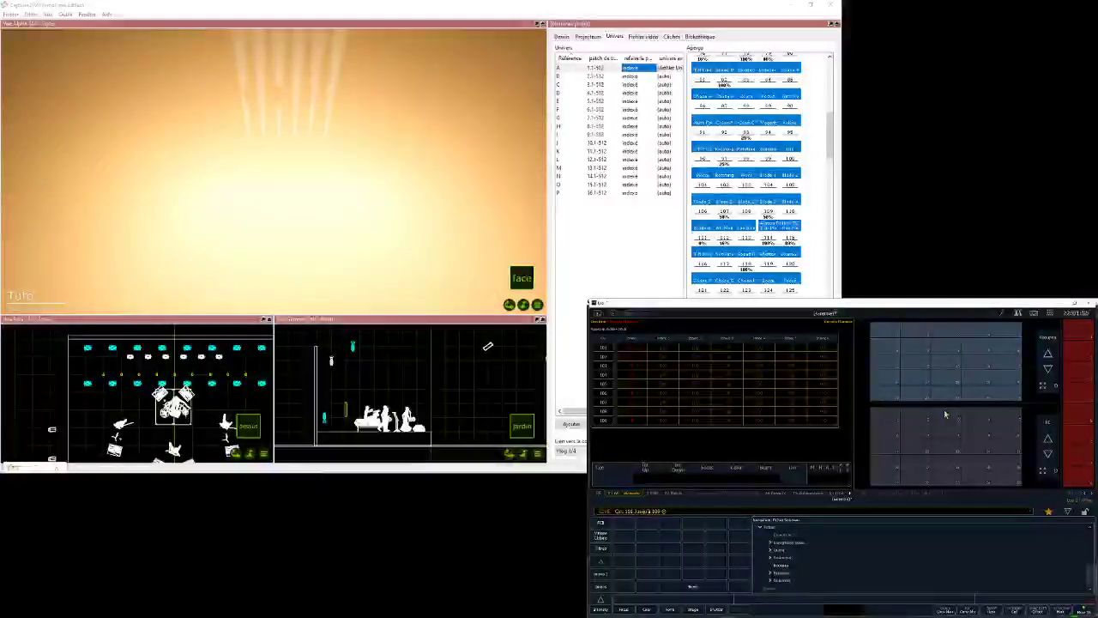
- Lower channels 101 through 109 and settle them at 20%, checking the Sunstrips in Capture's face view
{"action": "type", "text": "a0"}
{"action": "key", "text": "Return"}
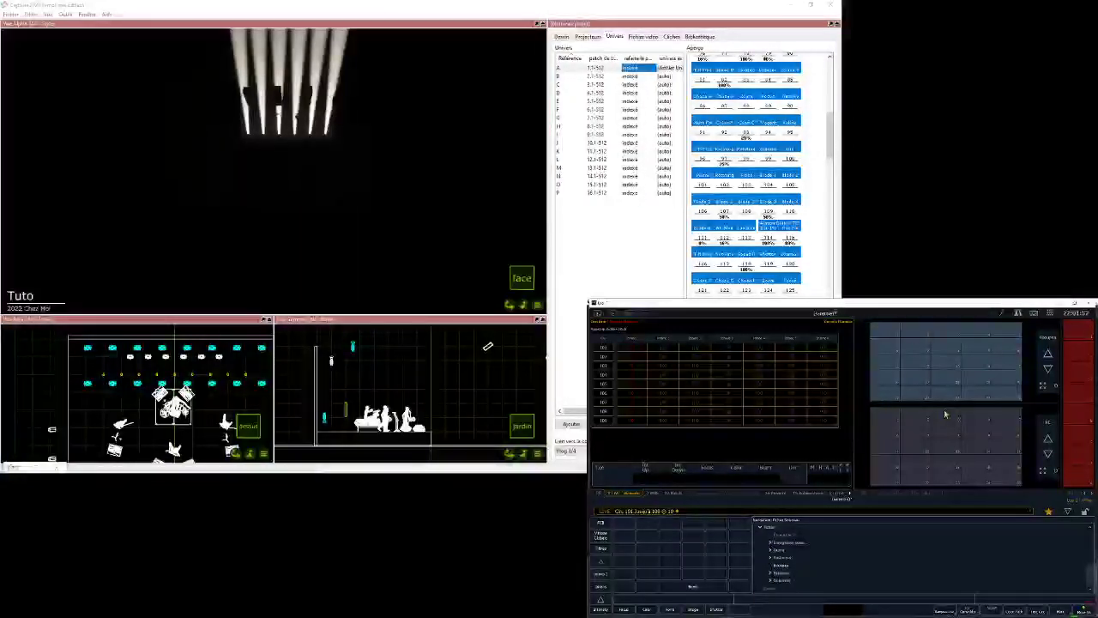
{"action": "type", "text": "a20"}
{"action": "key", "text": "Return"}
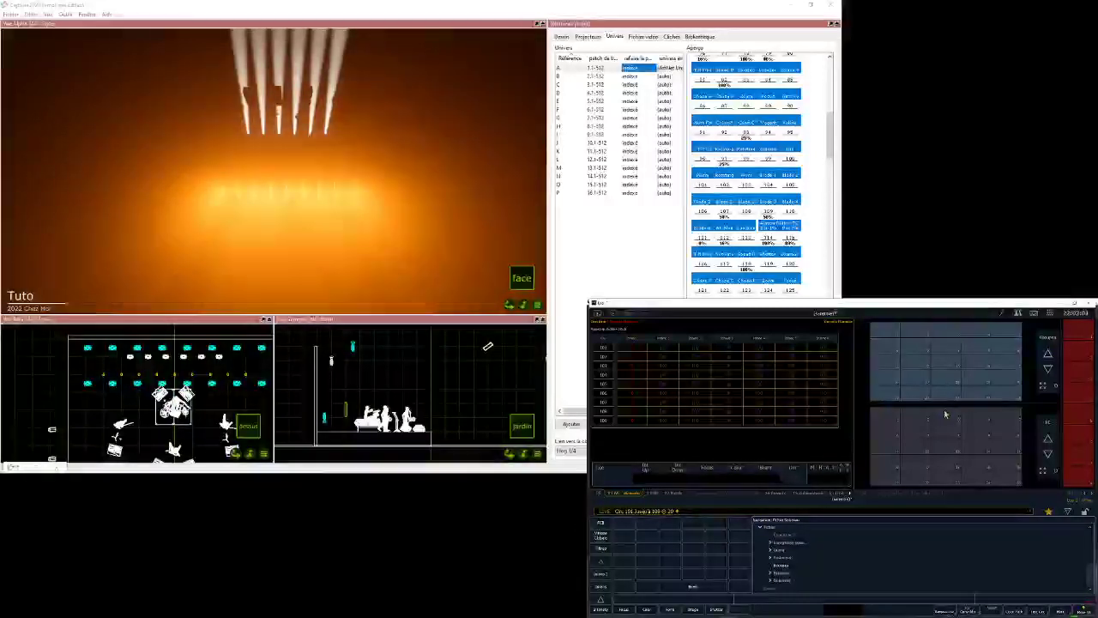
{"action": "mouse_move", "coordinate": [510, 306]}
{"action": "left_mouse_down"}
{"action": "mouse_move", "coordinate": [468, 306]}
{"action": "mouse_move", "coordinate": [566, 305]}
{"action": "mouse_move", "coordinate": [509, 305]}
{"action": "left_mouse_up"}
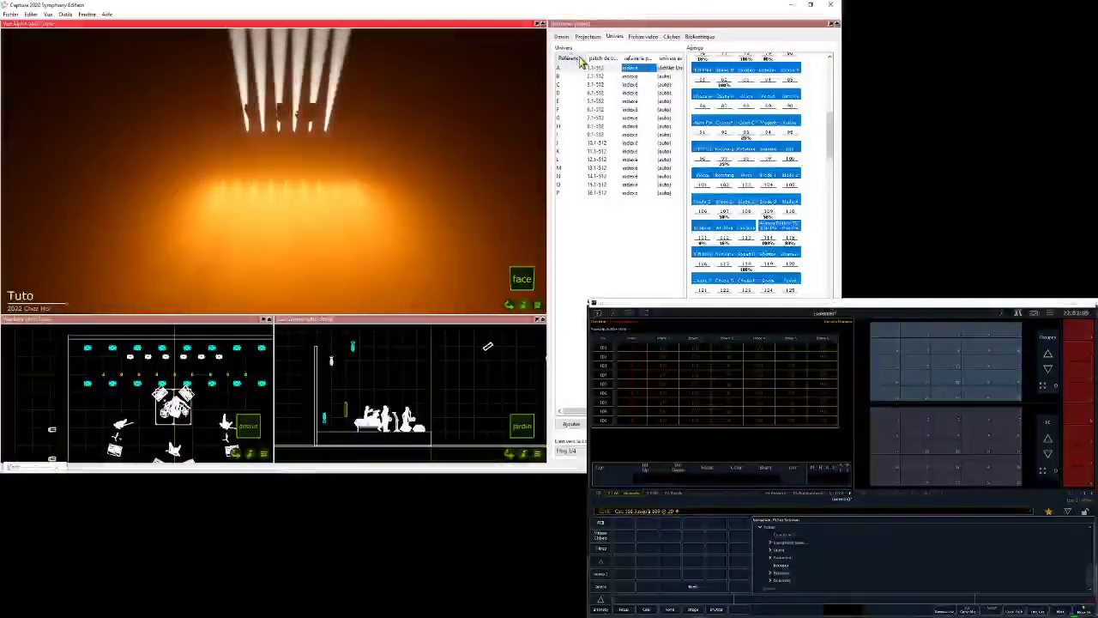
- Show Capture's design settings, read the stream chat in OBS, and bring the Eos window back to the front
{"action": "left_click", "coordinate": [561, 36]}
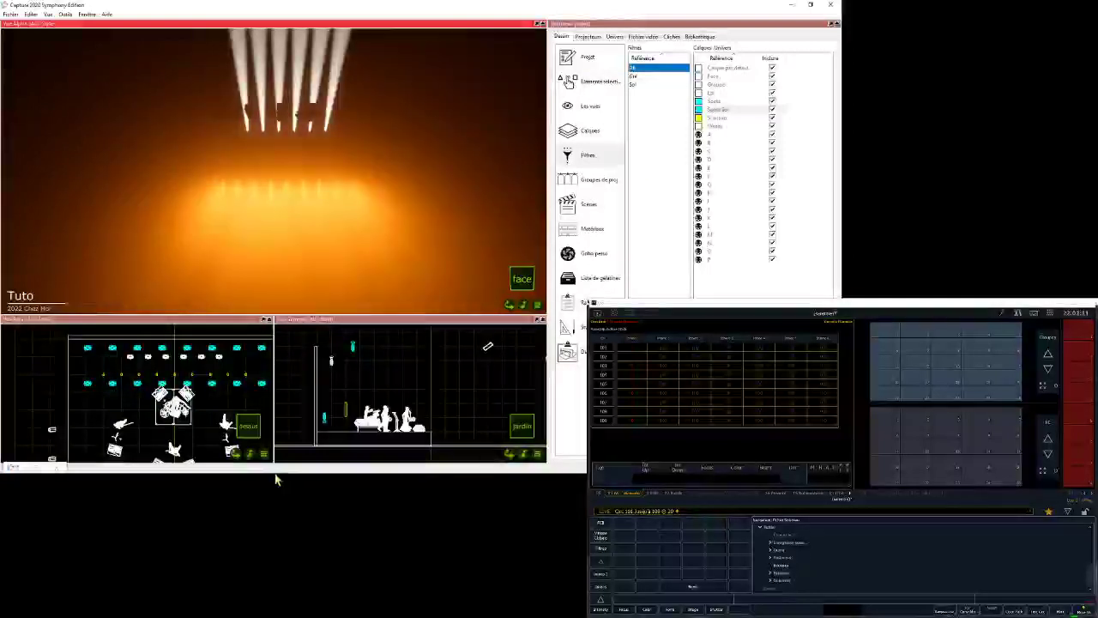
{"action": "left_click", "coordinate": [312, 465]}
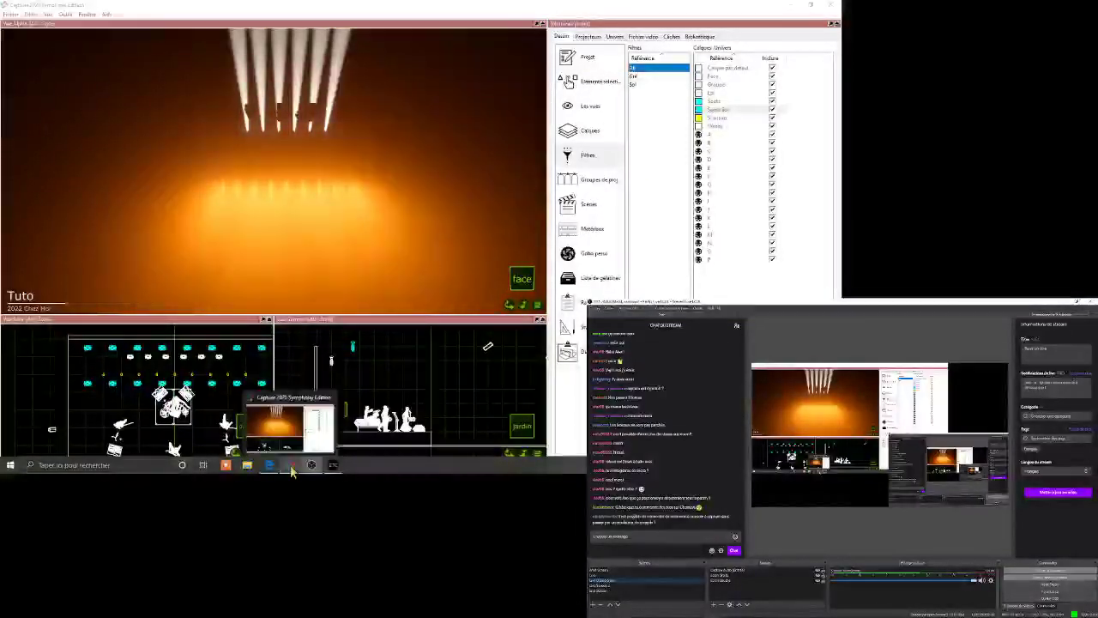
{"action": "mouse_move", "coordinate": [315, 468]}
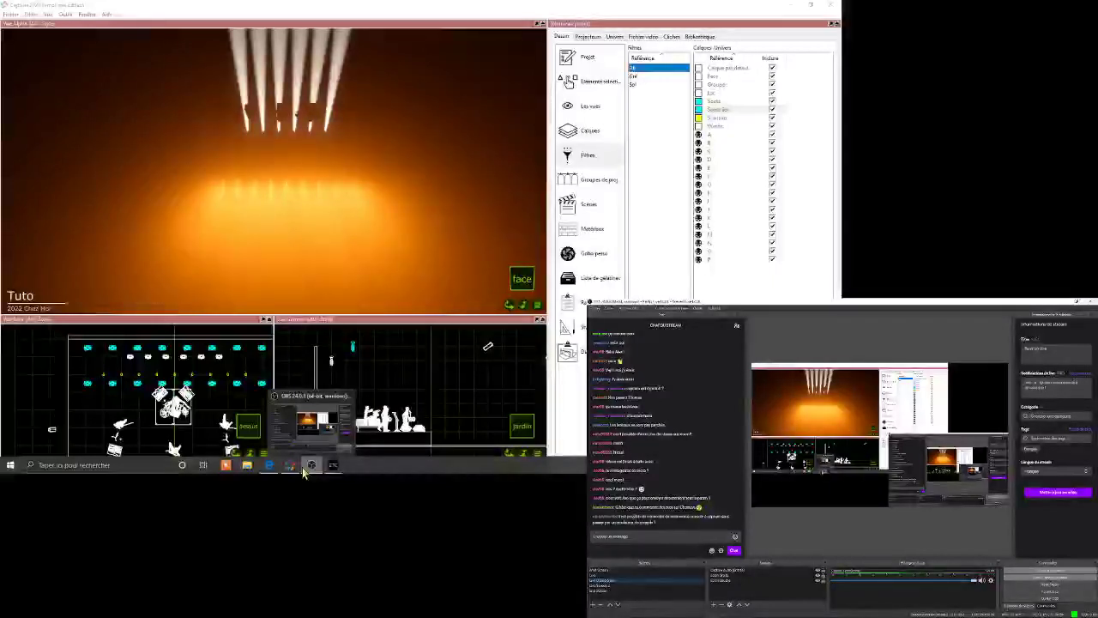
{"action": "mouse_move", "coordinate": [292, 468]}
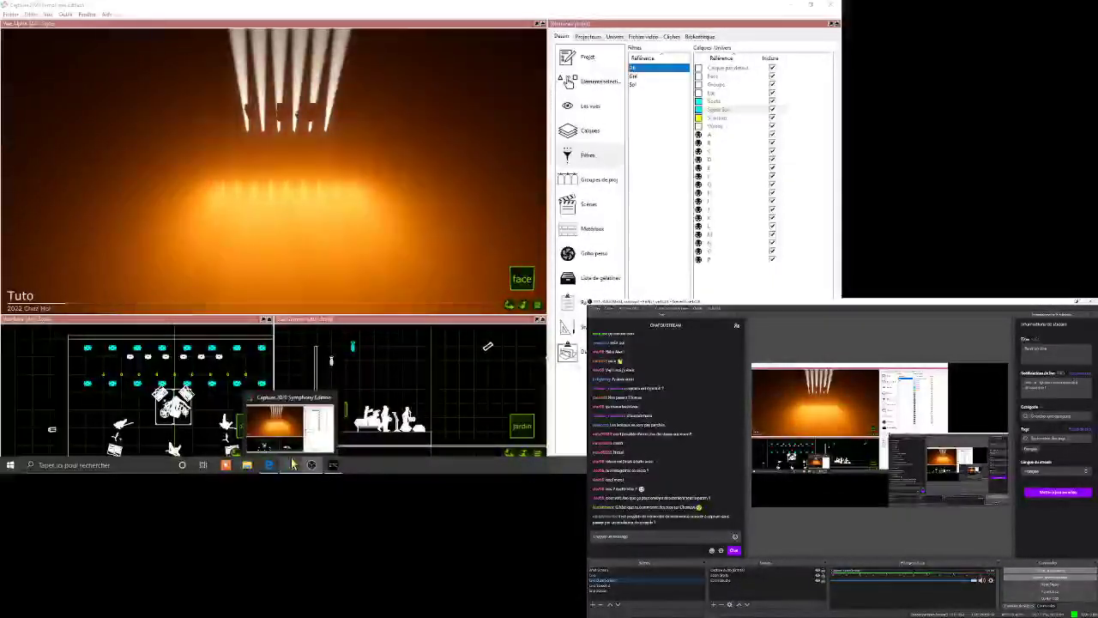
{"action": "left_click", "coordinate": [292, 465]}
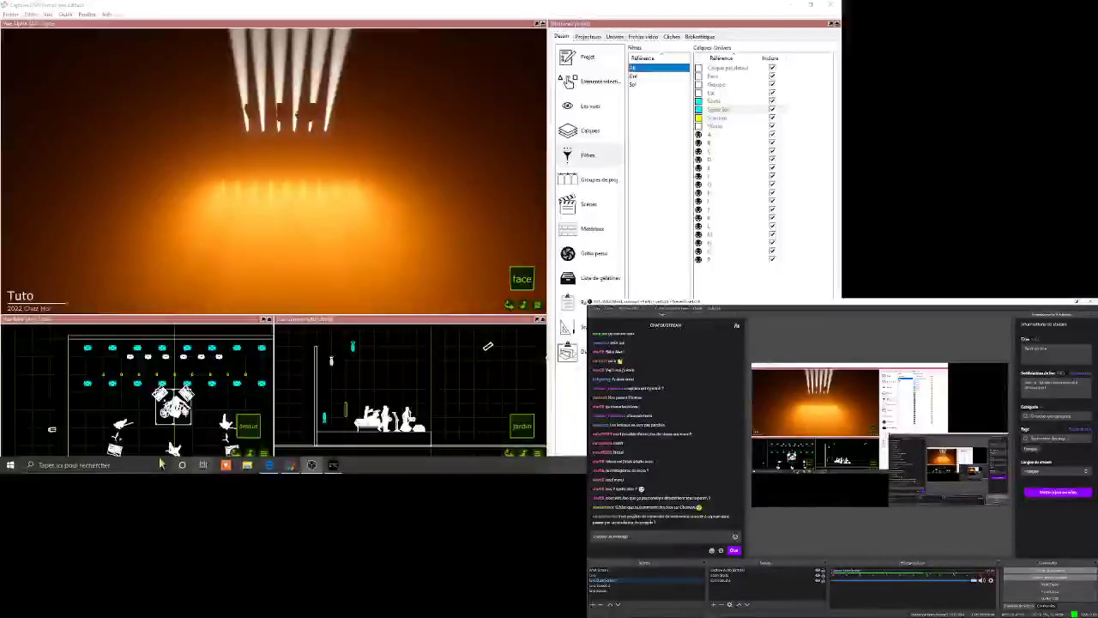
{"action": "mouse_move", "coordinate": [311, 468]}
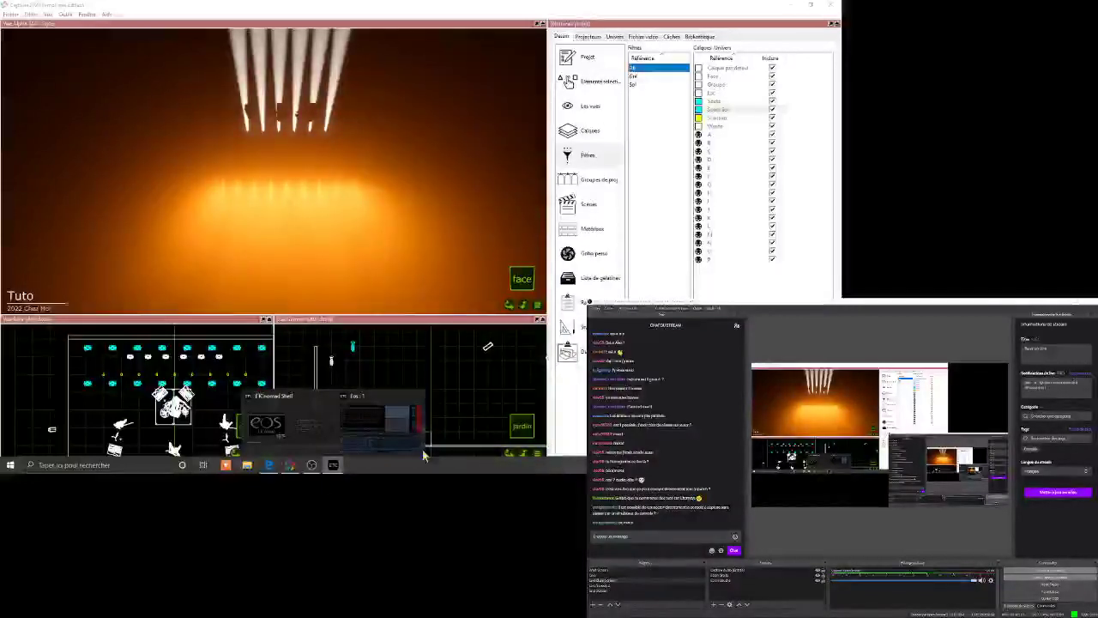
{"action": "left_click", "coordinate": [379, 426]}
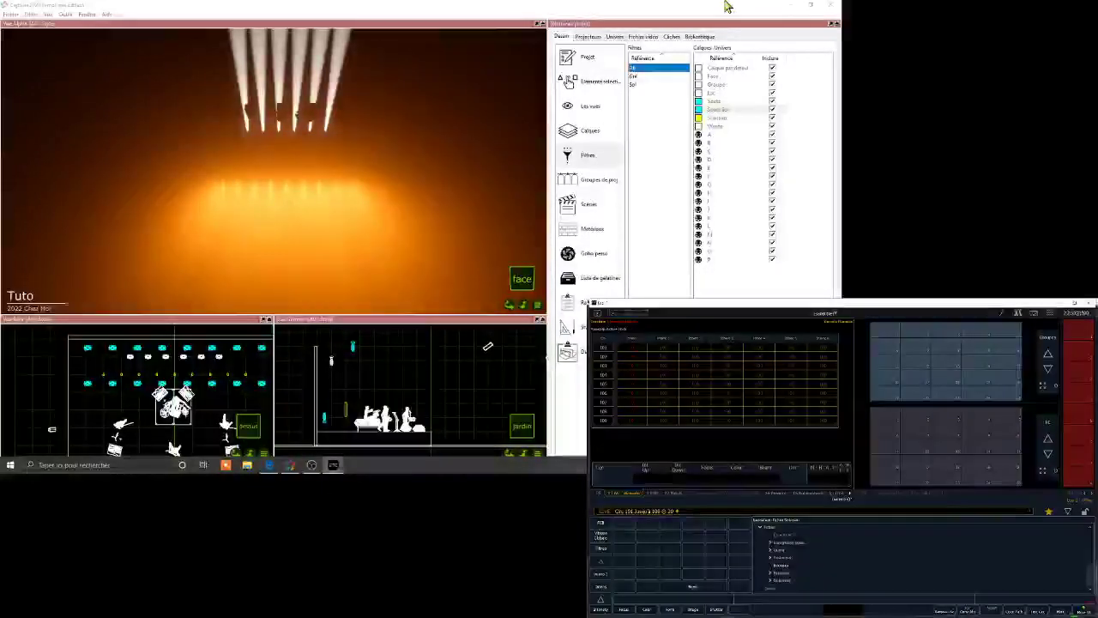
- Select the row of Sunstrips in Capture's plan view and set their intensity scale to 50%
{"action": "left_click", "coordinate": [599, 87]}
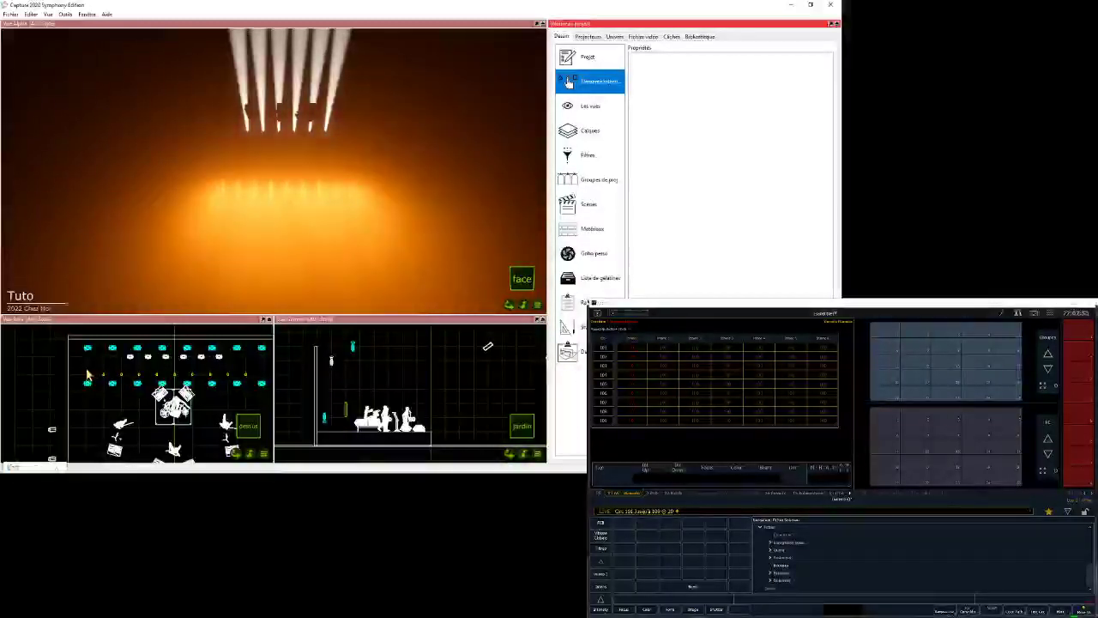
{"action": "left_click_drag", "start_coordinate": [85, 366], "coordinate": [265, 377]}
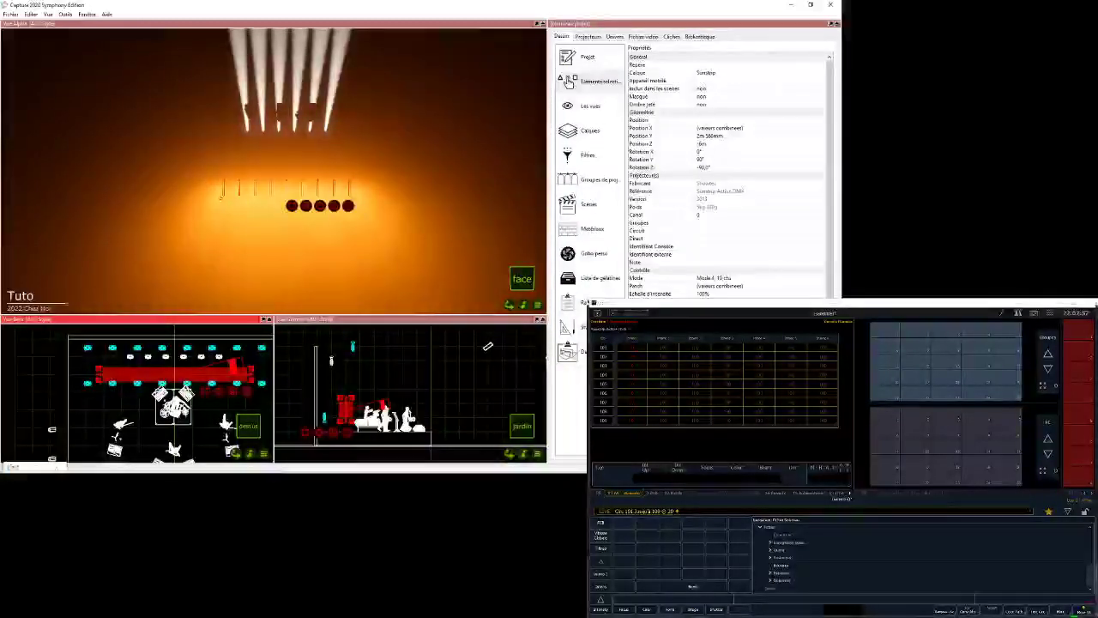
{"action": "left_click", "coordinate": [704, 293]}
{"action": "left_click", "coordinate": [680, 296]}
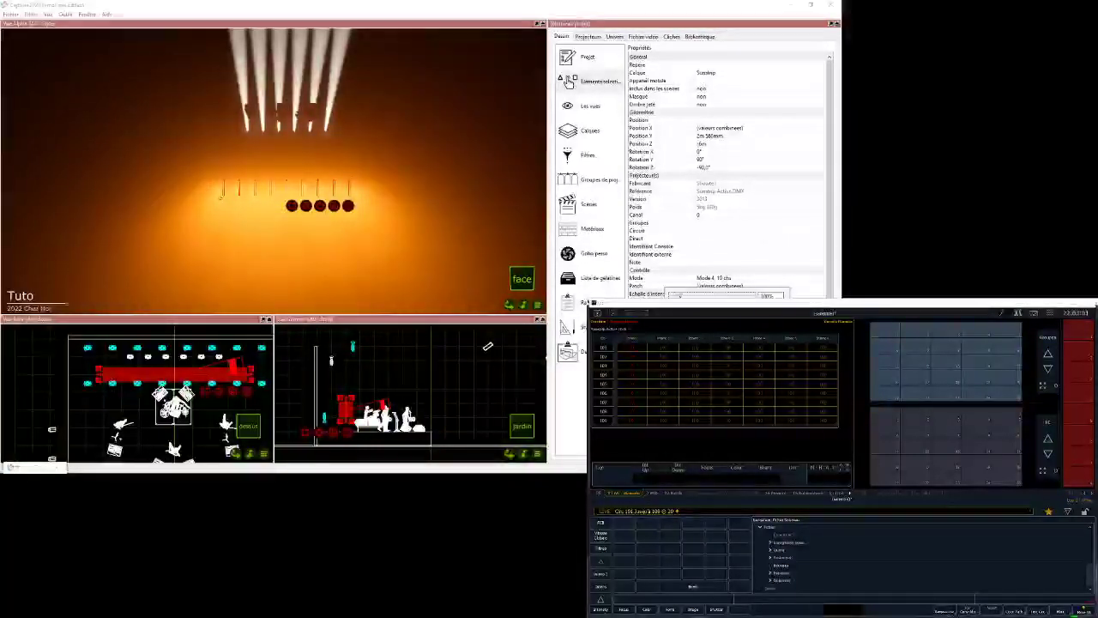
{"action": "left_click_drag", "start_coordinate": [680, 296], "coordinate": [675, 296]}
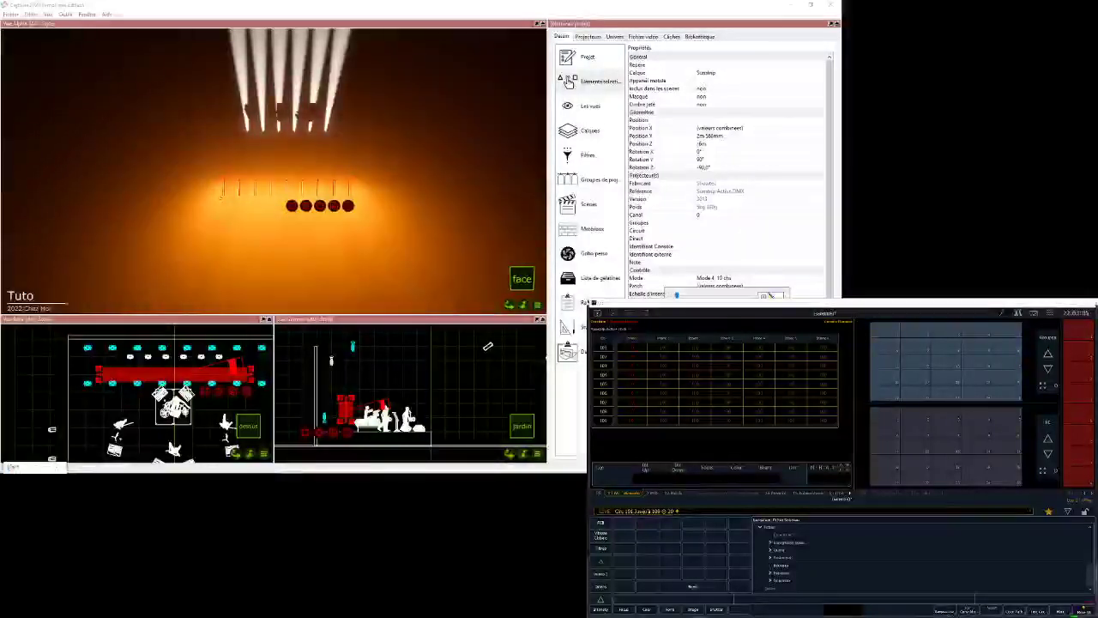
{"action": "type", "text": "50"}
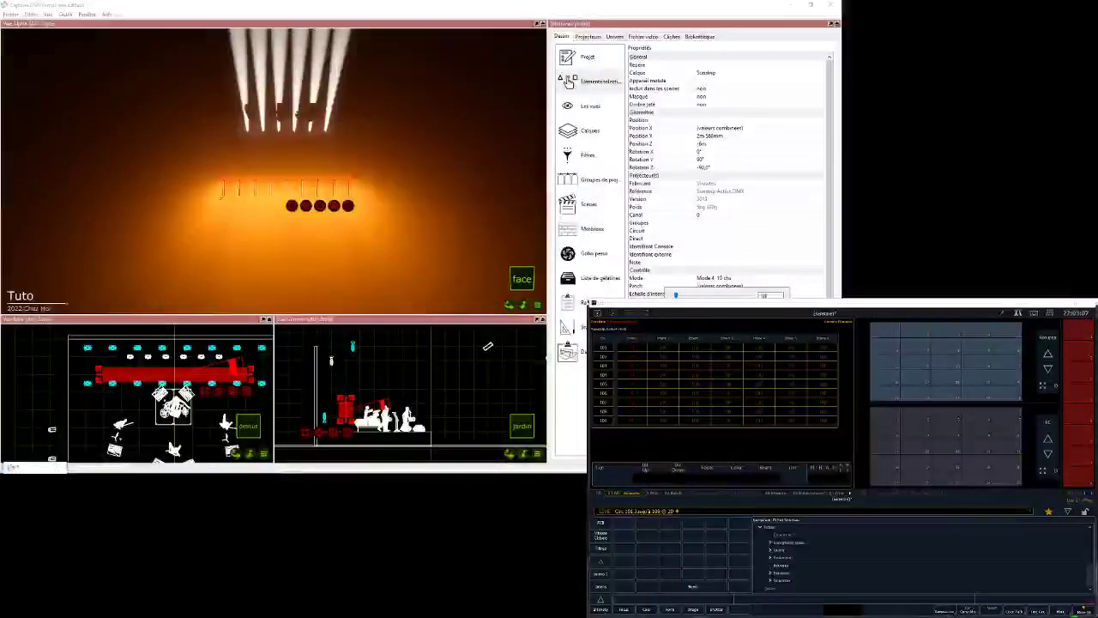
{"action": "key", "text": "Return"}
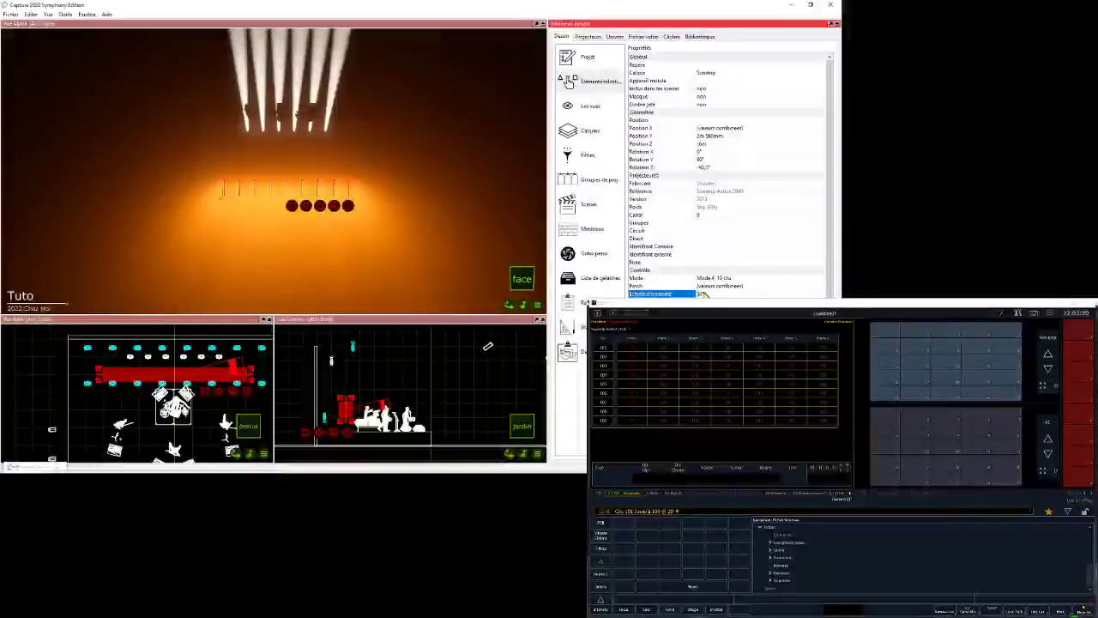
- Set the selected Sunstrips' intensity scale to 30%, deselect them, and check the rendering in the face view
{"action": "left_click", "coordinate": [704, 294]}
{"action": "type", "text": "30"}
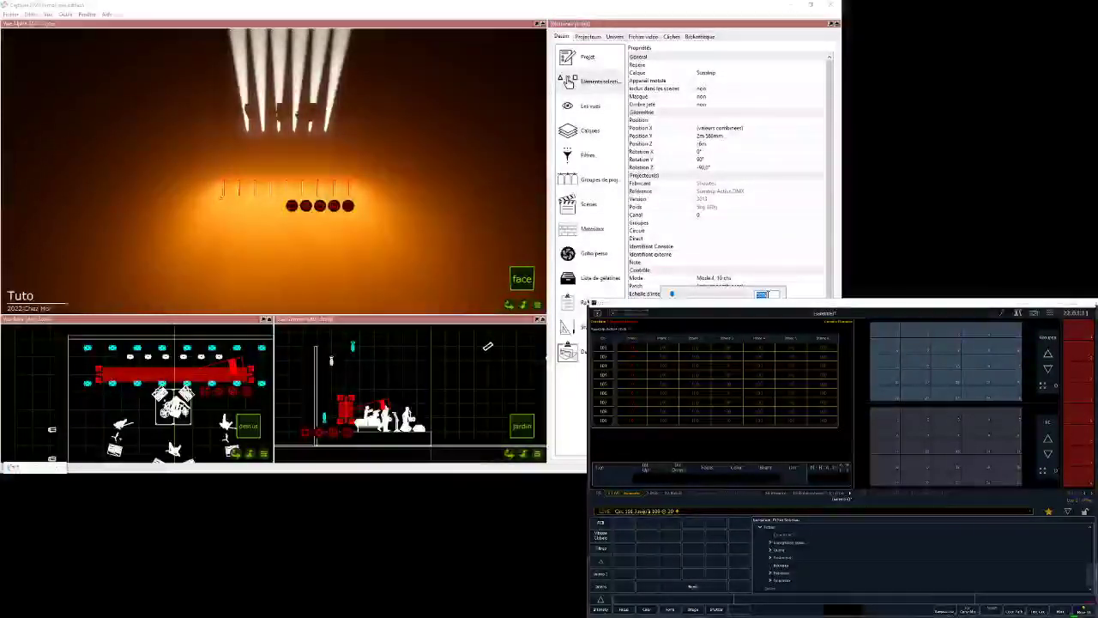
{"action": "key", "text": "Return"}
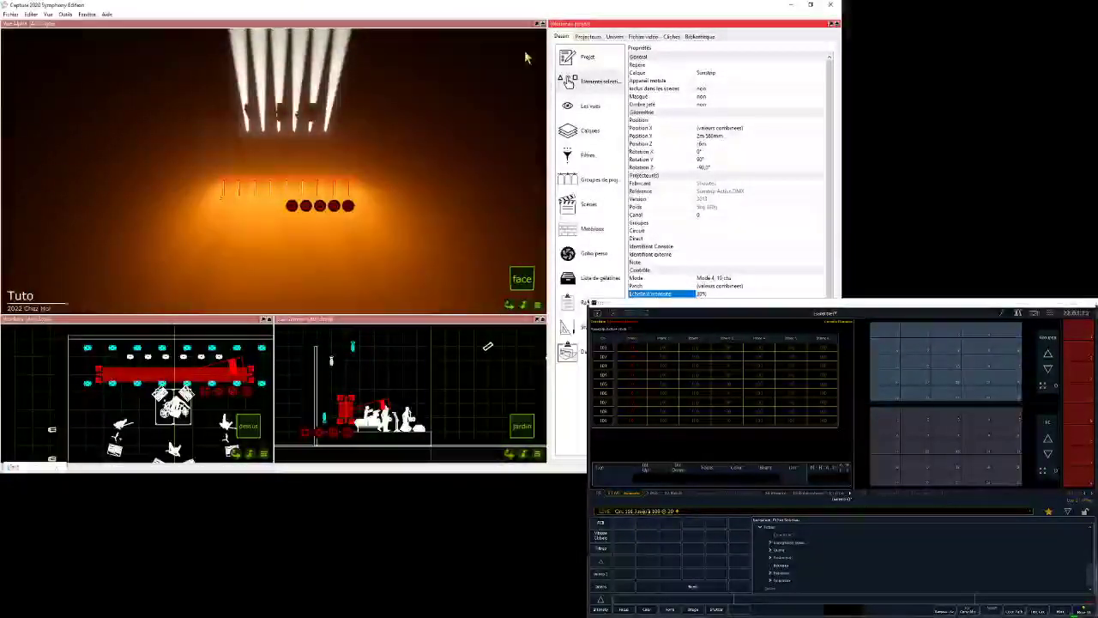
{"action": "left_click", "coordinate": [288, 353]}
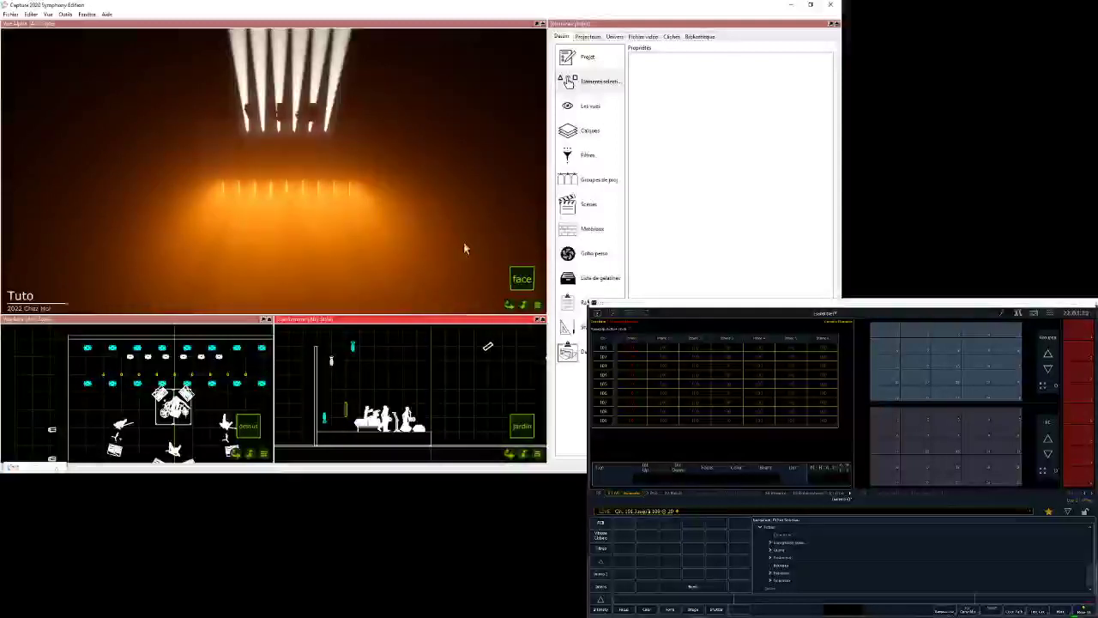
{"action": "left_click_drag", "start_coordinate": [509, 306], "coordinate": [509, 306]}
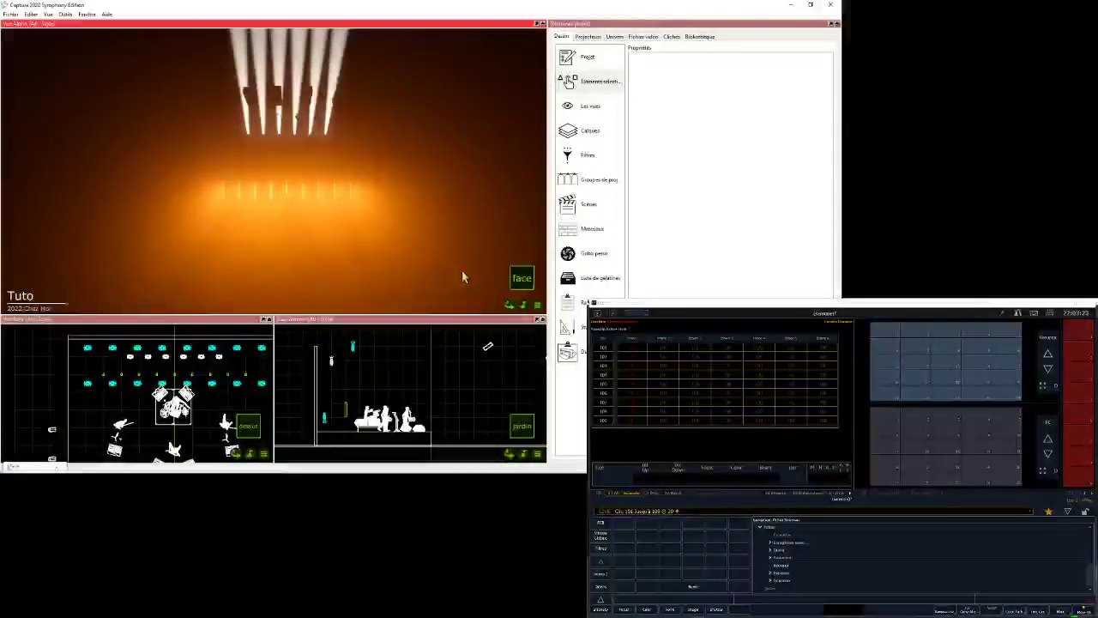
{"action": "left_click_drag", "start_coordinate": [511, 309], "coordinate": [509, 305]}
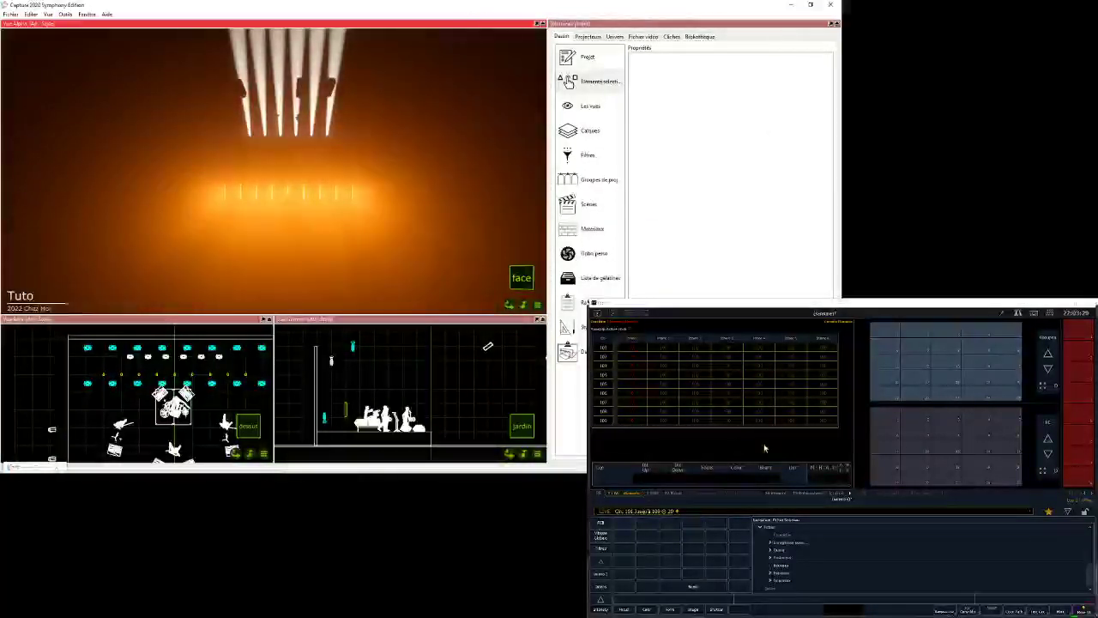
- Open the Eos patch and check the channel numbers and addresses assigned to the dimmers
{"action": "left_click", "coordinate": [1046, 328]}
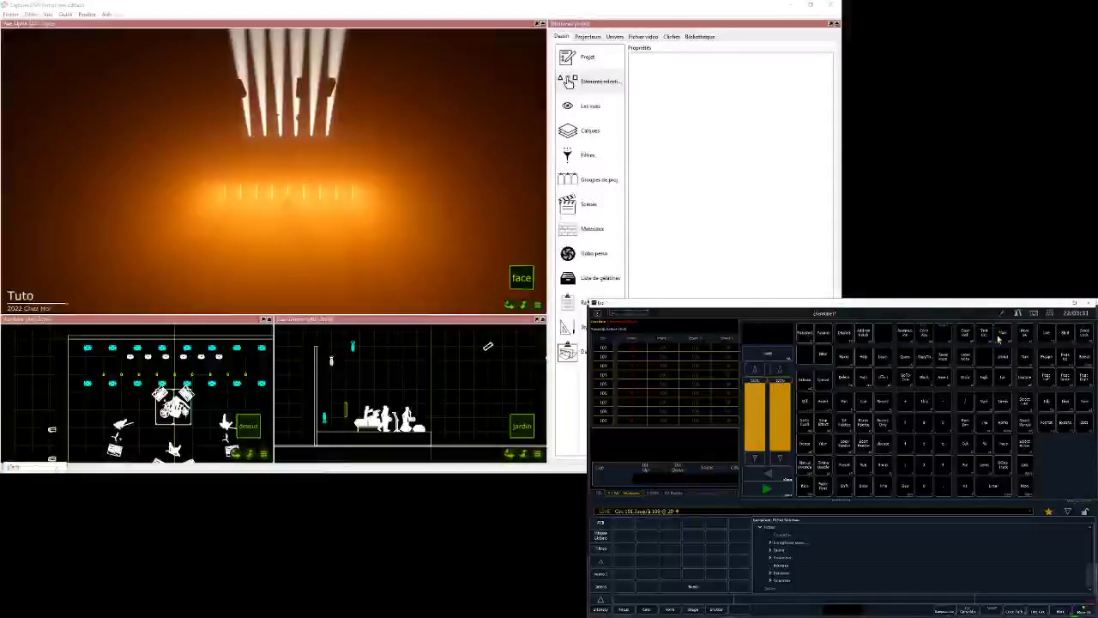
{"action": "left_click", "coordinate": [865, 335]}
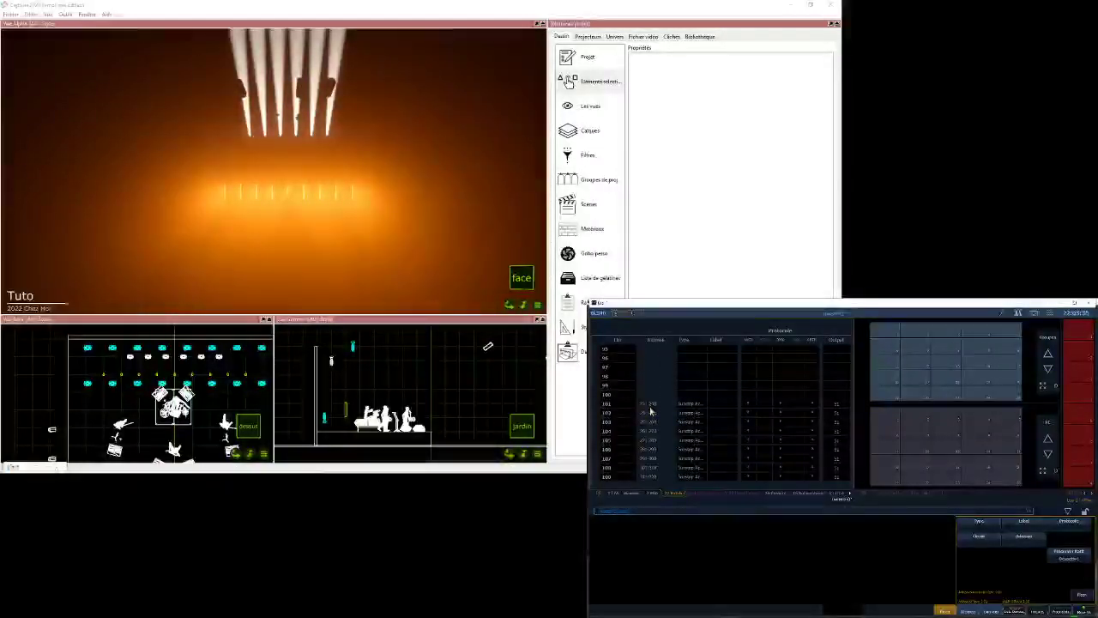
{"action": "scroll", "coordinate": [635, 403], "scroll_direction": "up", "scroll_amount": 10}
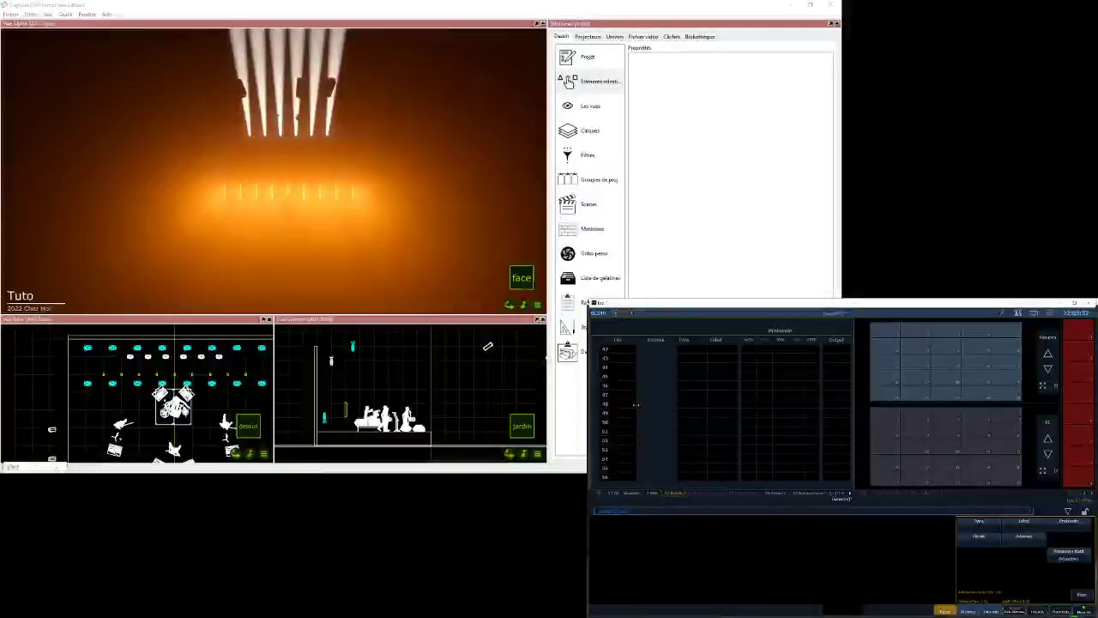
{"action": "scroll", "coordinate": [639, 410], "scroll_direction": "up", "scroll_amount": 10}
{"action": "scroll", "coordinate": [652, 412], "scroll_direction": "up", "scroll_amount": 3}
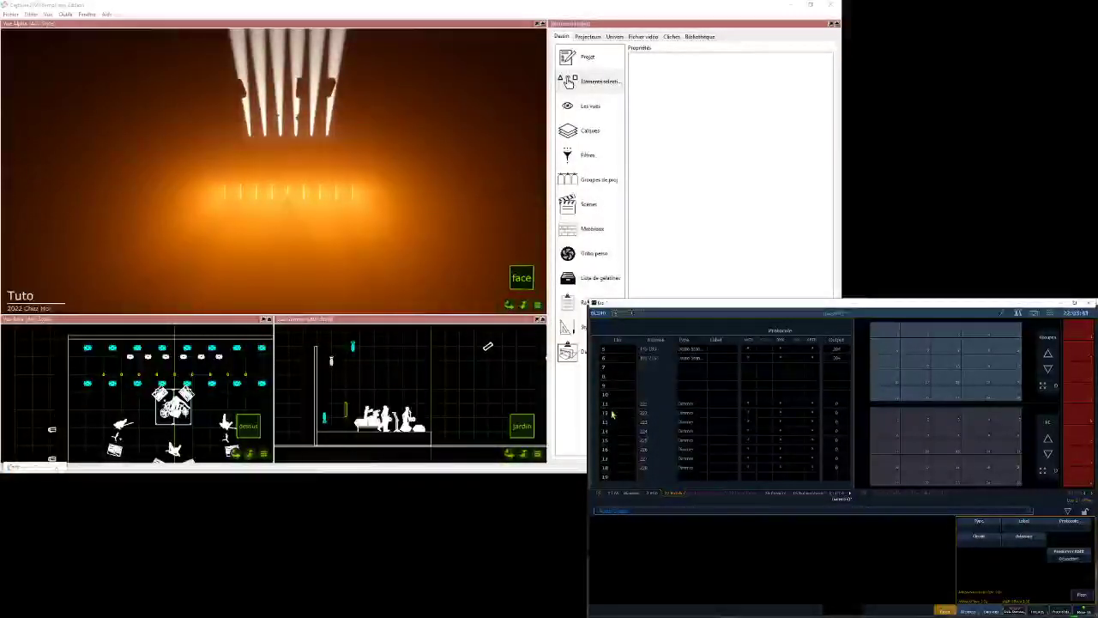
{"action": "scroll", "coordinate": [614, 412], "scroll_direction": "down", "scroll_amount": 2}
- Return the Eos display to live and set channels 11 thru 18 to 60%
{"action": "left_click", "coordinate": [1034, 313]}
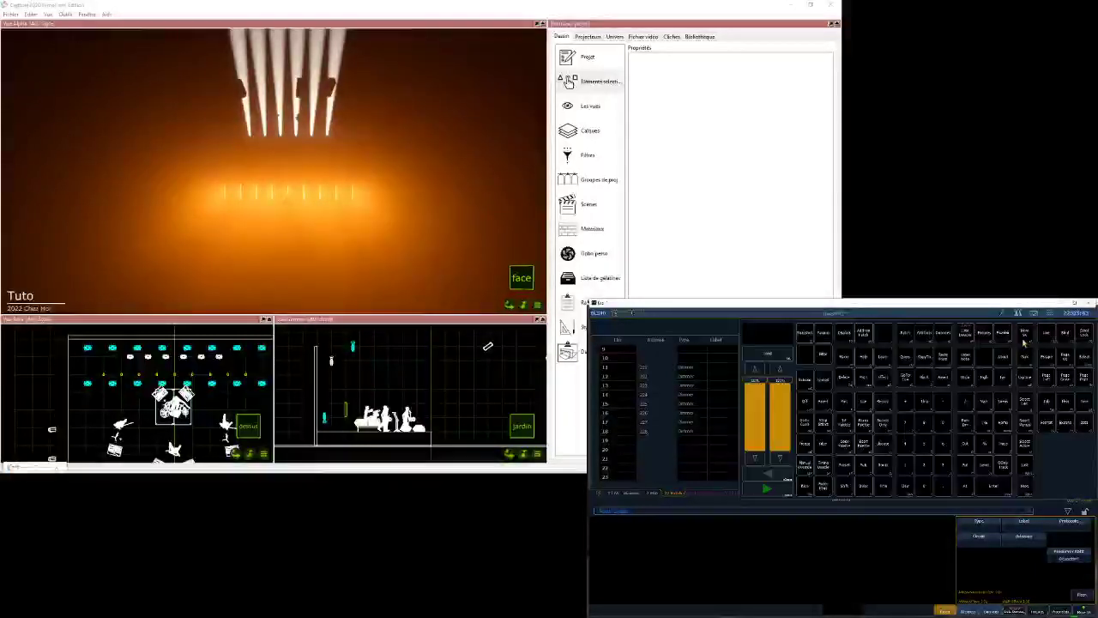
{"action": "left_click", "coordinate": [1024, 332]}
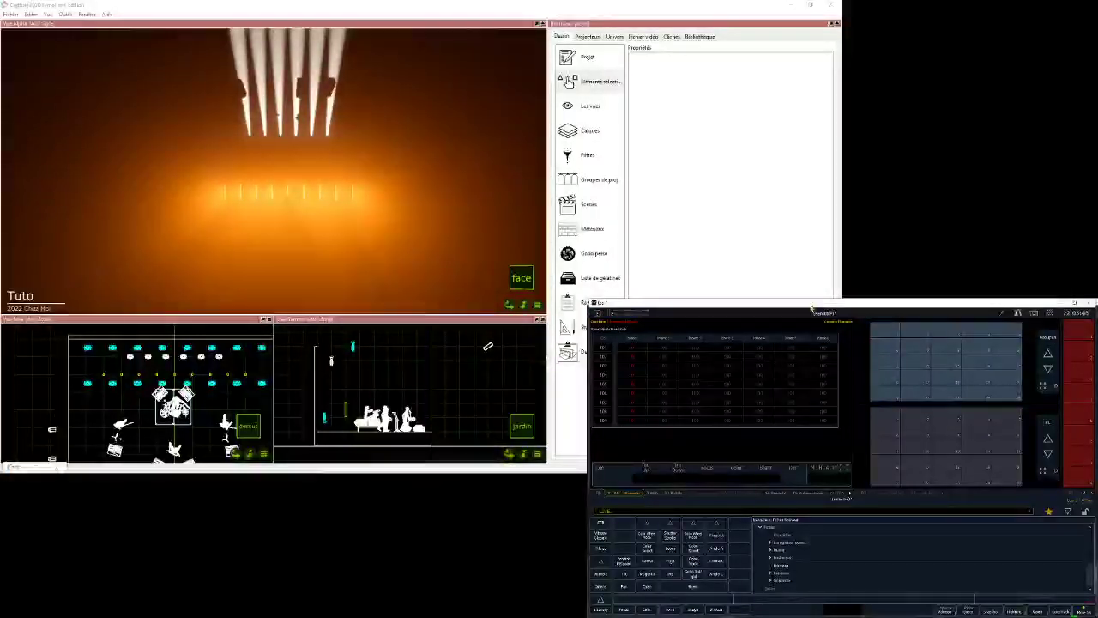
{"action": "type", "text": "11t18"}
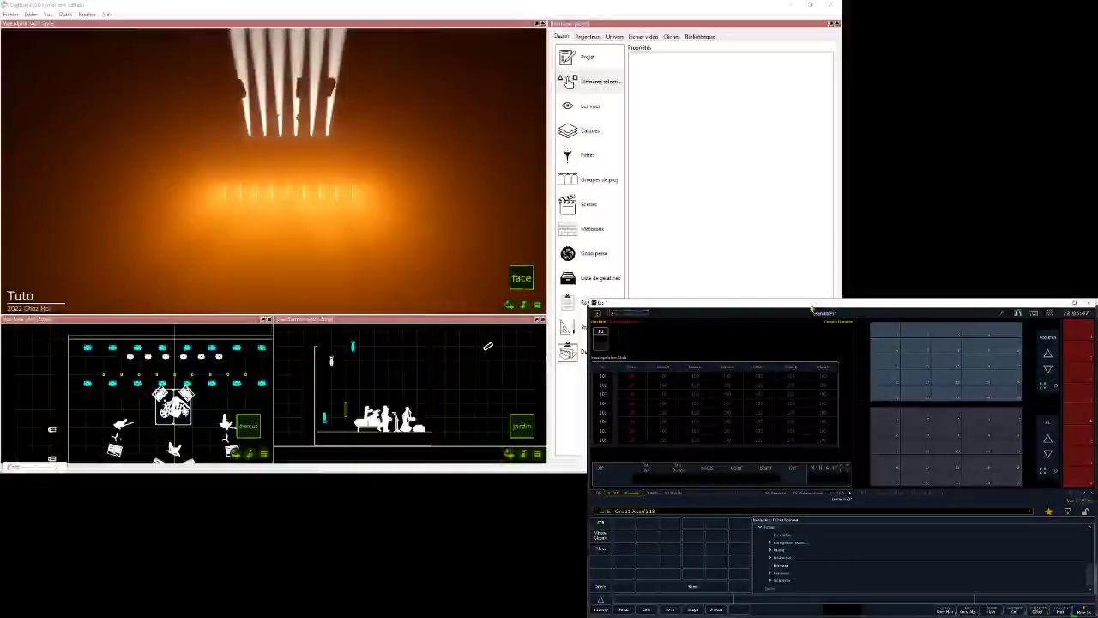
{"action": "type", "text": "a"}
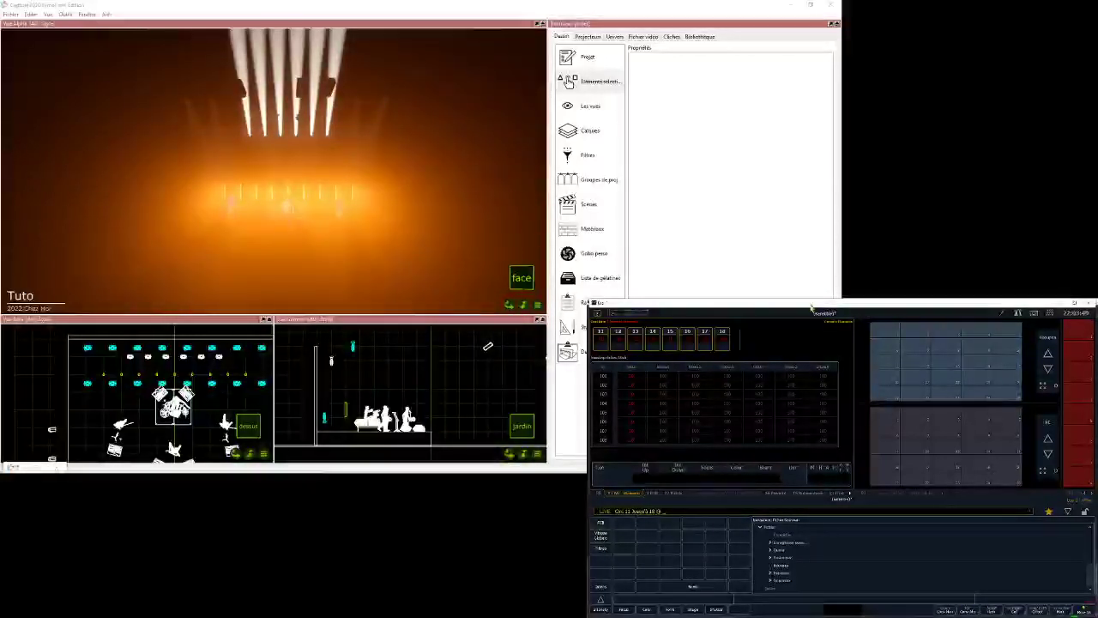
{"action": "type", "text": "60"}
{"action": "key", "text": "Return"}
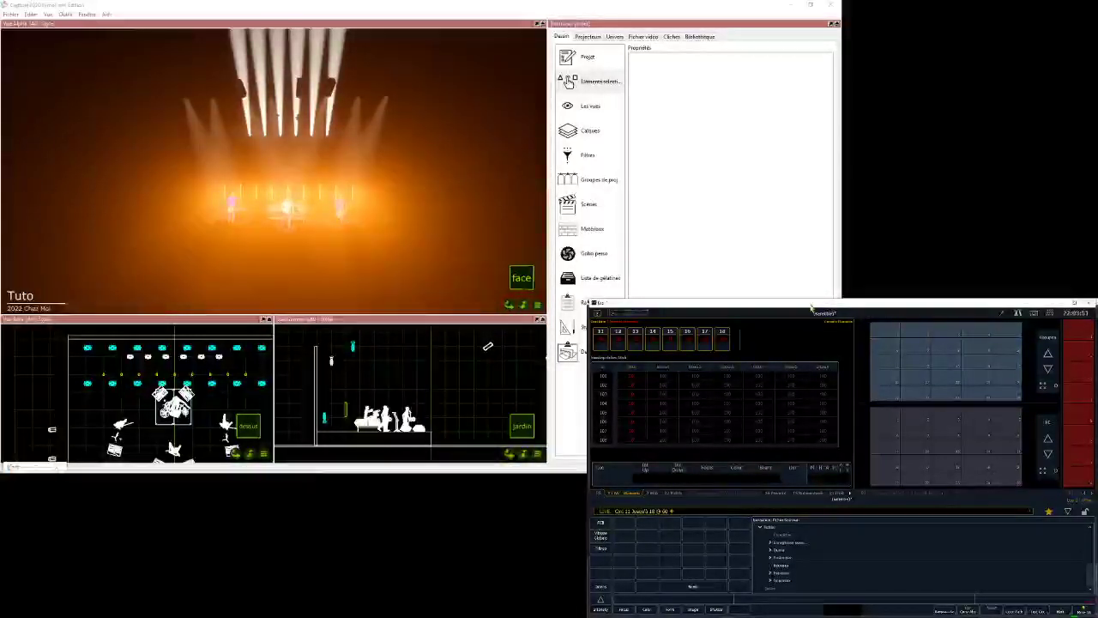
- Orbit Capture's Alpha view to see the lit band from an angle, and switch to OBS
{"action": "left_click", "coordinate": [341, 28]}
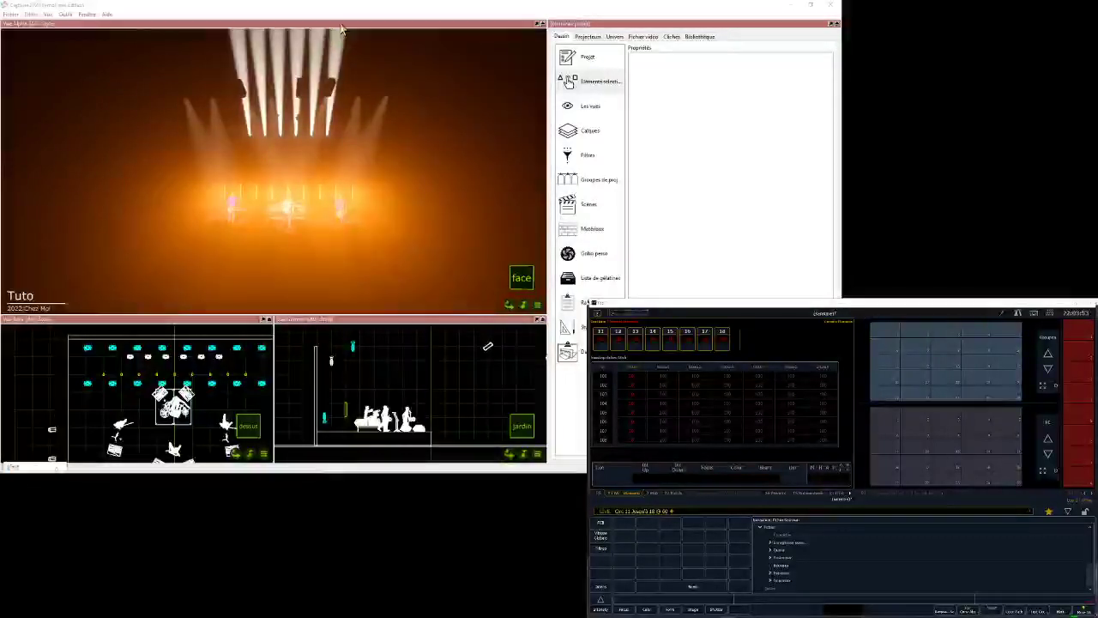
{"action": "right_click_drag", "start_coordinate": [340, 28], "coordinate": [408, 31]}
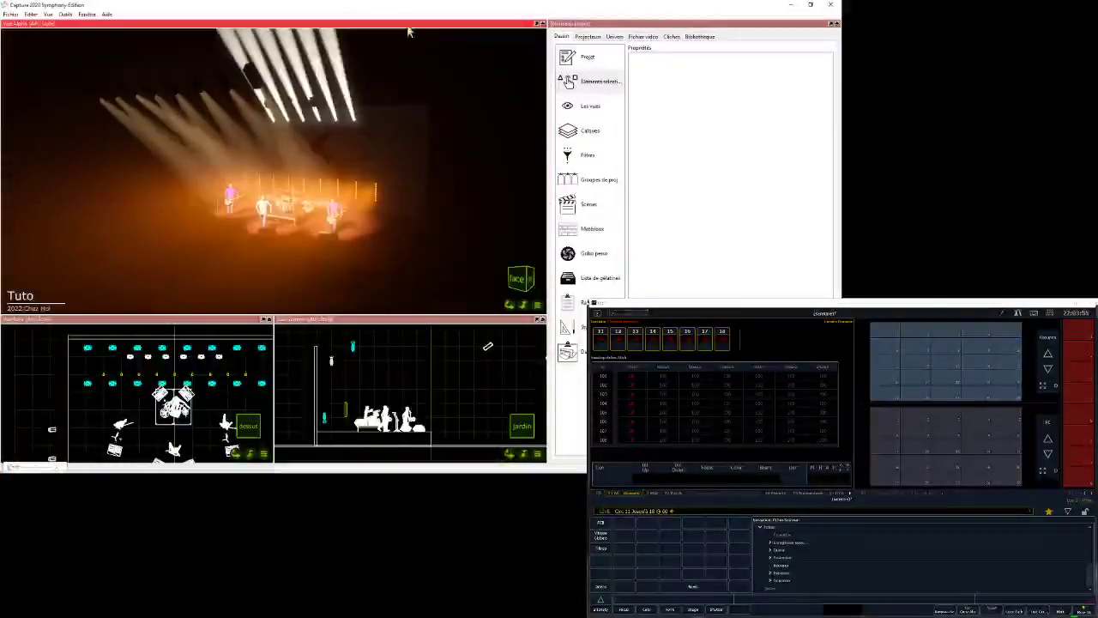
{"action": "mouse_move", "coordinate": [318, 473]}
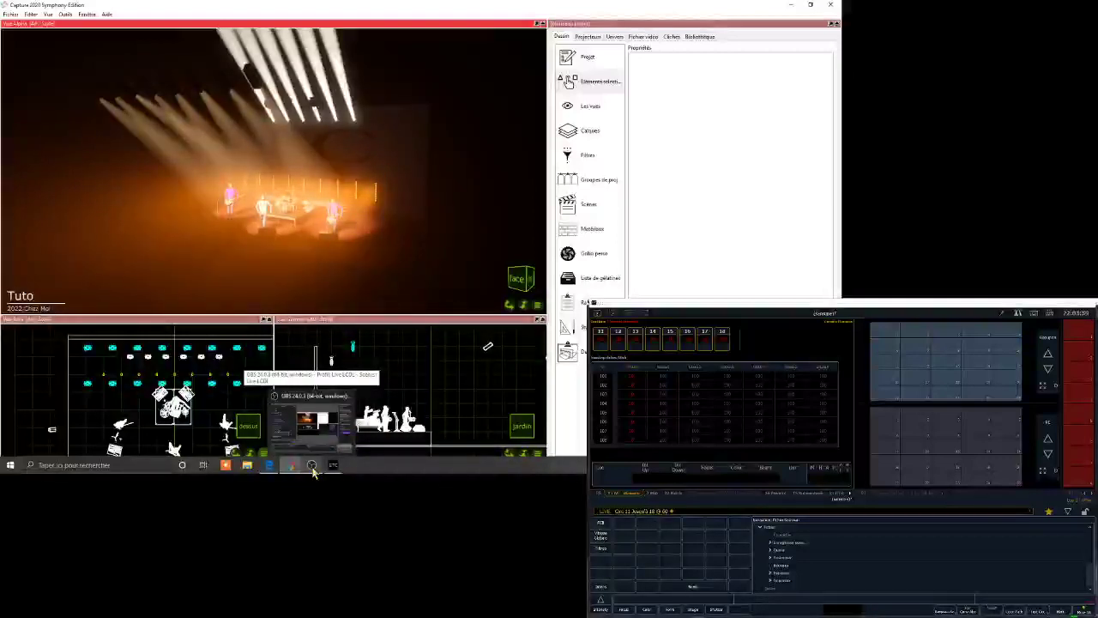
{"action": "left_click", "coordinate": [313, 470]}
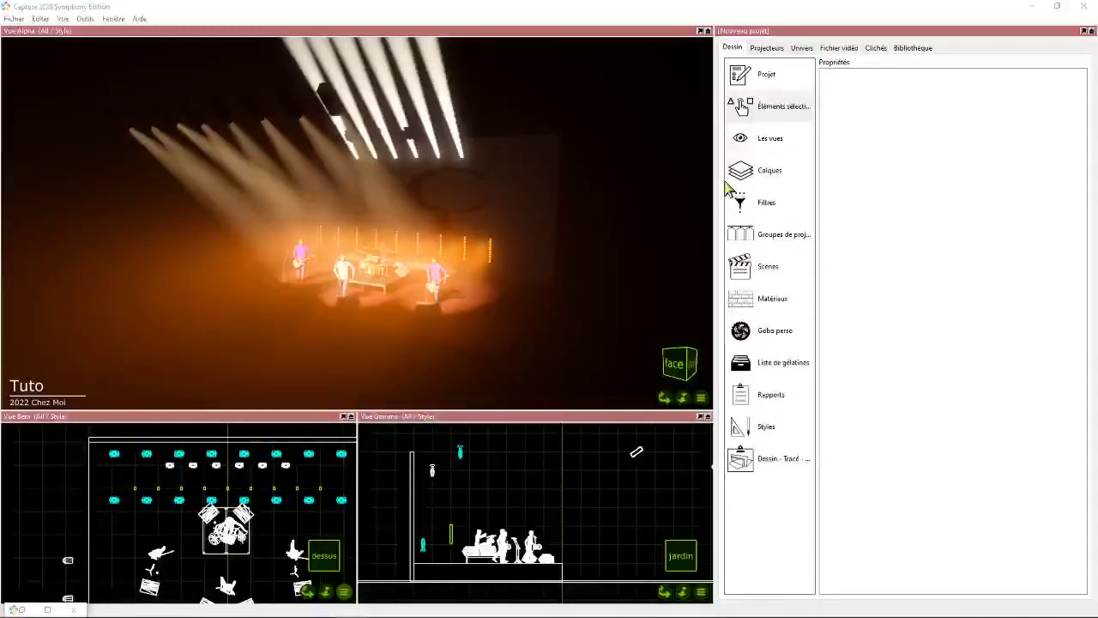
- Show the full manufacturer list of fixtures in Capture's library, without the "viva cmy" filter
{"action": "left_click", "coordinate": [629, 21]}
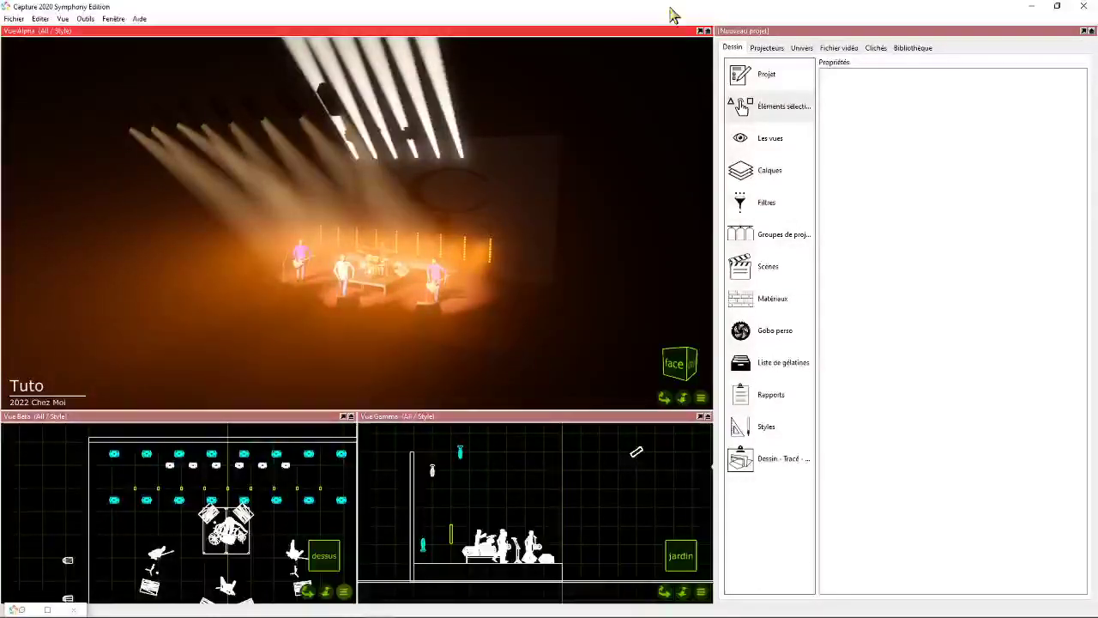
{"action": "left_click", "coordinate": [909, 48]}
{"action": "left_click", "coordinate": [773, 257]}
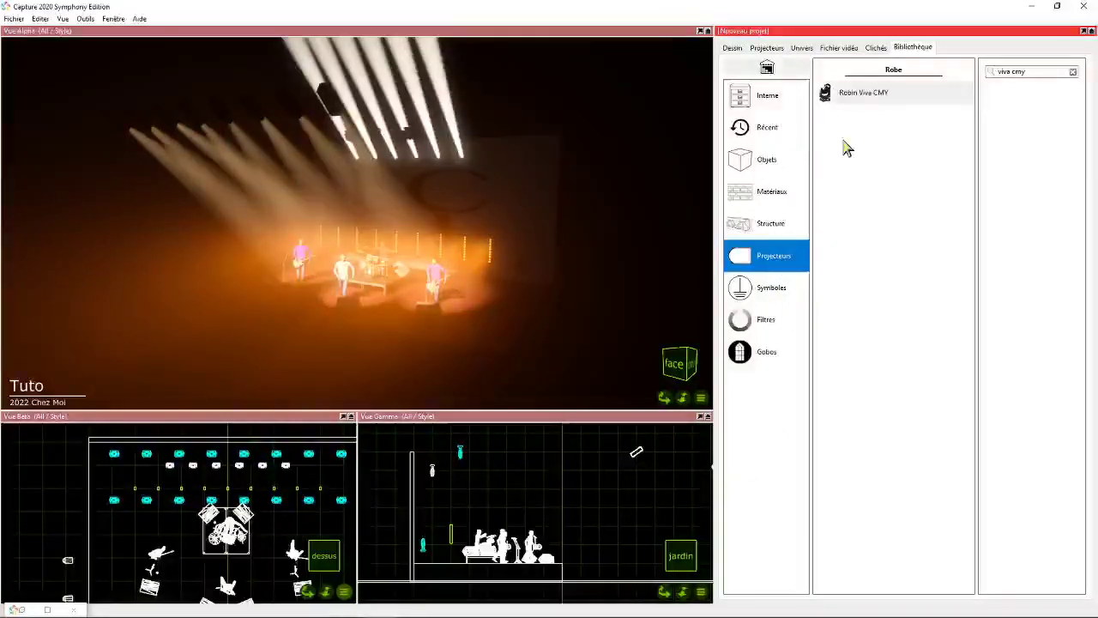
{"action": "left_click", "coordinate": [789, 219]}
{"action": "left_click", "coordinate": [757, 260]}
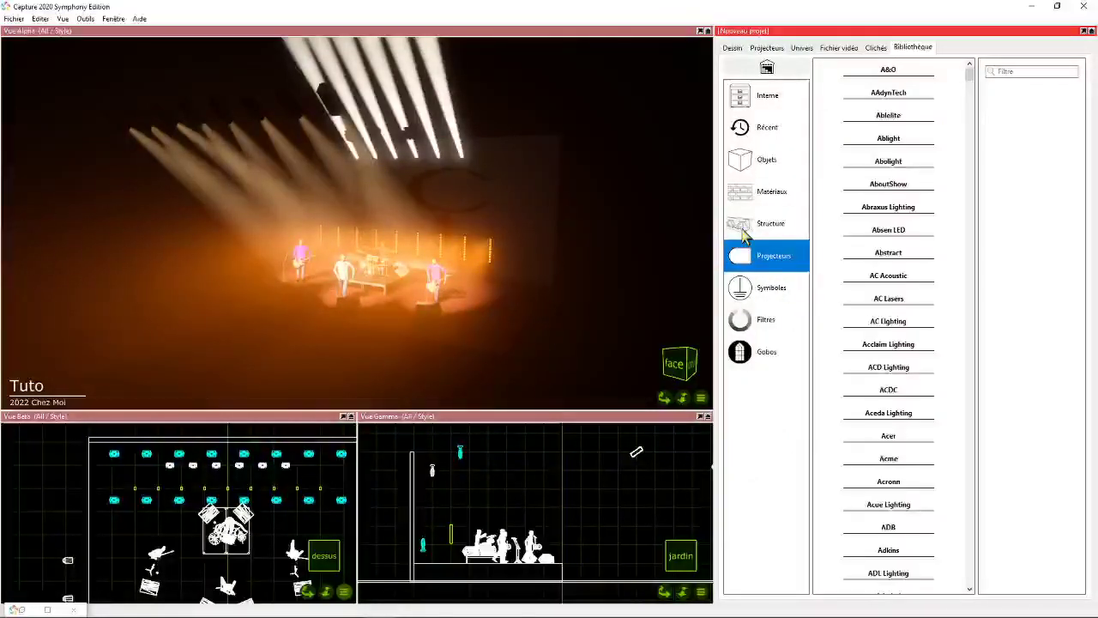
- Browse the fixture manufacturers beginning with A and B, and expand Barco
{"action": "left_click_drag", "start_coordinate": [970, 75], "coordinate": [970, 99]}
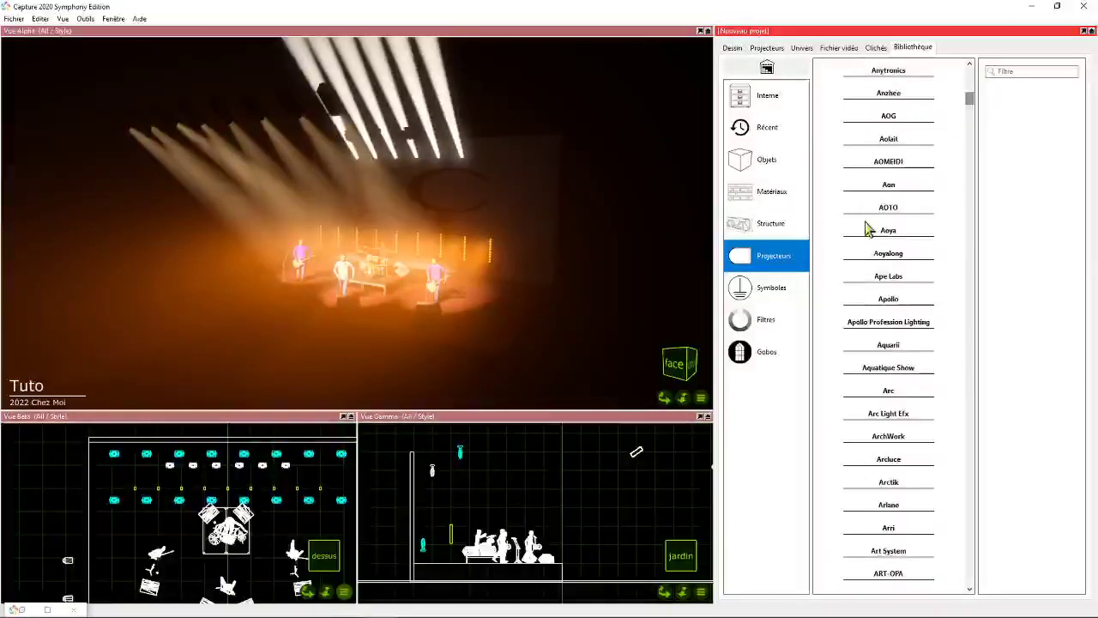
{"action": "scroll", "coordinate": [875, 257], "scroll_direction": "down", "scroll_amount": 10}
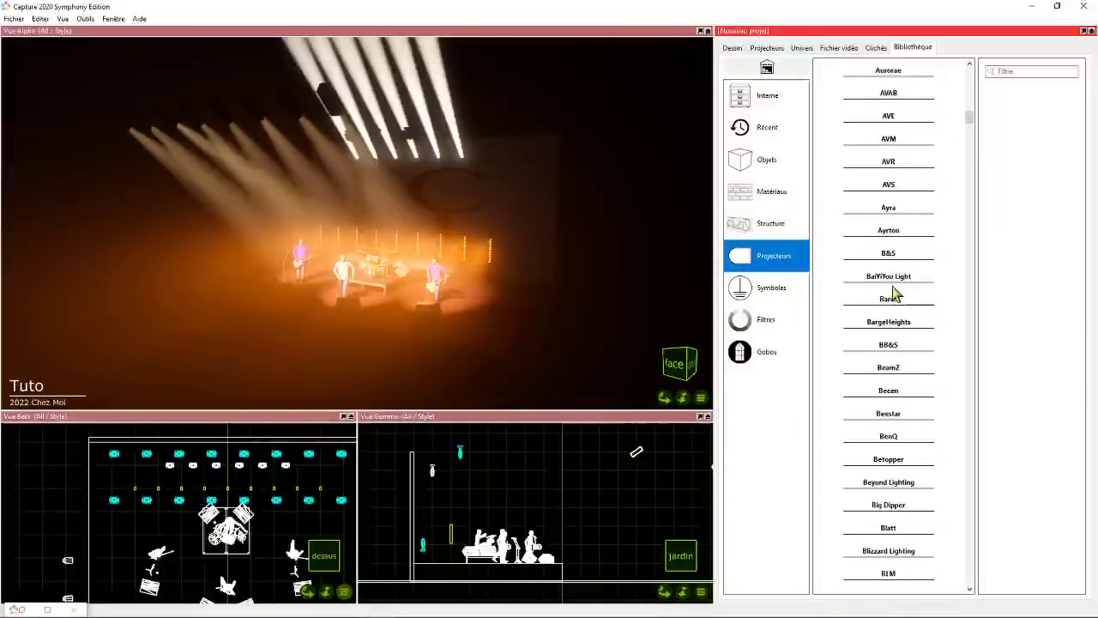
{"action": "scroll", "coordinate": [892, 295], "scroll_direction": "down", "scroll_amount": 3}
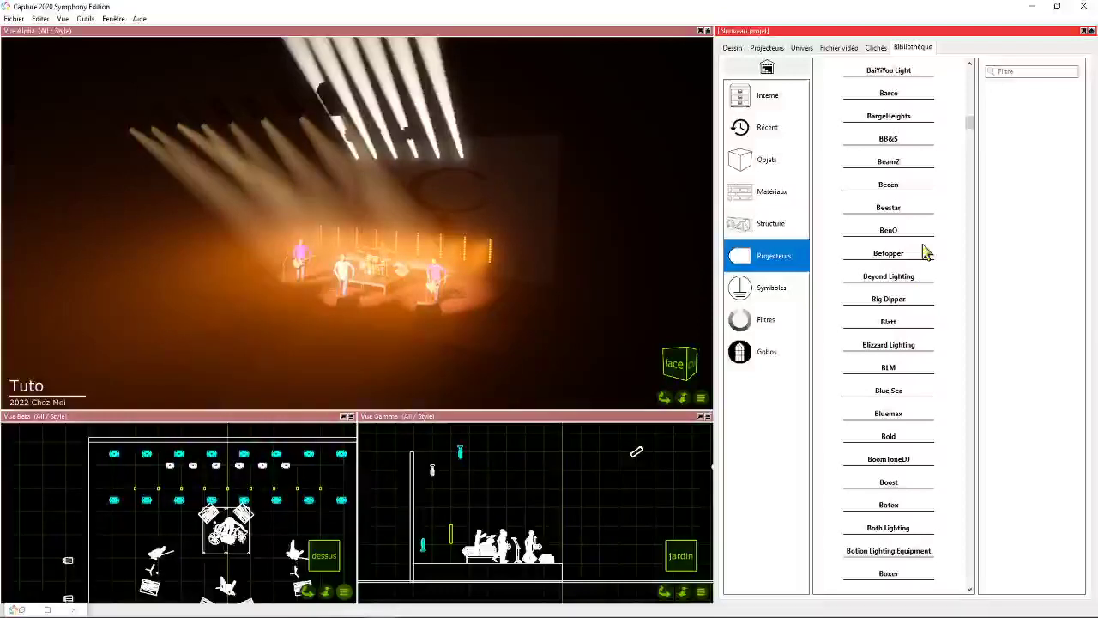
{"action": "scroll", "coordinate": [931, 248], "scroll_direction": "up", "scroll_amount": 1}
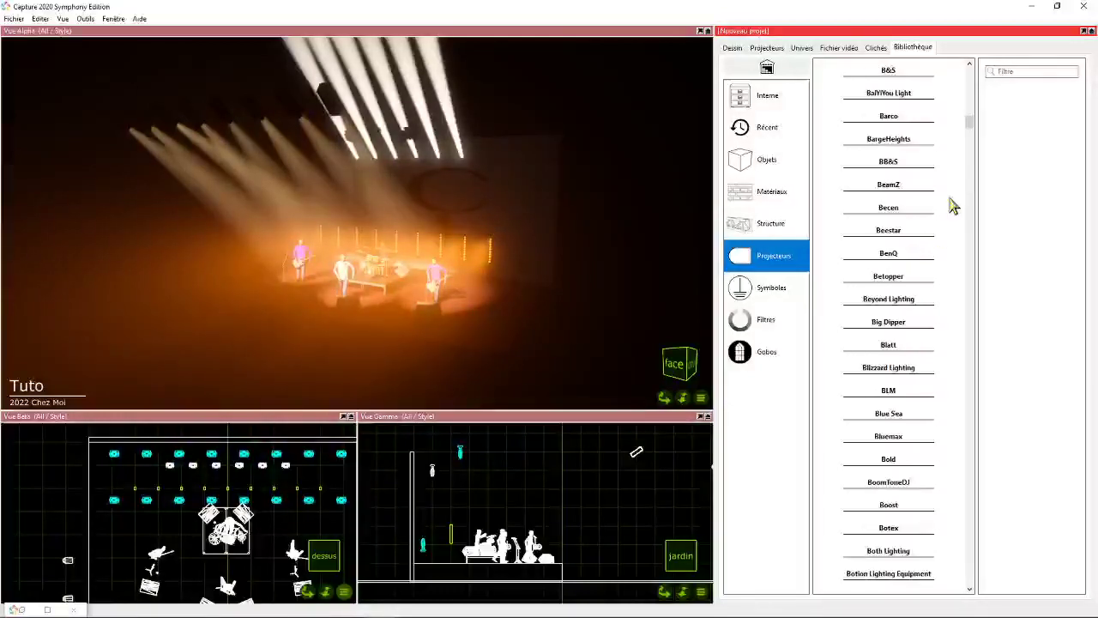
{"action": "scroll", "coordinate": [952, 267], "scroll_direction": "down", "scroll_amount": 1}
{"action": "scroll", "coordinate": [952, 274], "scroll_direction": "down", "scroll_amount": 1}
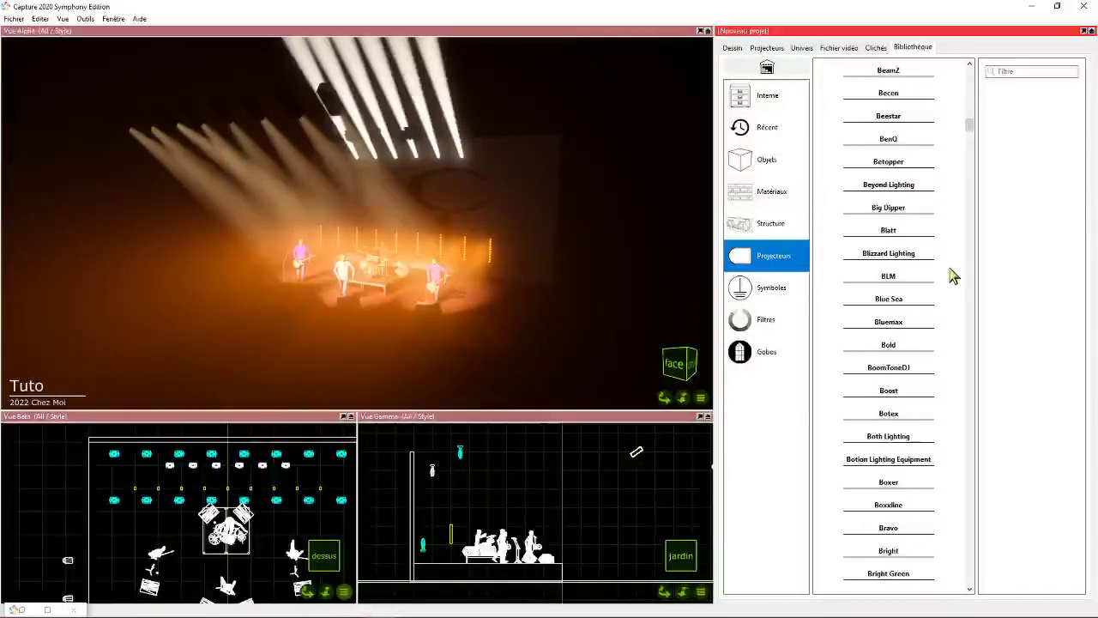
{"action": "scroll", "coordinate": [954, 276], "scroll_direction": "up", "scroll_amount": 2}
{"action": "left_click", "coordinate": [889, 141]}
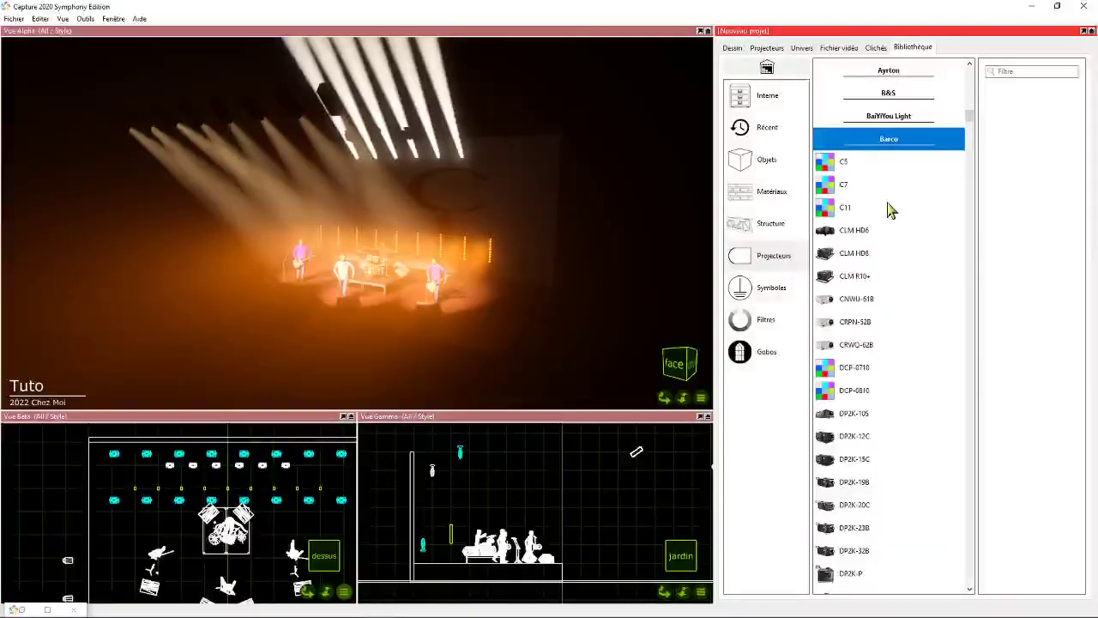
- Look through Barco's fixture models and the manufacturers listed just before it
{"action": "scroll", "coordinate": [872, 440], "scroll_direction": "down", "scroll_amount": 15}
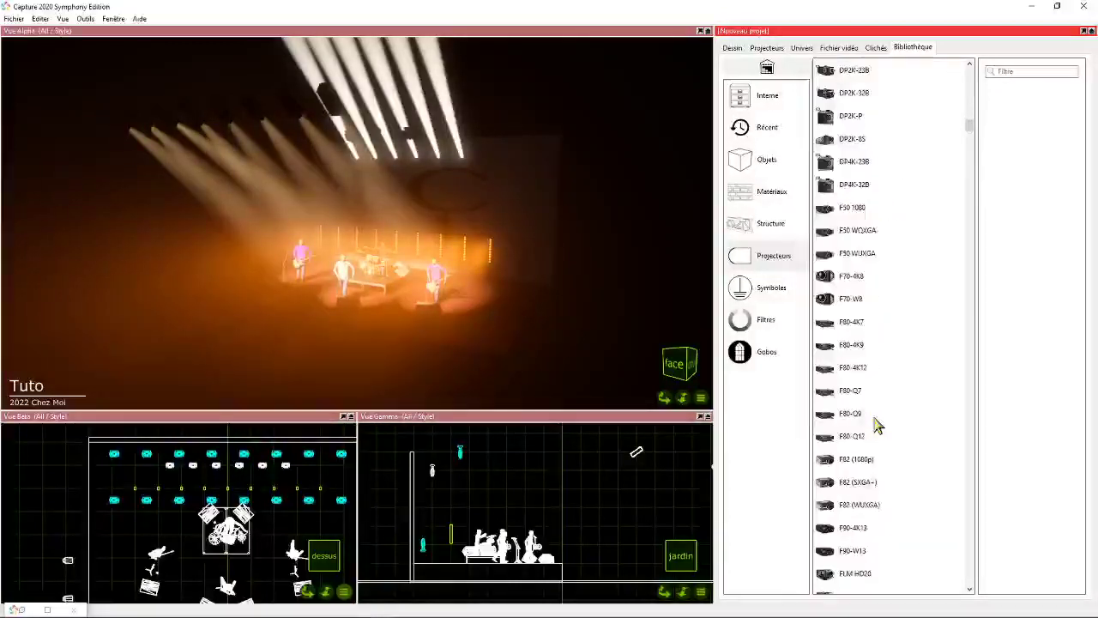
{"action": "scroll", "coordinate": [894, 415], "scroll_direction": "up", "scroll_amount": 15}
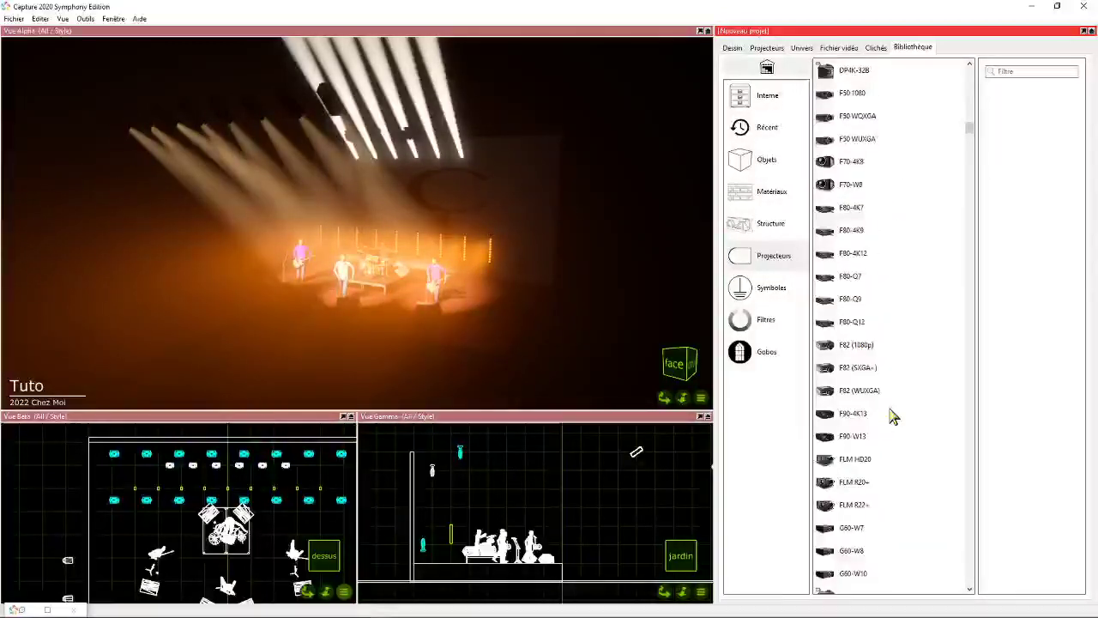
{"action": "scroll", "coordinate": [901, 413], "scroll_direction": "up", "scroll_amount": 3}
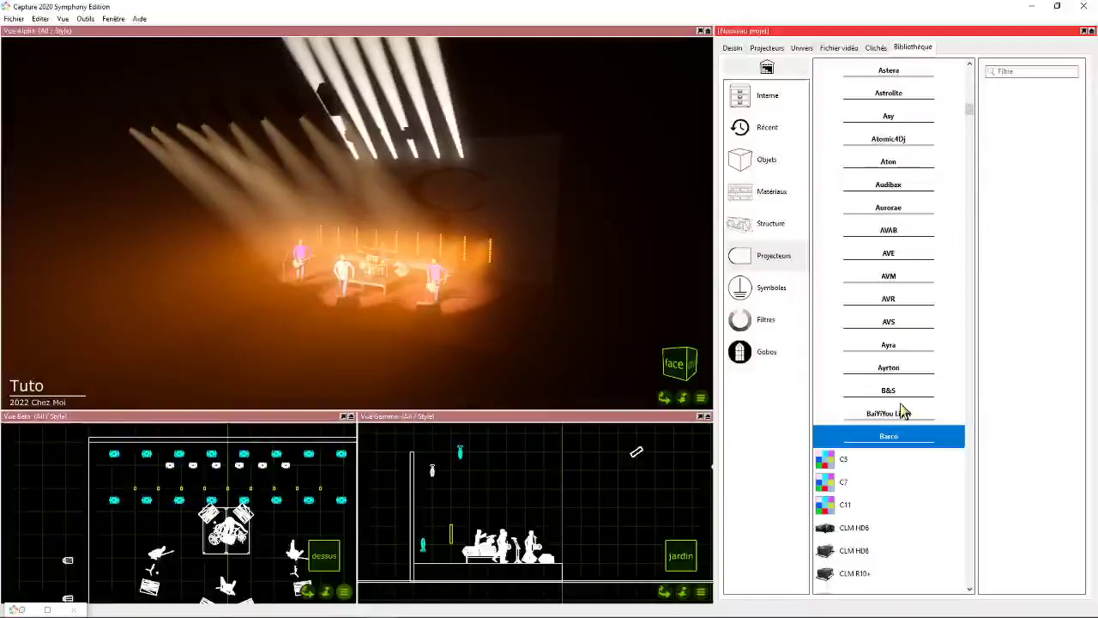
{"action": "scroll", "coordinate": [892, 410], "scroll_direction": "up", "scroll_amount": 10}
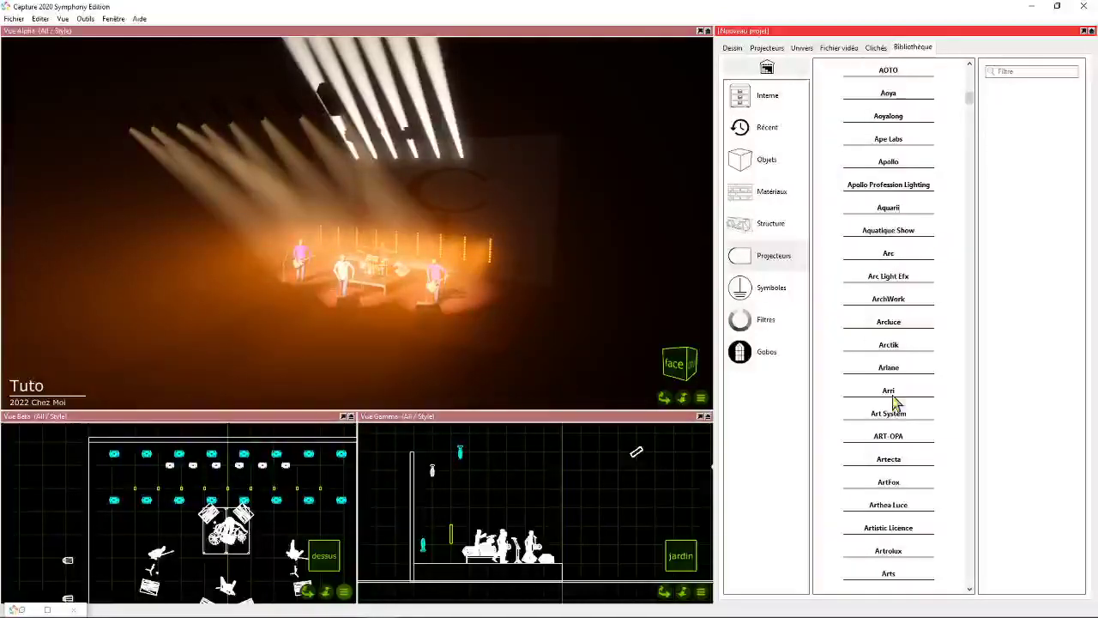
{"action": "mouse_move", "coordinate": [969, 100]}
{"action": "left_mouse_down"}
{"action": "mouse_move", "coordinate": [975, 72]}
{"action": "mouse_move", "coordinate": [972, 106]}
{"action": "left_mouse_up"}
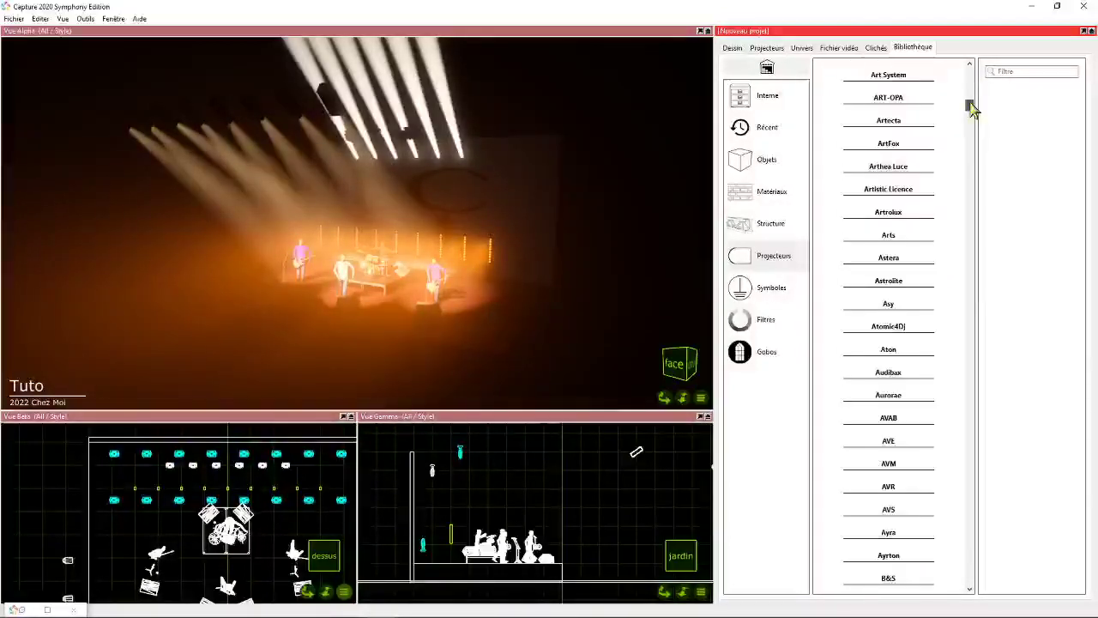
{"action": "scroll", "coordinate": [885, 288], "scroll_direction": "down", "scroll_amount": 6}
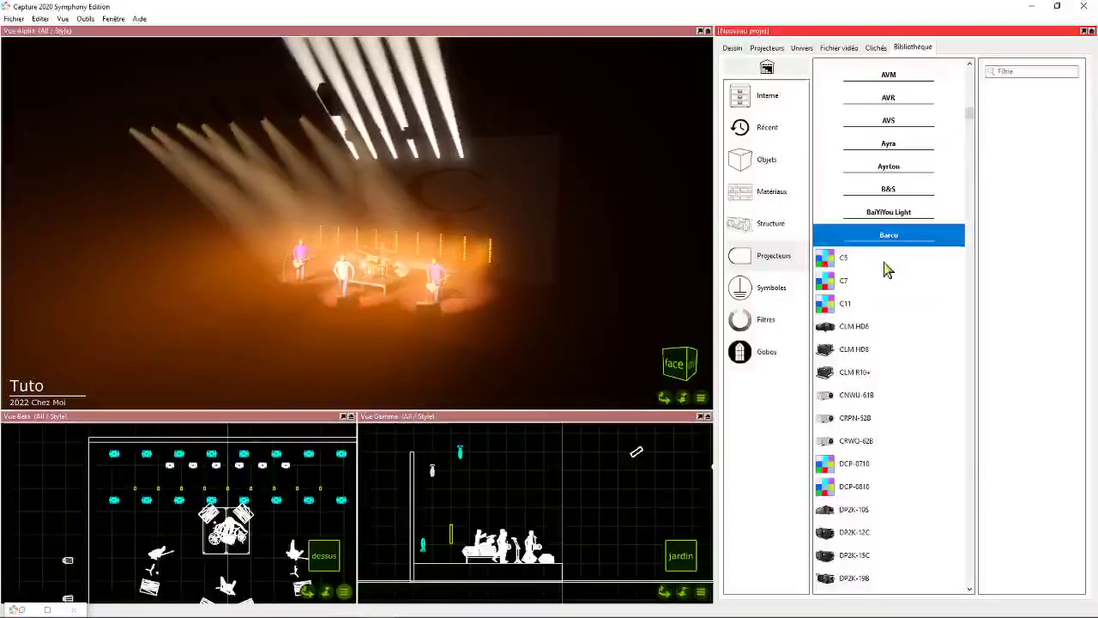
{"action": "scroll", "coordinate": [869, 262], "scroll_direction": "down", "scroll_amount": 2}
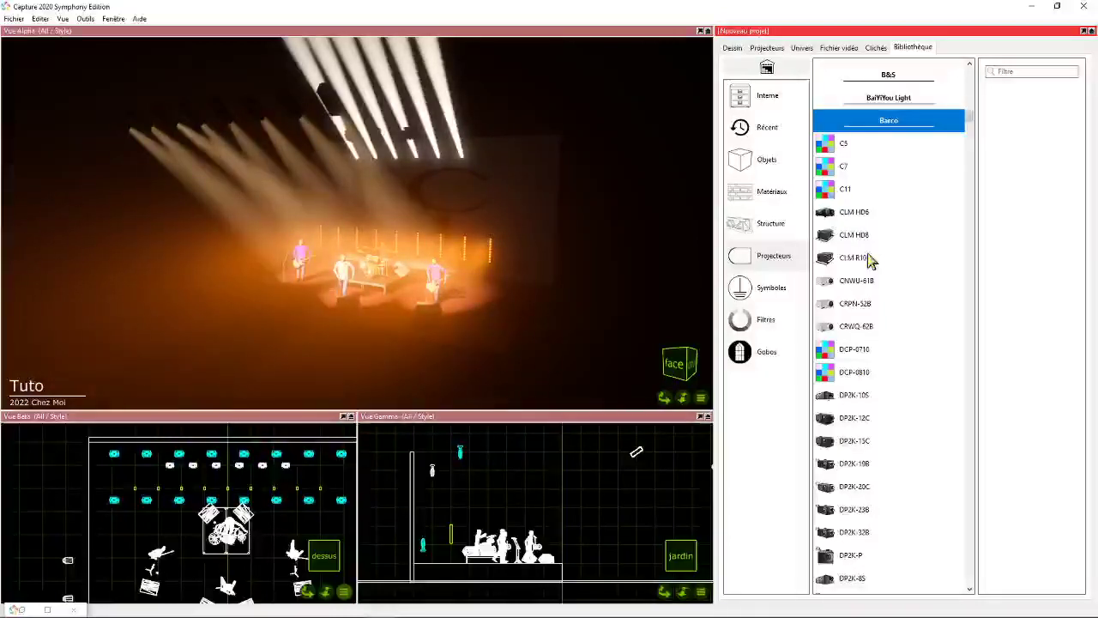
- Collapse Barco's models and examine the manufacturers from BargeHeights through Cyclops Lighting
{"action": "left_click", "coordinate": [889, 120]}
{"action": "scroll", "coordinate": [897, 312], "scroll_direction": "down", "scroll_amount": 6}
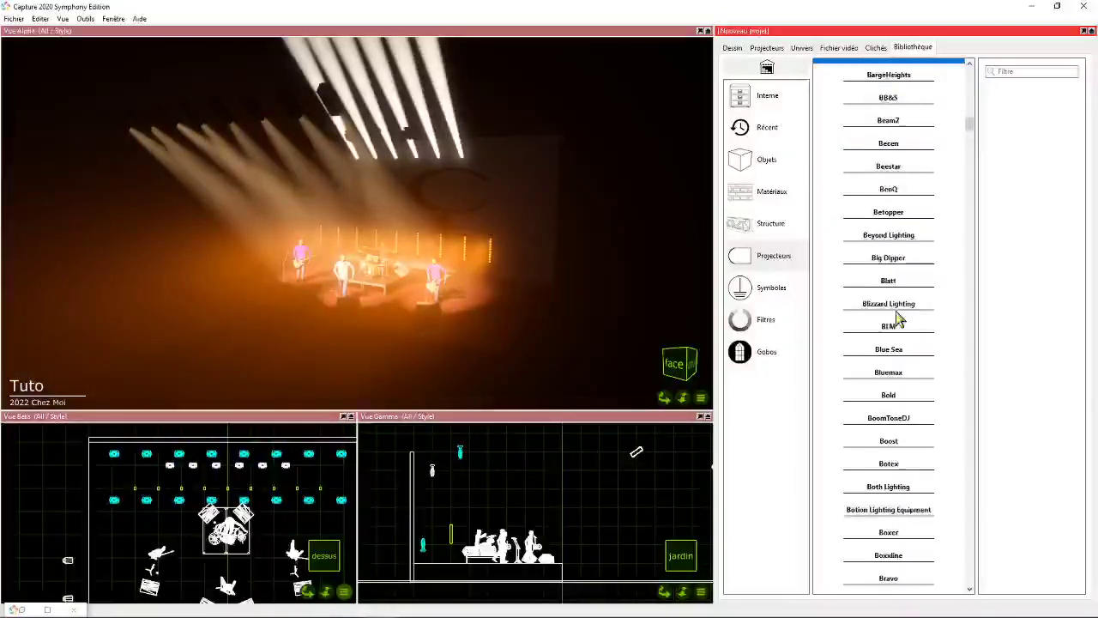
{"action": "scroll", "coordinate": [901, 399], "scroll_direction": "down", "scroll_amount": 4}
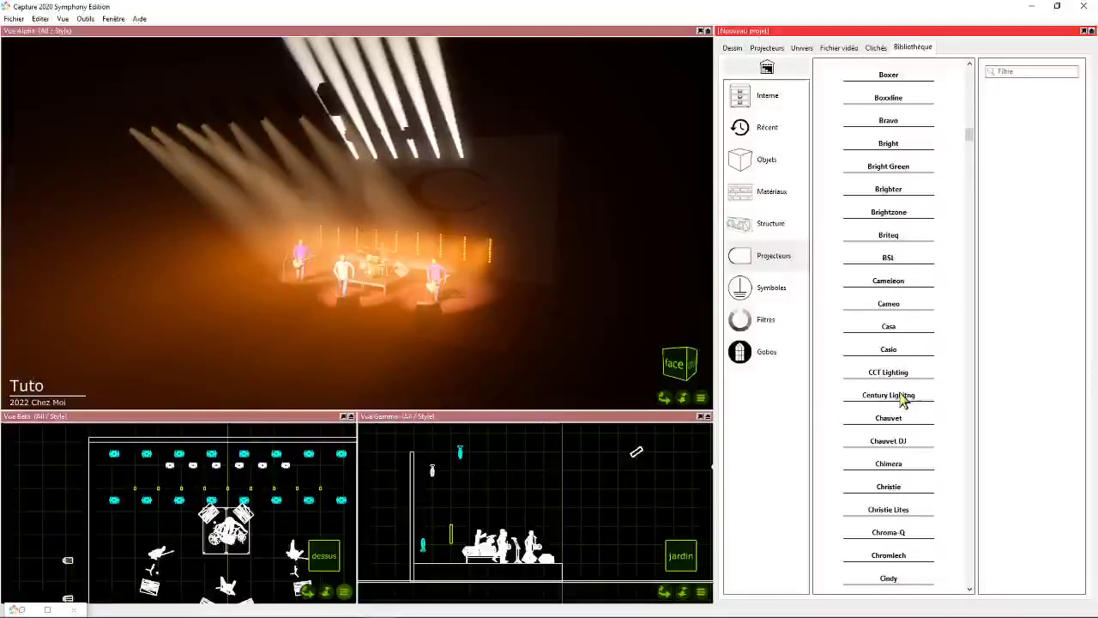
{"action": "scroll", "coordinate": [889, 433], "scroll_direction": "down", "scroll_amount": 2}
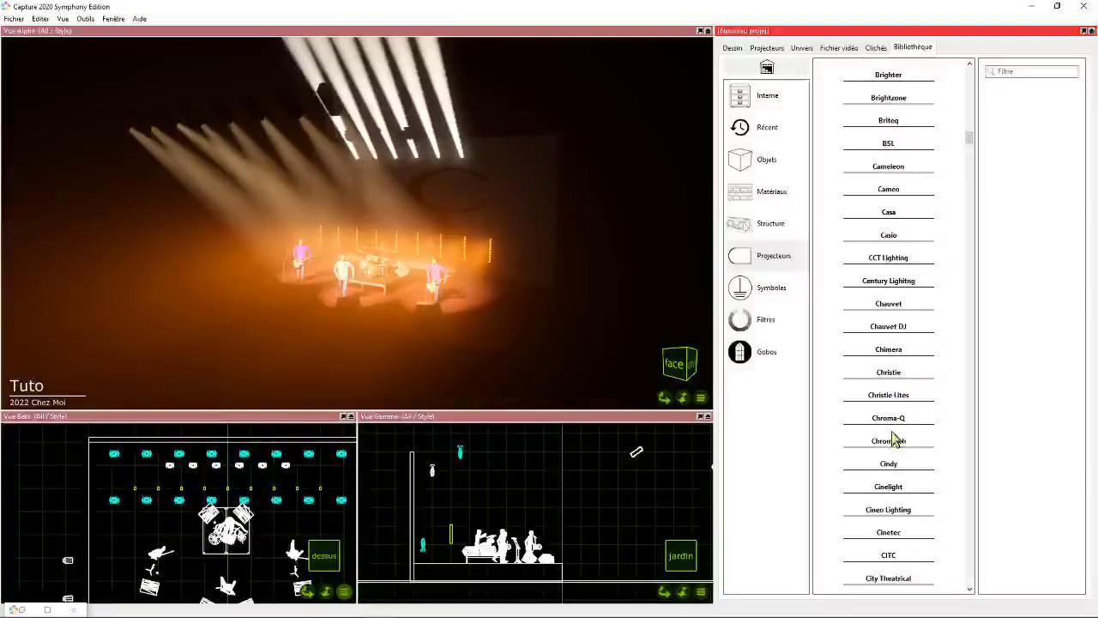
{"action": "scroll", "coordinate": [895, 488], "scroll_direction": "down", "scroll_amount": 5}
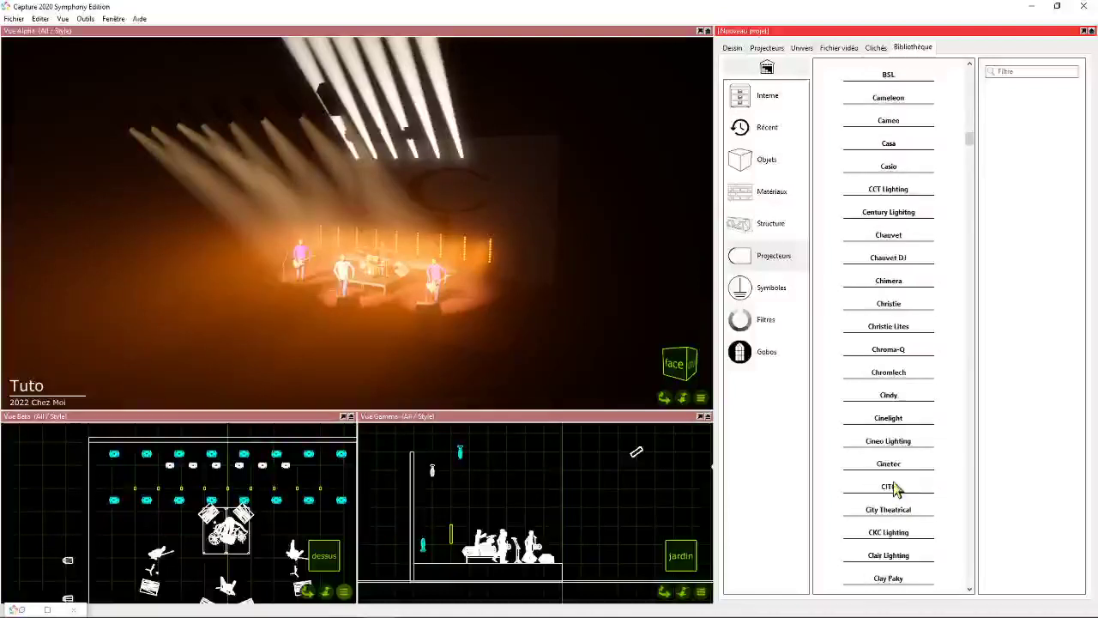
{"action": "scroll", "coordinate": [892, 503], "scroll_direction": "down", "scroll_amount": 5}
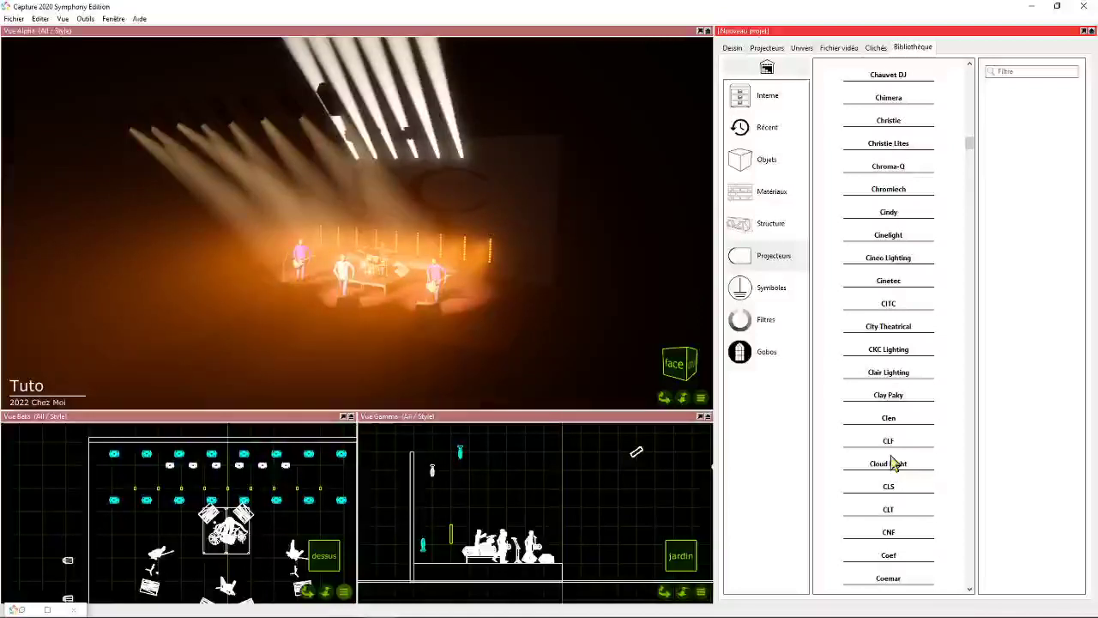
{"action": "scroll", "coordinate": [883, 430], "scroll_direction": "down", "scroll_amount": 14}
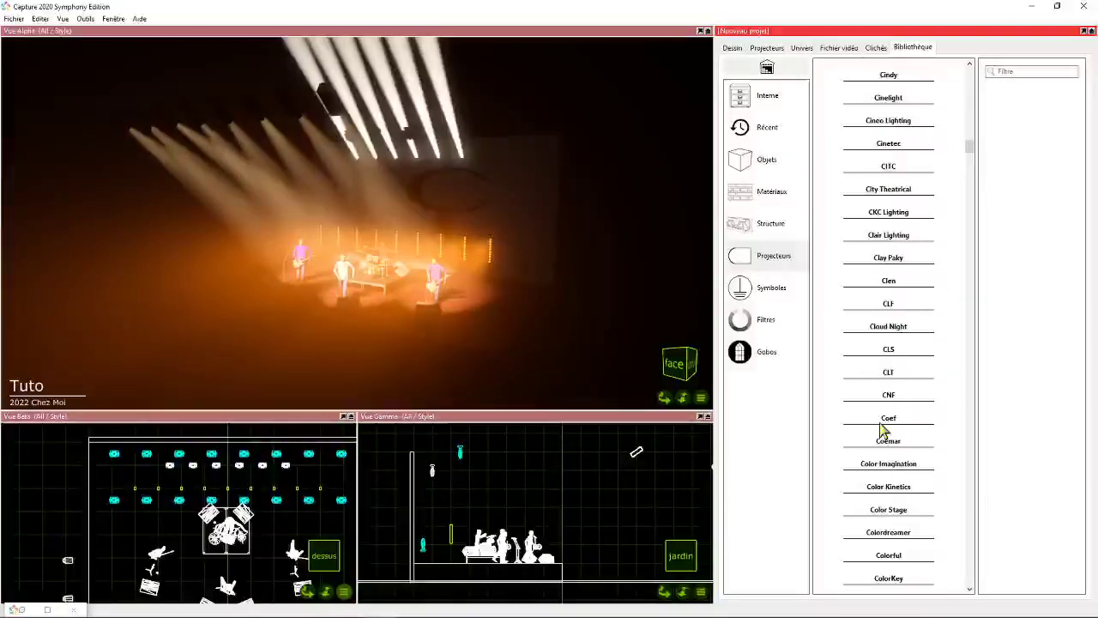
{"action": "scroll", "coordinate": [886, 438], "scroll_direction": "down", "scroll_amount": 14}
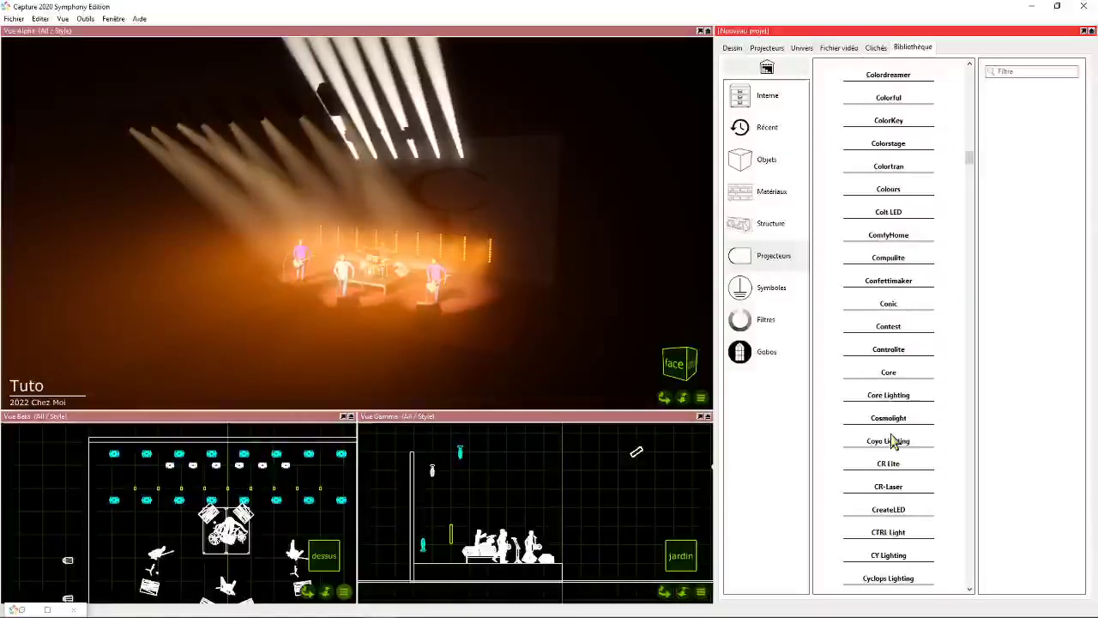
- Expand CreateLED and look through its LED panel models
{"action": "left_click", "coordinate": [881, 463]}
{"action": "scroll", "coordinate": [883, 429], "scroll_direction": "down", "scroll_amount": 4}
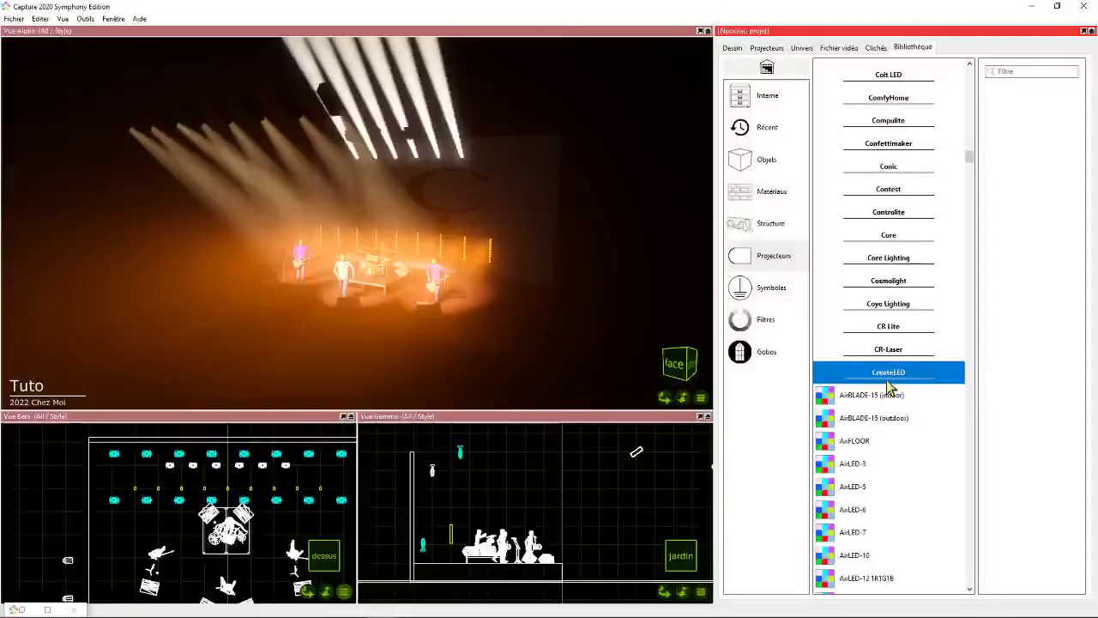
{"action": "scroll", "coordinate": [883, 403], "scroll_direction": "down", "scroll_amount": 7}
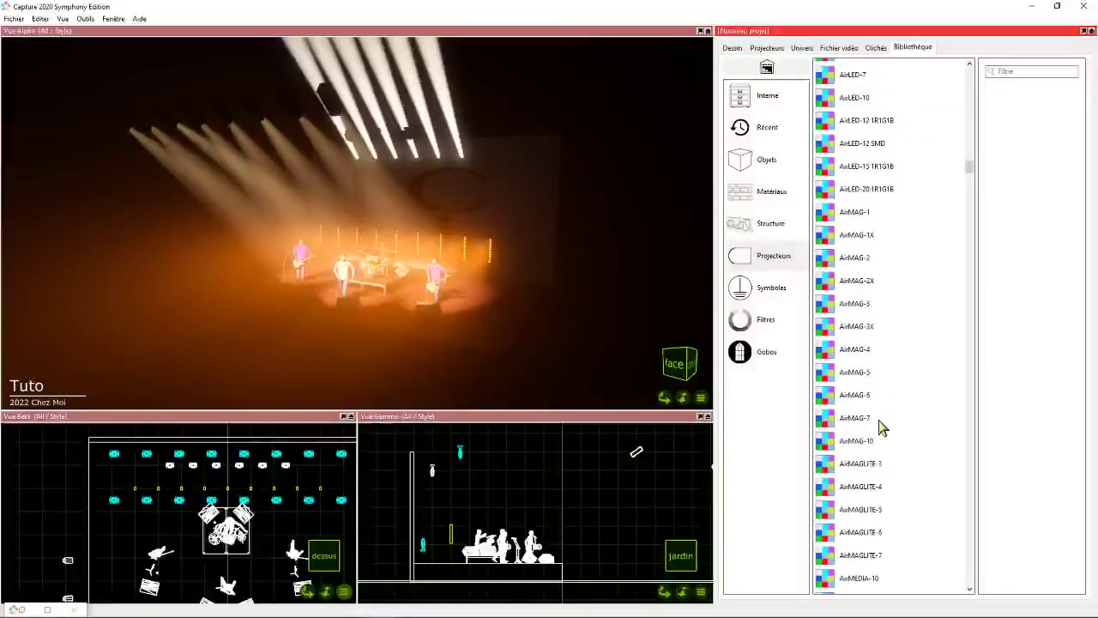
{"action": "scroll", "coordinate": [881, 426], "scroll_direction": "down", "scroll_amount": 5}
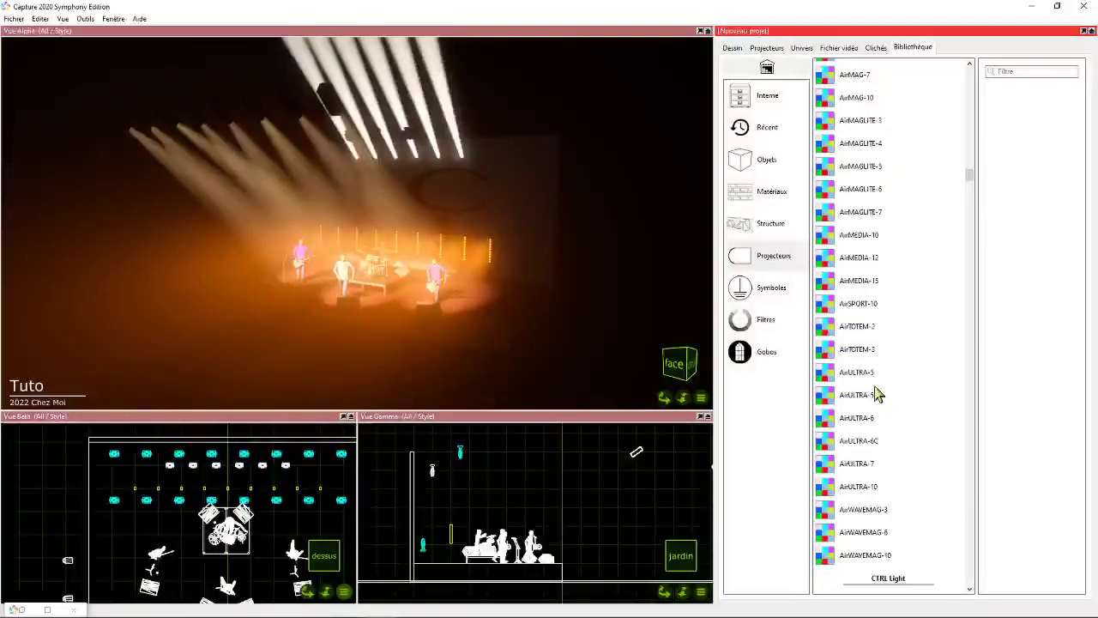
- Look through CreateLED's Air-series LED panel models once more, and collapse the manufacturer's list
{"action": "scroll", "coordinate": [883, 396], "scroll_direction": "up", "scroll_amount": 6}
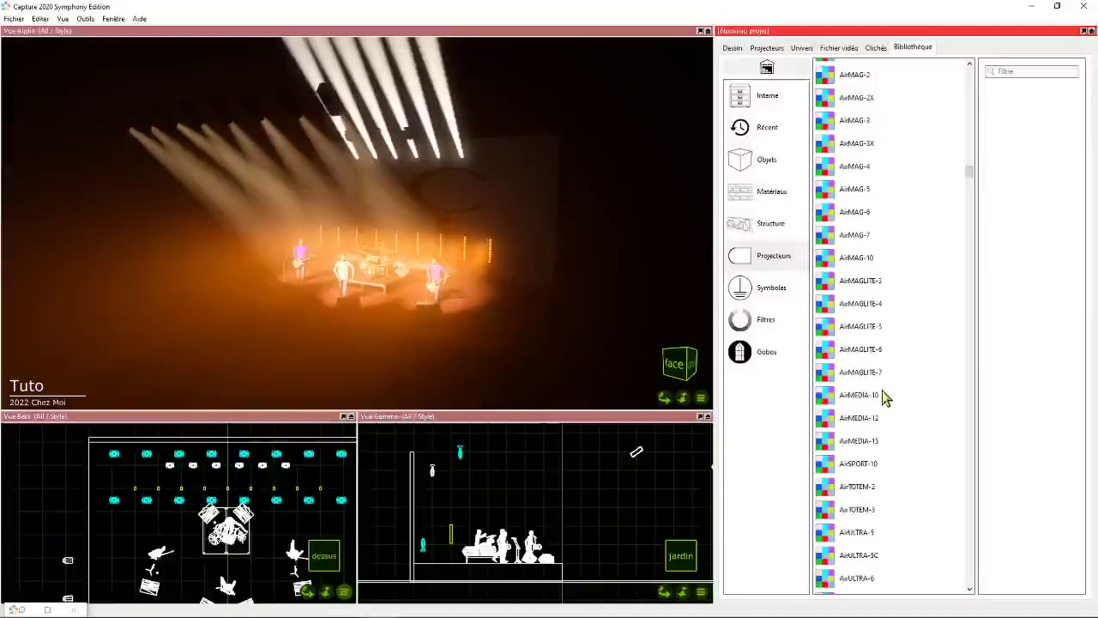
{"action": "scroll", "coordinate": [886, 397], "scroll_direction": "up", "scroll_amount": 3}
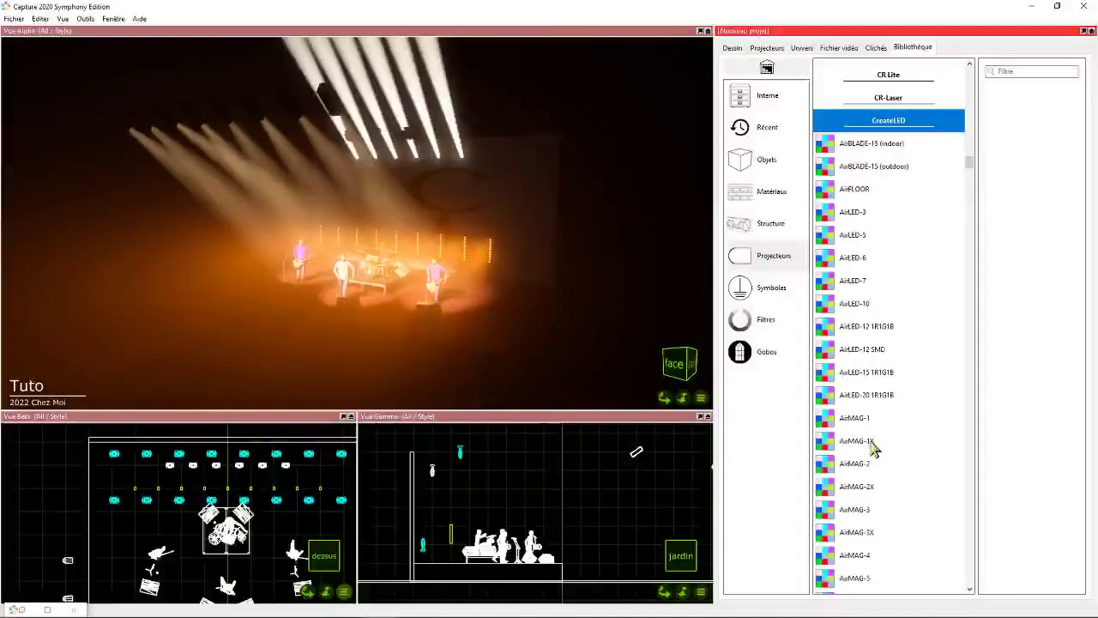
{"action": "scroll", "coordinate": [887, 392], "scroll_direction": "down", "scroll_amount": 5}
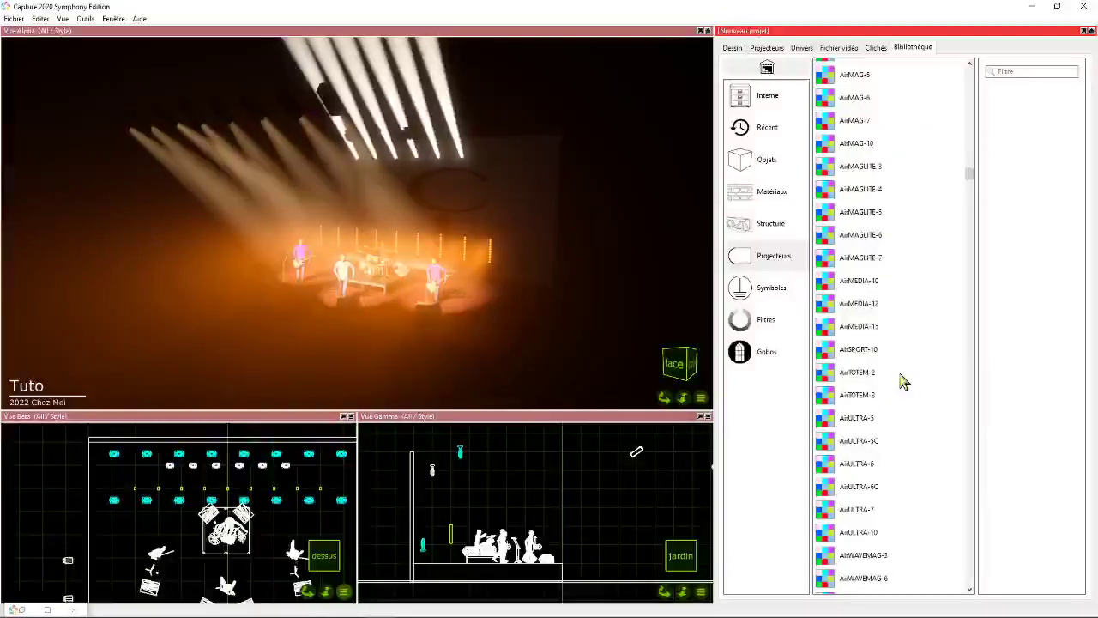
{"action": "scroll", "coordinate": [901, 381], "scroll_direction": "down", "scroll_amount": 5}
{"action": "scroll", "coordinate": [892, 385], "scroll_direction": "up", "scroll_amount": 9}
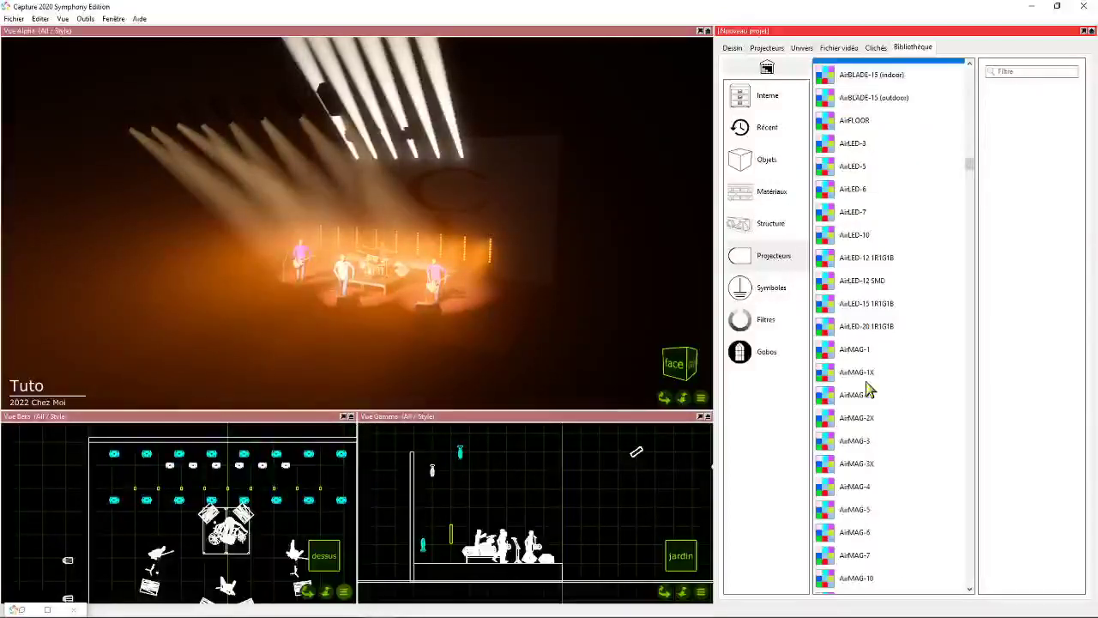
{"action": "scroll", "coordinate": [875, 381], "scroll_direction": "up", "scroll_amount": 1}
{"action": "scroll", "coordinate": [877, 380], "scroll_direction": "down", "scroll_amount": 2}
{"action": "scroll", "coordinate": [877, 380], "scroll_direction": "up", "scroll_amount": 4}
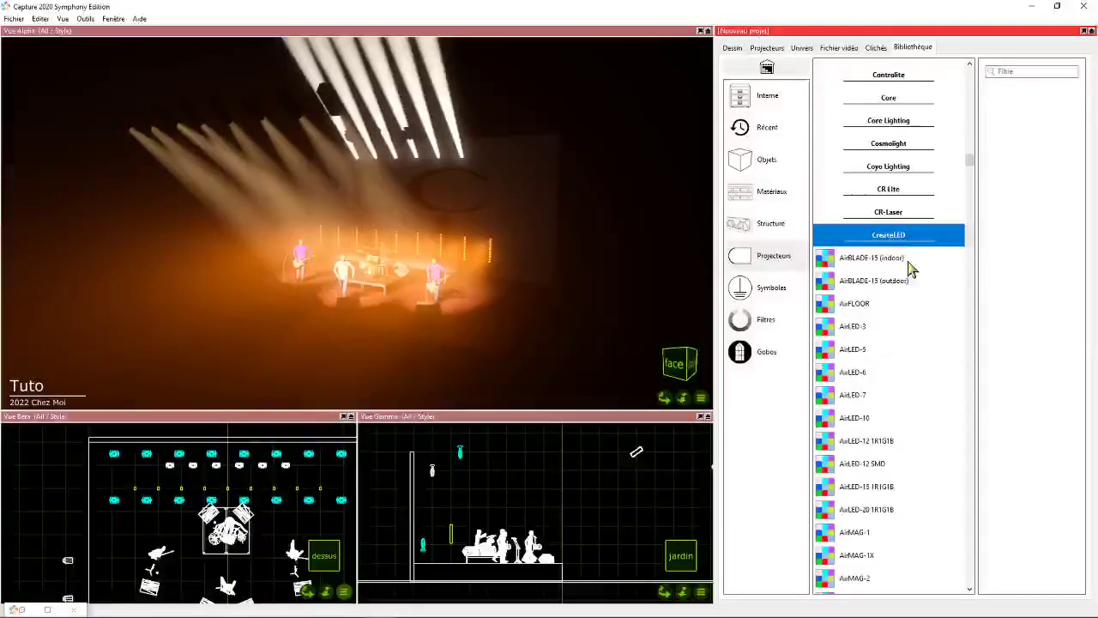
{"action": "left_click", "coordinate": [892, 235]}
- Browse the fixture manufacturers from D through G, and expand Generic
{"action": "scroll", "coordinate": [897, 378], "scroll_direction": "down", "scroll_amount": 8}
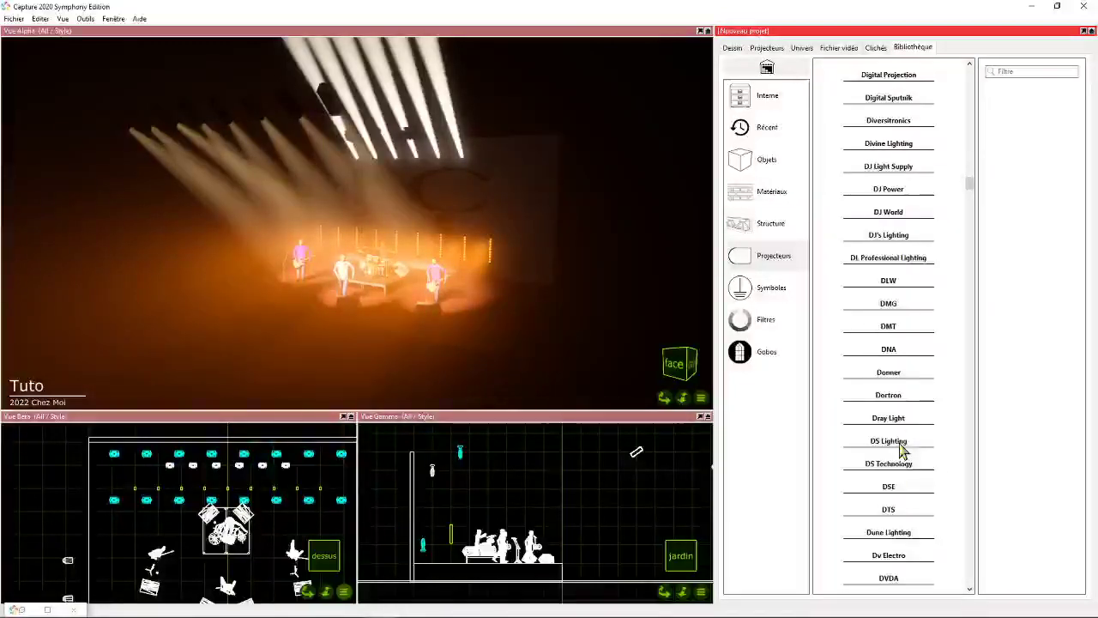
{"action": "scroll", "coordinate": [901, 452], "scroll_direction": "down", "scroll_amount": 12}
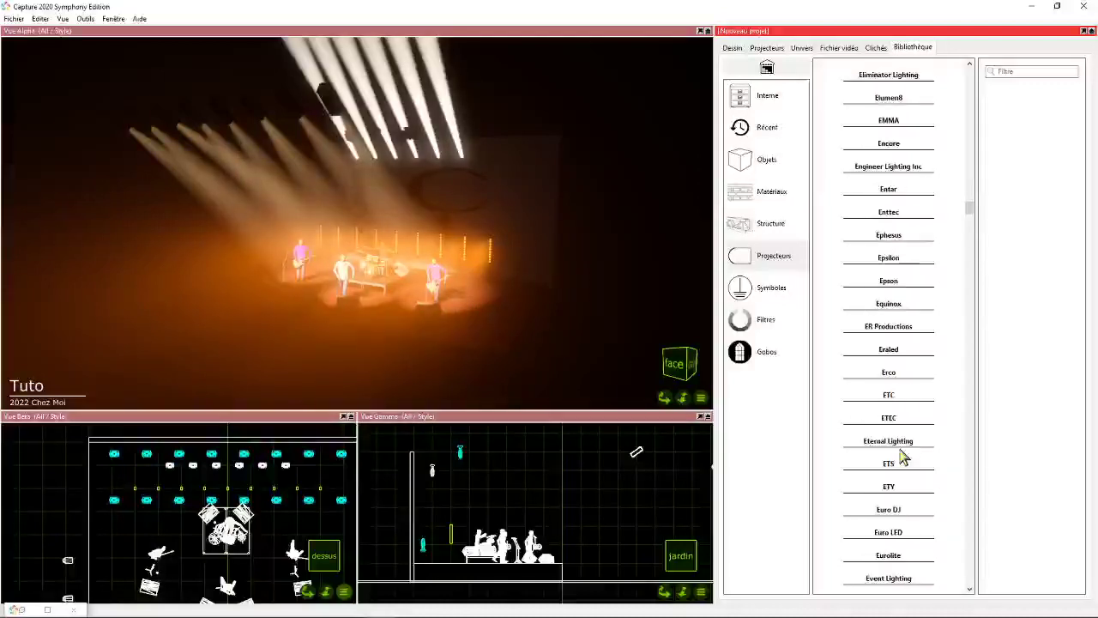
{"action": "scroll", "coordinate": [901, 459], "scroll_direction": "down", "scroll_amount": 10}
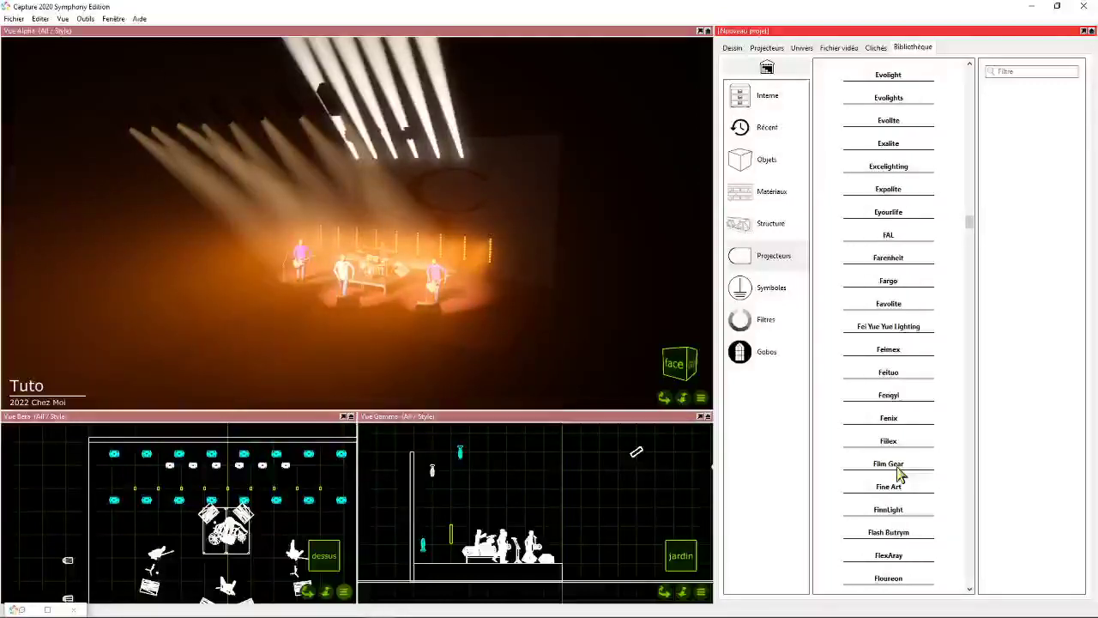
{"action": "scroll", "coordinate": [899, 471], "scroll_direction": "down", "scroll_amount": 11}
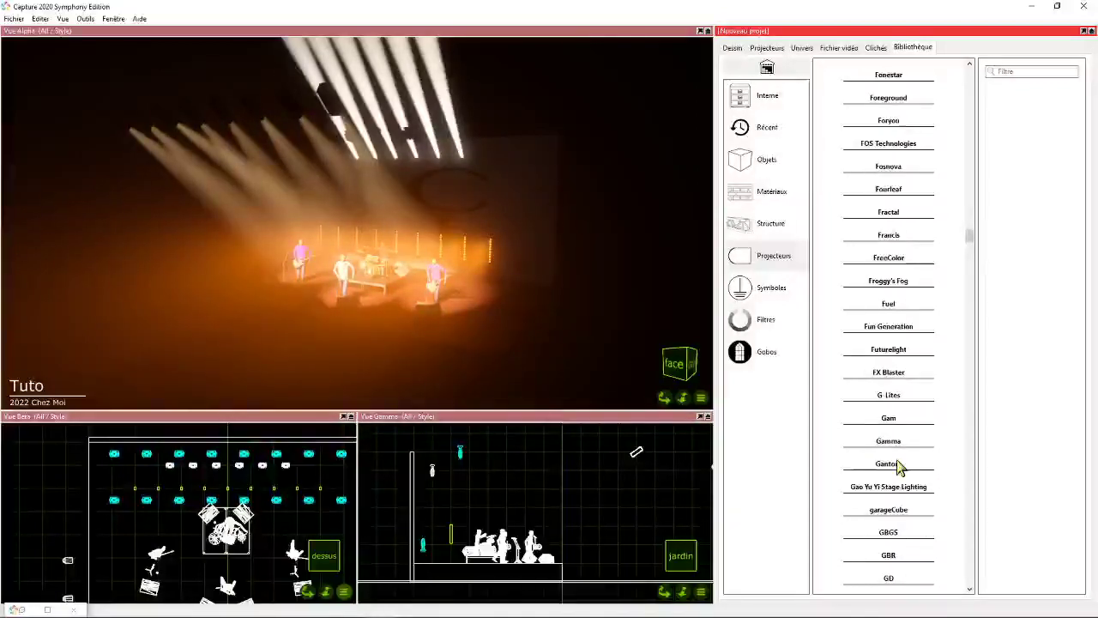
{"action": "scroll", "coordinate": [898, 466], "scroll_direction": "down", "scroll_amount": 4}
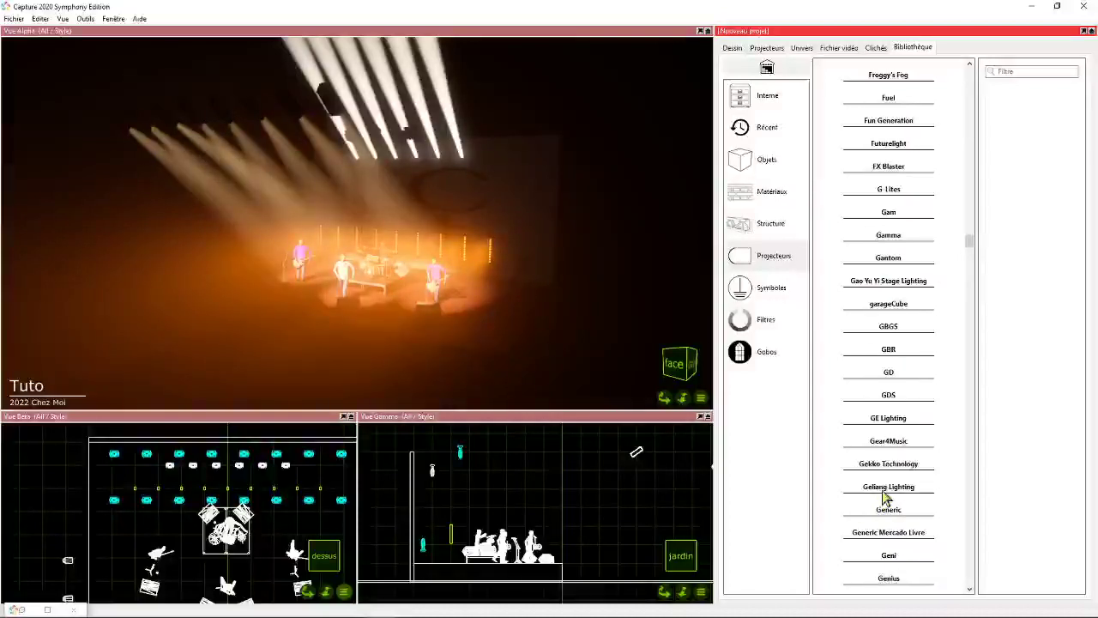
{"action": "scroll", "coordinate": [892, 489], "scroll_direction": "down", "scroll_amount": 1}
{"action": "left_click", "coordinate": [888, 463]}
- Place a Generic LED Panel in the plan view near the upstage wall
{"action": "scroll", "coordinate": [890, 395], "scroll_direction": "down", "scroll_amount": 4}
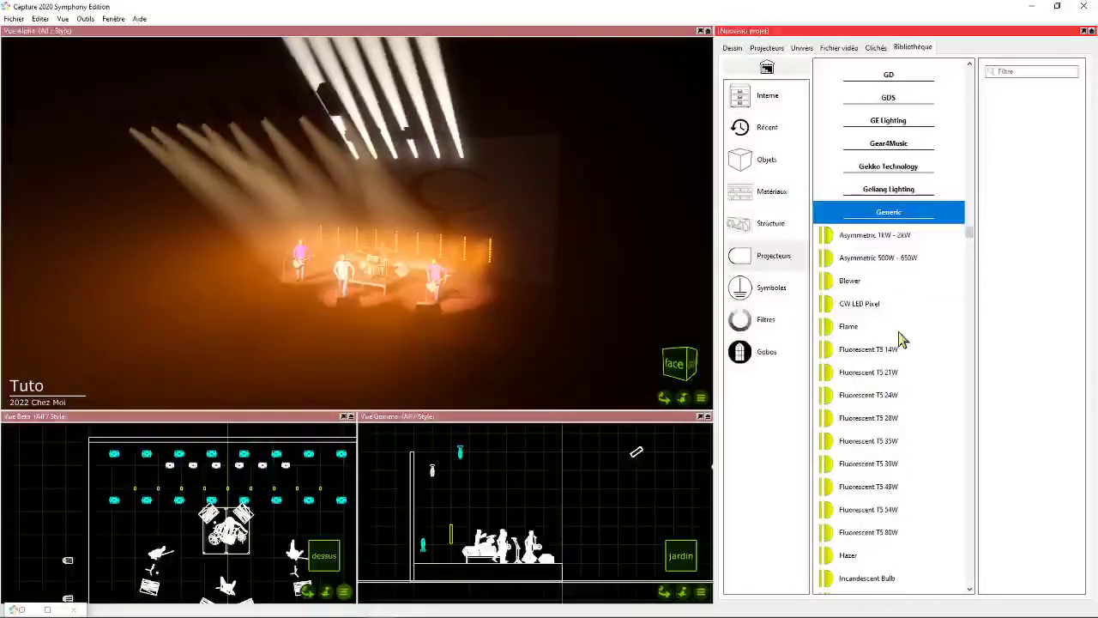
{"action": "scroll", "coordinate": [900, 340], "scroll_direction": "down", "scroll_amount": 5}
{"action": "left_click", "coordinate": [839, 359]}
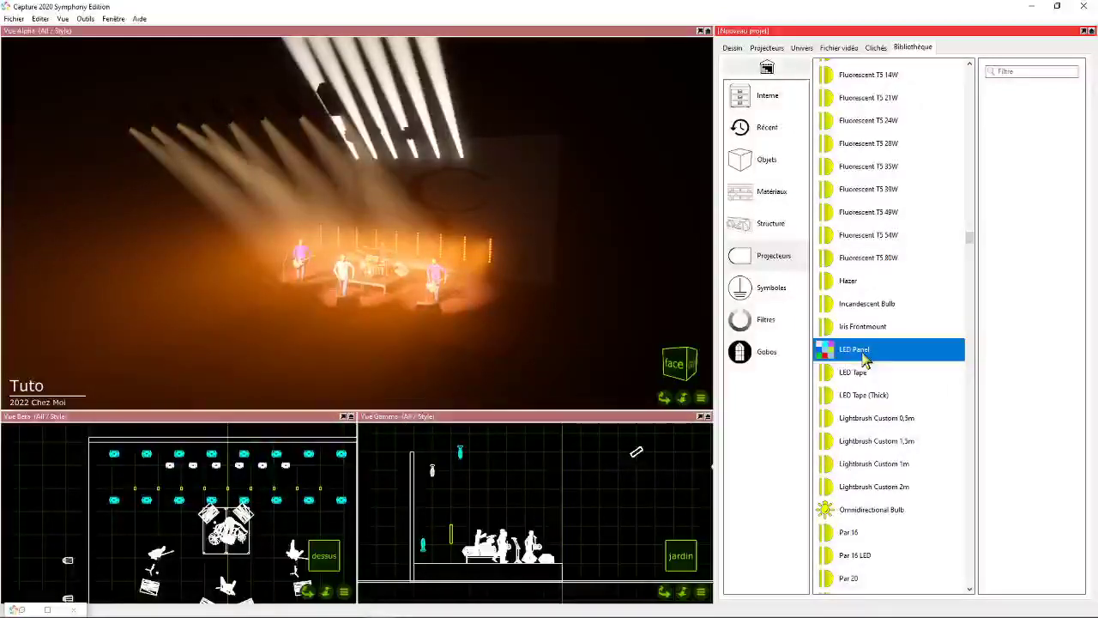
{"action": "left_click_drag", "start_coordinate": [857, 354], "coordinate": [161, 452]}
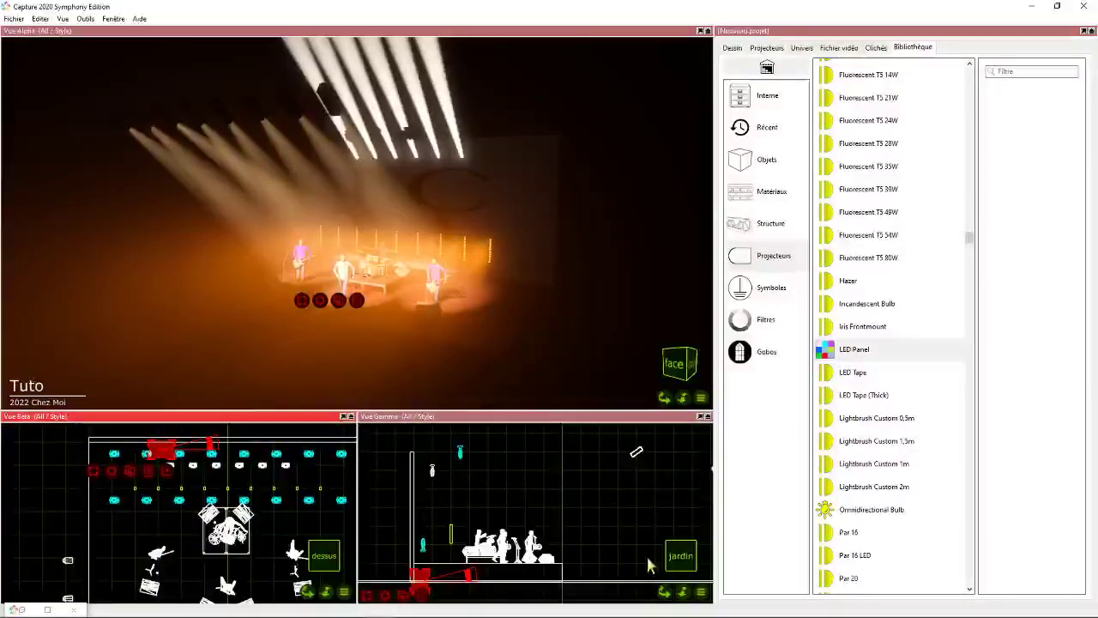
- Set Vue Gamma to the front view and move the LED panel up off the floor, outside the stage's left side
{"action": "left_click_drag", "start_coordinate": [665, 592], "coordinate": [576, 598]}
{"action": "double_click", "coordinate": [665, 592]}
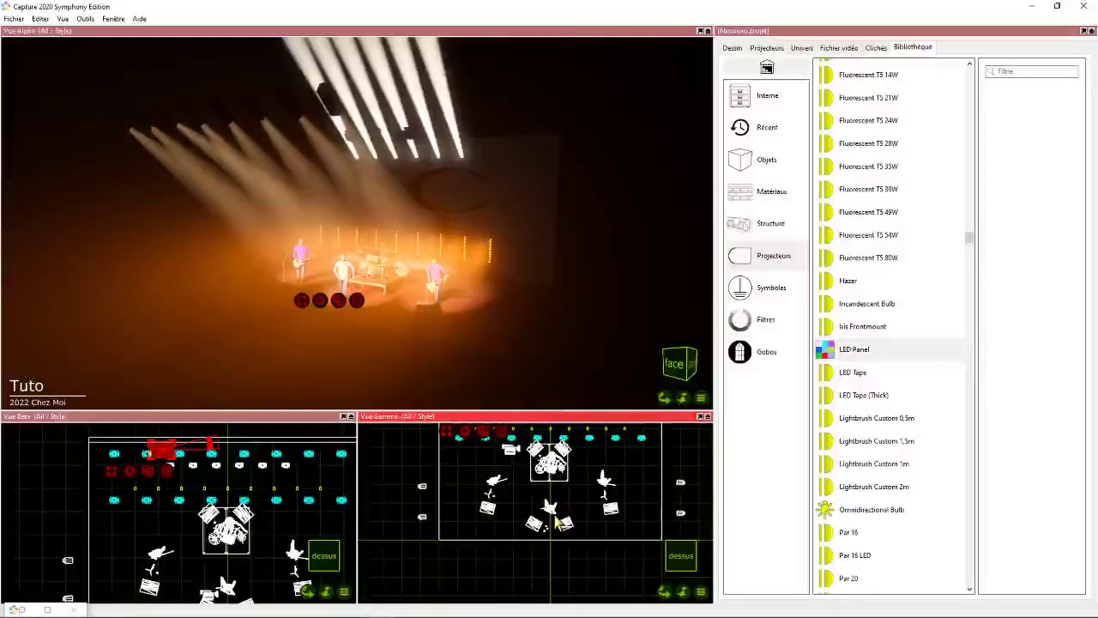
{"action": "key", "text": "f"}
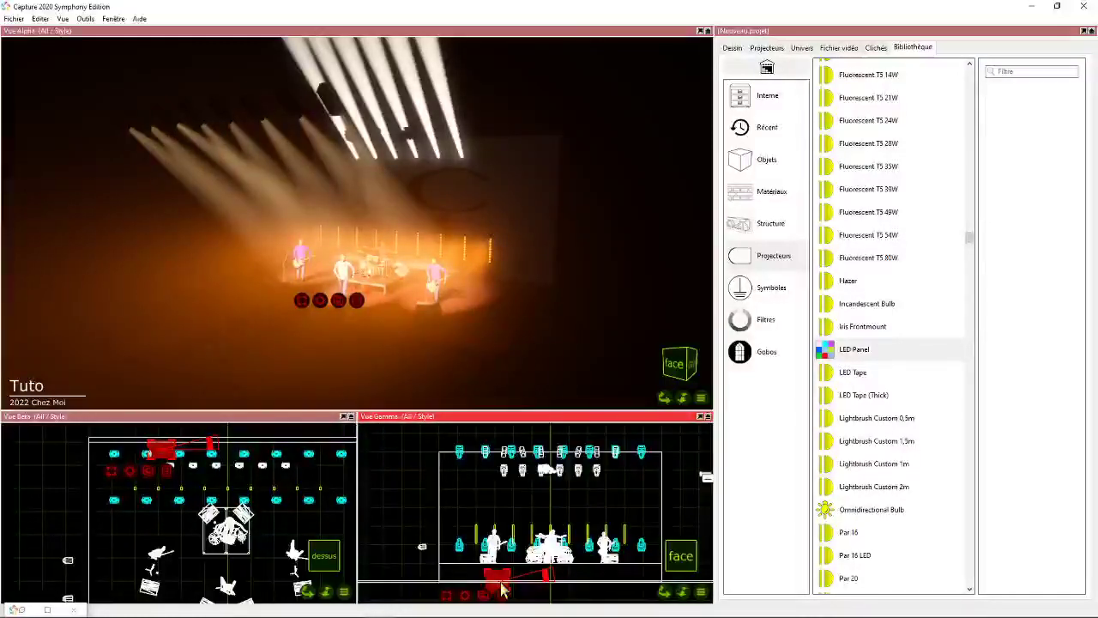
{"action": "left_click_drag", "start_coordinate": [502, 592], "coordinate": [386, 510]}
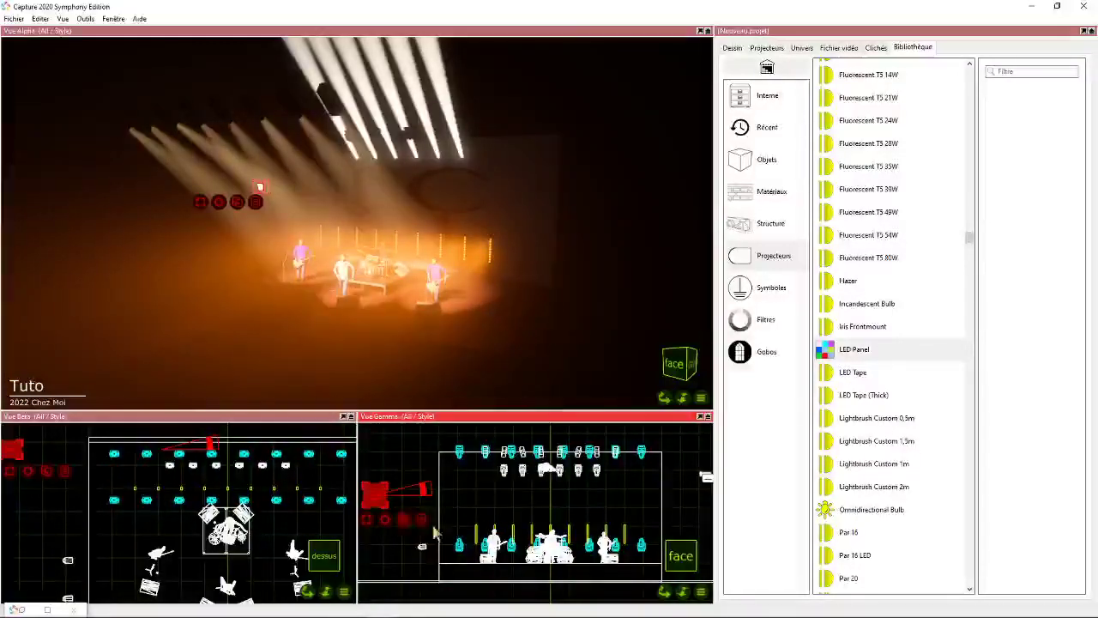
- Duplicate the LED panel and the resulting pair to form a row of four adjoining panels, and select them all
{"action": "left_click", "coordinate": [677, 591]}
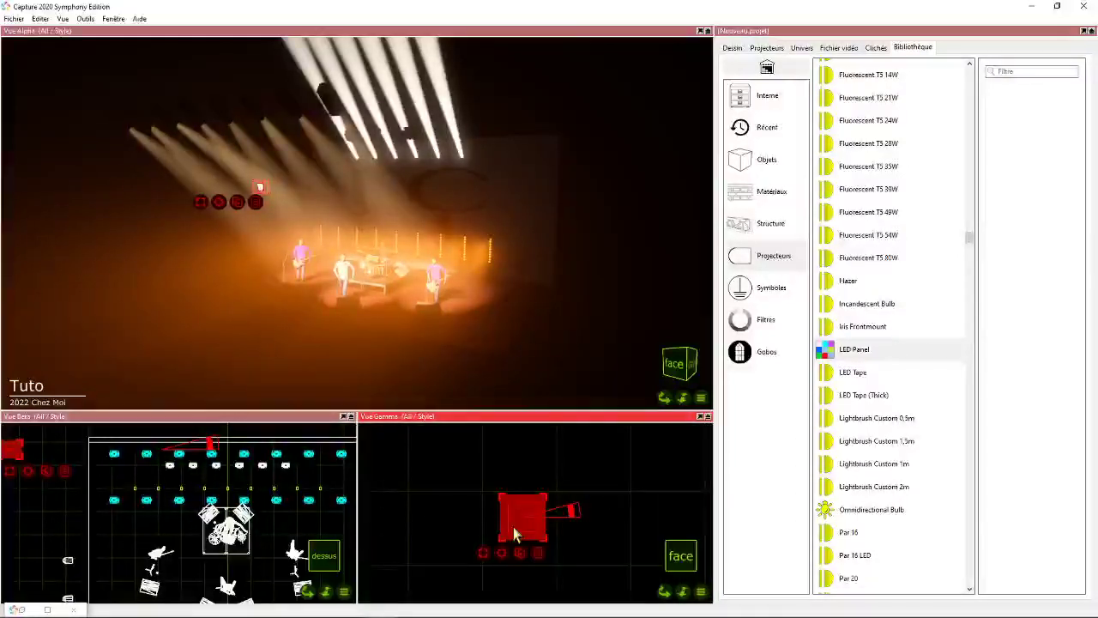
{"action": "left_click_drag", "start_coordinate": [515, 533], "coordinate": [503, 514]}
{"action": "left_click", "coordinate": [526, 519]}
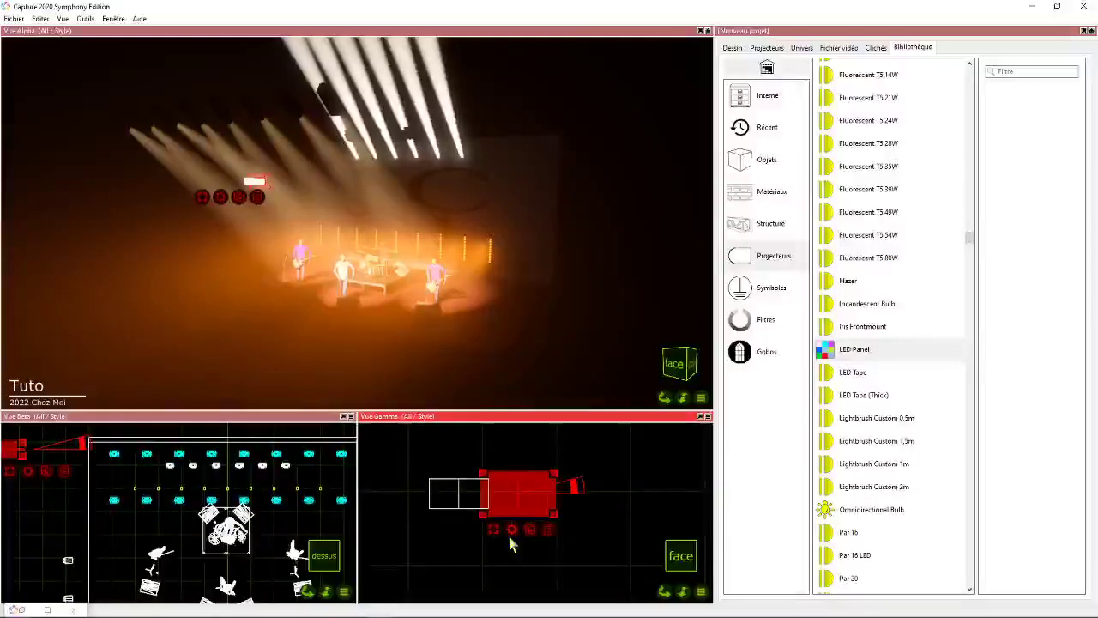
{"action": "right_click", "coordinate": [510, 543]}
{"action": "left_click", "coordinate": [528, 552]}
{"action": "left_click_drag", "start_coordinate": [386, 456], "coordinate": [547, 534]}
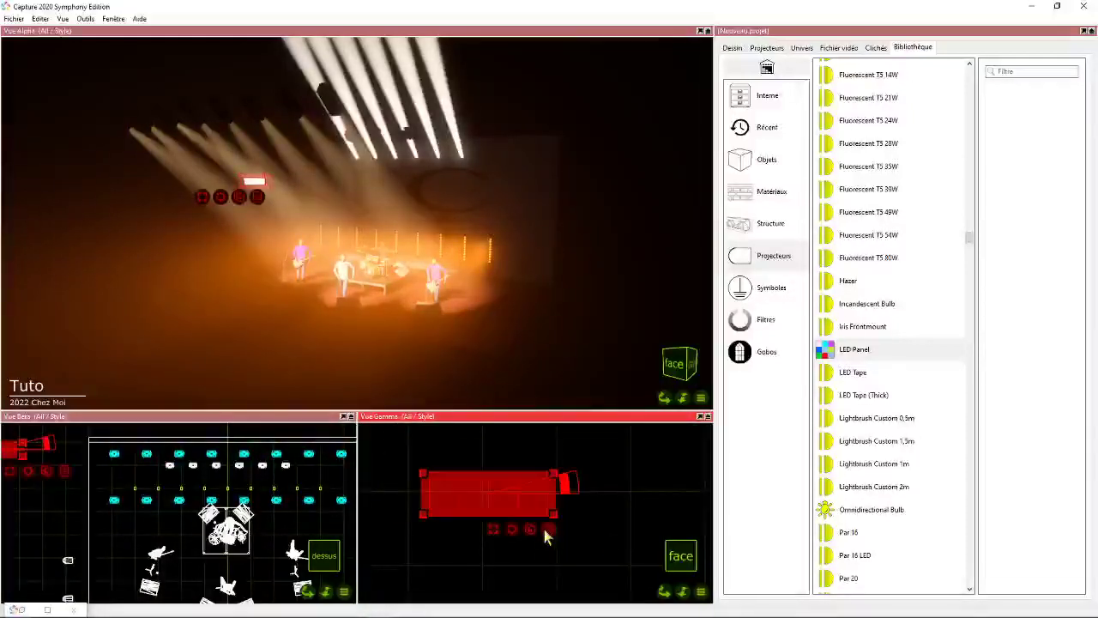
- Duplicate the four selected panels beside the originals to extend the row to eight
{"action": "key", "text": "ctrl+d"}
{"action": "left_click_drag", "start_coordinate": [619, 504], "coordinate": [591, 502]}
{"action": "left_click", "coordinate": [542, 537]}
{"action": "scroll", "coordinate": [588, 495], "scroll_direction": "up", "scroll_amount": 3}
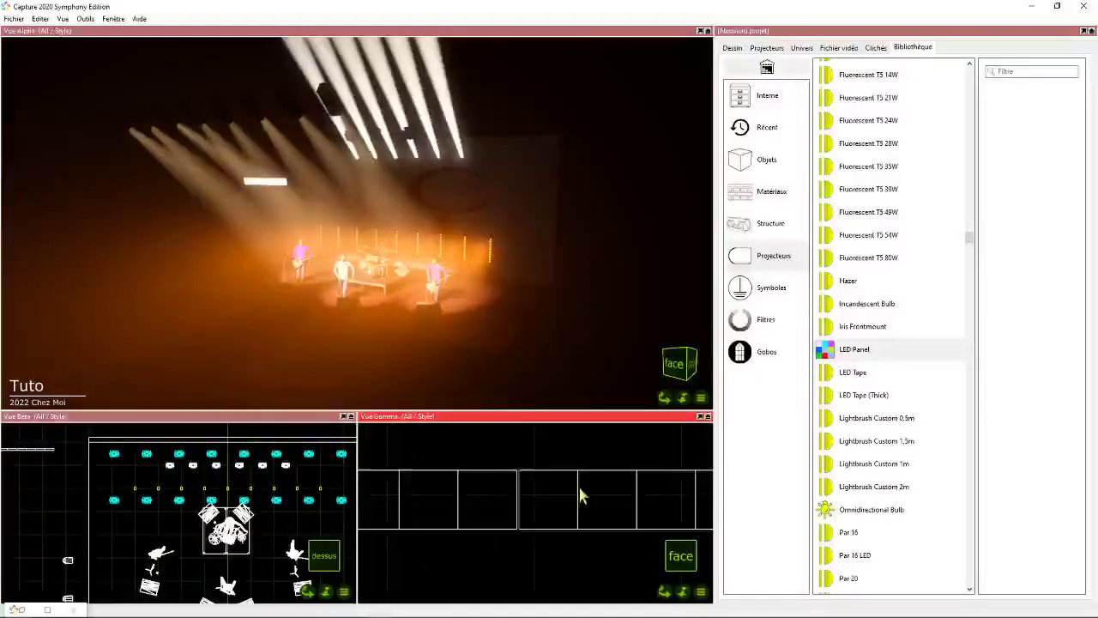
{"action": "scroll", "coordinate": [566, 492], "scroll_direction": "down", "scroll_amount": 3}
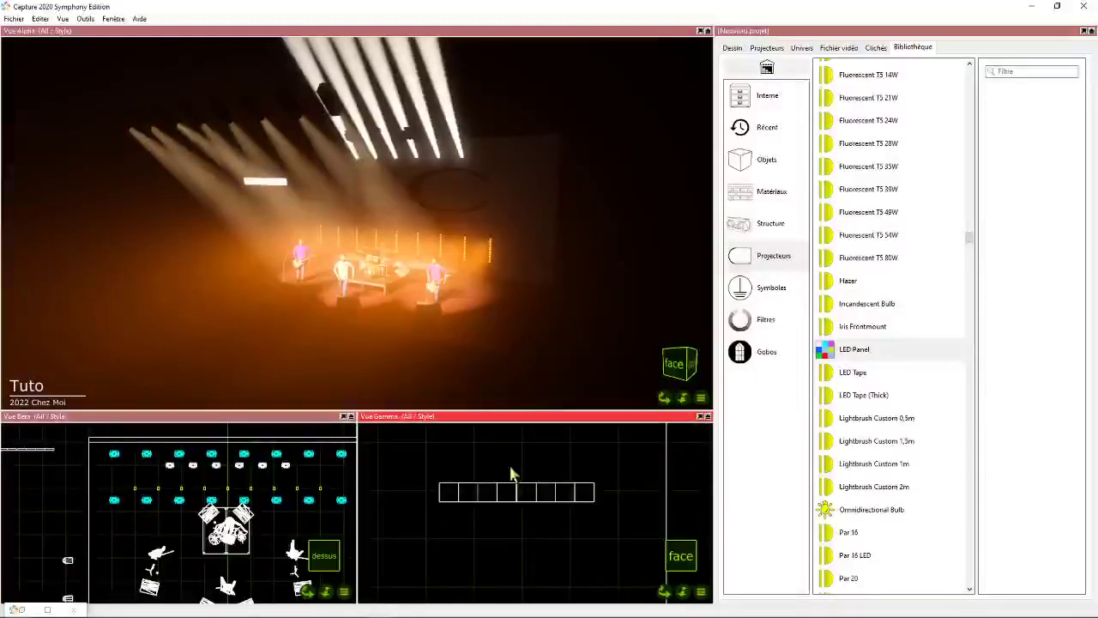
- Shift the four right-hand panels flush against the left half of the row
{"action": "left_click_drag", "start_coordinate": [508, 464], "coordinate": [624, 525]}
{"action": "left_click_drag", "start_coordinate": [544, 497], "coordinate": [542, 493]}
{"action": "left_click", "coordinate": [512, 519]}
{"action": "scroll", "coordinate": [510, 506], "scroll_direction": "up", "scroll_amount": 3}
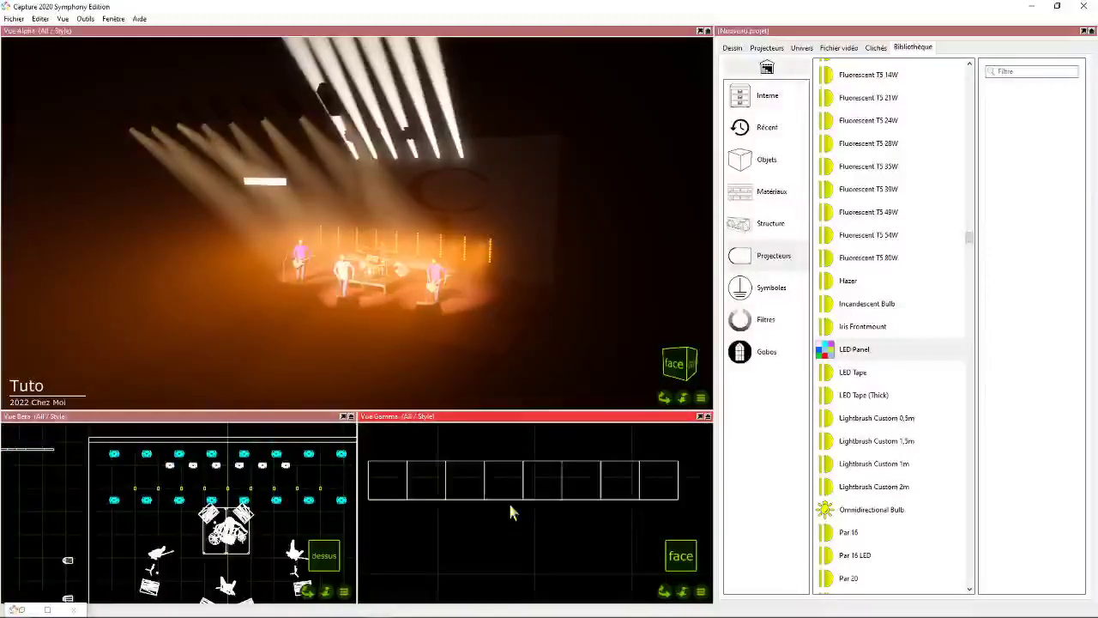
- Duplicate the eight-panel row directly beneath itself to make a two-row LED wall
{"action": "scroll", "coordinate": [509, 506], "scroll_direction": "down", "scroll_amount": 3}
{"action": "left_click_drag", "start_coordinate": [427, 464], "coordinate": [623, 549]}
{"action": "left_click", "coordinate": [446, 517]}
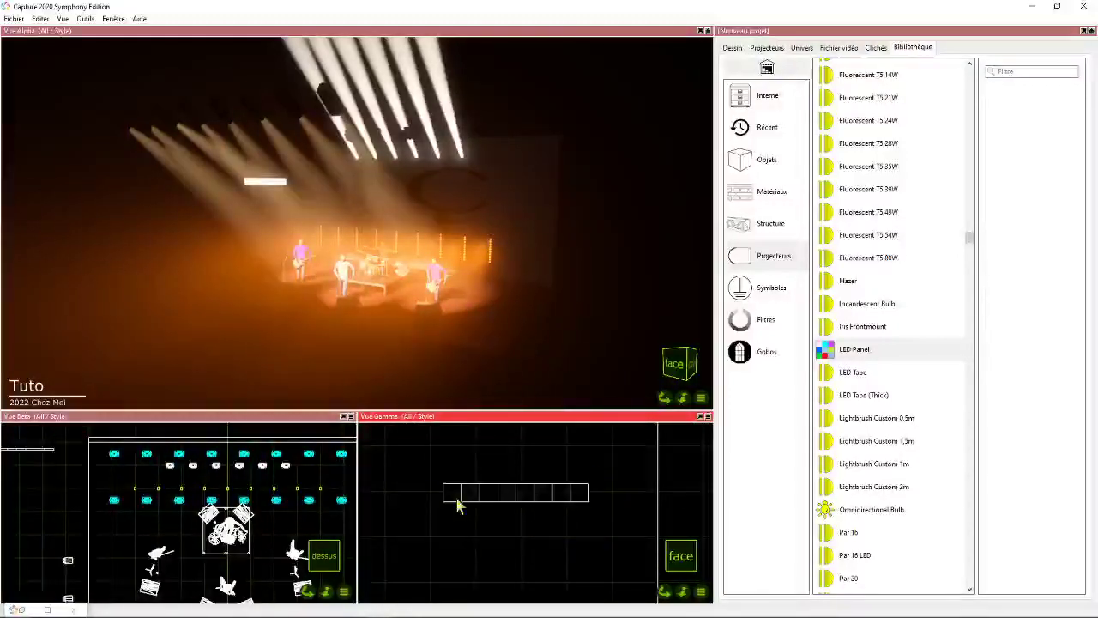
{"action": "left_click", "coordinate": [457, 500]}
{"action": "left_click_drag", "start_coordinate": [408, 470], "coordinate": [634, 566]}
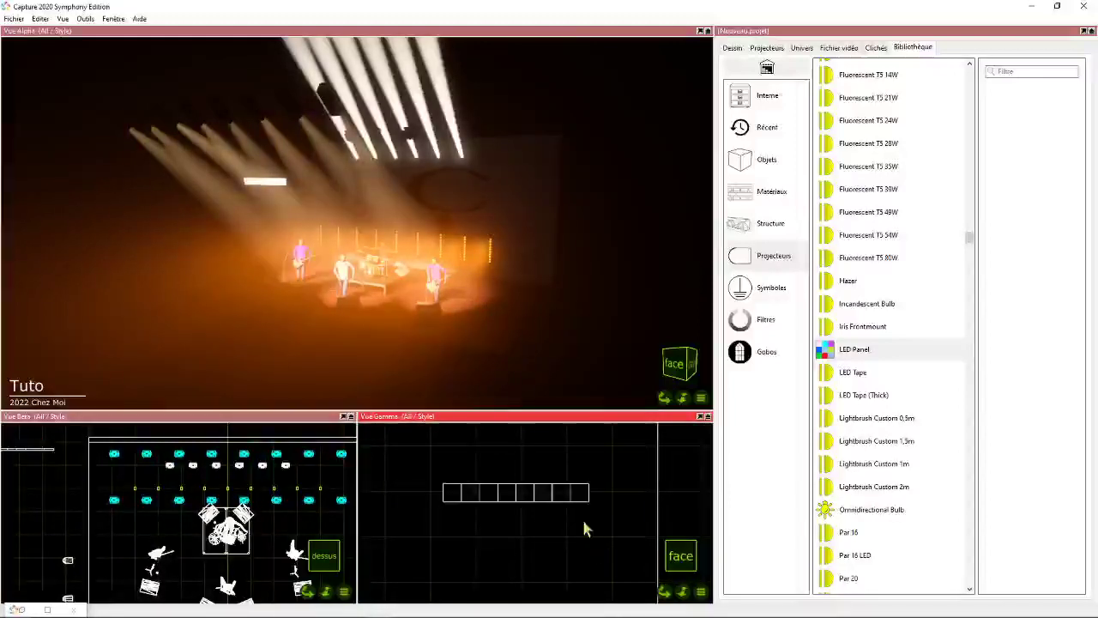
{"action": "left_click_drag", "start_coordinate": [574, 516], "coordinate": [473, 512]}
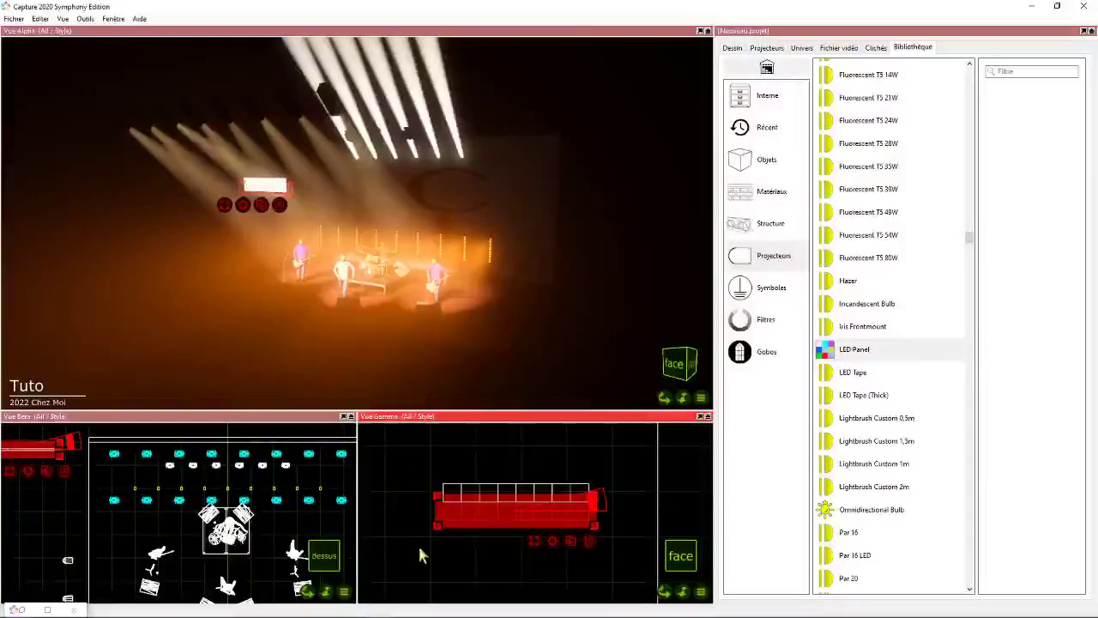
{"action": "left_click", "coordinate": [419, 547]}
{"action": "scroll", "coordinate": [444, 505], "scroll_direction": "up", "scroll_amount": 5}
{"action": "scroll", "coordinate": [444, 513], "scroll_direction": "down", "scroll_amount": 5}
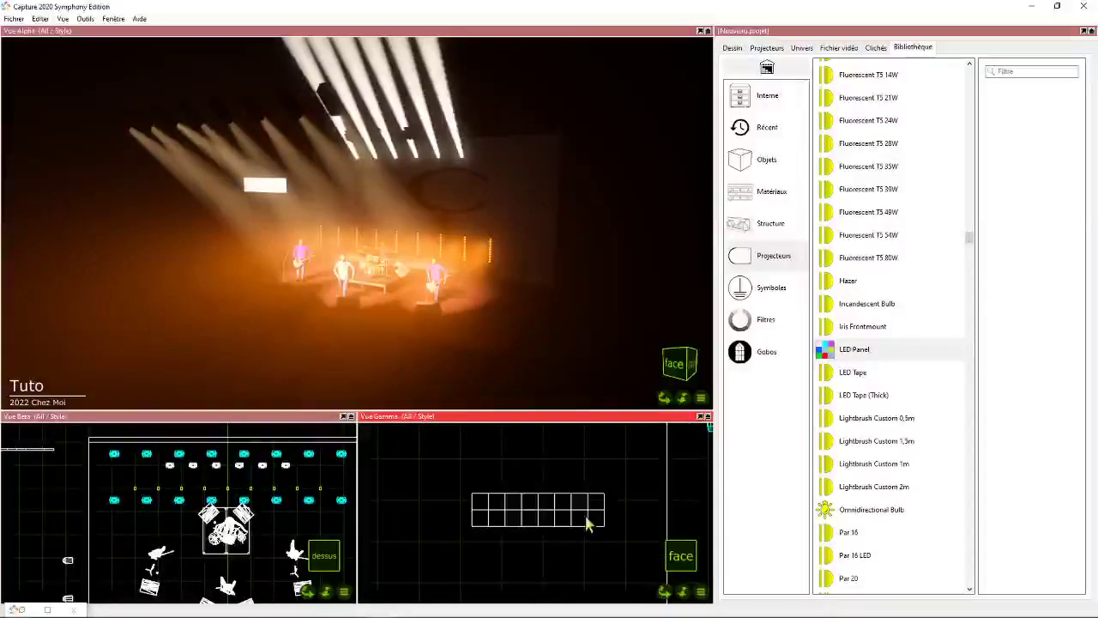
- Duplicate the two-row block directly below, aligned with its edges, to complete an LED wall of four rows by eight
{"action": "left_click_drag", "start_coordinate": [440, 466], "coordinate": [528, 551]}
{"action": "scroll", "coordinate": [471, 551], "scroll_direction": "up", "scroll_amount": 5}
{"action": "scroll", "coordinate": [498, 532], "scroll_direction": "down", "scroll_amount": 5}
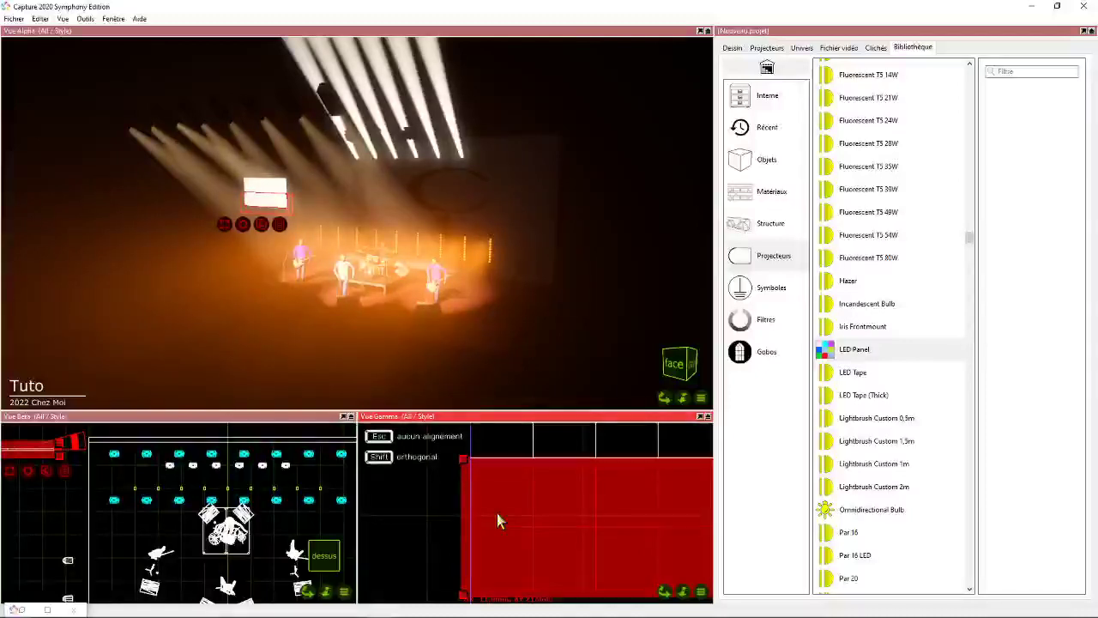
{"action": "left_click", "coordinate": [417, 467]}
{"action": "scroll", "coordinate": [417, 467], "scroll_direction": "down", "scroll_amount": 3}
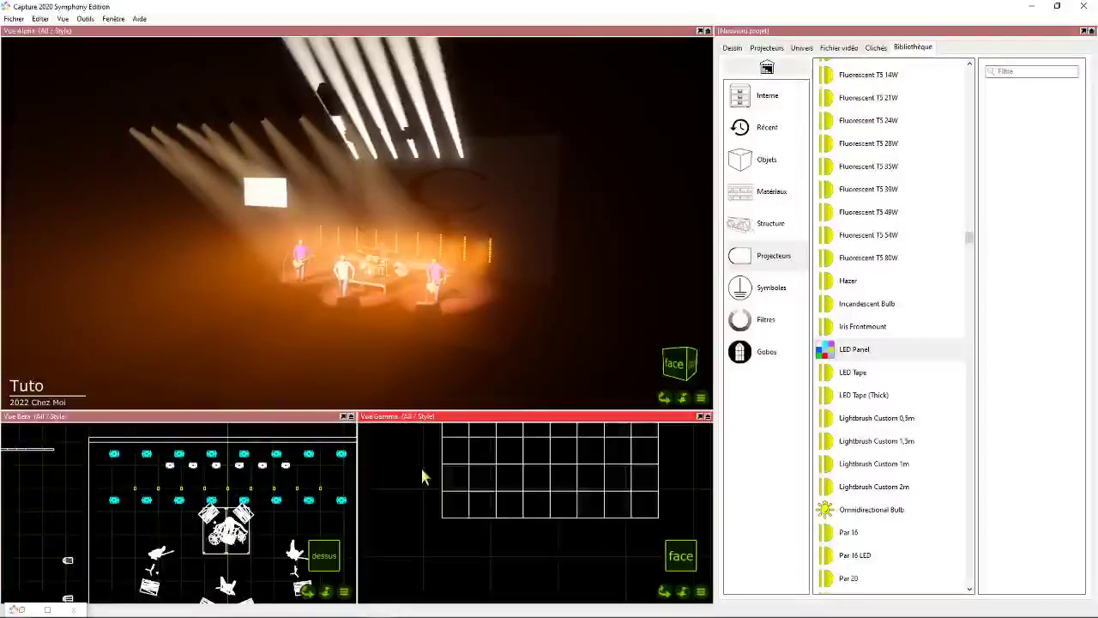
{"action": "left_click_drag", "start_coordinate": [668, 591], "coordinate": [677, 617]}
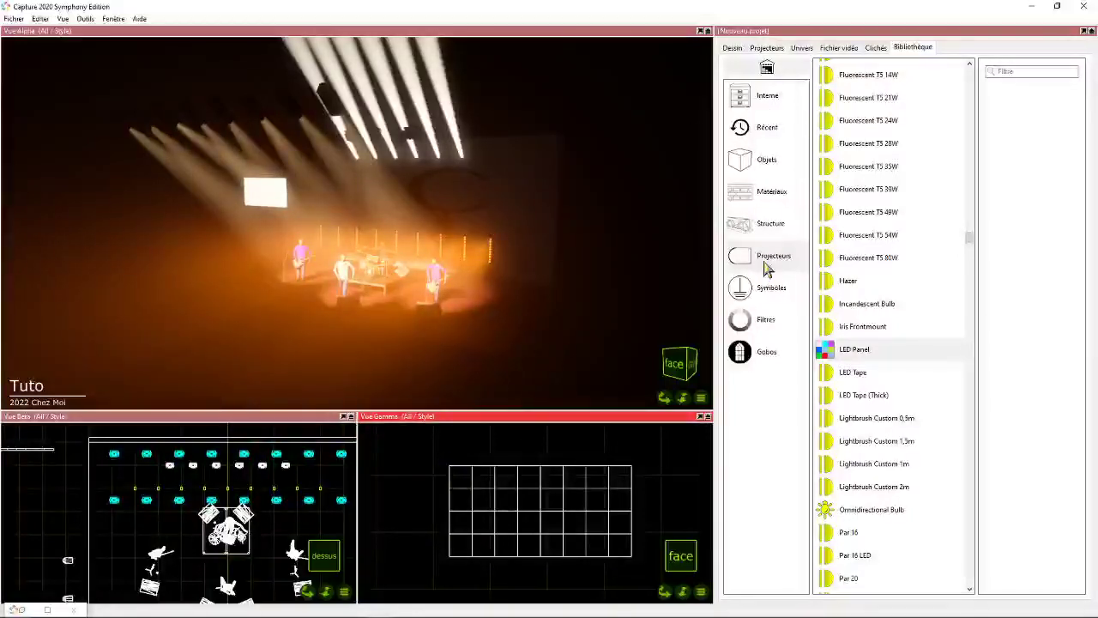
- Display the properties of the LED wall's upper-left panel
{"action": "left_click", "coordinate": [769, 197]}
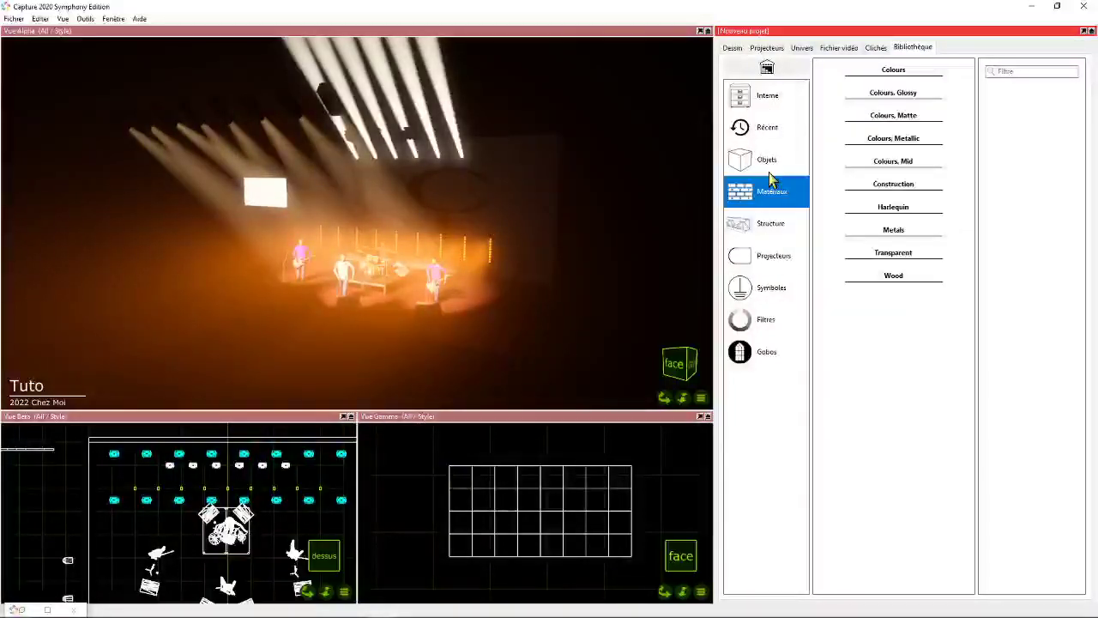
{"action": "left_click", "coordinate": [734, 49]}
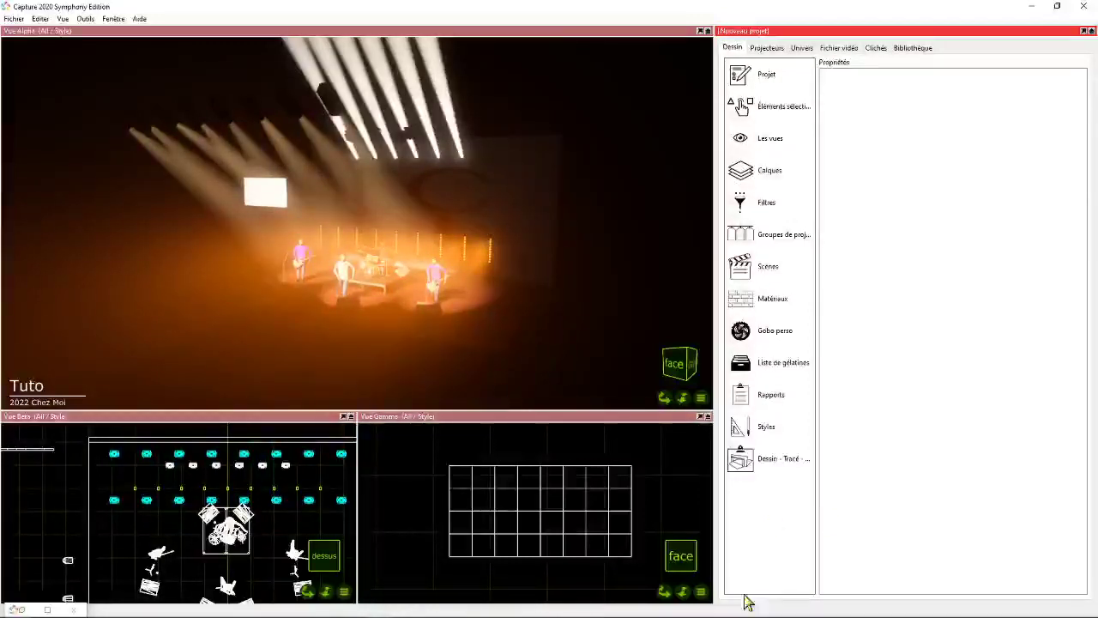
{"action": "left_click", "coordinate": [452, 478]}
{"action": "left_click", "coordinate": [456, 473]}
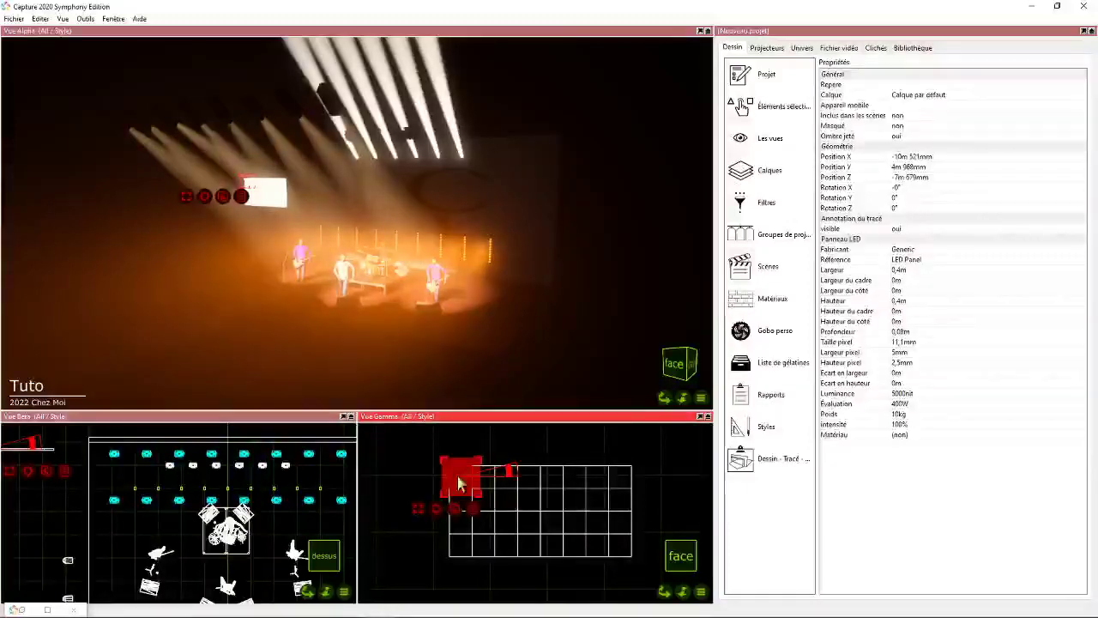
{"action": "left_click", "coordinate": [968, 385]}
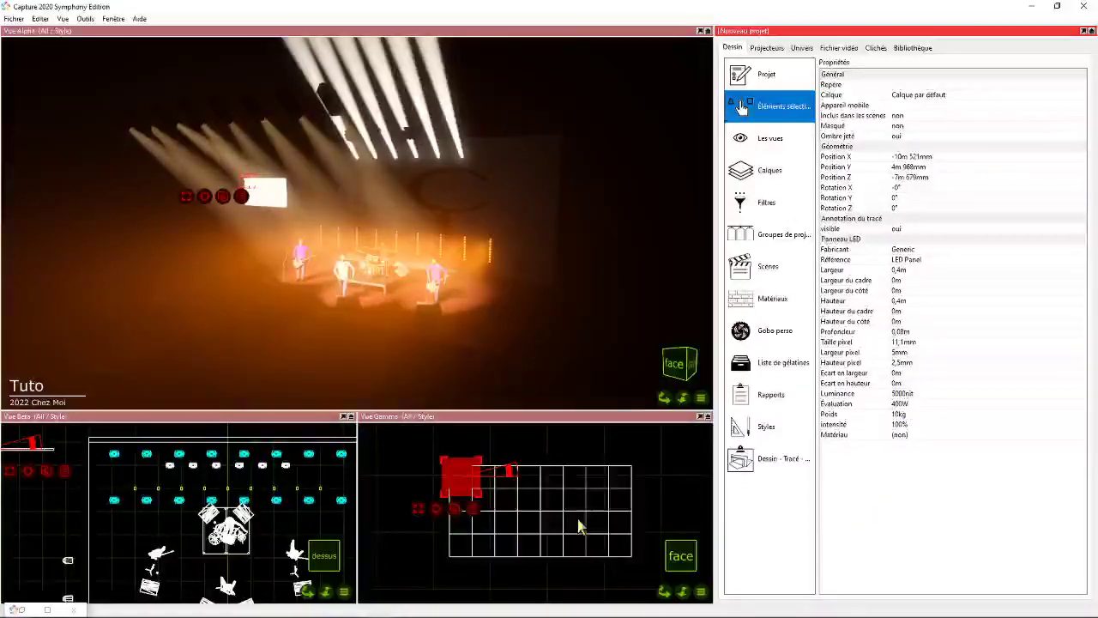
- Clear the panel selection and frame the whole LED wall beside the stage in the front view
{"action": "scroll", "coordinate": [564, 511], "scroll_direction": "down", "scroll_amount": 1}
{"action": "scroll", "coordinate": [564, 506], "scroll_direction": "down", "scroll_amount": 2}
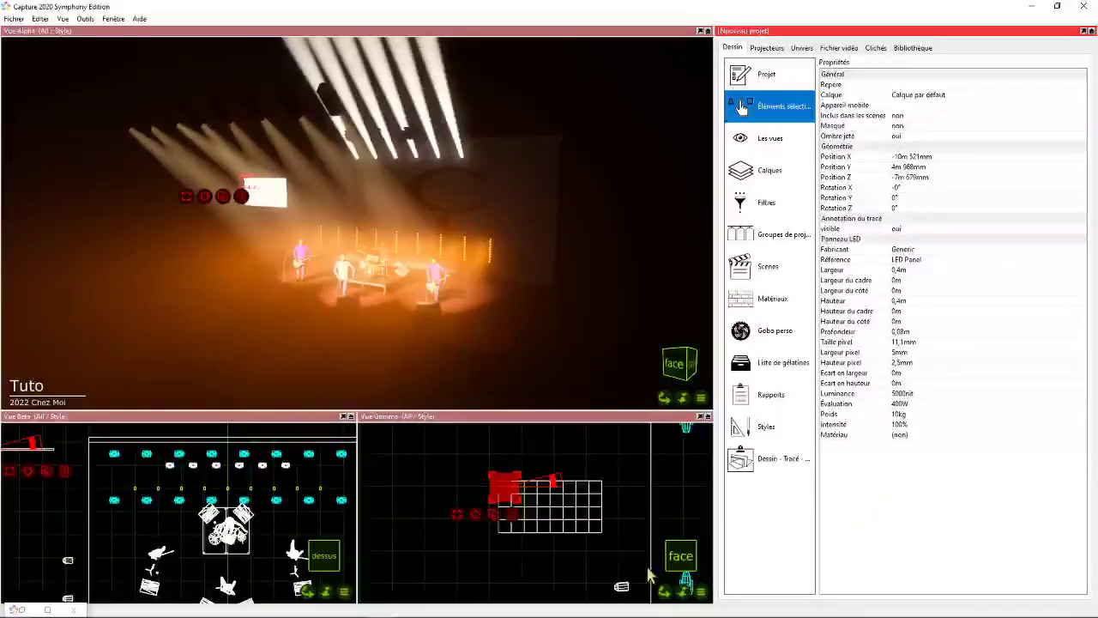
{"action": "left_click_drag", "start_coordinate": [664, 591], "coordinate": [647, 585]}
{"action": "left_click", "coordinate": [441, 514]}
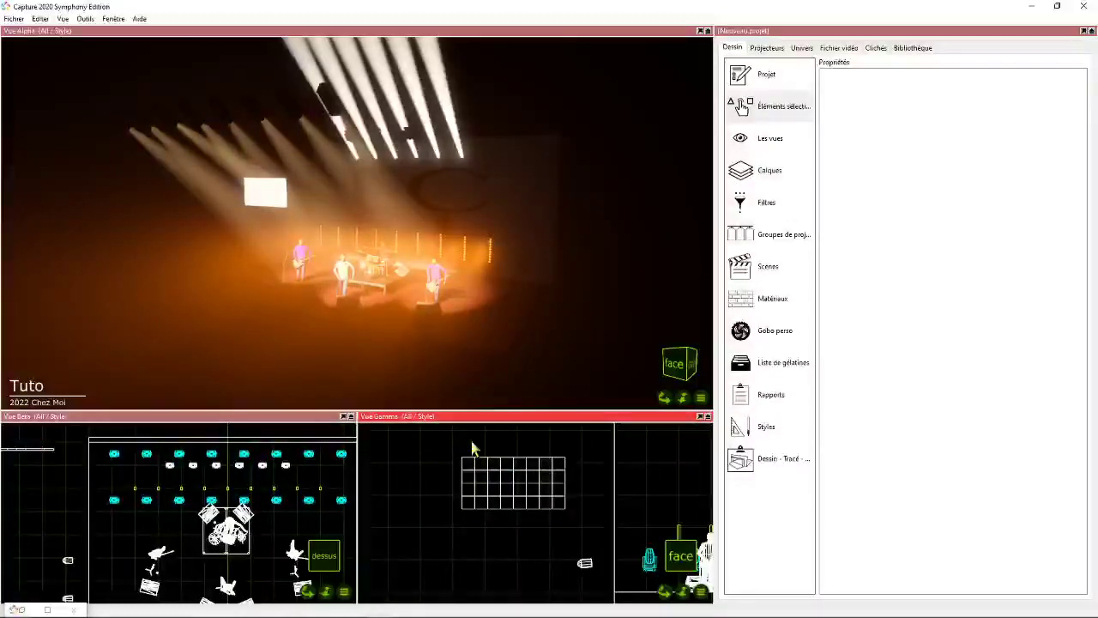
- Separate the two outermost panel columns on each side of the LED wall with gaps, keeping a four-by-four block in the middle
{"action": "left_click_drag", "start_coordinate": [472, 442], "coordinate": [418, 528]}
{"action": "left_click", "coordinate": [496, 544]}
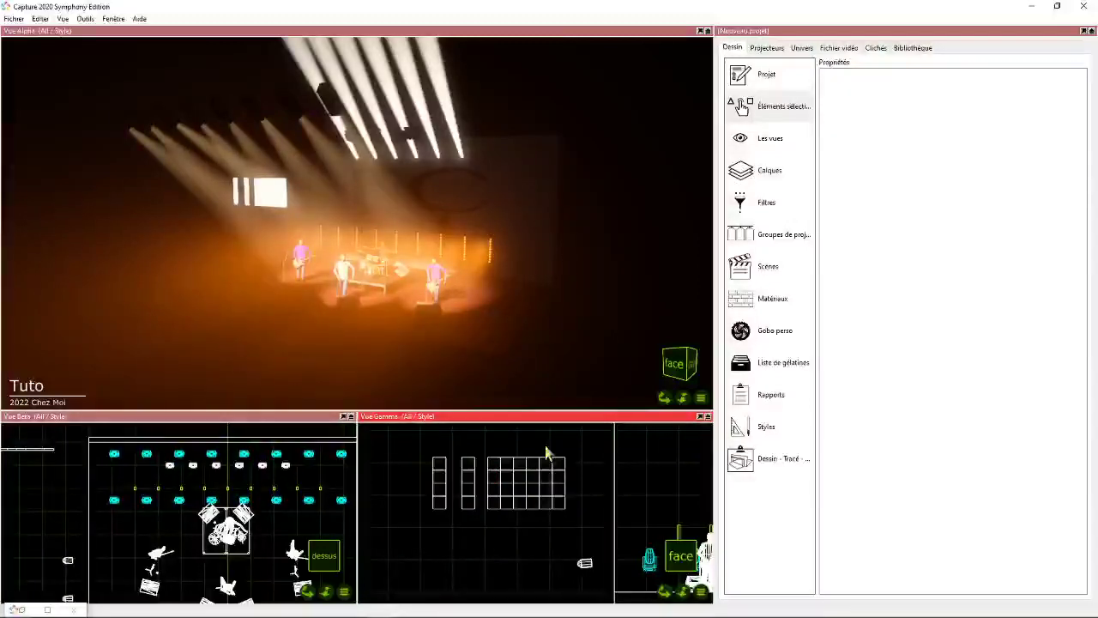
{"action": "left_click", "coordinate": [540, 463]}
{"action": "left_click_drag", "start_coordinate": [540, 495], "coordinate": [580, 495]}
{"action": "left_click", "coordinate": [476, 567]}
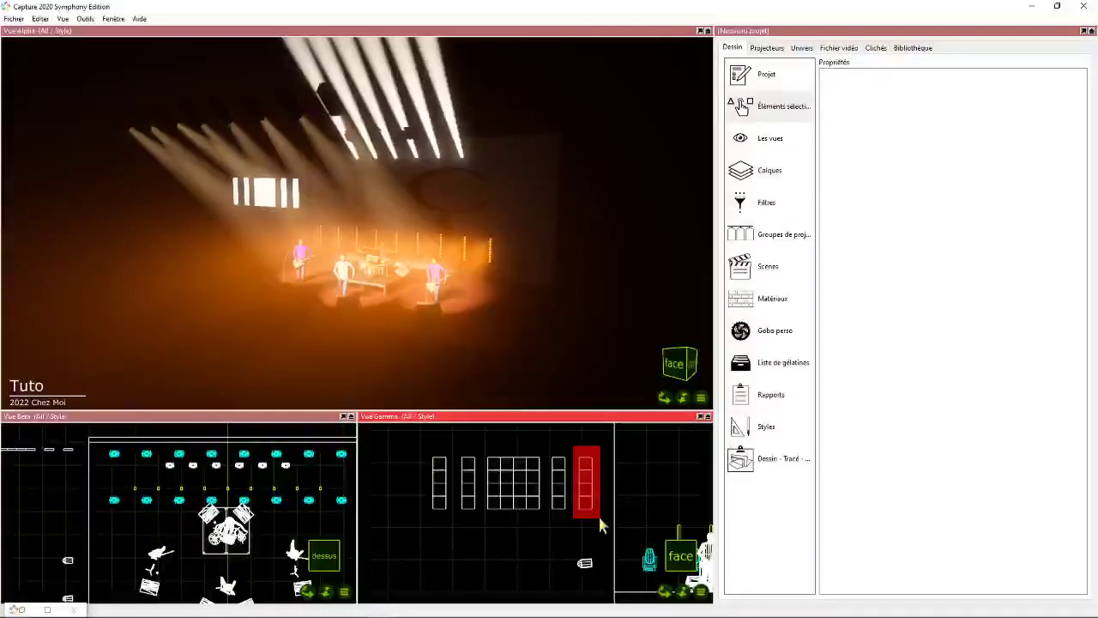
- Select all the panels of the spread-out LED wall in the front view
{"action": "left_click_drag", "start_coordinate": [597, 514], "coordinate": [444, 490]}
{"action": "left_click_drag", "start_coordinate": [424, 438], "coordinate": [607, 544]}
{"action": "middle_click_drag", "start_coordinate": [669, 530], "coordinate": [643, 546]}
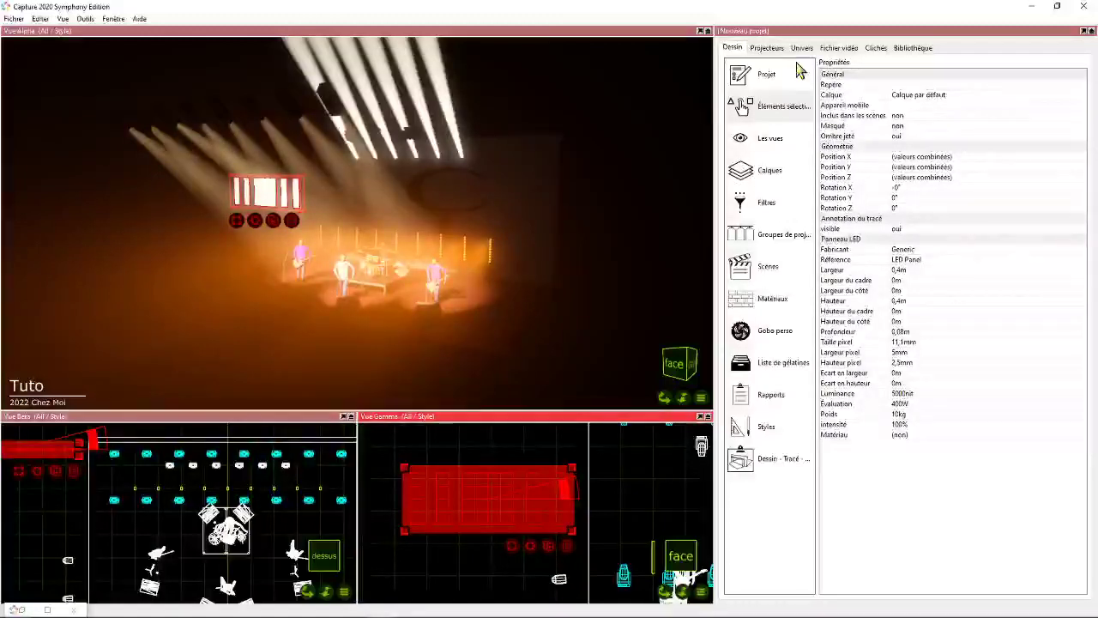
- Add a video player with a display size of 1280 x 720 px (16:9) and patch it to D.1
{"action": "left_click", "coordinate": [836, 49]}
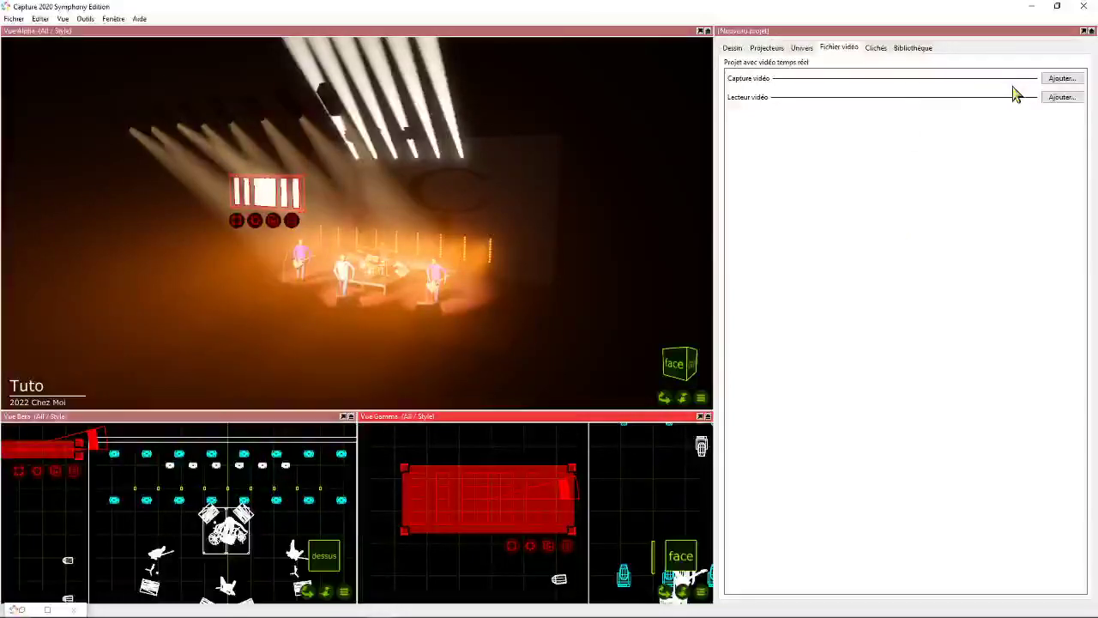
{"action": "left_click", "coordinate": [1063, 98]}
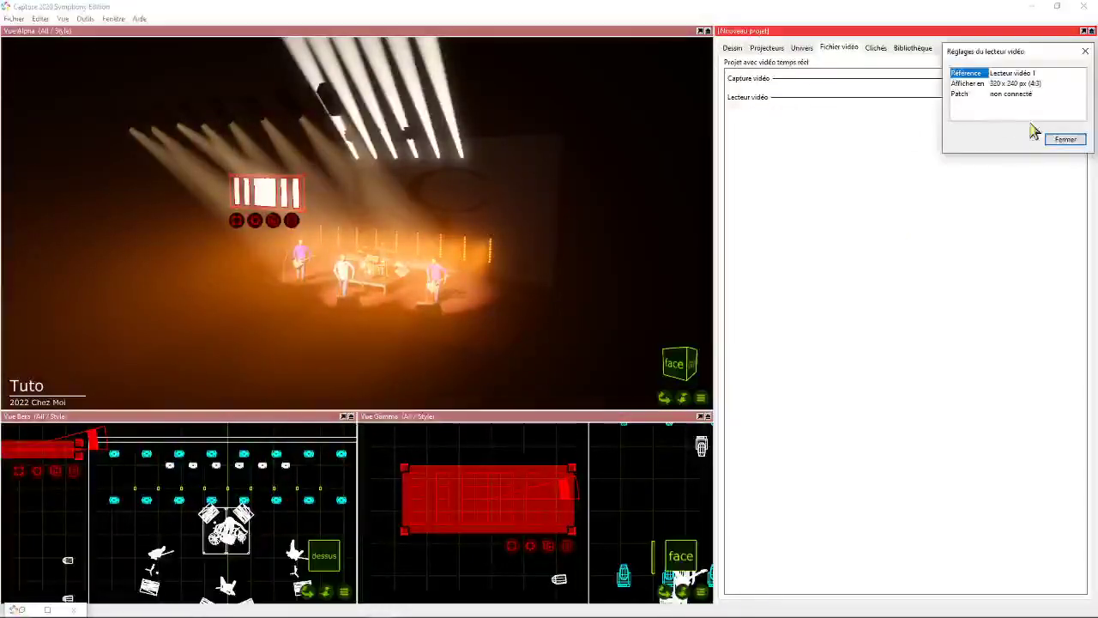
{"action": "left_click", "coordinate": [1029, 83]}
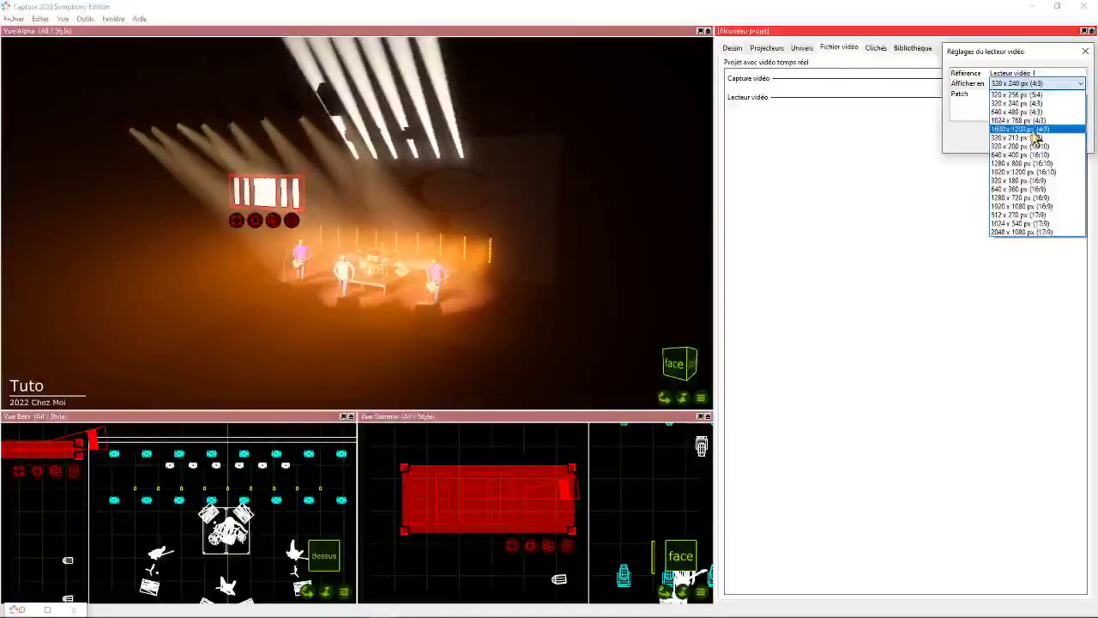
{"action": "left_click", "coordinate": [1021, 197]}
{"action": "left_click", "coordinate": [1005, 94]}
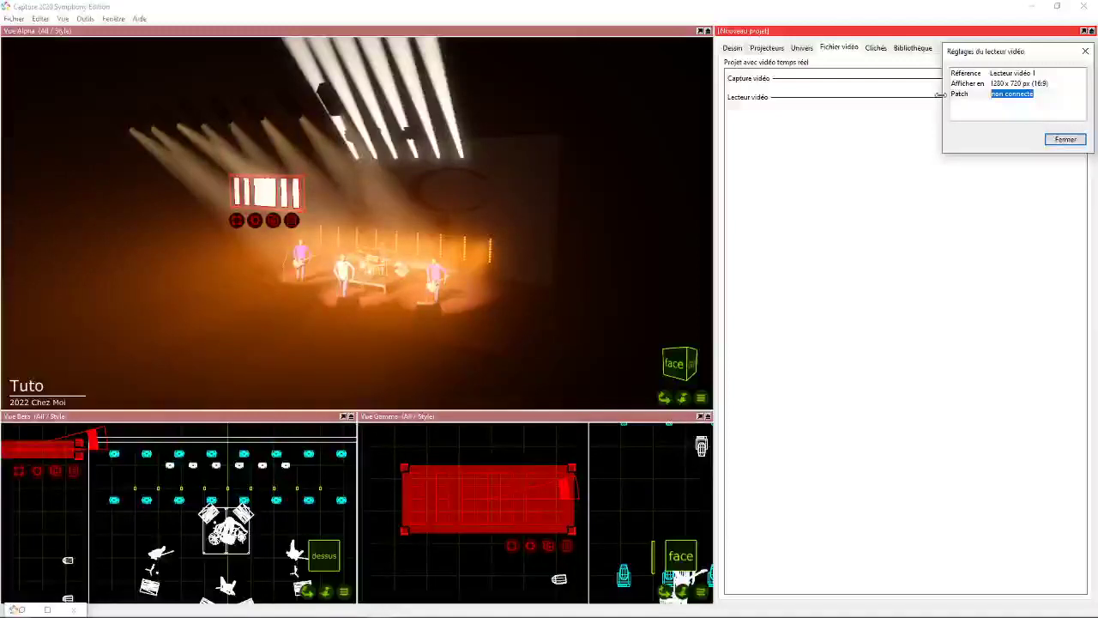
{"action": "type", "text": "4"}
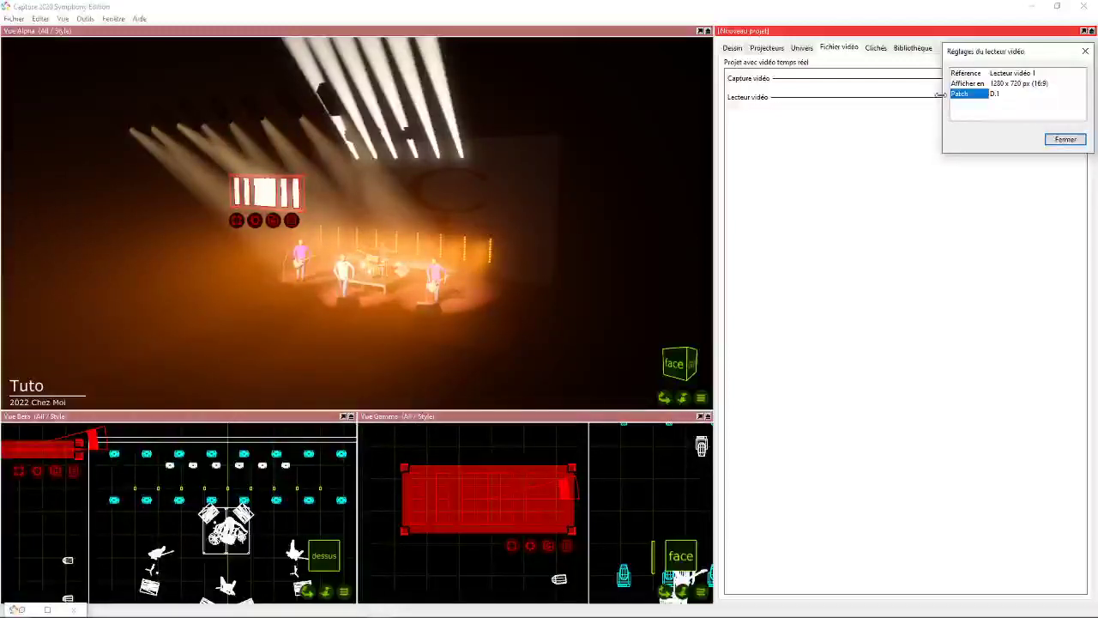
{"action": "left_click", "coordinate": [1066, 141]}
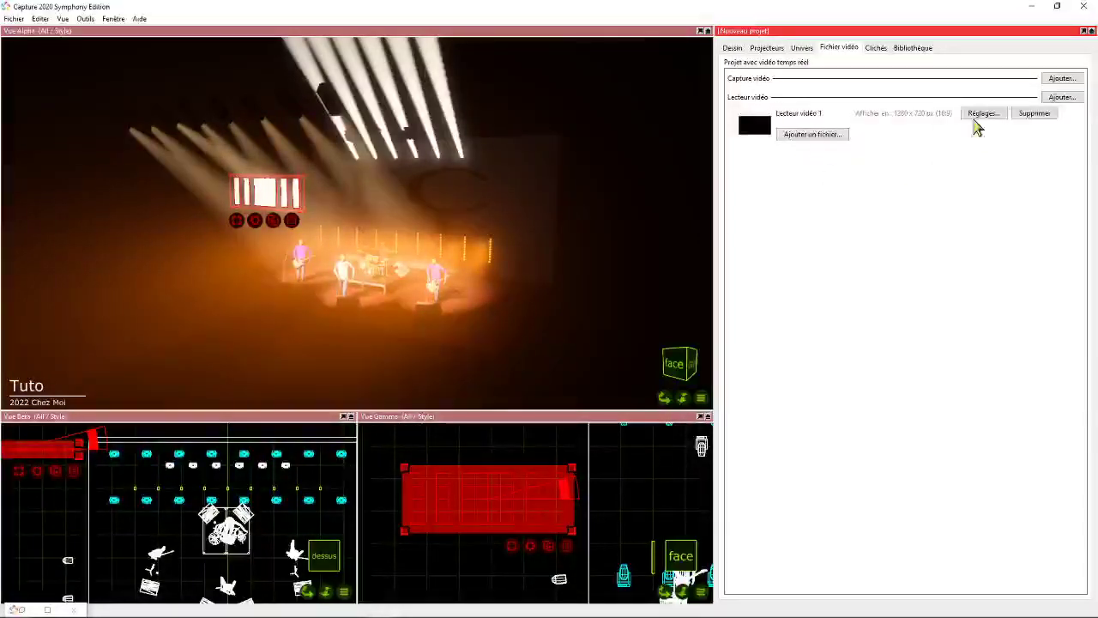
{"action": "left_click", "coordinate": [804, 134]}
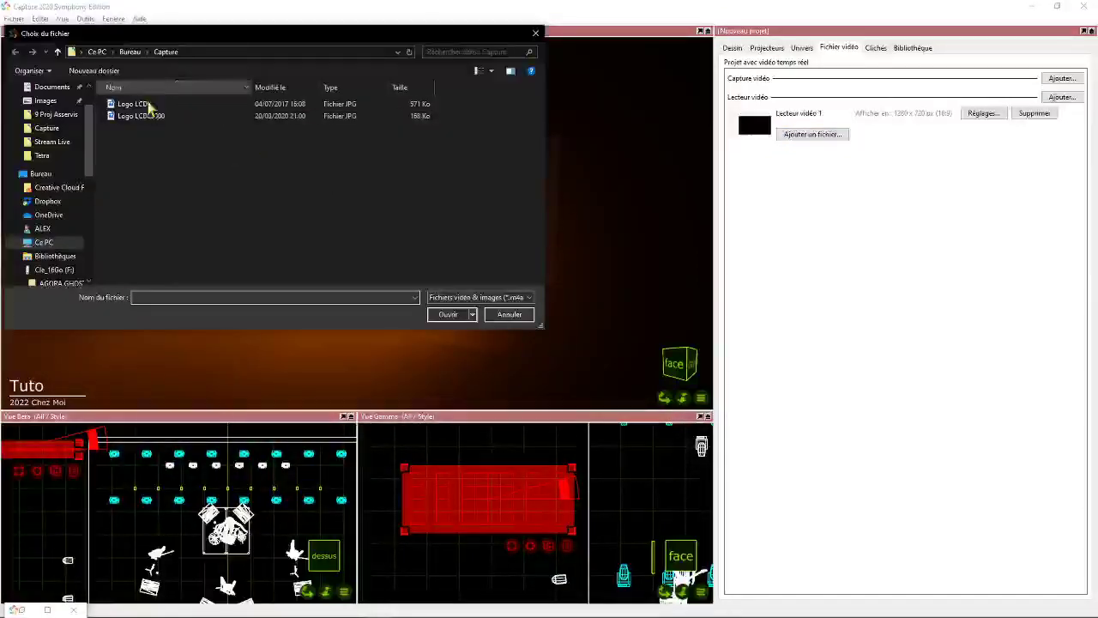
{"action": "left_click_drag", "start_coordinate": [421, 38], "coordinate": [684, 178]}
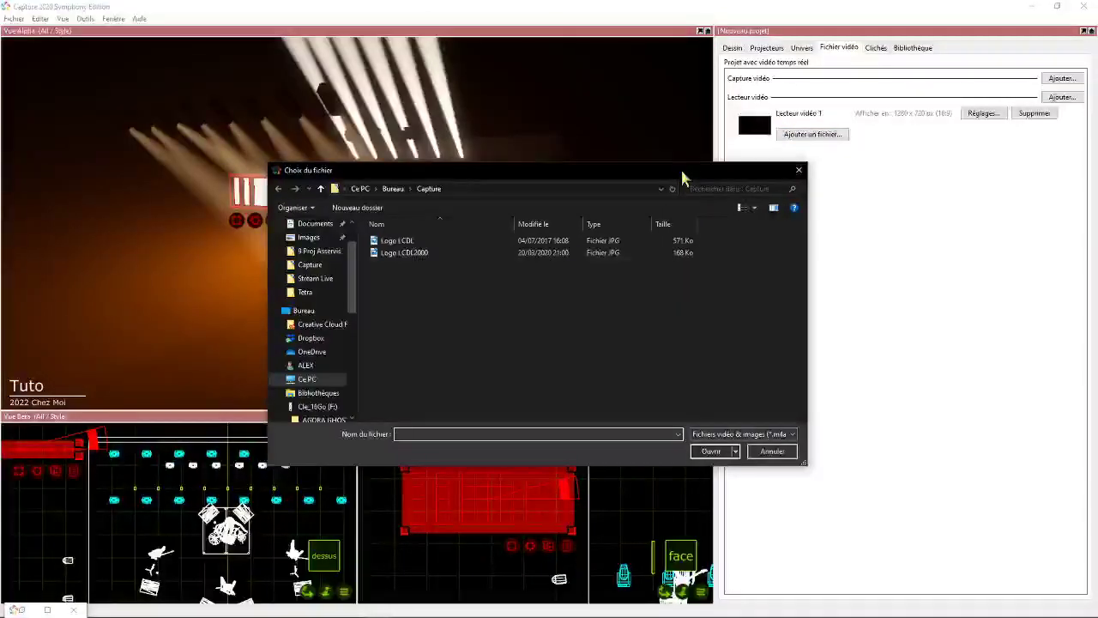
{"action": "left_click", "coordinate": [772, 452]}
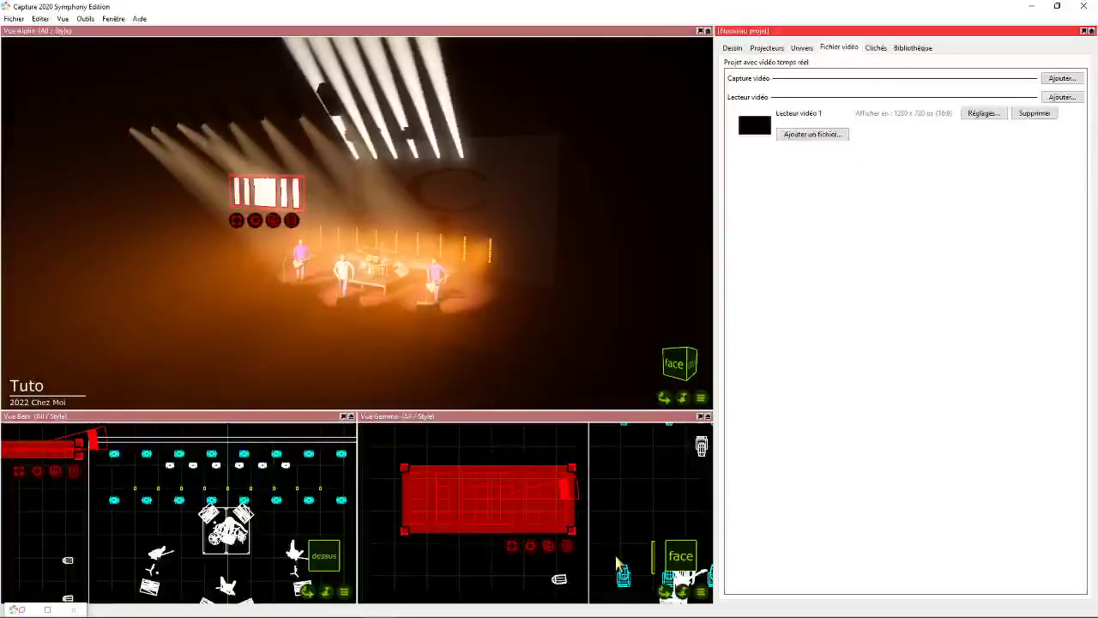
- Reselect every LED wall panel in the front view and display their shared properties
{"action": "left_click_drag", "start_coordinate": [665, 594], "coordinate": [650, 587]}
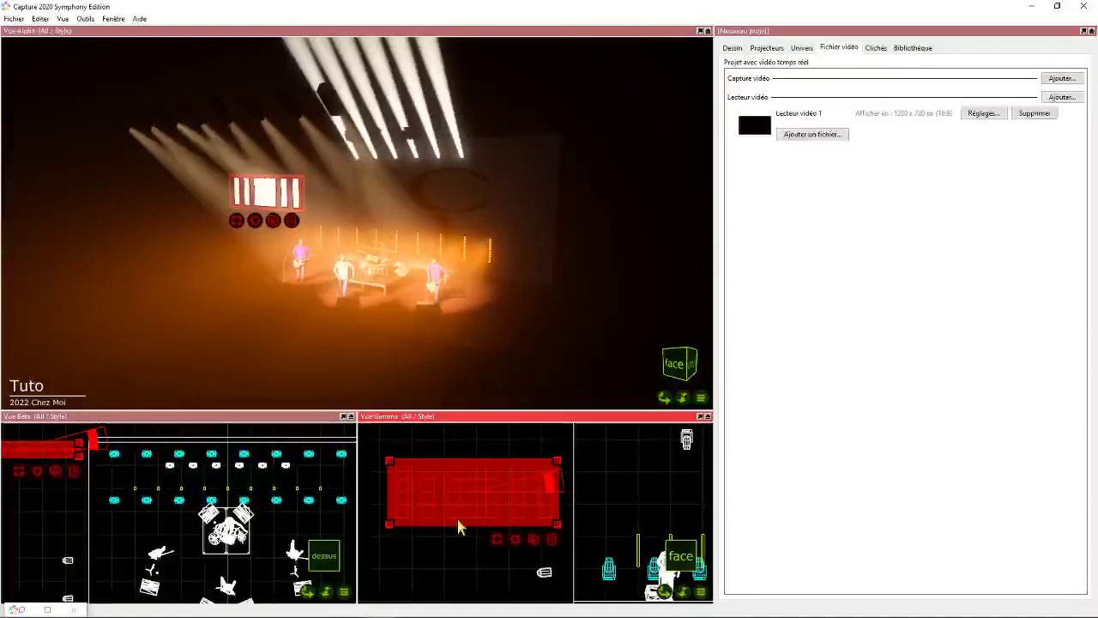
{"action": "left_click", "coordinate": [430, 562]}
{"action": "left_click_drag", "start_coordinate": [382, 446], "coordinate": [556, 543]}
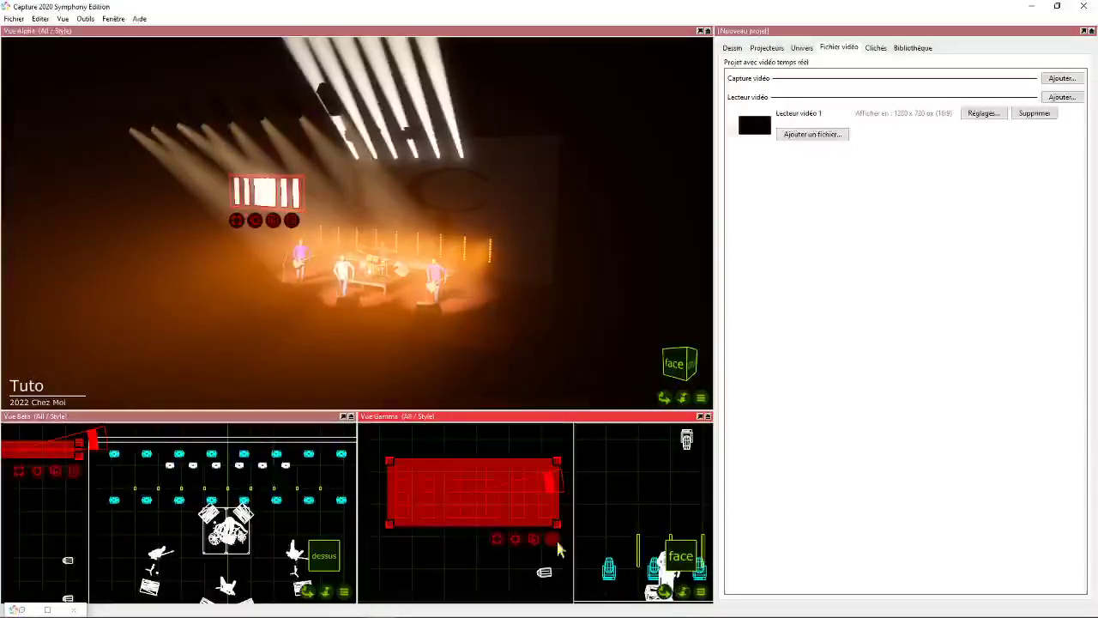
{"action": "left_click", "coordinate": [732, 48]}
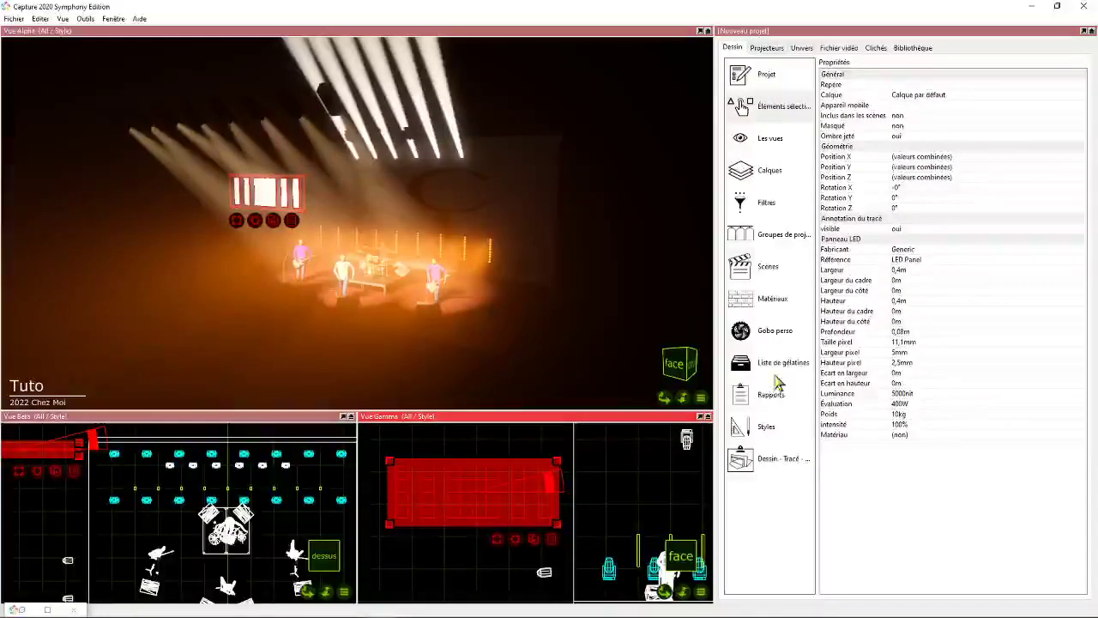
- Create a material named Vidéo and apply it to the selected LED wall panels
{"action": "left_click", "coordinate": [774, 300]}
{"action": "left_click", "coordinate": [833, 588]}
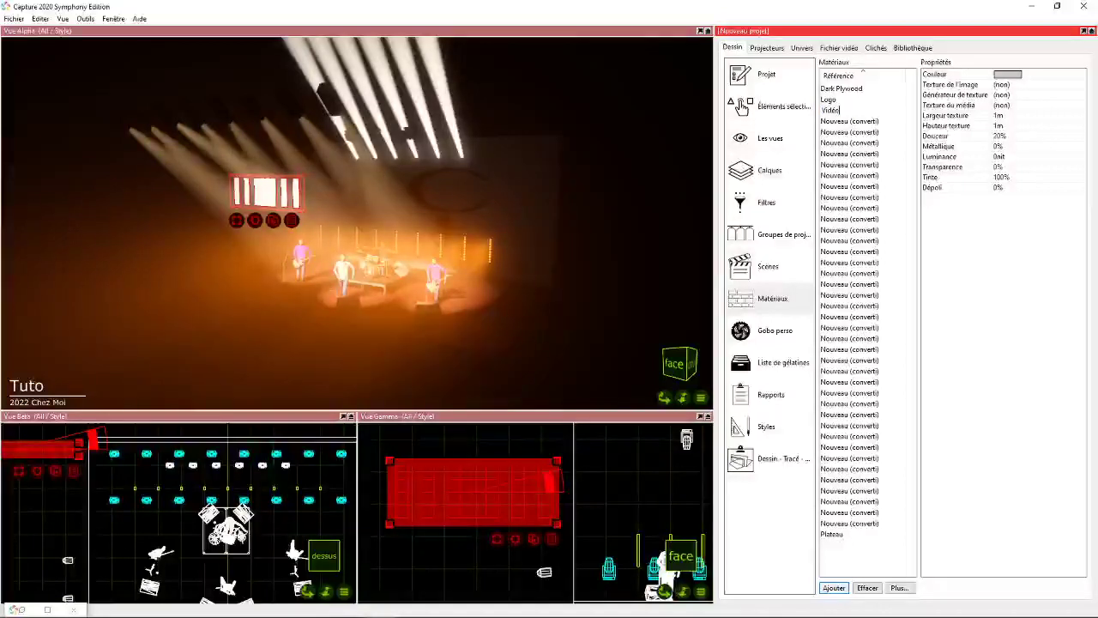
{"action": "key", "text": "Return"}
{"action": "left_click_drag", "start_coordinate": [830, 536], "coordinate": [522, 519]}
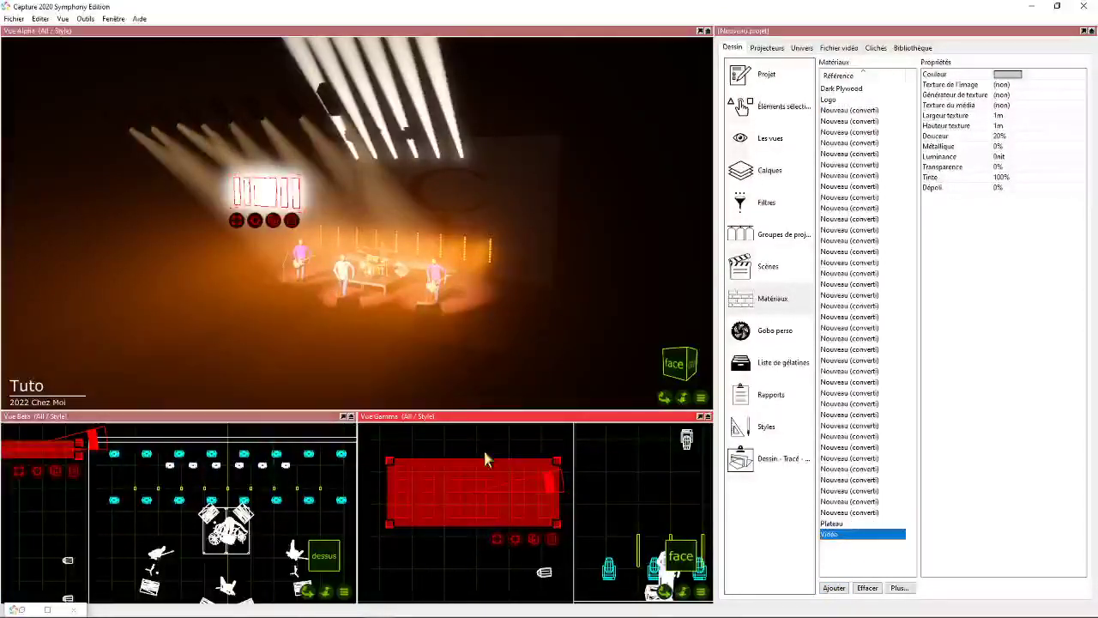
- Check the commands offered for the selected LED panels, then display the panels' properties, including their assigned material
{"action": "right_click", "coordinate": [514, 537]}
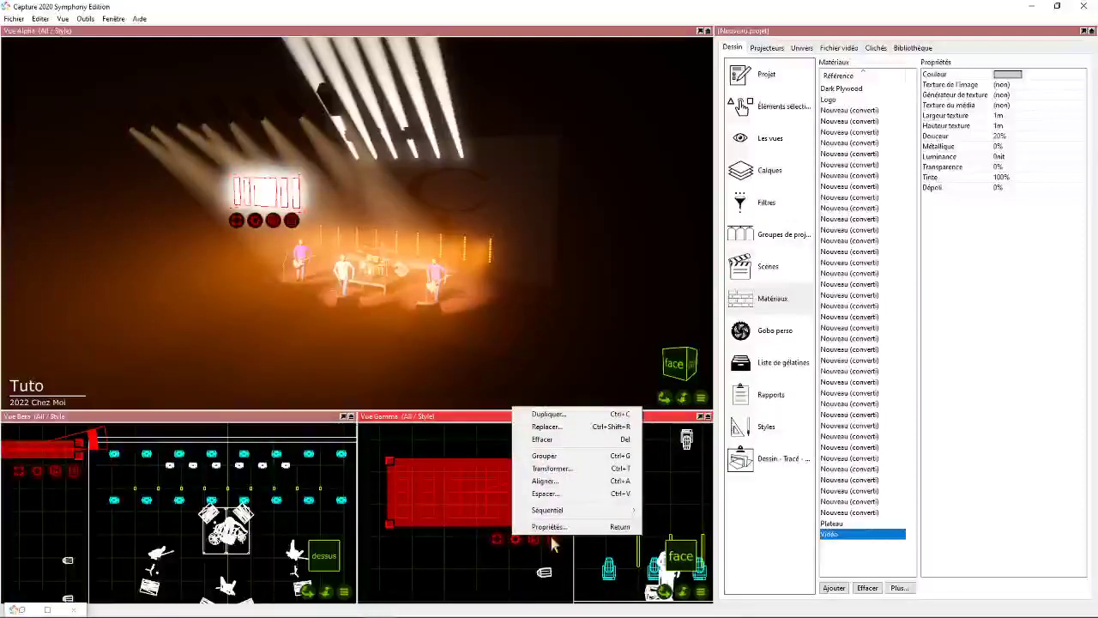
{"action": "mouse_move", "coordinate": [573, 513]}
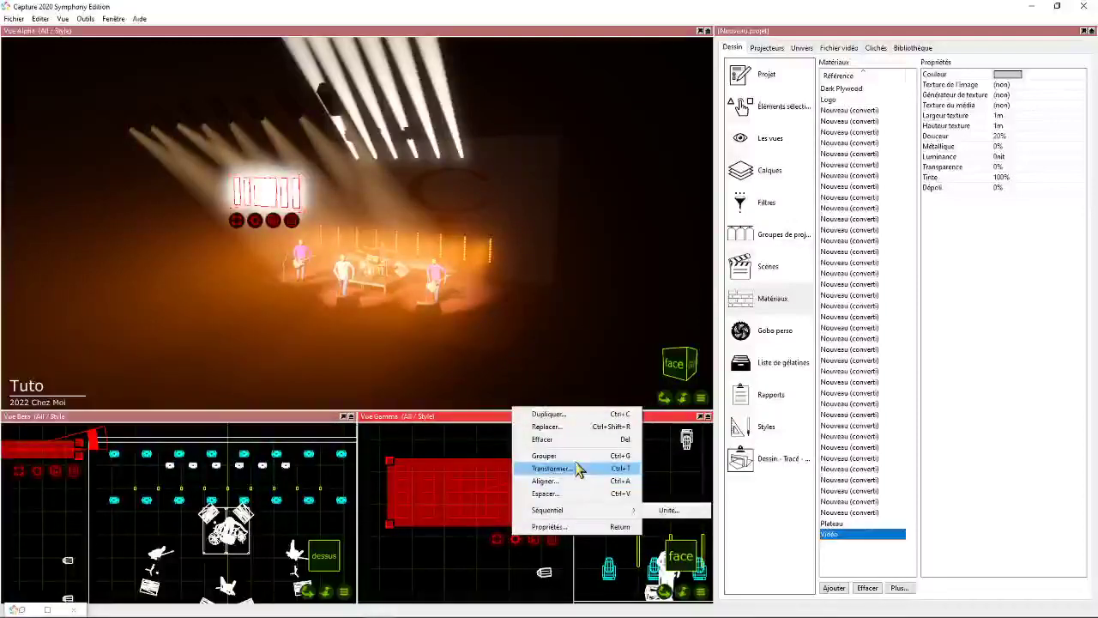
{"action": "right_click", "coordinate": [517, 549]}
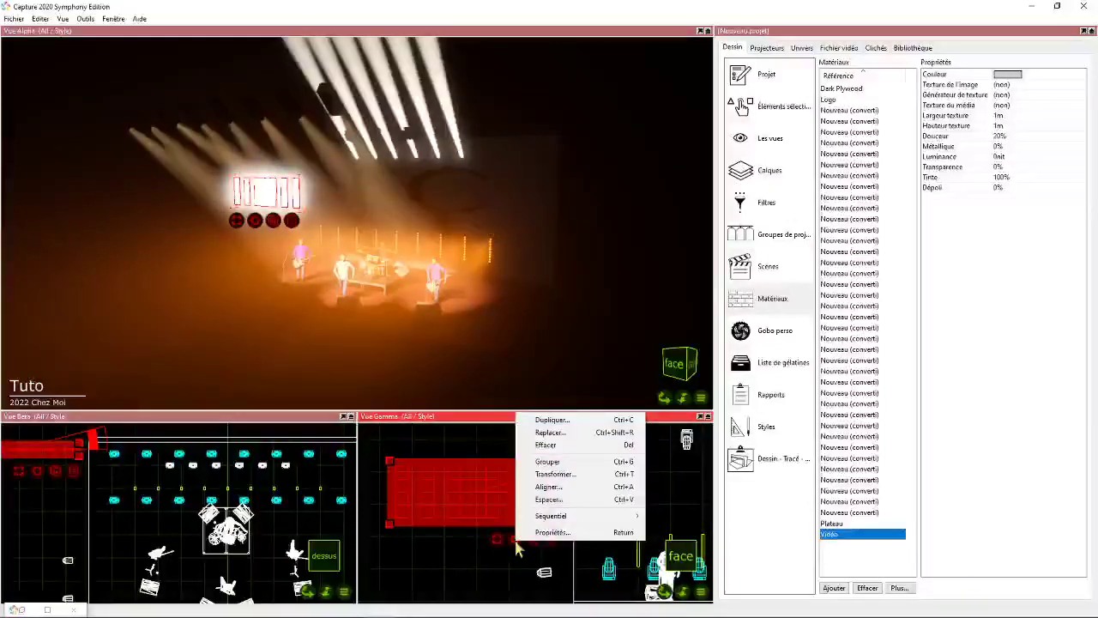
{"action": "left_click", "coordinate": [443, 568]}
{"action": "left_click_drag", "start_coordinate": [385, 441], "coordinate": [560, 544]}
{"action": "right_click", "coordinate": [516, 537]}
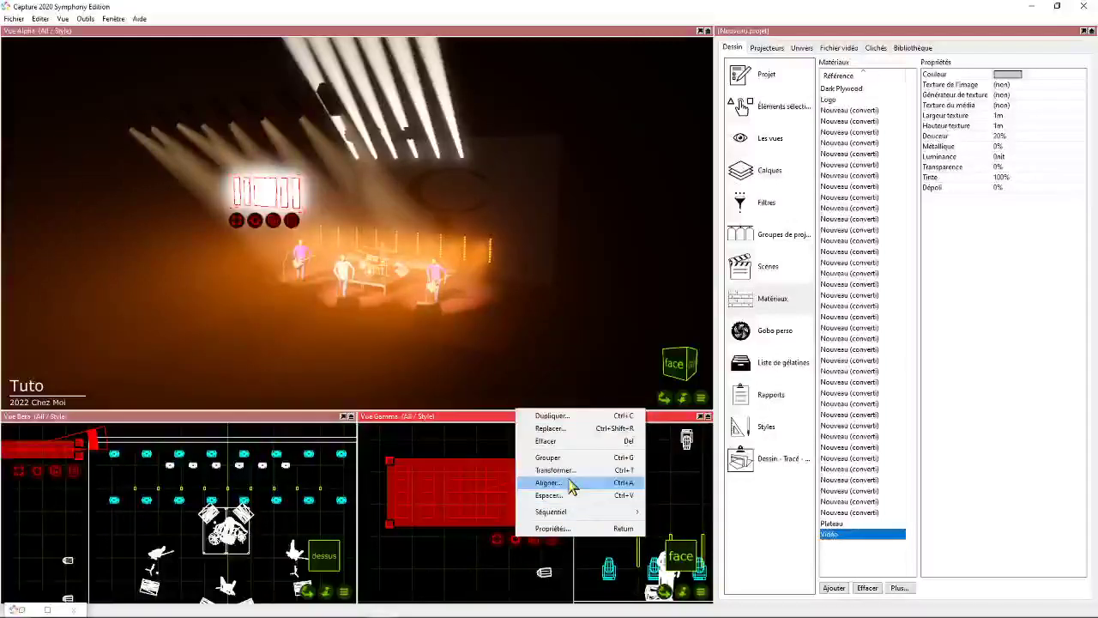
{"action": "left_click", "coordinate": [551, 528]}
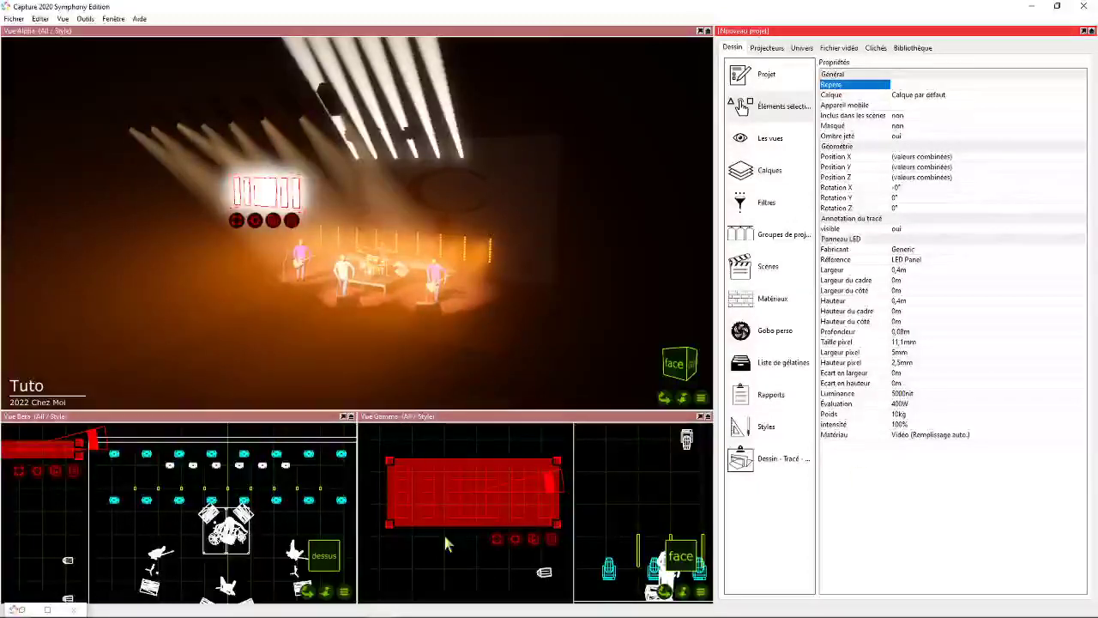
- Open the Vidéo material for editing from the panels' Matériau property and check the commands available for it
{"action": "right_click", "coordinate": [957, 439]}
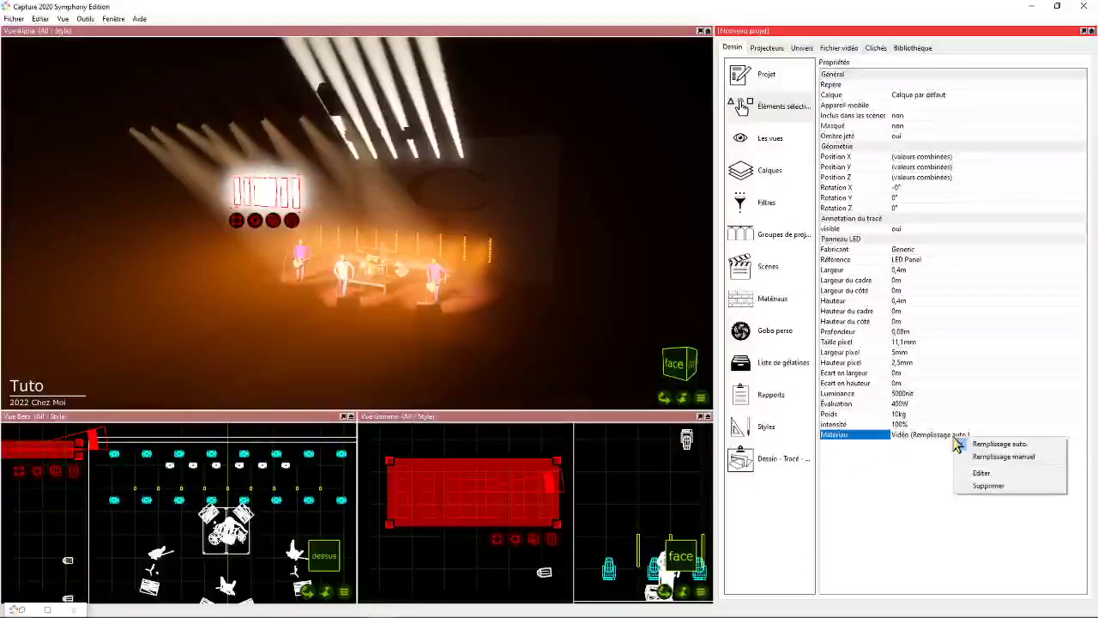
{"action": "left_click", "coordinate": [979, 472]}
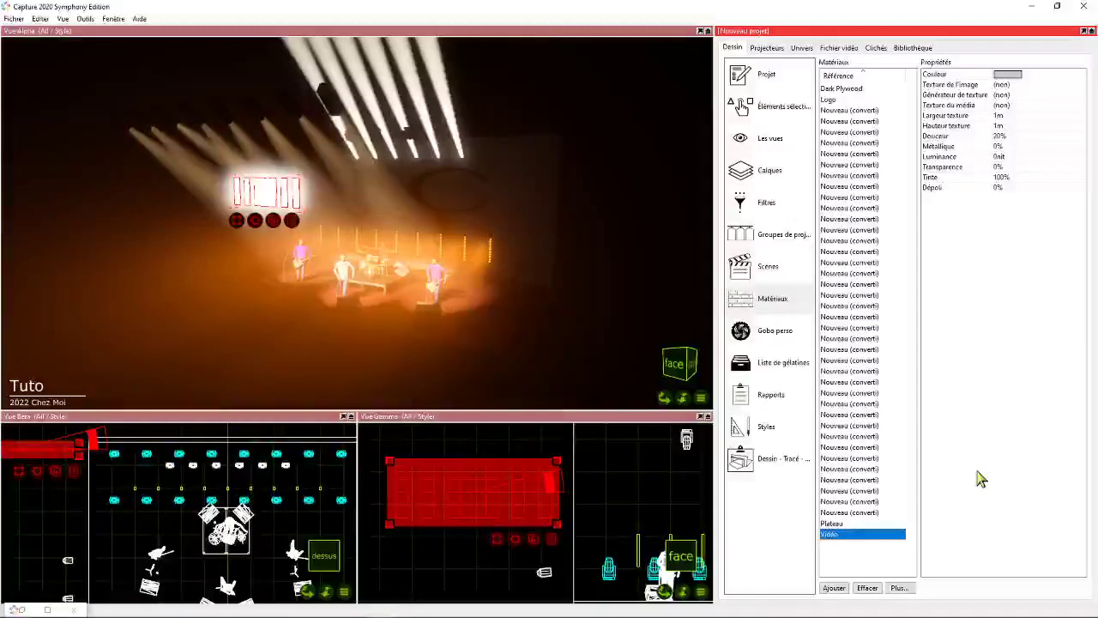
{"action": "right_click", "coordinate": [842, 532]}
{"action": "left_click", "coordinate": [829, 544]}
{"action": "left_click", "coordinate": [844, 535]}
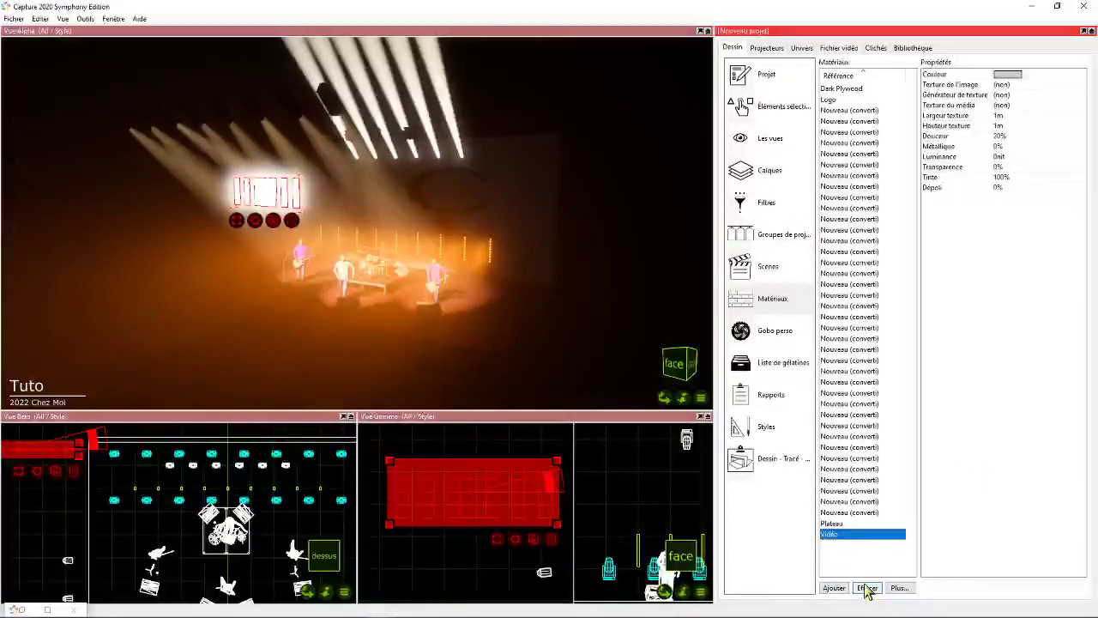
{"action": "right_click", "coordinate": [843, 535]}
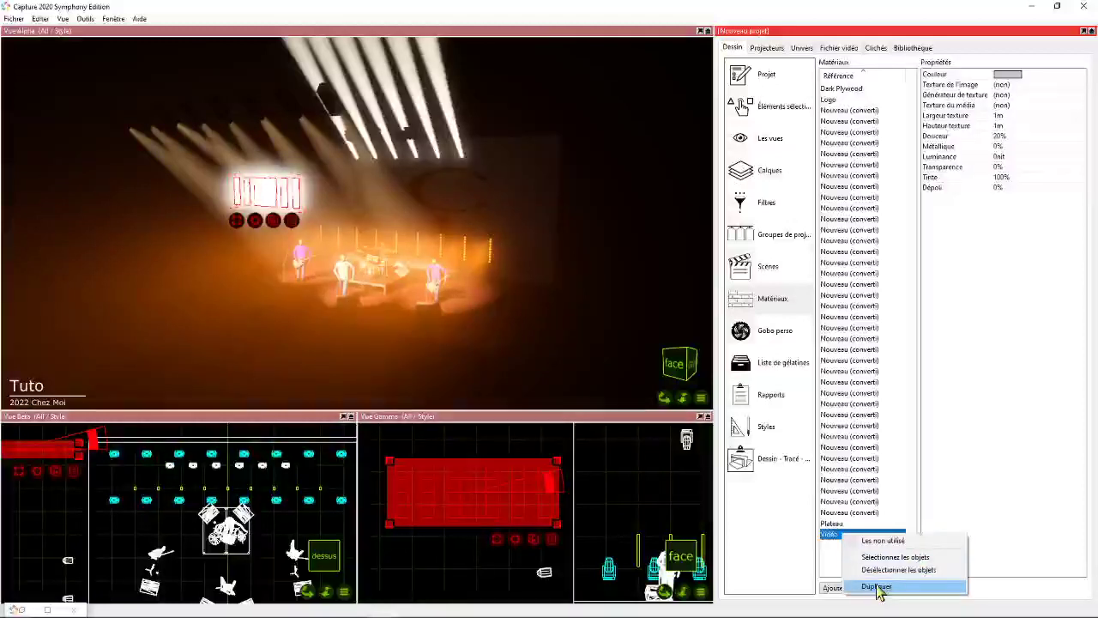
{"action": "left_click", "coordinate": [877, 587]}
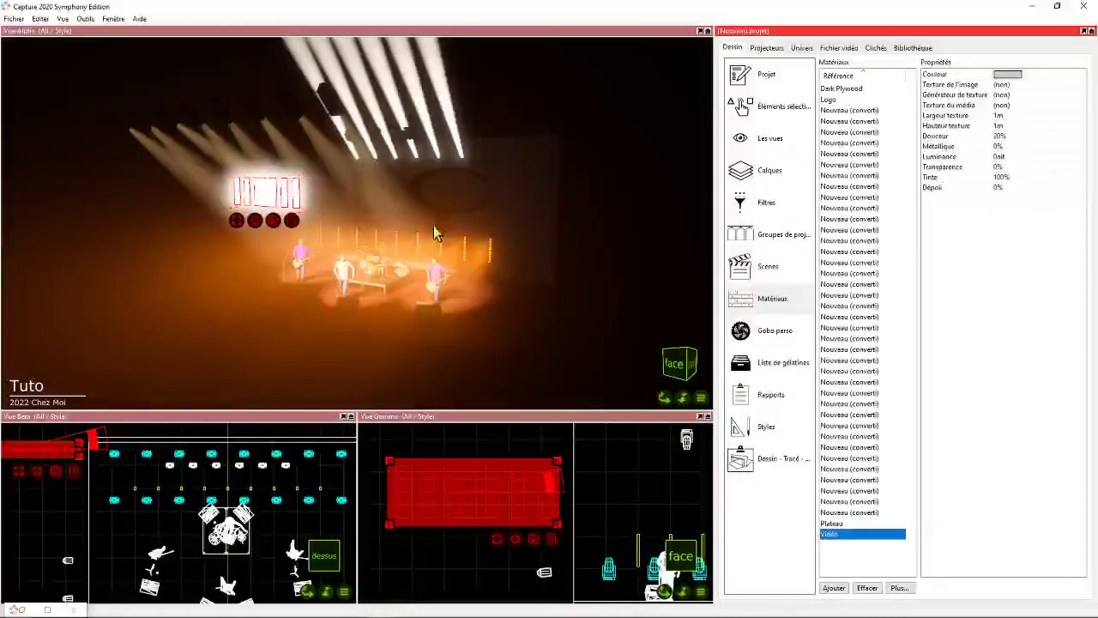
- Examine the commands and the total weight and power information for the selected LED panels in the 3D view
{"action": "right_click", "coordinate": [255, 221]}
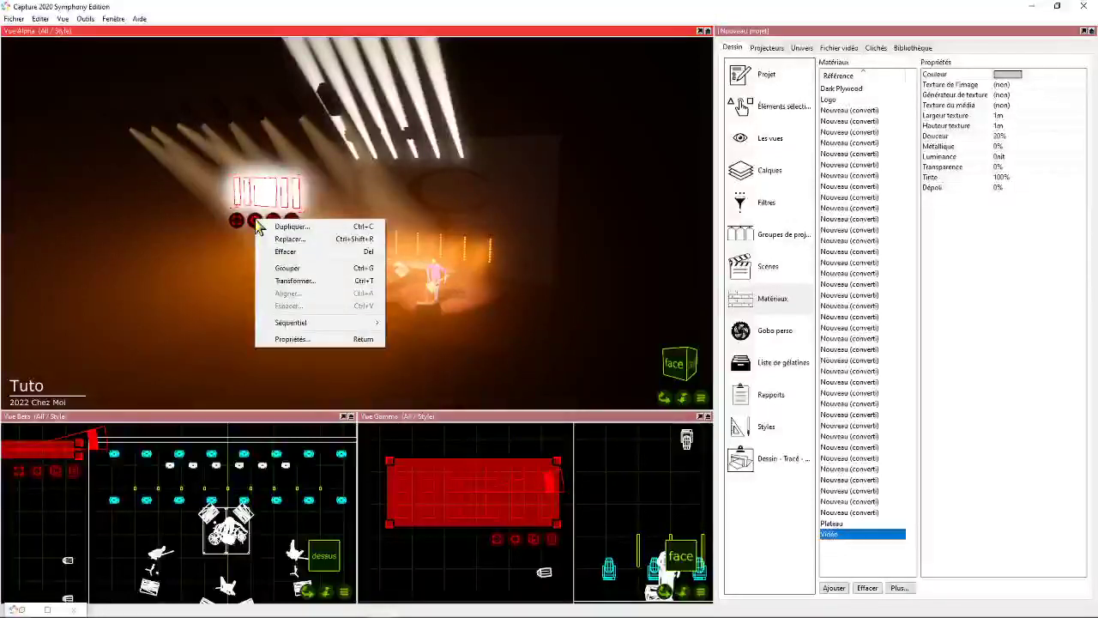
{"action": "left_click", "coordinate": [315, 281]}
{"action": "left_click", "coordinate": [348, 323]}
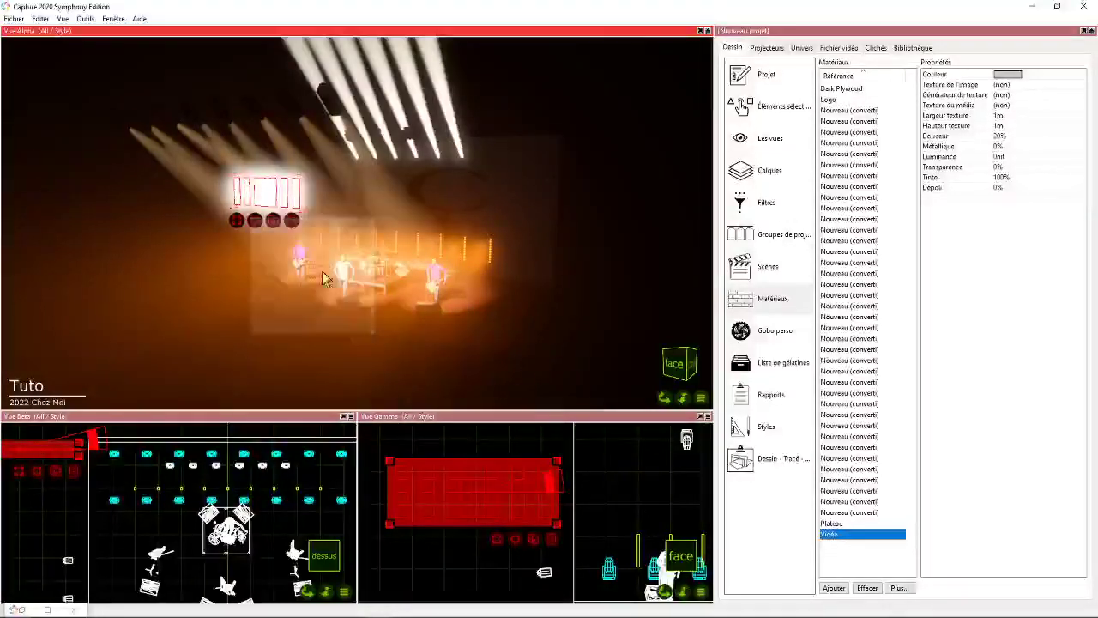
{"action": "right_click", "coordinate": [256, 223]}
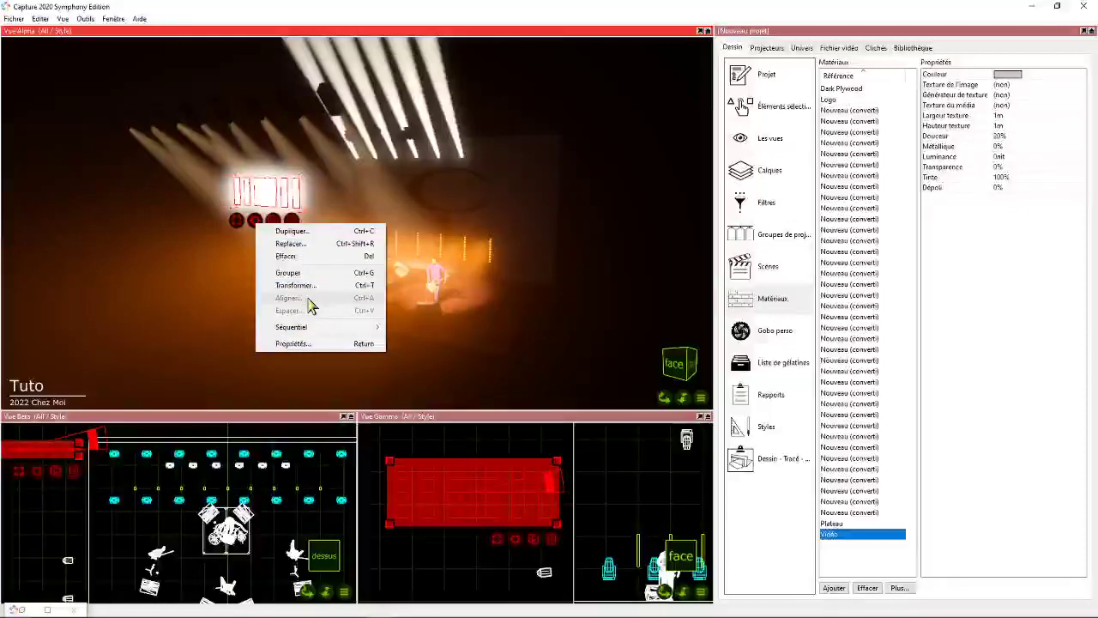
{"action": "left_click", "coordinate": [289, 220]}
{"action": "left_click", "coordinate": [288, 219]}
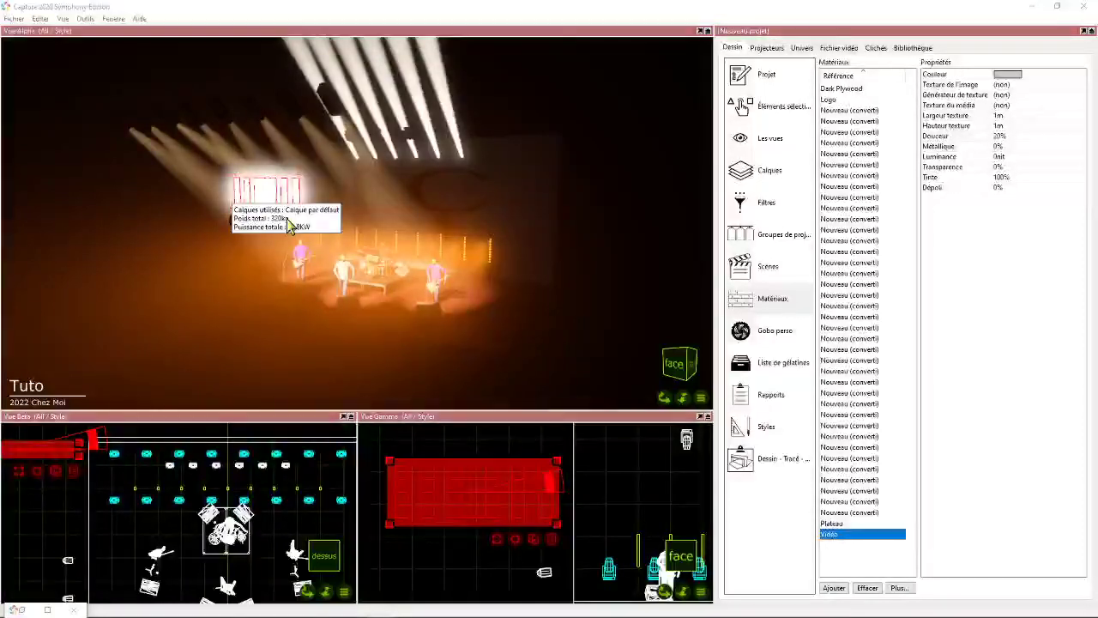
{"action": "left_click", "coordinate": [288, 219]}
{"action": "right_click", "coordinate": [256, 222]}
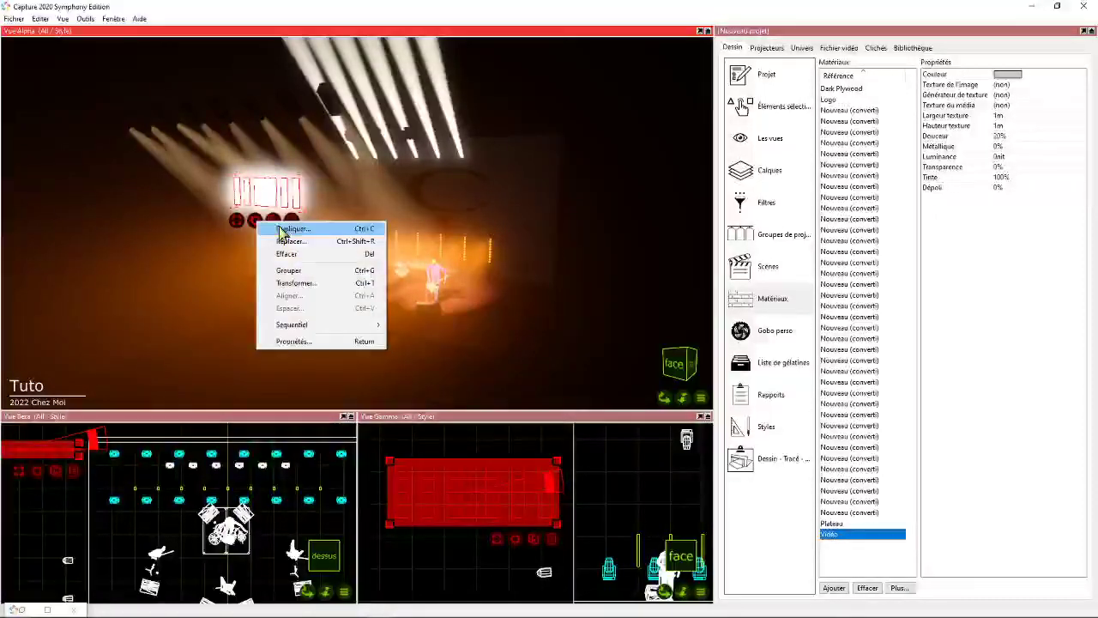
{"action": "mouse_move", "coordinate": [313, 333]}
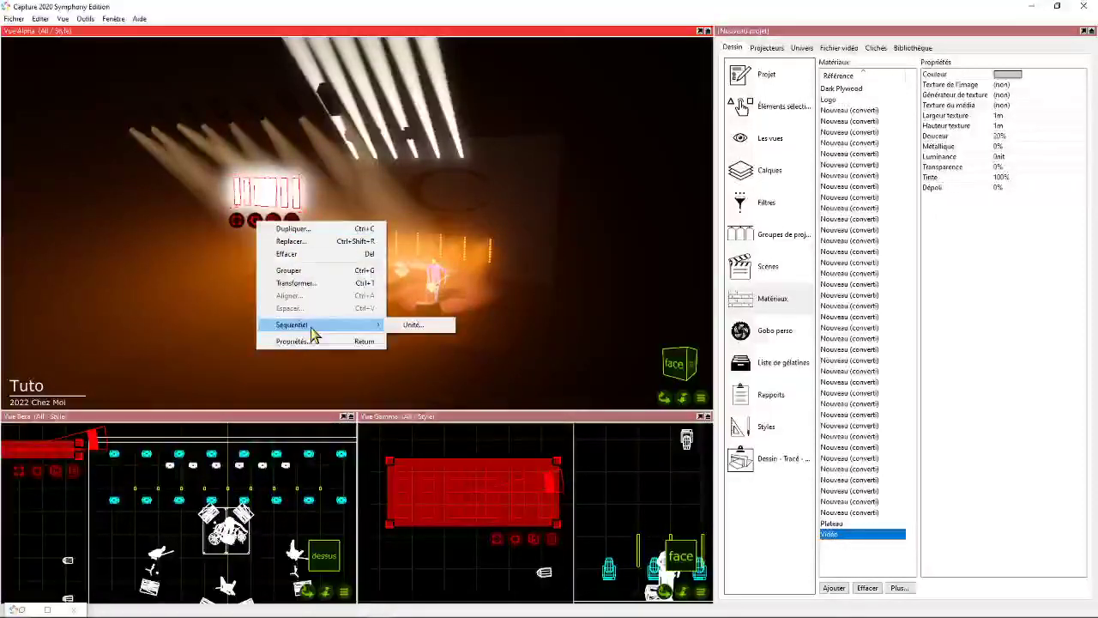
{"action": "left_click", "coordinate": [425, 17]}
- Activate Mouvement de l'image for the large logo backdrop behind the band and examine its image area and available commands
{"action": "left_click_drag", "start_coordinate": [665, 397], "coordinate": [746, 375]}
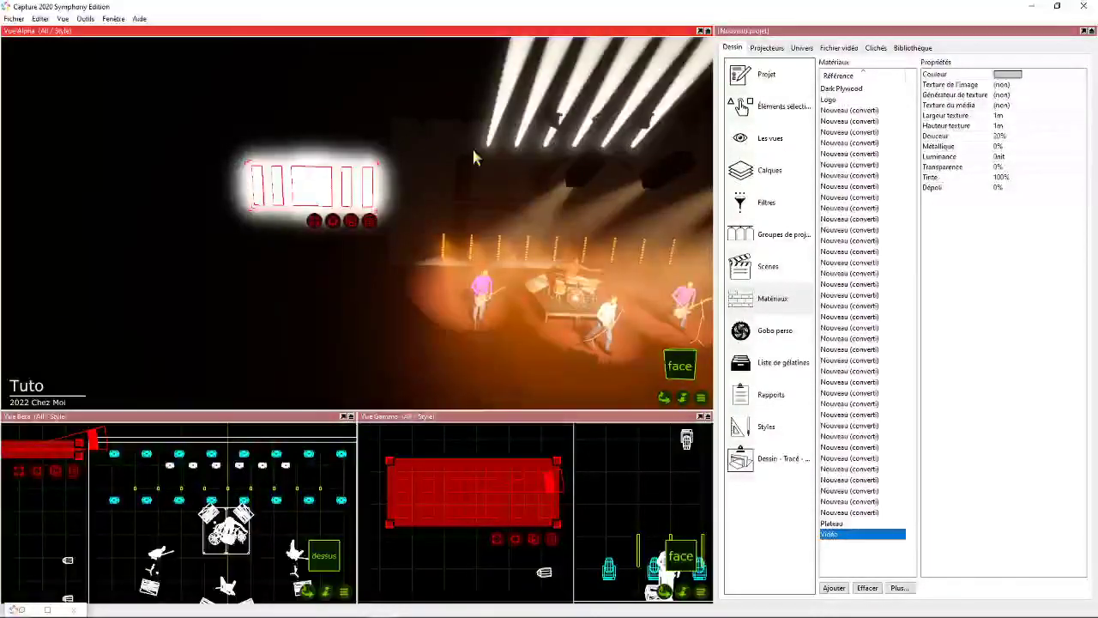
{"action": "left_click", "coordinate": [458, 186]}
{"action": "right_click", "coordinate": [646, 310]}
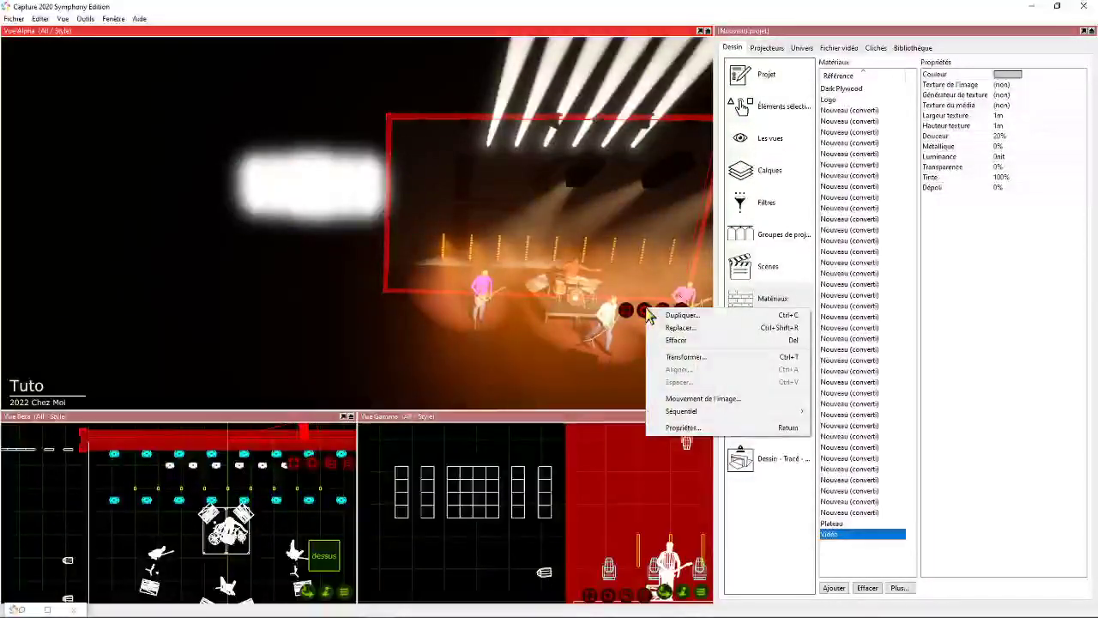
{"action": "left_click", "coordinate": [699, 398]}
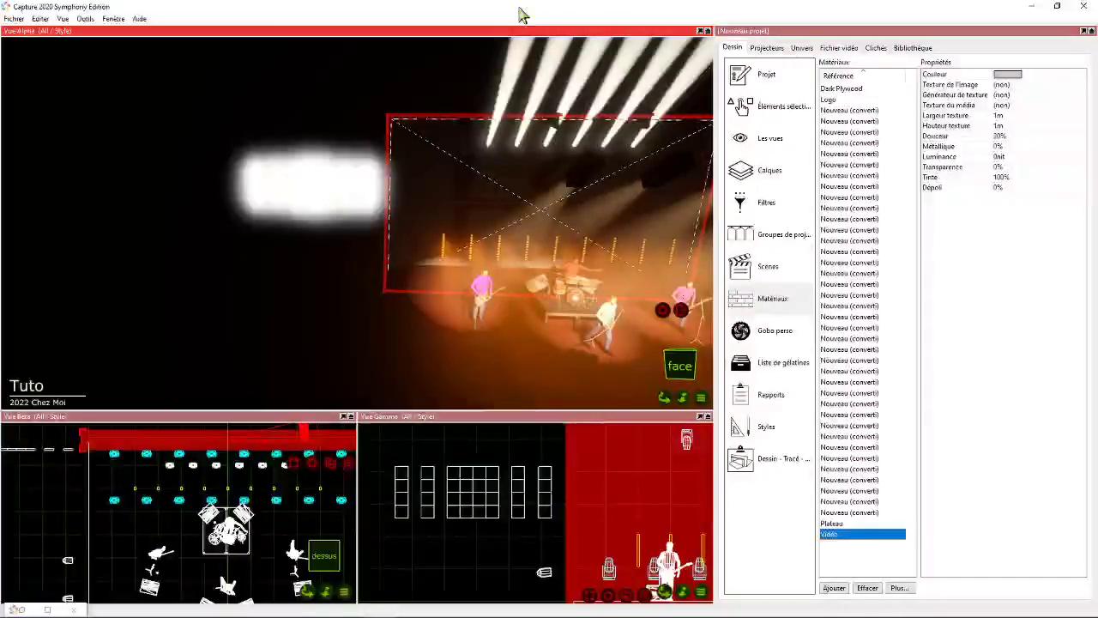
{"action": "right_click", "coordinate": [679, 308]}
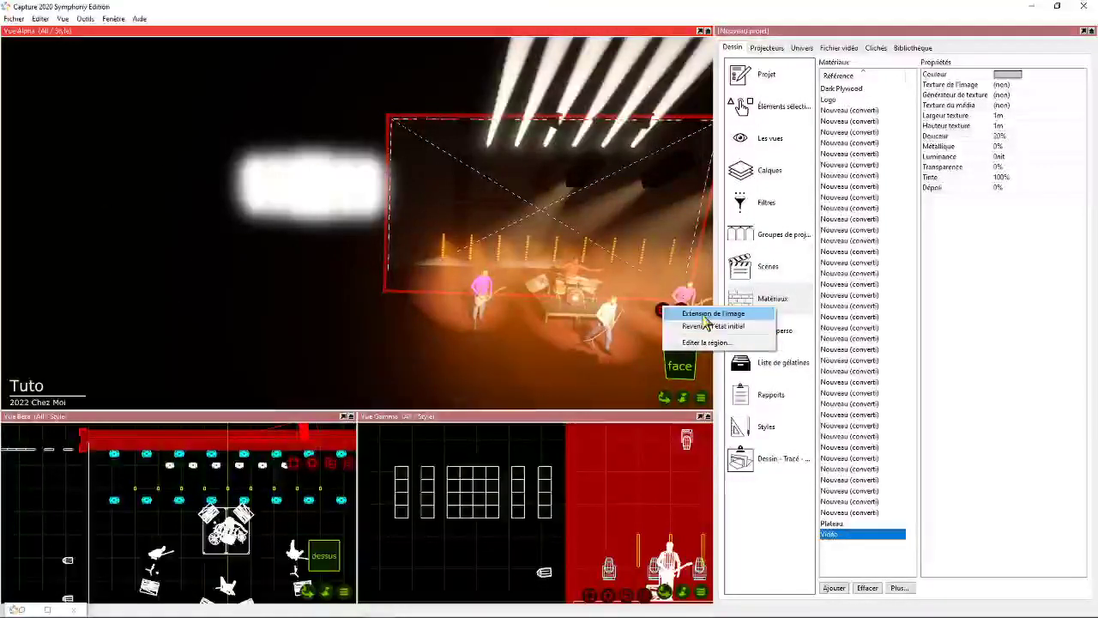
{"action": "left_click", "coordinate": [654, 9]}
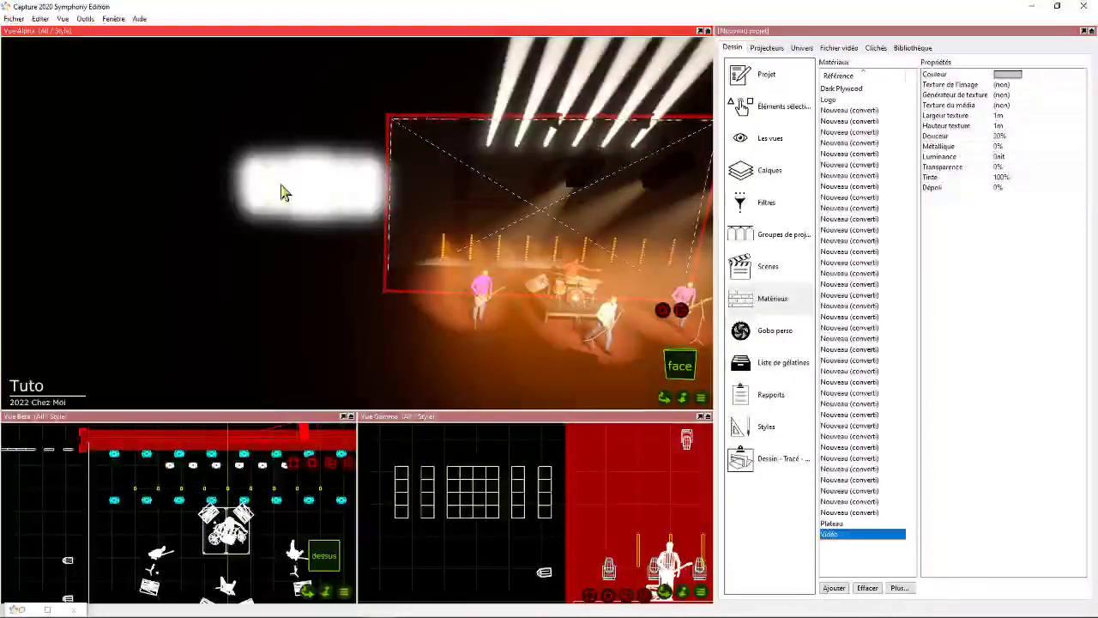
{"action": "left_click_drag", "start_coordinate": [667, 396], "coordinate": [386, 273]}
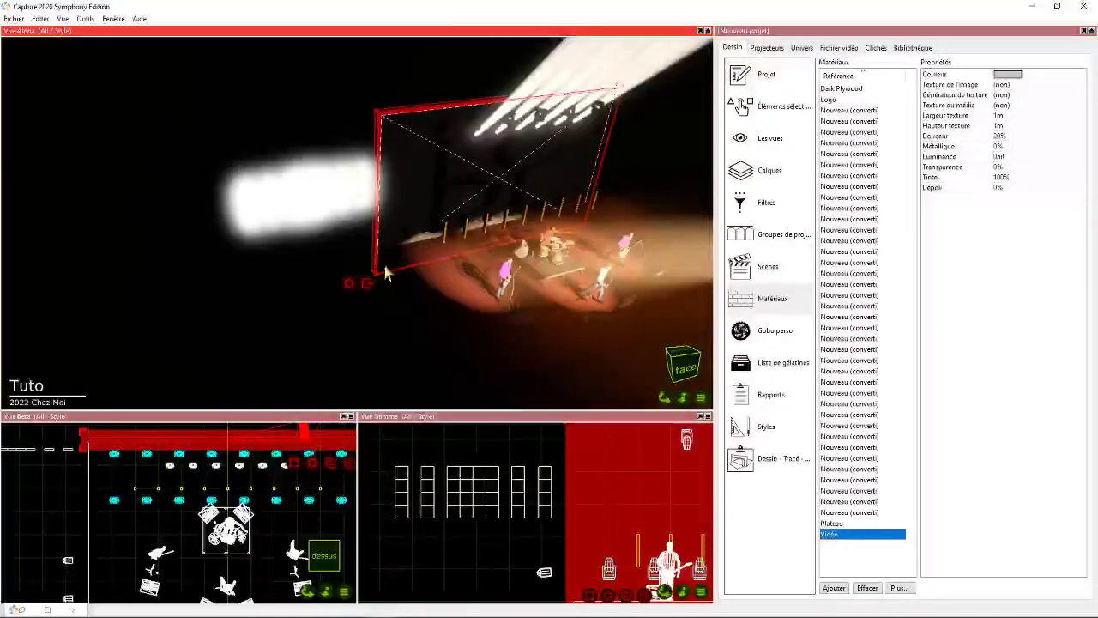
{"action": "double_click", "coordinate": [455, 7]}
{"action": "double_click", "coordinate": [562, 13]}
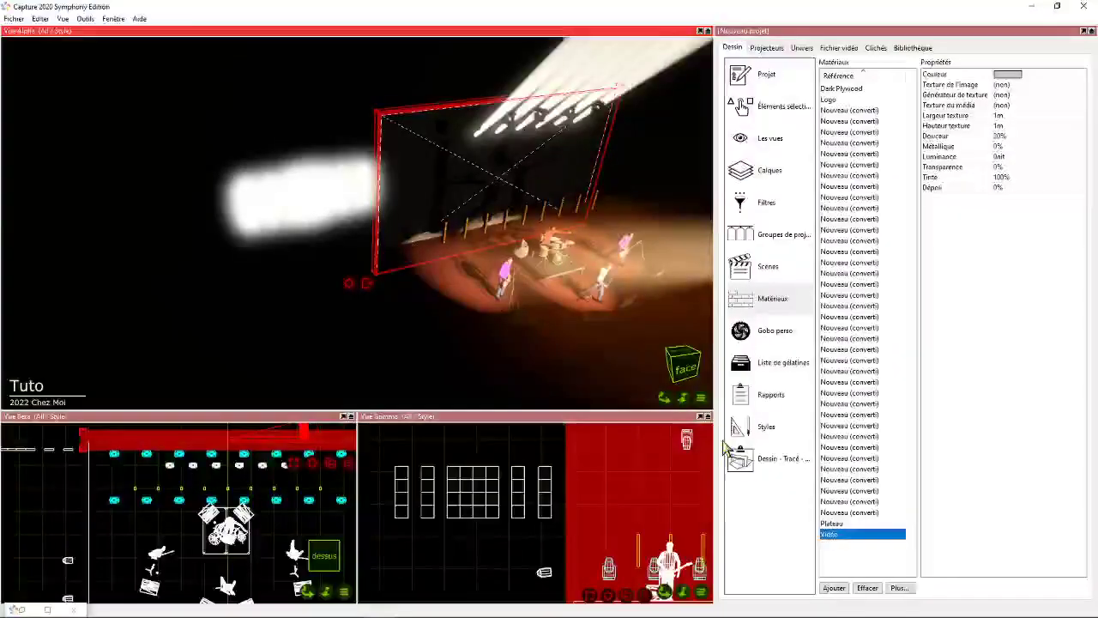
- Select all the LED wall panels beside the stage and delete them
{"action": "left_click_drag", "start_coordinate": [666, 397], "coordinate": [605, 407]}
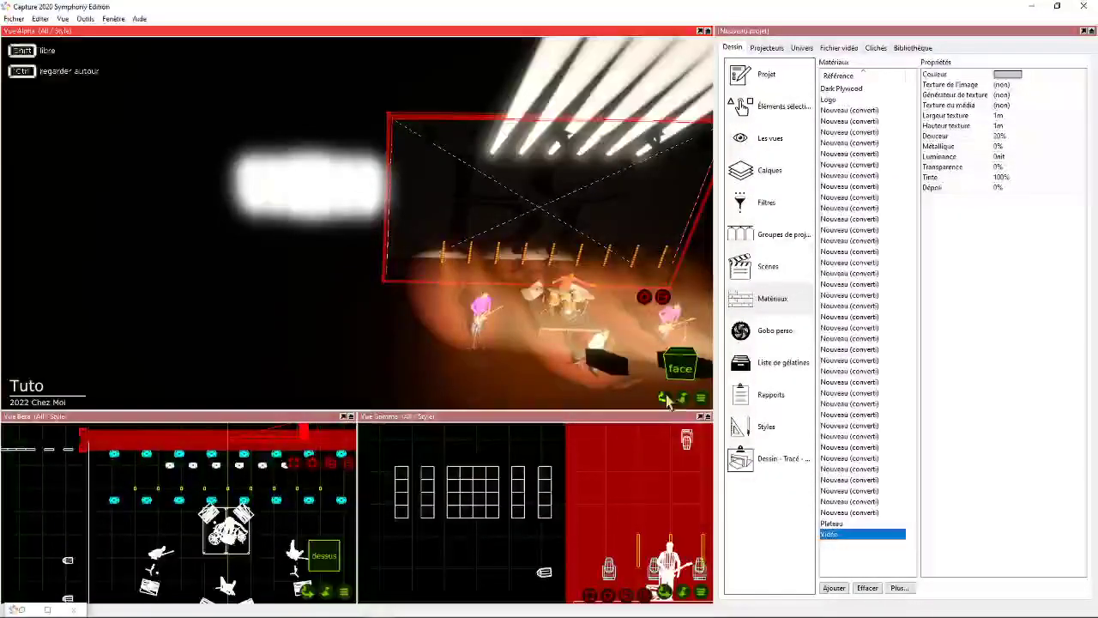
{"action": "left_click", "coordinate": [508, 480]}
{"action": "left_click_drag", "start_coordinate": [377, 447], "coordinate": [562, 538]}
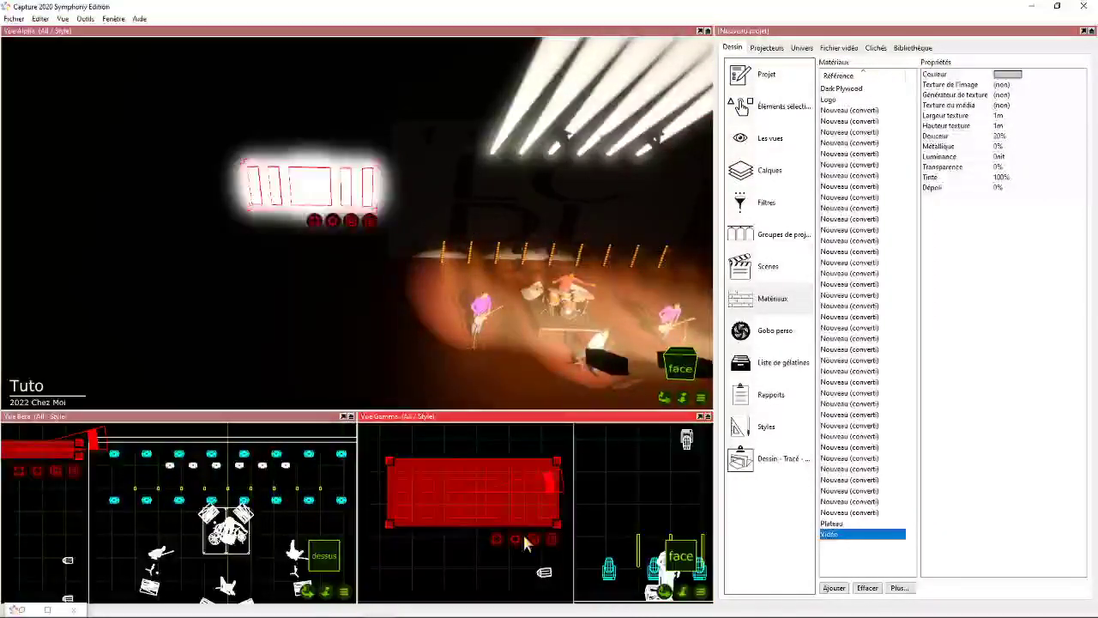
{"action": "key", "text": "Delete"}
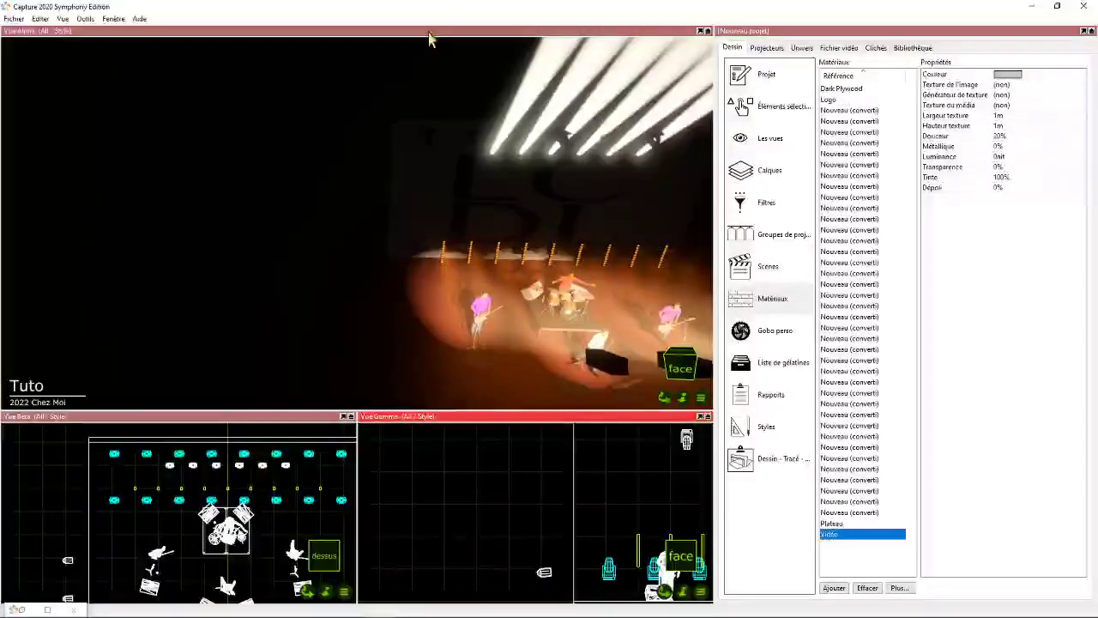
{"action": "mouse_move", "coordinate": [665, 398]}
{"action": "left_mouse_down"}
{"action": "mouse_move", "coordinate": [604, 397]}
{"action": "mouse_move", "coordinate": [602, 350]}
{"action": "mouse_move", "coordinate": [598, 364]}
{"action": "mouse_move", "coordinate": [662, 395]}
{"action": "left_mouse_up"}
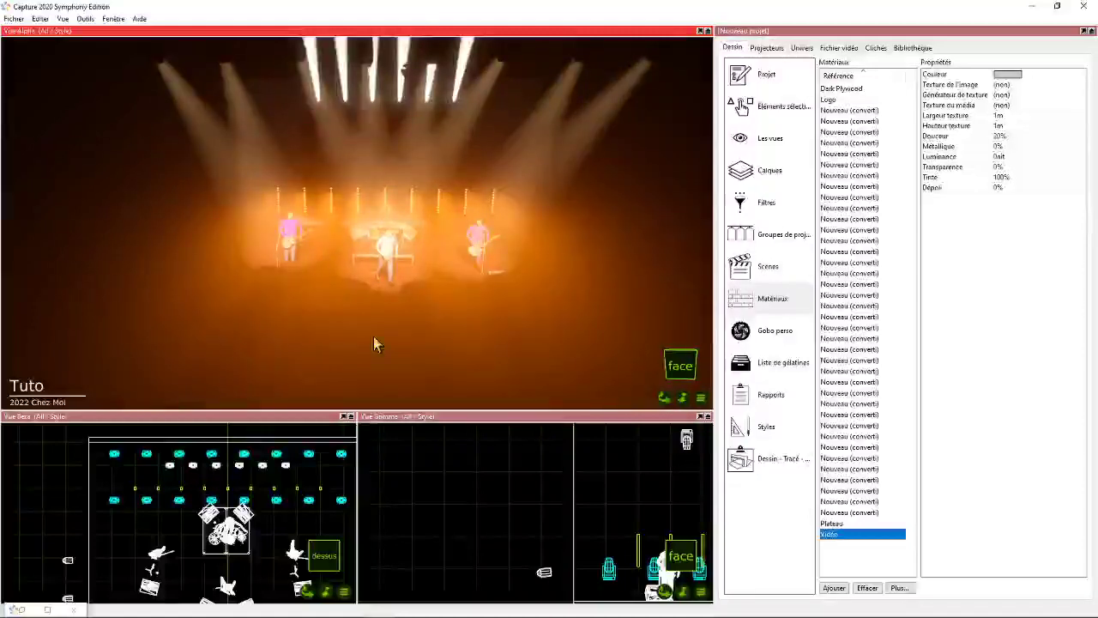
{"action": "left_click", "coordinate": [675, 402]}
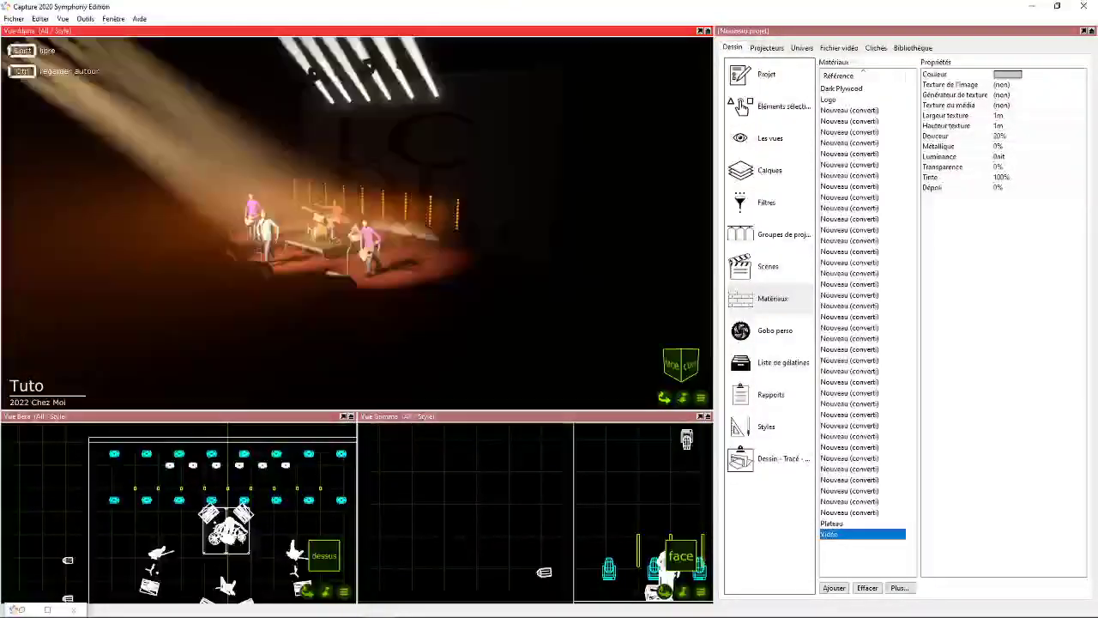
{"action": "left_click_drag", "start_coordinate": [665, 398], "coordinate": [601, 400]}
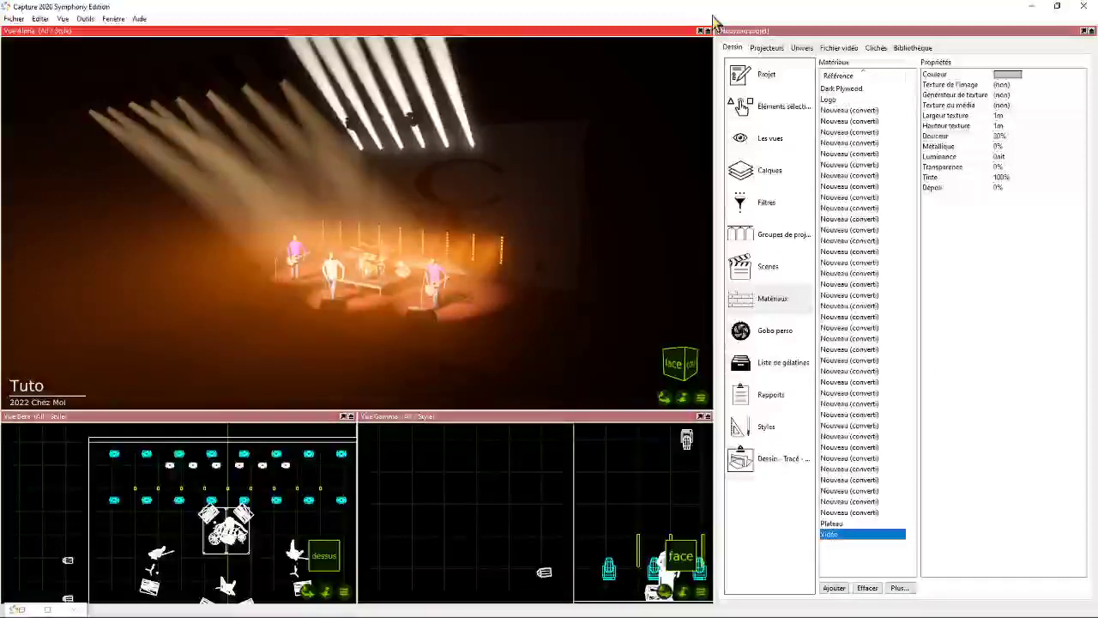
- Set the external universe of patch 1.1-512 to ArtNet Universe 0, Sub-Net 0, Net 0 (Input 1)
{"action": "left_click", "coordinate": [800, 48]}
{"action": "left_click", "coordinate": [854, 88]}
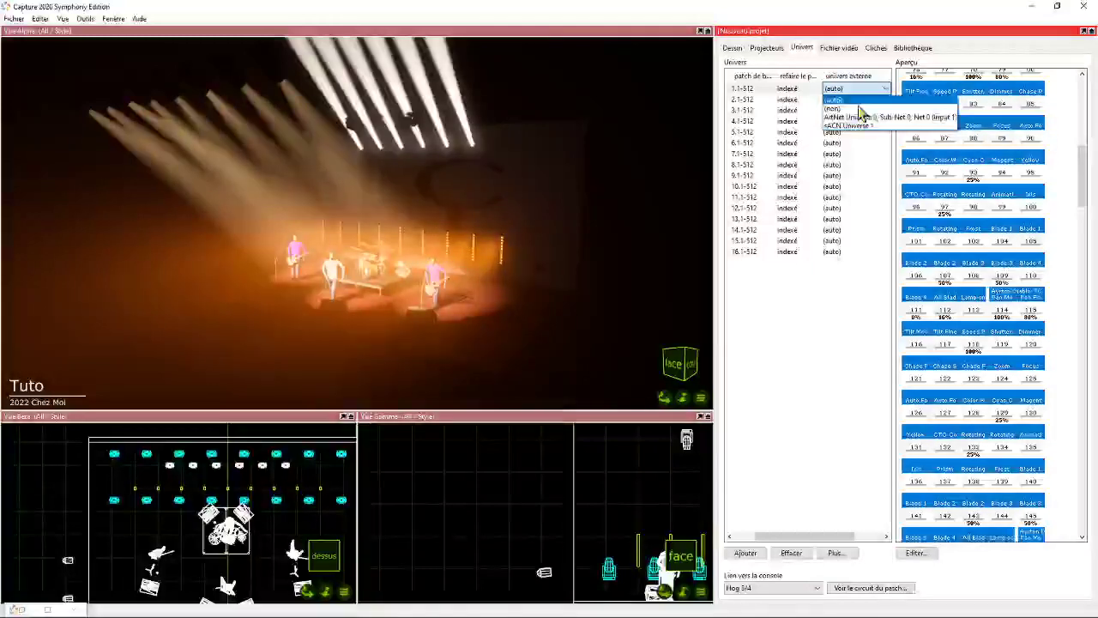
{"action": "left_click", "coordinate": [849, 116]}
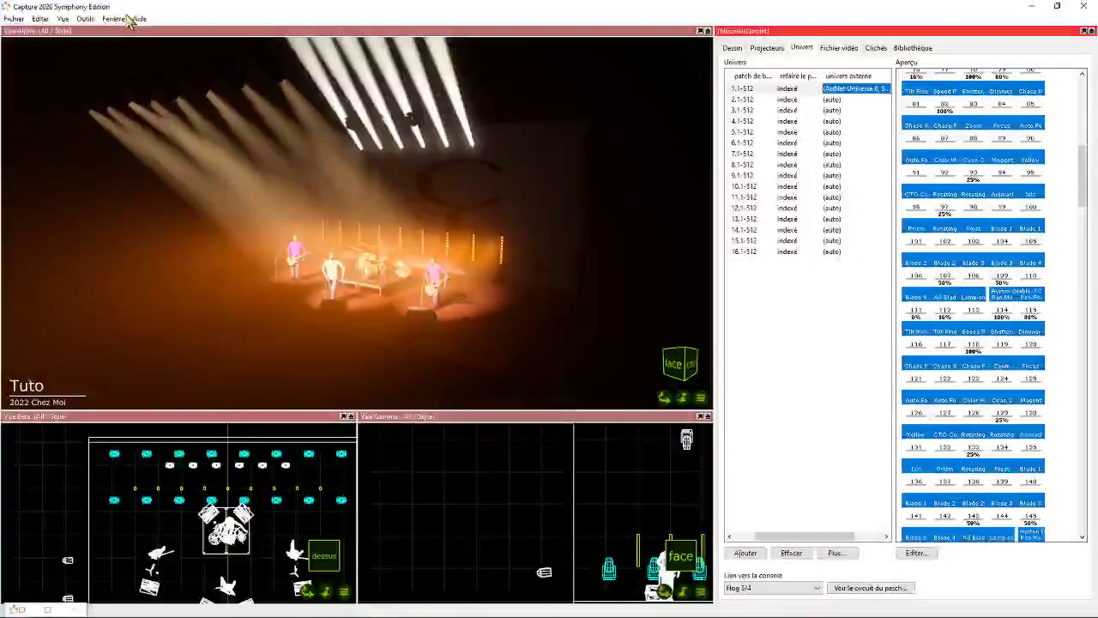
- Review the connection options for the supported protocols, from ArtNet and CITP to sACN, and close the options
{"action": "left_click", "coordinate": [86, 19]}
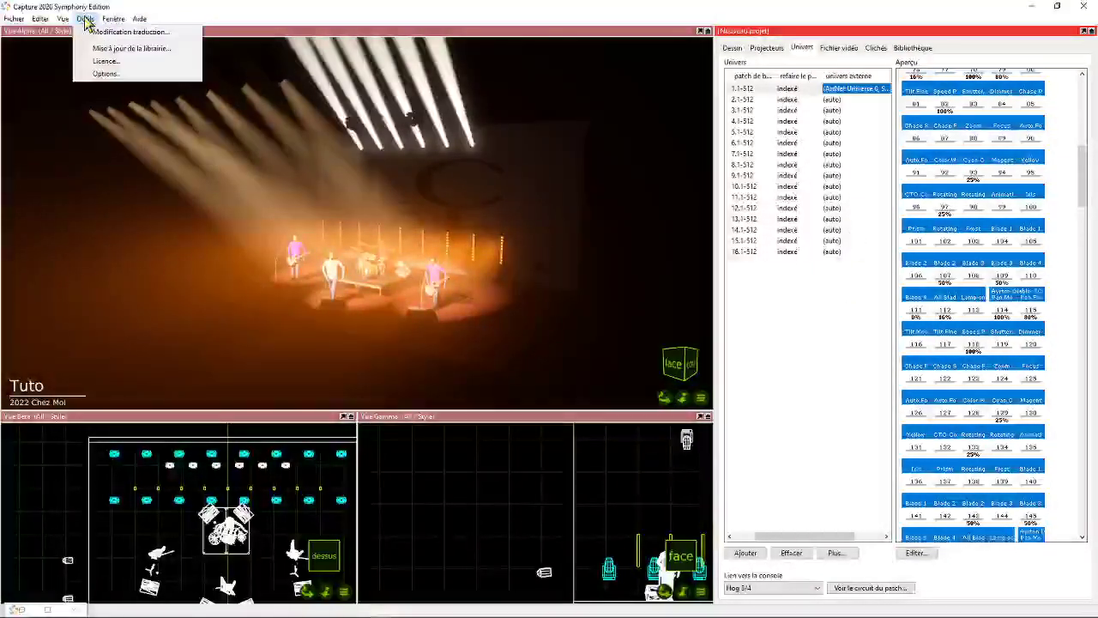
{"action": "left_click", "coordinate": [105, 75]}
{"action": "left_click", "coordinate": [474, 139]}
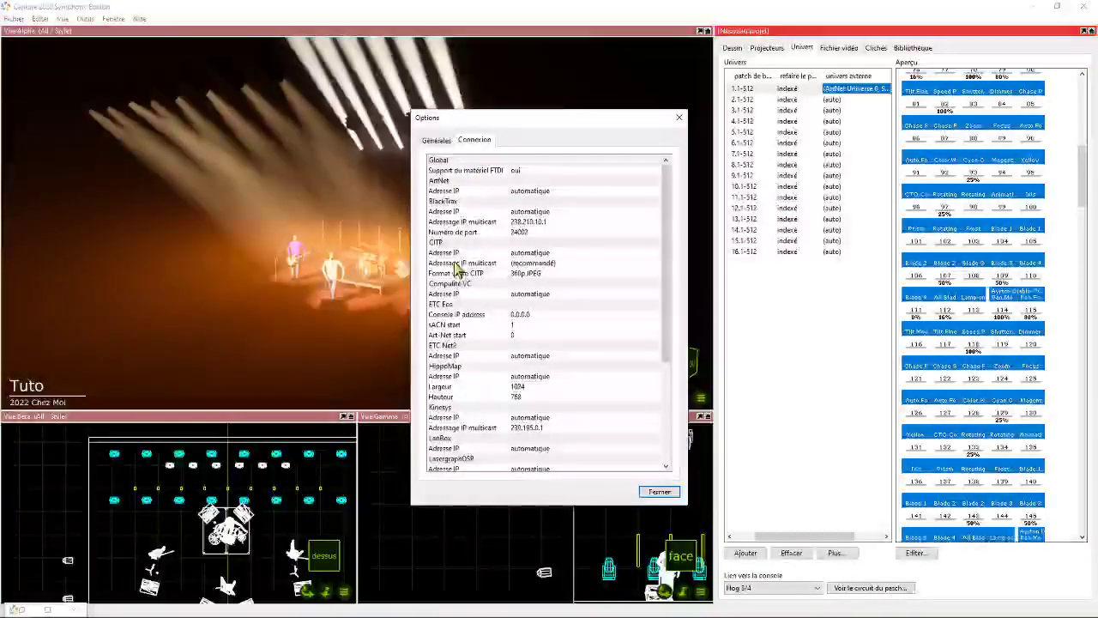
{"action": "scroll", "coordinate": [506, 279], "scroll_direction": "down", "scroll_amount": 1}
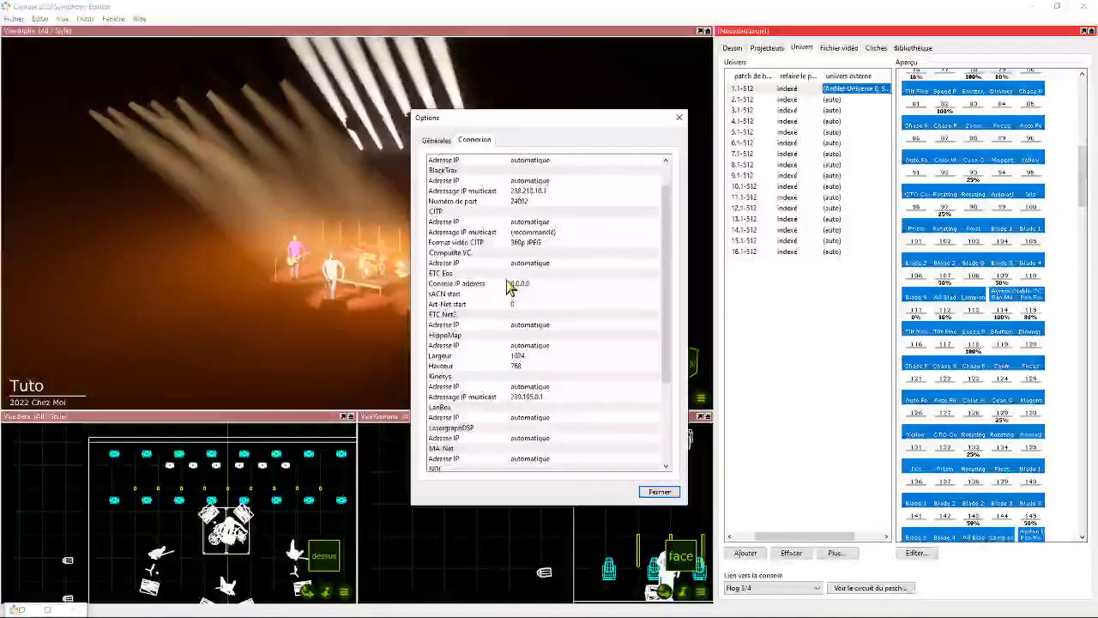
{"action": "scroll", "coordinate": [465, 338], "scroll_direction": "down", "scroll_amount": 3}
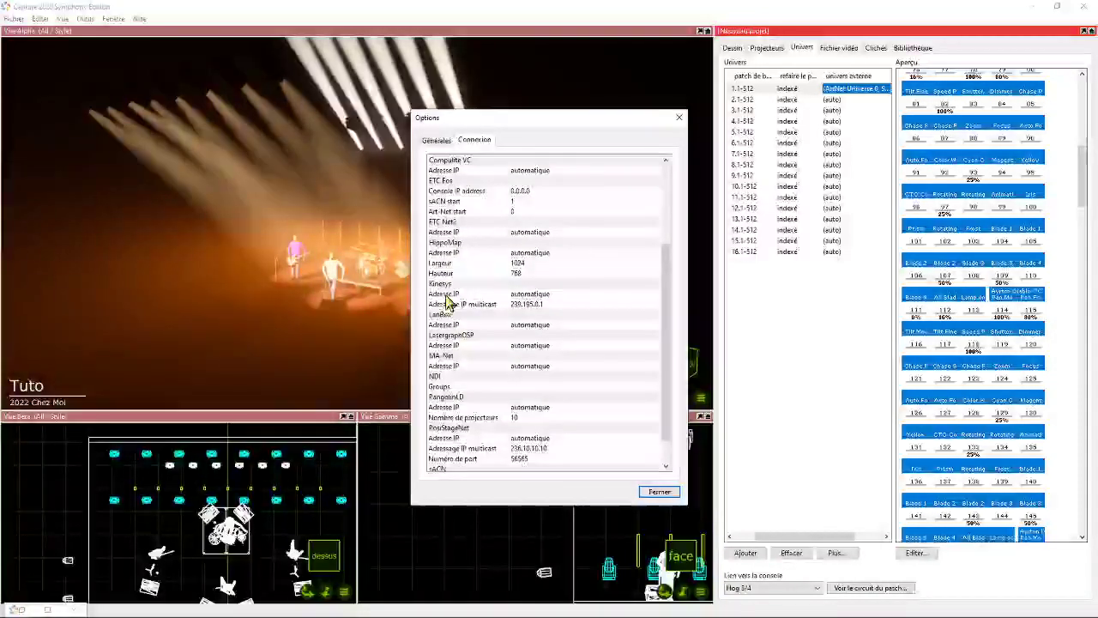
{"action": "scroll", "coordinate": [441, 312], "scroll_direction": "down", "scroll_amount": 1}
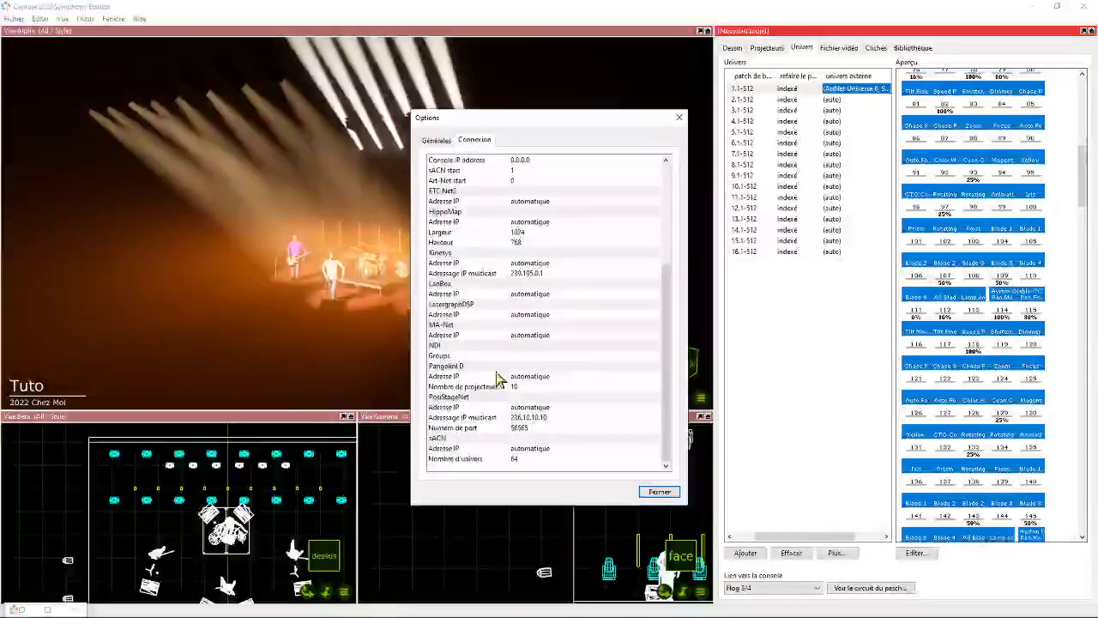
{"action": "scroll", "coordinate": [467, 386], "scroll_direction": "up", "scroll_amount": 5}
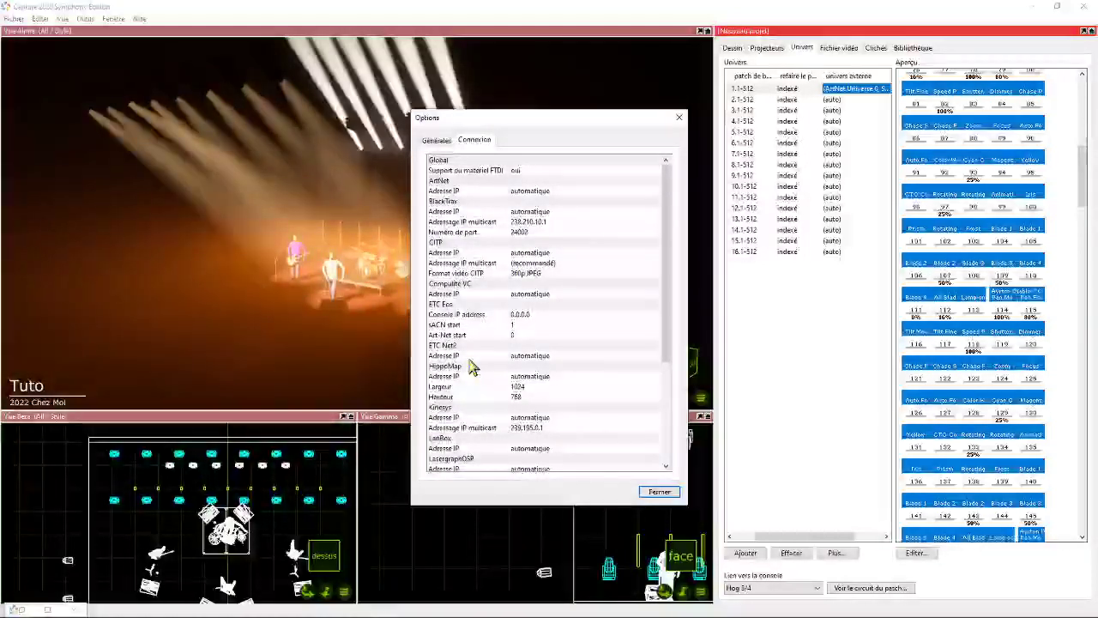
{"action": "left_click", "coordinate": [648, 492]}
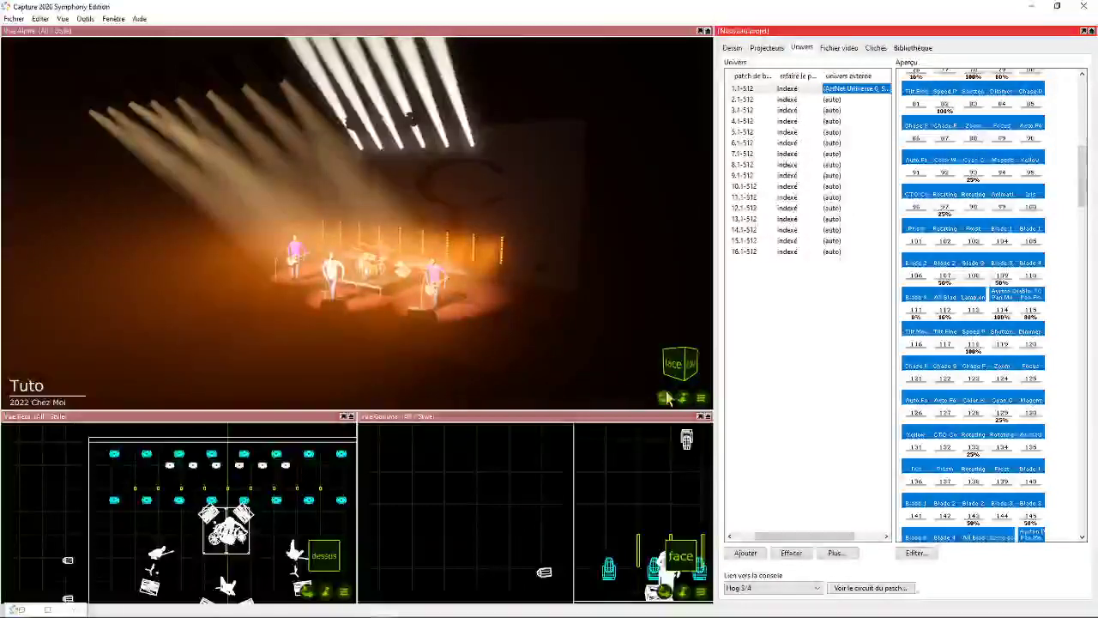
{"action": "mouse_move", "coordinate": [667, 397]}
{"action": "left_mouse_down"}
{"action": "mouse_move", "coordinate": [785, 390]}
{"action": "mouse_move", "coordinate": [686, 397]}
{"action": "mouse_move", "coordinate": [601, 386]}
{"action": "mouse_move", "coordinate": [639, 407]}
{"action": "mouse_move", "coordinate": [694, 395]}
{"action": "mouse_move", "coordinate": [678, 397]}
{"action": "left_mouse_up"}
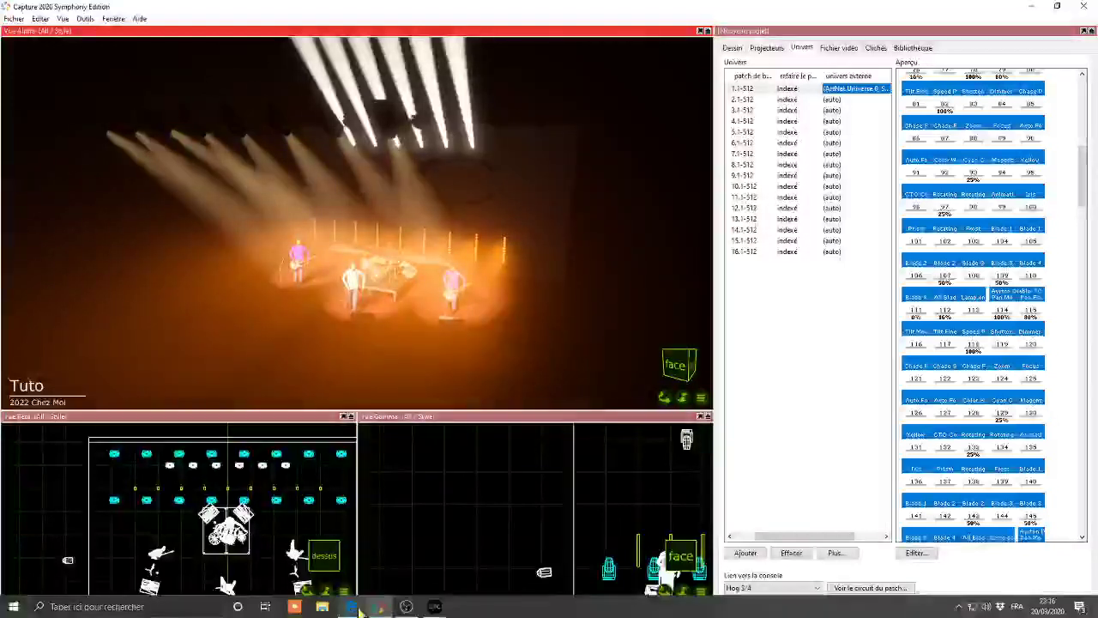
{"action": "left_click", "coordinate": [405, 609]}
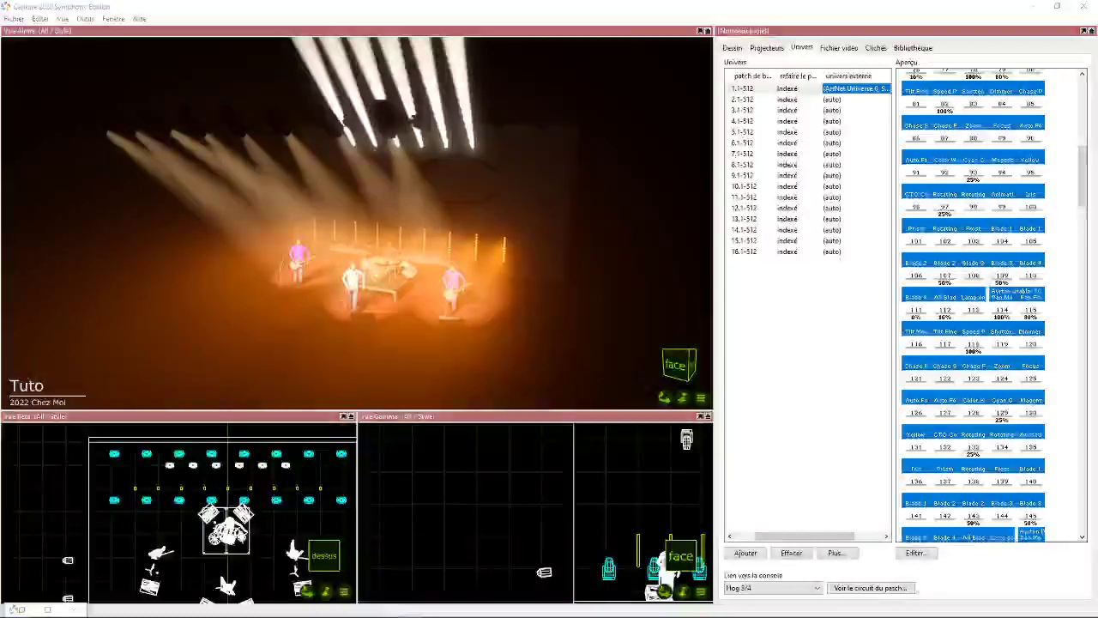
{"action": "left_click", "coordinate": [521, 12]}
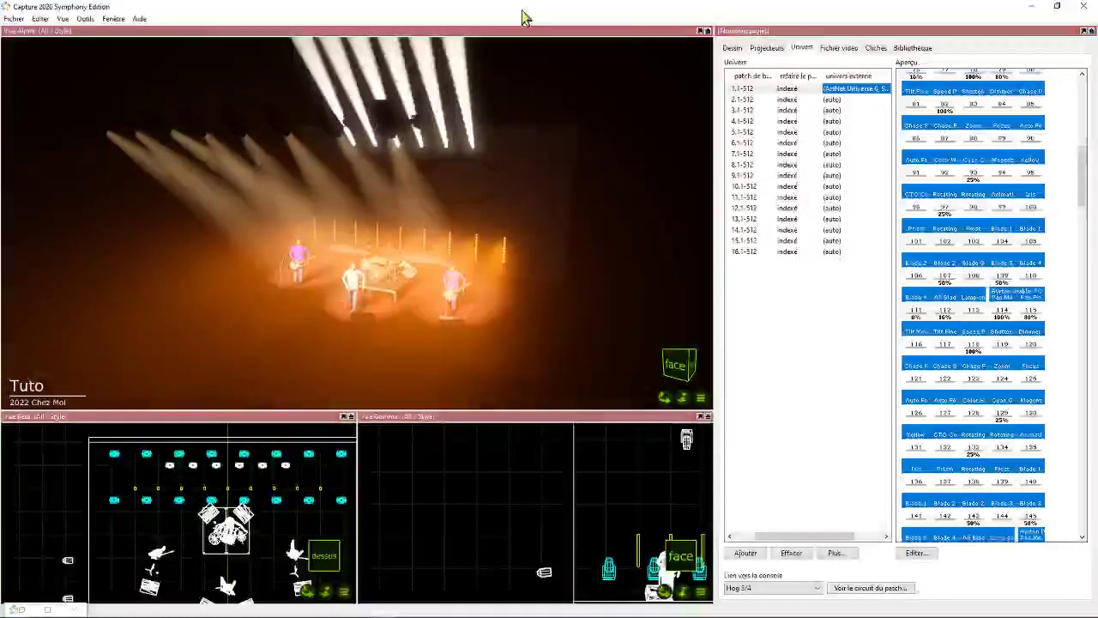
- Export the project as a Capture presentation zip named Pres in the desktop's Capture folder
{"action": "left_click", "coordinate": [24, 22]}
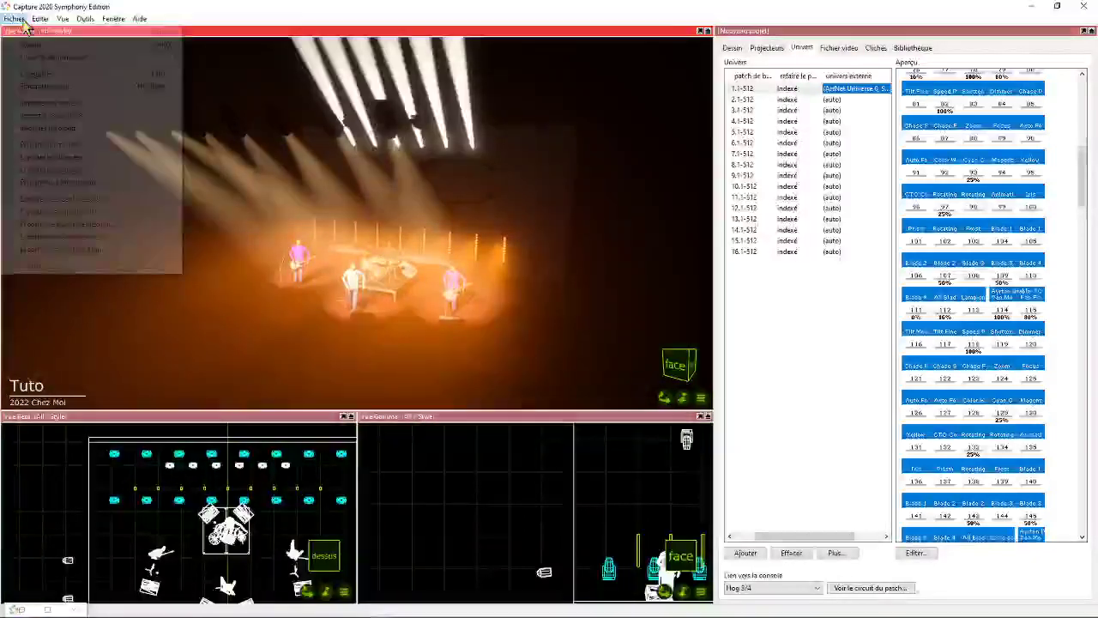
{"action": "left_click", "coordinate": [59, 182]}
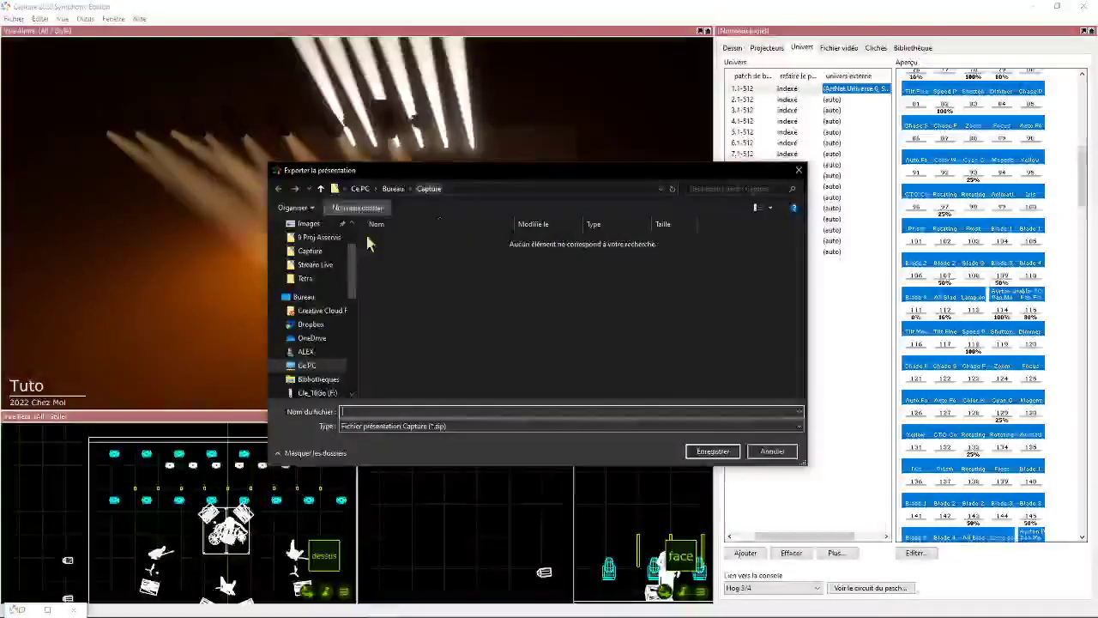
{"action": "left_click_drag", "start_coordinate": [455, 175], "coordinate": [402, 162]}
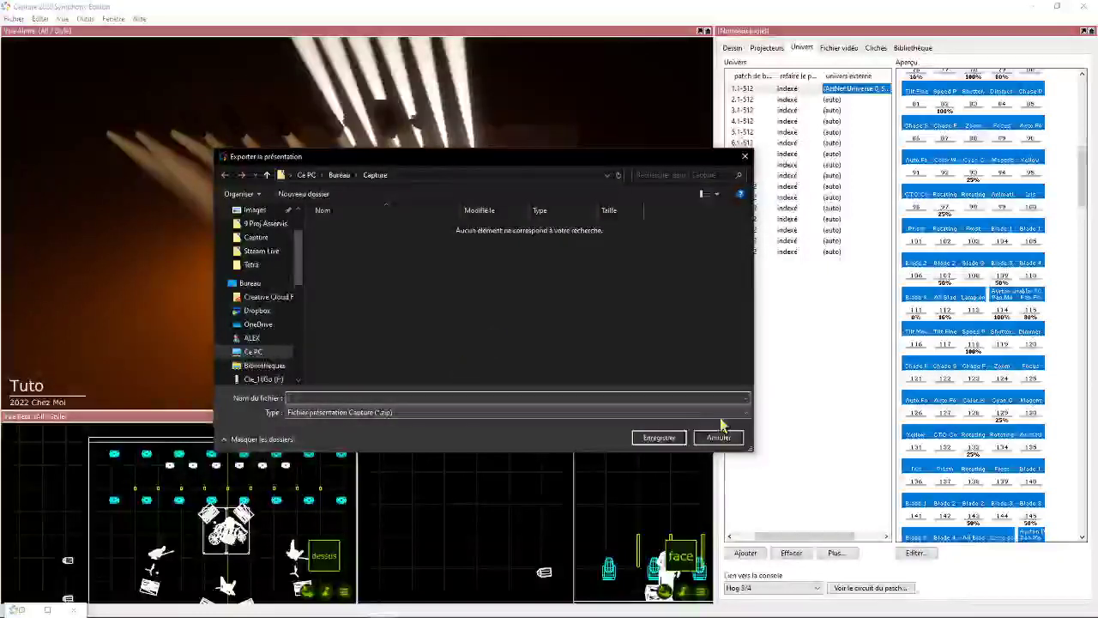
{"action": "left_click", "coordinate": [367, 396]}
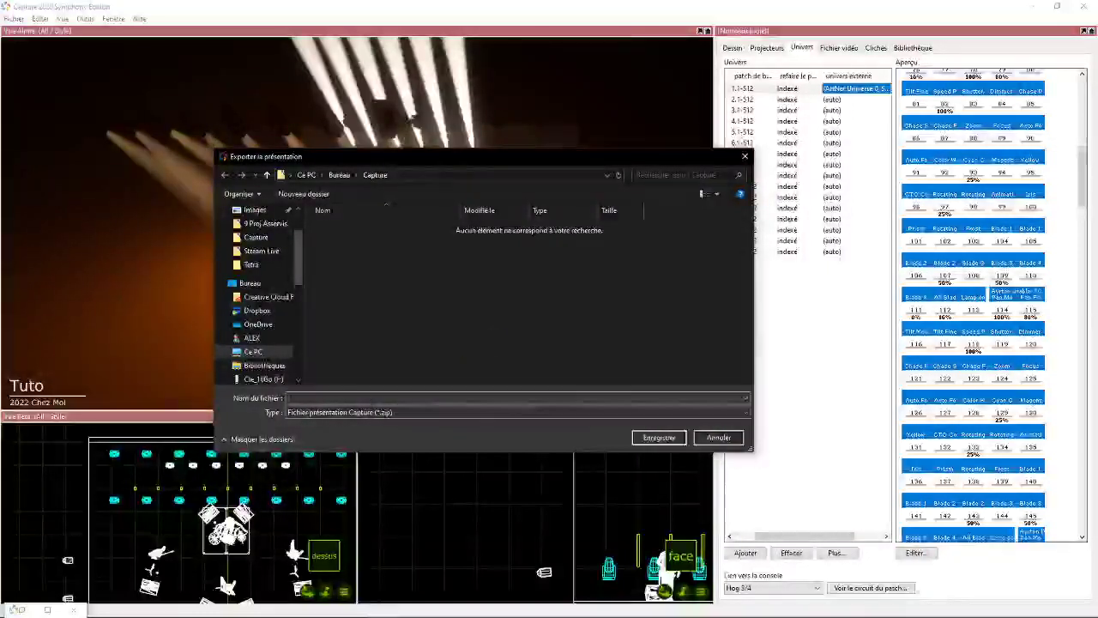
{"action": "type", "text": "Pres"}
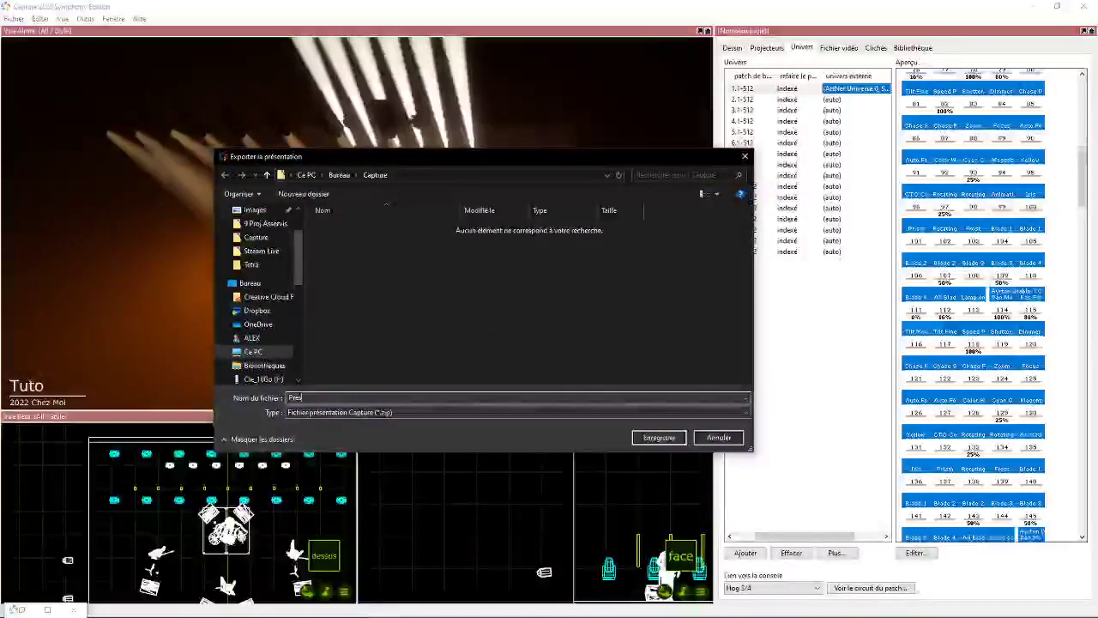
{"action": "left_click", "coordinate": [653, 437]}
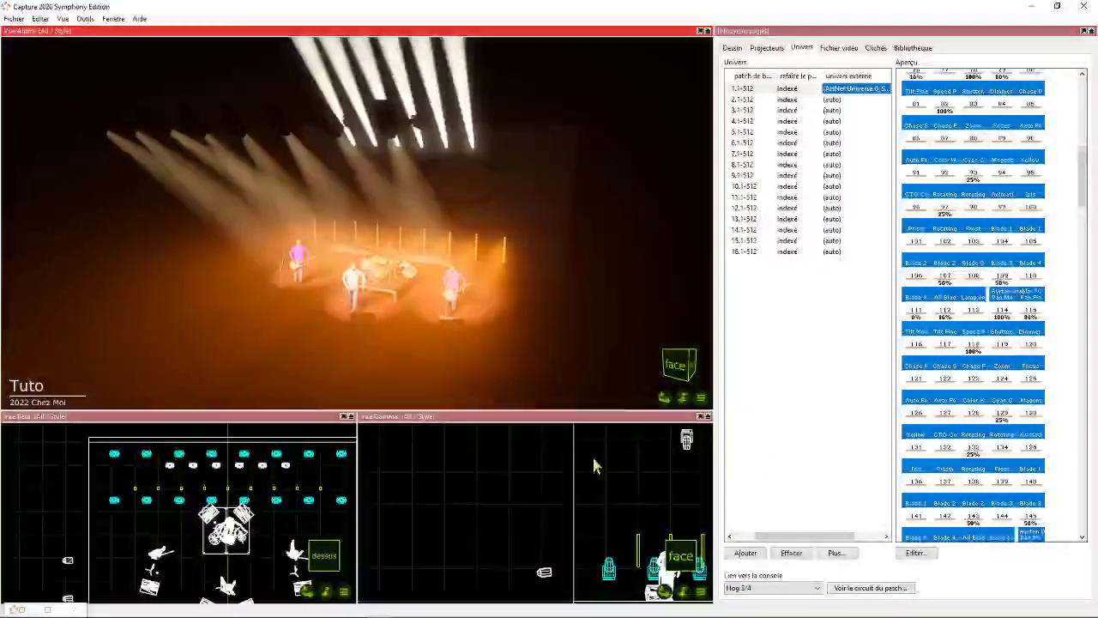
- Switch to File Explorer, open the desktop's Capture folder and extract the Pres zip archive
{"action": "left_click", "coordinate": [321, 614]}
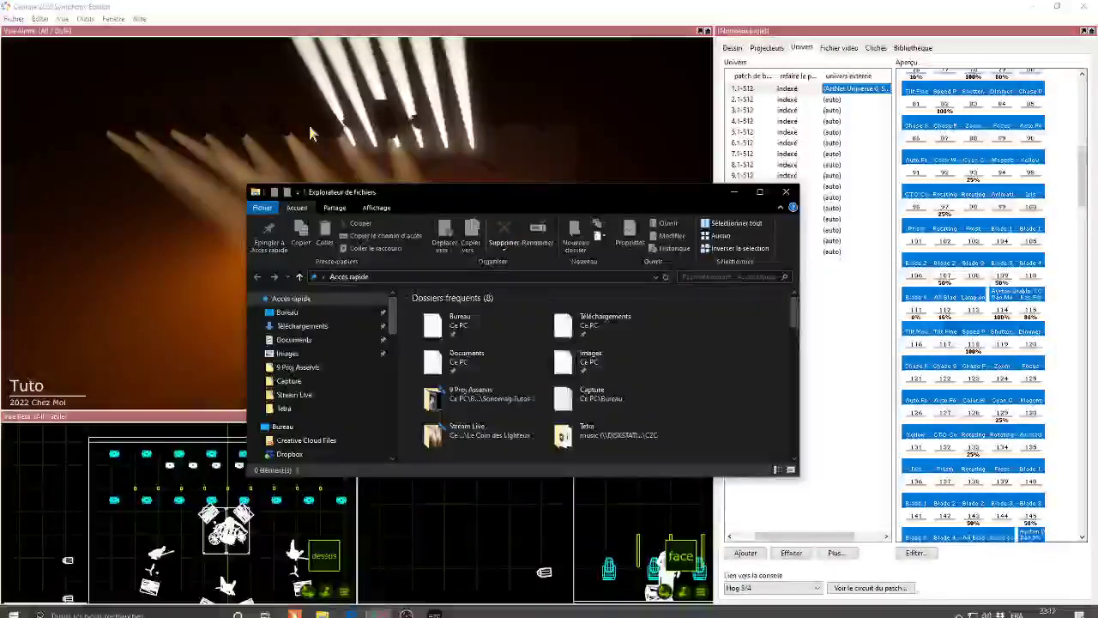
{"action": "double_click", "coordinate": [455, 322]}
{"action": "left_click", "coordinate": [467, 313]}
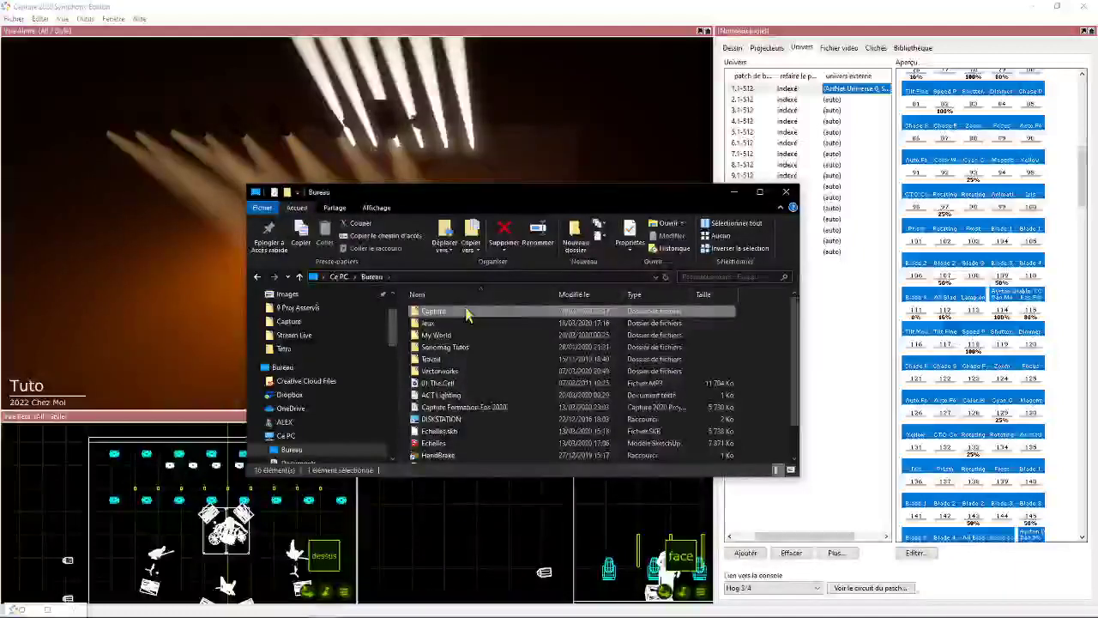
{"action": "double_click", "coordinate": [468, 313]}
{"action": "left_click_drag", "start_coordinate": [600, 192], "coordinate": [519, 137]}
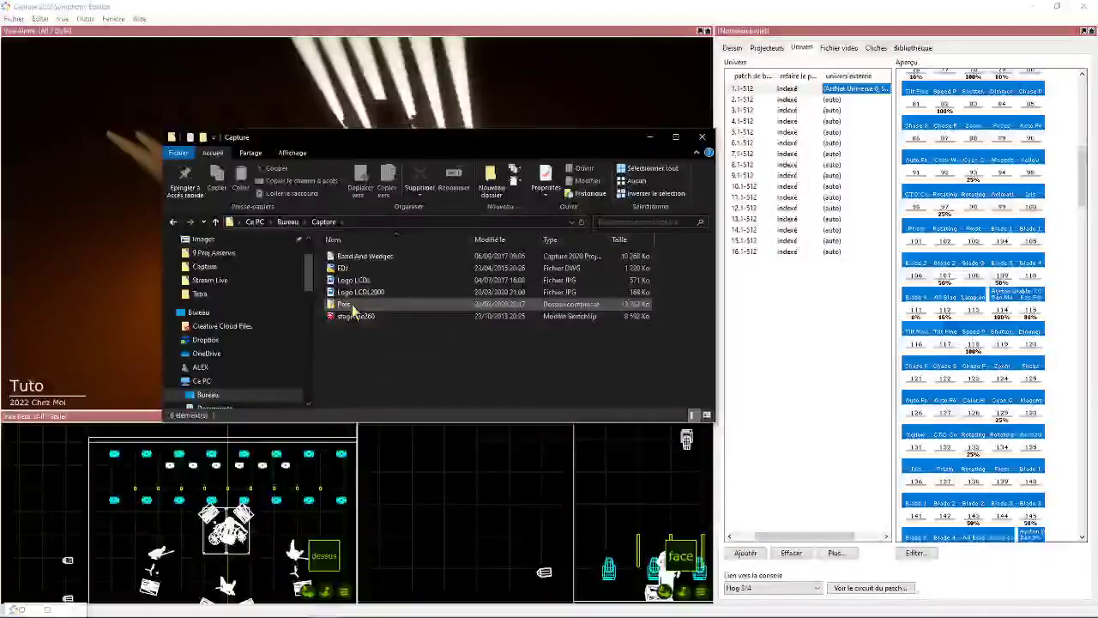
{"action": "left_click", "coordinate": [350, 307]}
{"action": "right_click", "coordinate": [346, 309]}
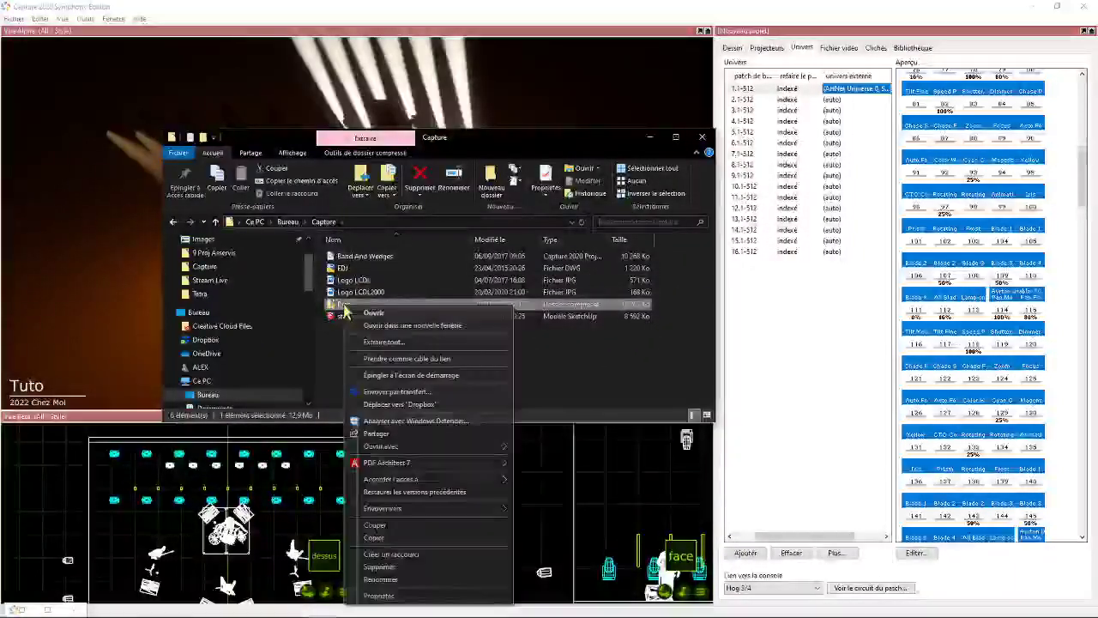
{"action": "left_click", "coordinate": [383, 342]}
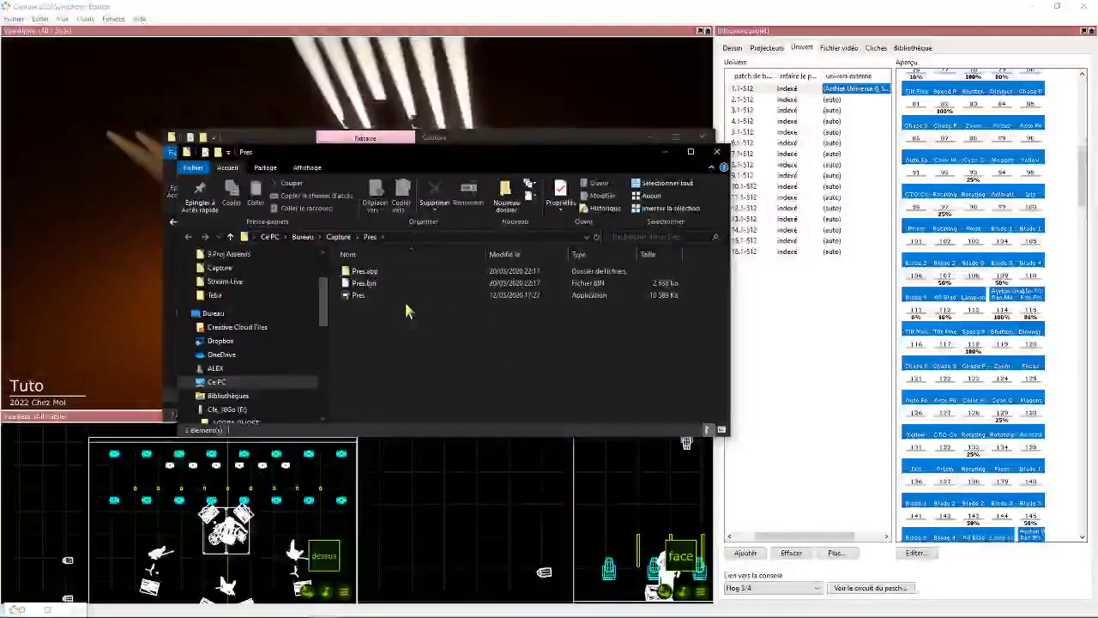
- Launch the extracted Pres application and allow its network access through the Windows Defender firewall
{"action": "left_click", "coordinate": [367, 296]}
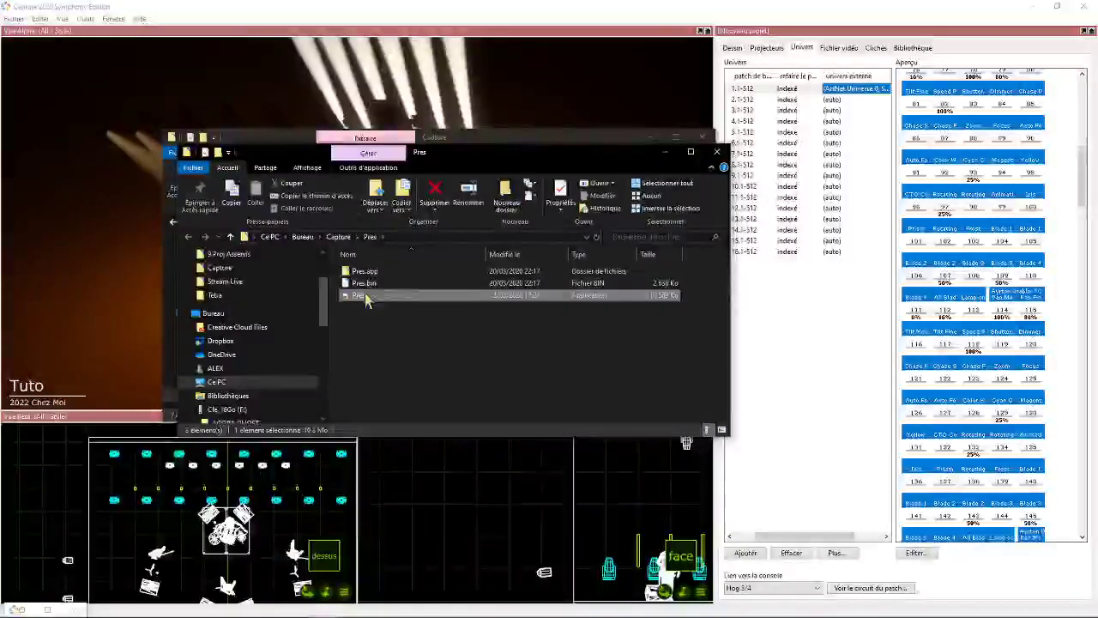
{"action": "left_click", "coordinate": [361, 284]}
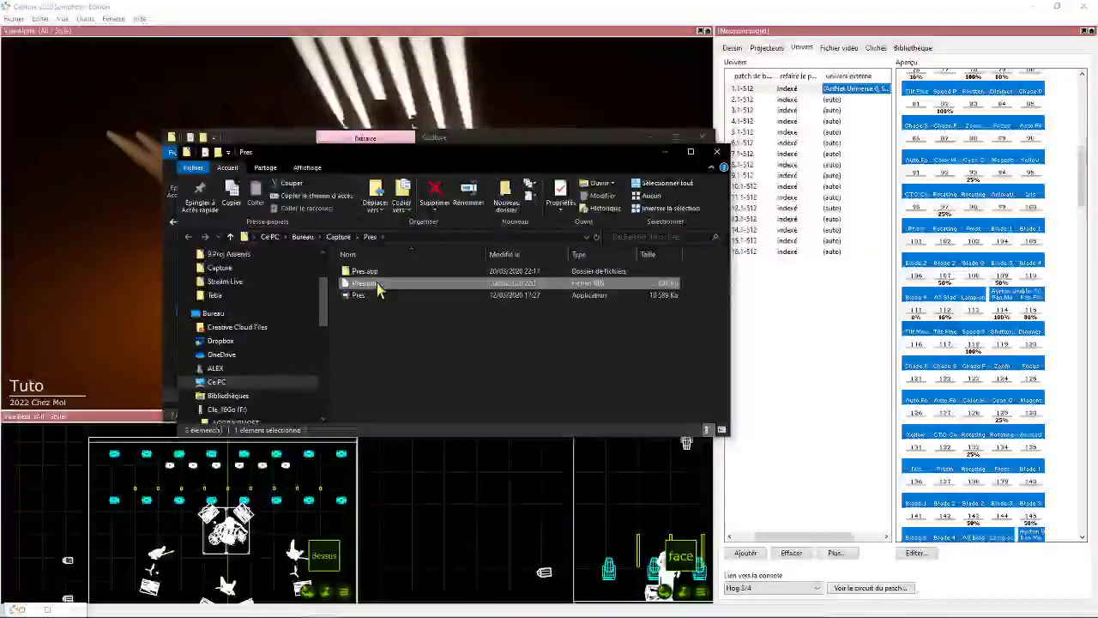
{"action": "left_click", "coordinate": [394, 336]}
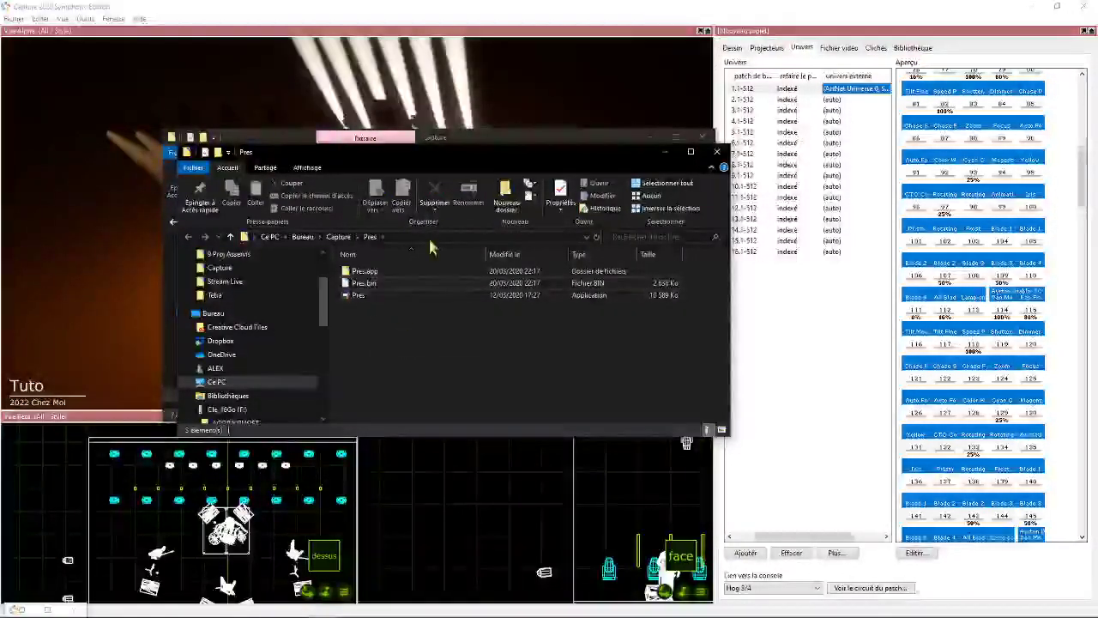
{"action": "double_click", "coordinate": [367, 296]}
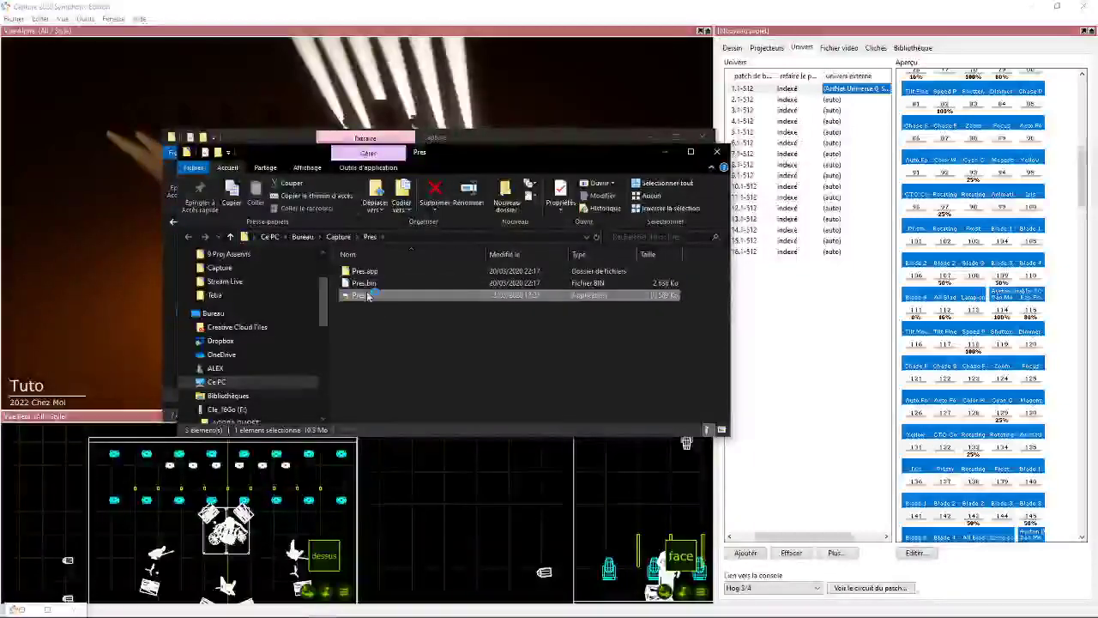
{"action": "left_click", "coordinate": [612, 403]}
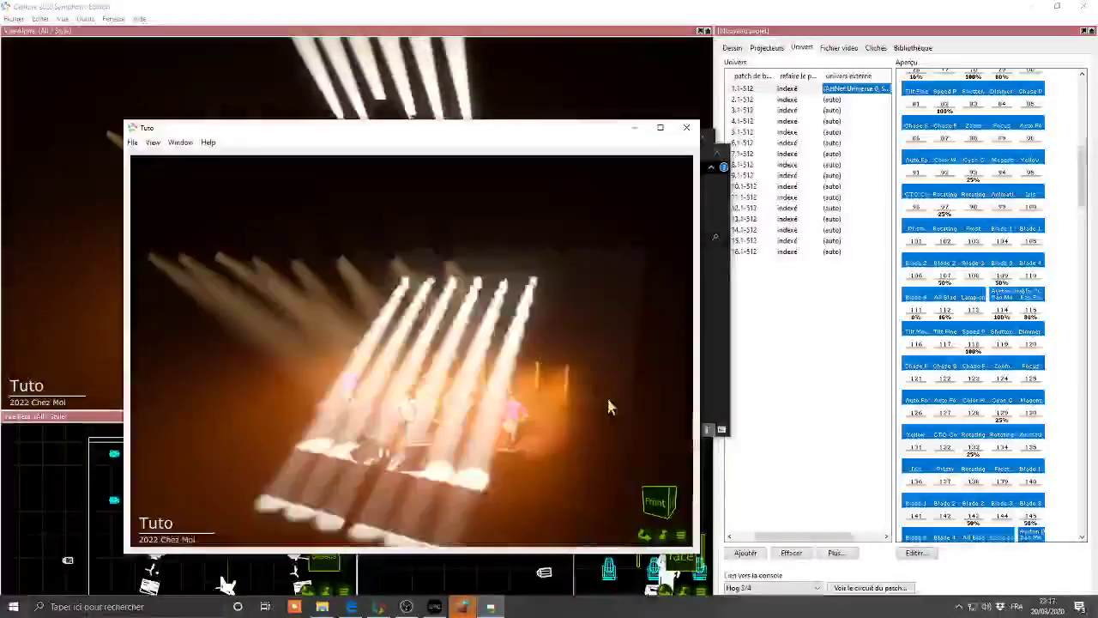
{"action": "left_click_drag", "start_coordinate": [600, 137], "coordinate": [423, 242]}
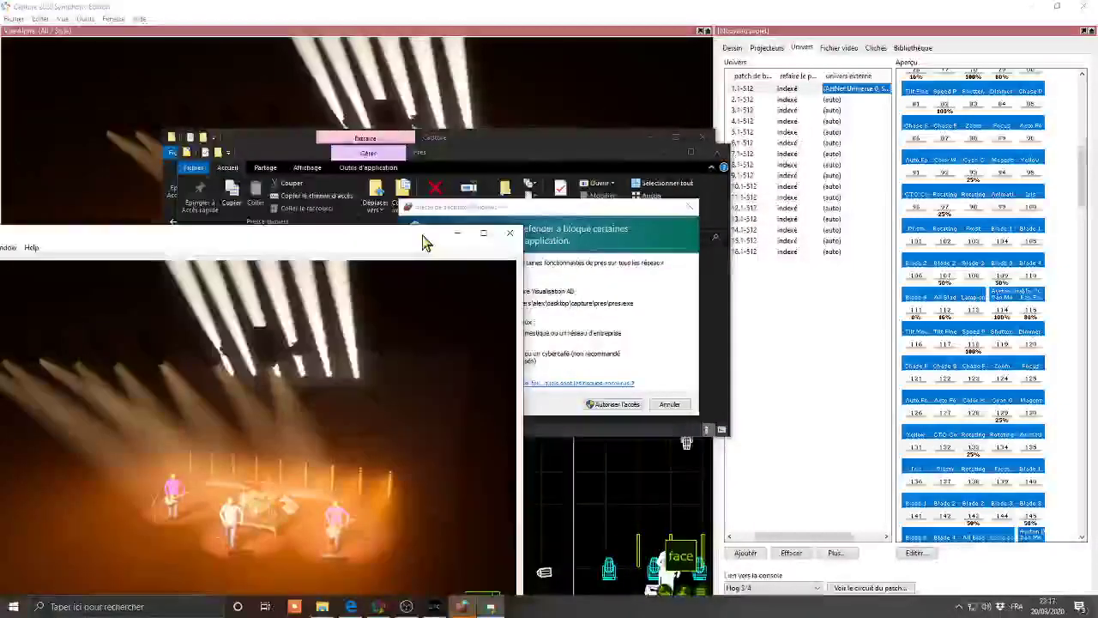
{"action": "left_click", "coordinate": [626, 403]}
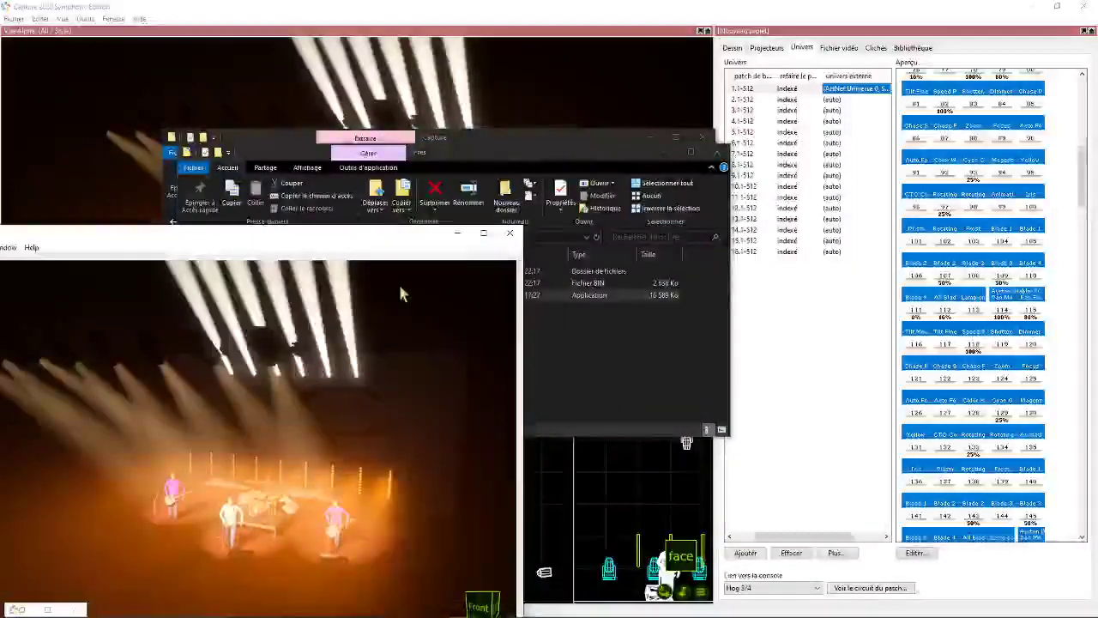
{"action": "left_click_drag", "start_coordinate": [386, 243], "coordinate": [816, 80]}
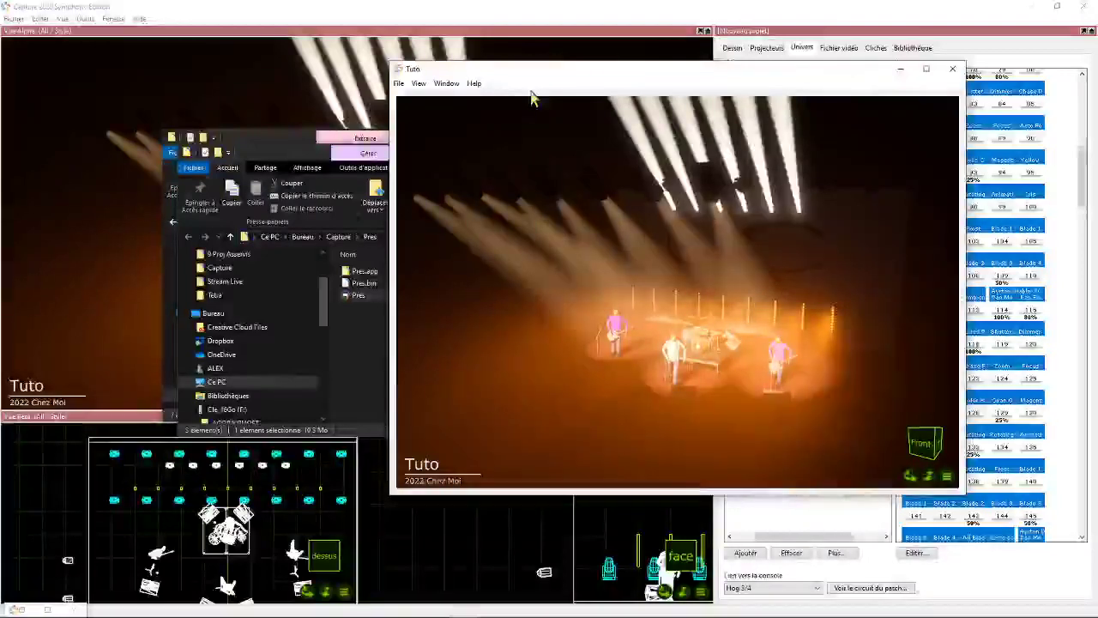
{"action": "left_click_drag", "start_coordinate": [746, 75], "coordinate": [815, 159]}
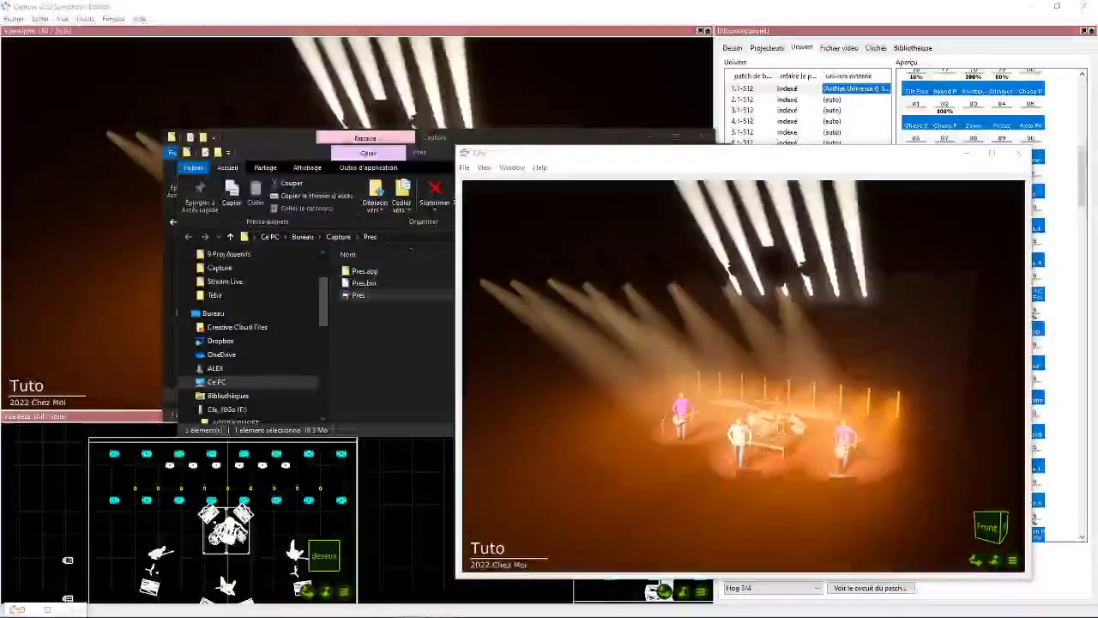
{"action": "left_click", "coordinate": [769, 157]}
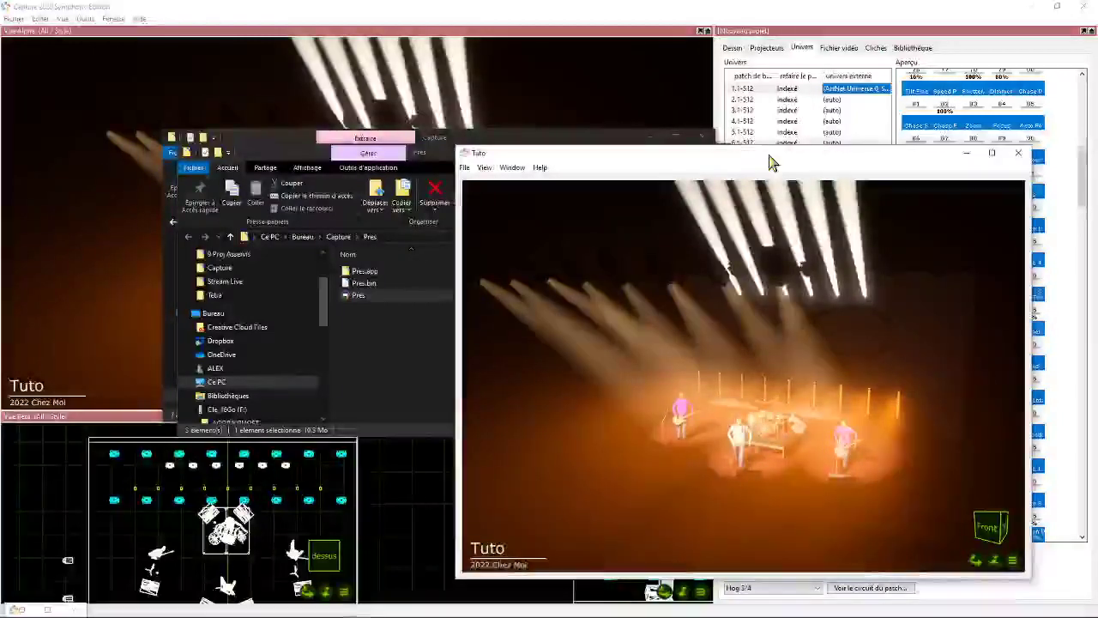
{"action": "left_click_drag", "start_coordinate": [769, 157], "coordinate": [749, 119]}
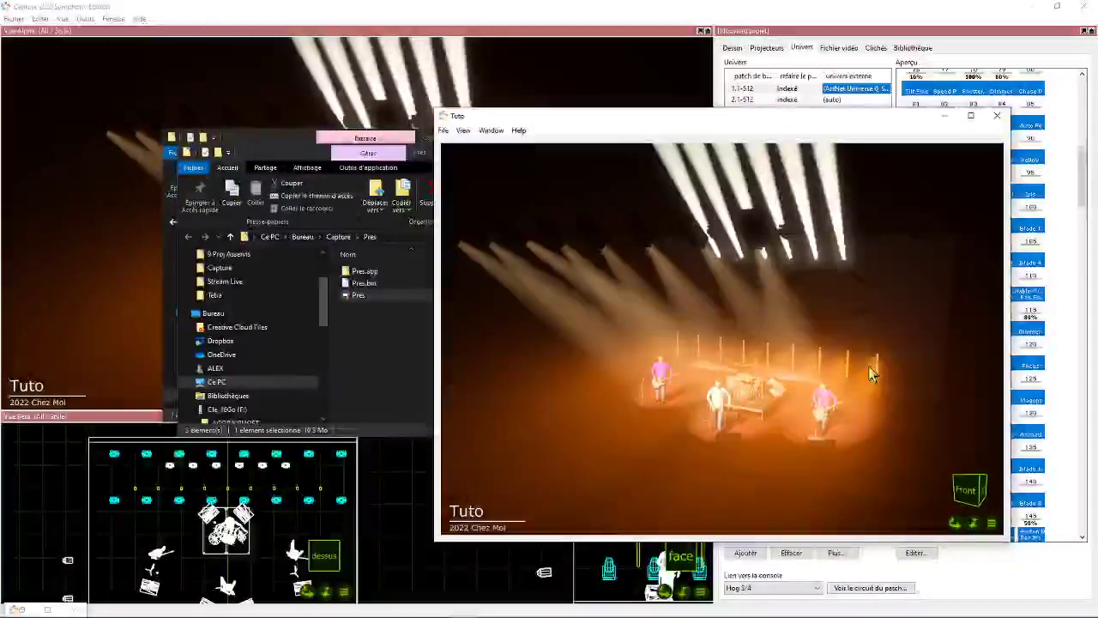
{"action": "left_click_drag", "start_coordinate": [845, 116], "coordinate": [776, 105]}
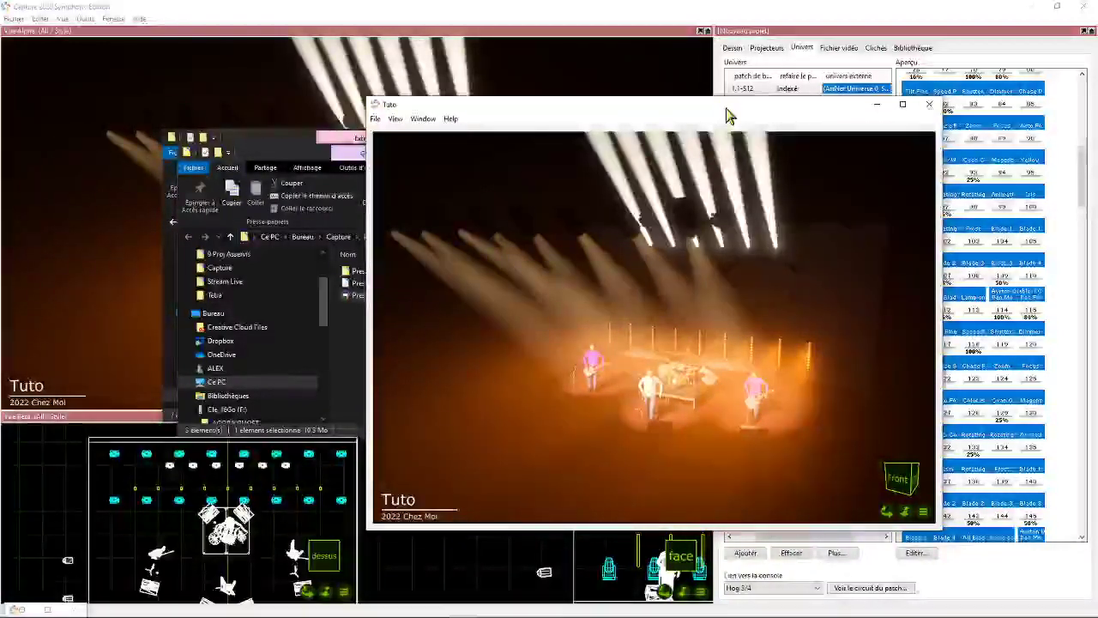
{"action": "left_click_drag", "start_coordinate": [726, 114], "coordinate": [703, 97]}
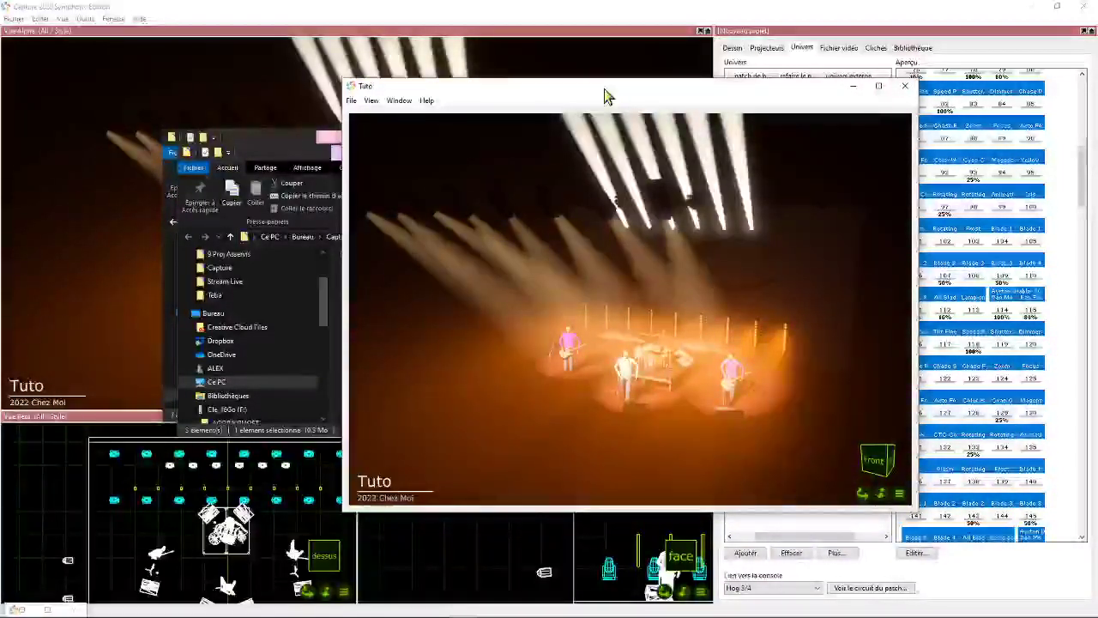
- Review the viewing options offered by the Tuto presentation window
{"action": "left_click", "coordinate": [371, 100]}
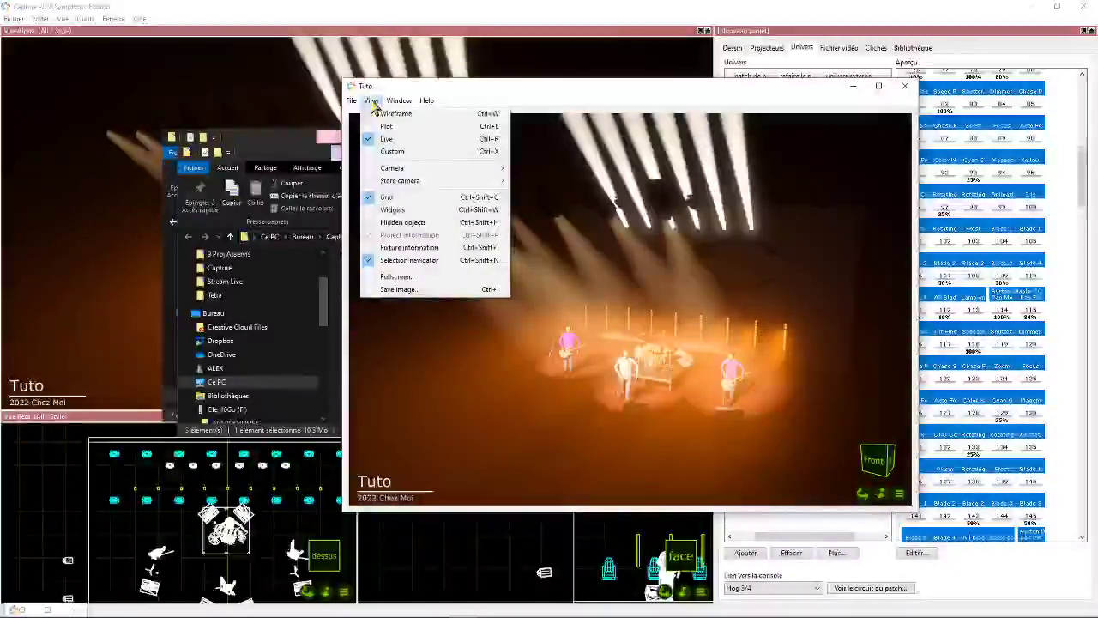
{"action": "mouse_move", "coordinate": [399, 102]}
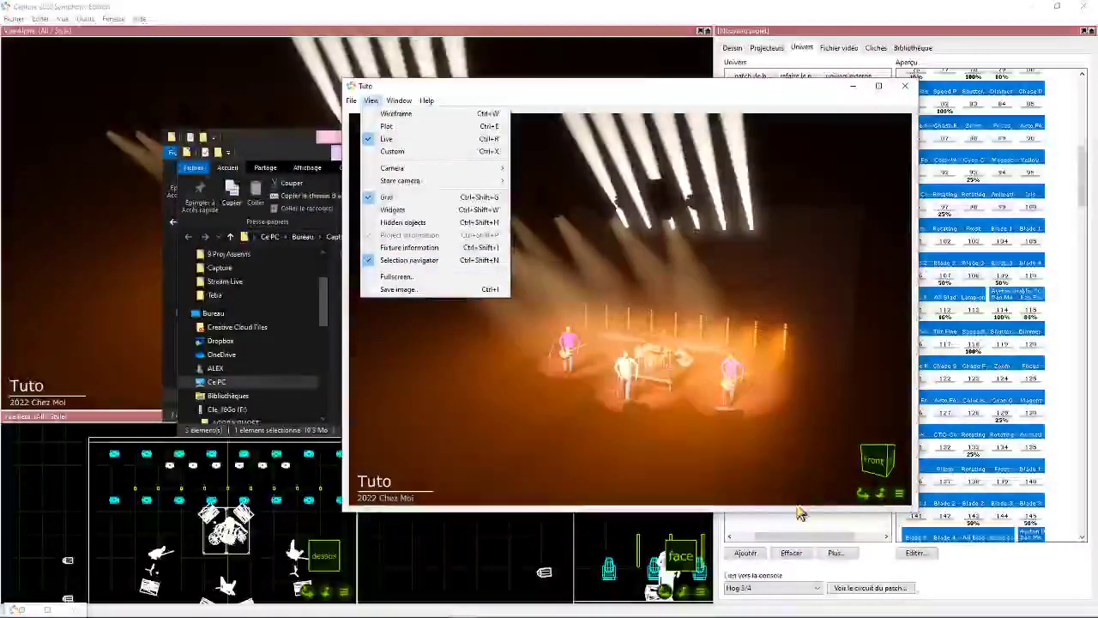
{"action": "left_click", "coordinate": [900, 496]}
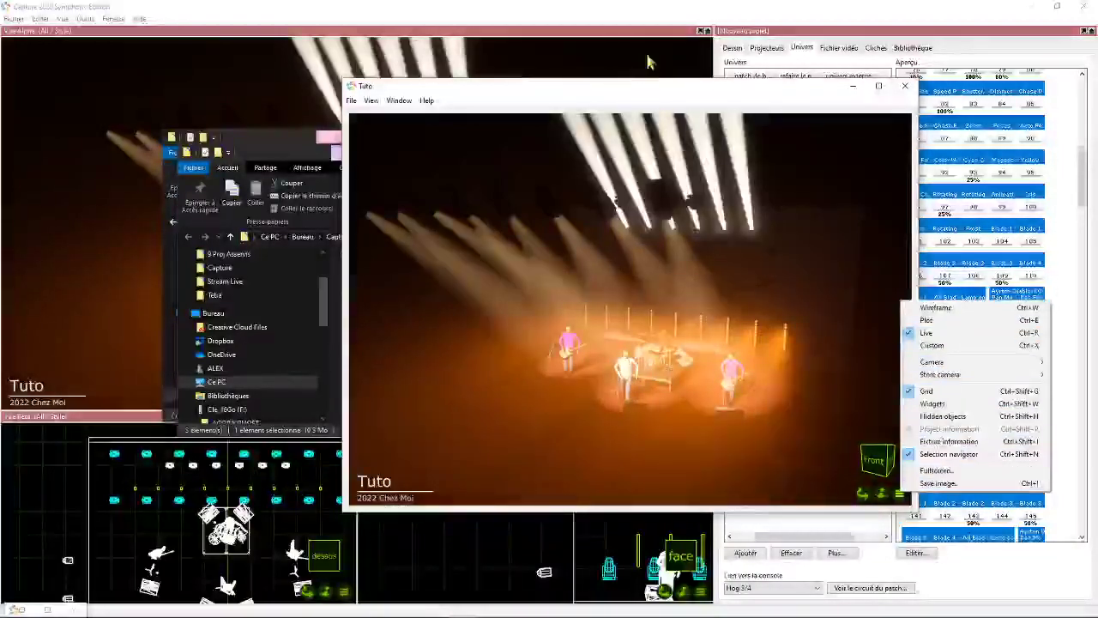
{"action": "left_click", "coordinate": [661, 91]}
{"action": "left_click_drag", "start_coordinate": [624, 93], "coordinate": [471, 164]}
- Return to the Capture project and record a photo snapshot of the current lighting state, named Image
{"action": "left_click", "coordinate": [838, 48]}
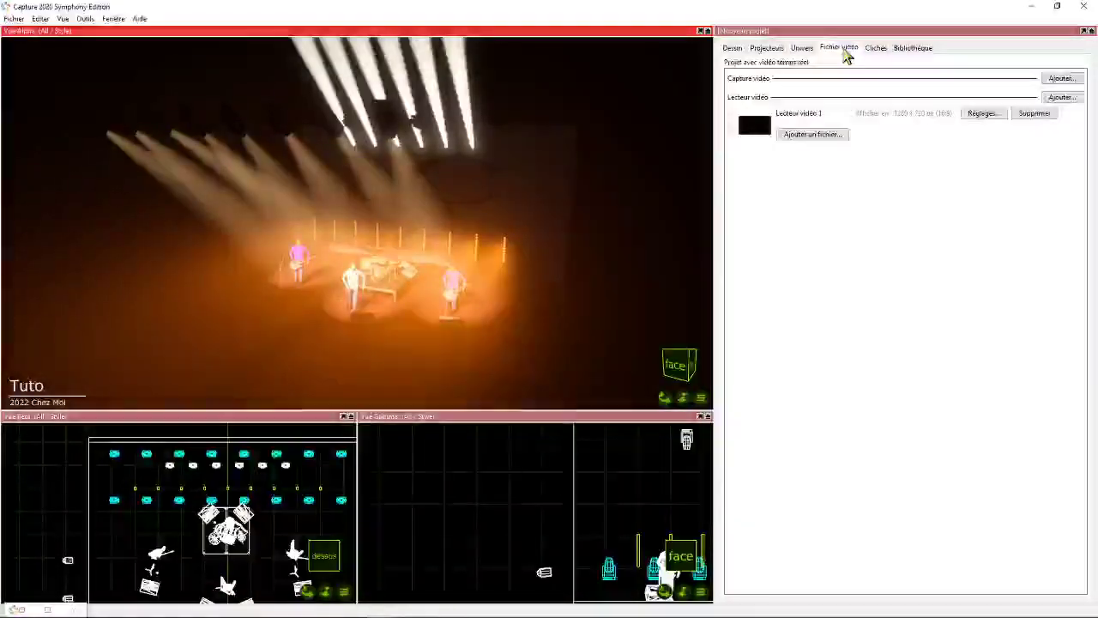
{"action": "left_click", "coordinate": [875, 48]}
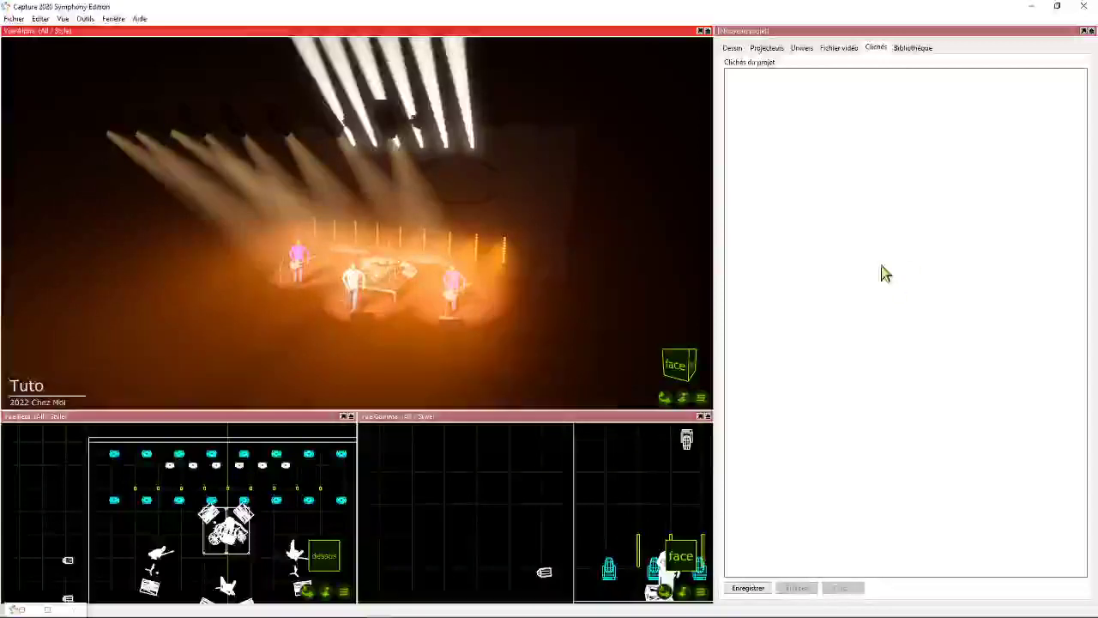
{"action": "left_click", "coordinate": [462, 606]}
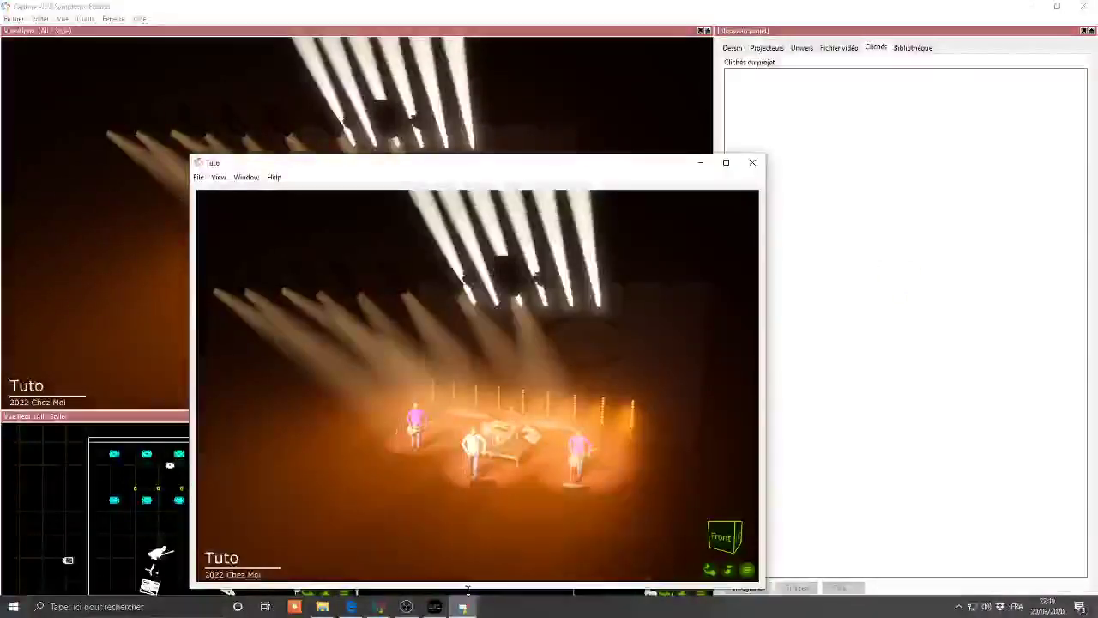
{"action": "left_click_drag", "start_coordinate": [501, 159], "coordinate": [404, 89]}
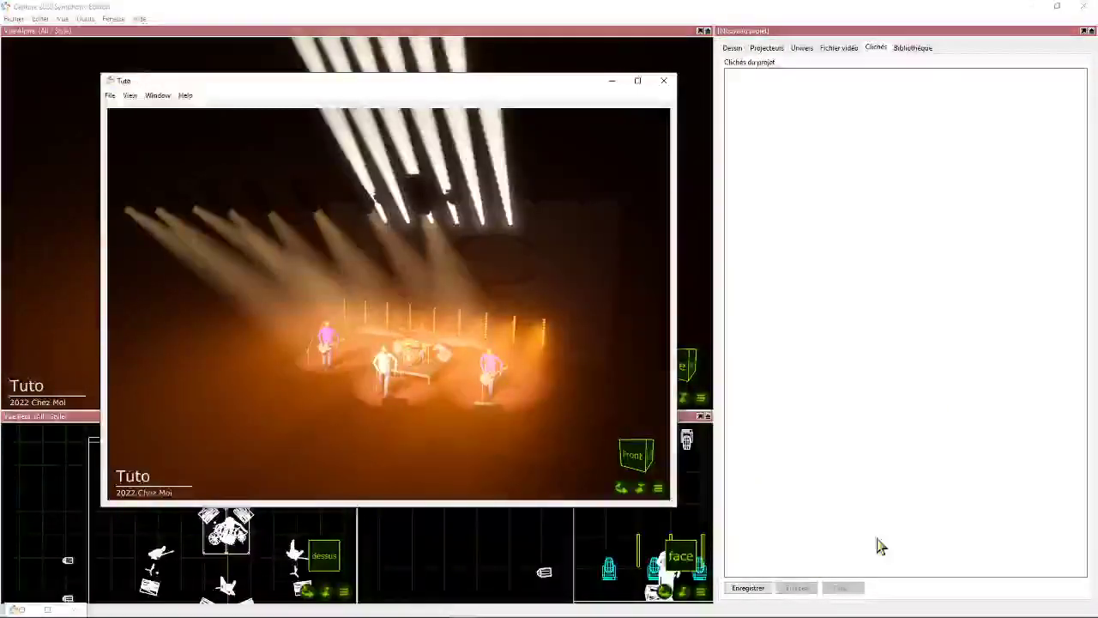
{"action": "left_click", "coordinate": [752, 590]}
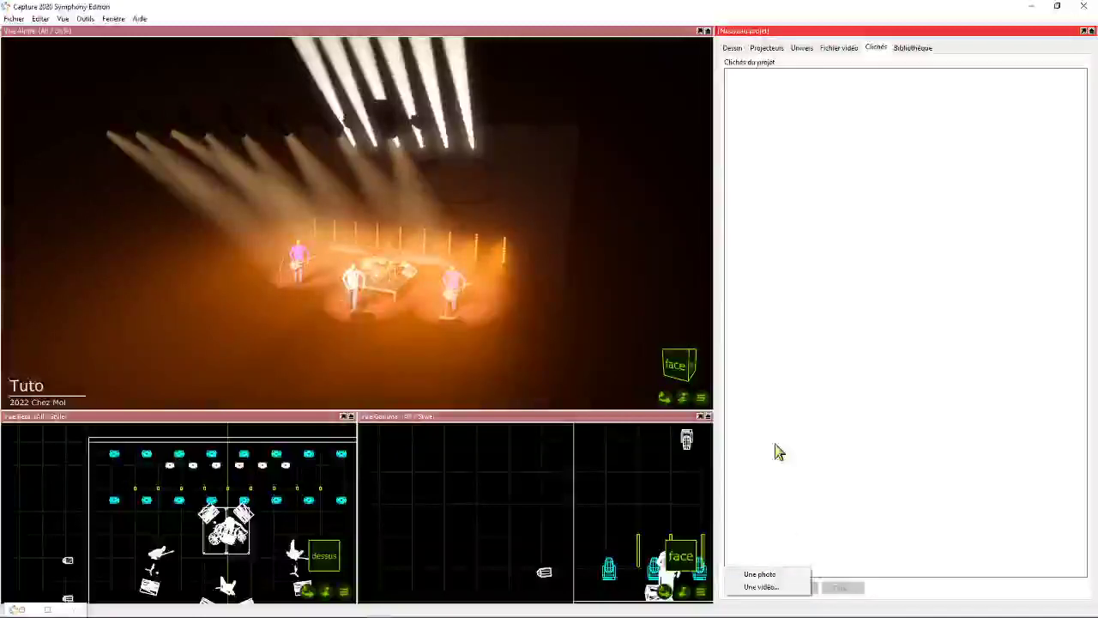
{"action": "left_click", "coordinate": [760, 575]}
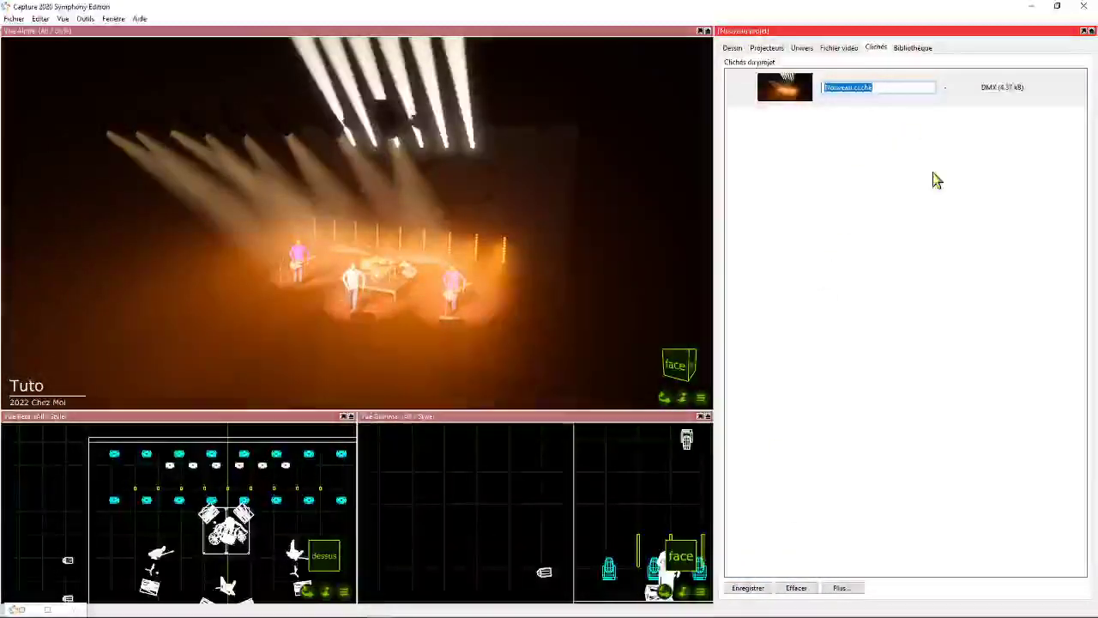
{"action": "type", "text": "image"}
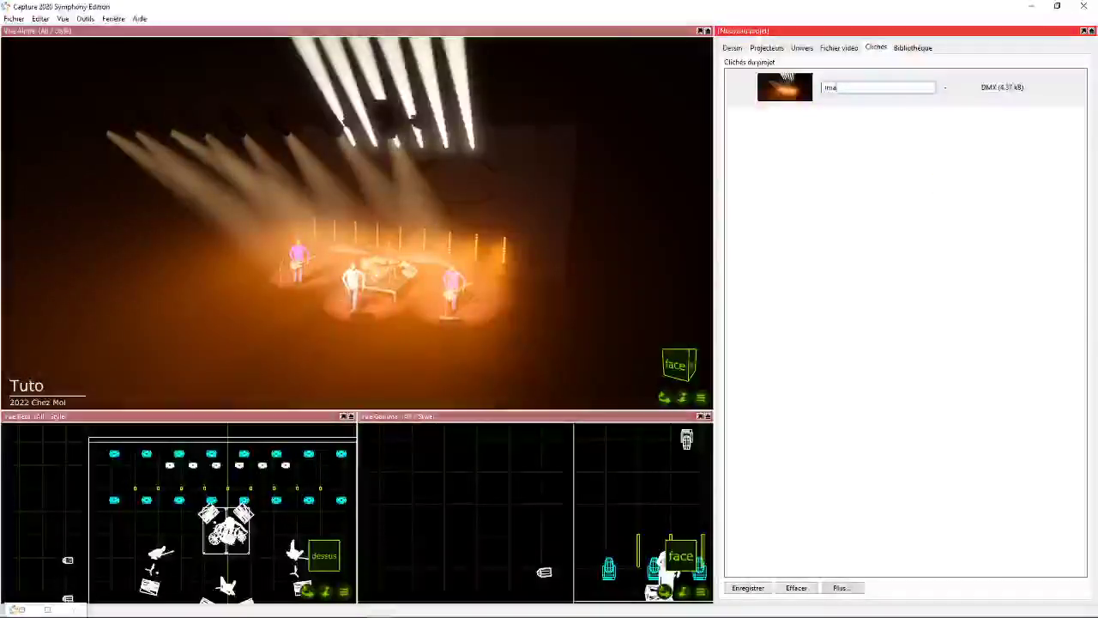
{"action": "key", "text": "Return"}
- Record a video snapshot of about 4 seconds at 15 images per second and name it Vidéo
{"action": "left_click", "coordinate": [757, 591]}
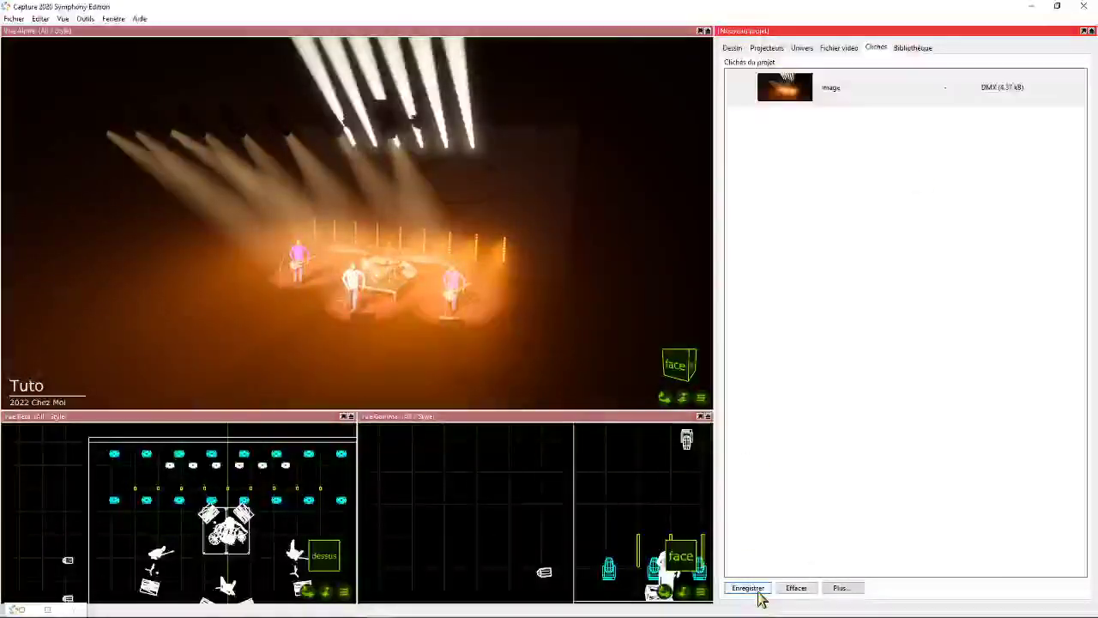
{"action": "left_click", "coordinate": [759, 586]}
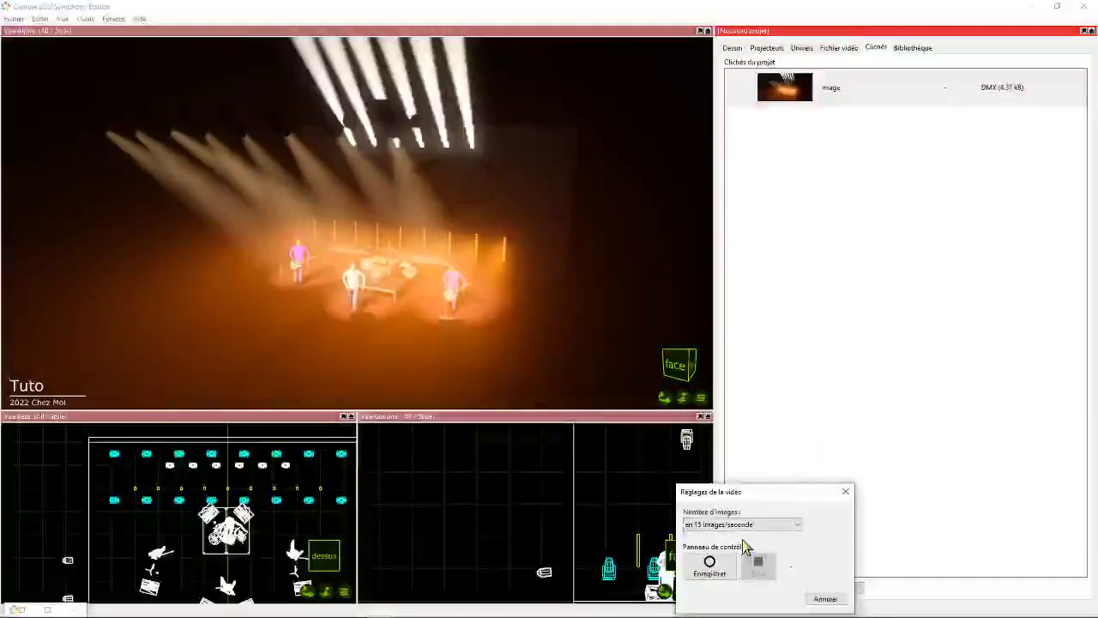
{"action": "left_click", "coordinate": [710, 566]}
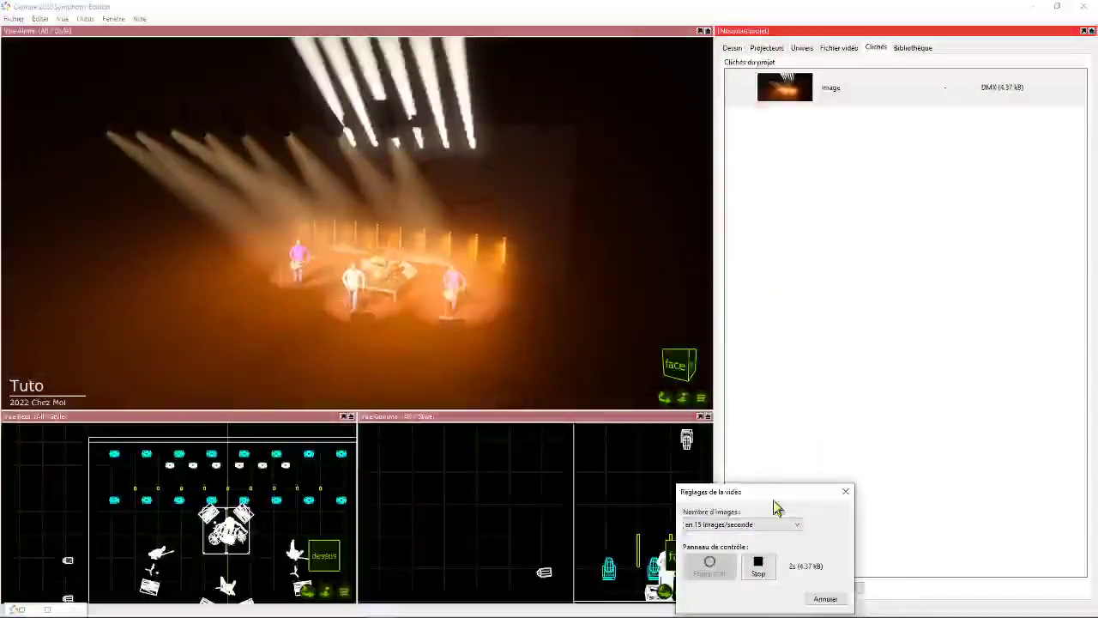
{"action": "left_click", "coordinate": [760, 568]}
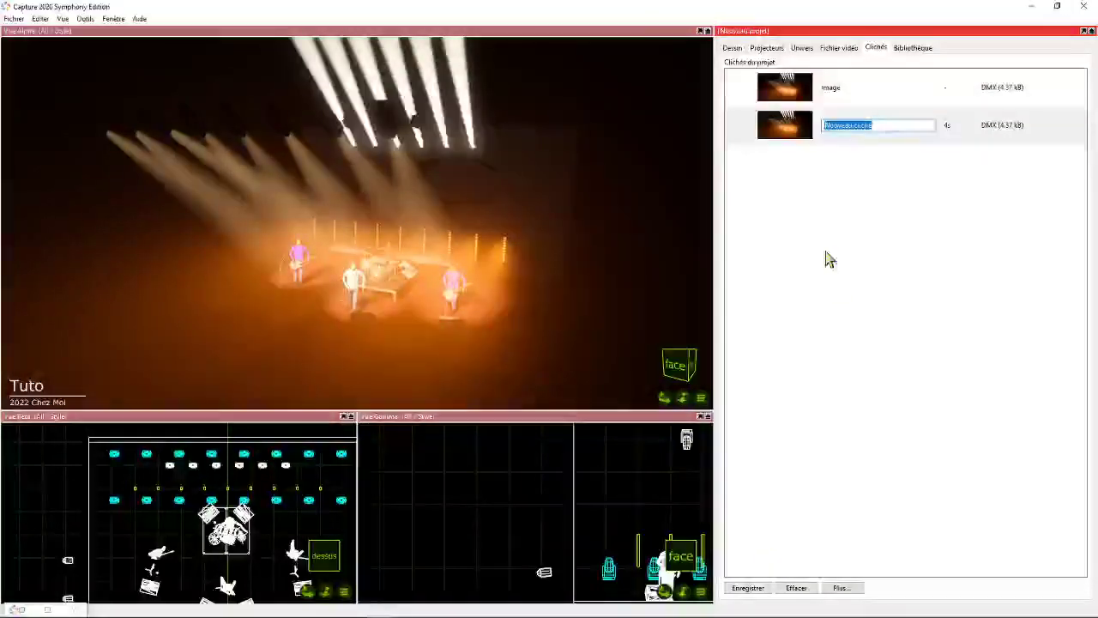
{"action": "type", "text": "V"}
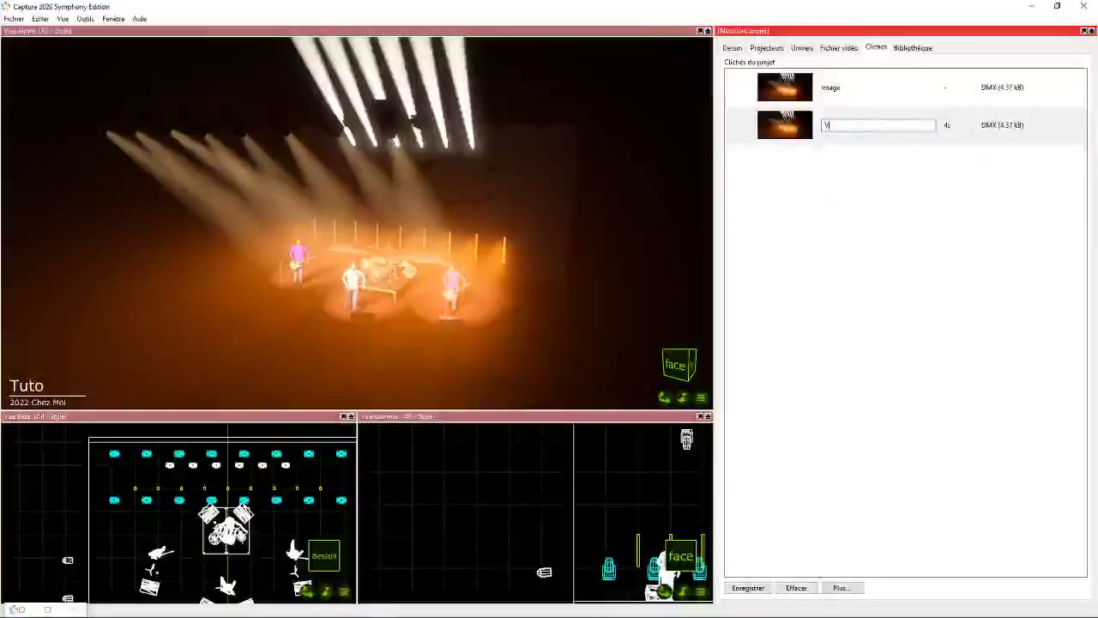
{"action": "type", "text": "ideo"}
{"action": "key", "text": "Return"}
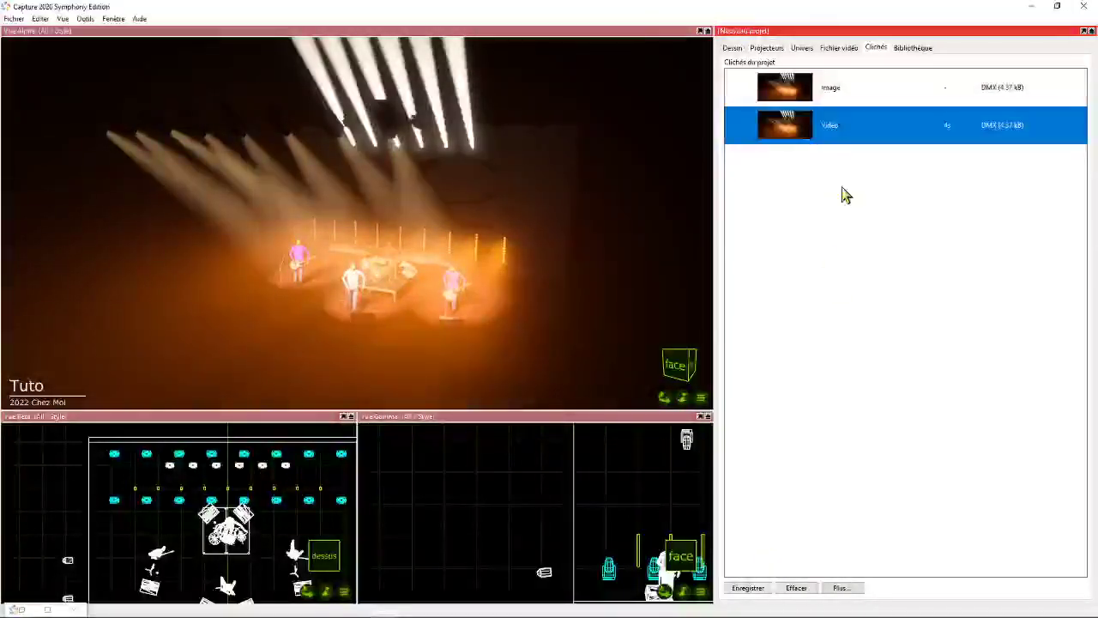
{"action": "left_click", "coordinate": [836, 91]}
{"action": "left_click", "coordinate": [854, 127]}
{"action": "left_click", "coordinate": [839, 249]}
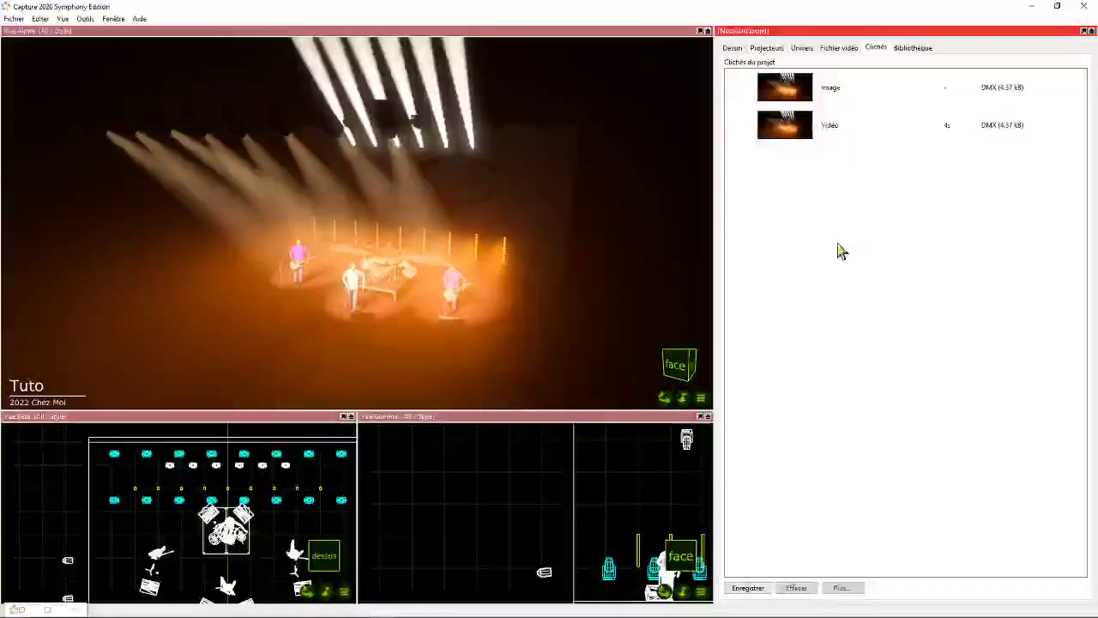
- Export the project with its snapshots as a Capture presentation zip named Pres2 in the Capture folder
{"action": "mouse_move", "coordinate": [465, 611]}
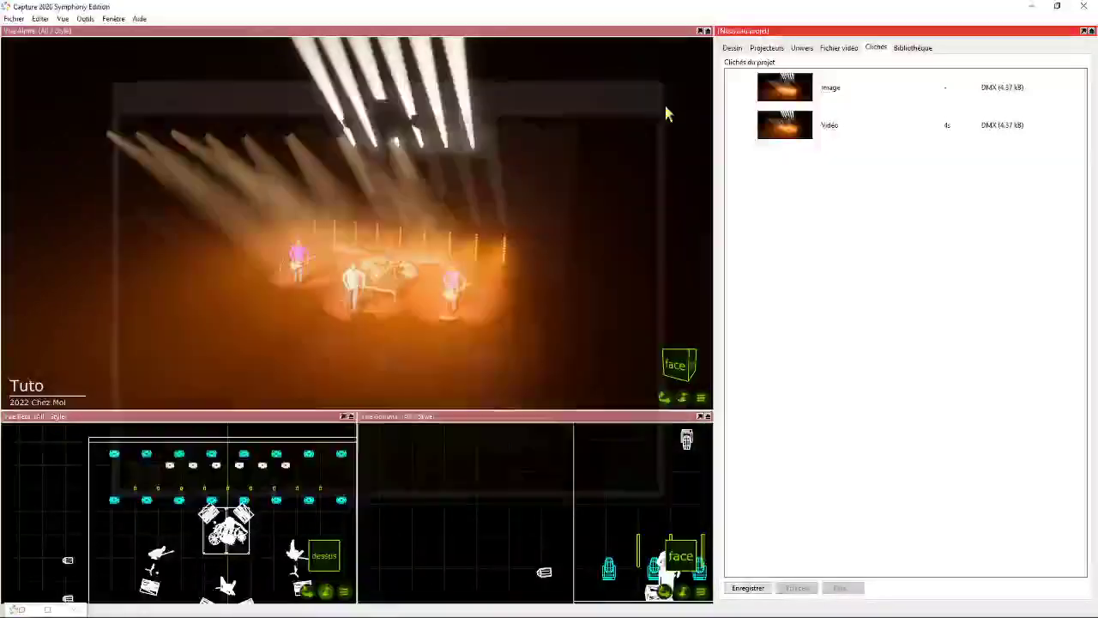
{"action": "left_click", "coordinate": [13, 18]}
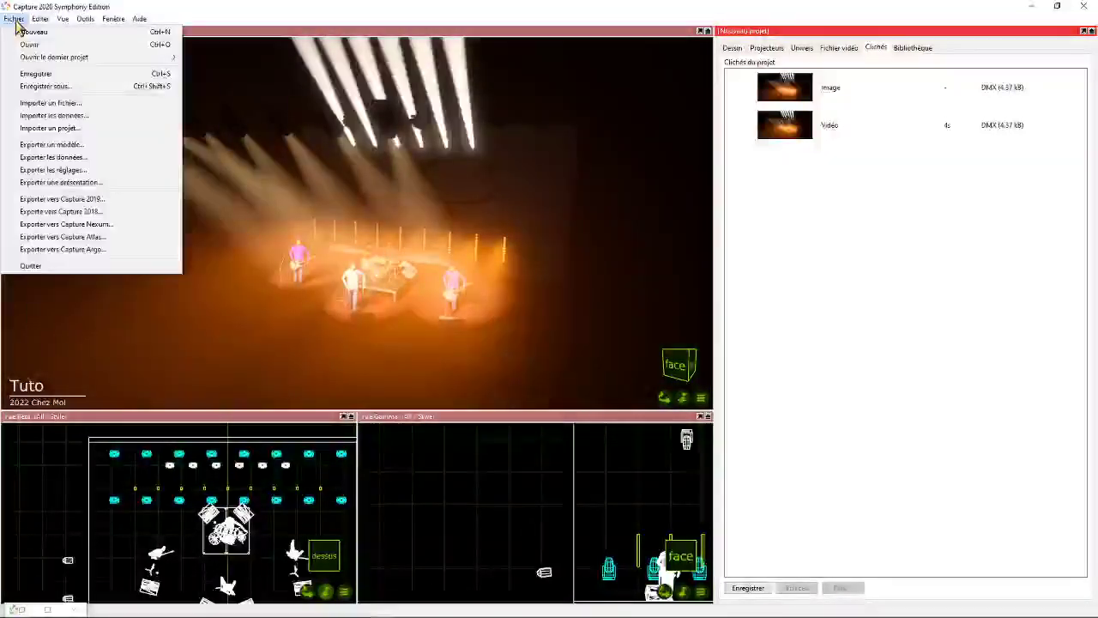
{"action": "left_click", "coordinate": [62, 182]}
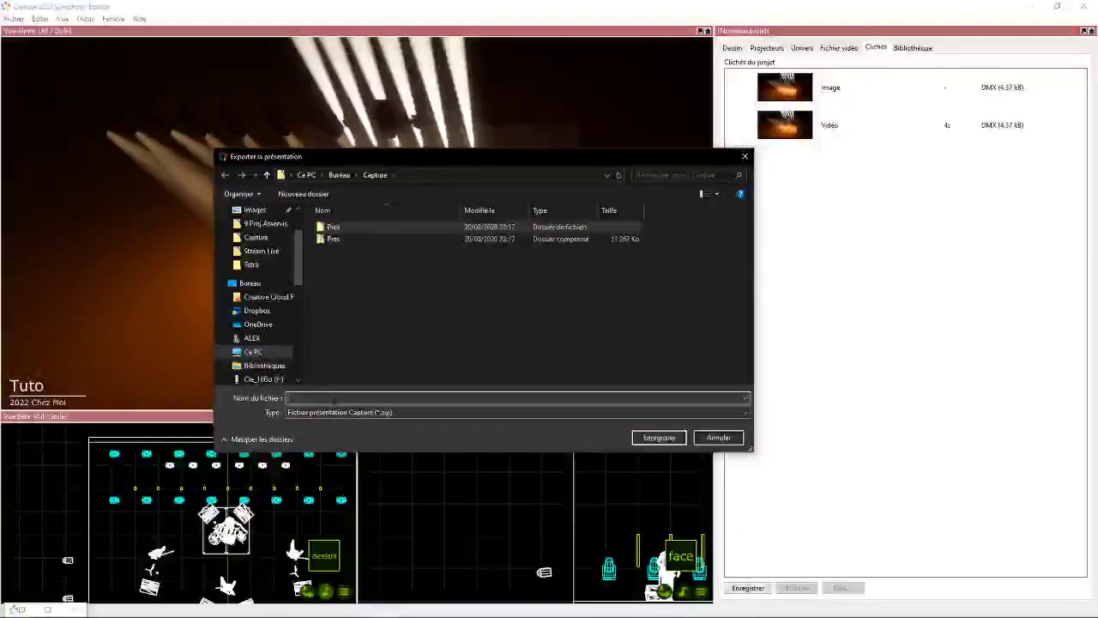
{"action": "type", "text": "Pres"}
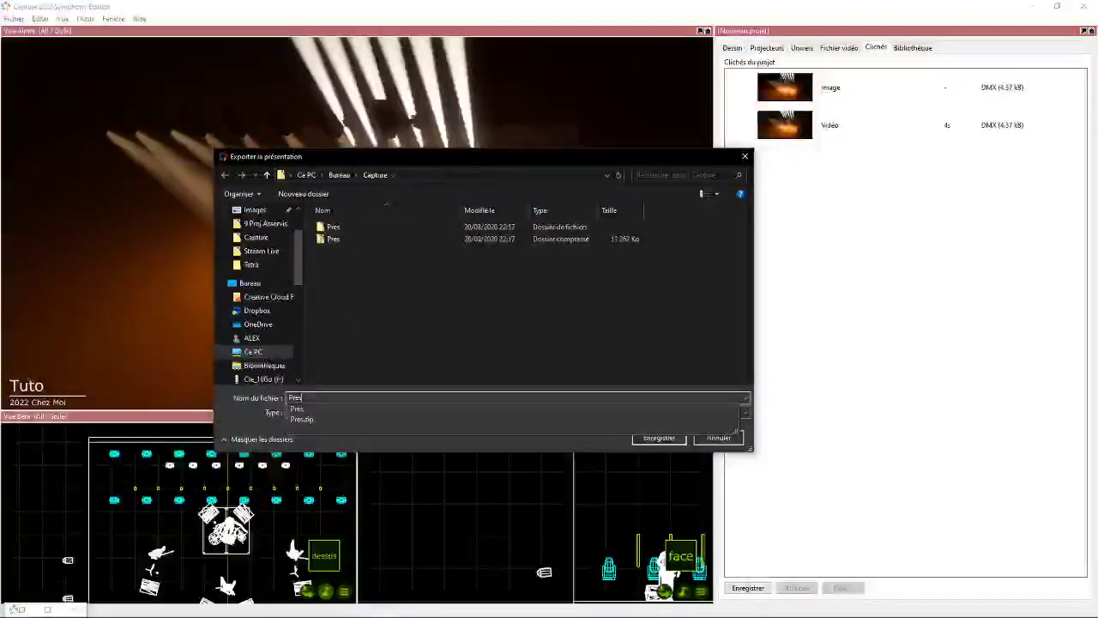
{"action": "key", "text": "Return"}
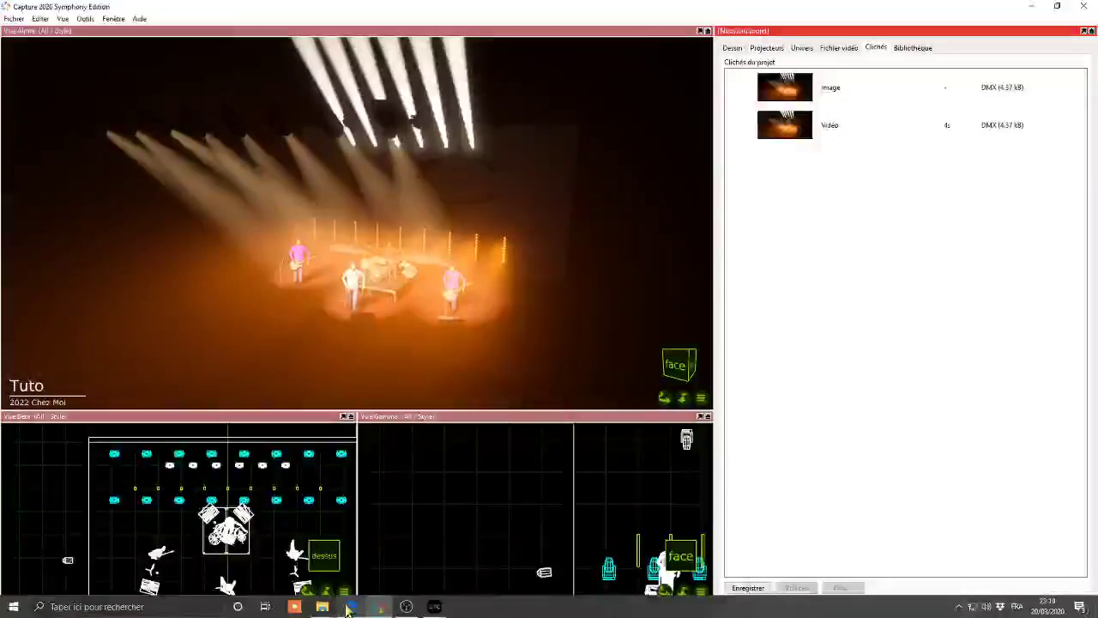
- Extract the compressed Pres2 presentation into its own Pres2 folder inside the Capture folder
{"action": "mouse_move", "coordinate": [322, 607]}
{"action": "left_click", "coordinate": [383, 551]}
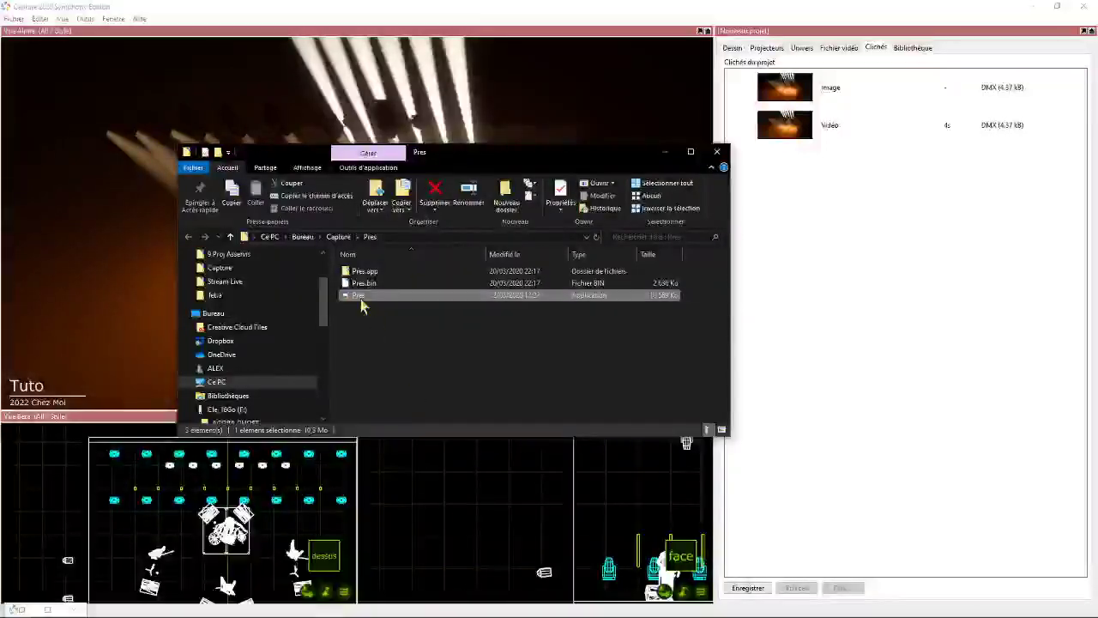
{"action": "left_click", "coordinate": [338, 236]}
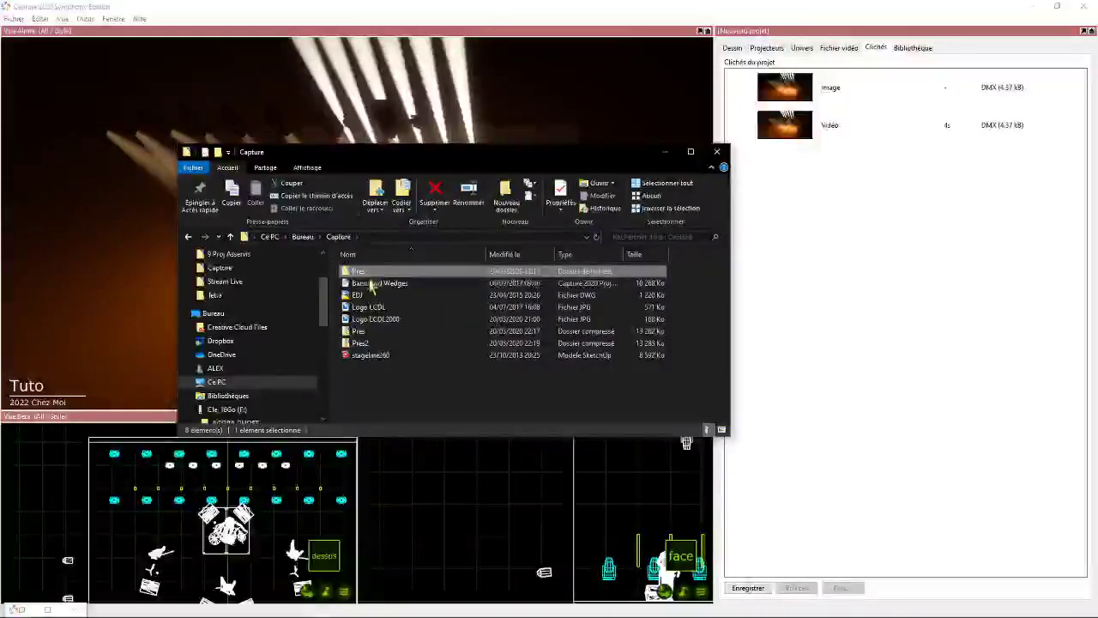
{"action": "right_click", "coordinate": [373, 346]}
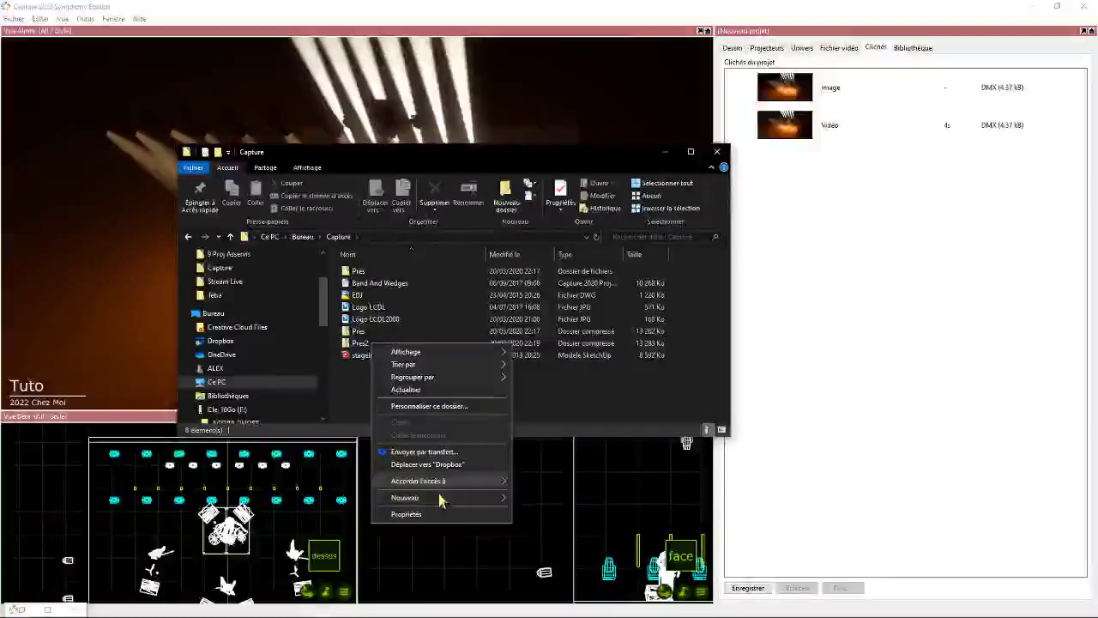
{"action": "right_click", "coordinate": [410, 343]}
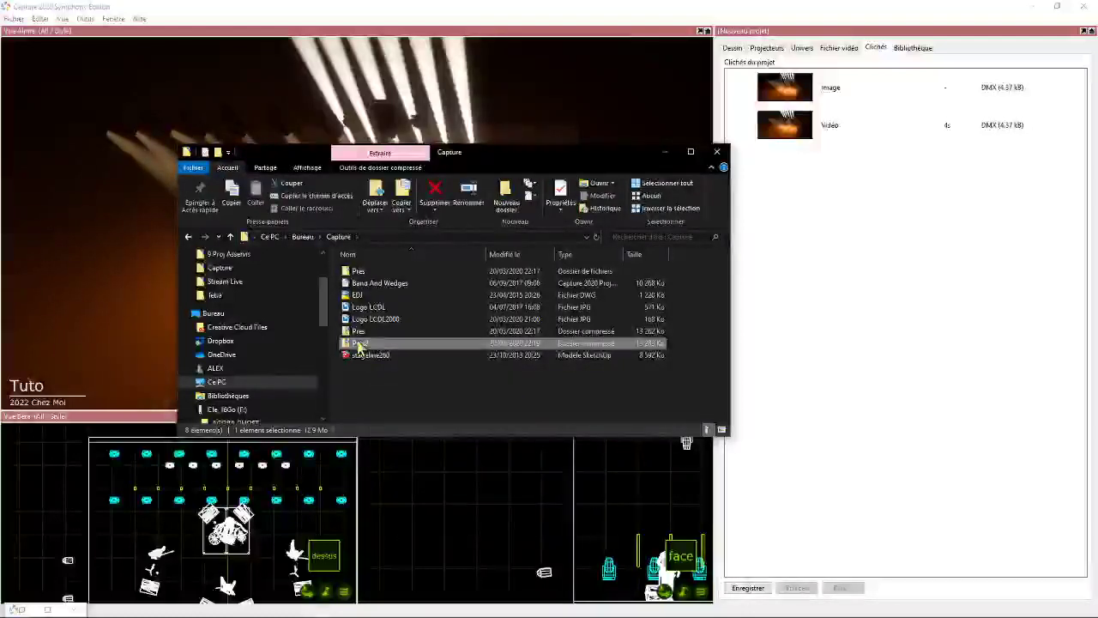
{"action": "left_click", "coordinate": [412, 77]}
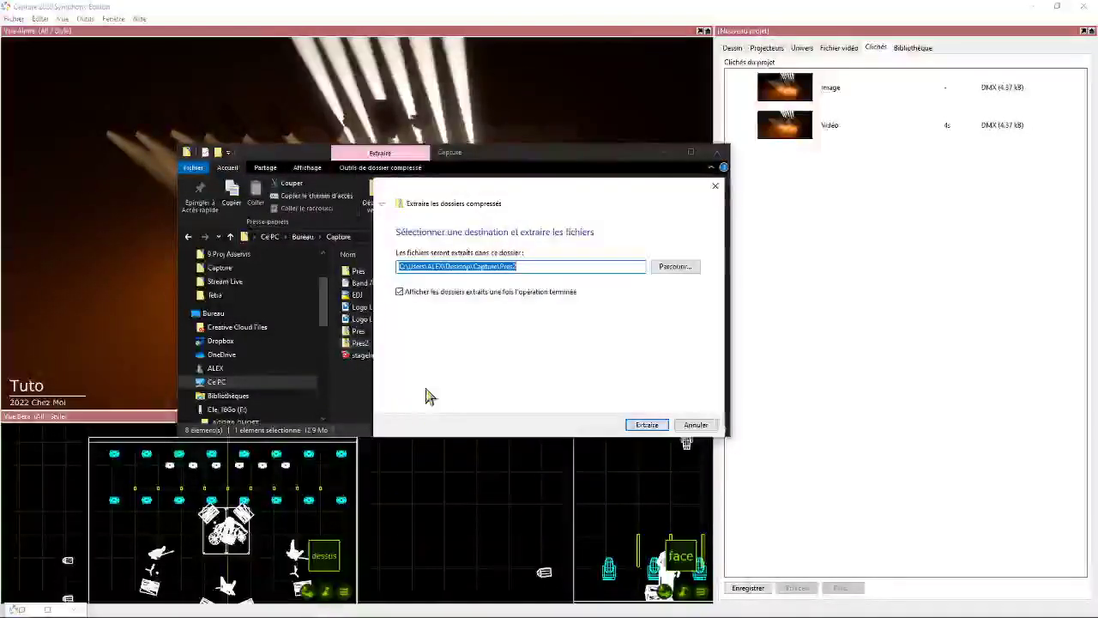
{"action": "left_click", "coordinate": [646, 424]}
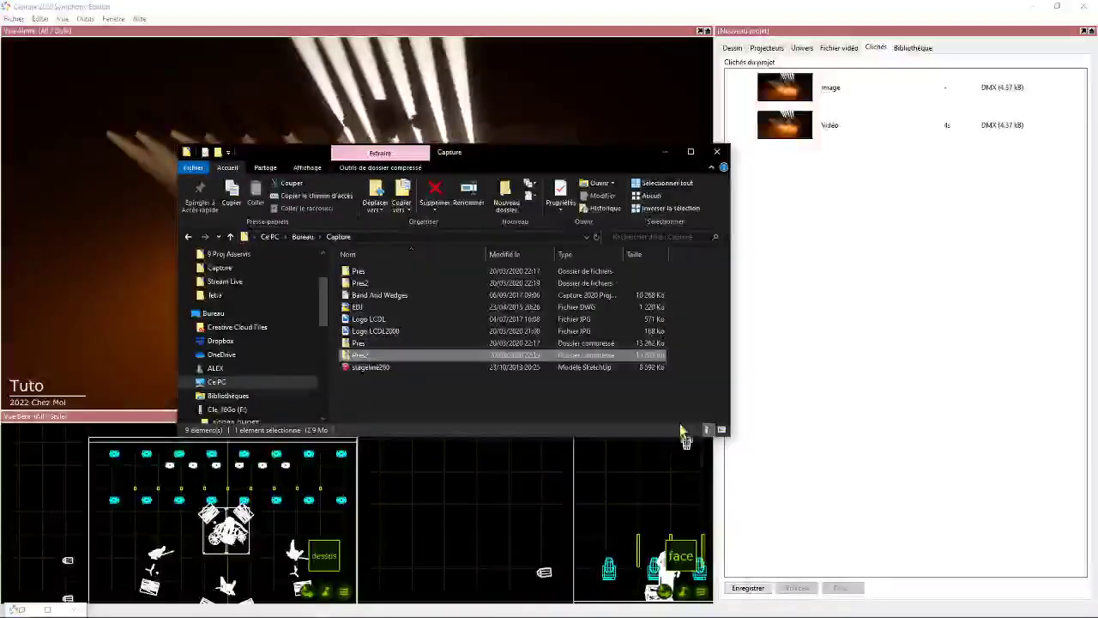
- Launch the extracted Pres2 presentation, maximise its window and switch between the Image and Vidéo snapshots
{"action": "double_click", "coordinate": [391, 315]}
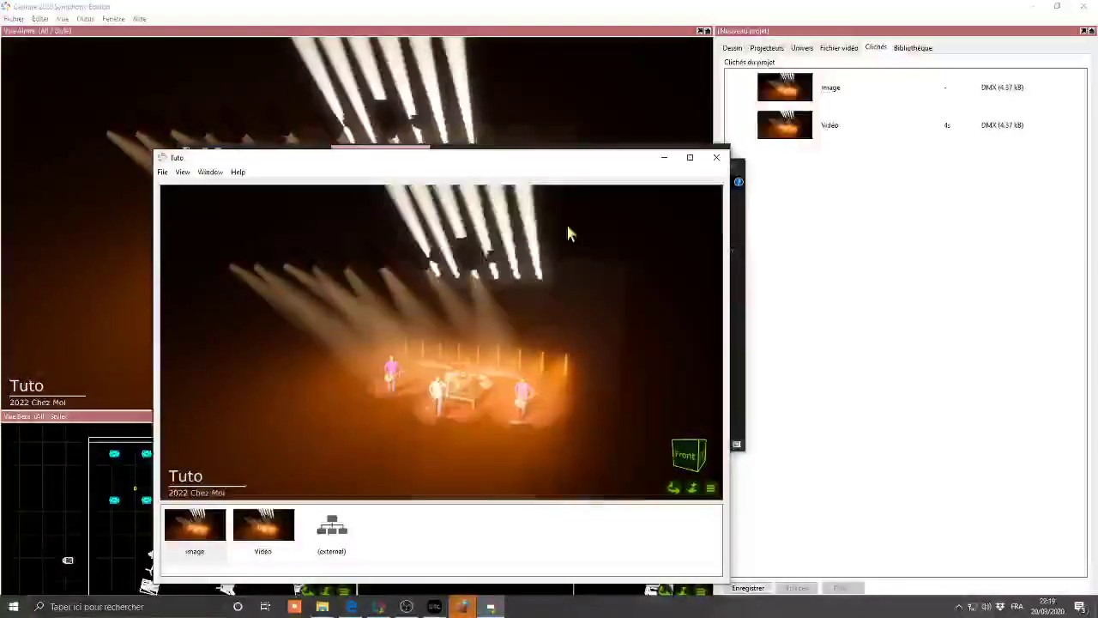
{"action": "left_click", "coordinate": [689, 157]}
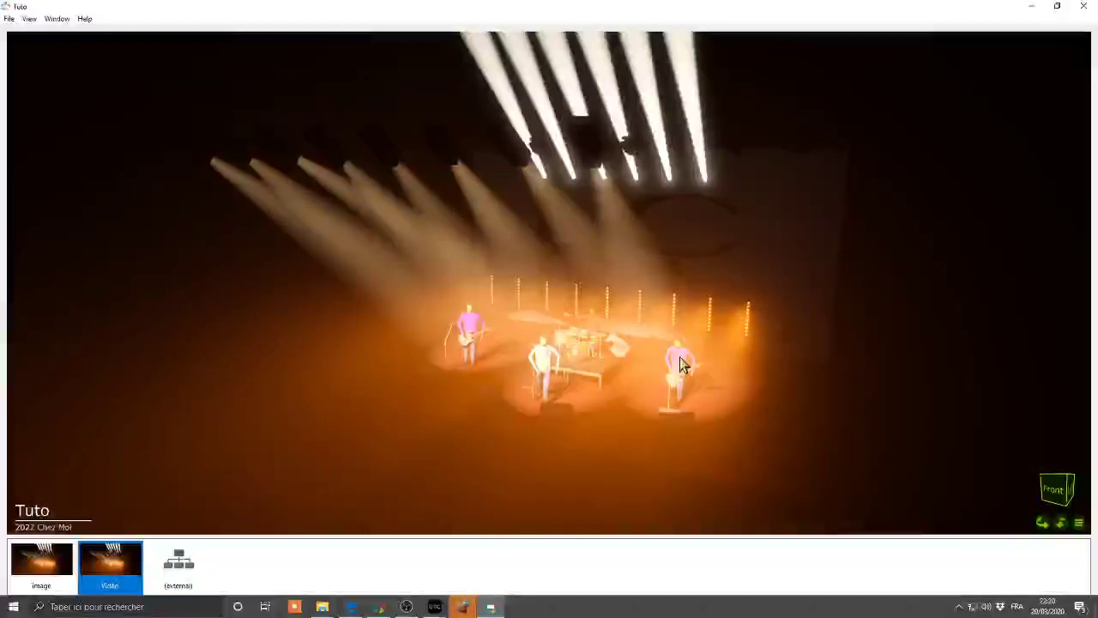
{"action": "left_click", "coordinate": [41, 561]}
{"action": "left_click", "coordinate": [129, 557]}
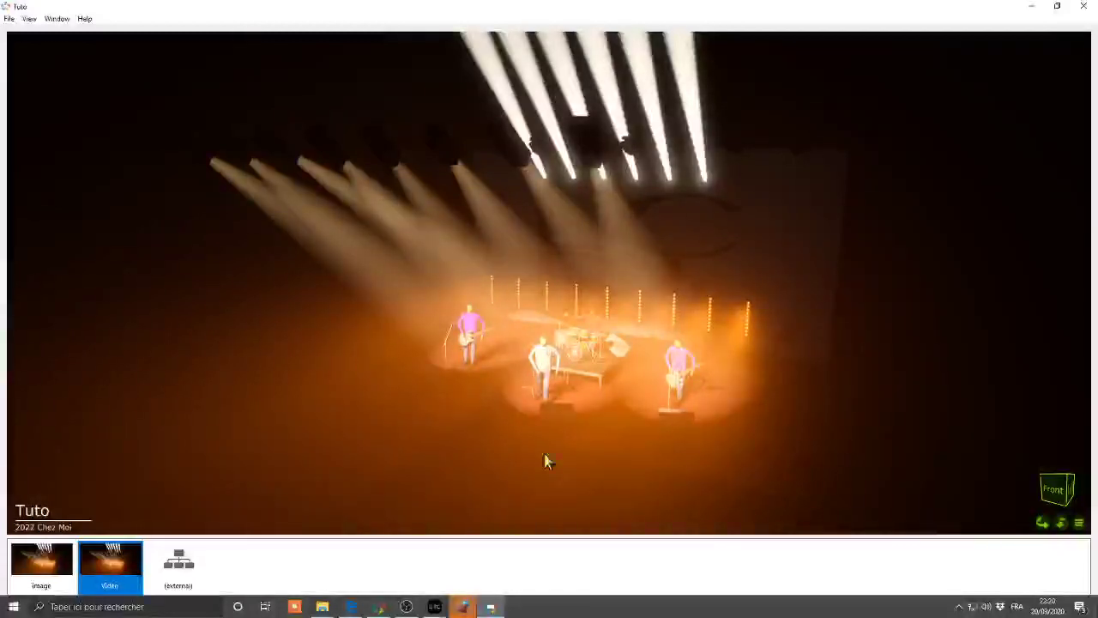
- Return to the Capture project and open the Patch setting of Vue Alpha in the view properties
{"action": "left_click", "coordinate": [387, 609]}
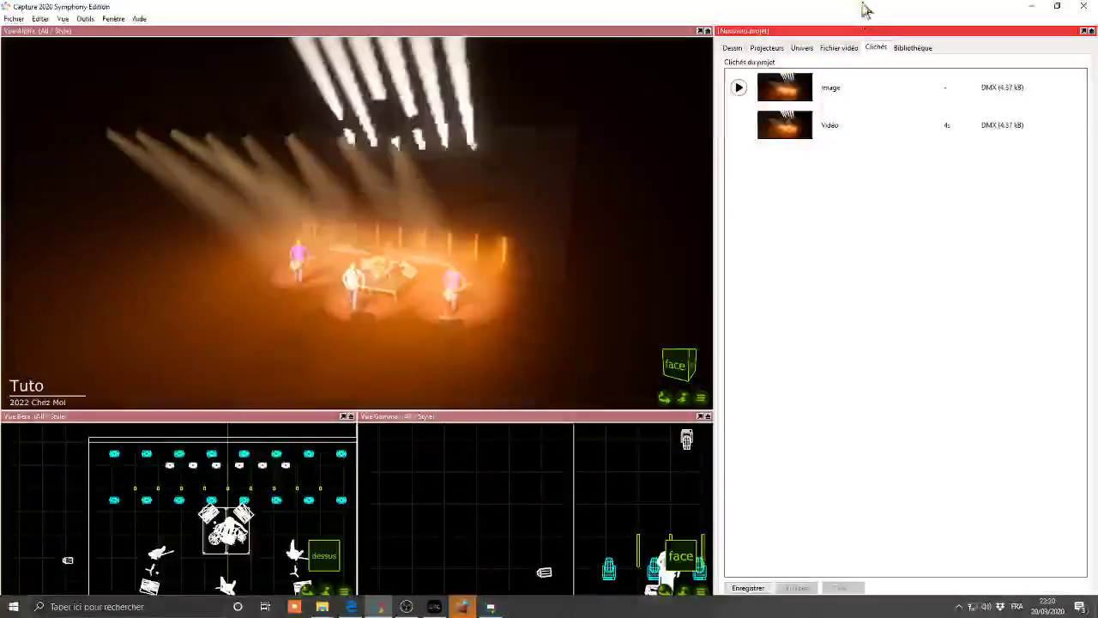
{"action": "left_click", "coordinate": [731, 49]}
{"action": "left_click", "coordinate": [766, 138]}
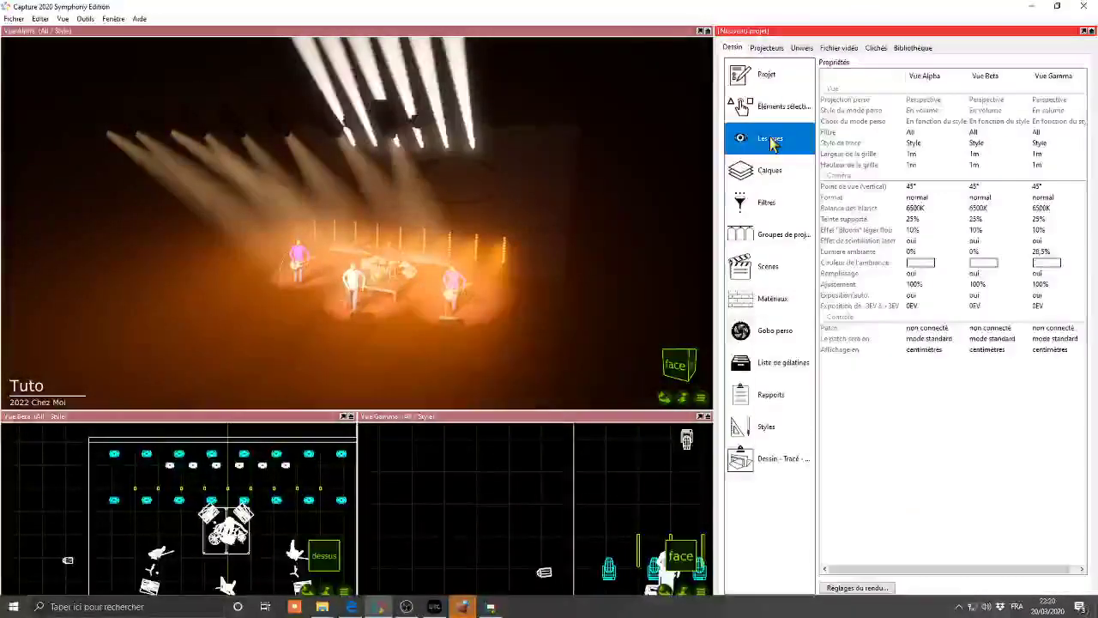
{"action": "left_click", "coordinate": [929, 340]}
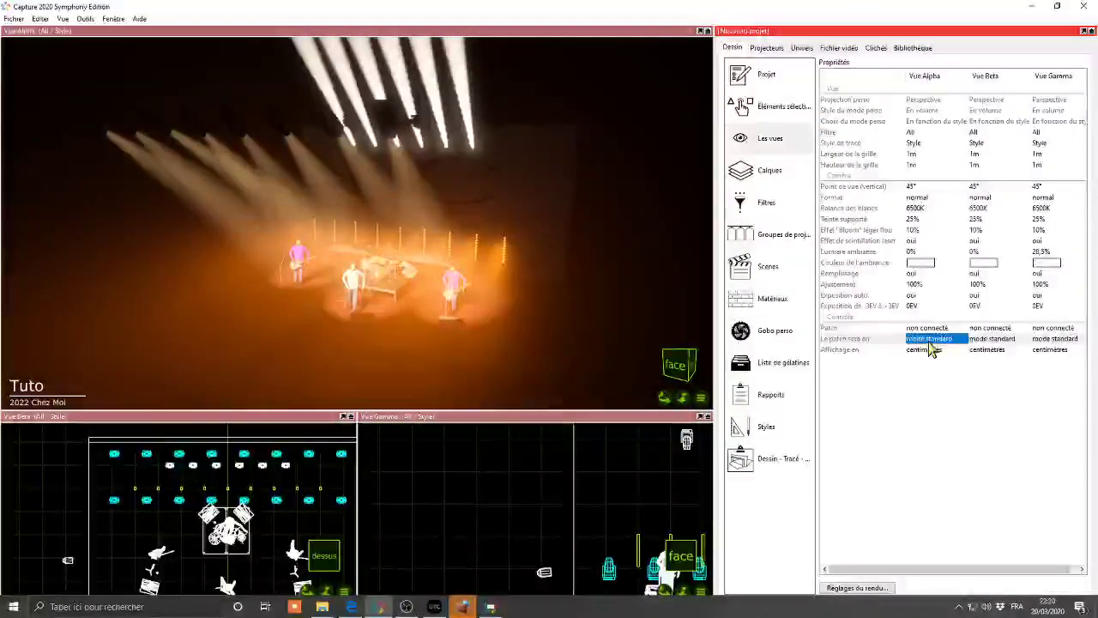
{"action": "left_click", "coordinate": [928, 330]}
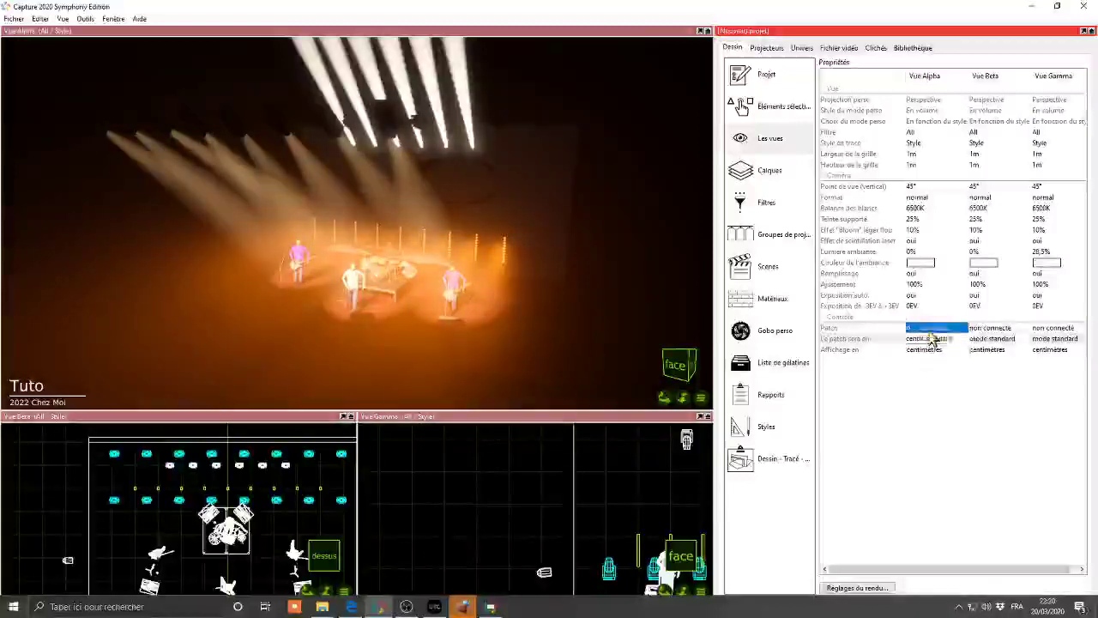